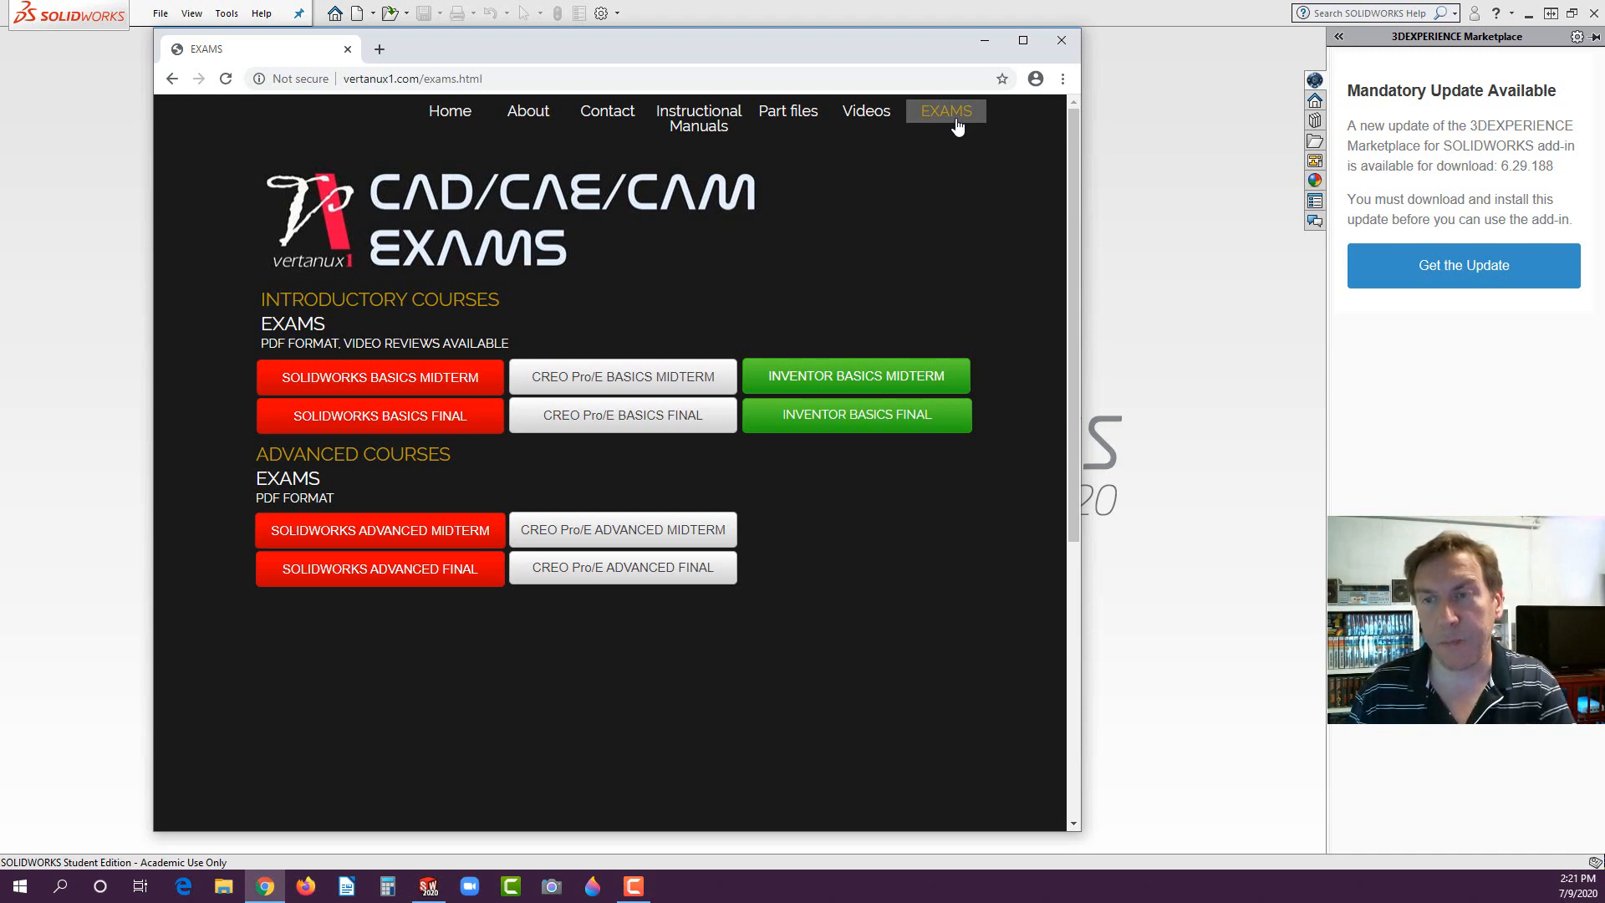
- Open the SOLIDWORKS Basics Midterm exam and examine its instructions and the bottle, cap and assembly drawings
click(390, 380)
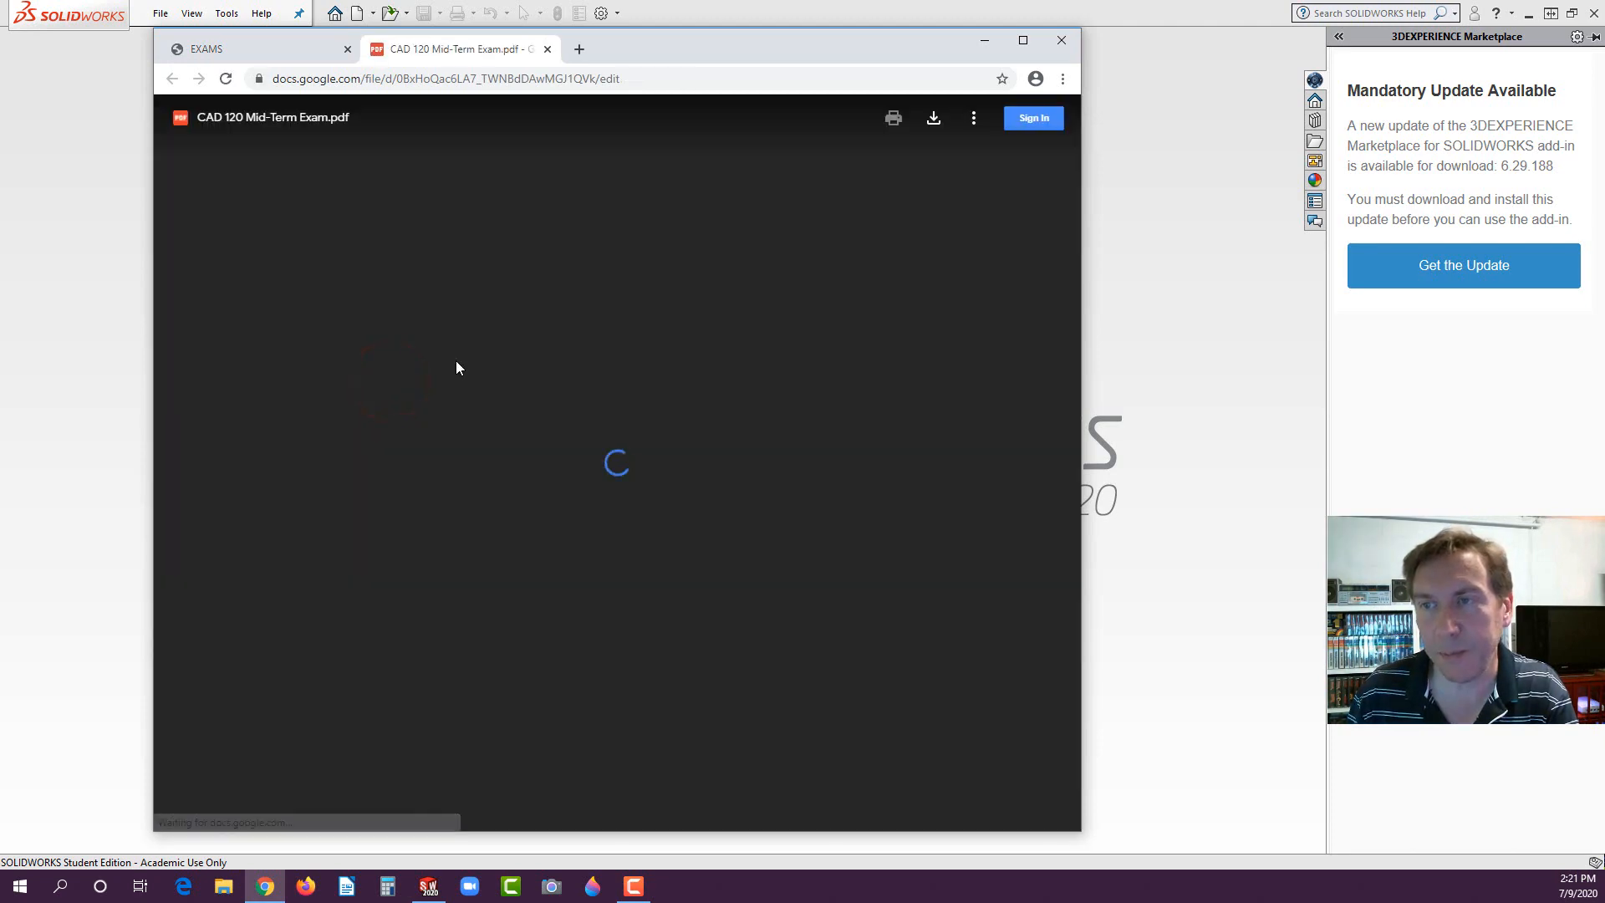
scroll(566, 319, down, 20)
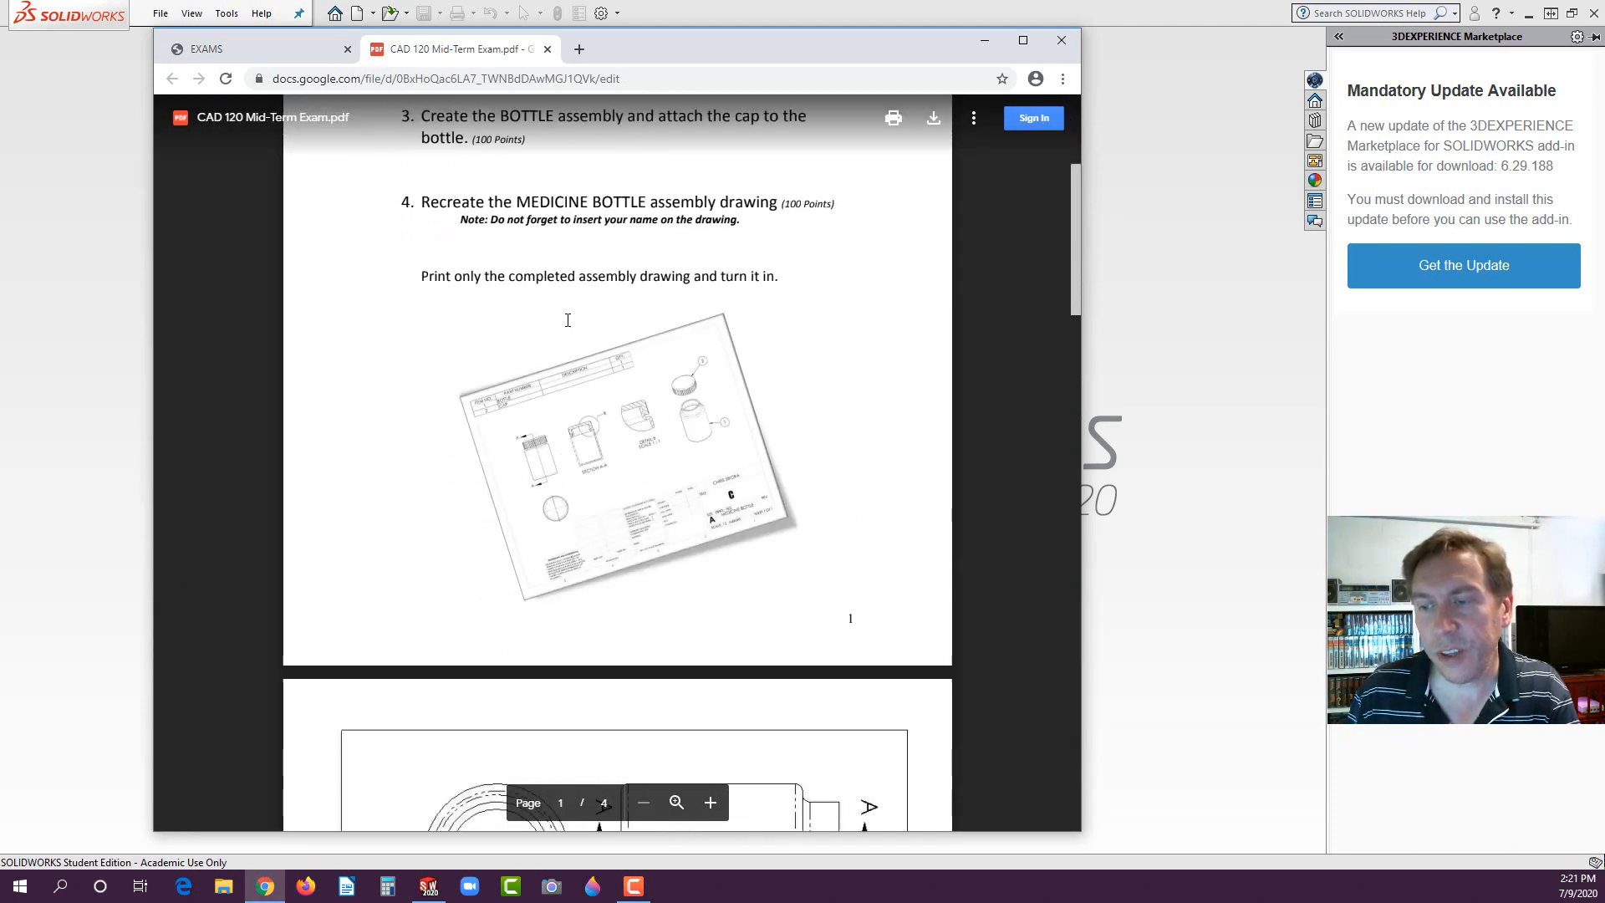
scroll(561, 316, down, 8)
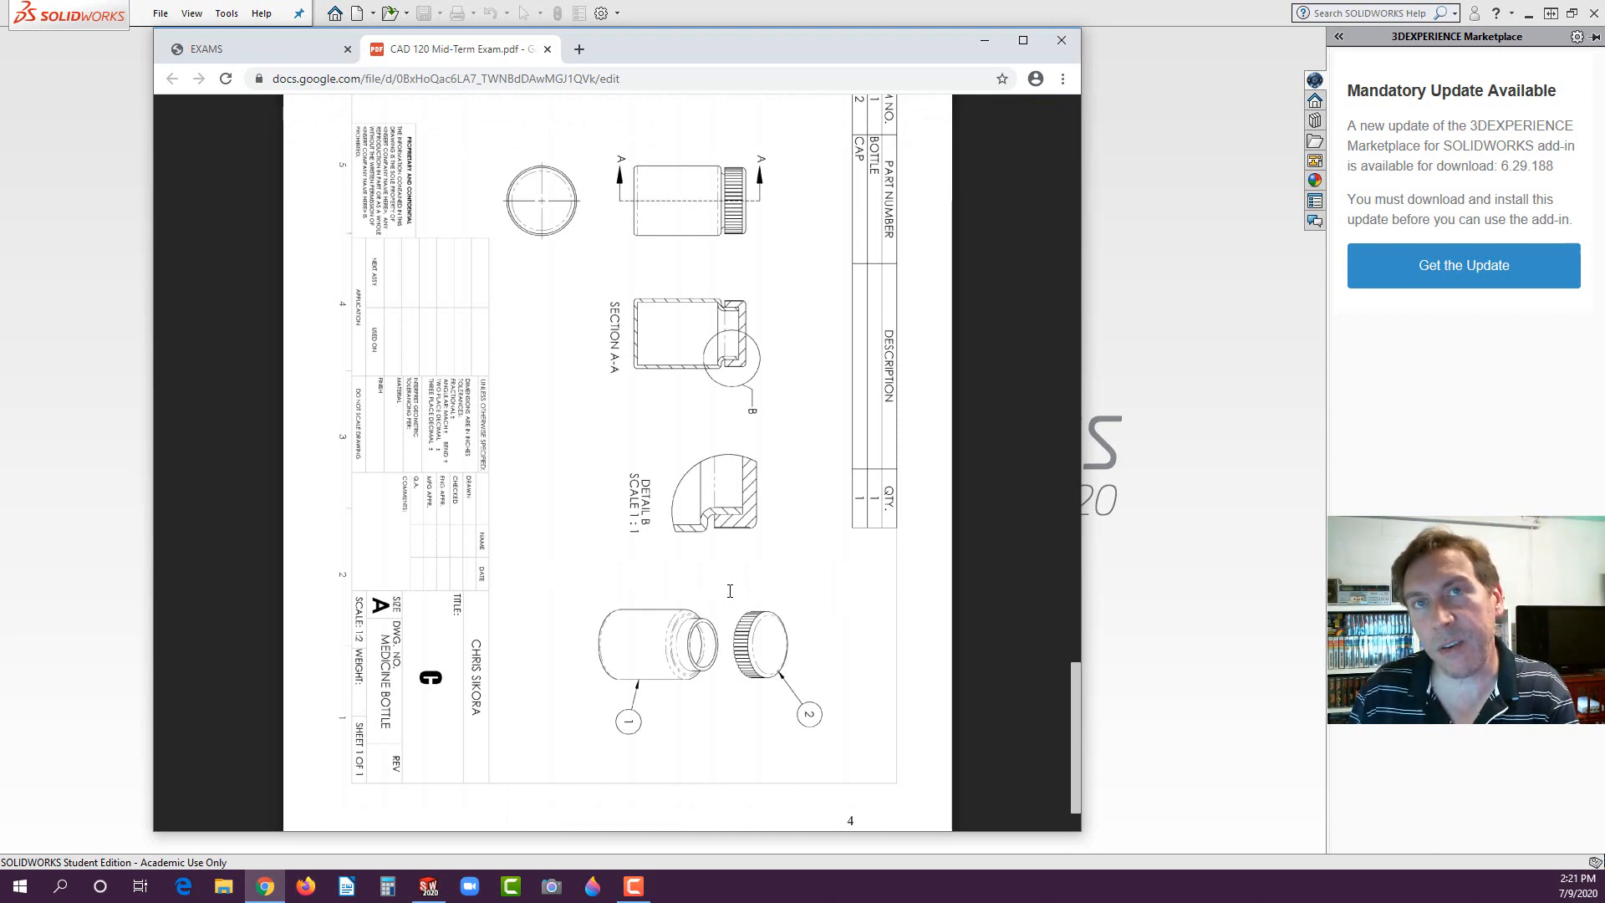
scroll(730, 591, up, 15)
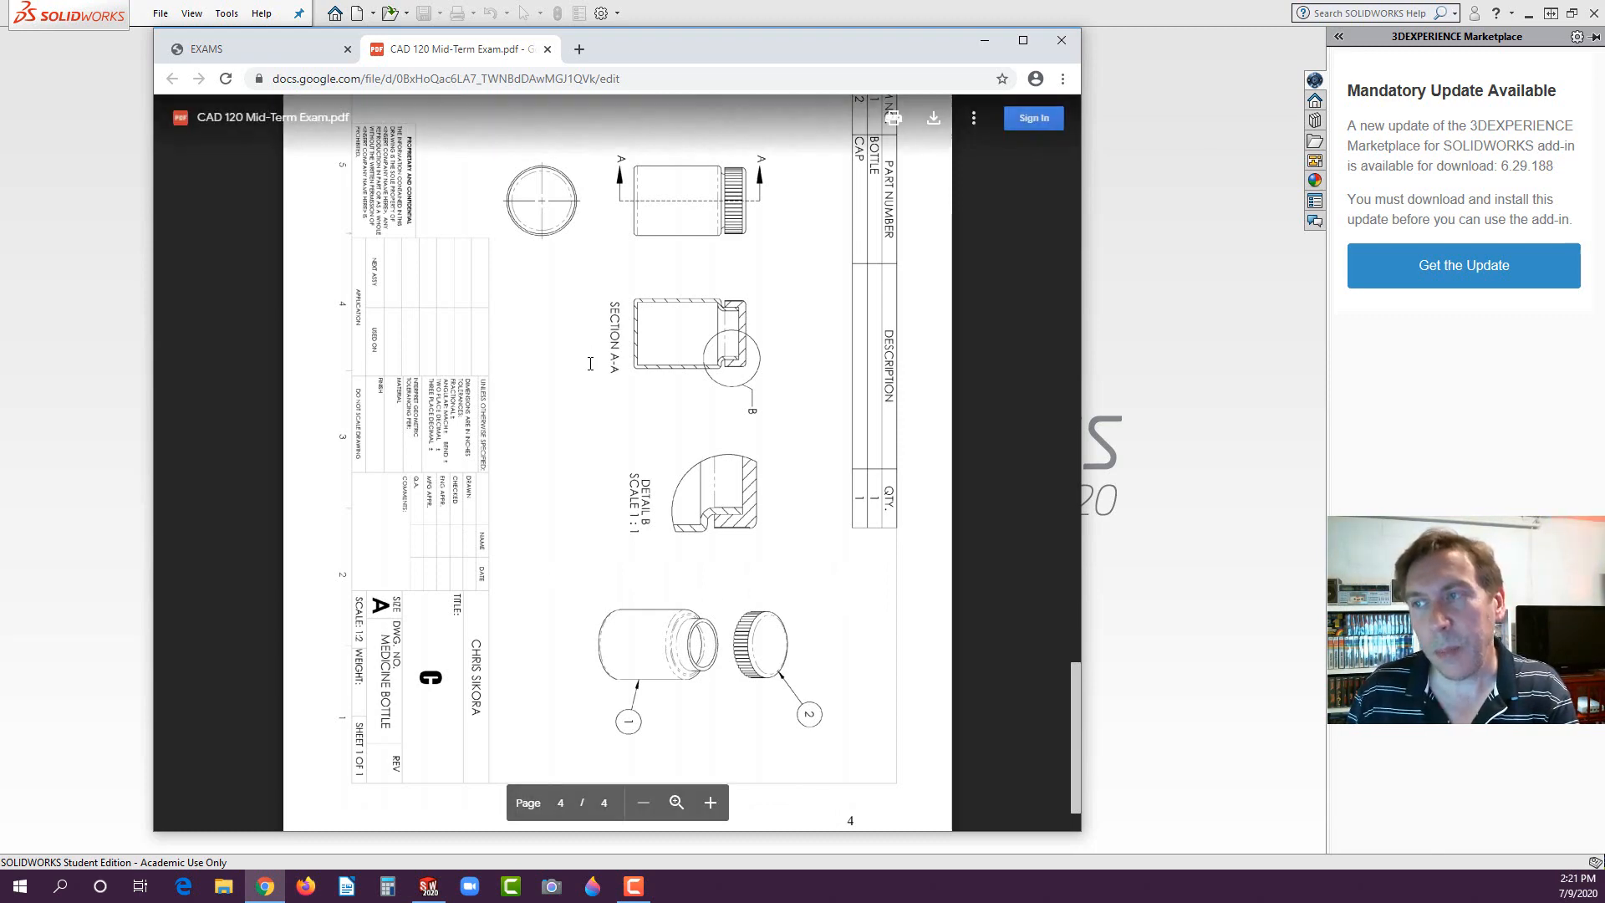
scroll(621, 434, up, 10)
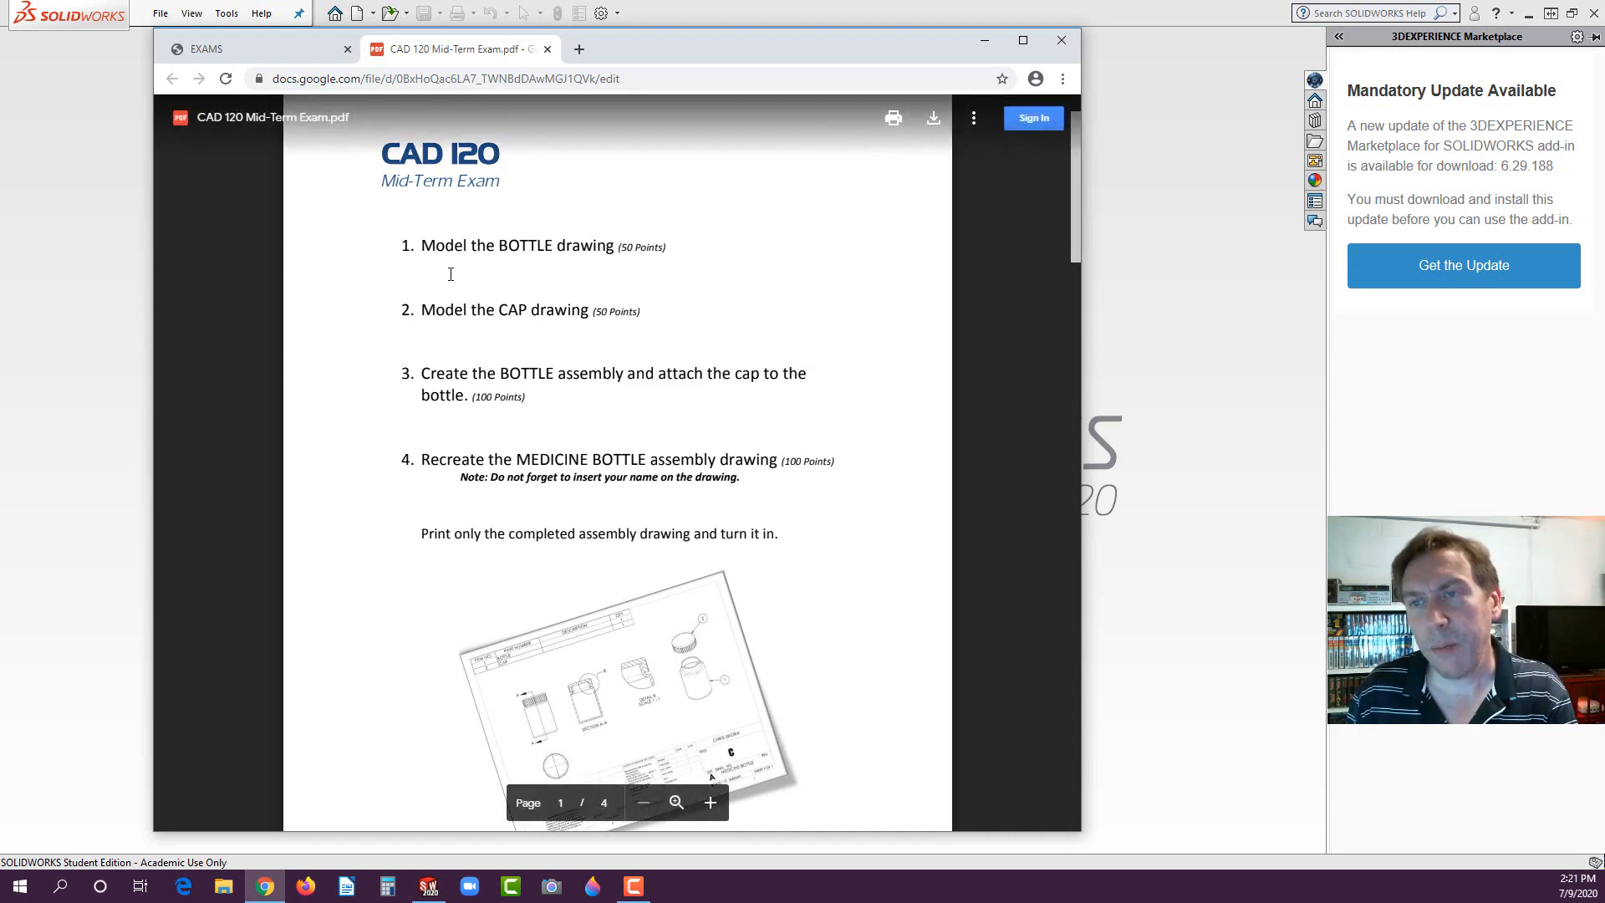
scroll(658, 251, down, 10)
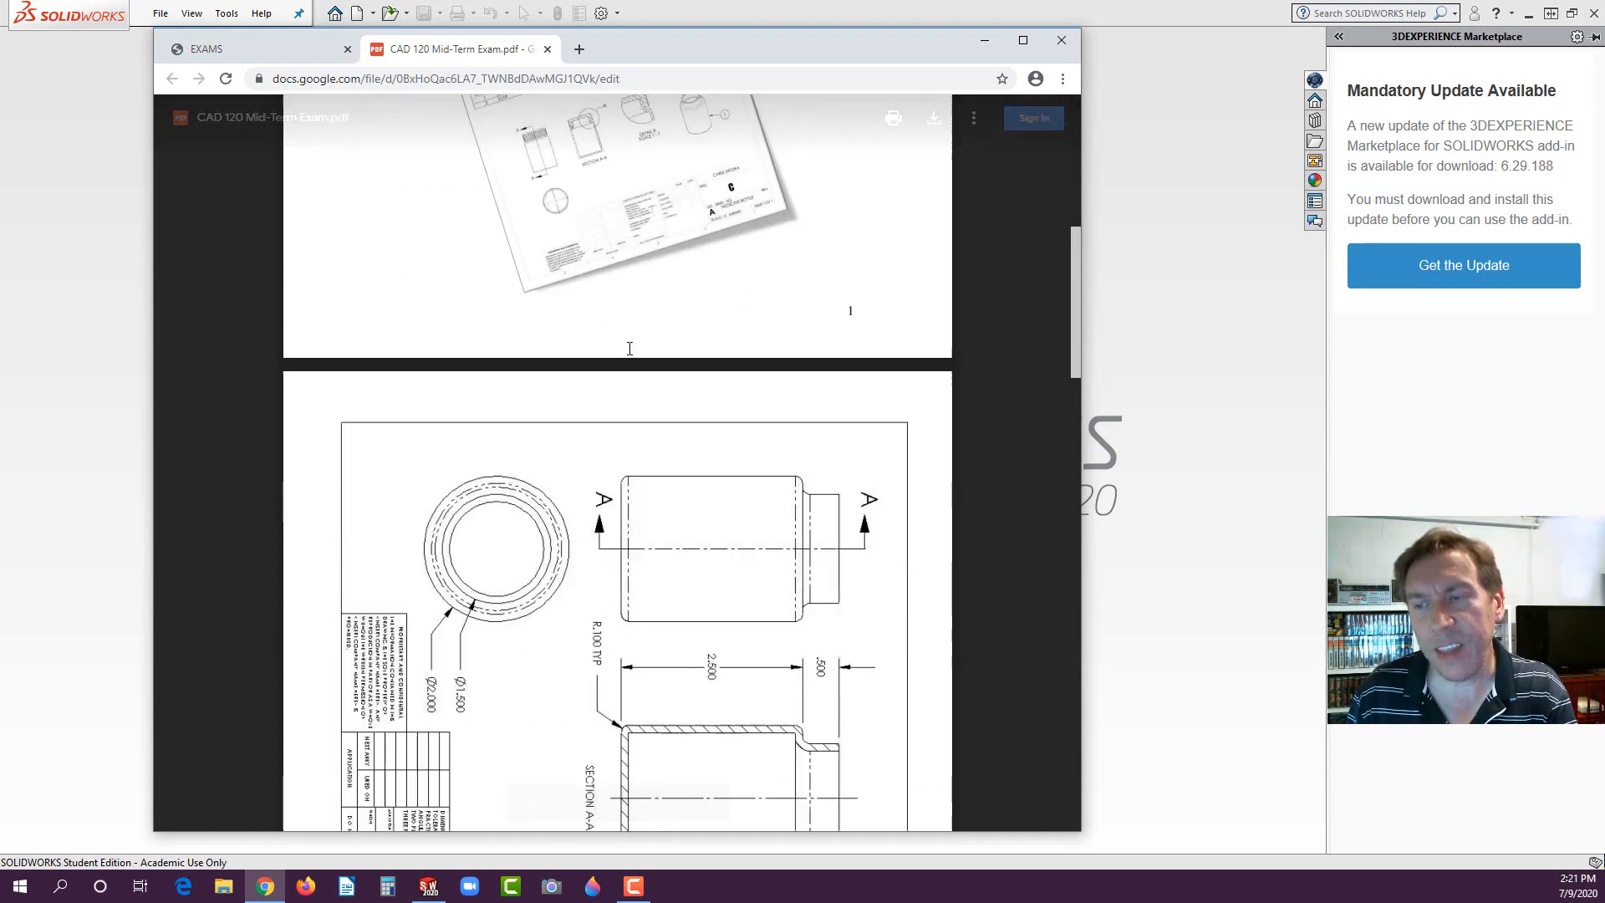
scroll(629, 342, up, 2)
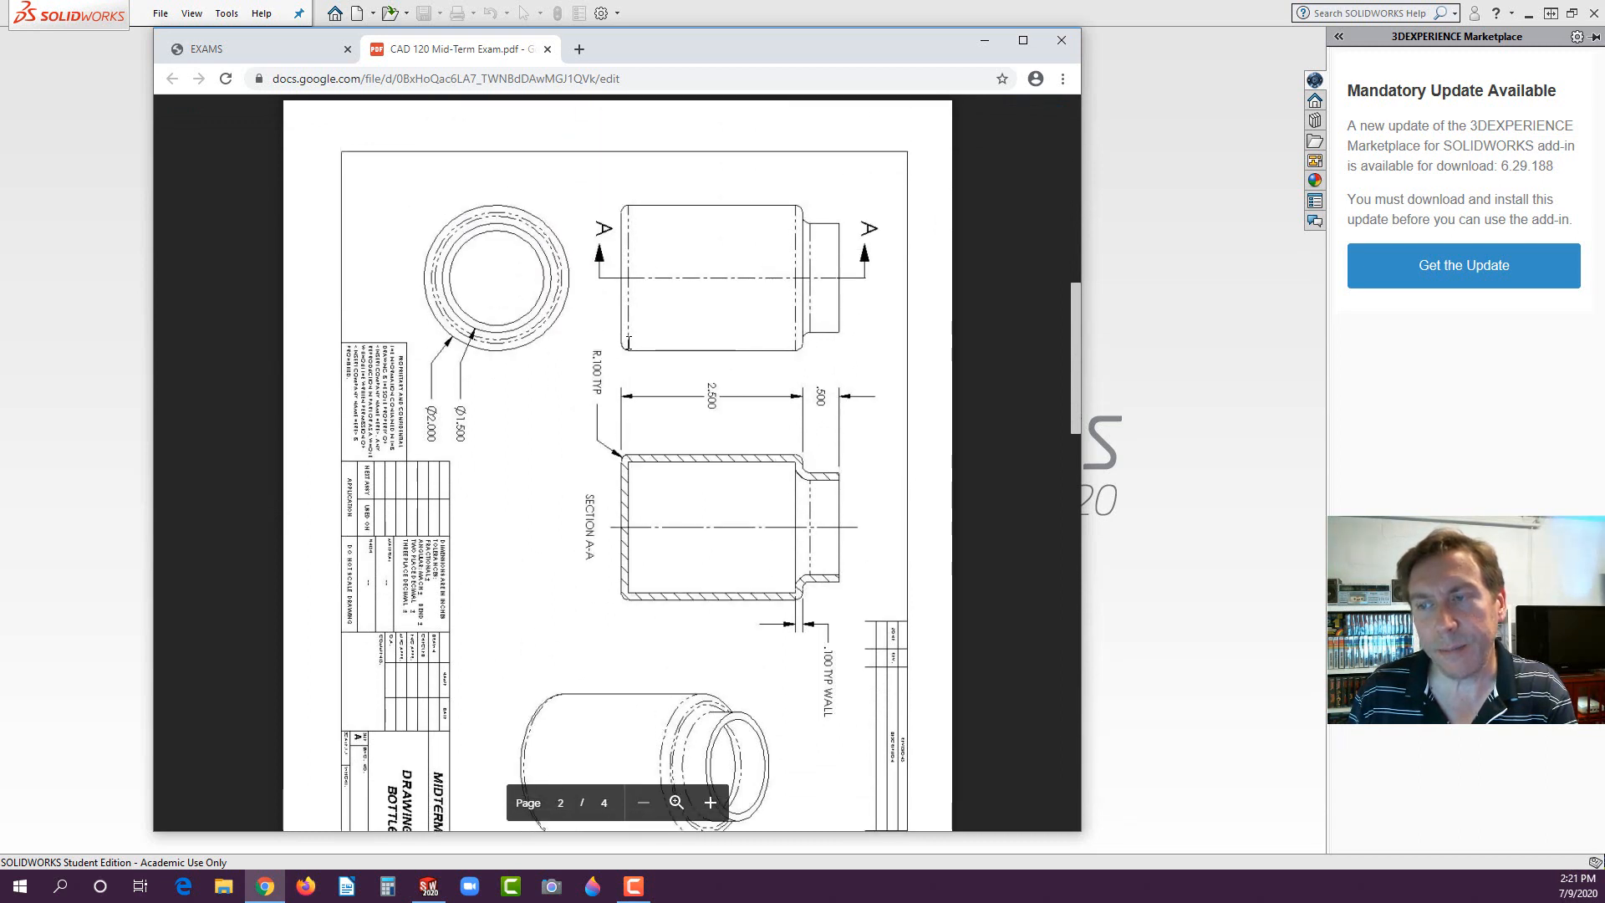
scroll(629, 342, down, 1)
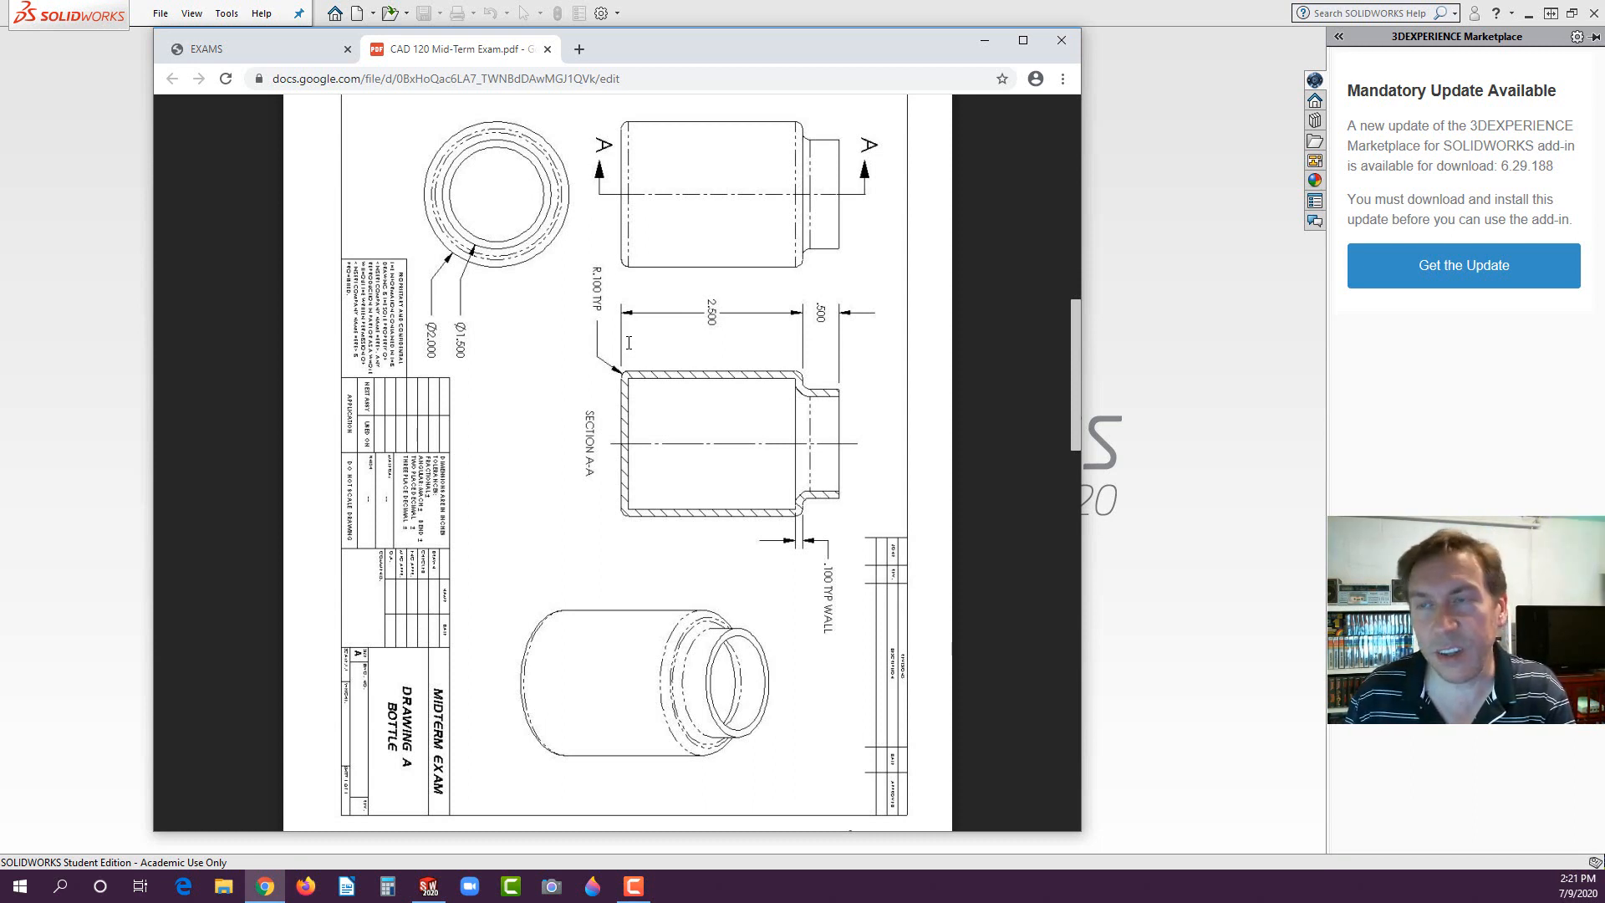
scroll(628, 343, down, 10)
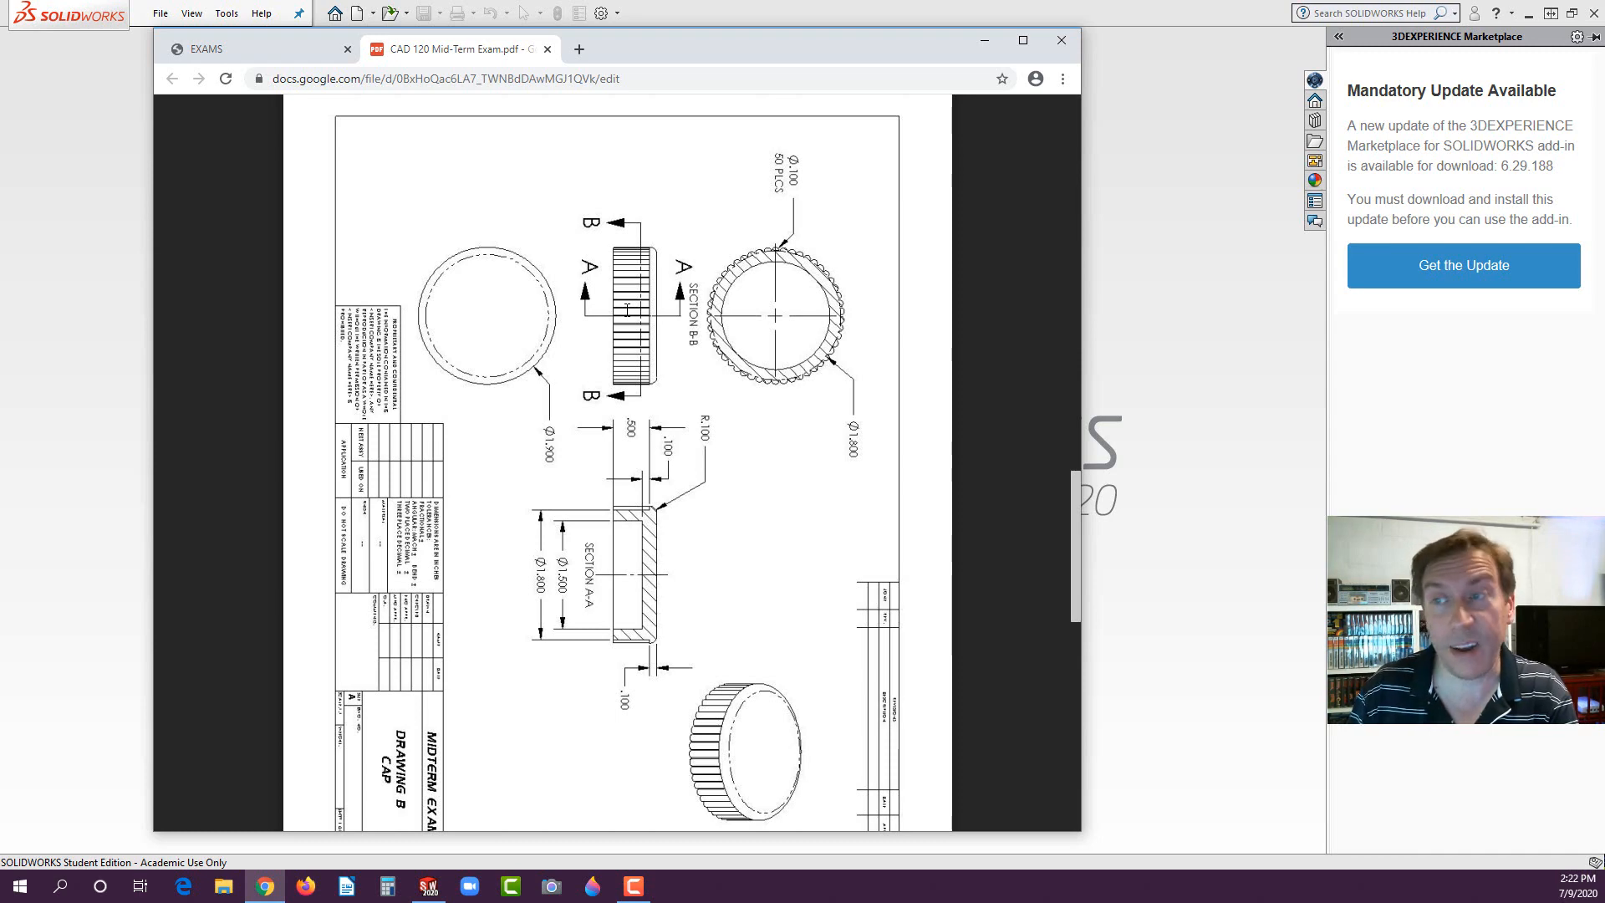
scroll(725, 391, down, 10)
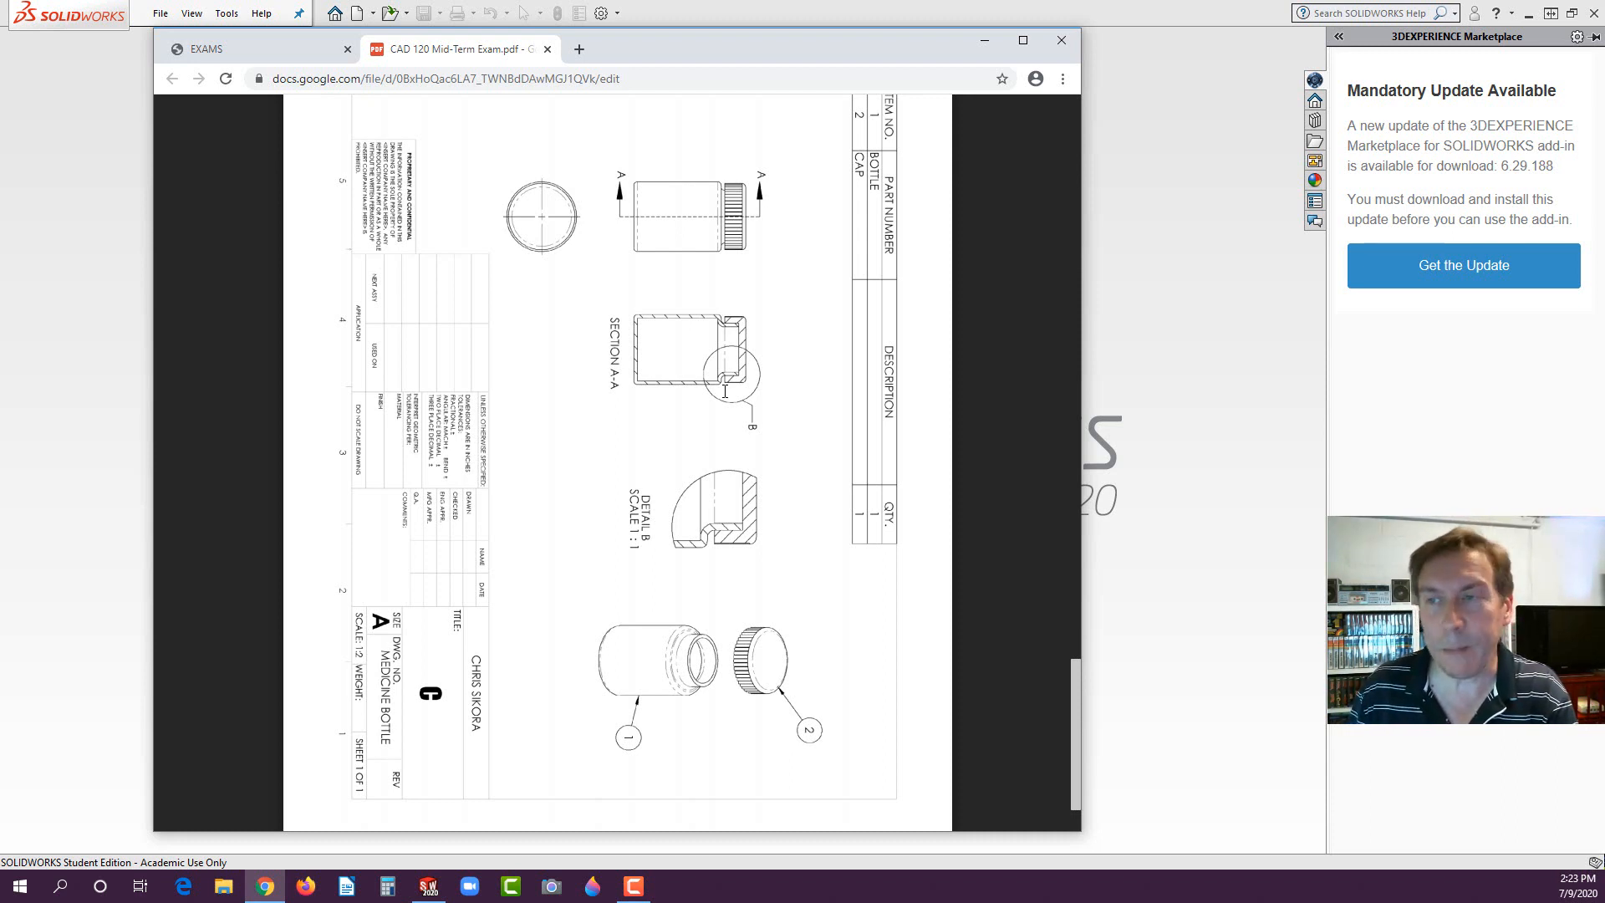
scroll(677, 304, up, 10)
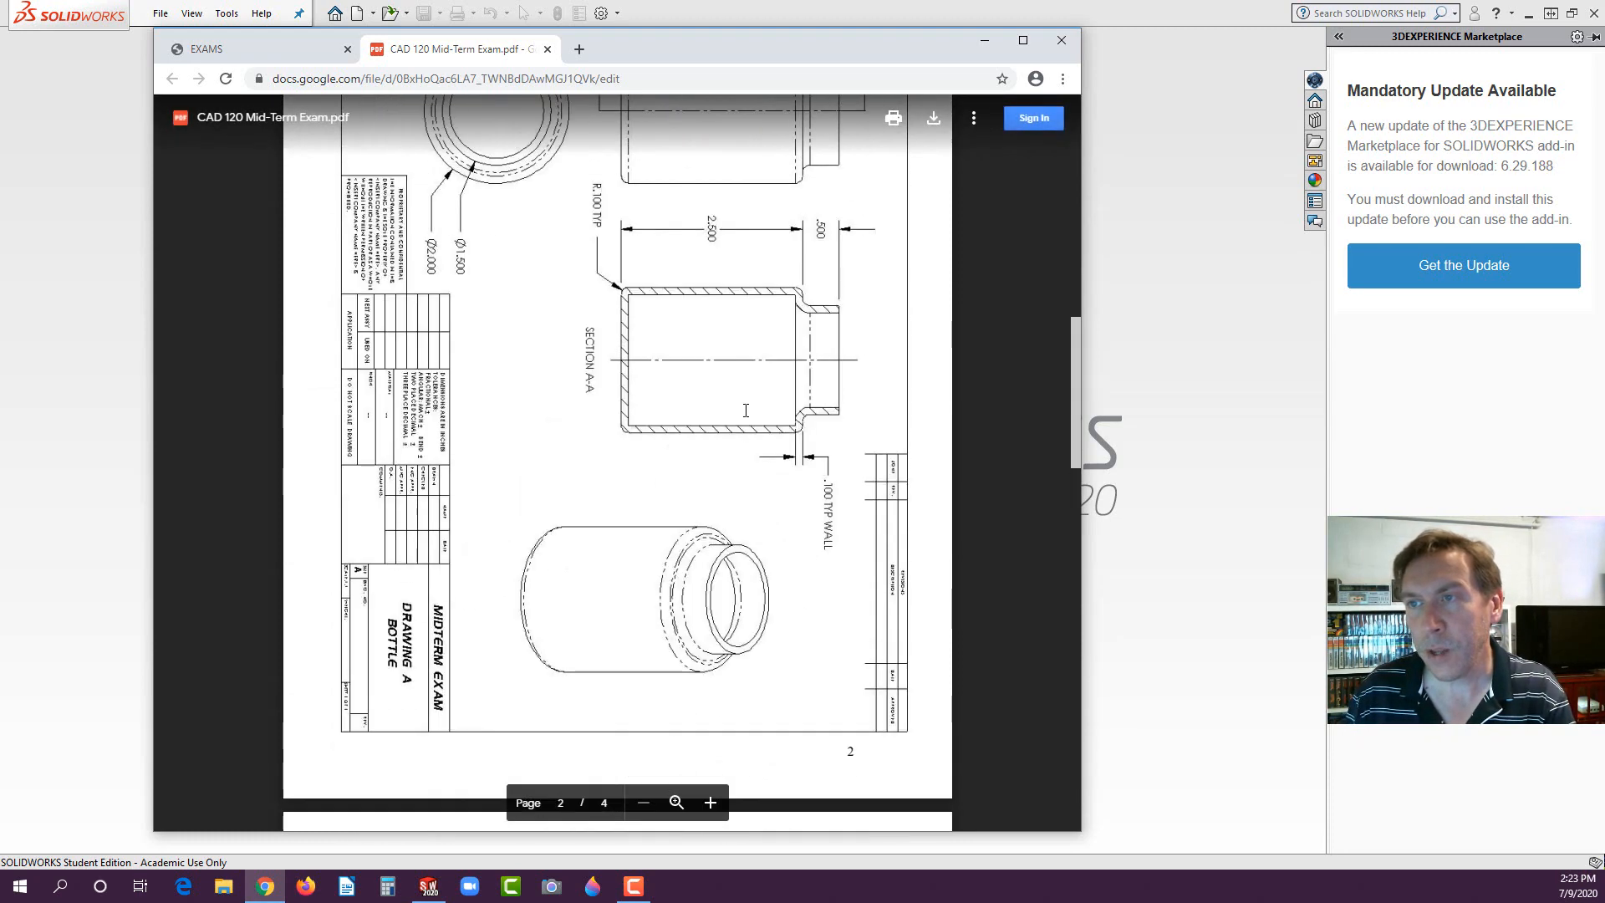
scroll(748, 411, down, 3)
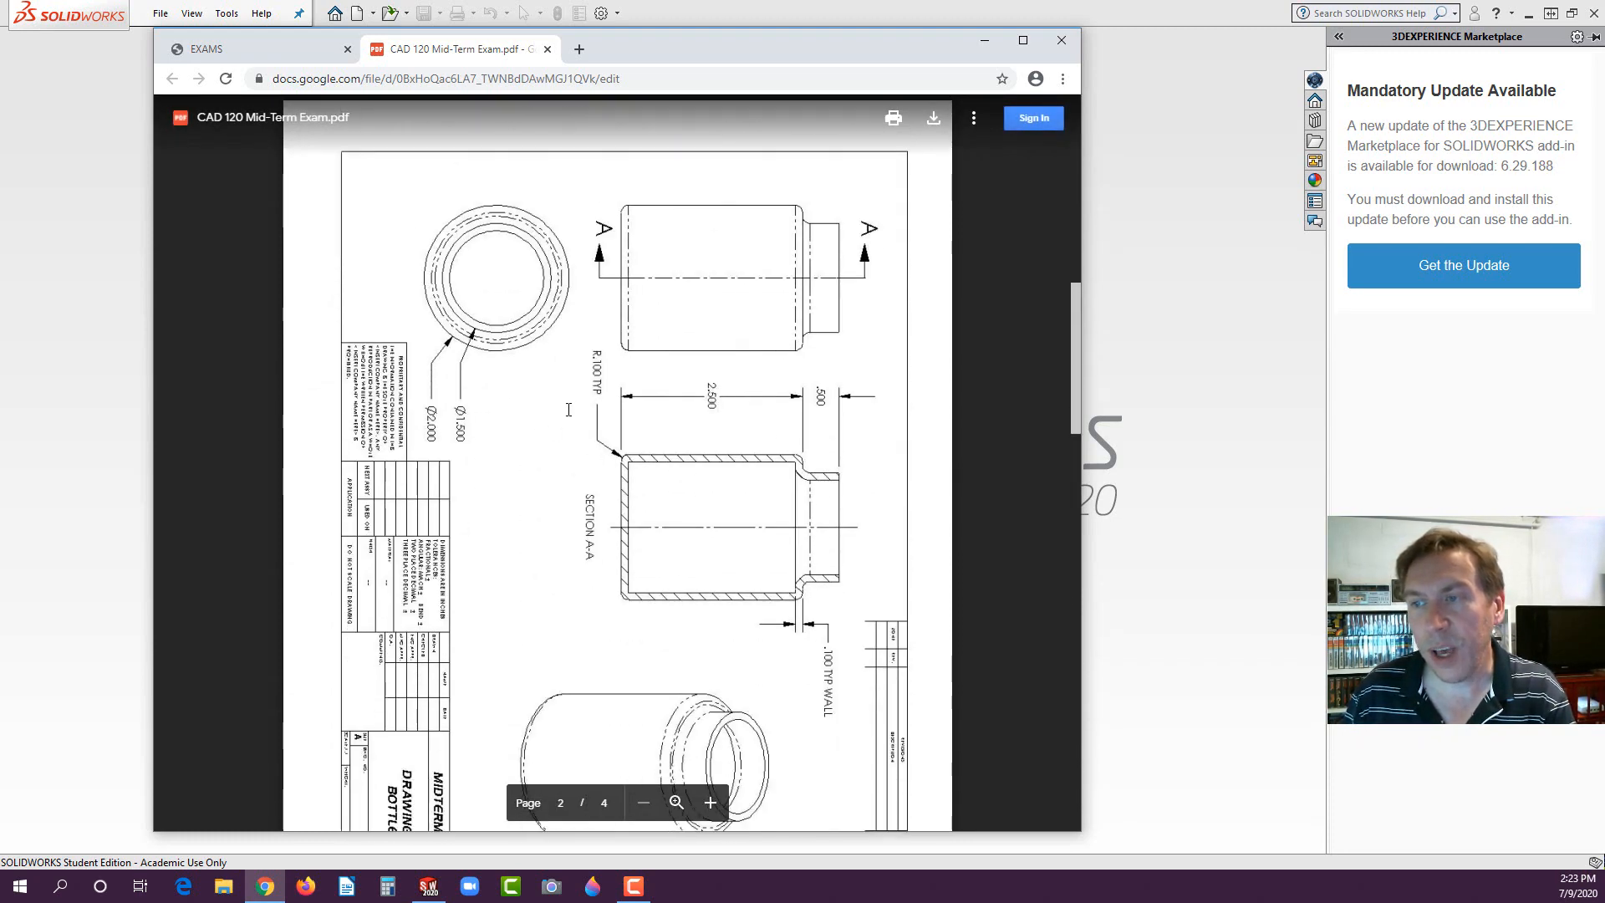
- Download the exam PDF and rotate the pages of the downloaded copy so the bottle drawing reads upright
click(934, 118)
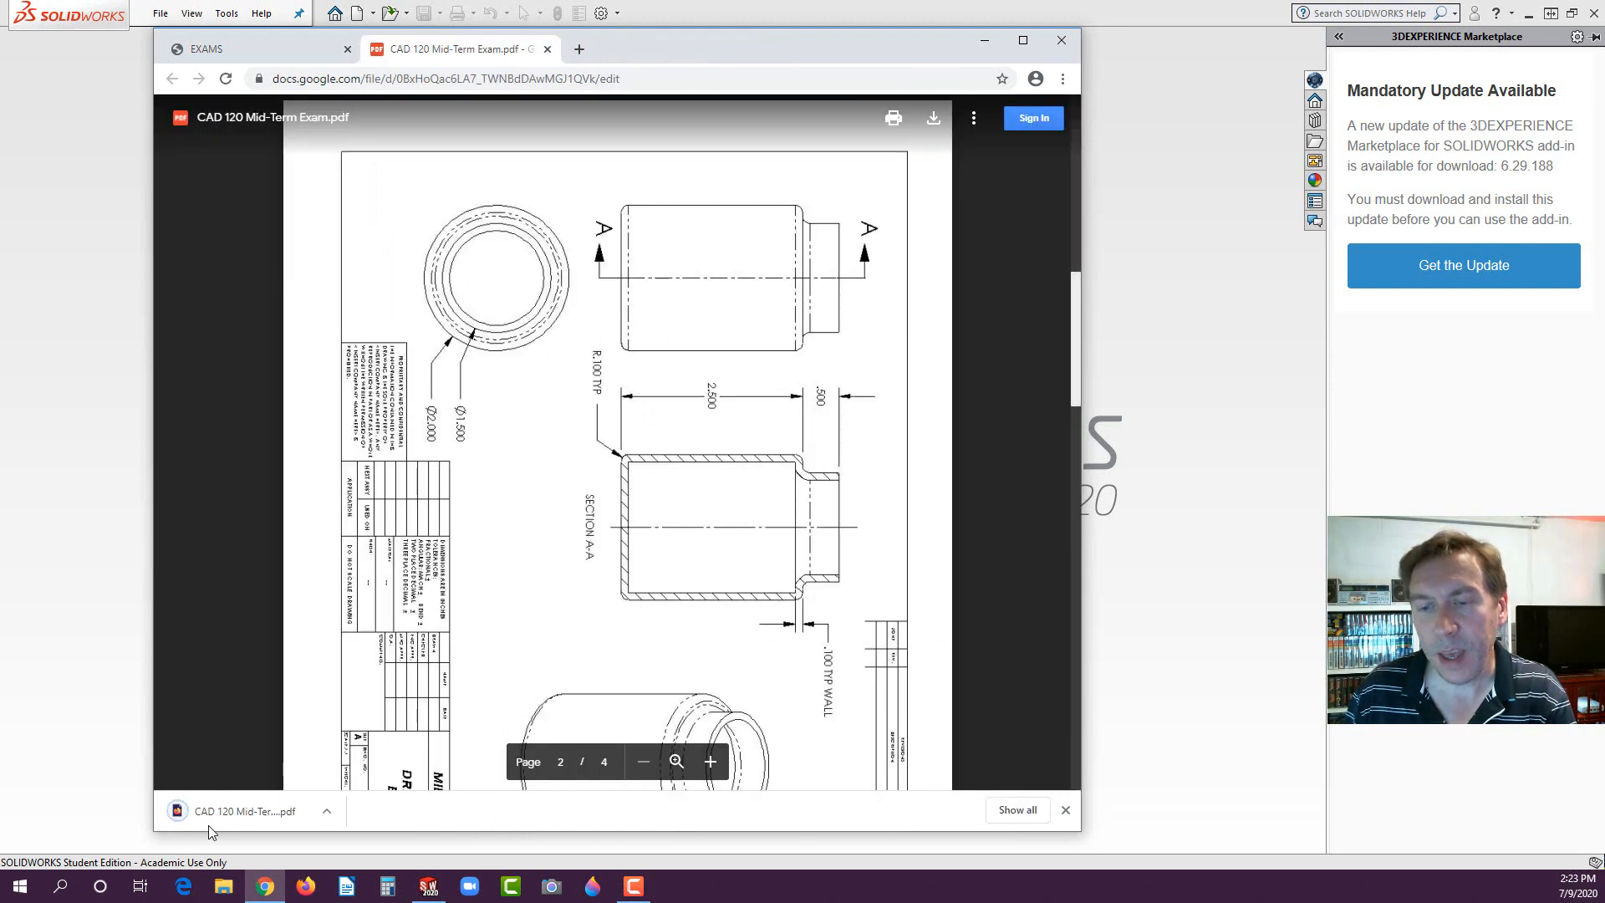
click(223, 816)
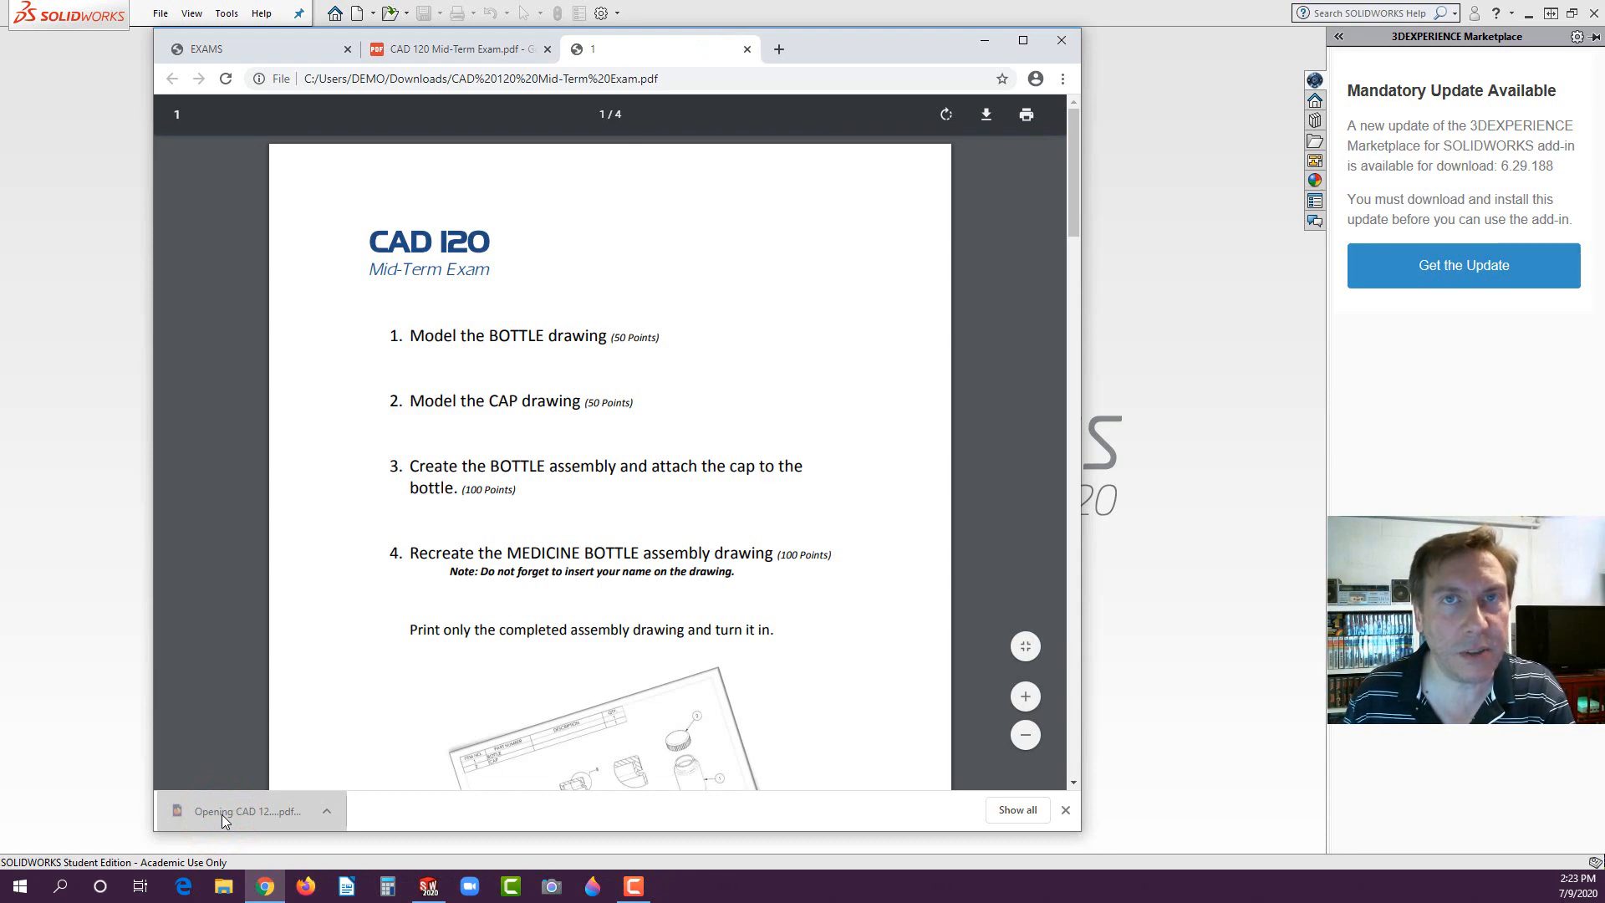
click(949, 117)
click(949, 117)
click(949, 117)
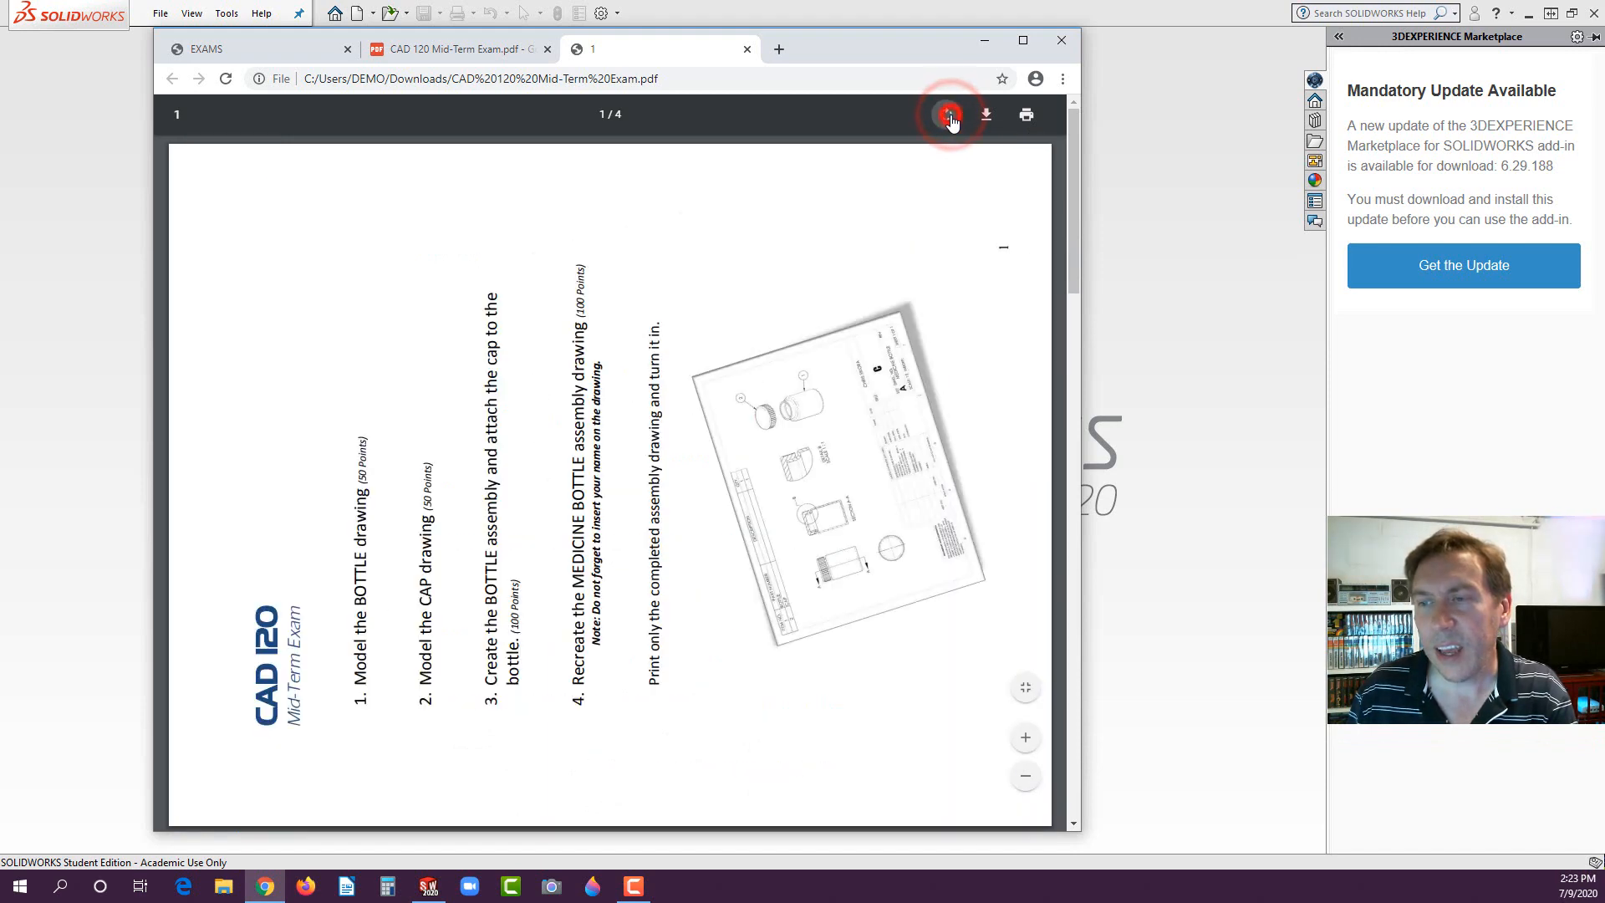
scroll(652, 466, down, 8)
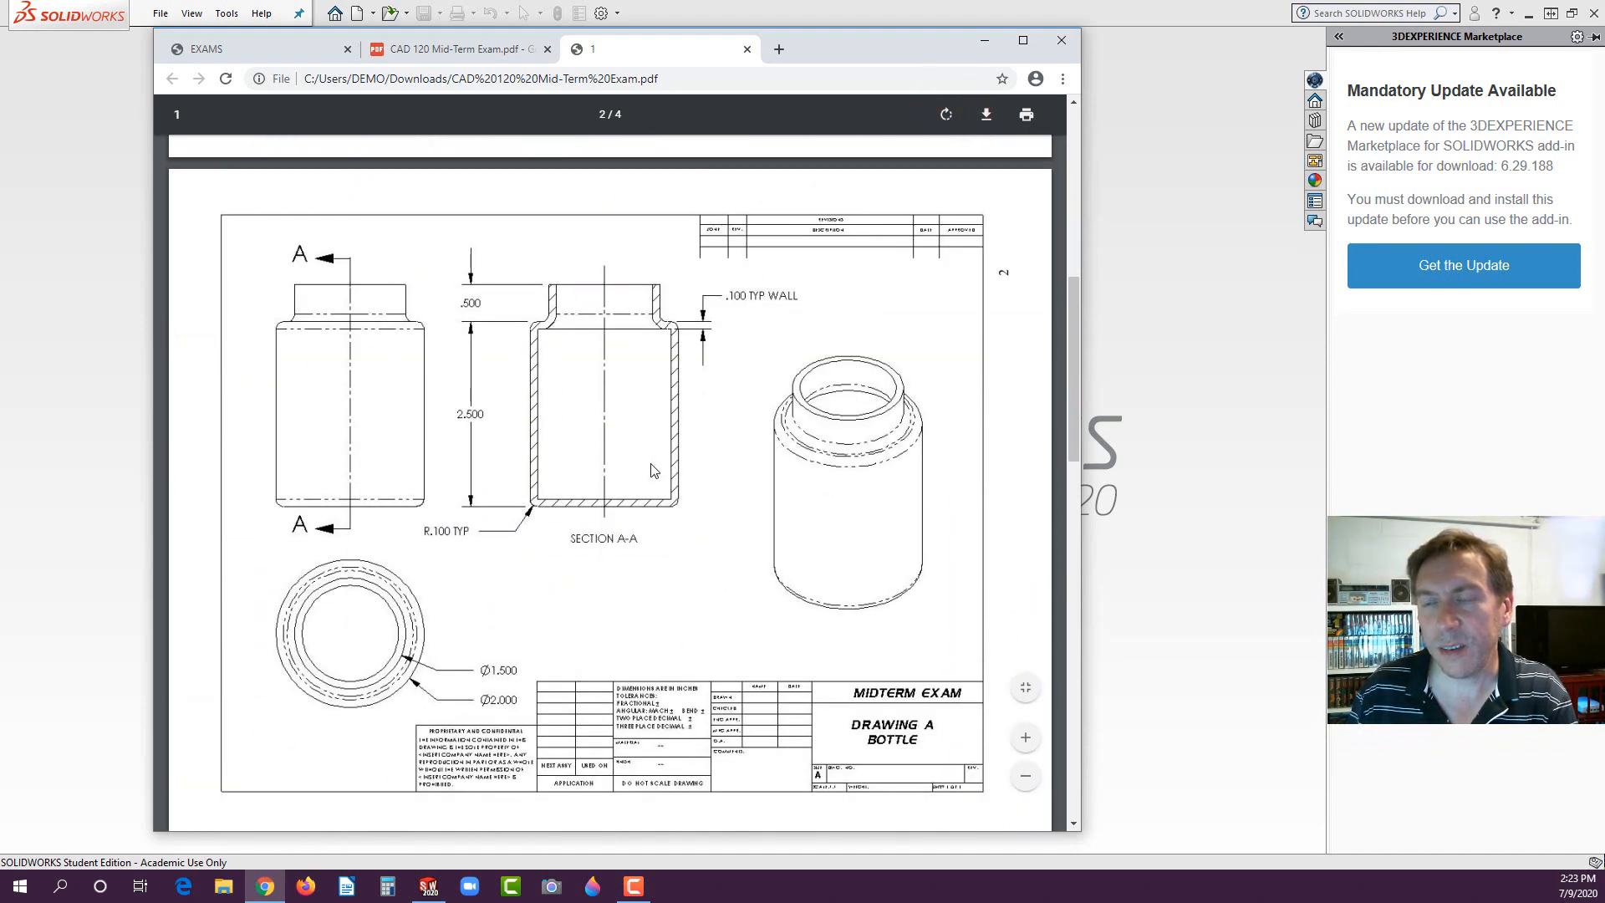
scroll(653, 471, down, 1)
scroll(654, 470, up, 1)
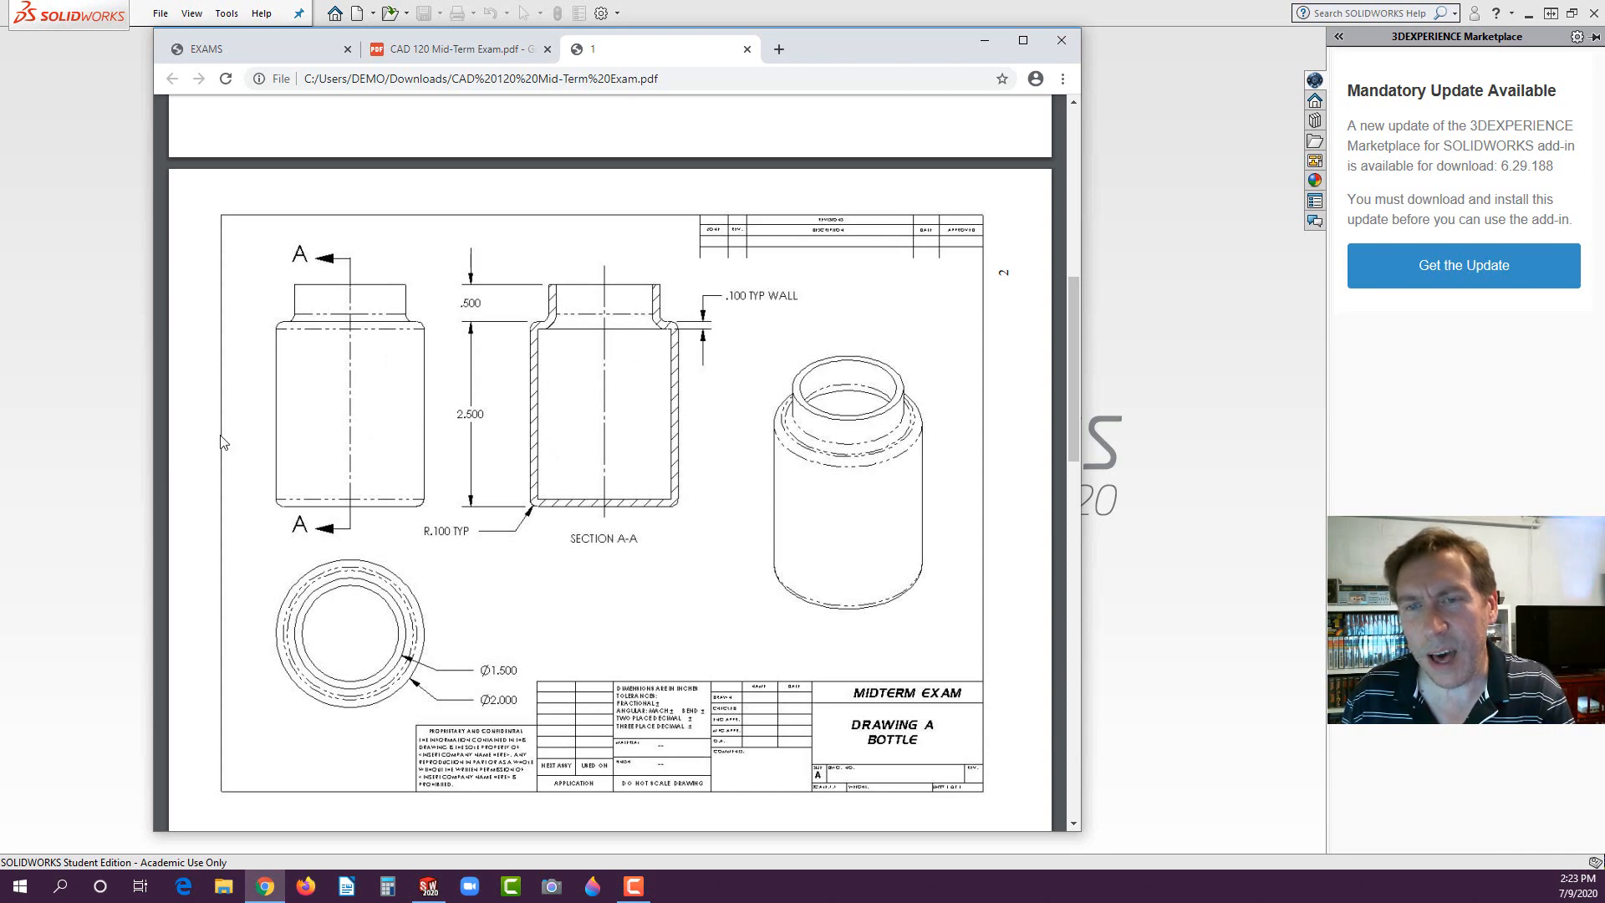
- Switch to SOLIDWORKS and create a new part document
click(72, 365)
click(358, 15)
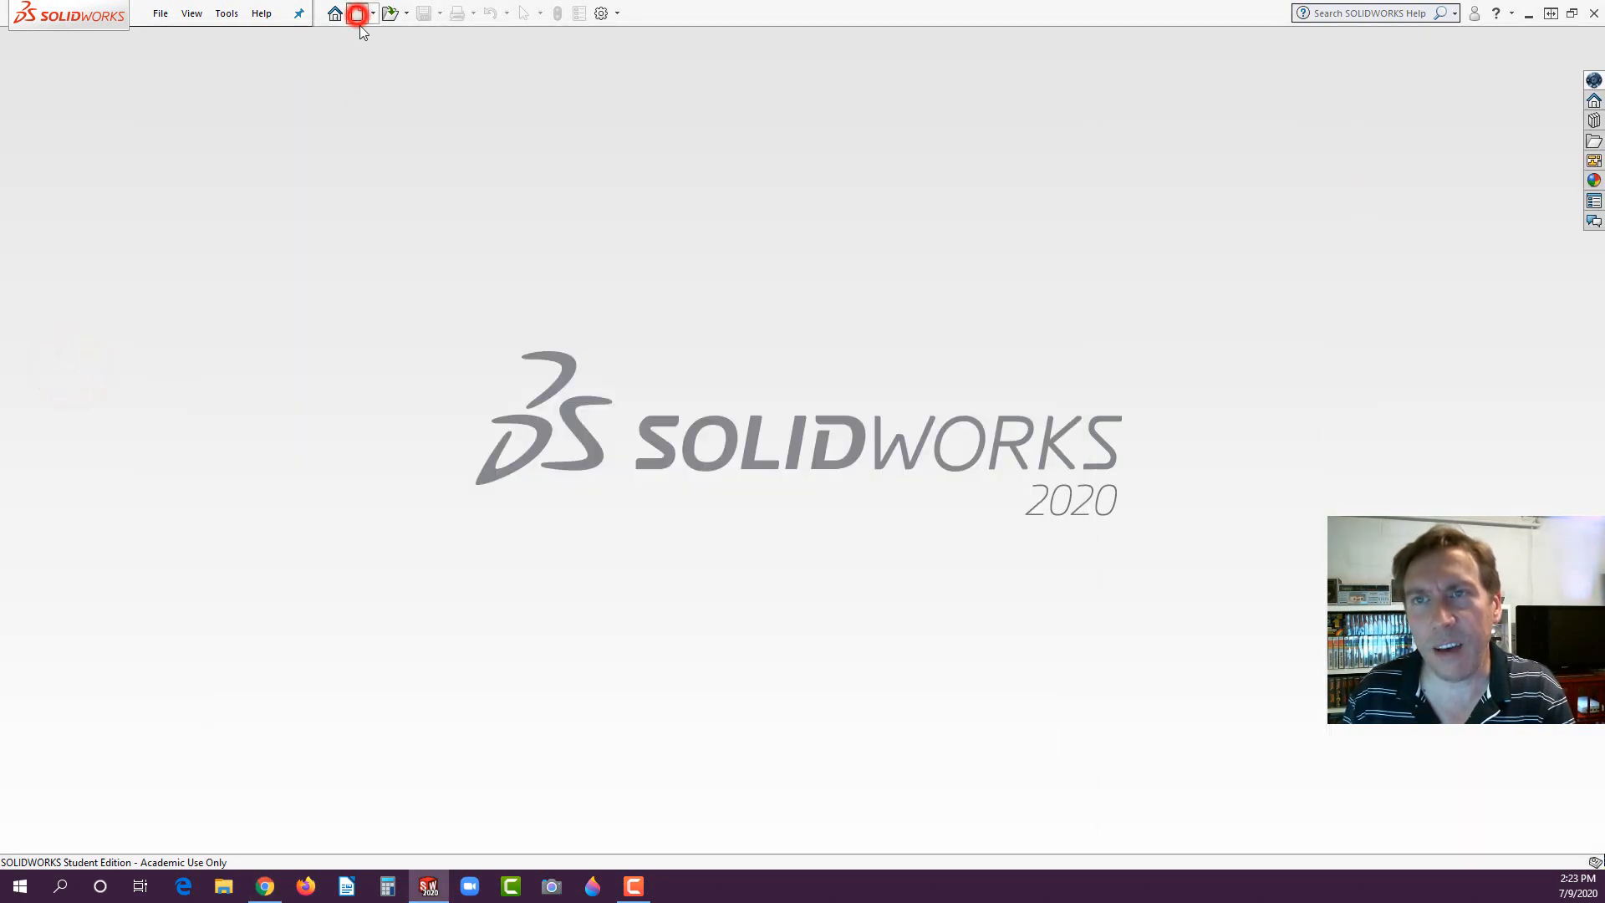
click(717, 501)
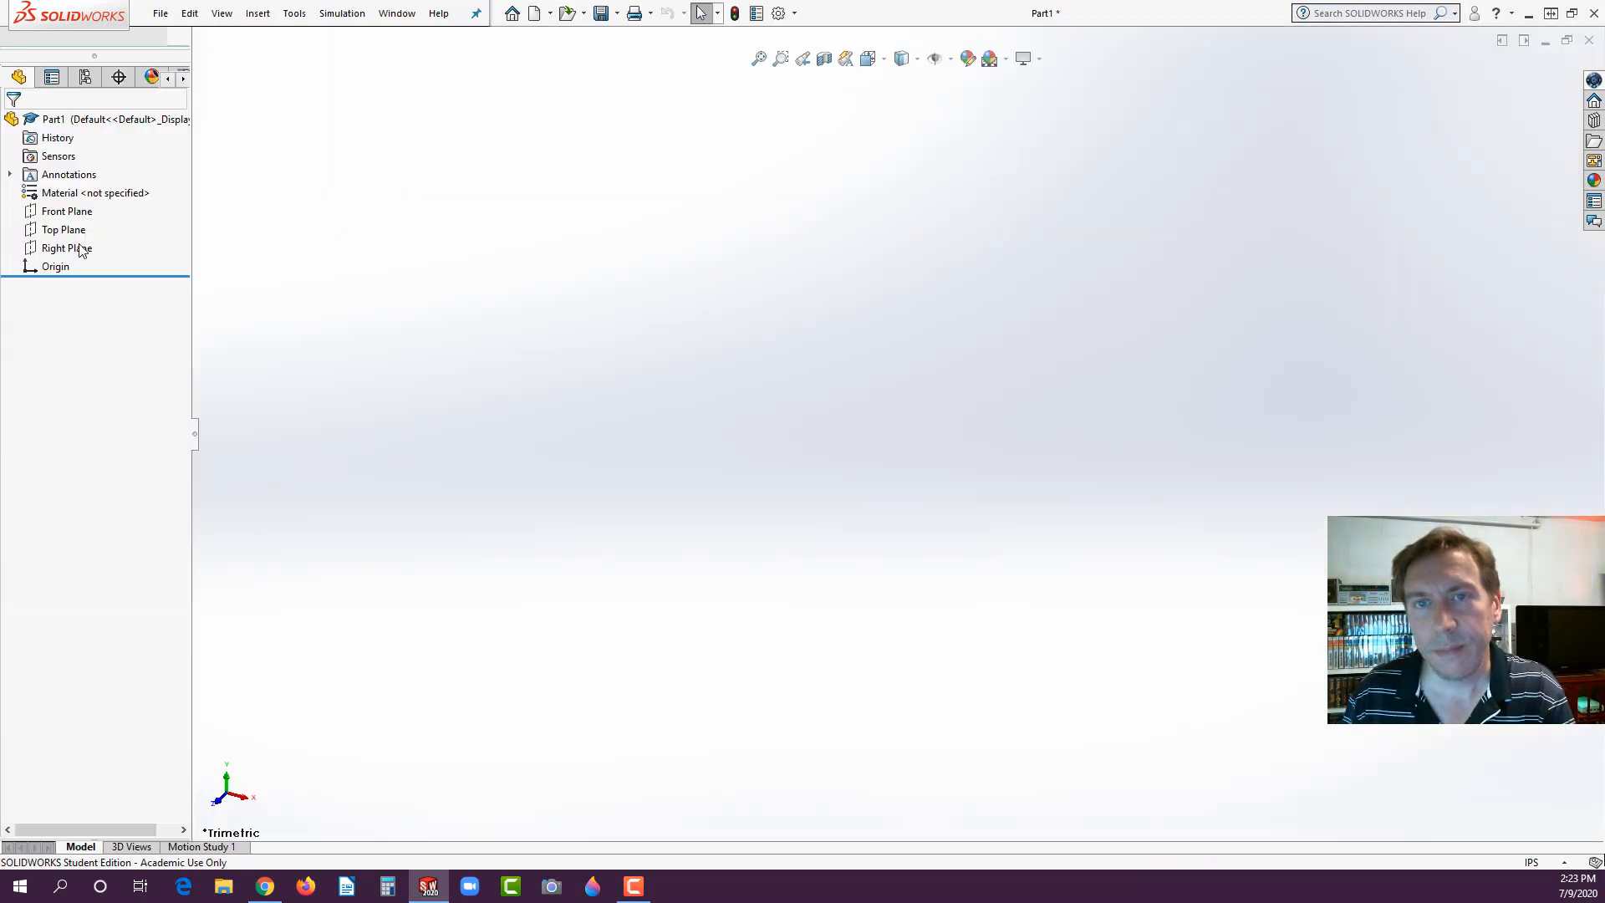
- Start a sketch on the Top Plane and draw a circle about 3.42 in in diameter centred on the origin
click(53, 235)
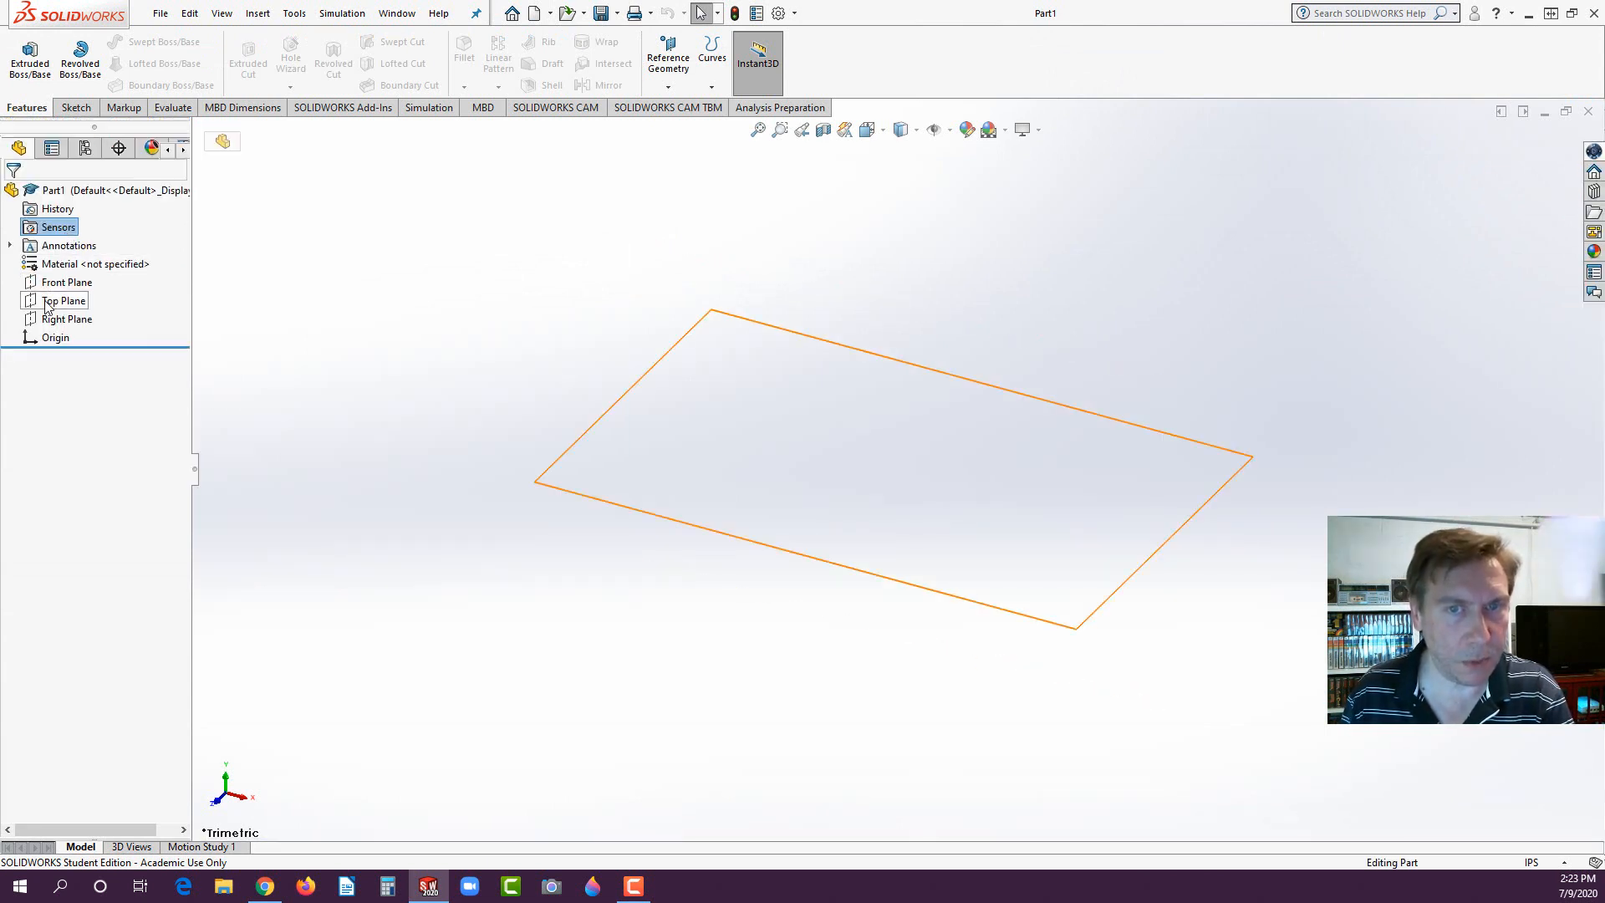
click(48, 301)
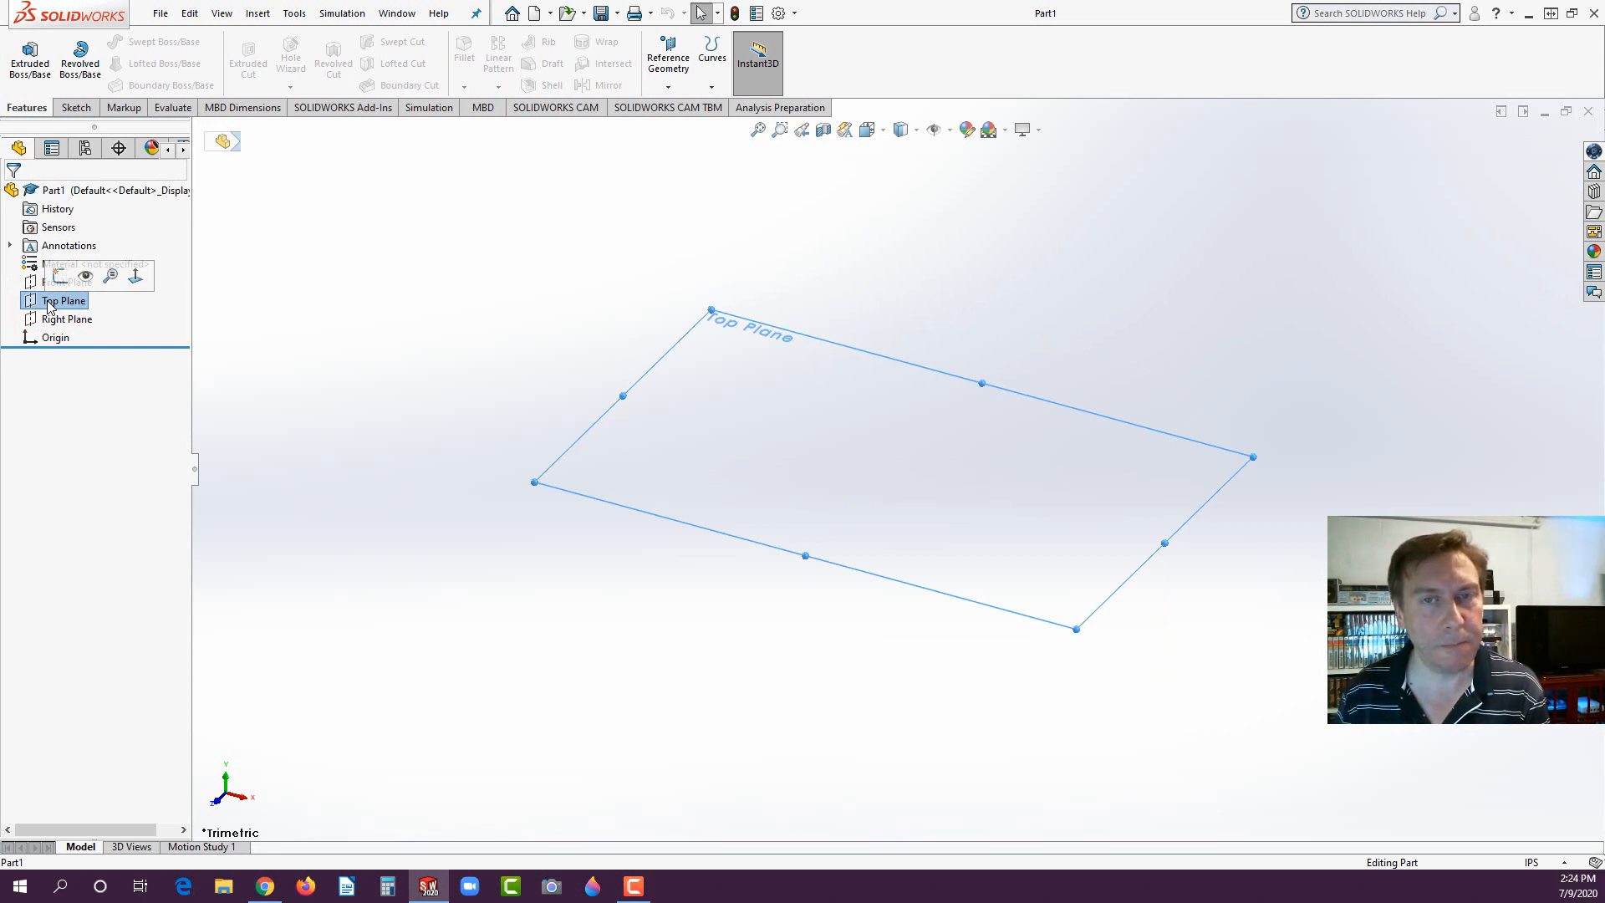
click(57, 276)
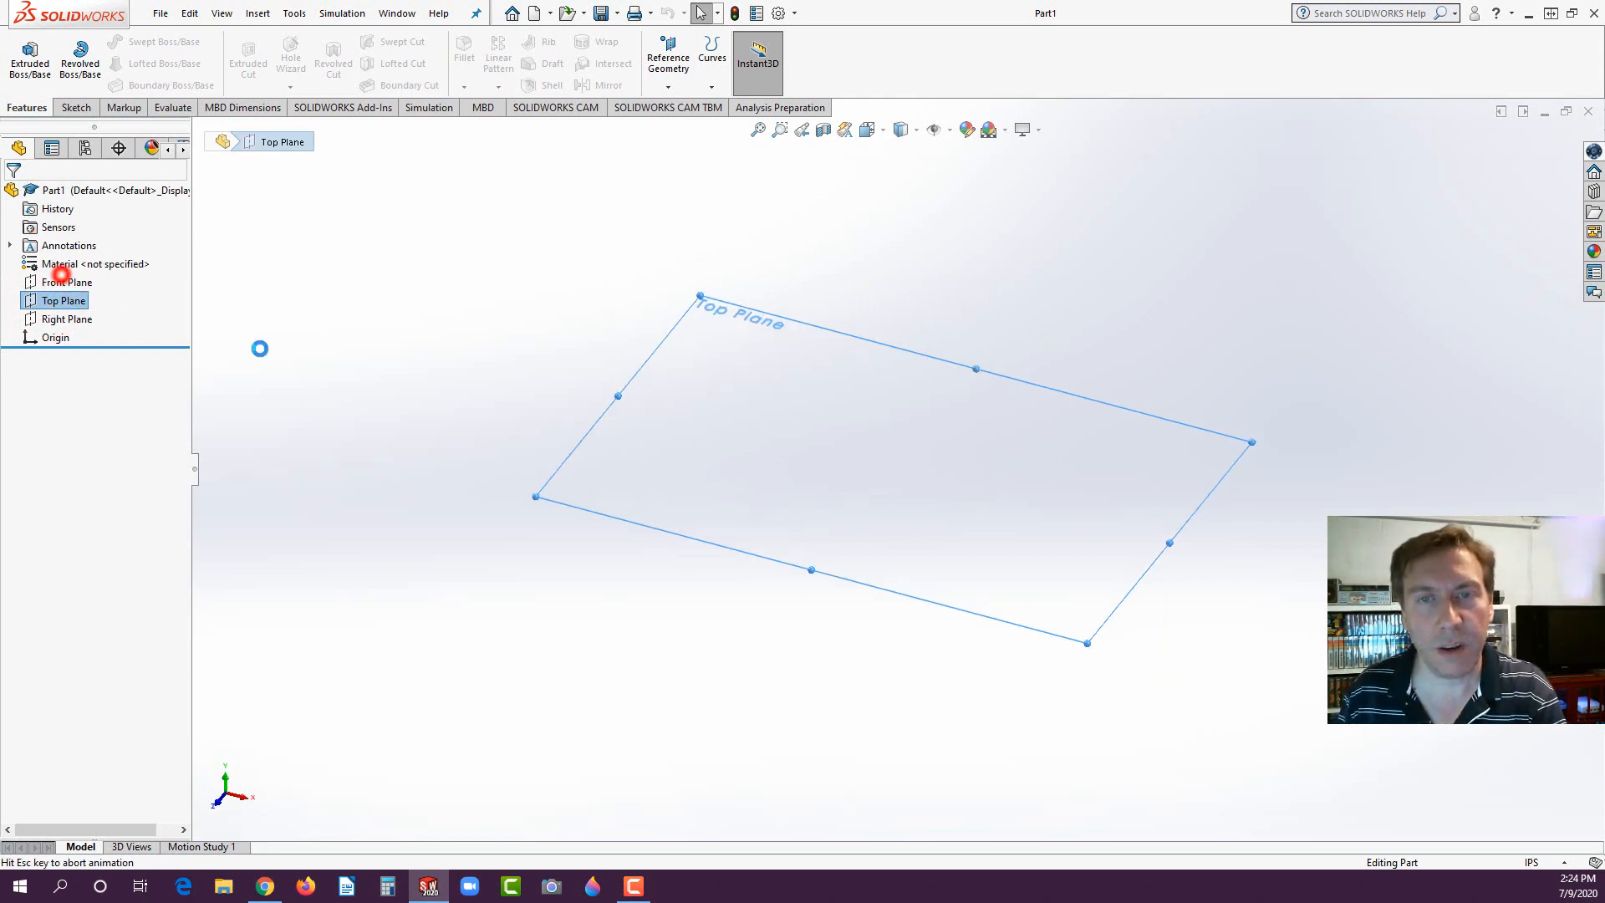
click(143, 41)
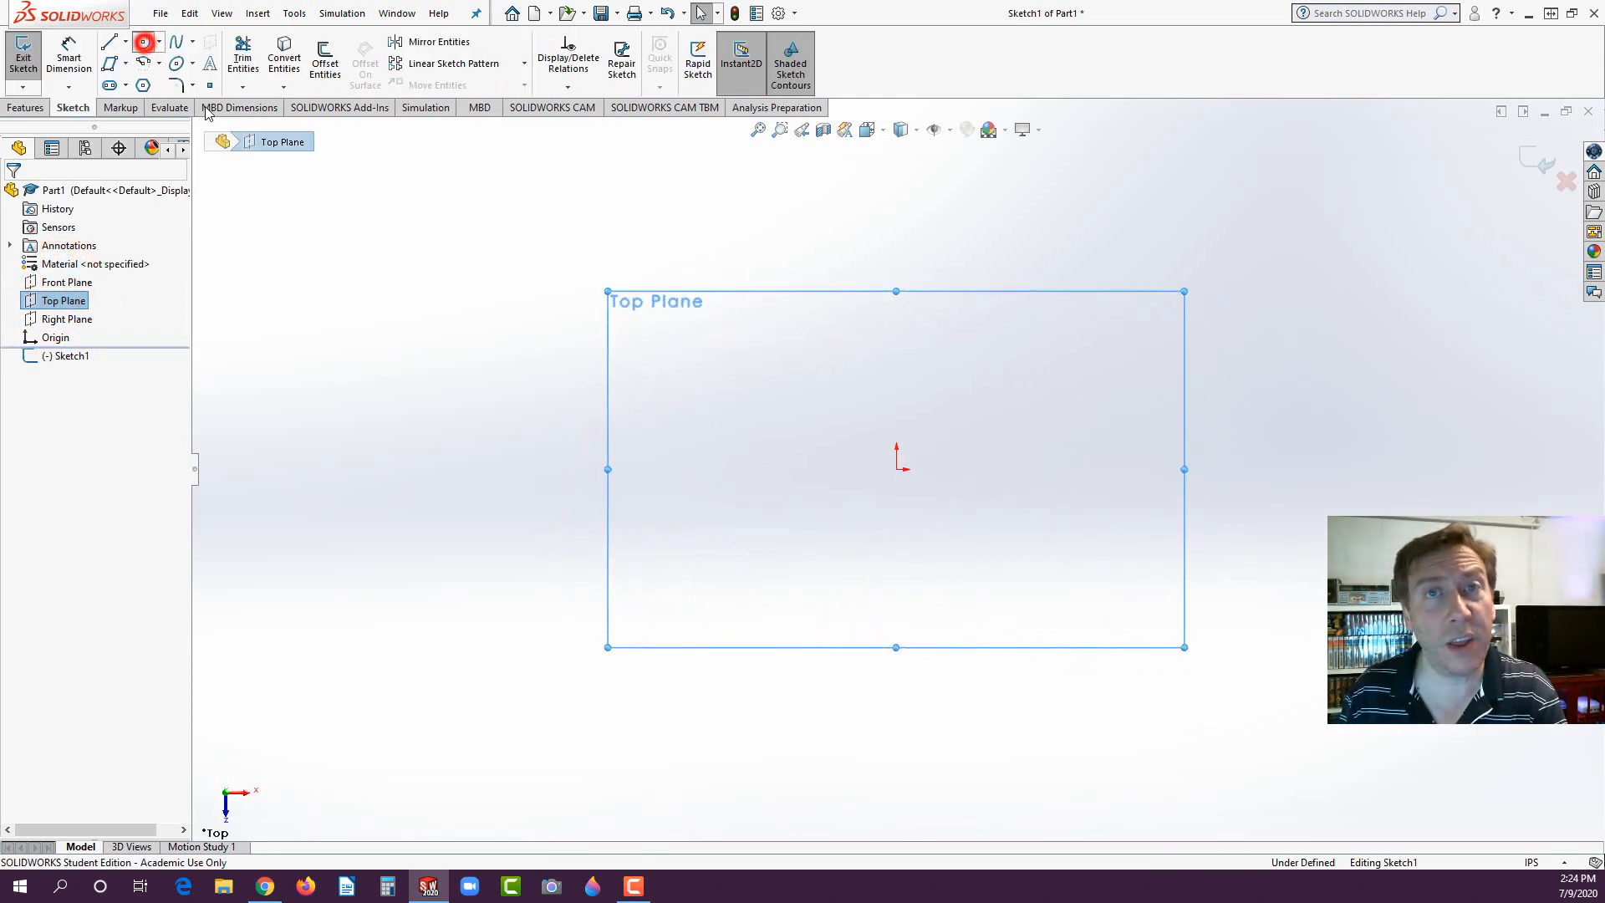
click(896, 469)
click(1003, 376)
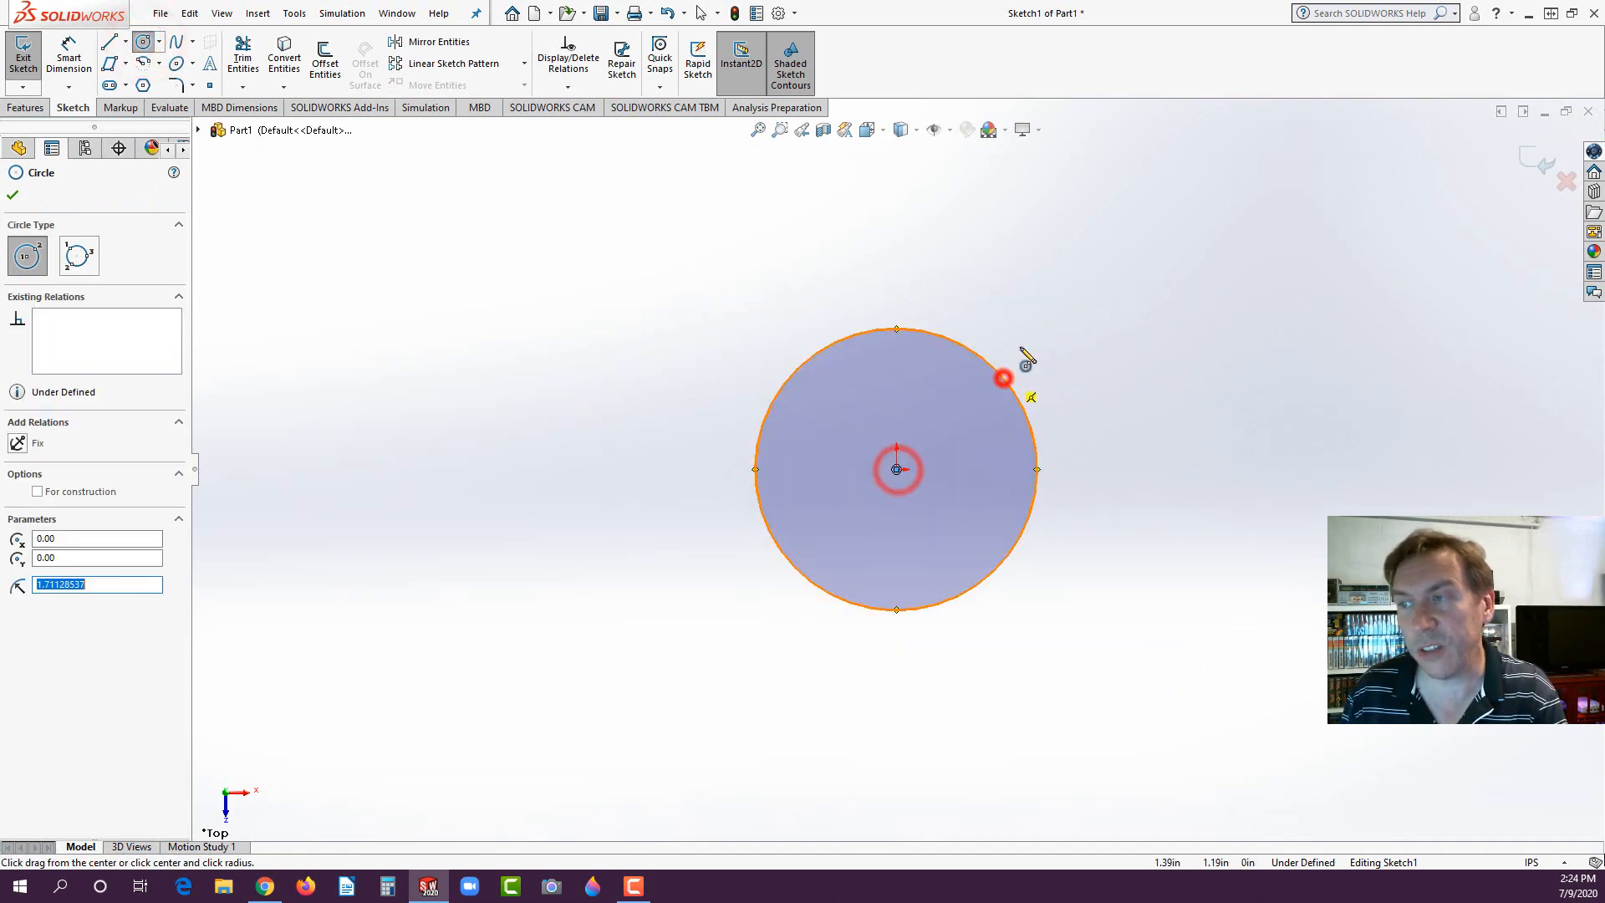
- Dimension the circle's diameter to 2 in
click(68, 57)
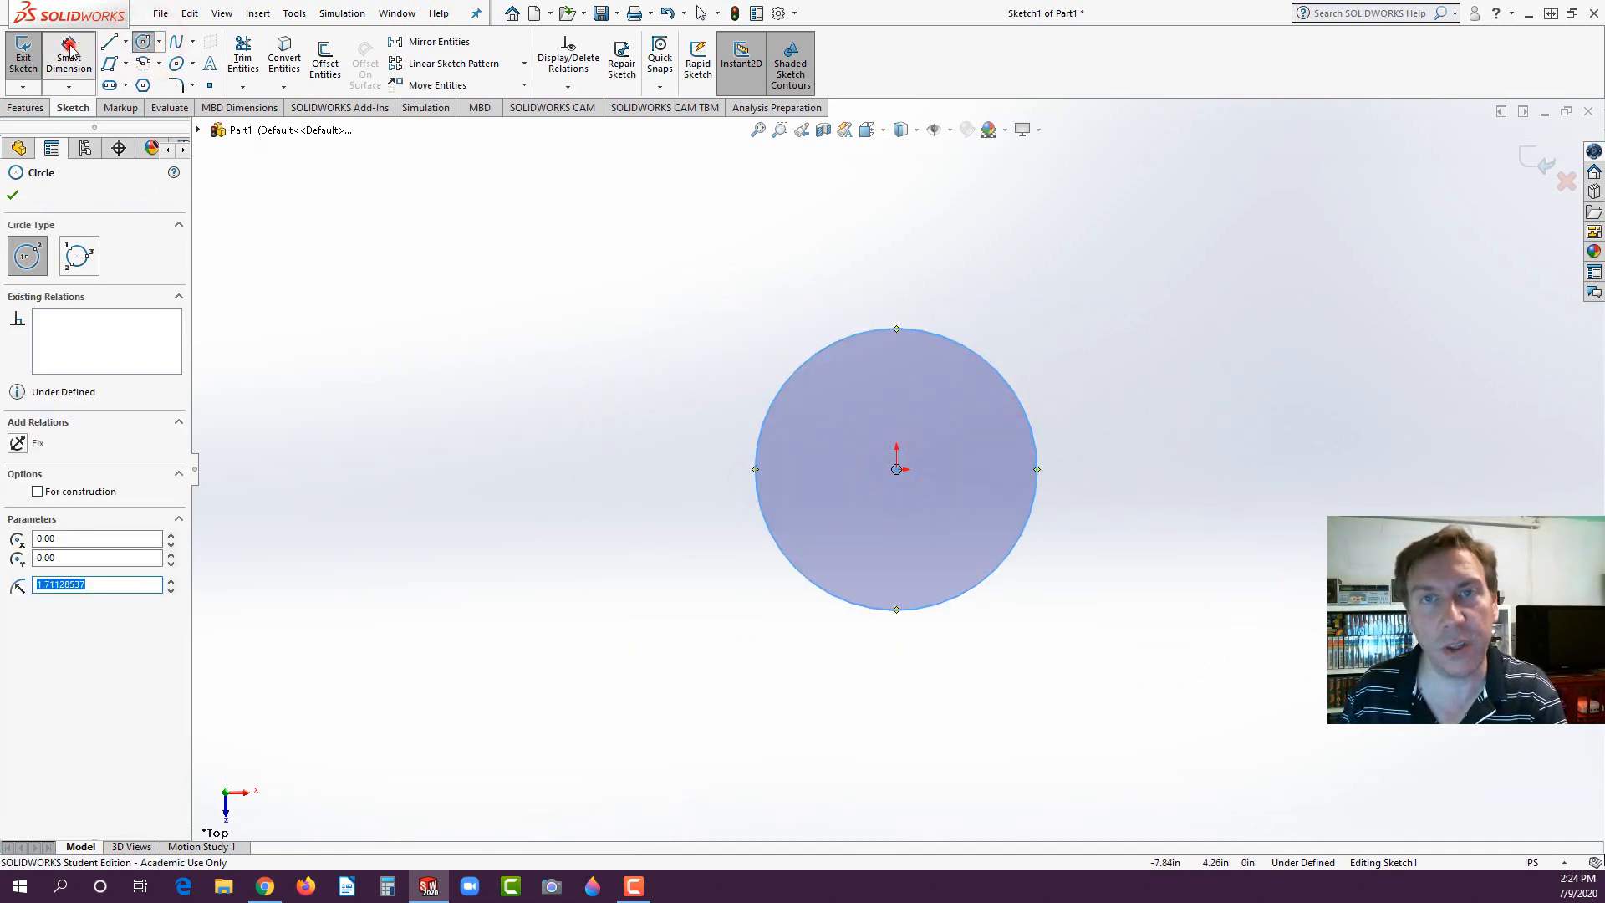
click(955, 343)
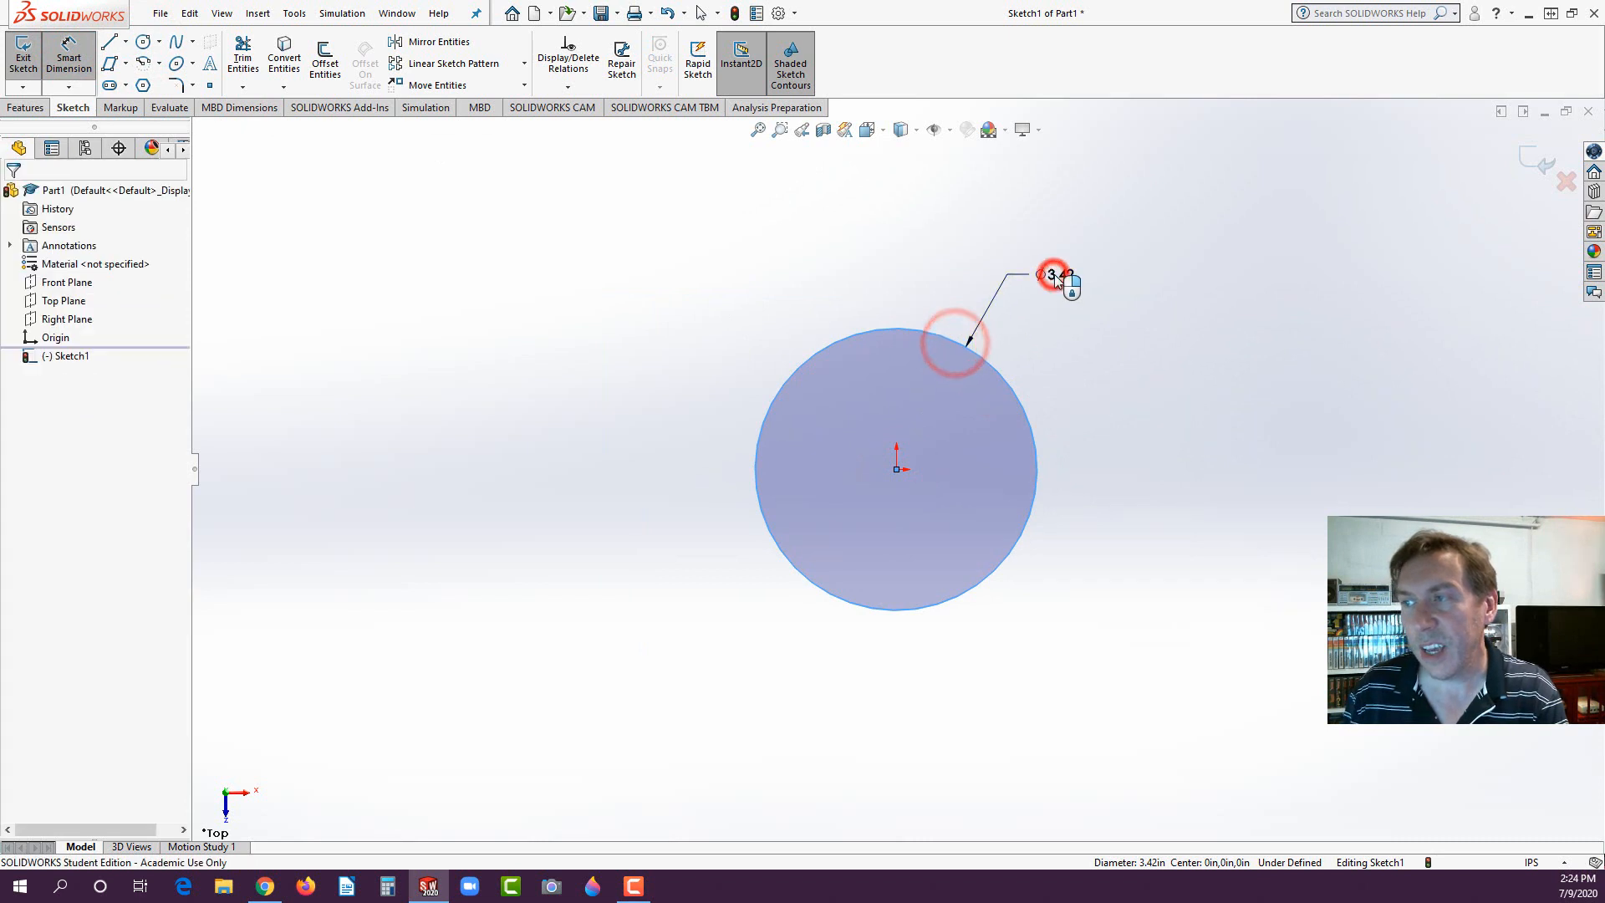
click(1055, 274)
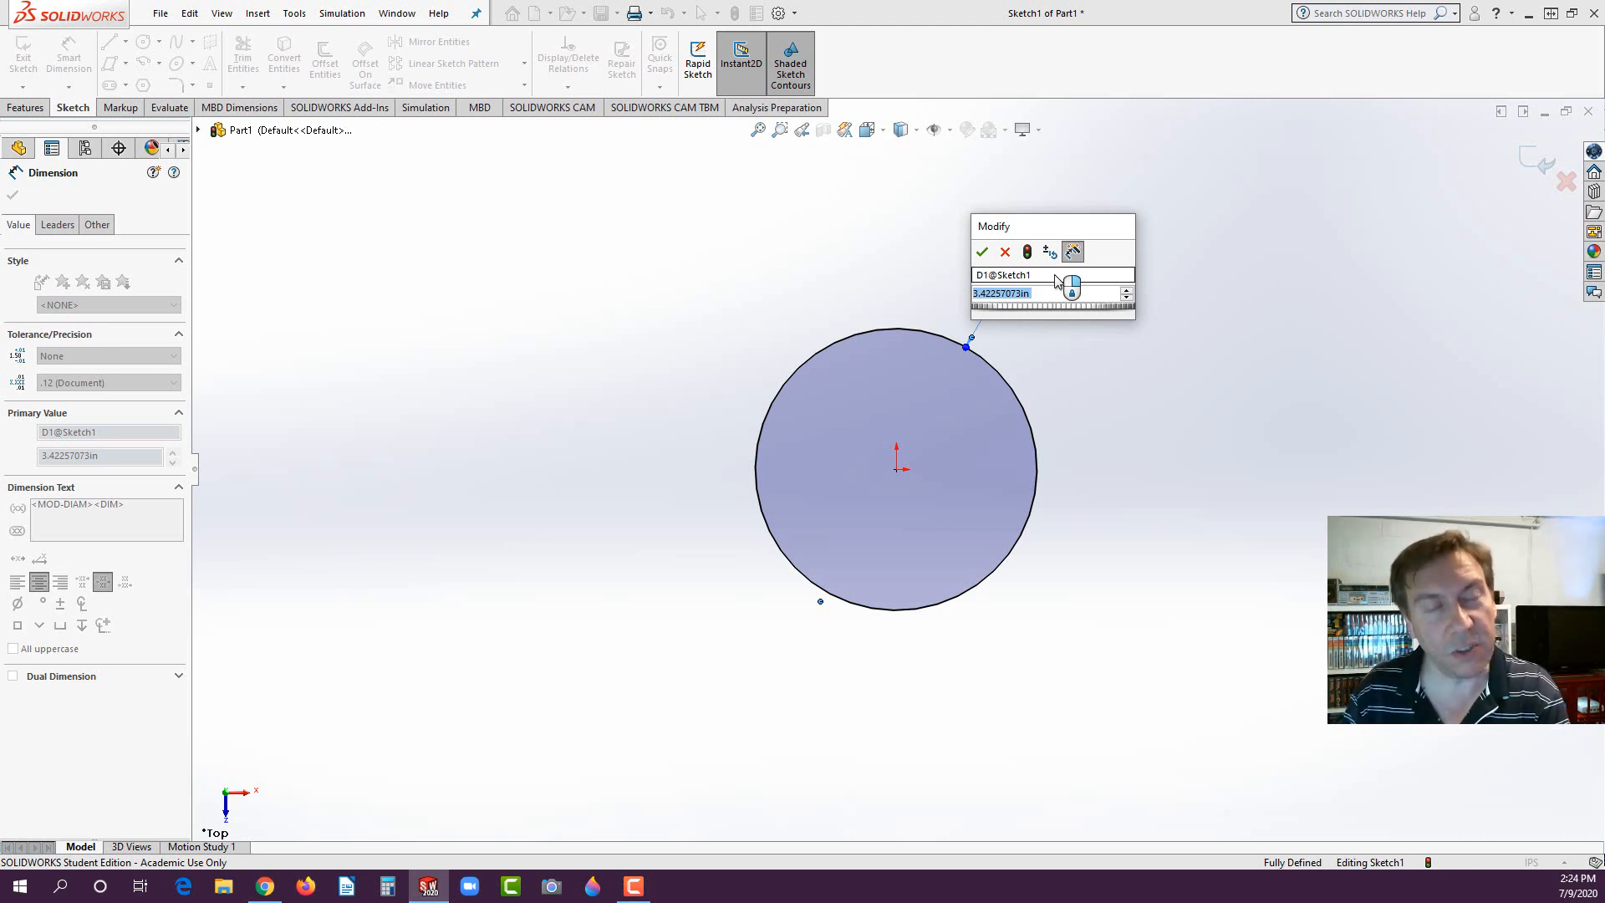
text(2)
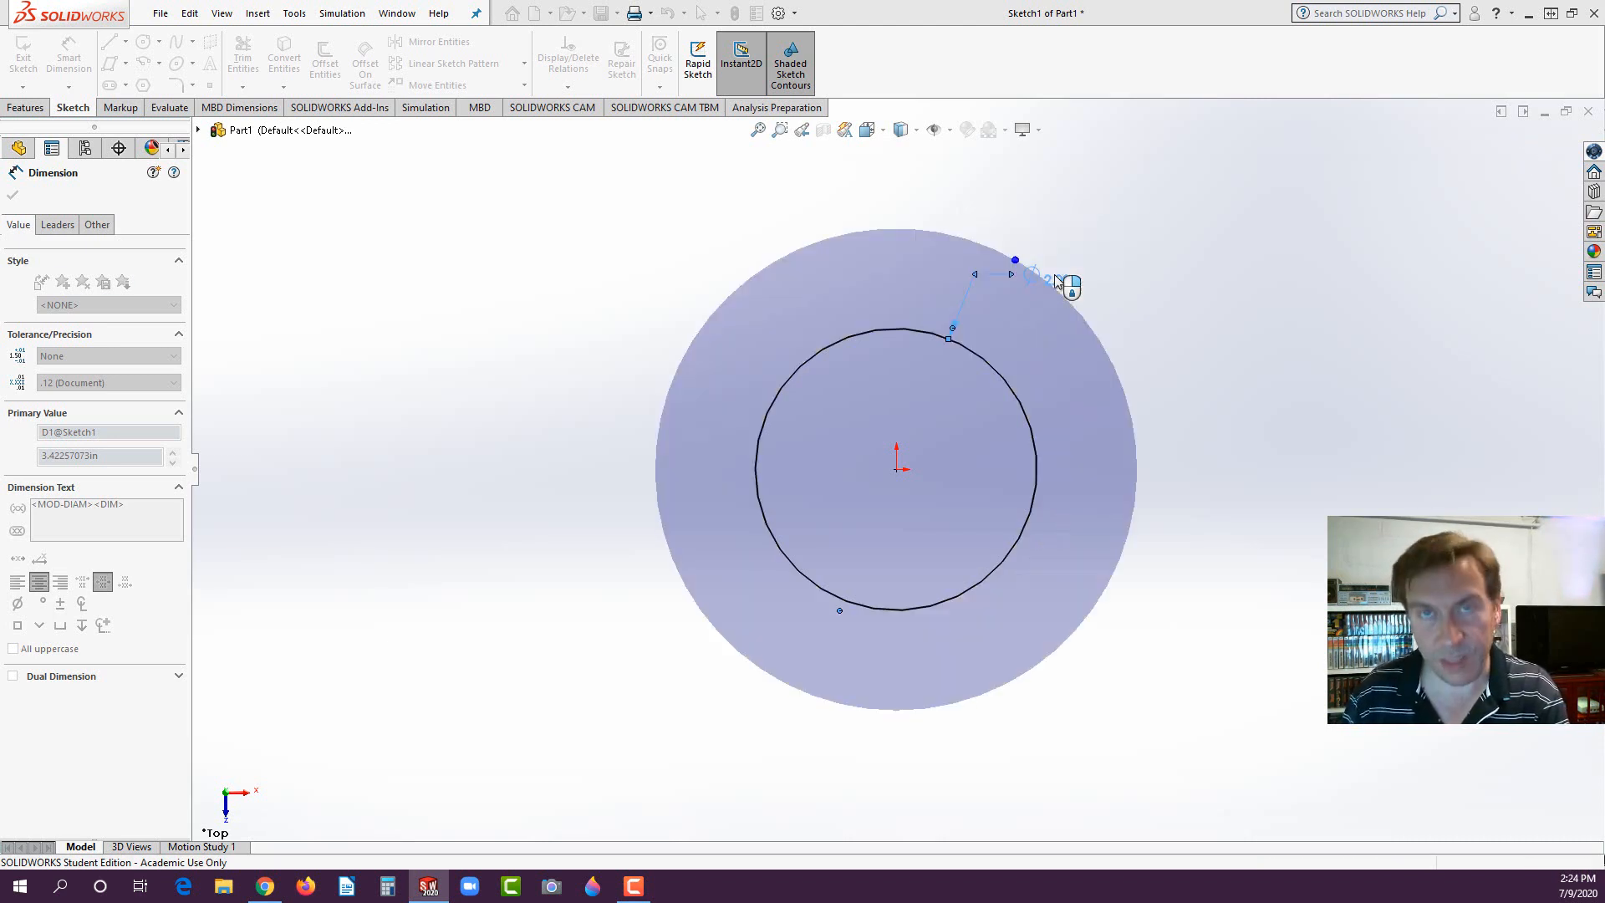
key(Return)
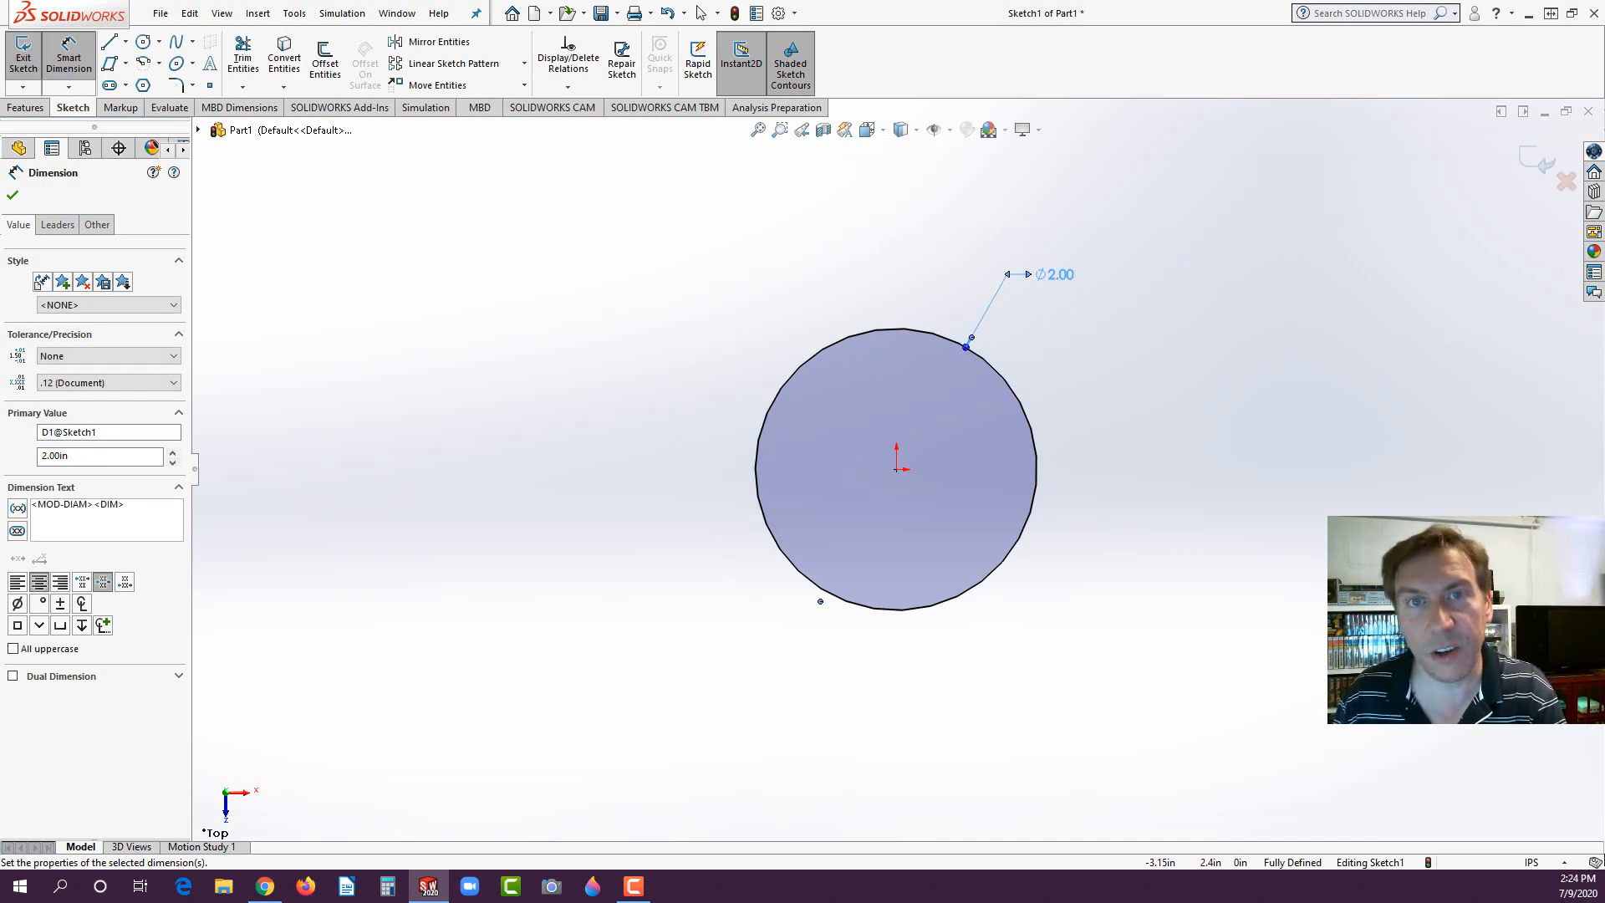
- Extrude the circle as a blind boss with a depth of 2.5 in
click(25, 108)
click(29, 54)
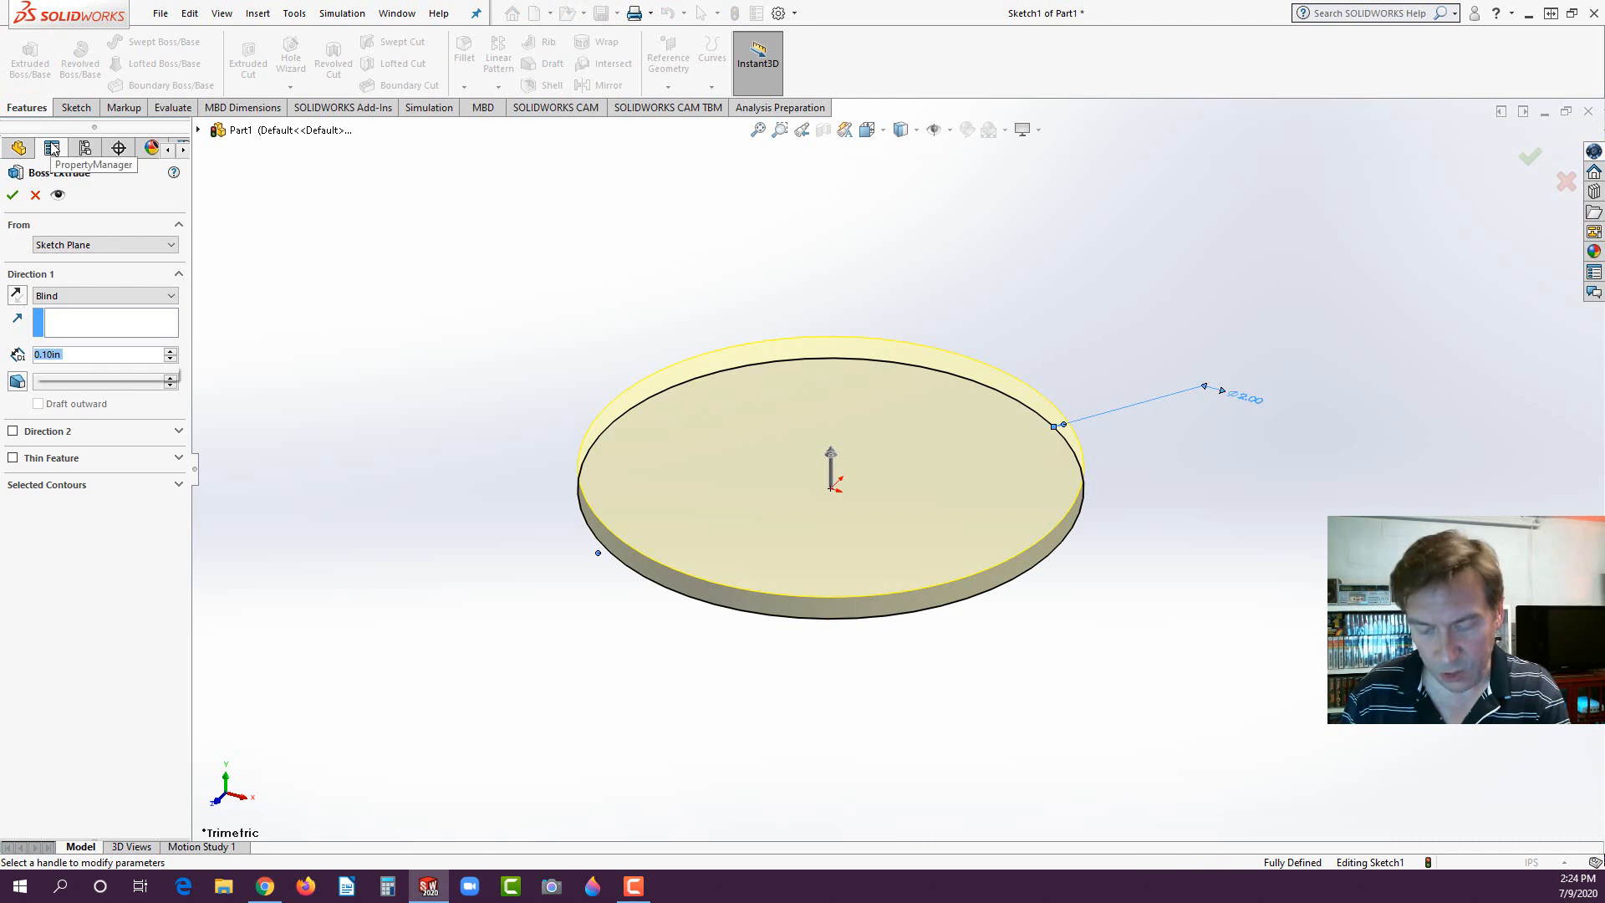
text(2.5)
key(Return)
key(Return)
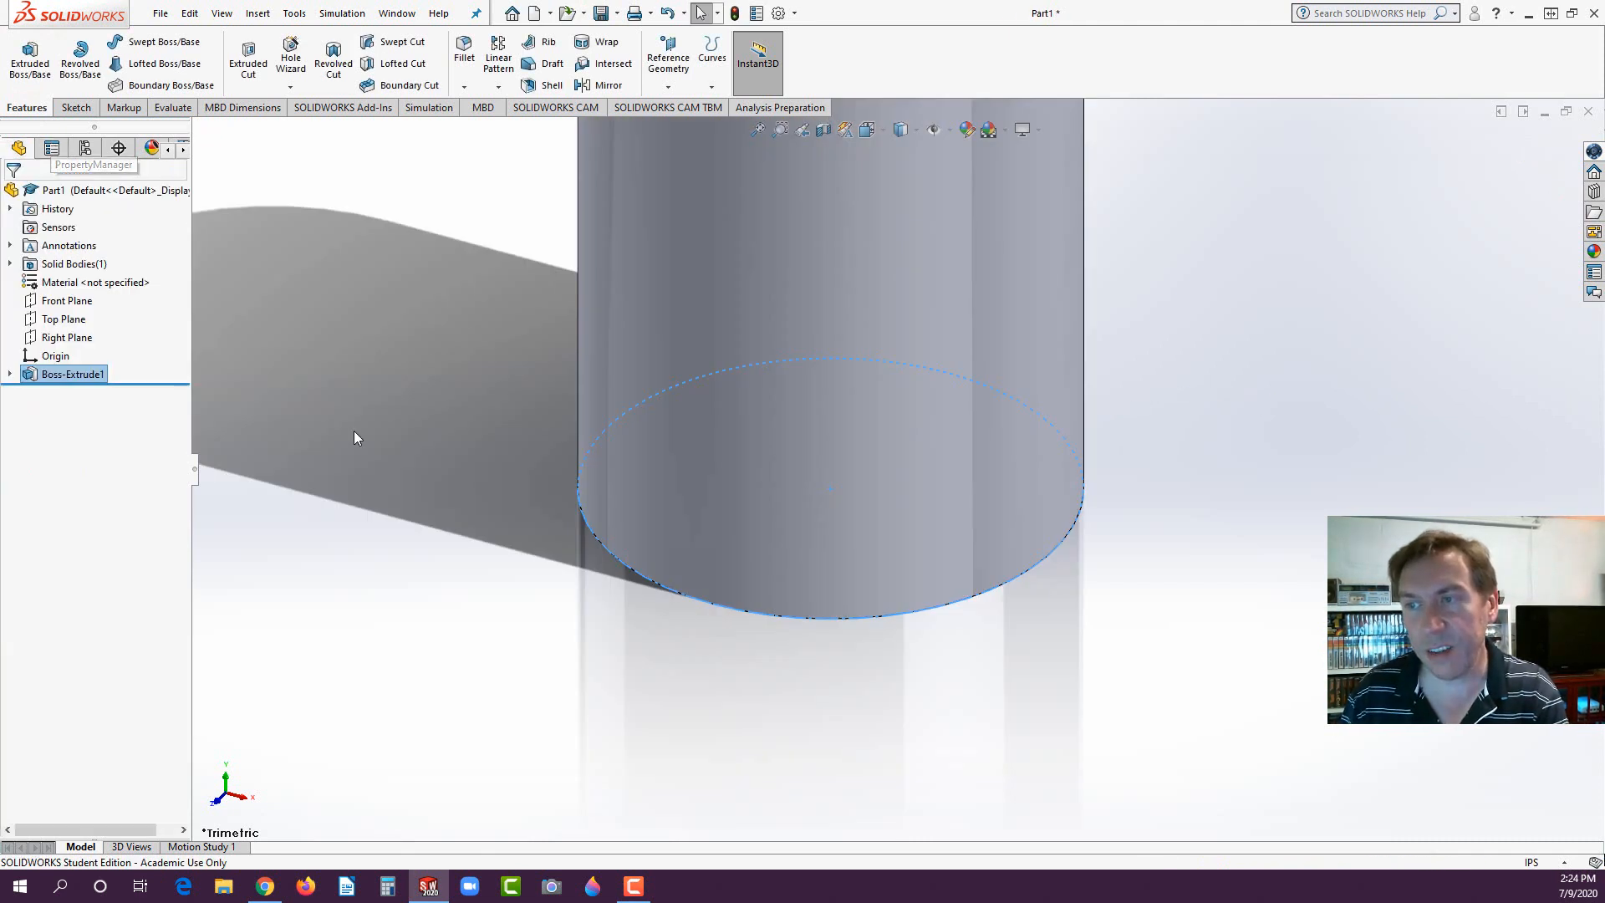
- Start a sketch on the cylinder's top face and draw a circle about 1.51 in in diameter centred on the origin
scroll(916, 379, up, 8)
scroll(970, 255, down, 3)
click(830, 434)
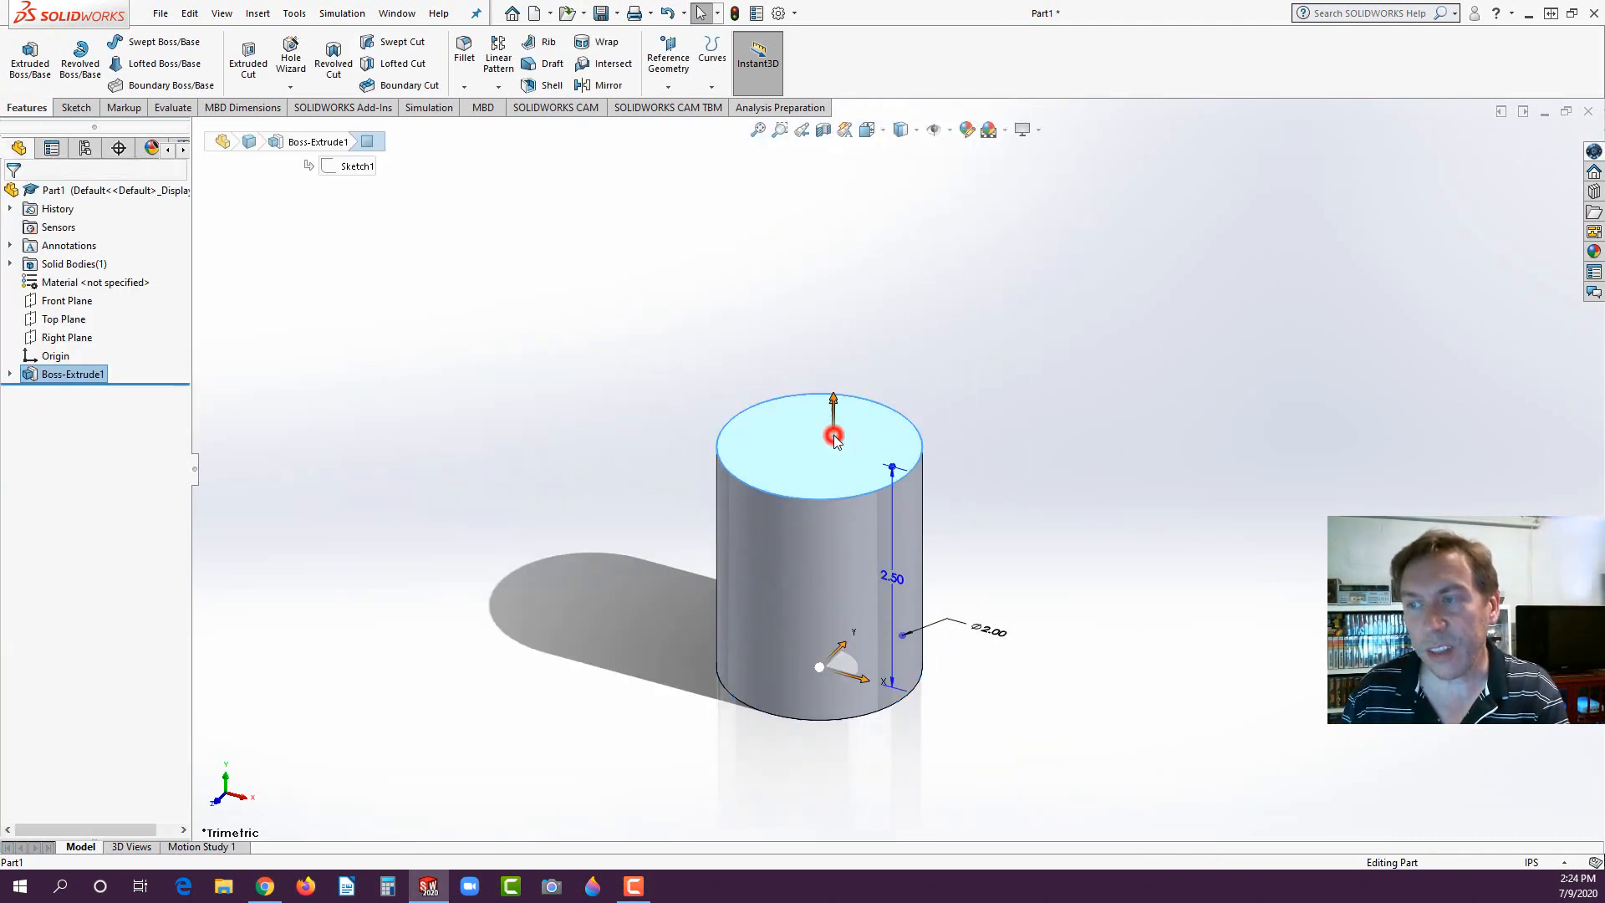
click(902, 387)
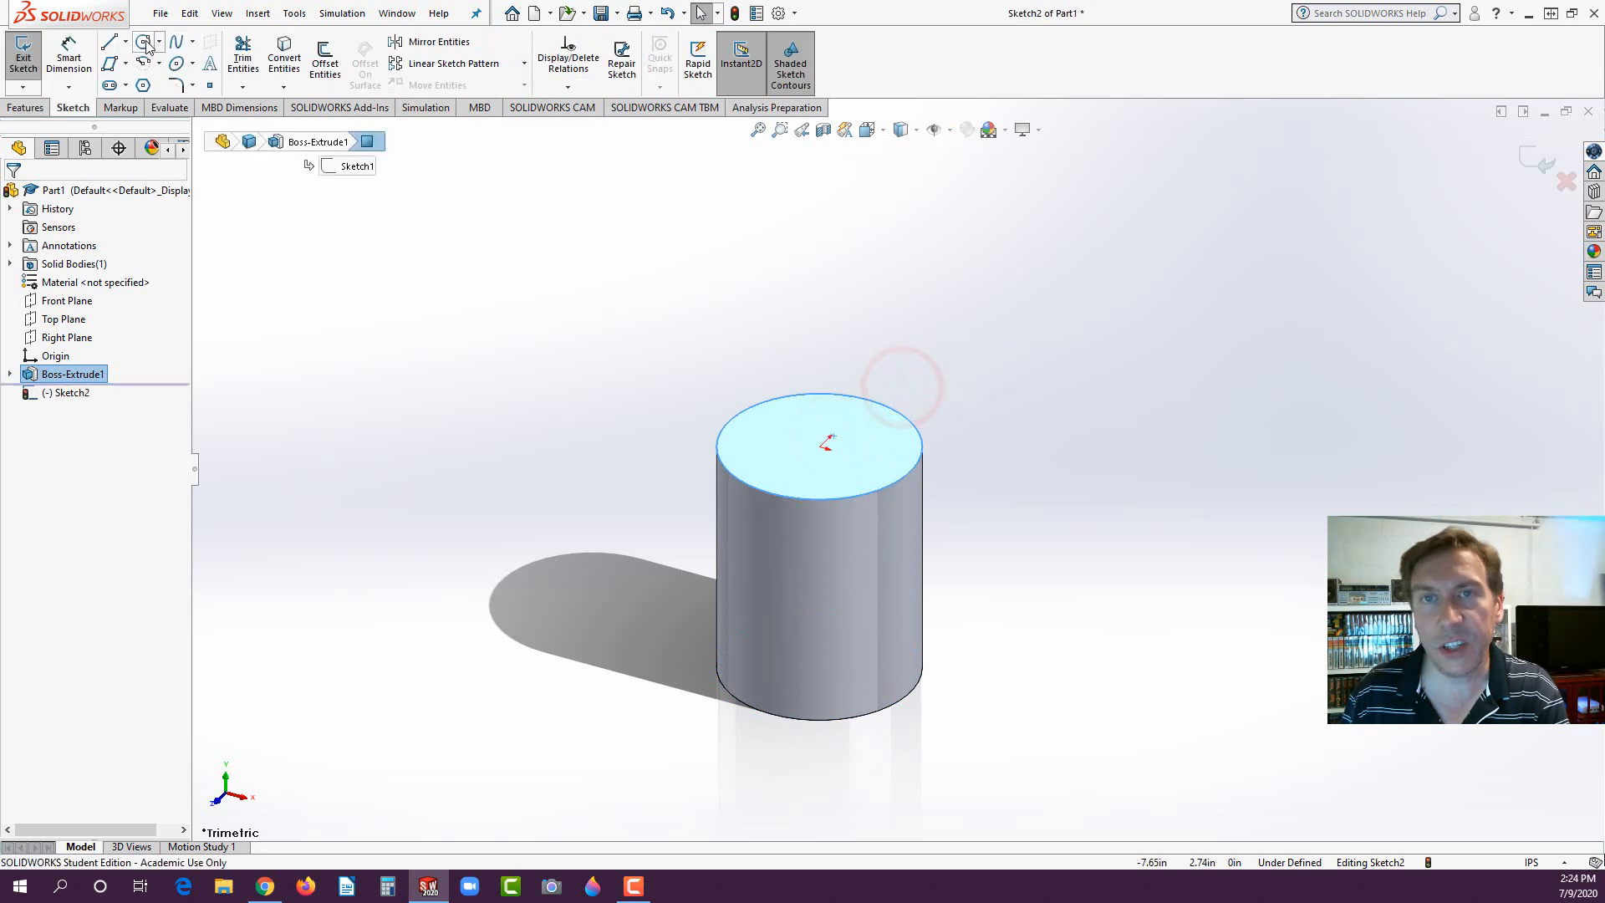
click(143, 41)
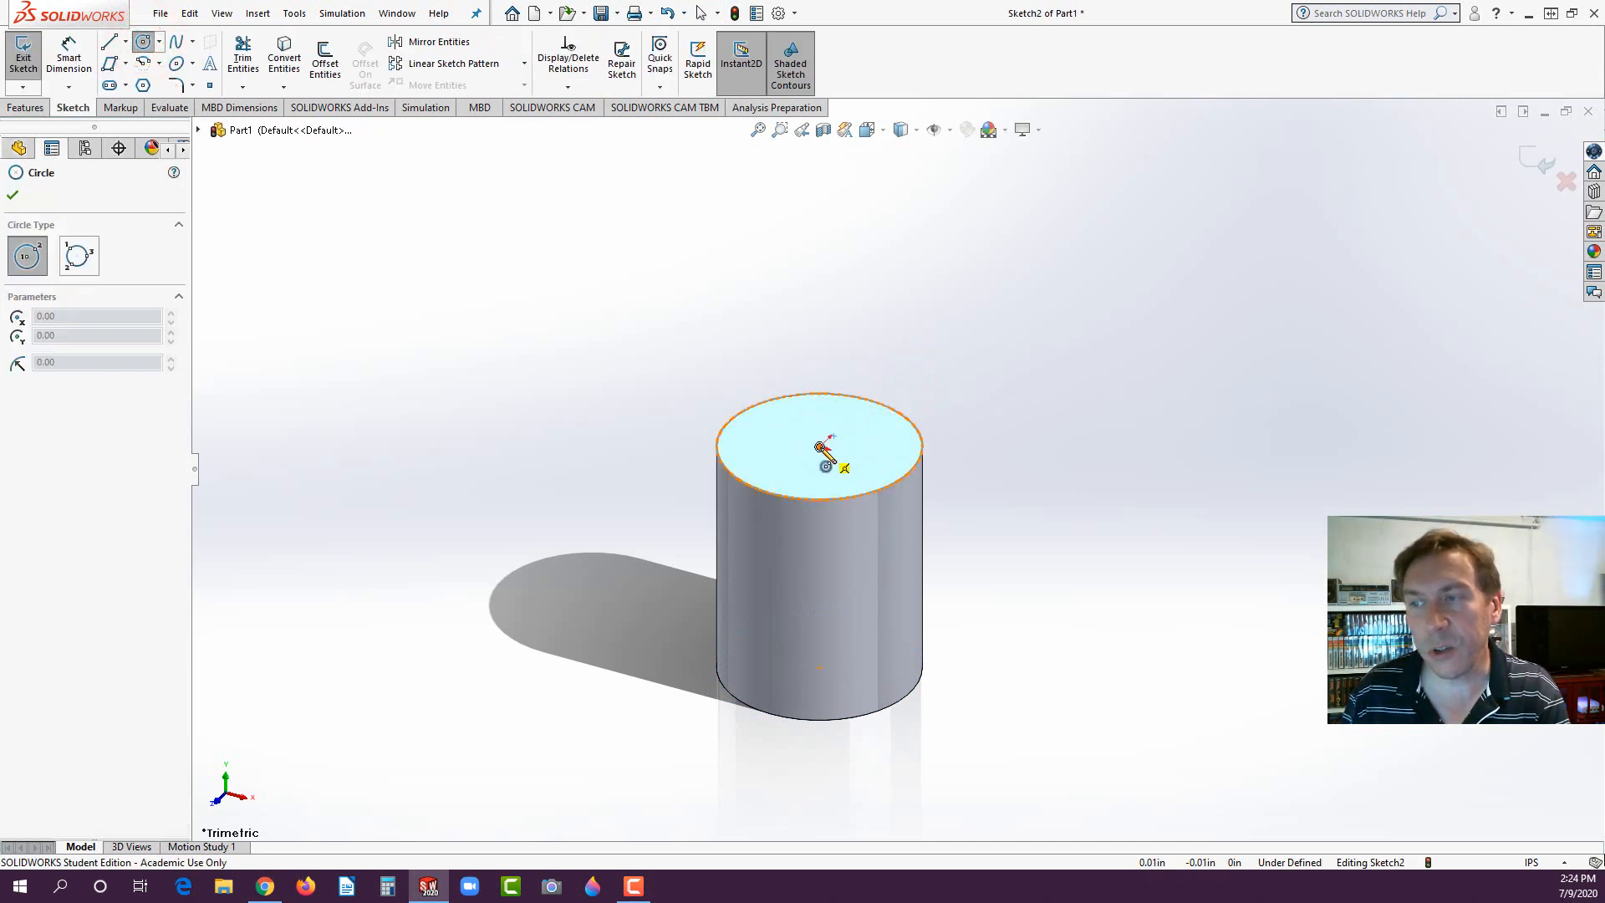
click(820, 447)
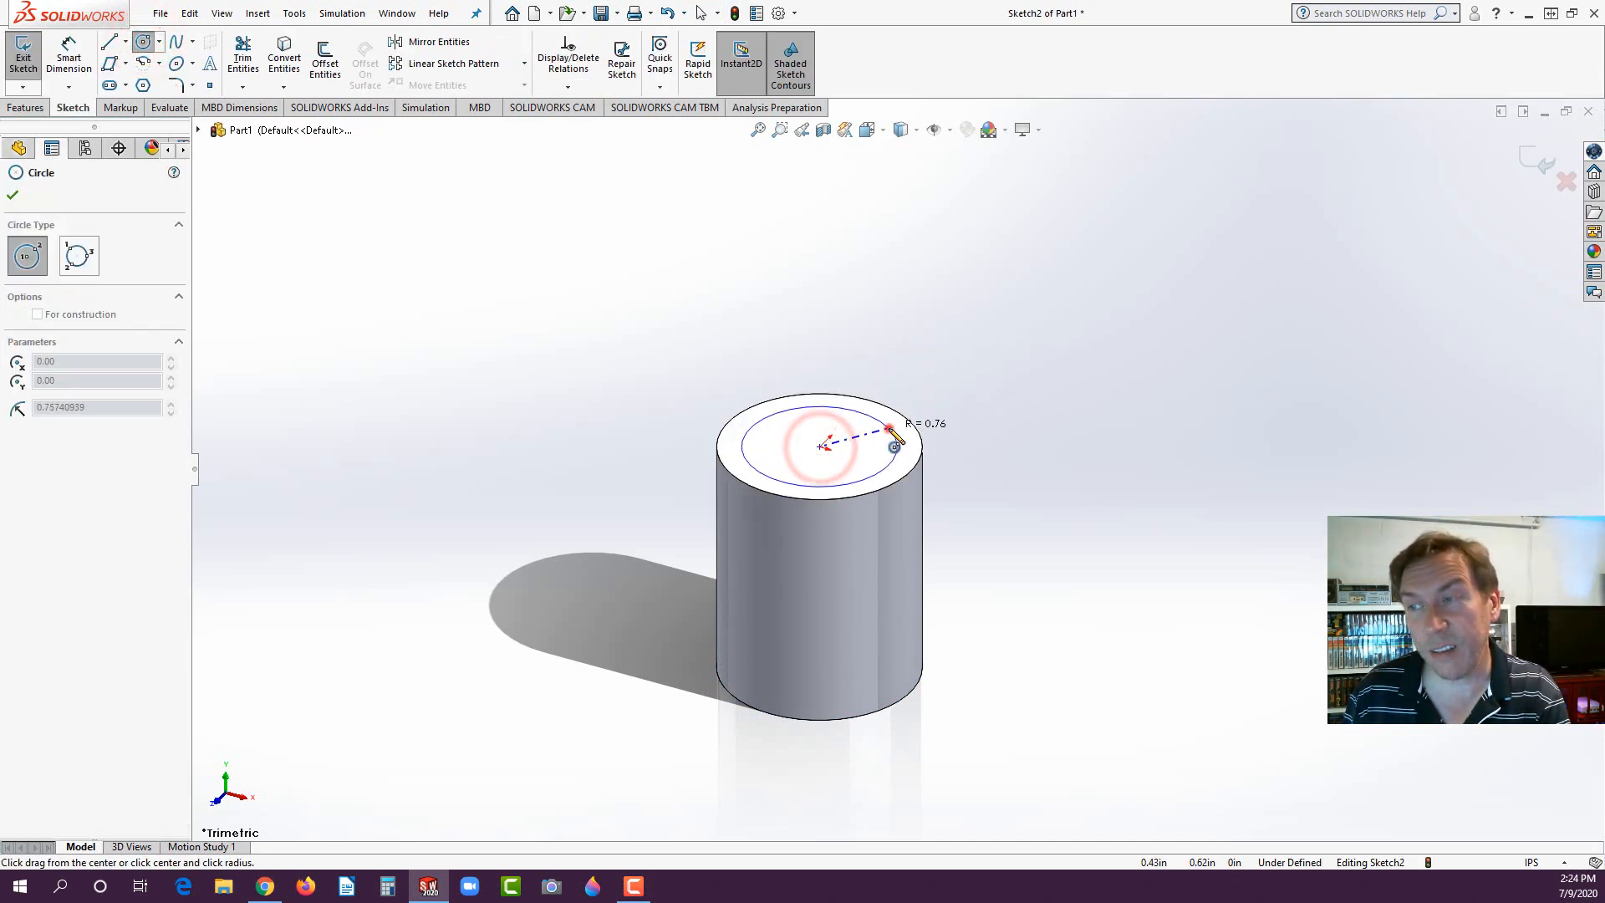
click(888, 428)
- Dimension the top-face circle's diameter to 1.5 in
click(68, 55)
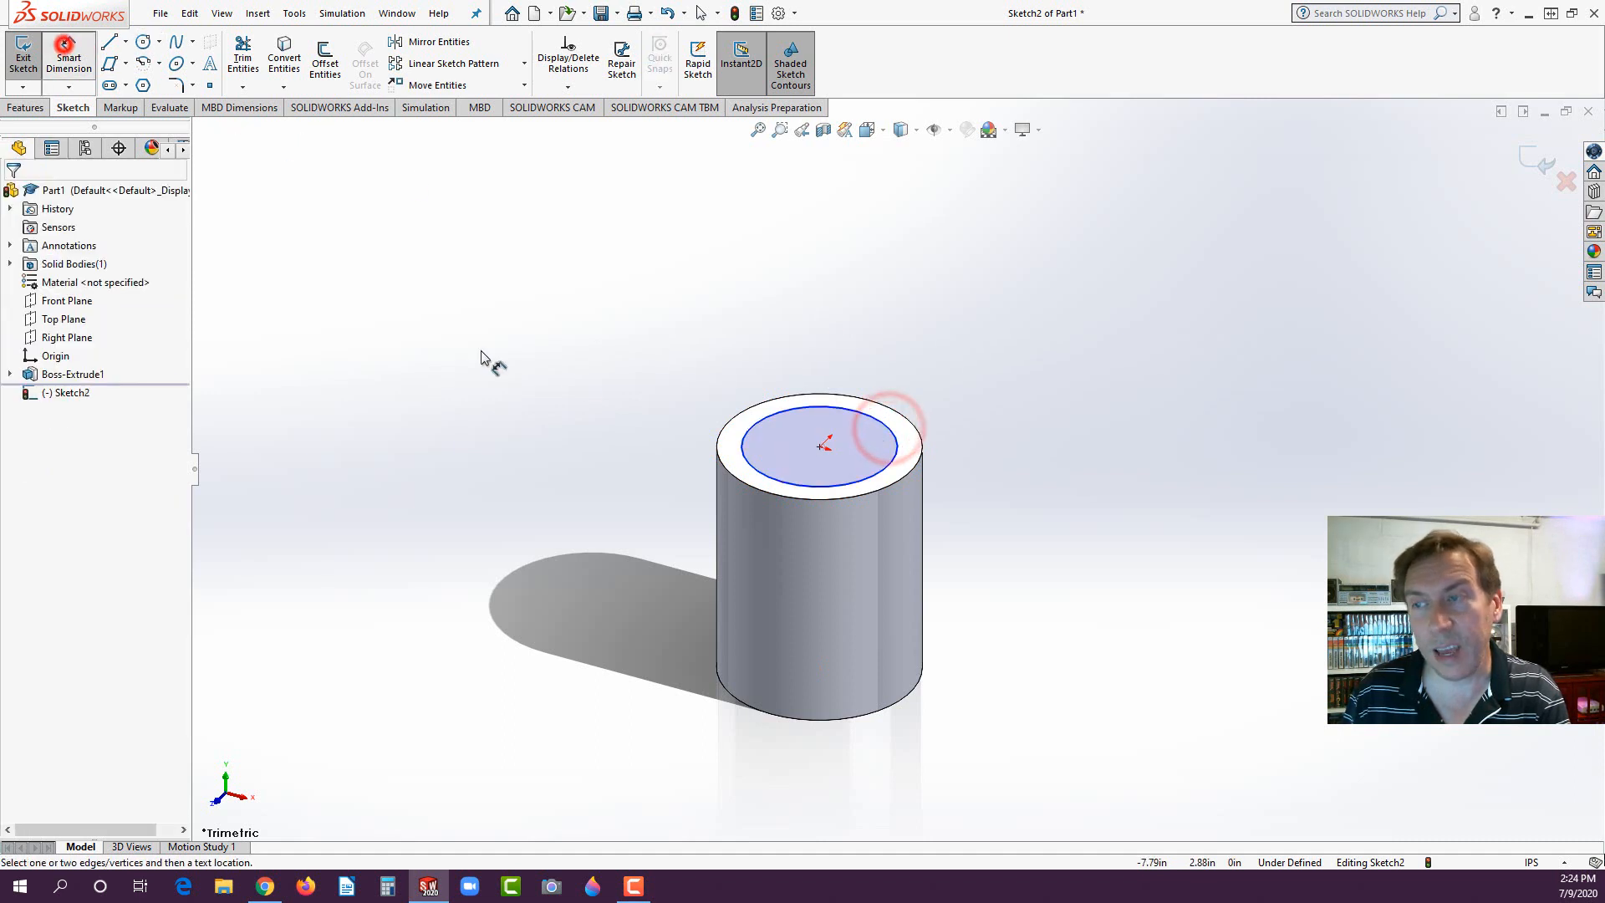
click(888, 428)
click(1015, 389)
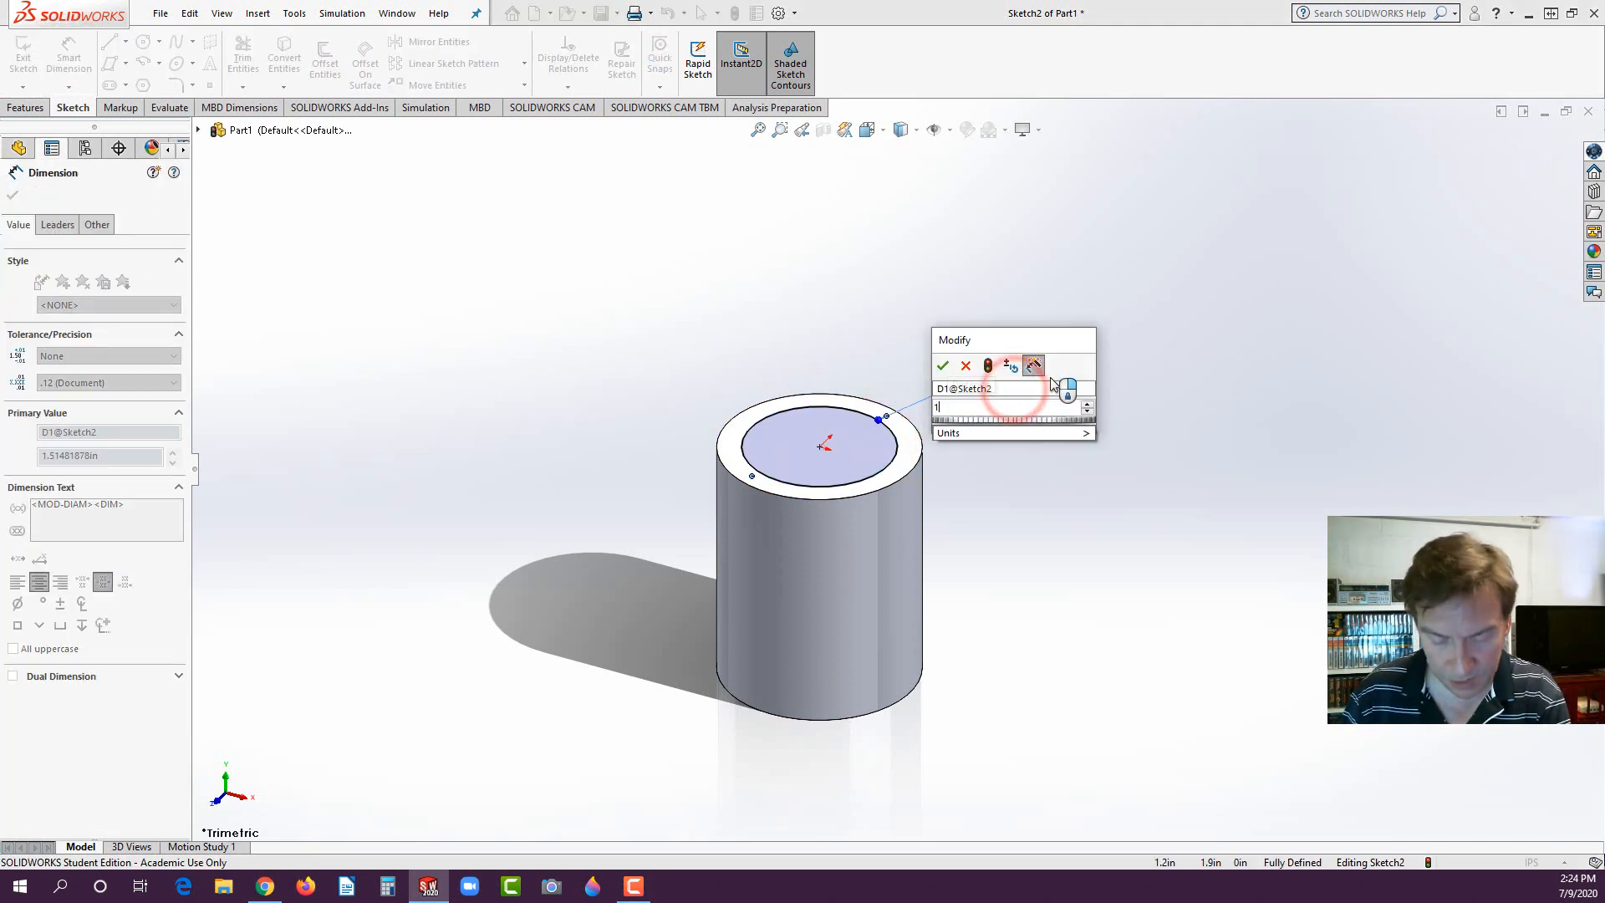
text(1.5)
key(Return)
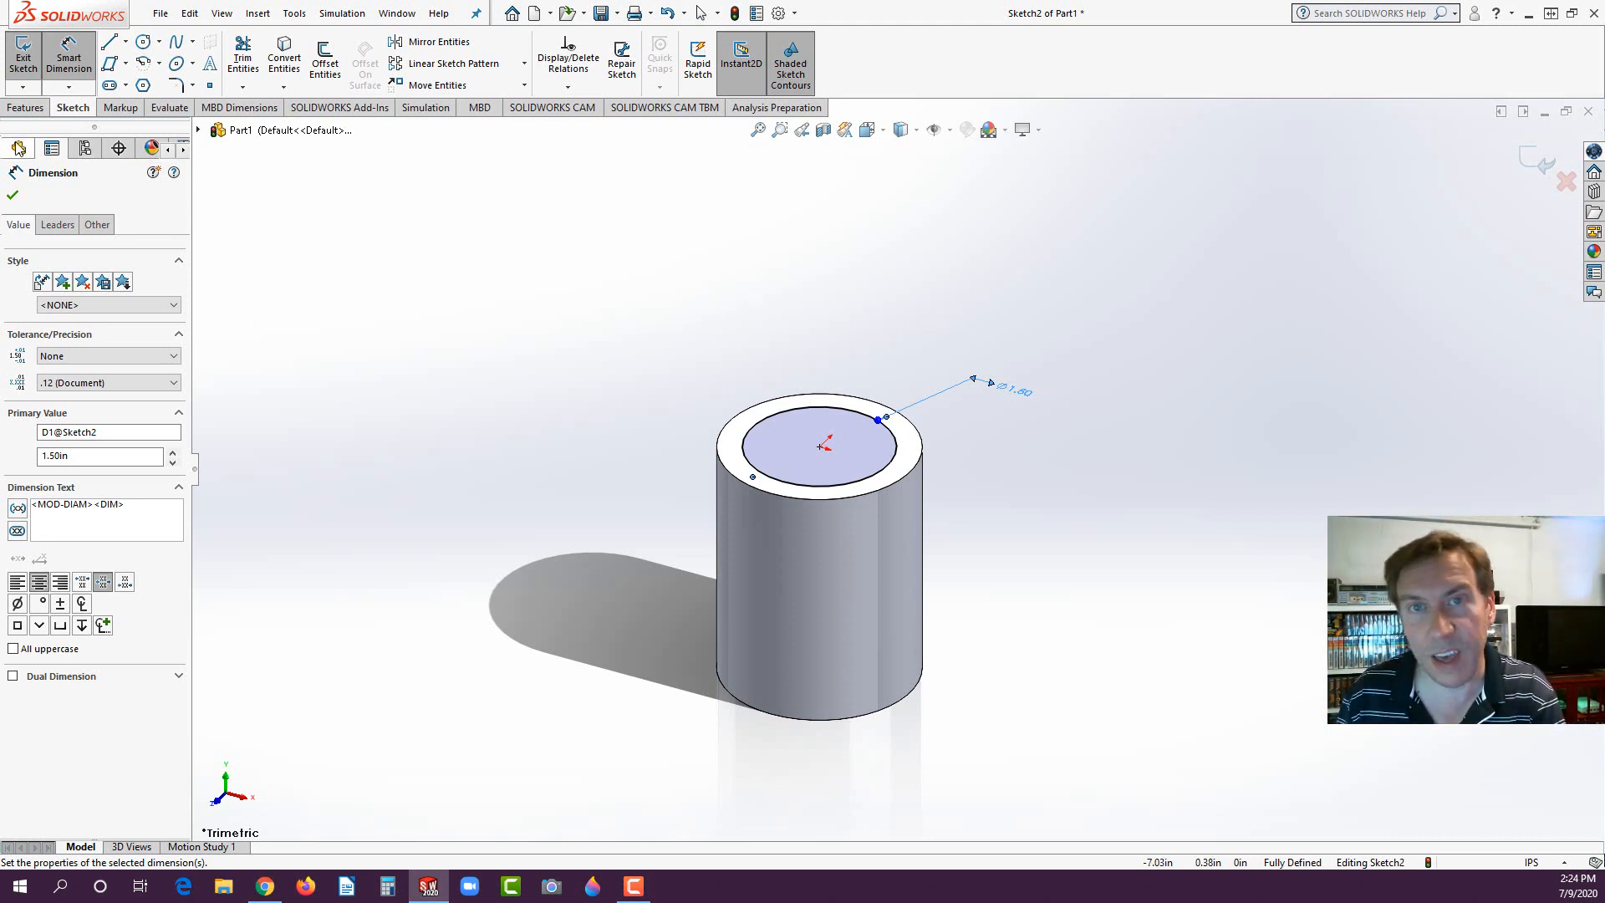
- Extrude the 1.5 in circle upward as a blind boss 0.5 in deep to form the bottle's neck
click(24, 108)
click(30, 59)
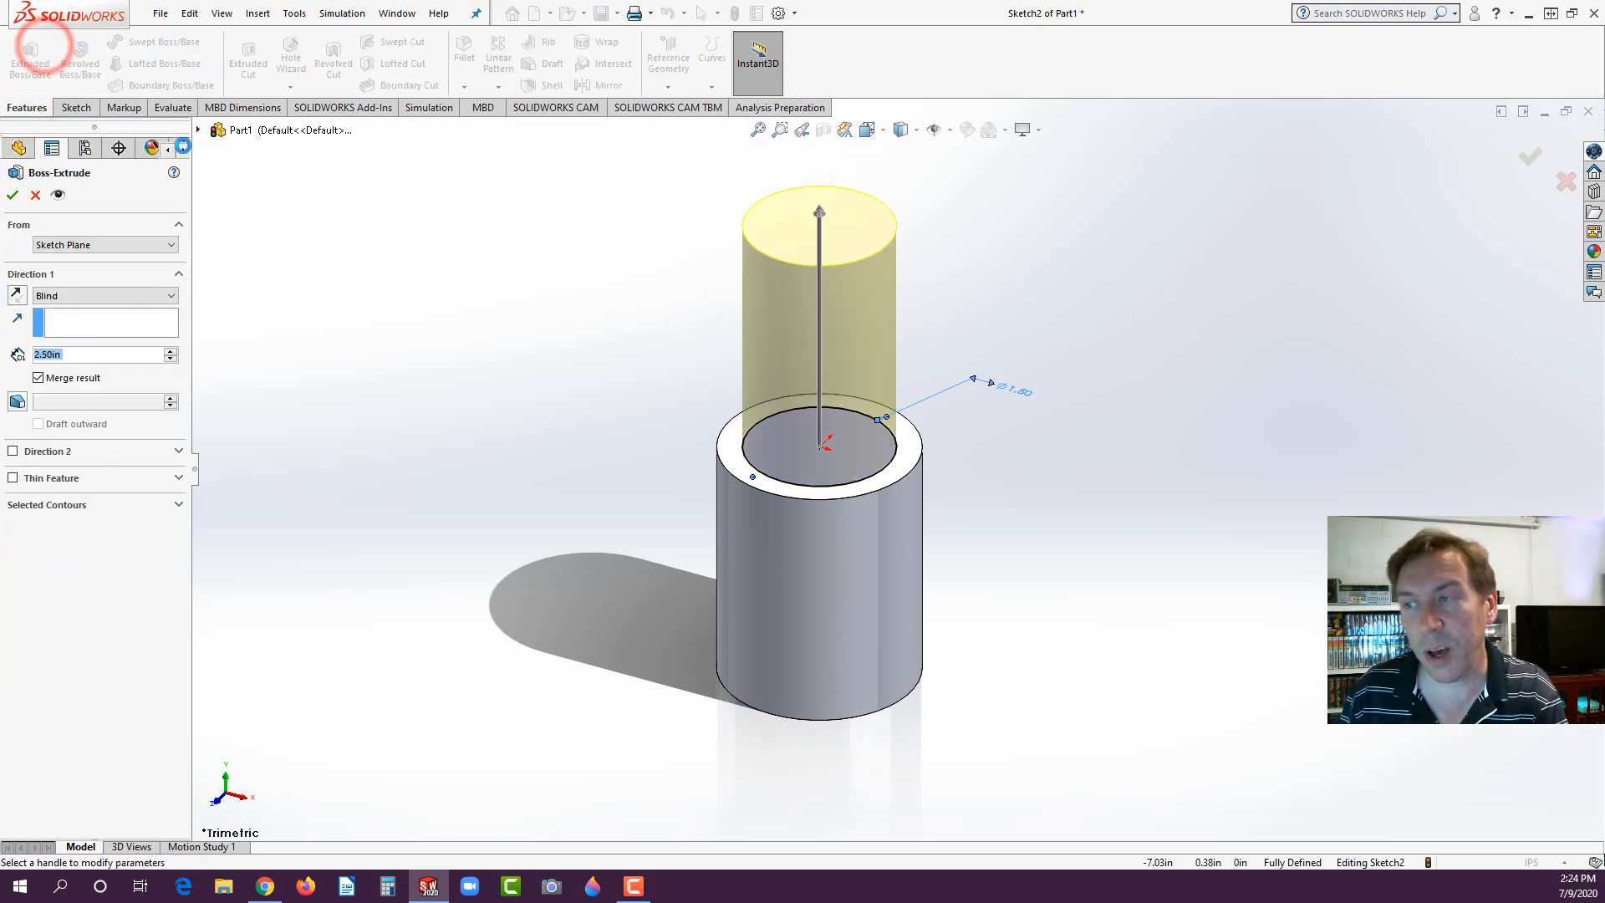
text(0.5)
key(Return)
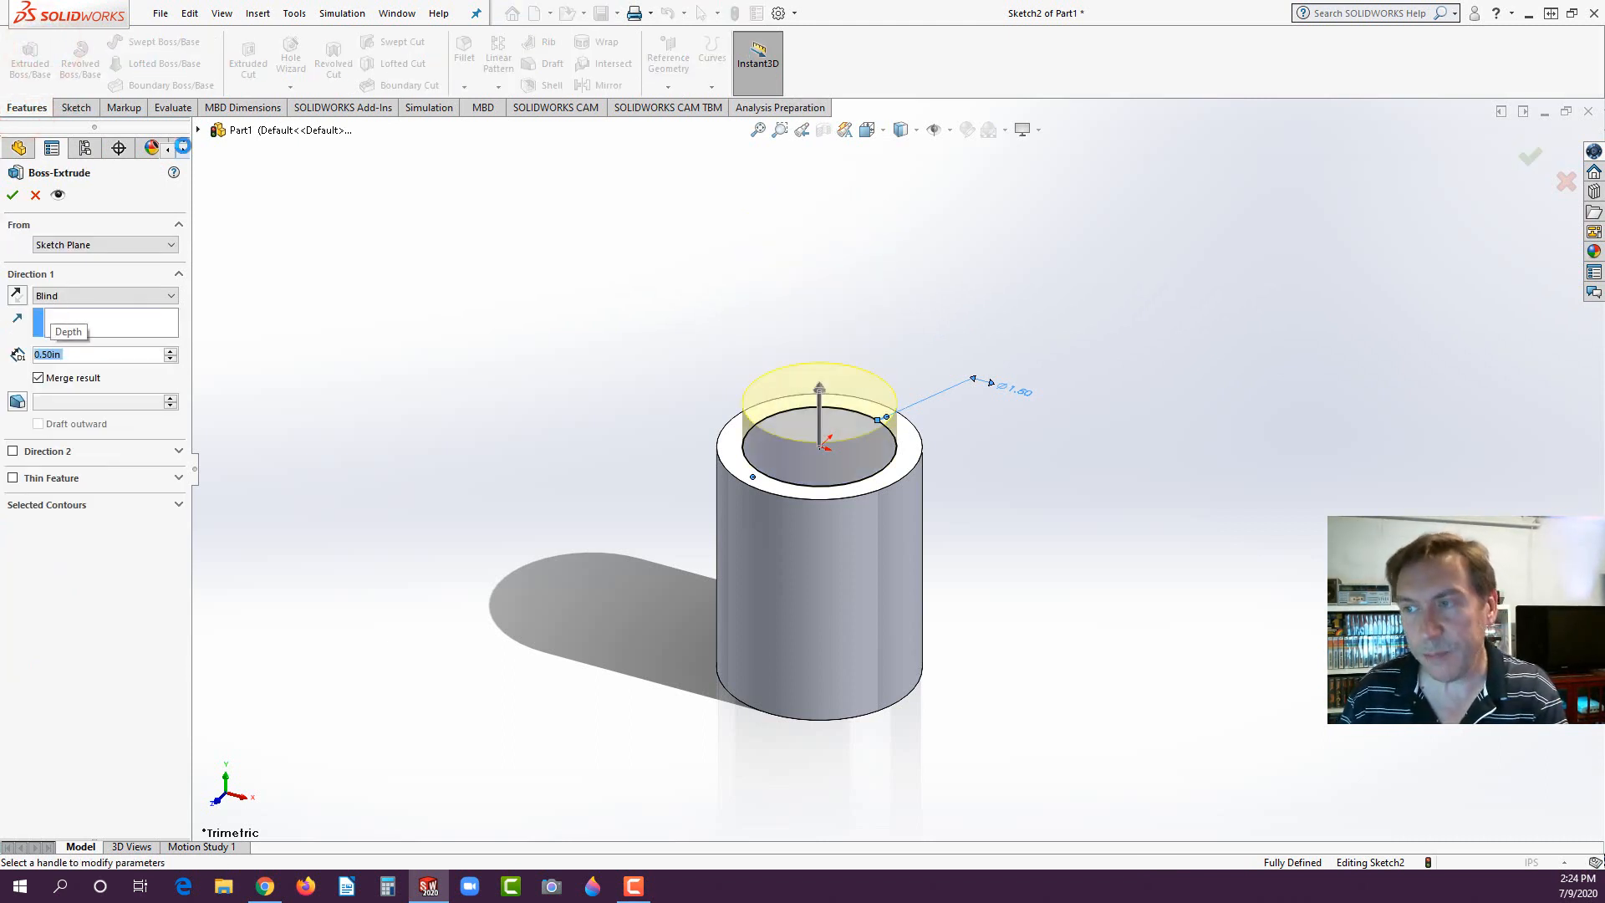
click(12, 195)
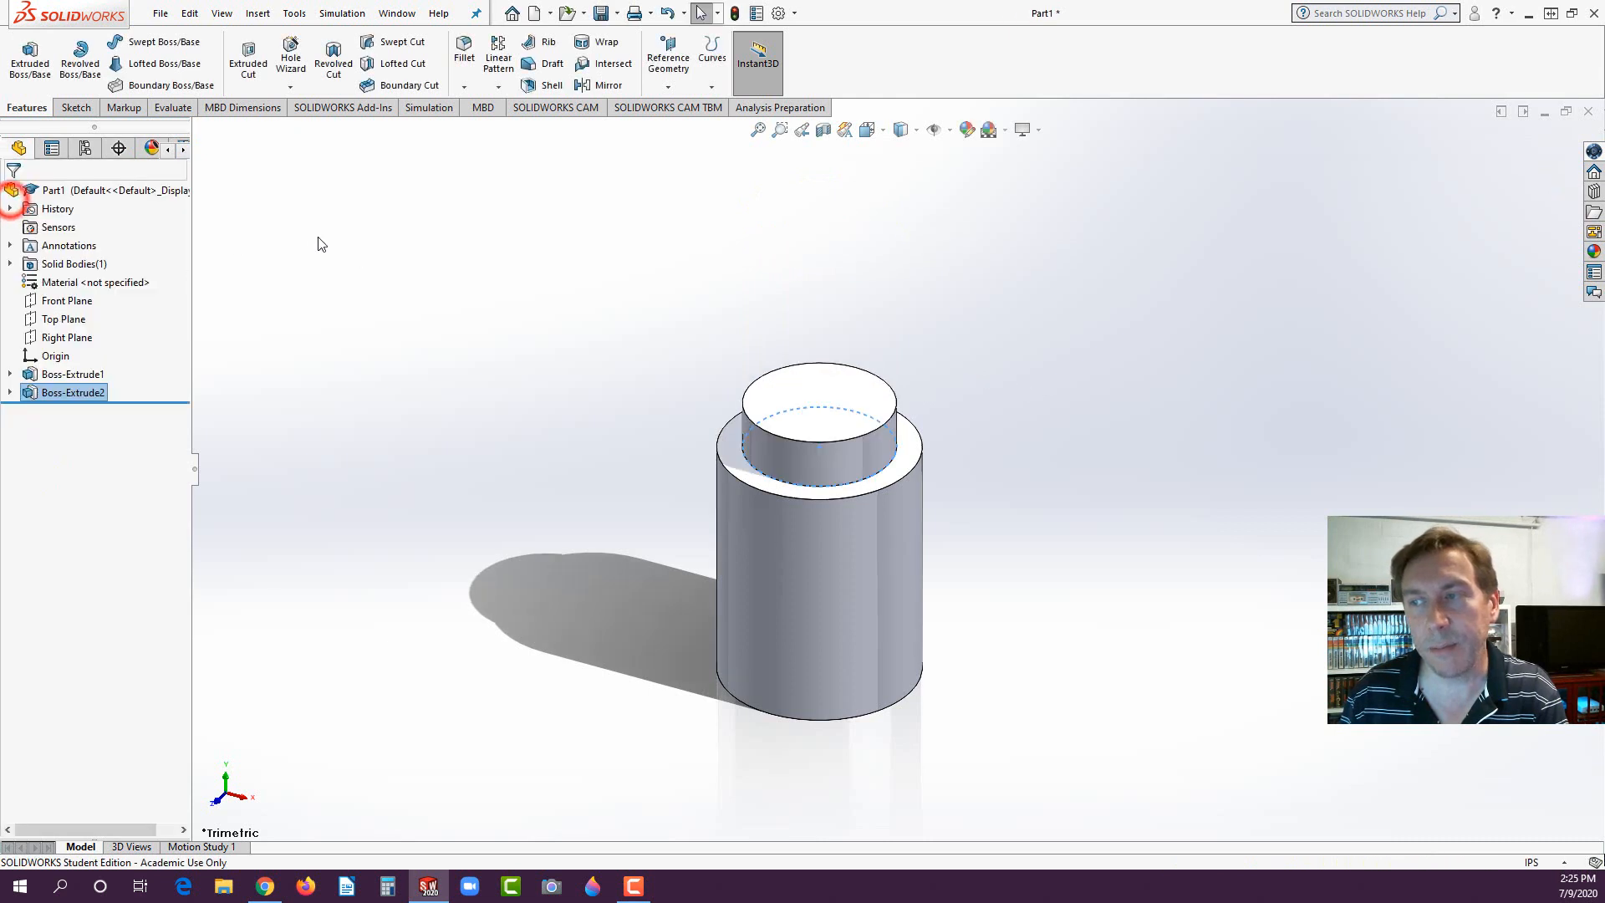
- Check the exam drawing in Chrome, and fillet the body's cylindrical face and the neck's base edge in SOLIDWORKS with a 0.10 in radius
scroll(936, 569, down, 5)
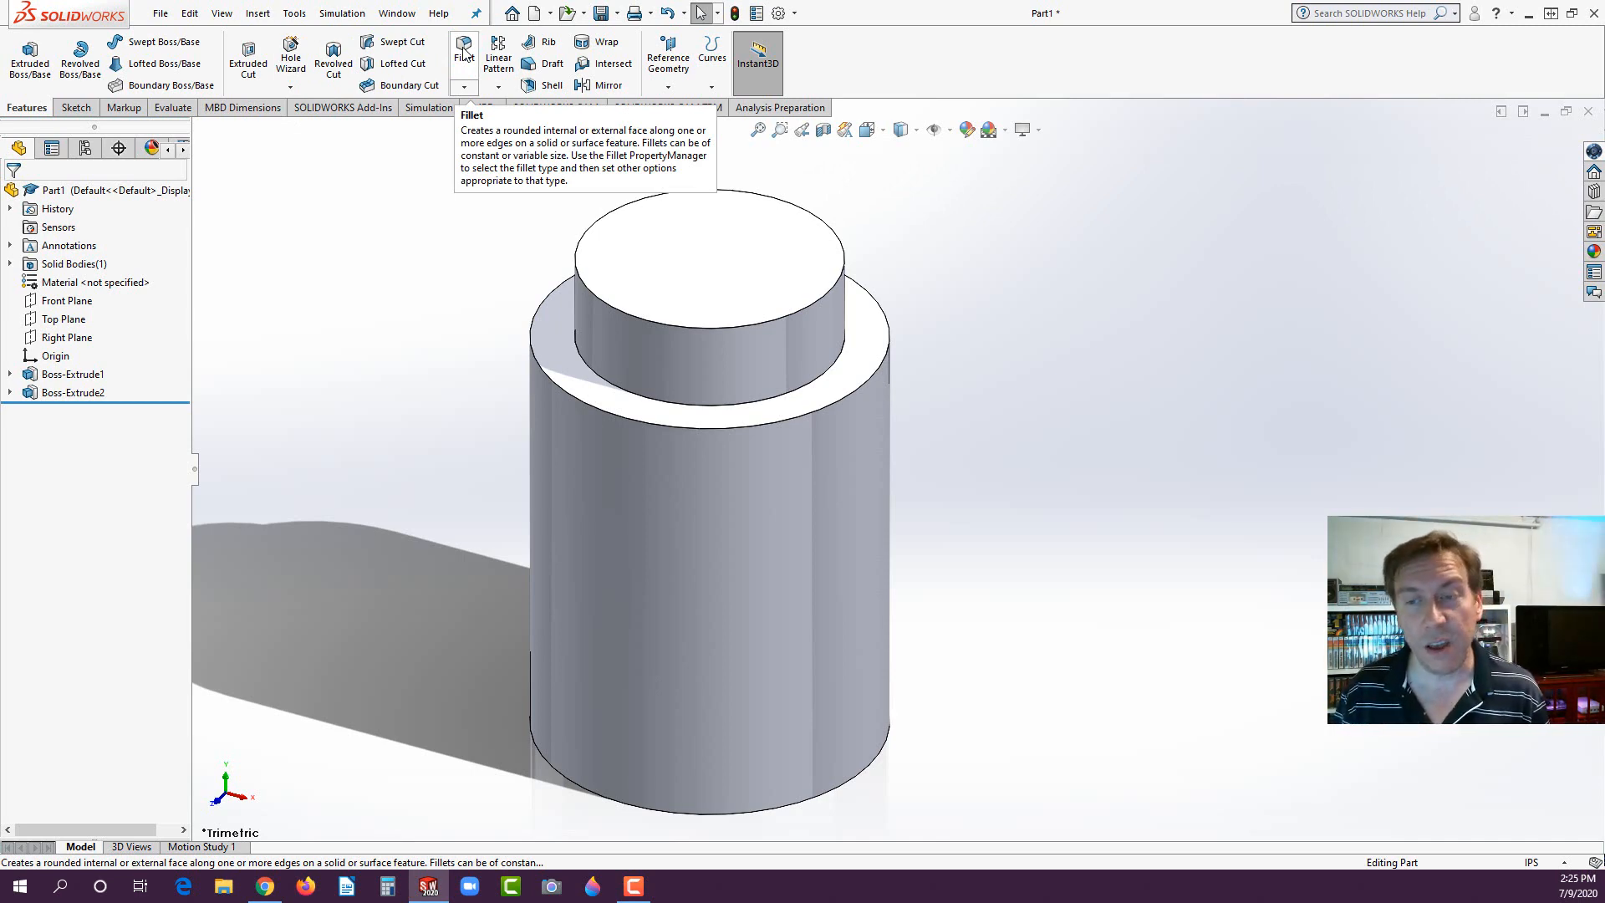
click(264, 886)
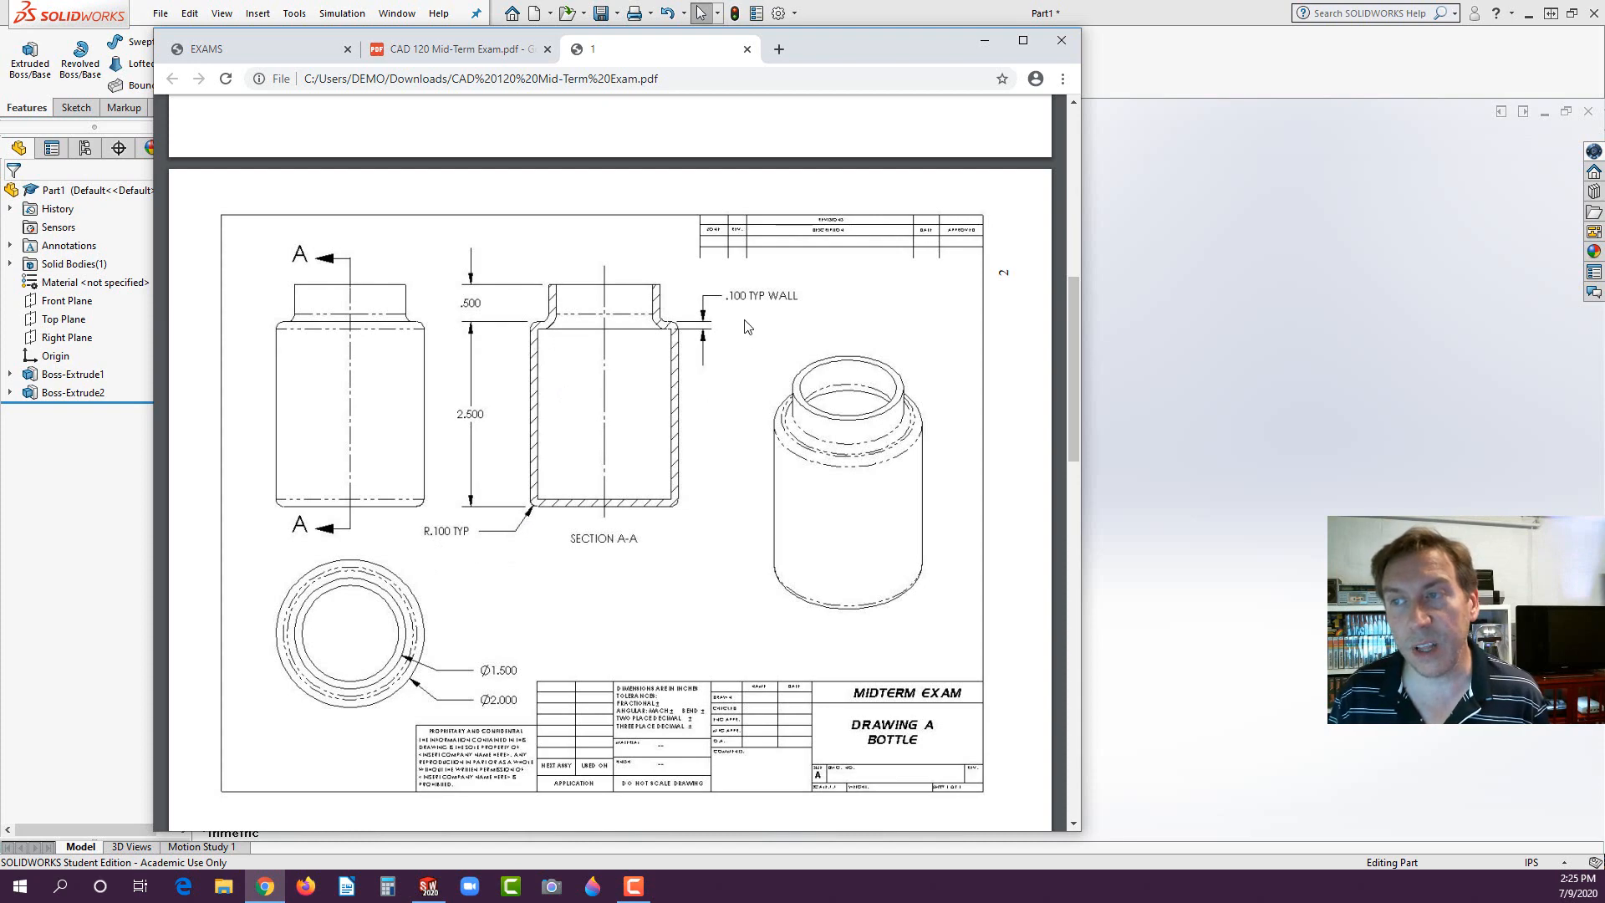
click(71, 549)
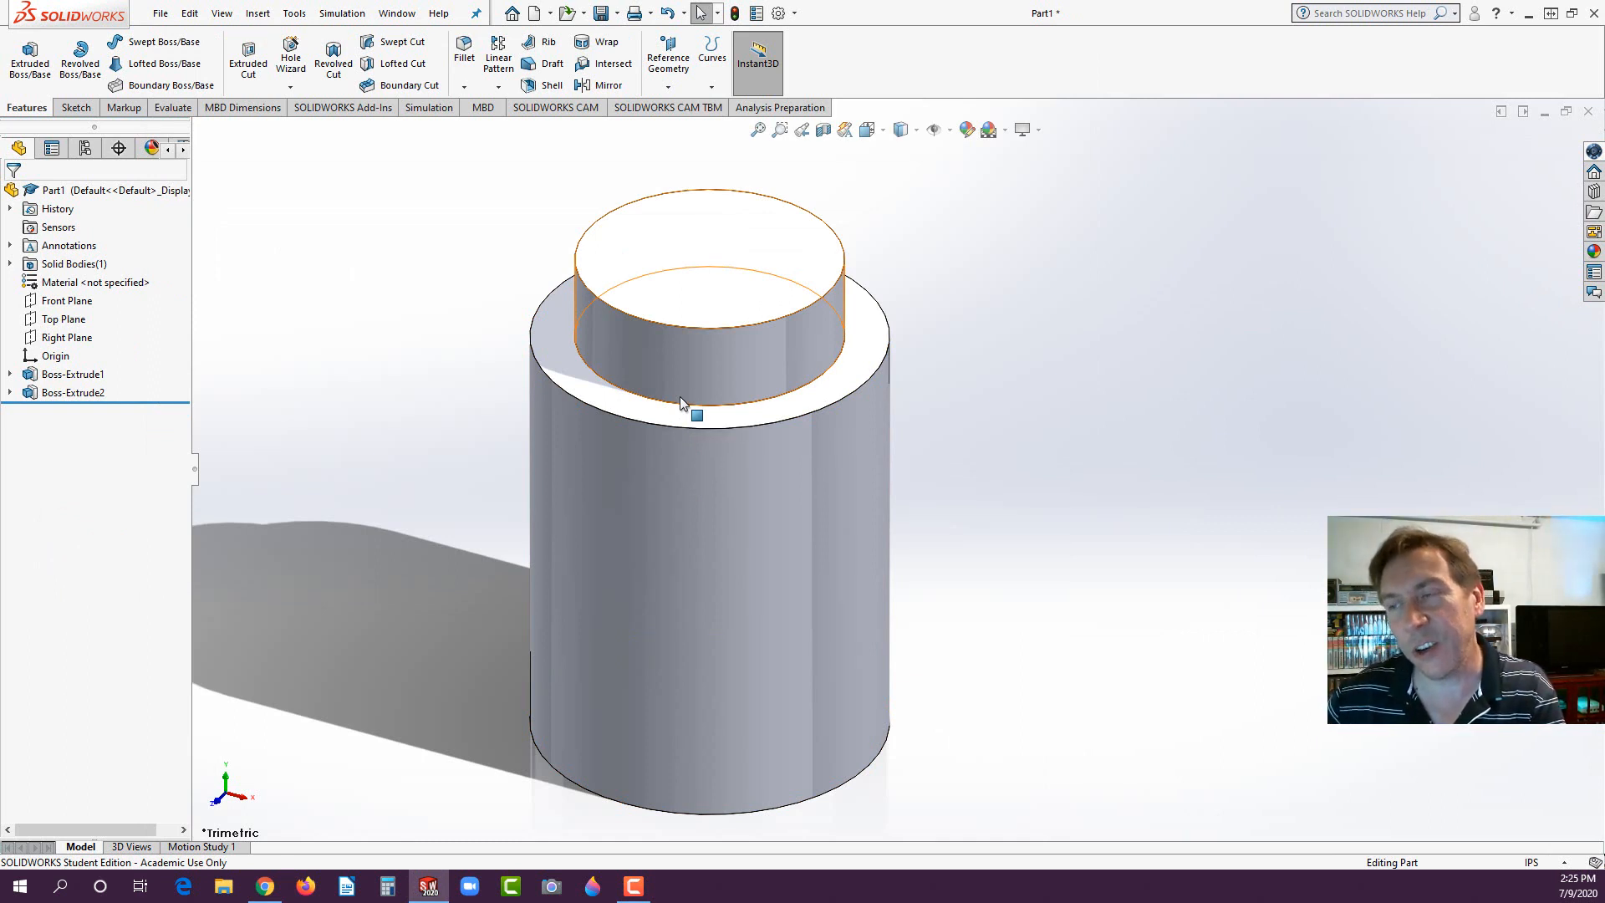
click(465, 50)
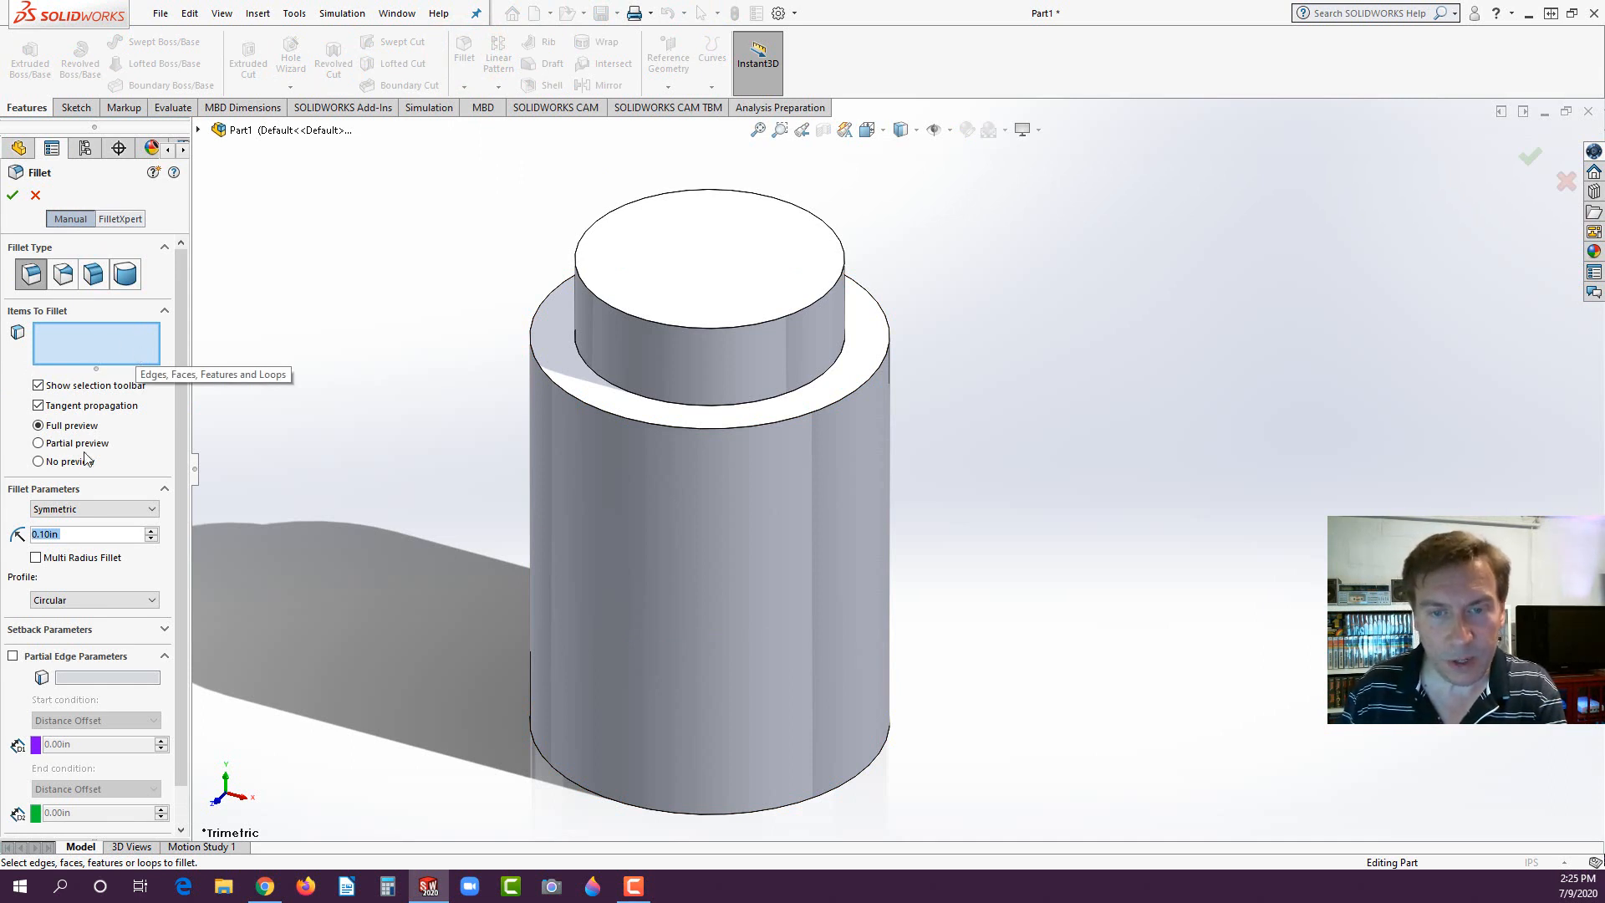
click(554, 478)
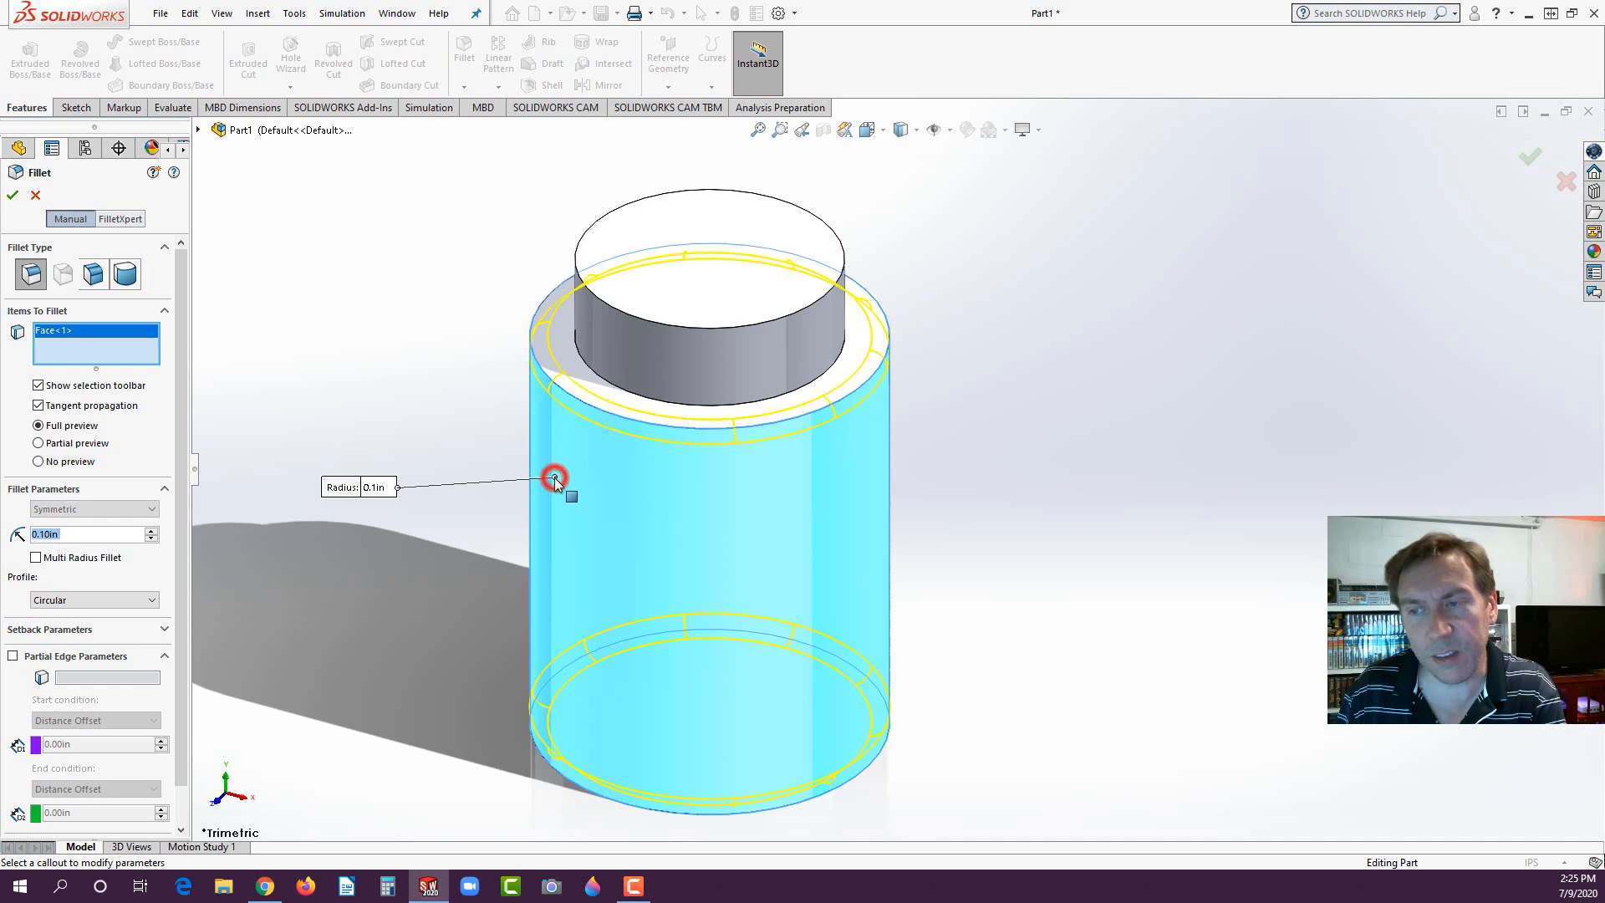
click(585, 360)
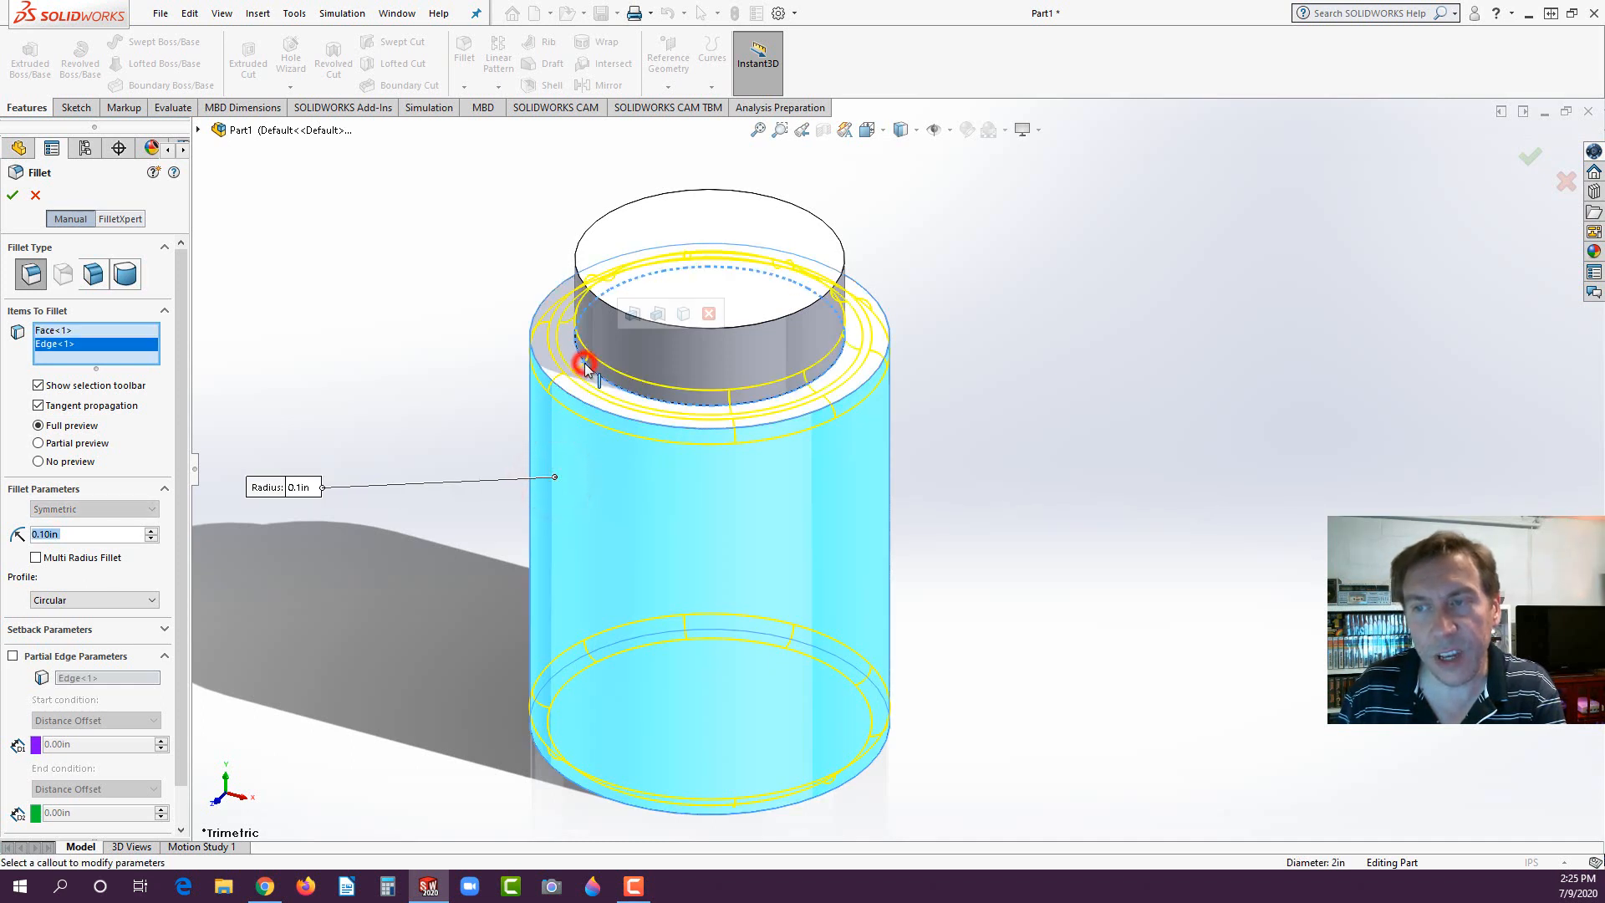
click(575, 263)
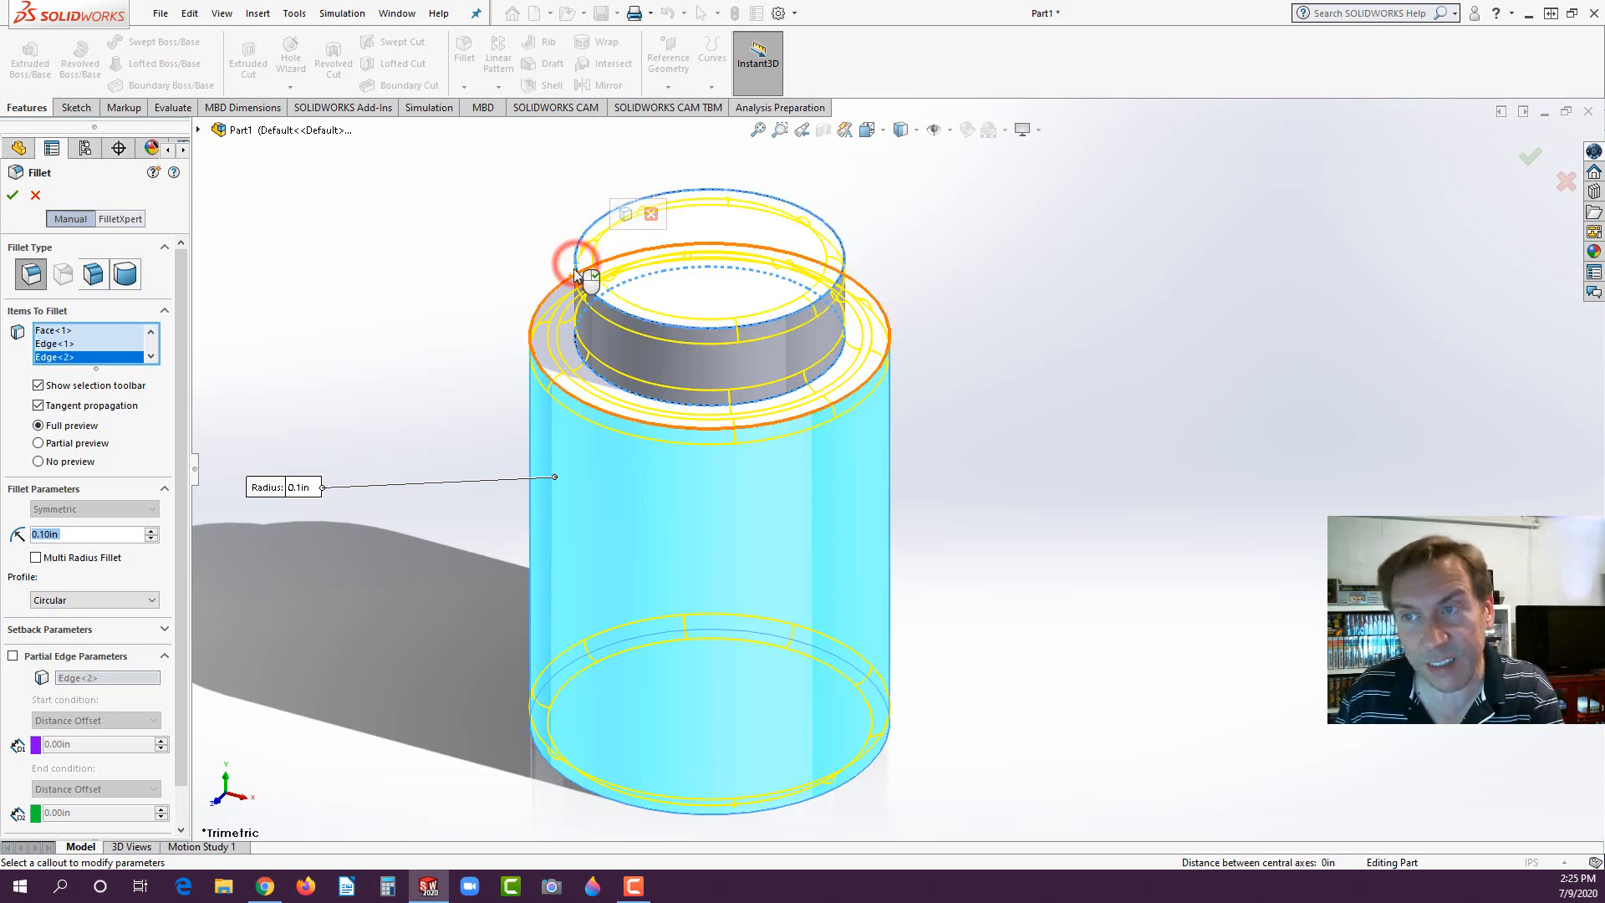
click(577, 263)
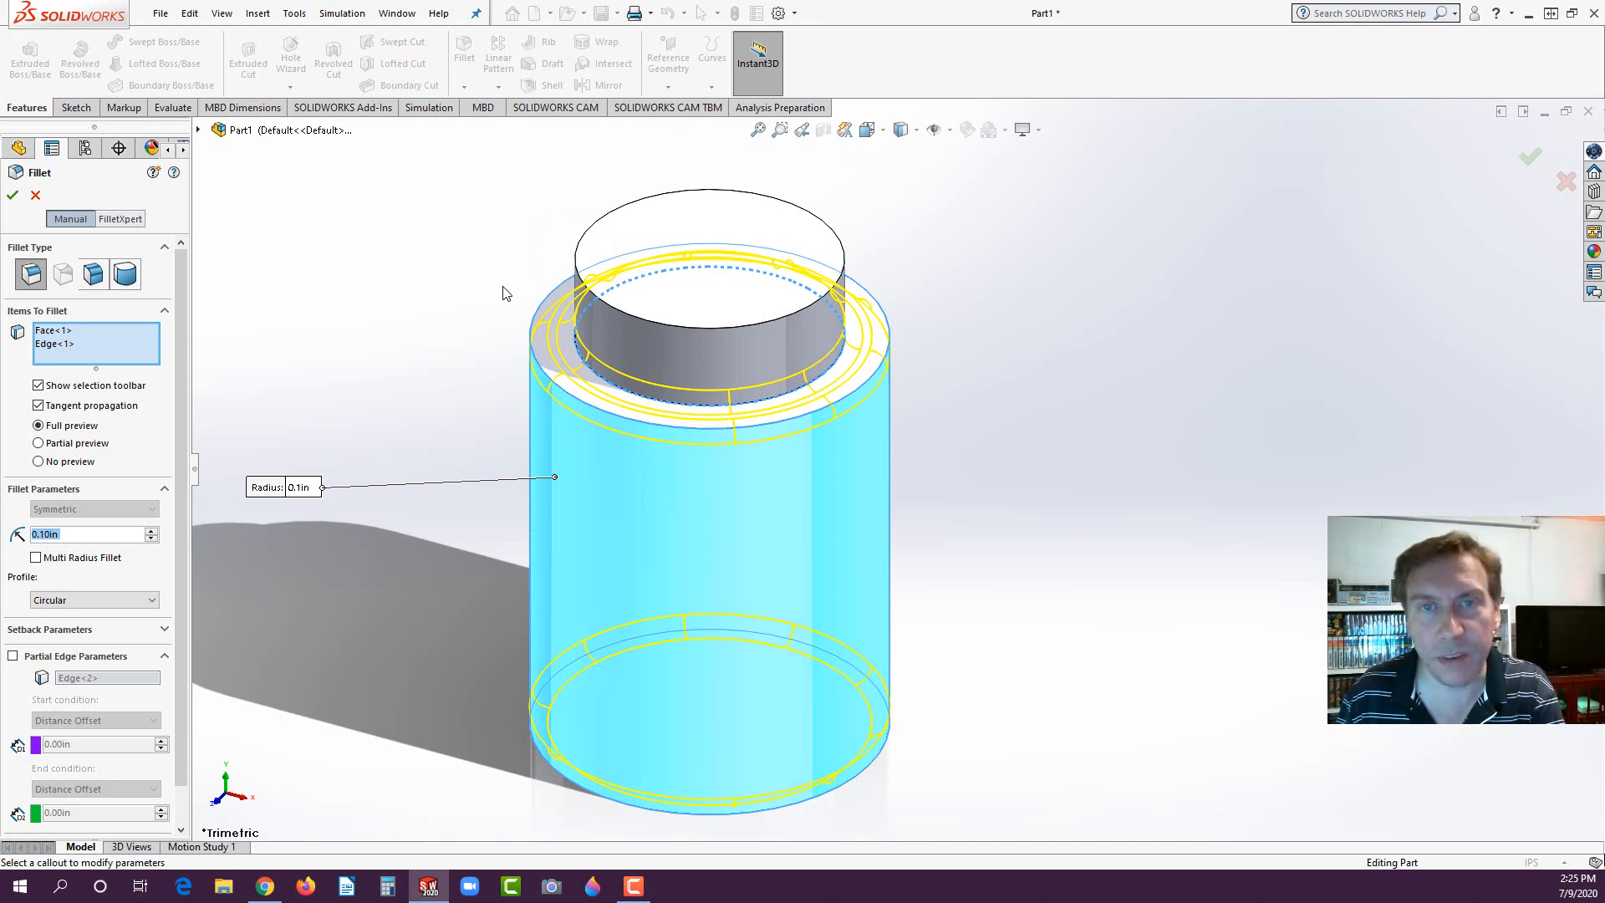
click(12, 195)
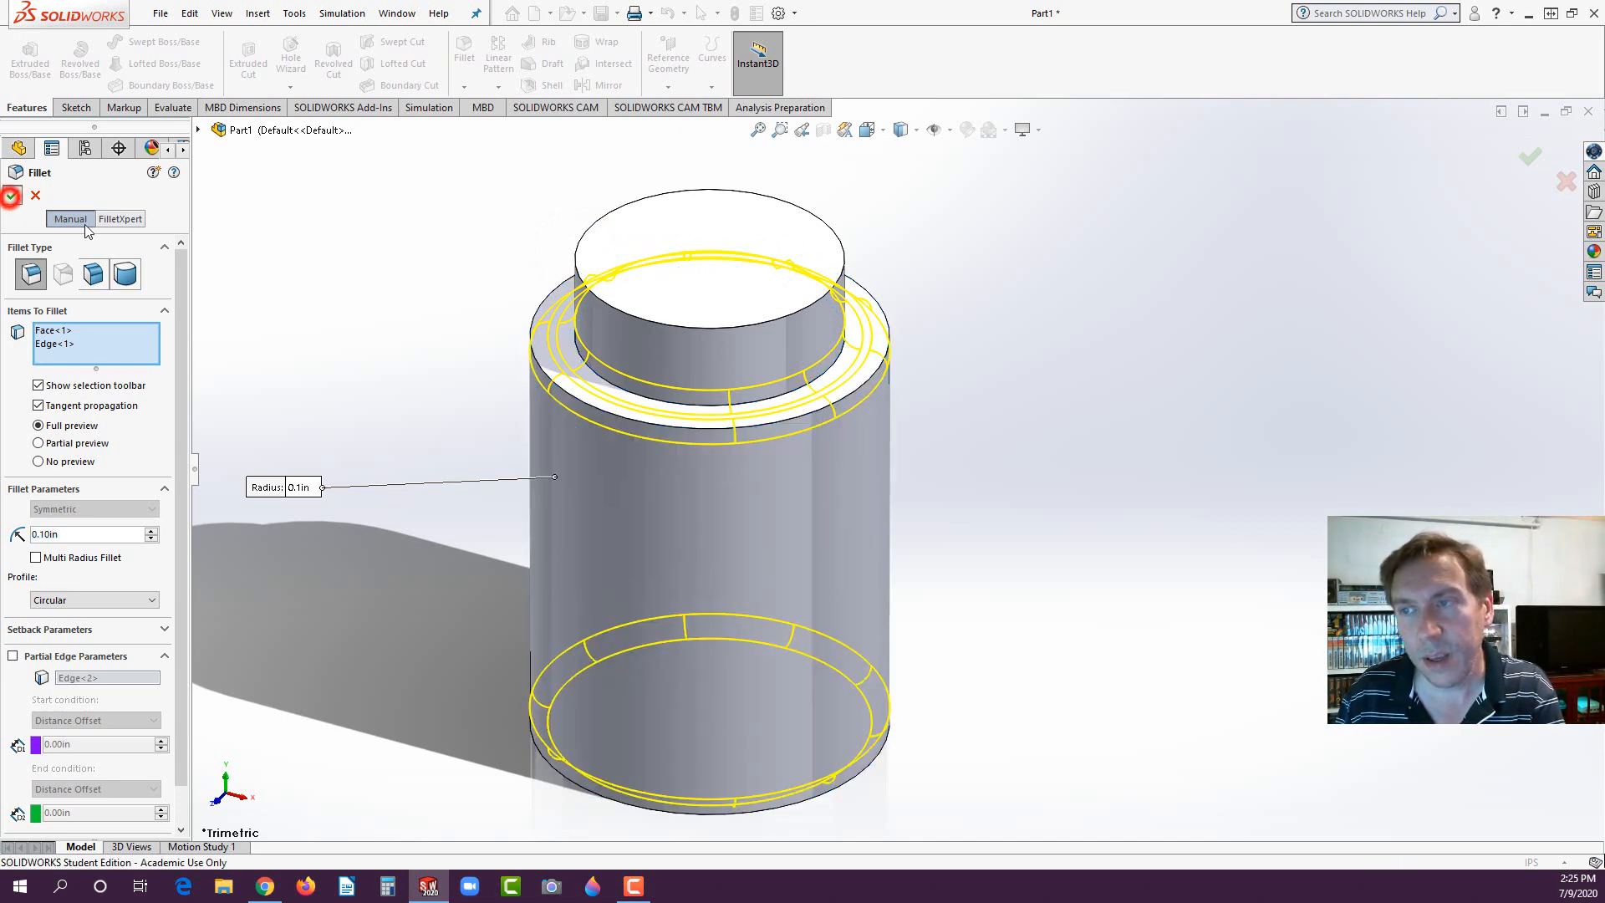
click(384, 261)
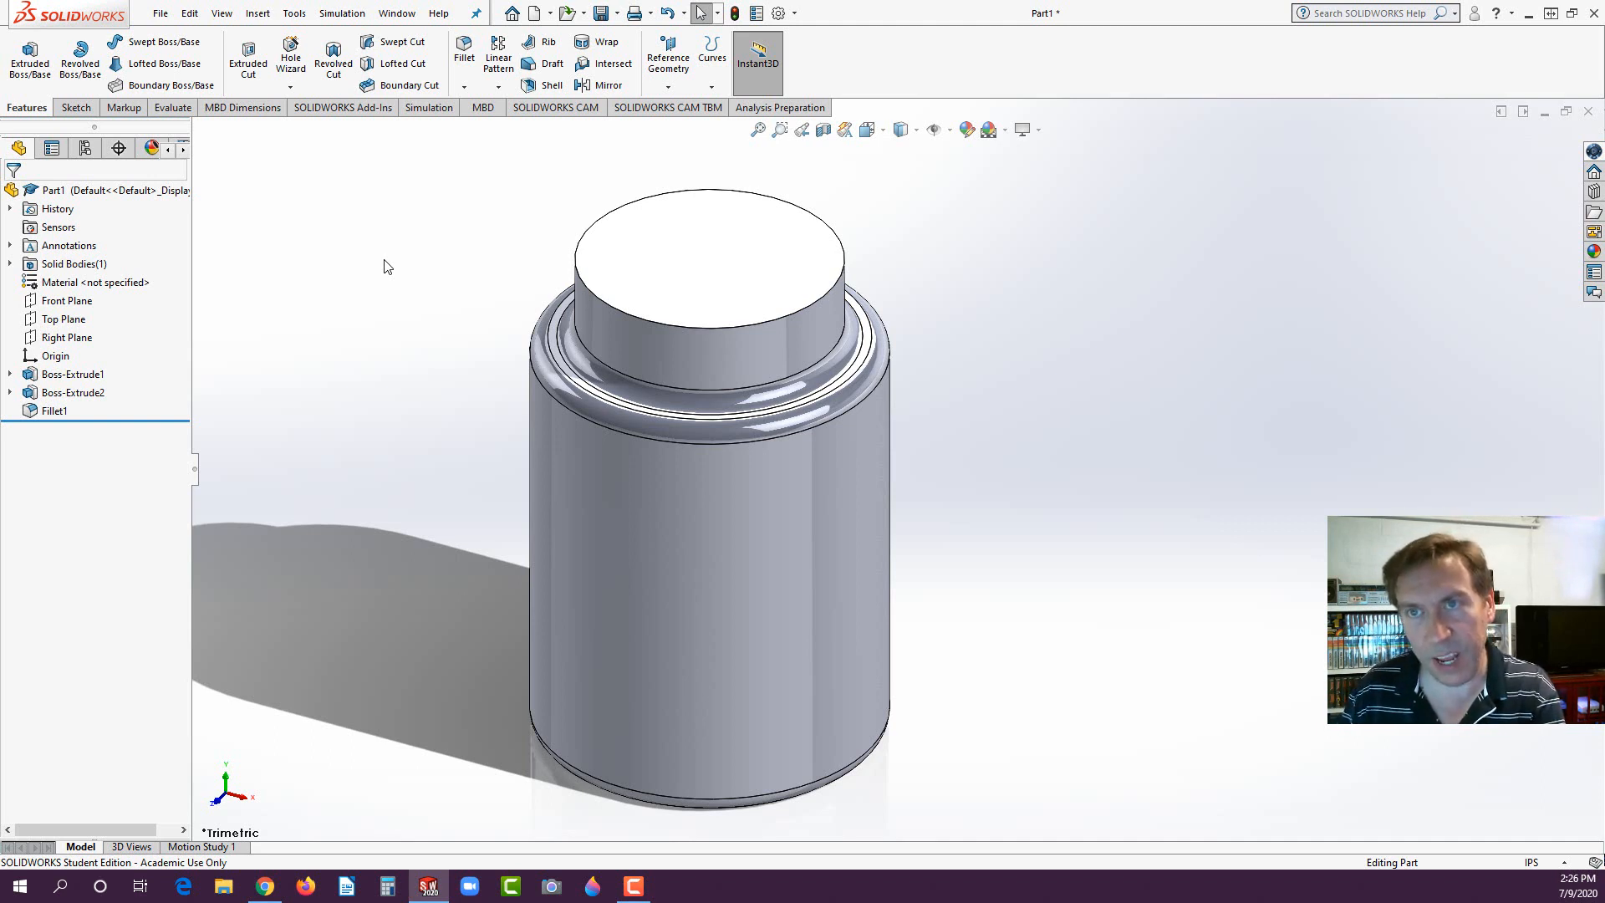
- Shell the bottle to a 0.10 in wall thickness, removing the neck's top face
click(548, 85)
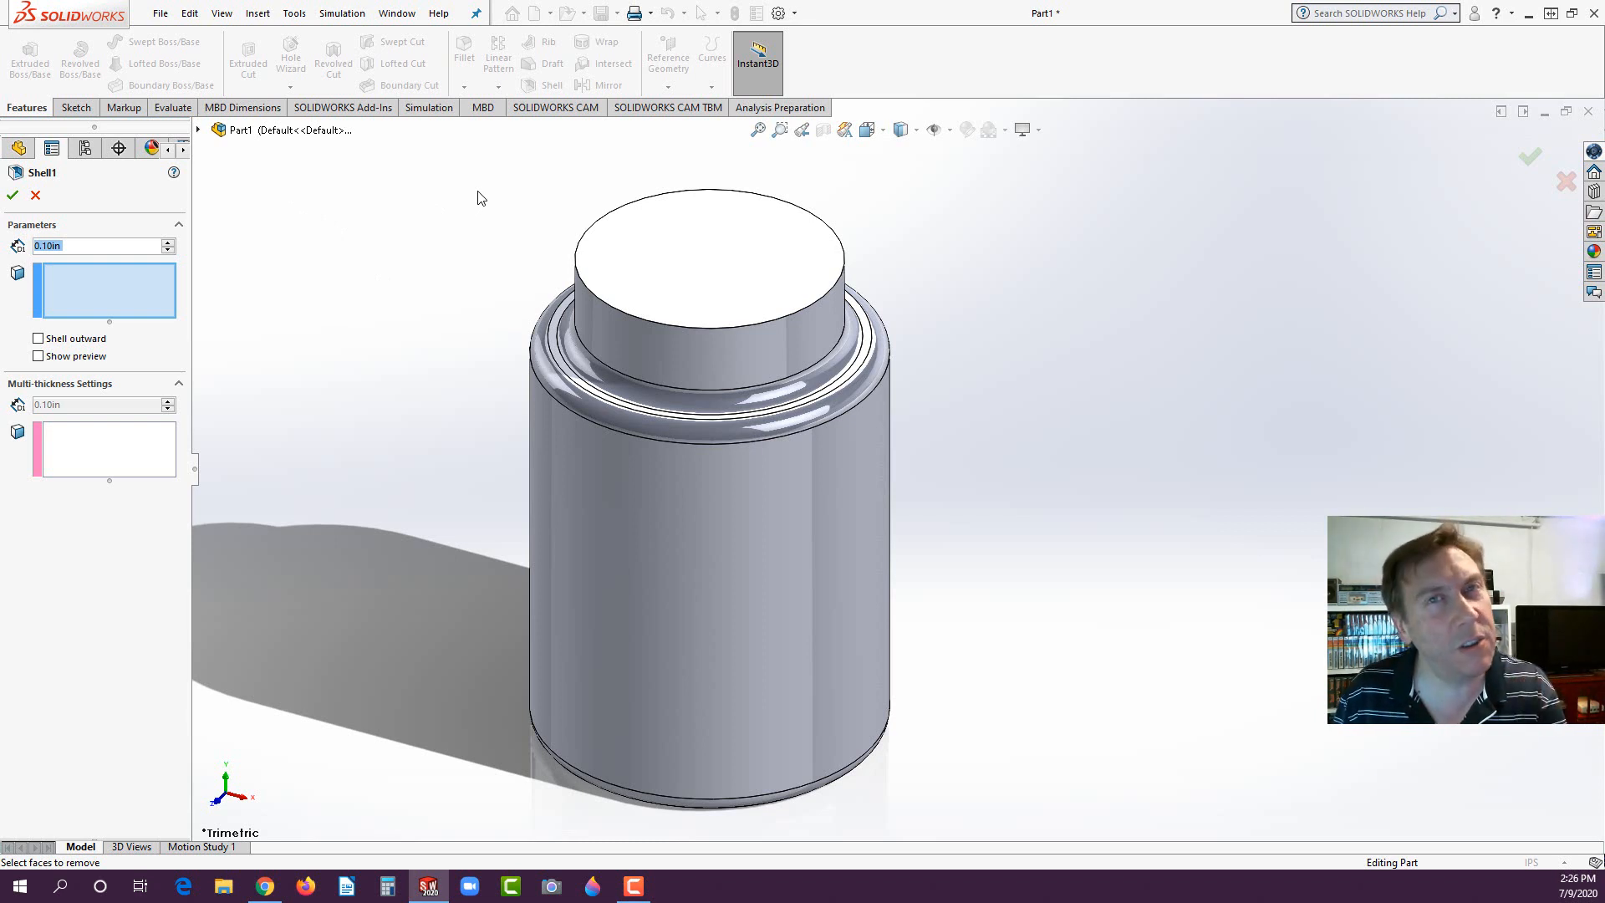
click(710, 252)
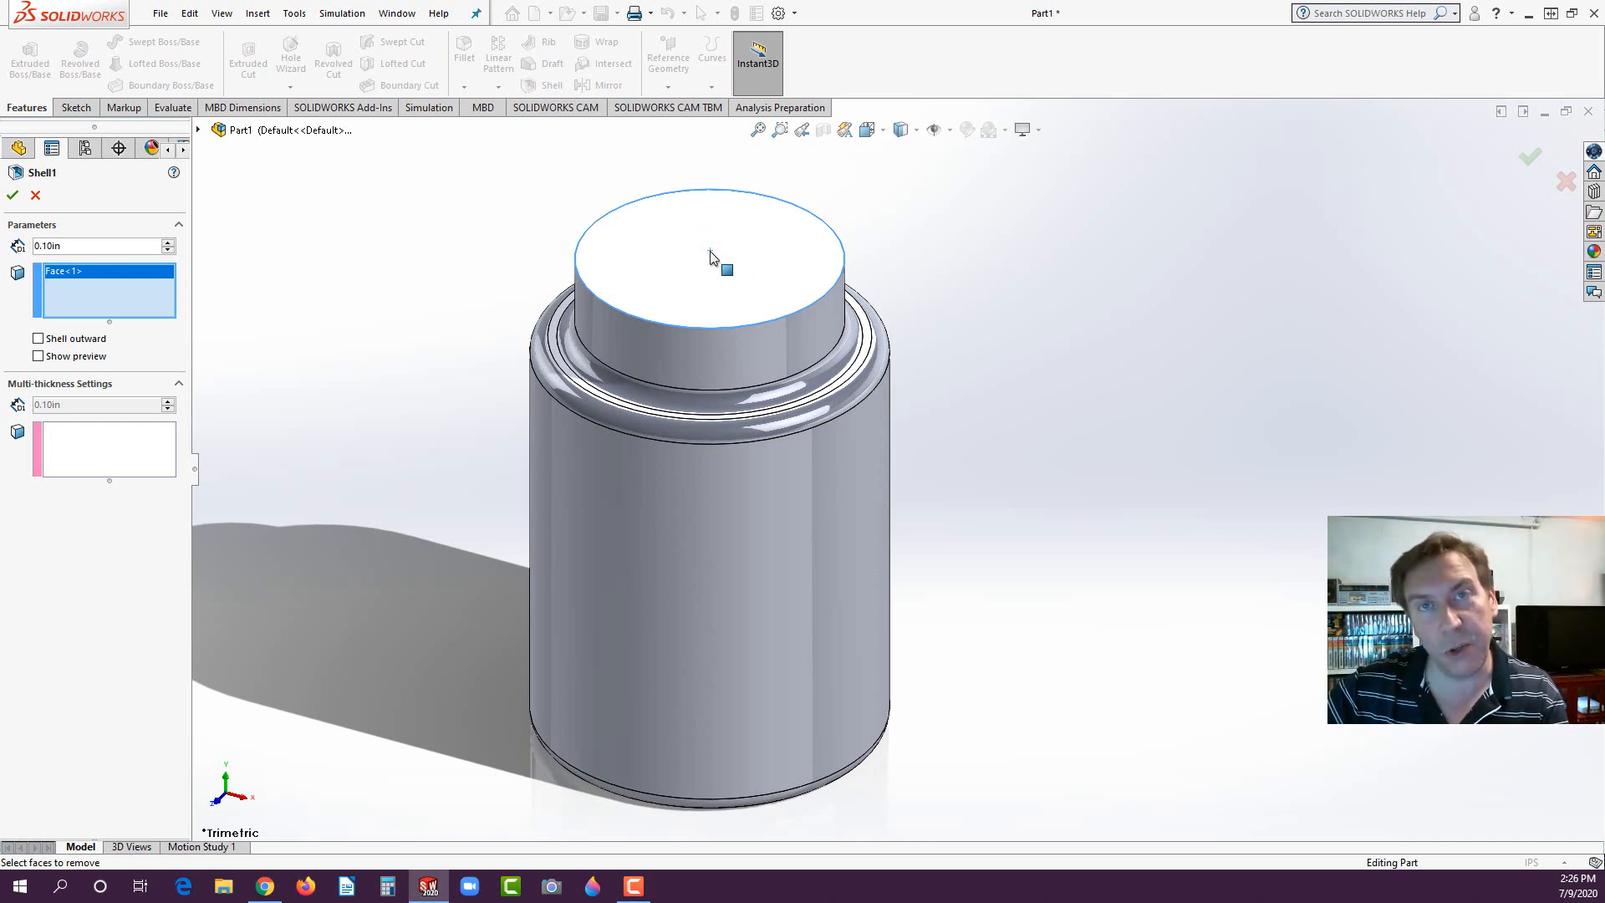
click(13, 197)
click(315, 293)
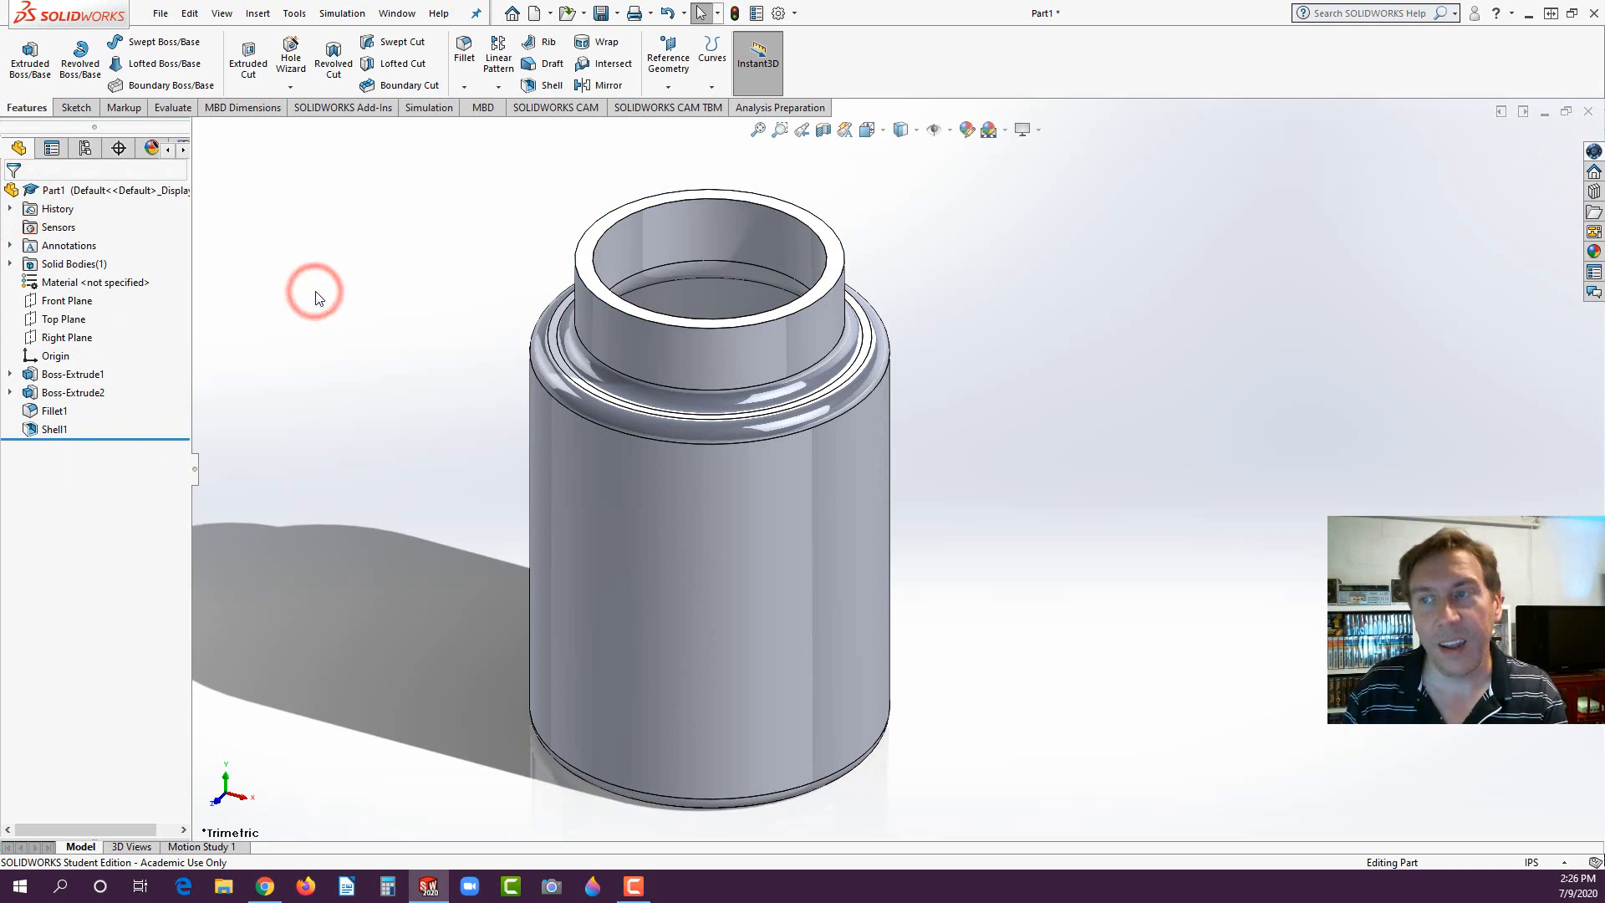
- Examine the bottle's wall and shoulder profile in a temporary section view through the Front Plane, and return to the full model
middle_drag(737, 299, 715, 204)
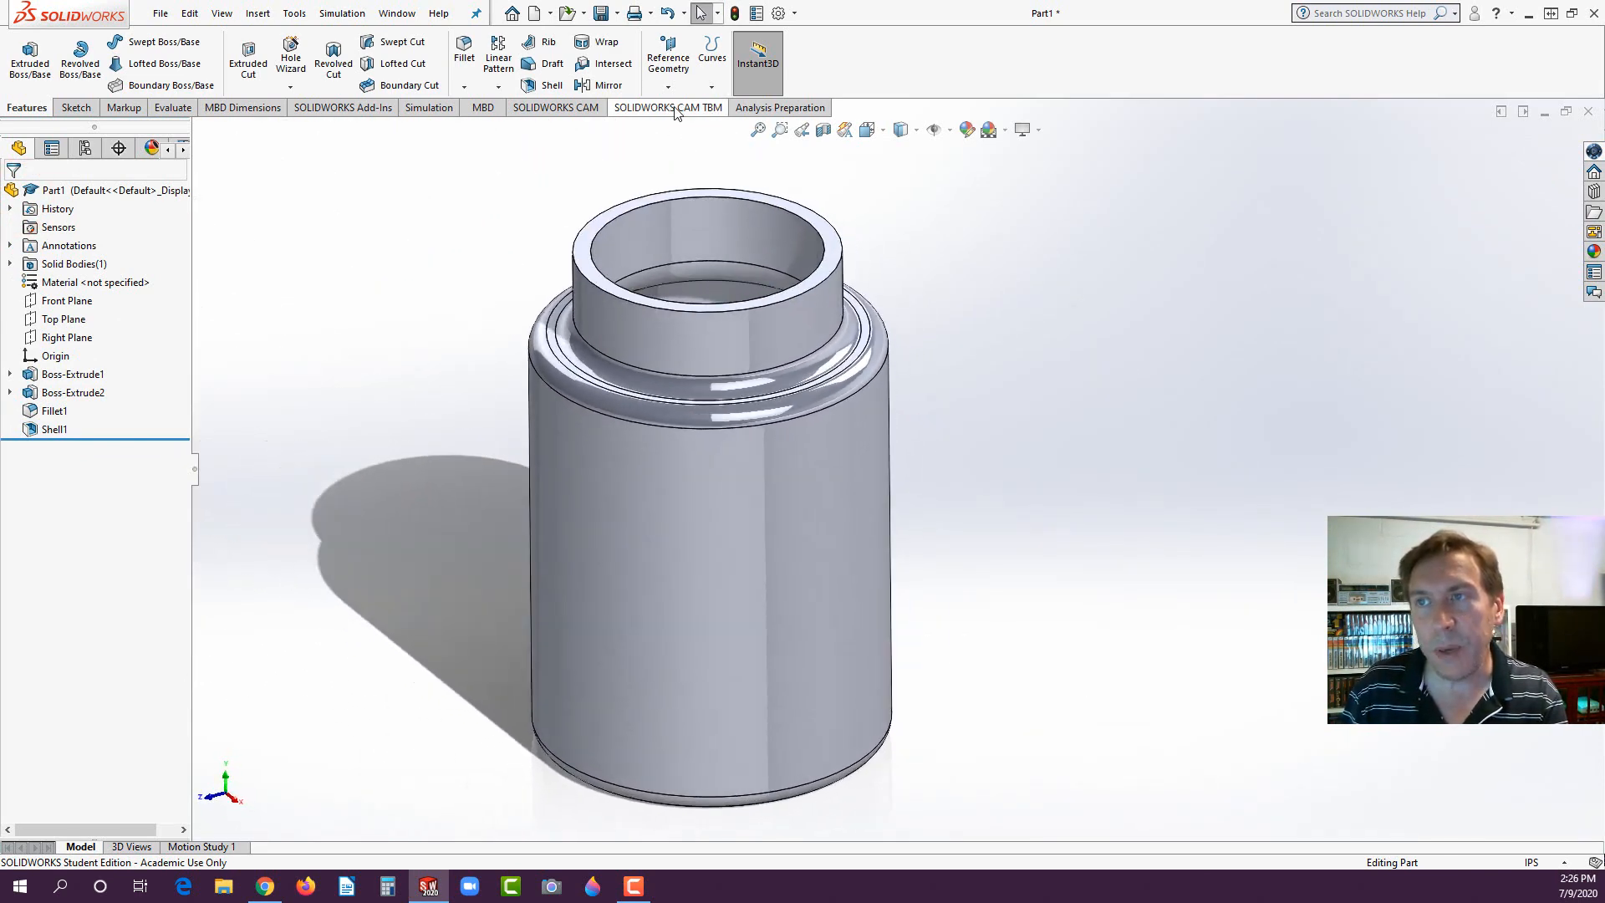
click(823, 129)
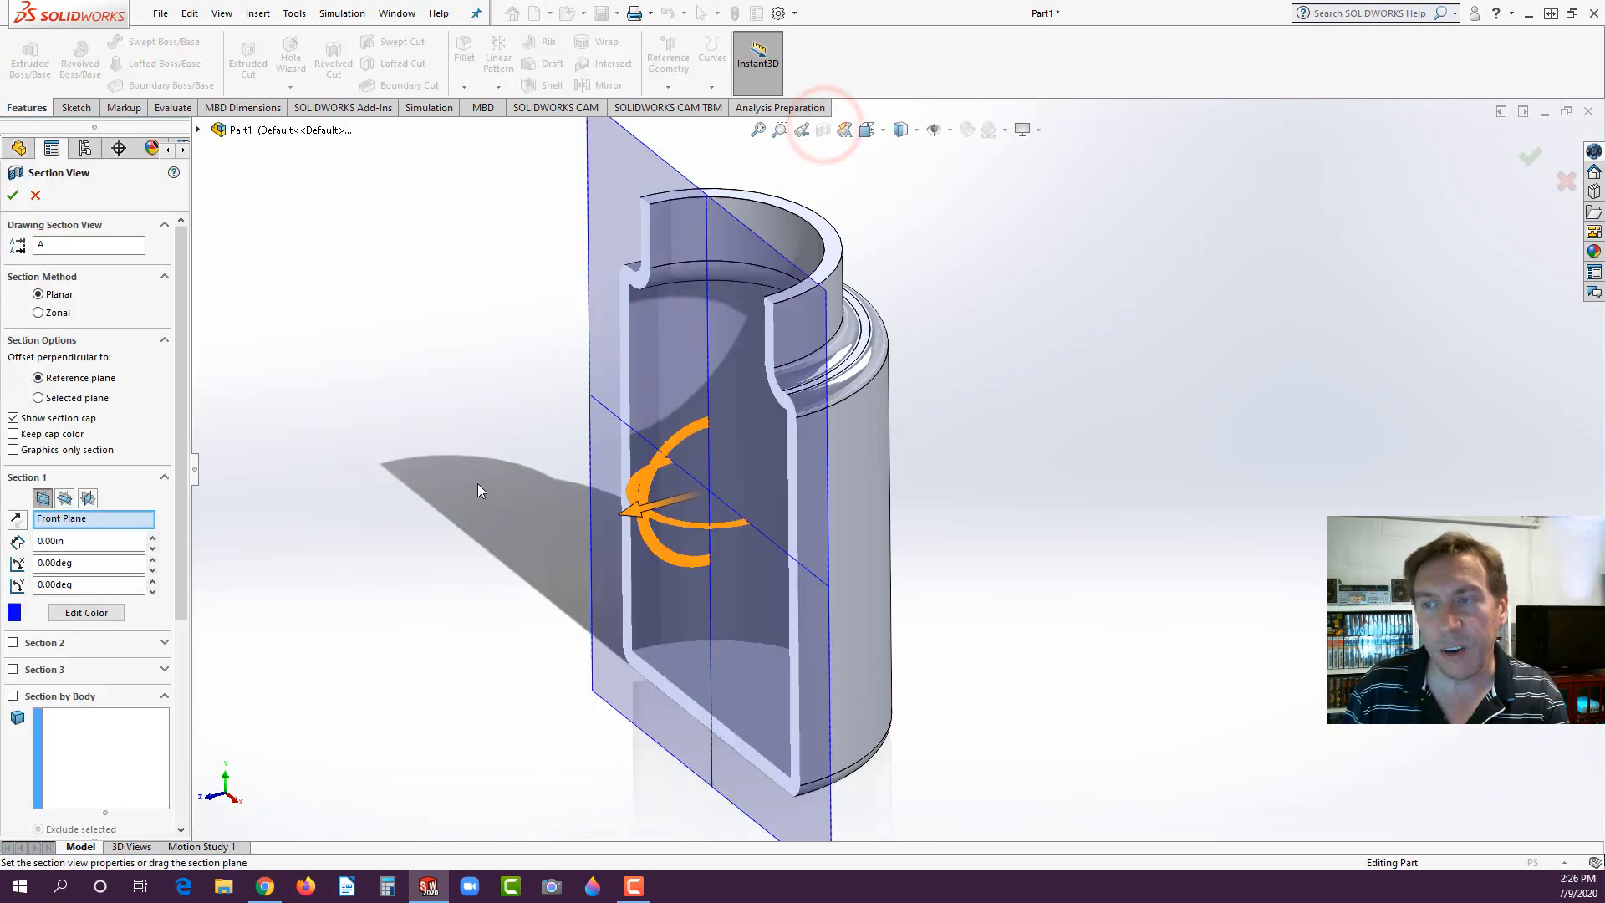
middle_drag(481, 485, 540, 445)
scroll(773, 322, down, 1)
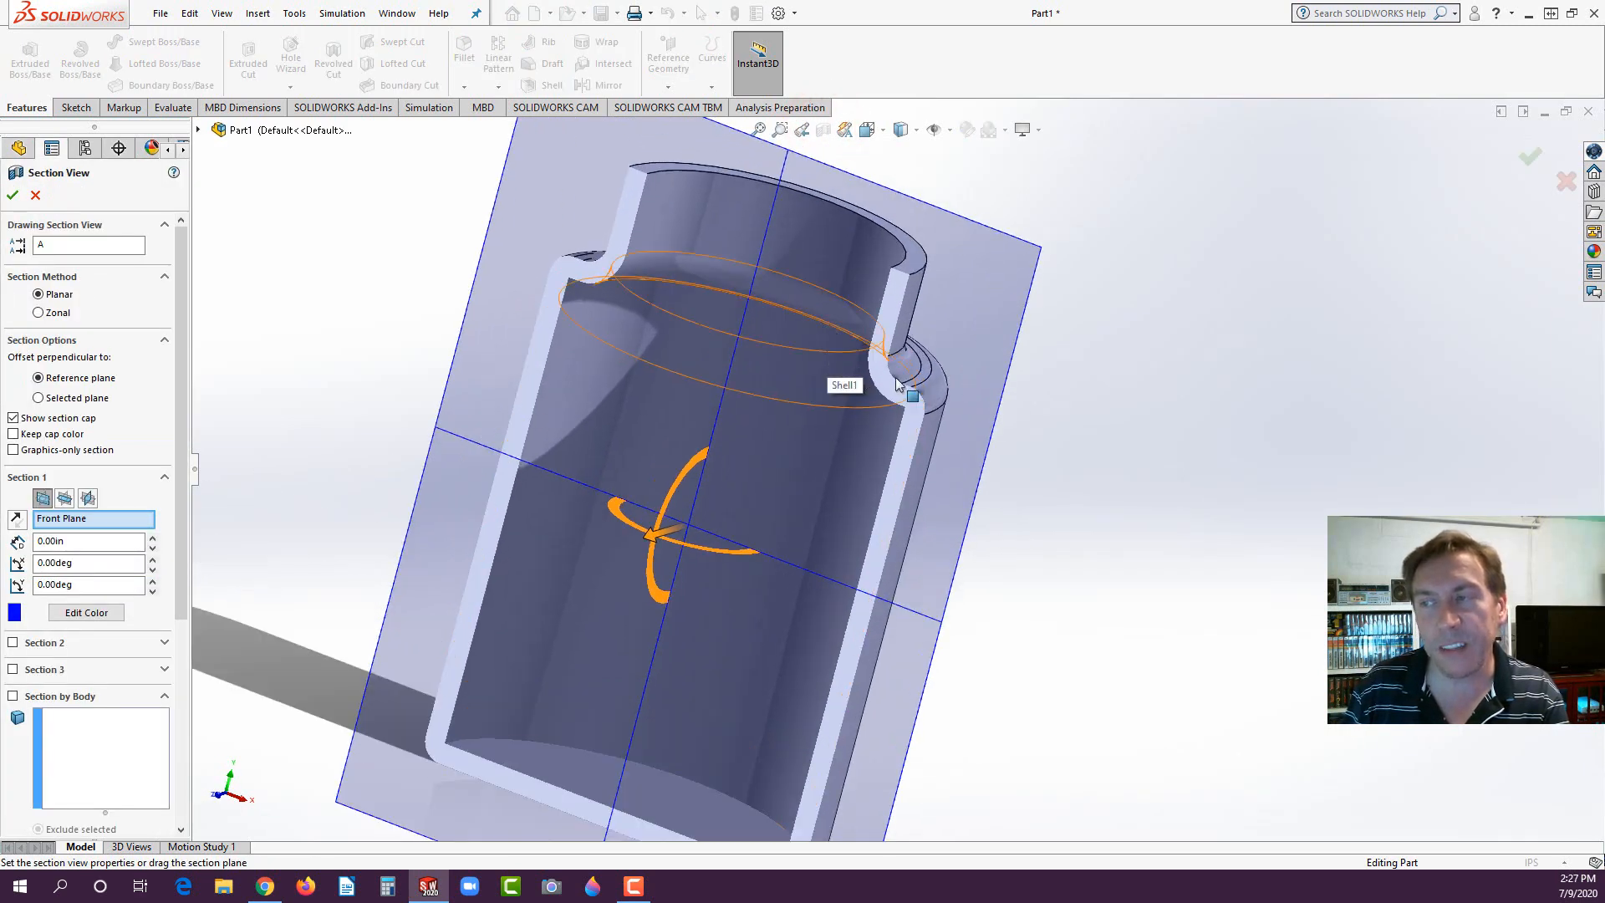
scroll(897, 383, down, 6)
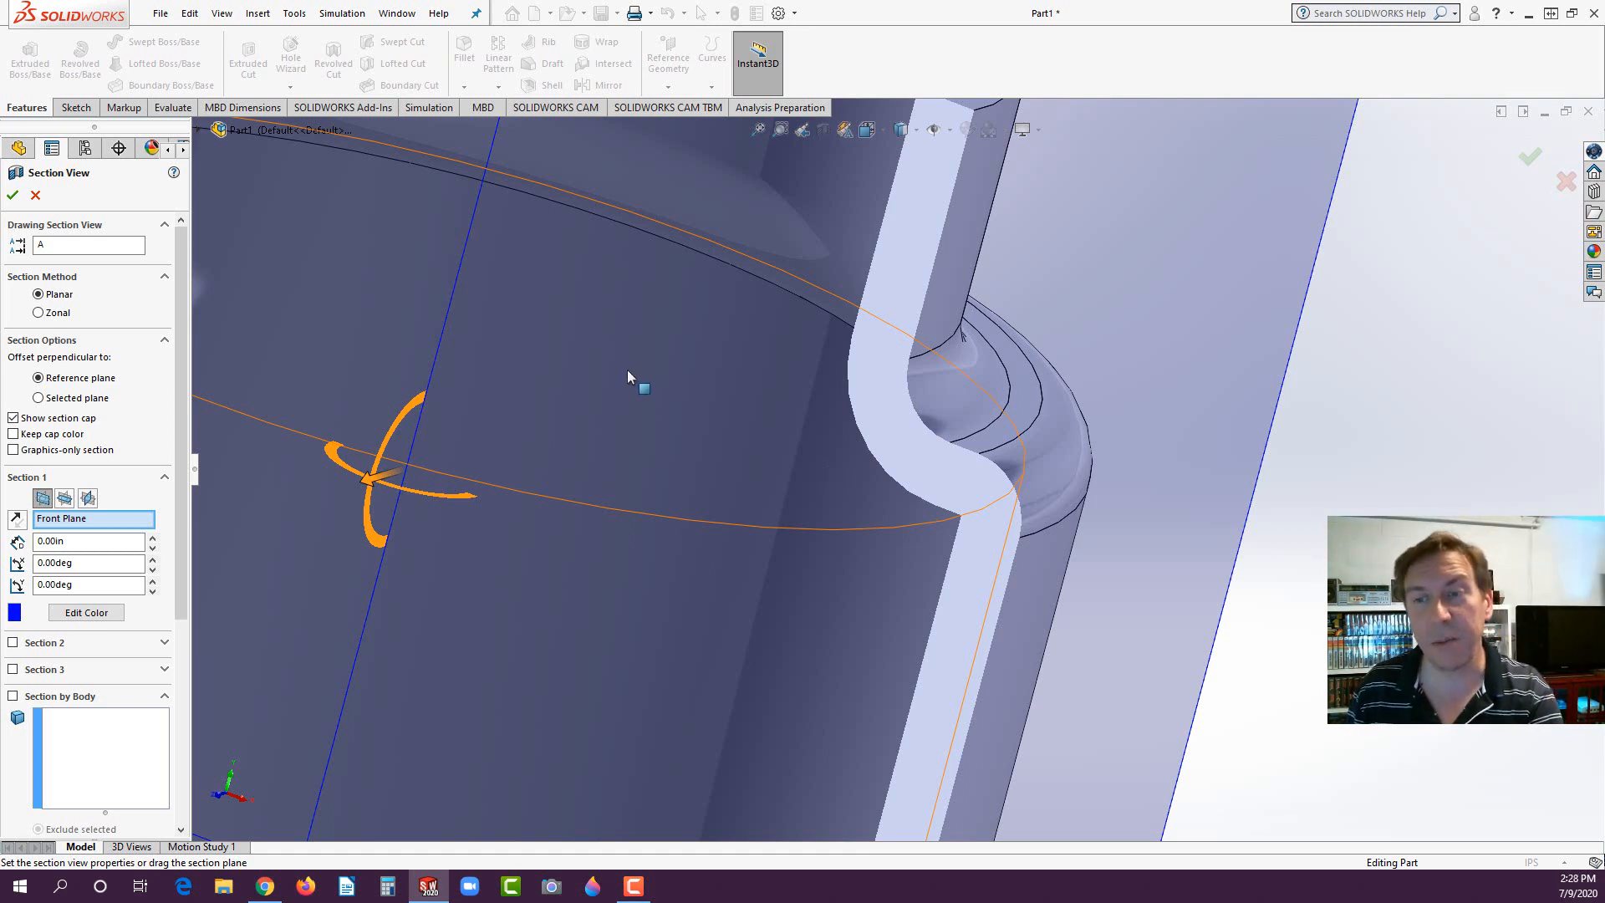
click(35, 195)
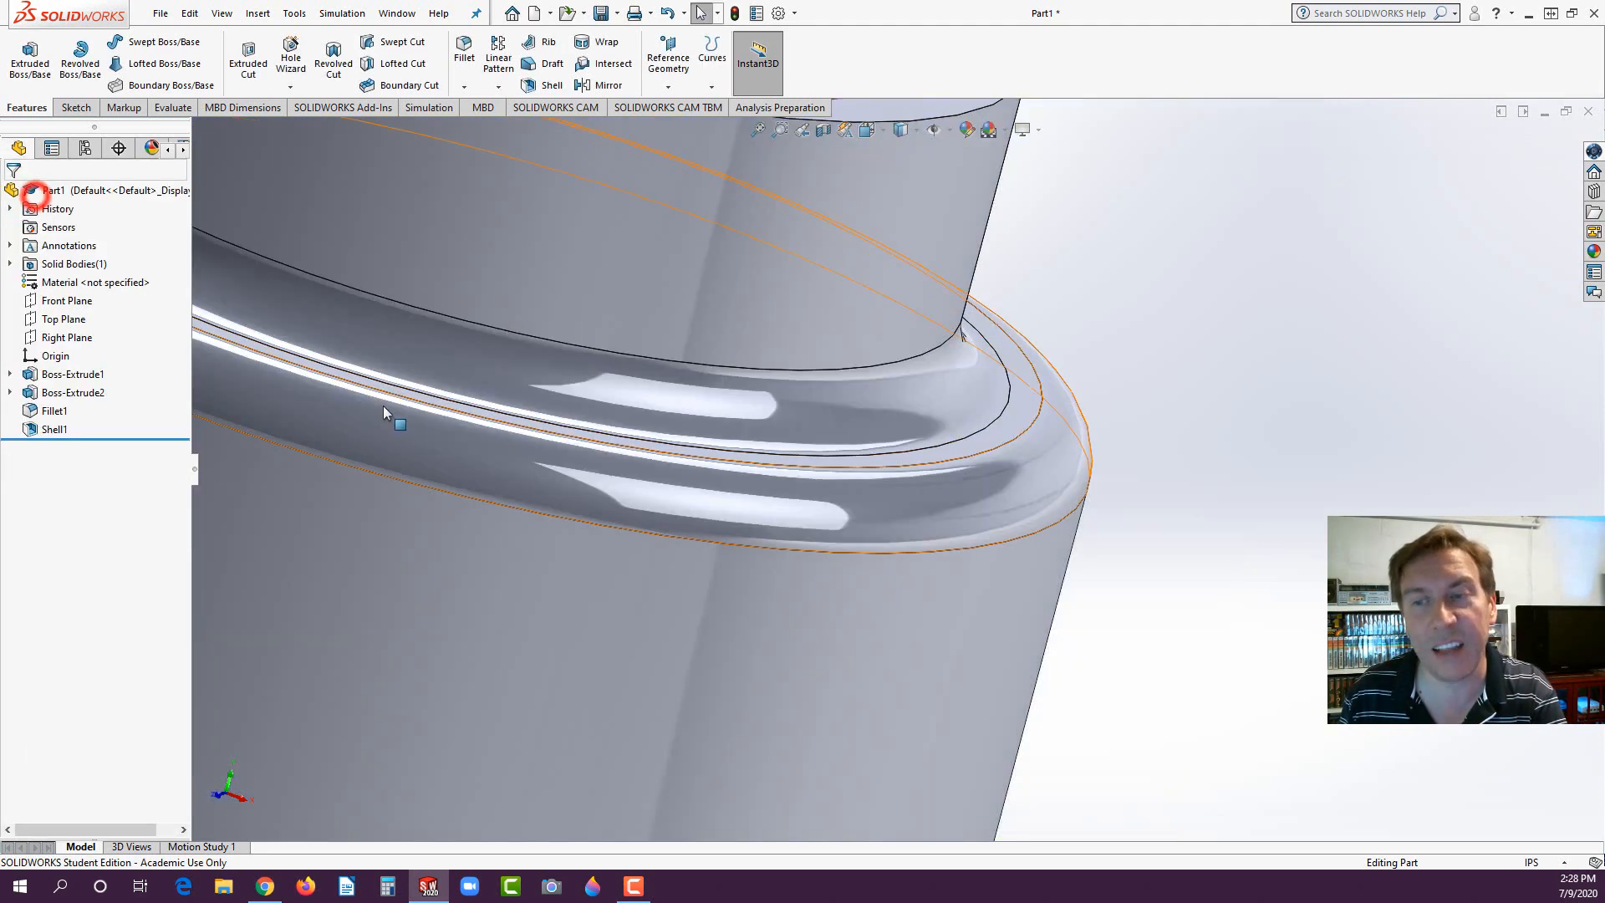
scroll(620, 514, up, 7)
middle_drag(717, 475, 659, 548)
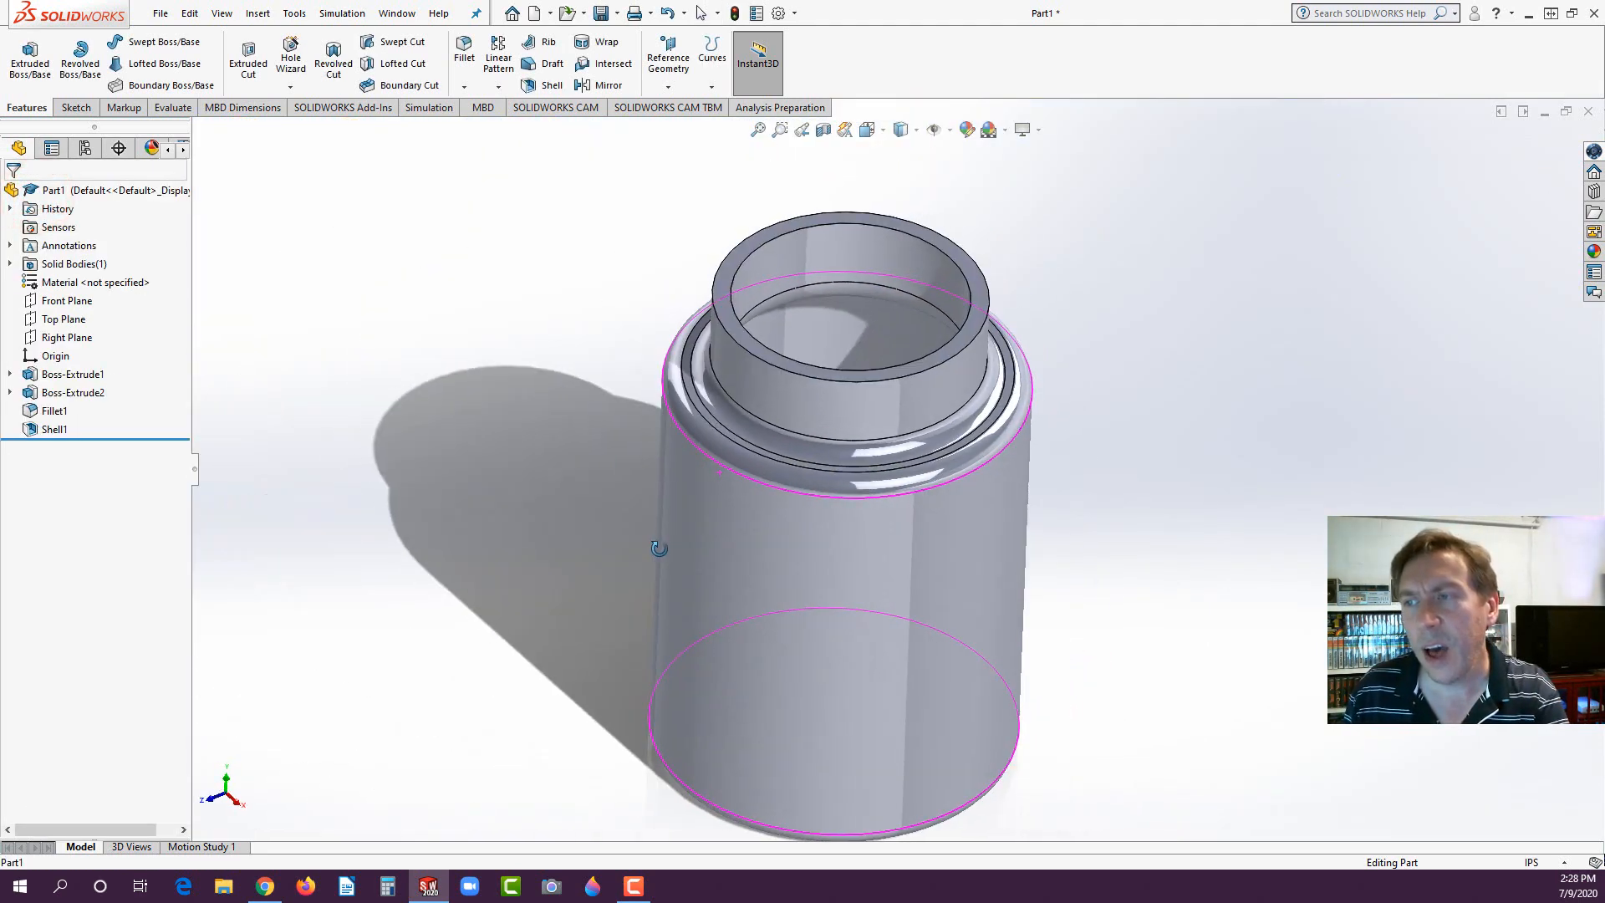
- Save the part to the Desktop as BOTTLE
click(602, 12)
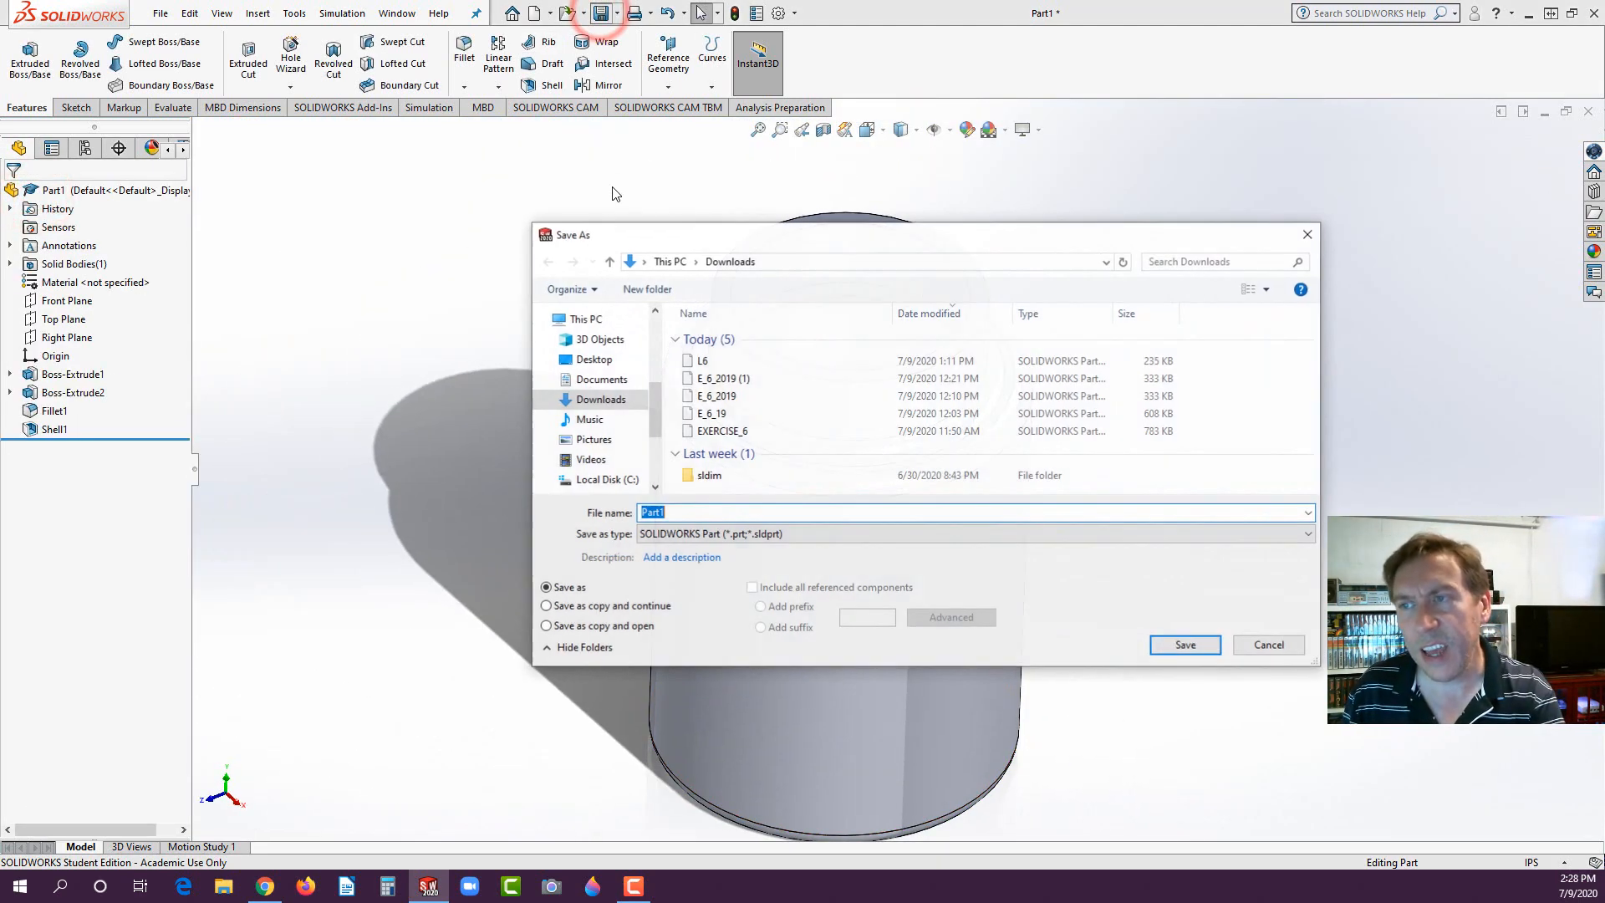
click(589, 358)
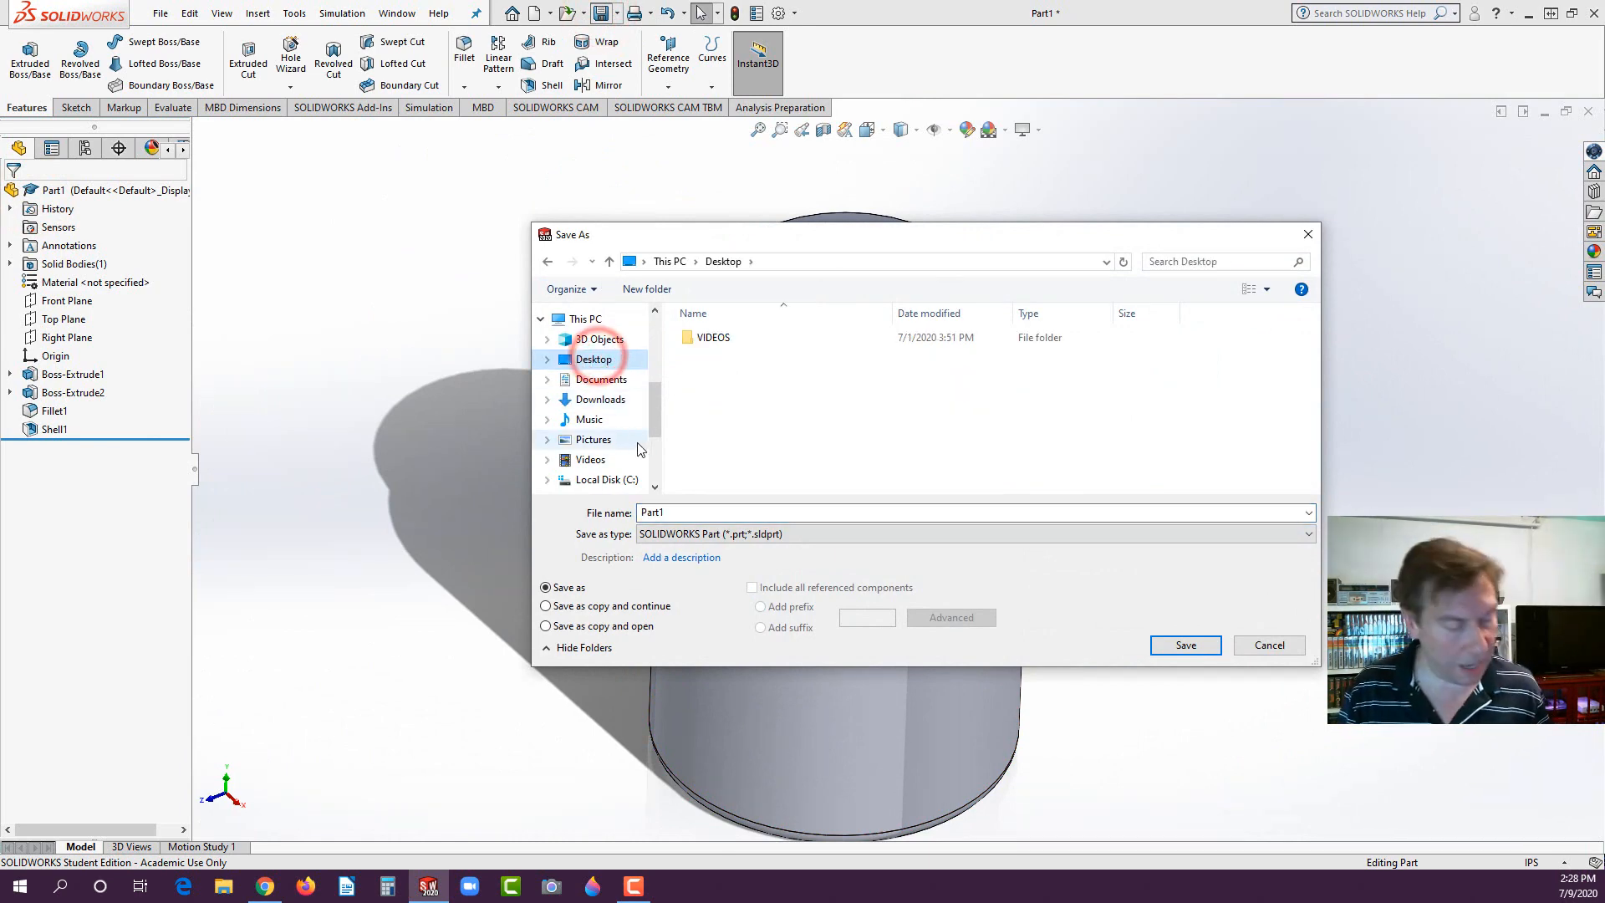
double_click(678, 511)
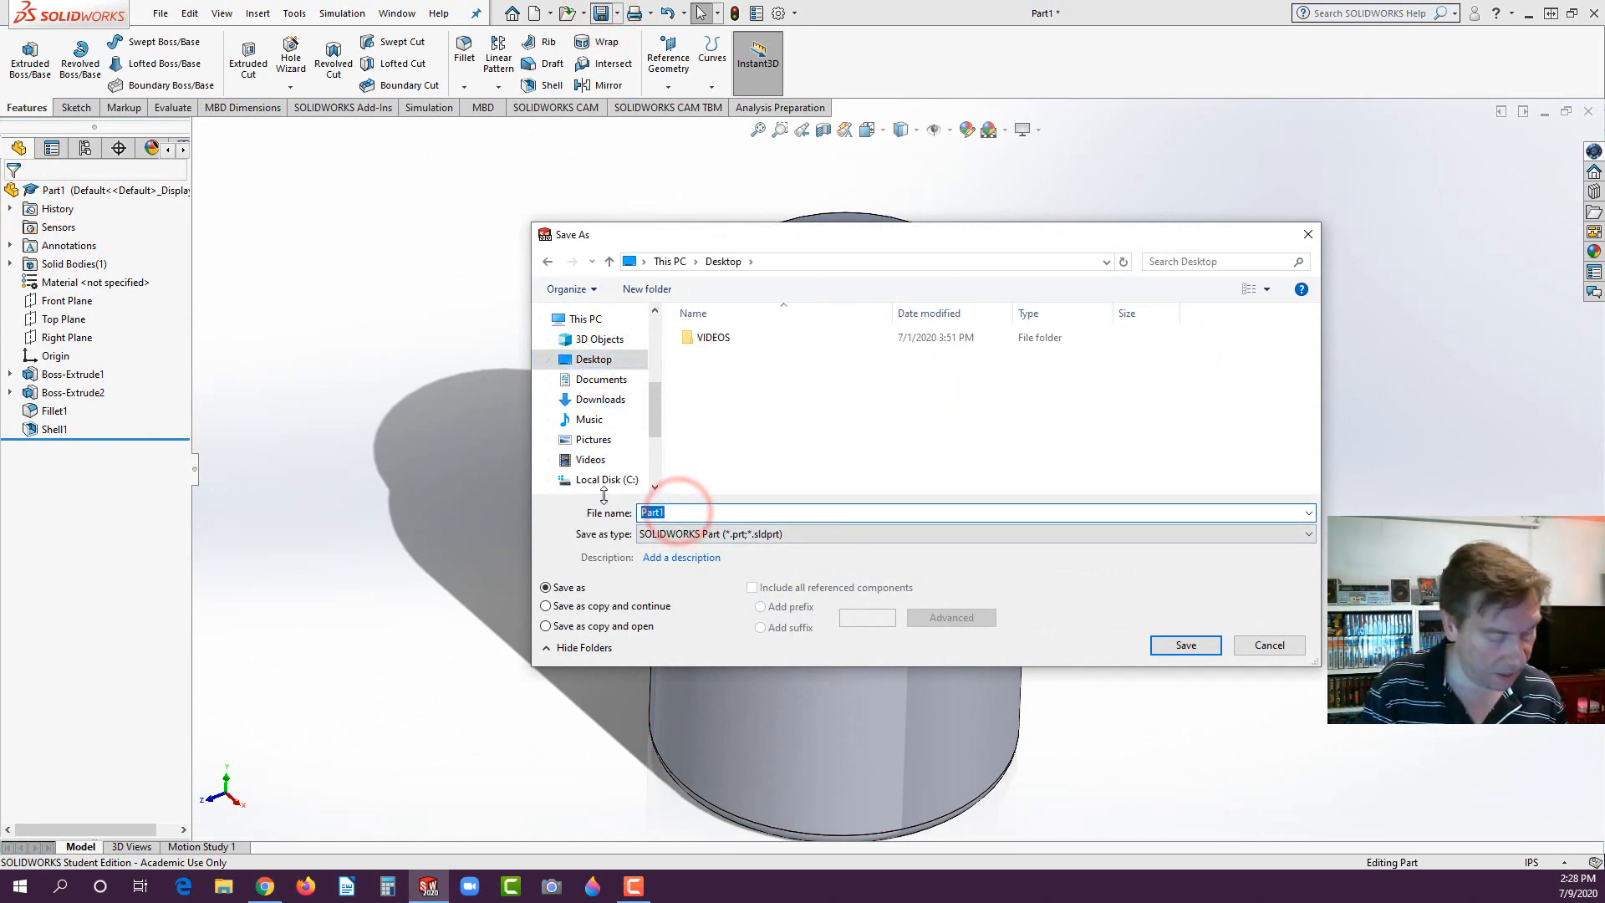
text(BOTTLE)
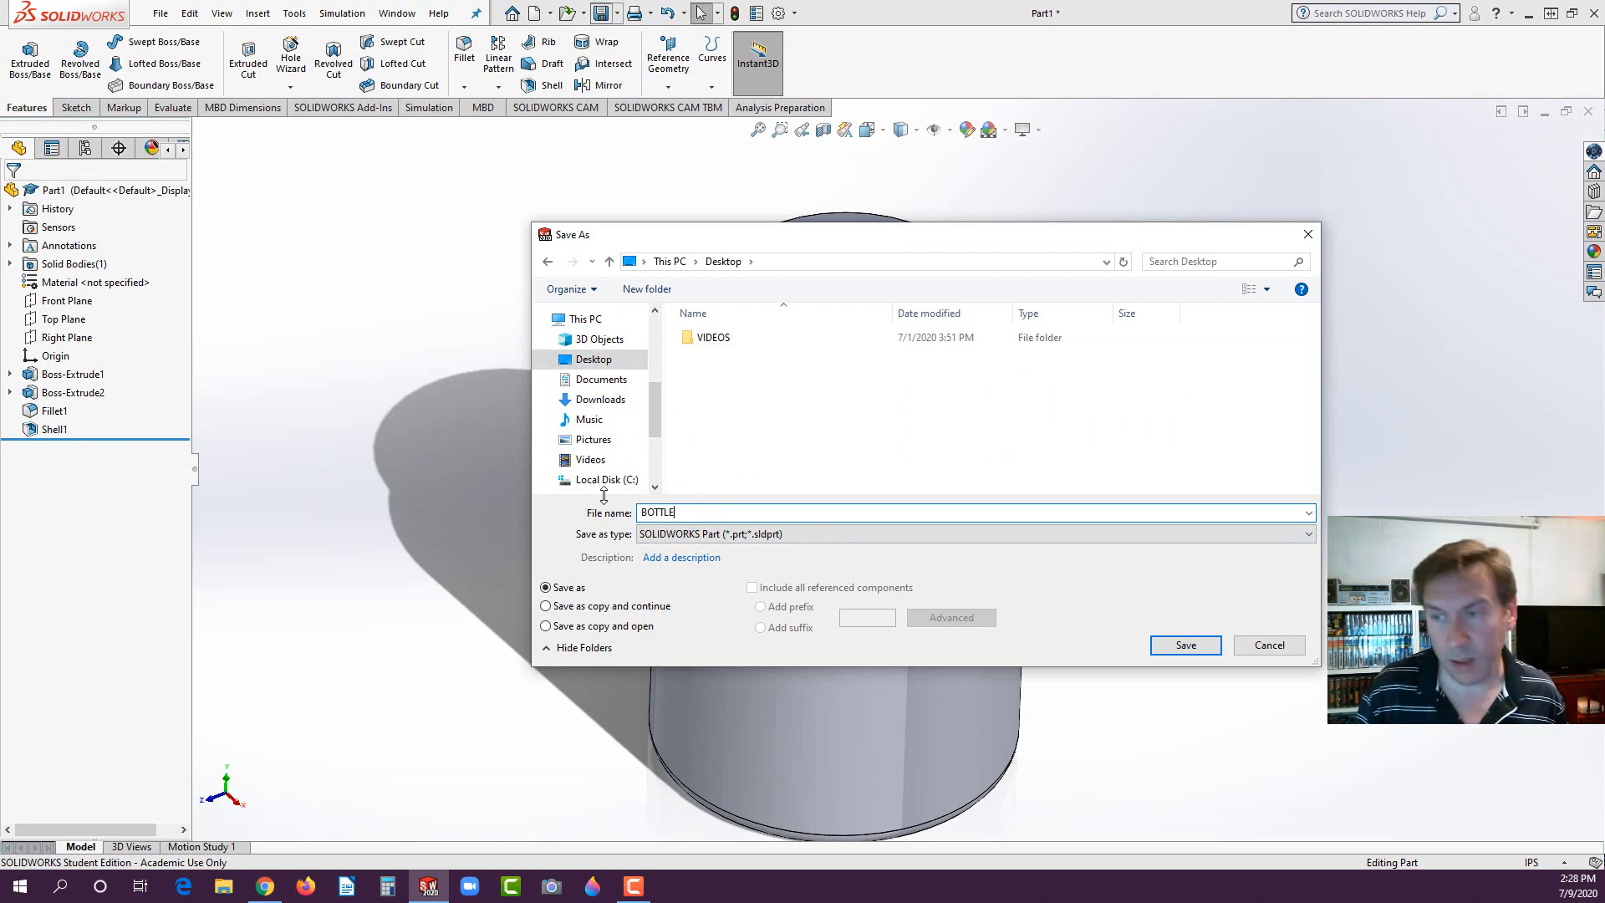
click(1170, 646)
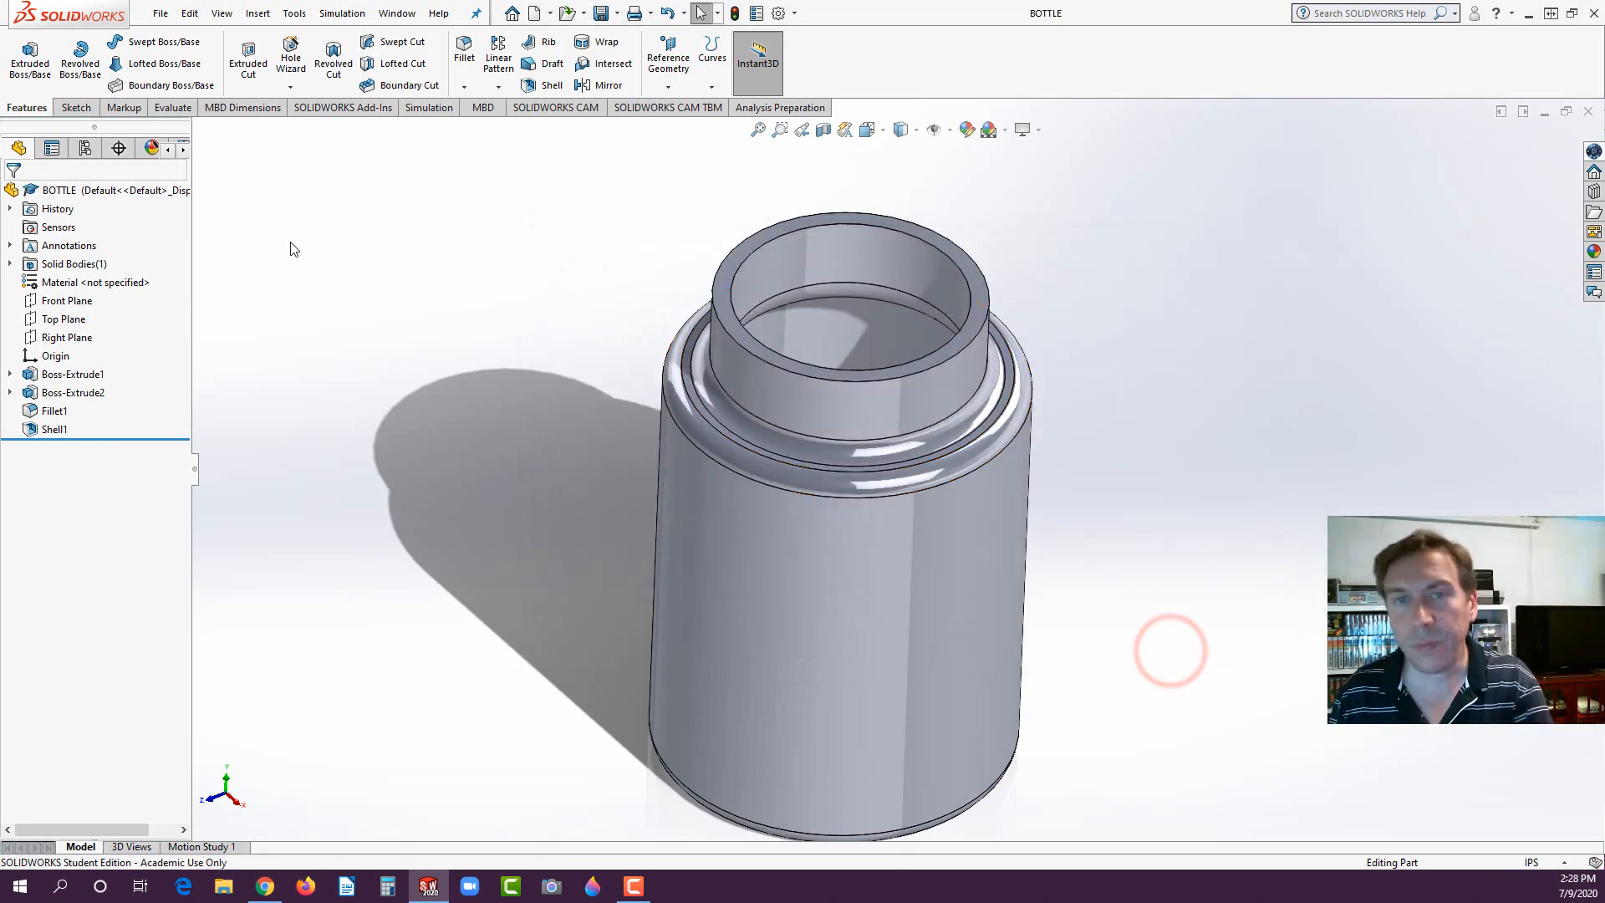
- Create a new part document for the next exam model
click(161, 13)
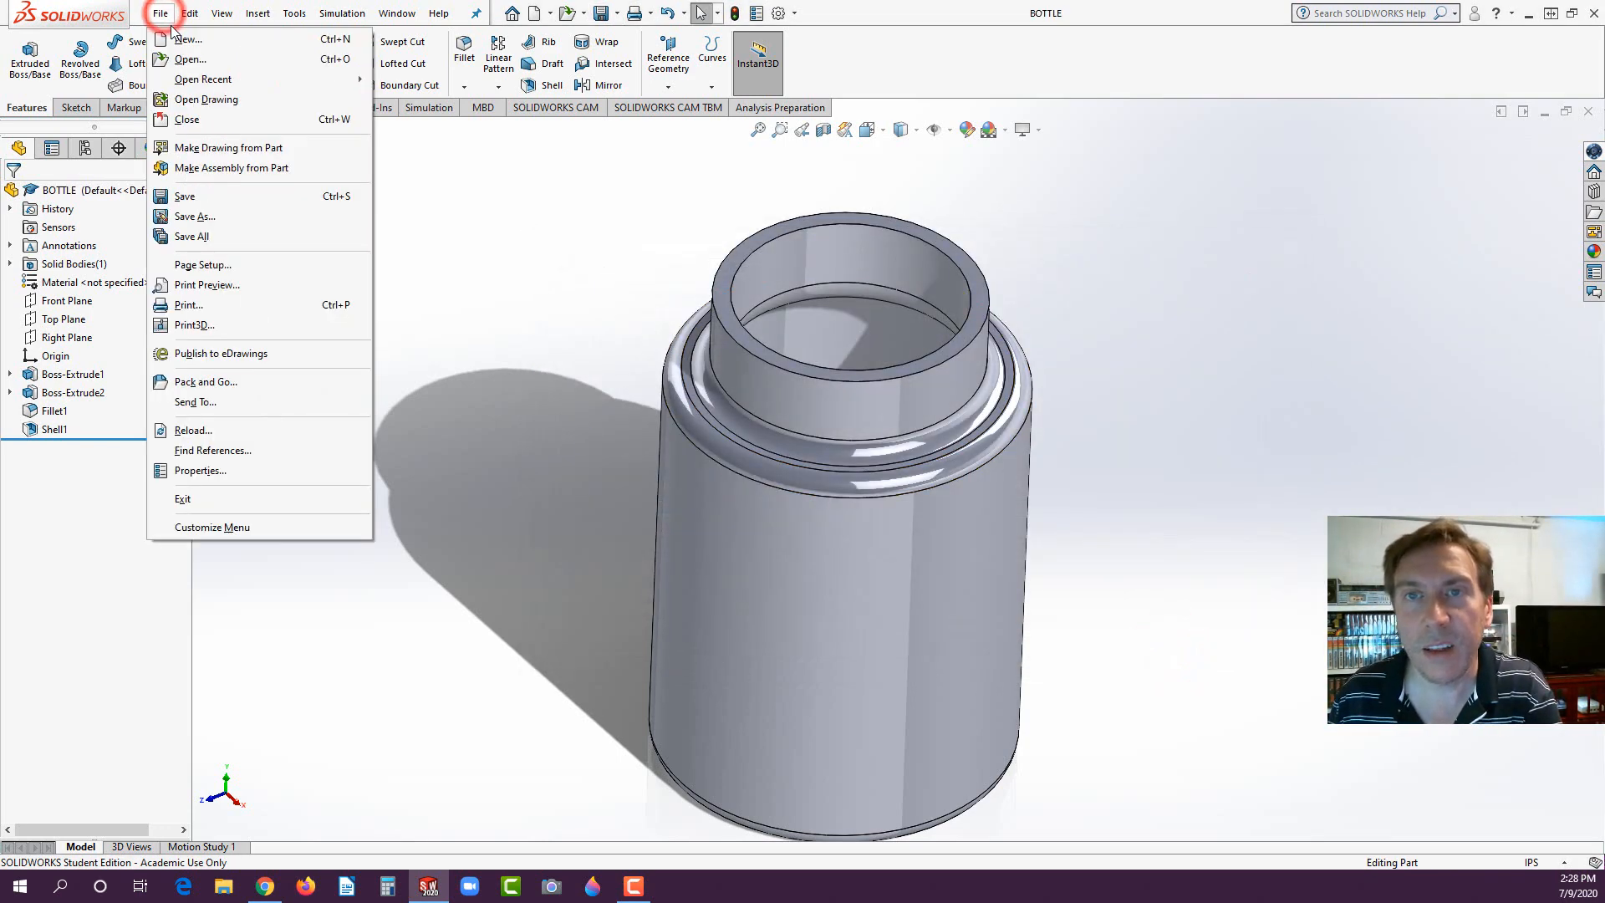
click(184, 38)
click(431, 232)
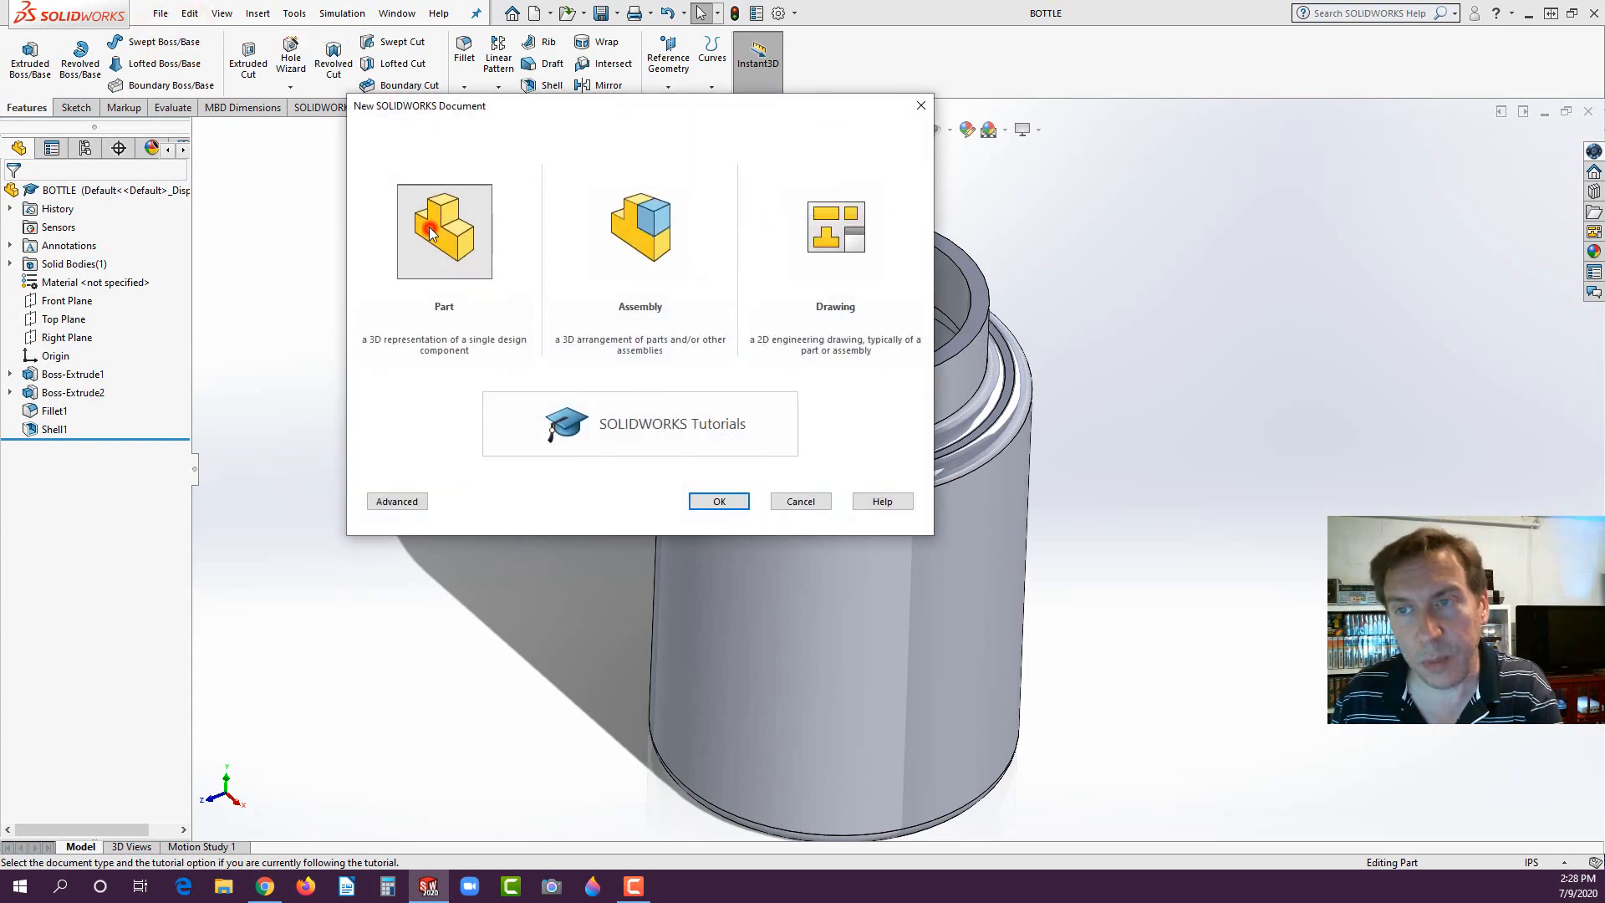
click(719, 501)
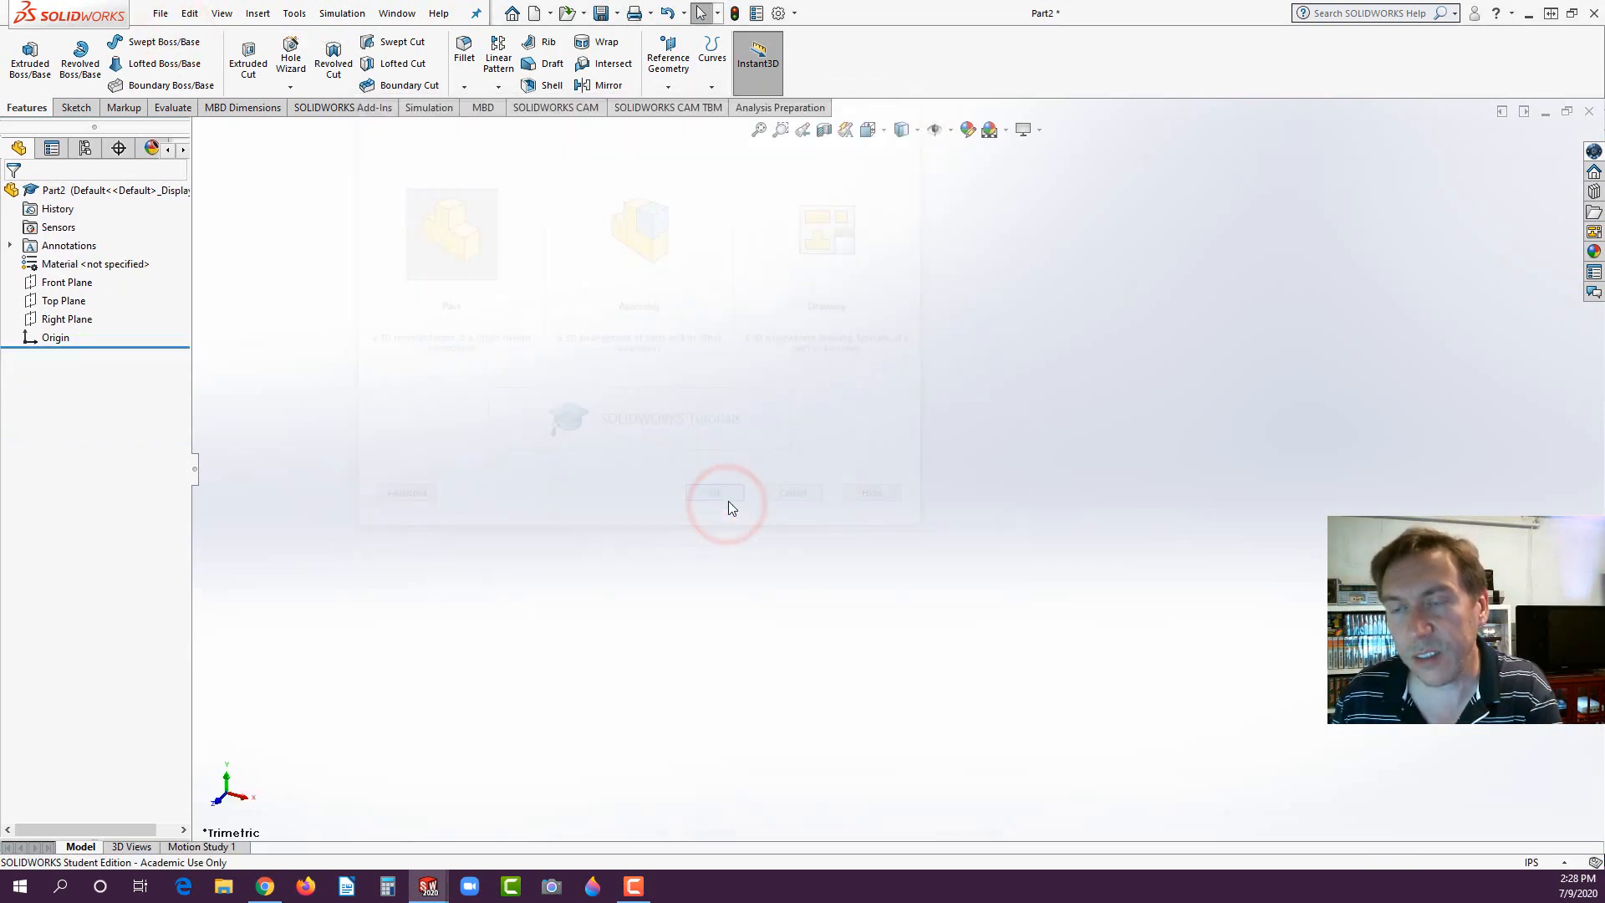
- Sketch a circle about 2.74 in in diameter on the Top Plane, centred on the origin
click(54, 303)
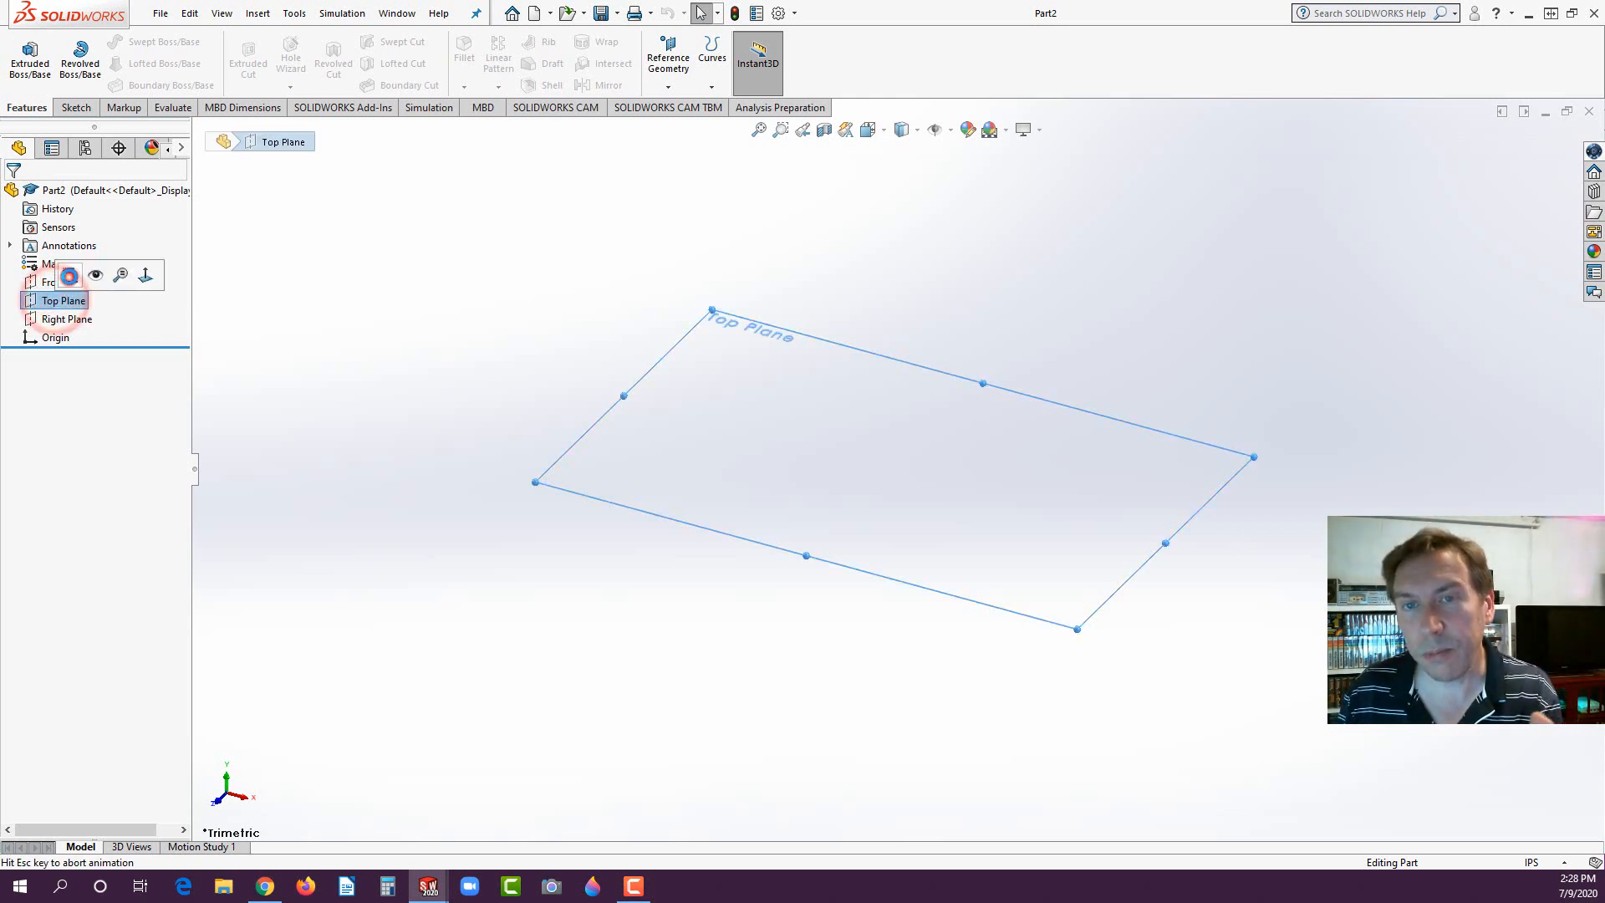
click(90, 271)
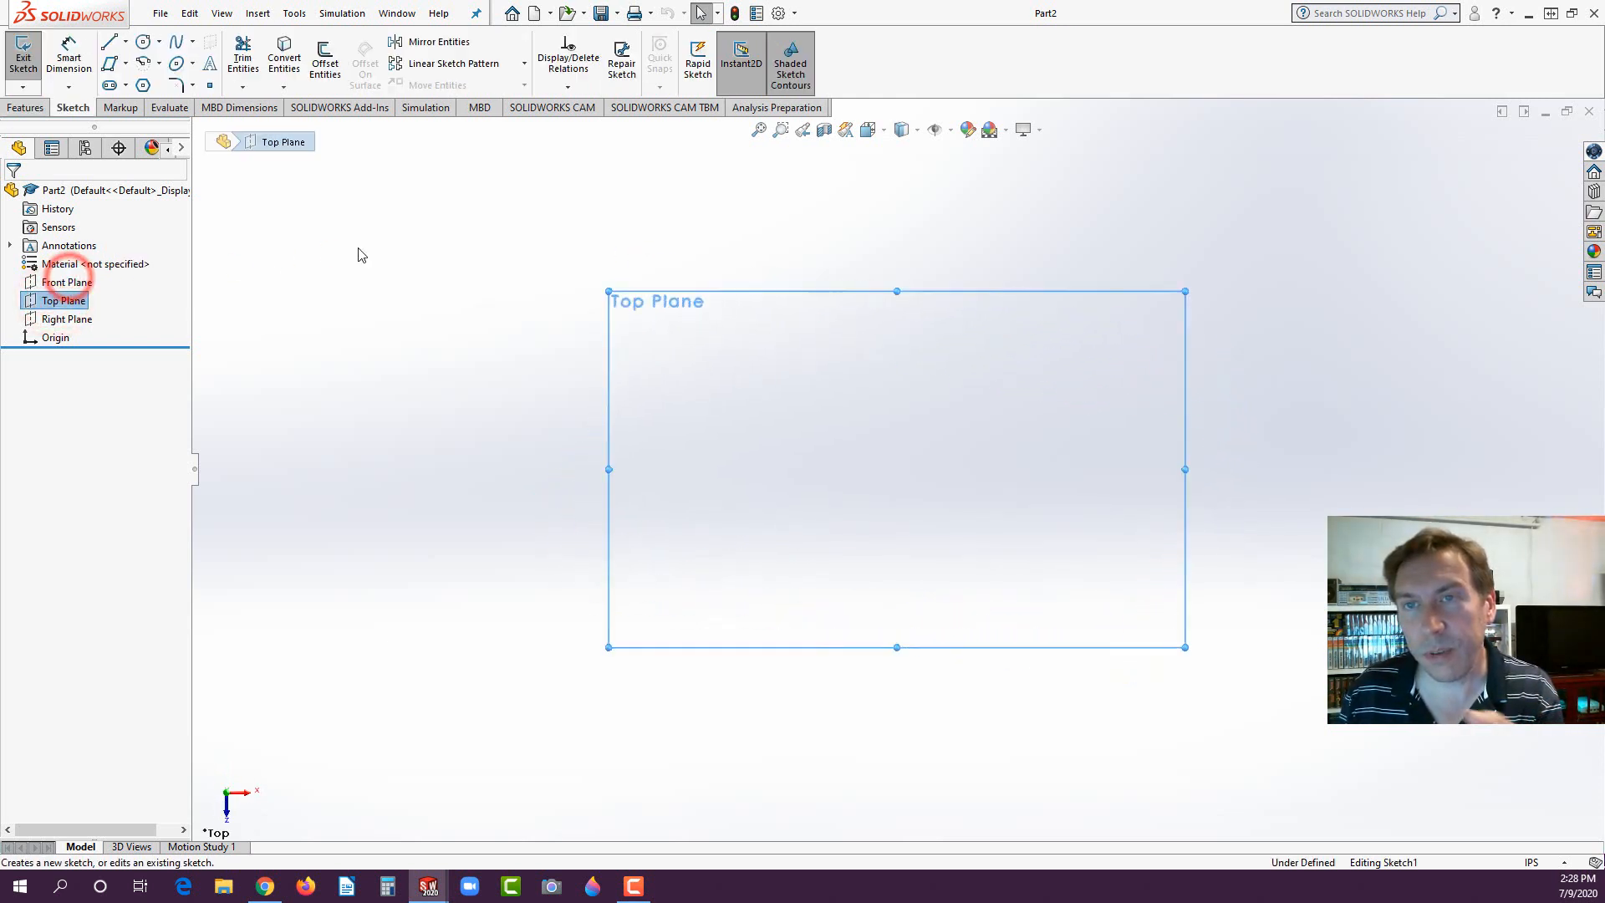
click(143, 41)
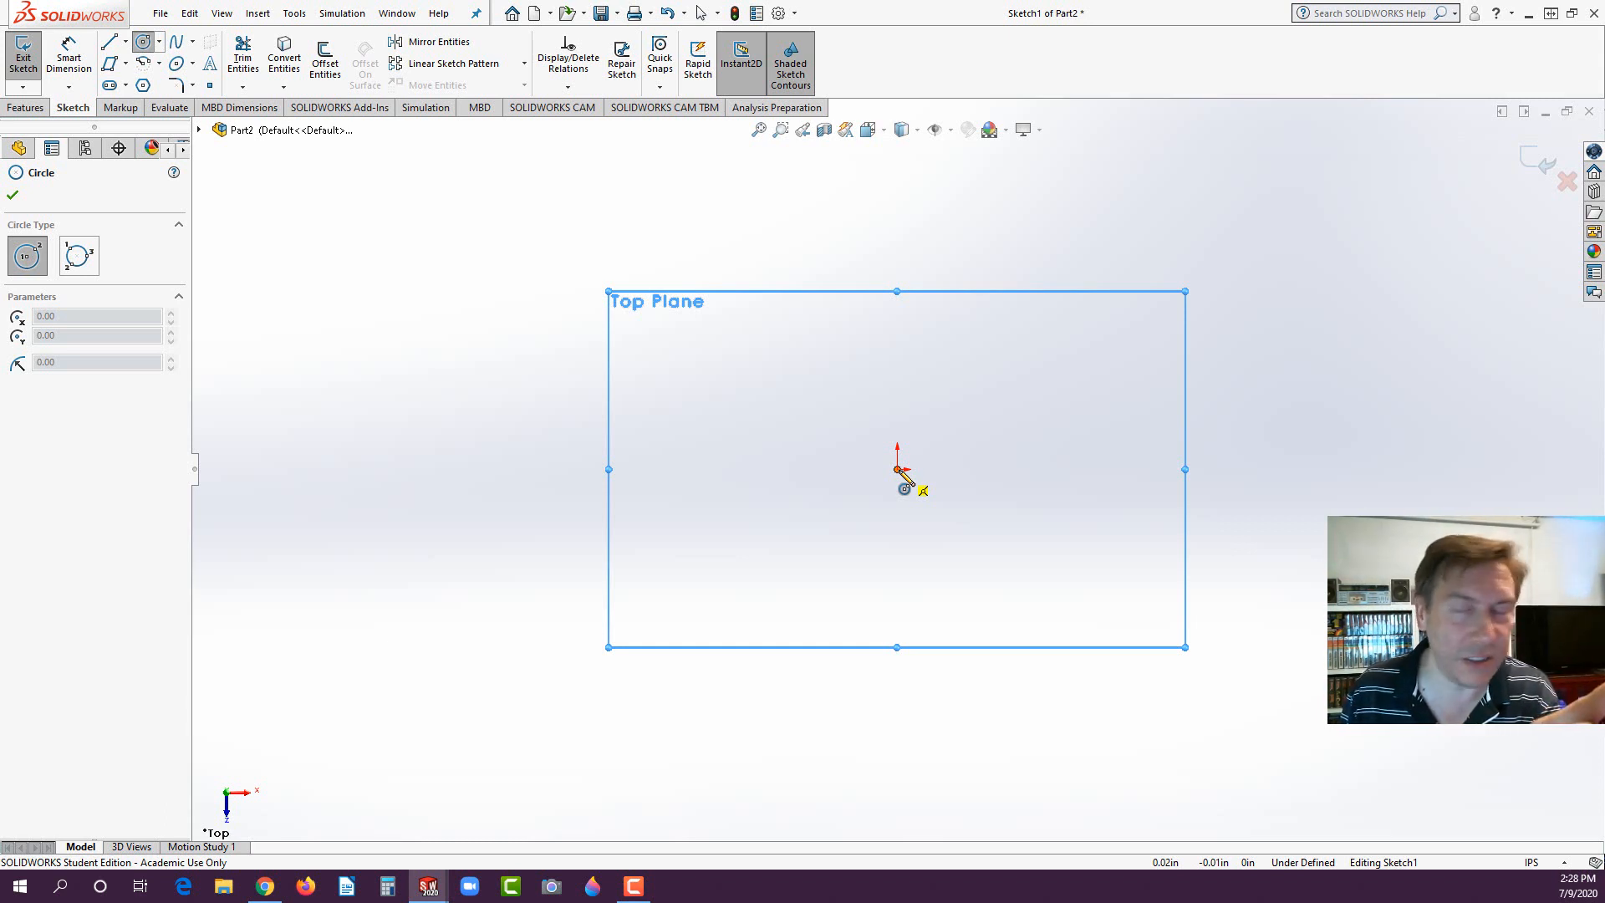
click(899, 470)
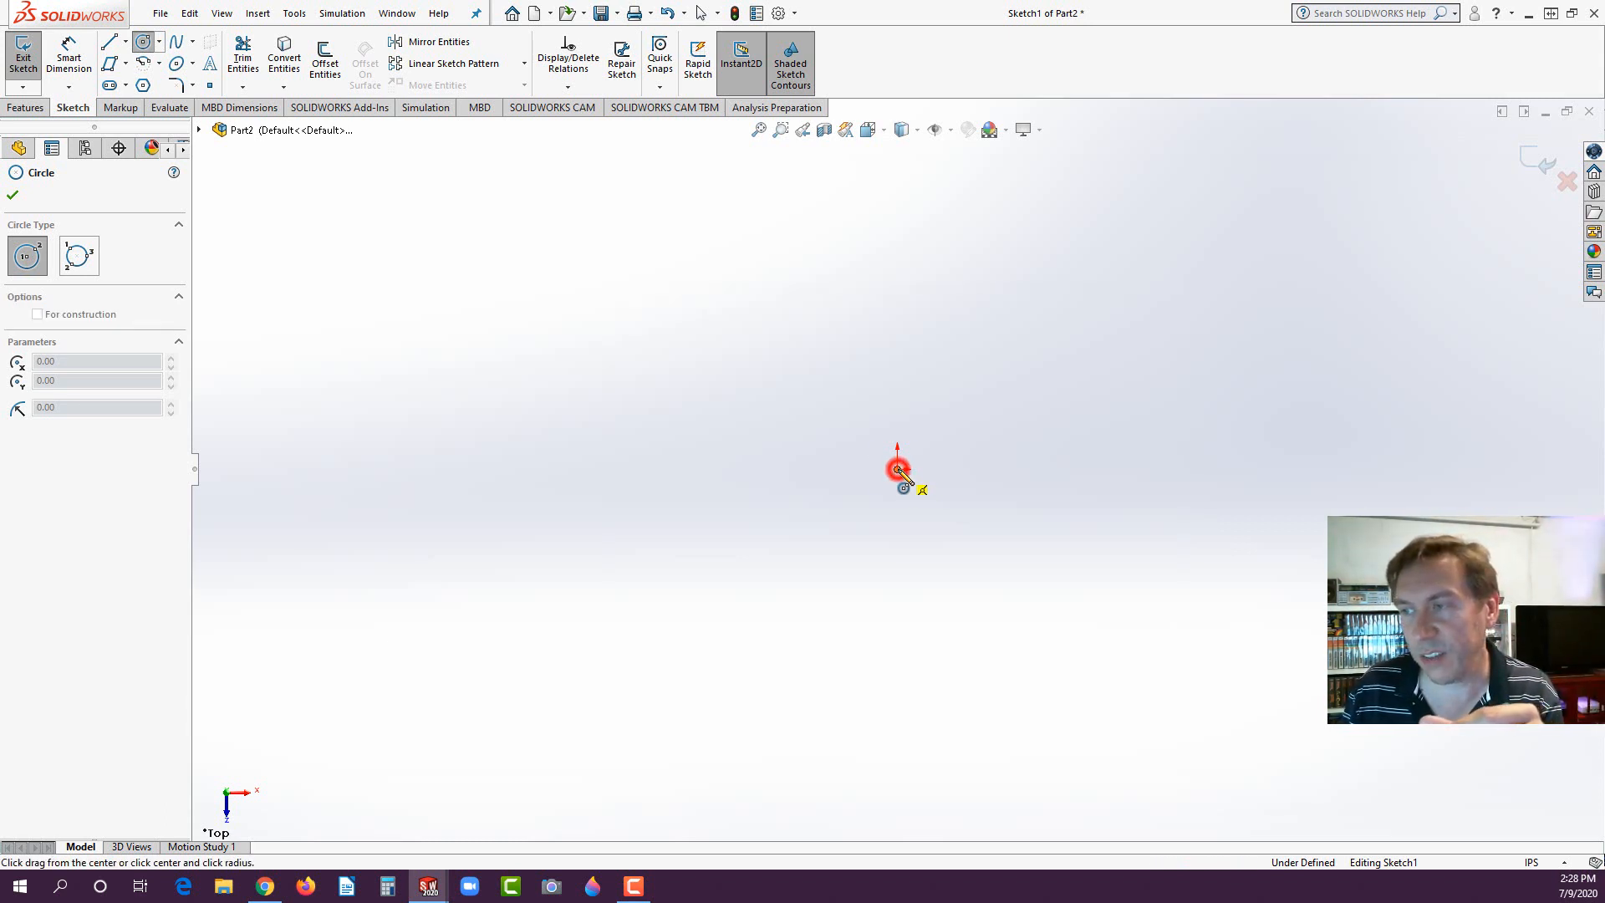
click(998, 418)
- Dimension the circle's diameter to 1.90 in
click(69, 58)
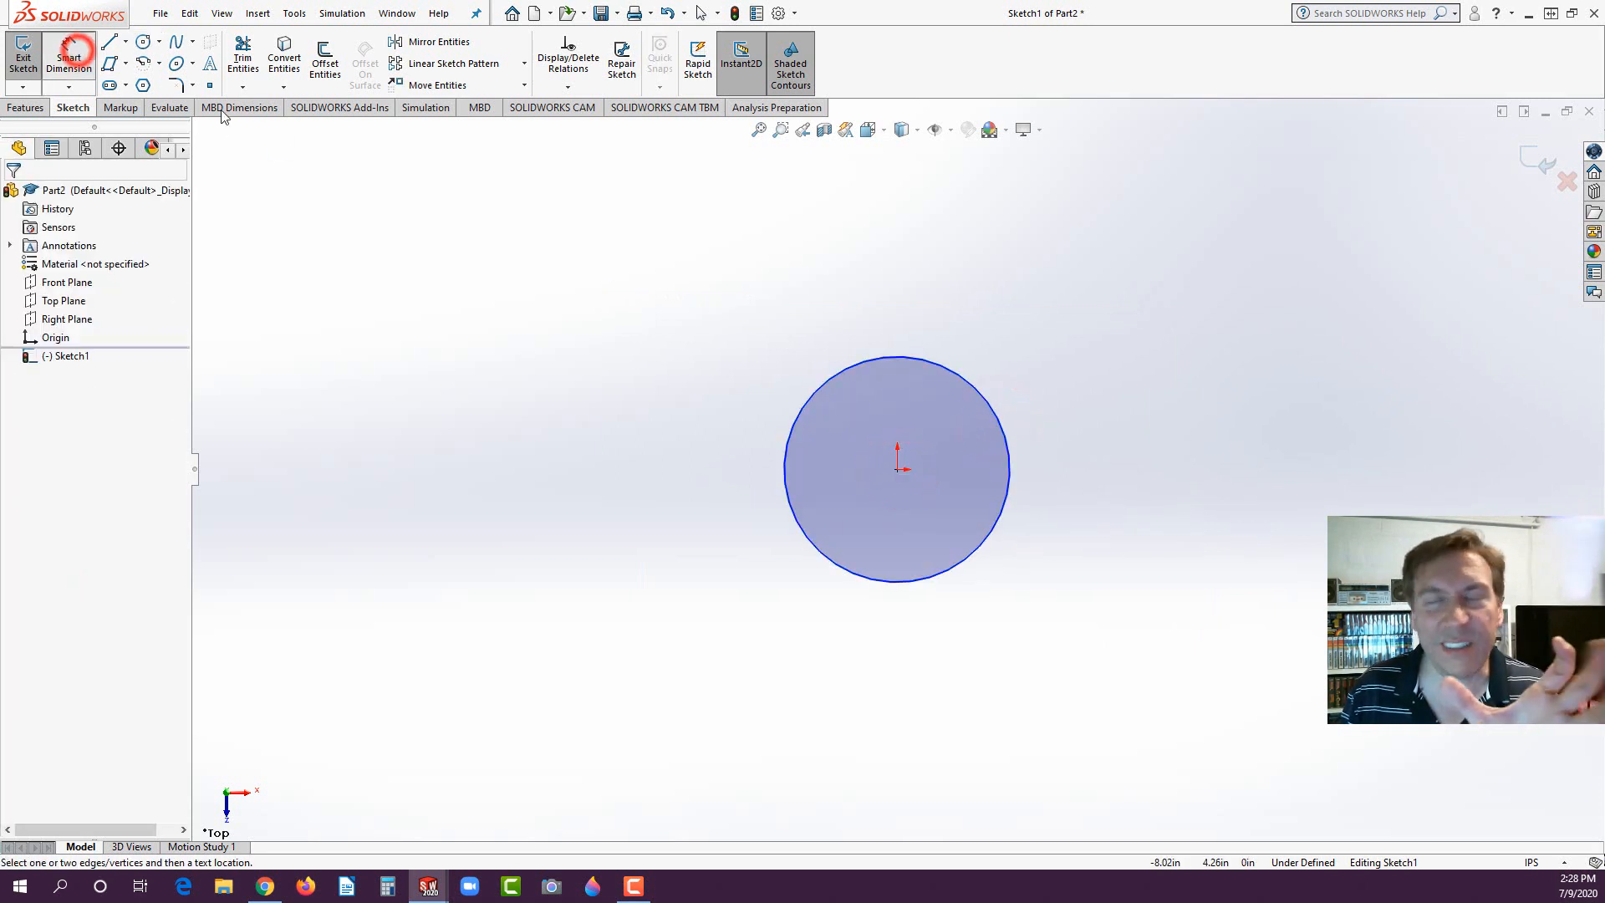
click(908, 359)
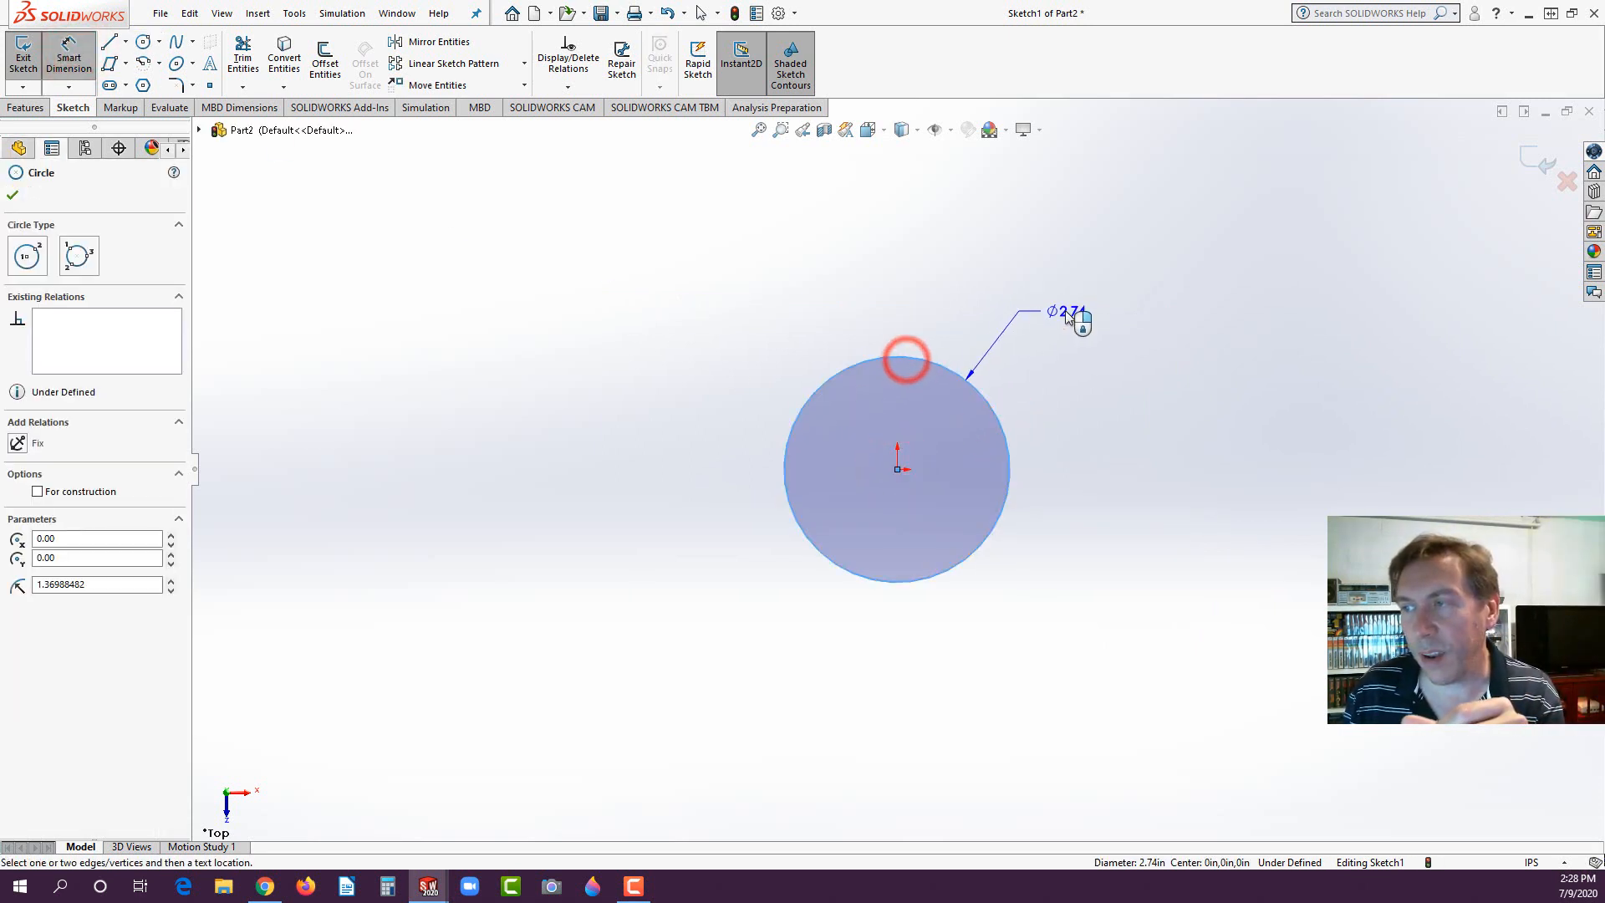
click(1067, 311)
text(1.9)
key(Return)
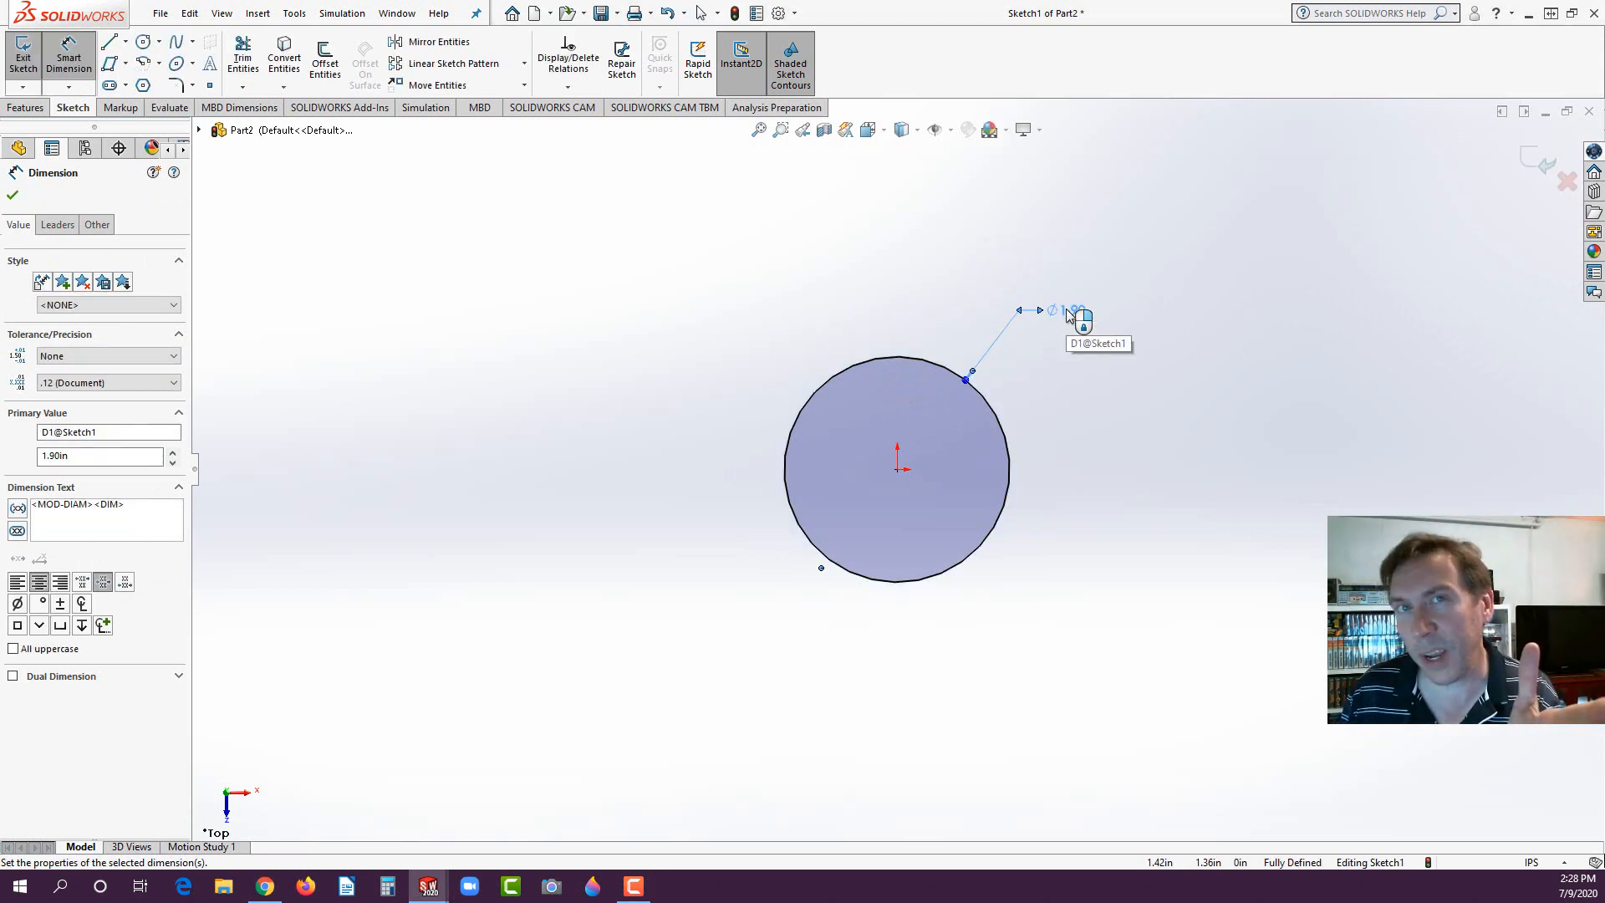
- Extrude the 1.90 in circle to a blind depth of 0.10 in
click(28, 108)
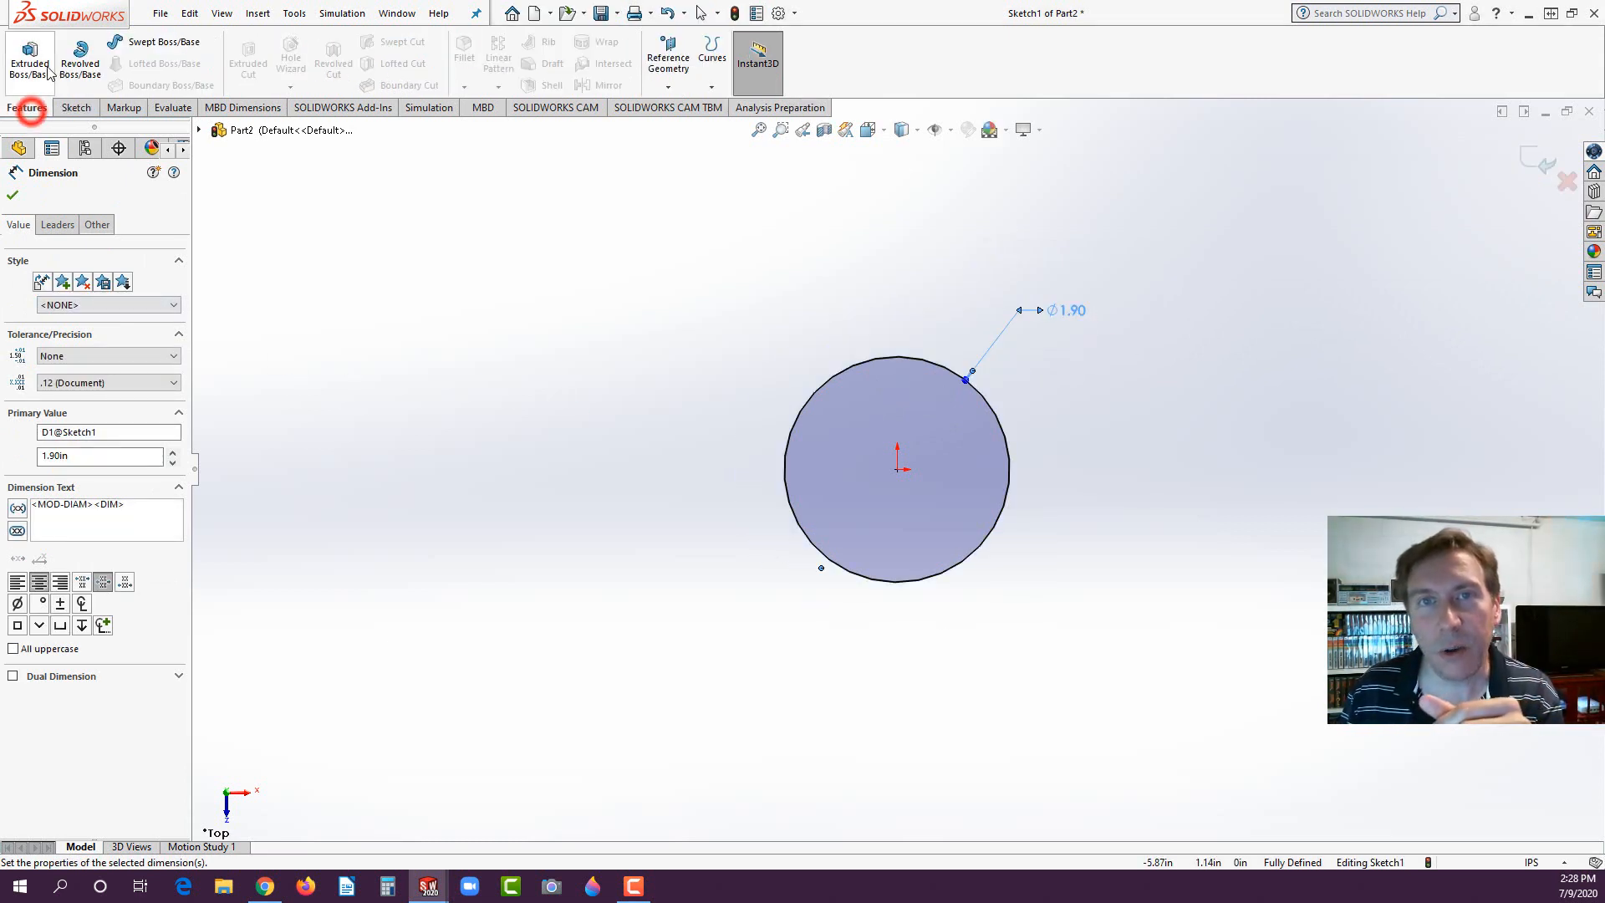
click(30, 61)
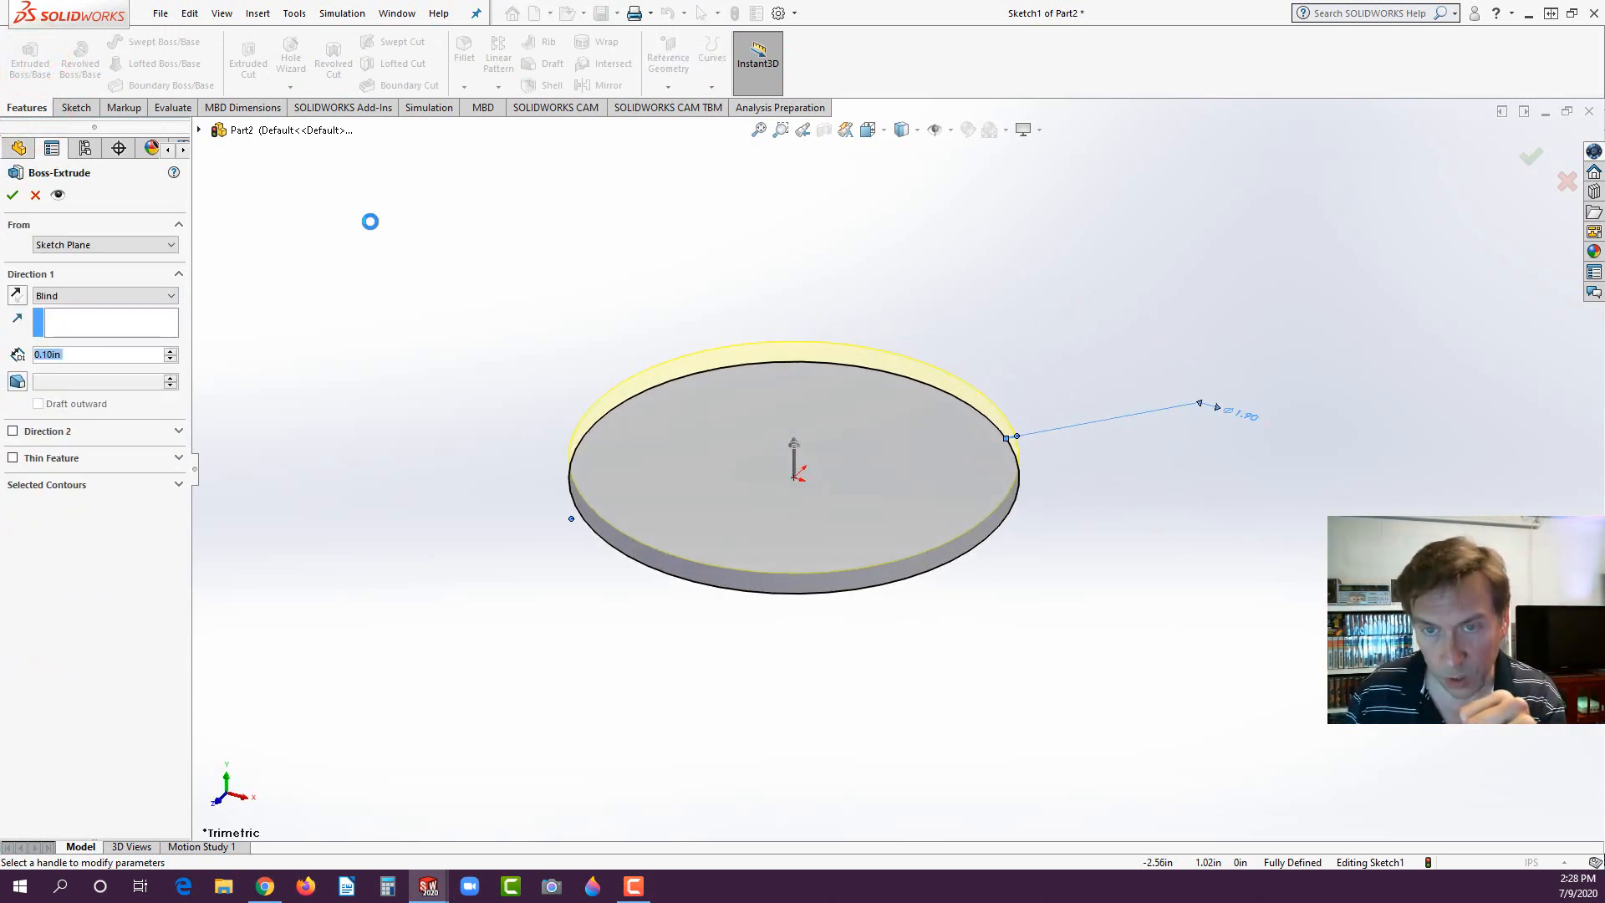
key(Return)
click(408, 266)
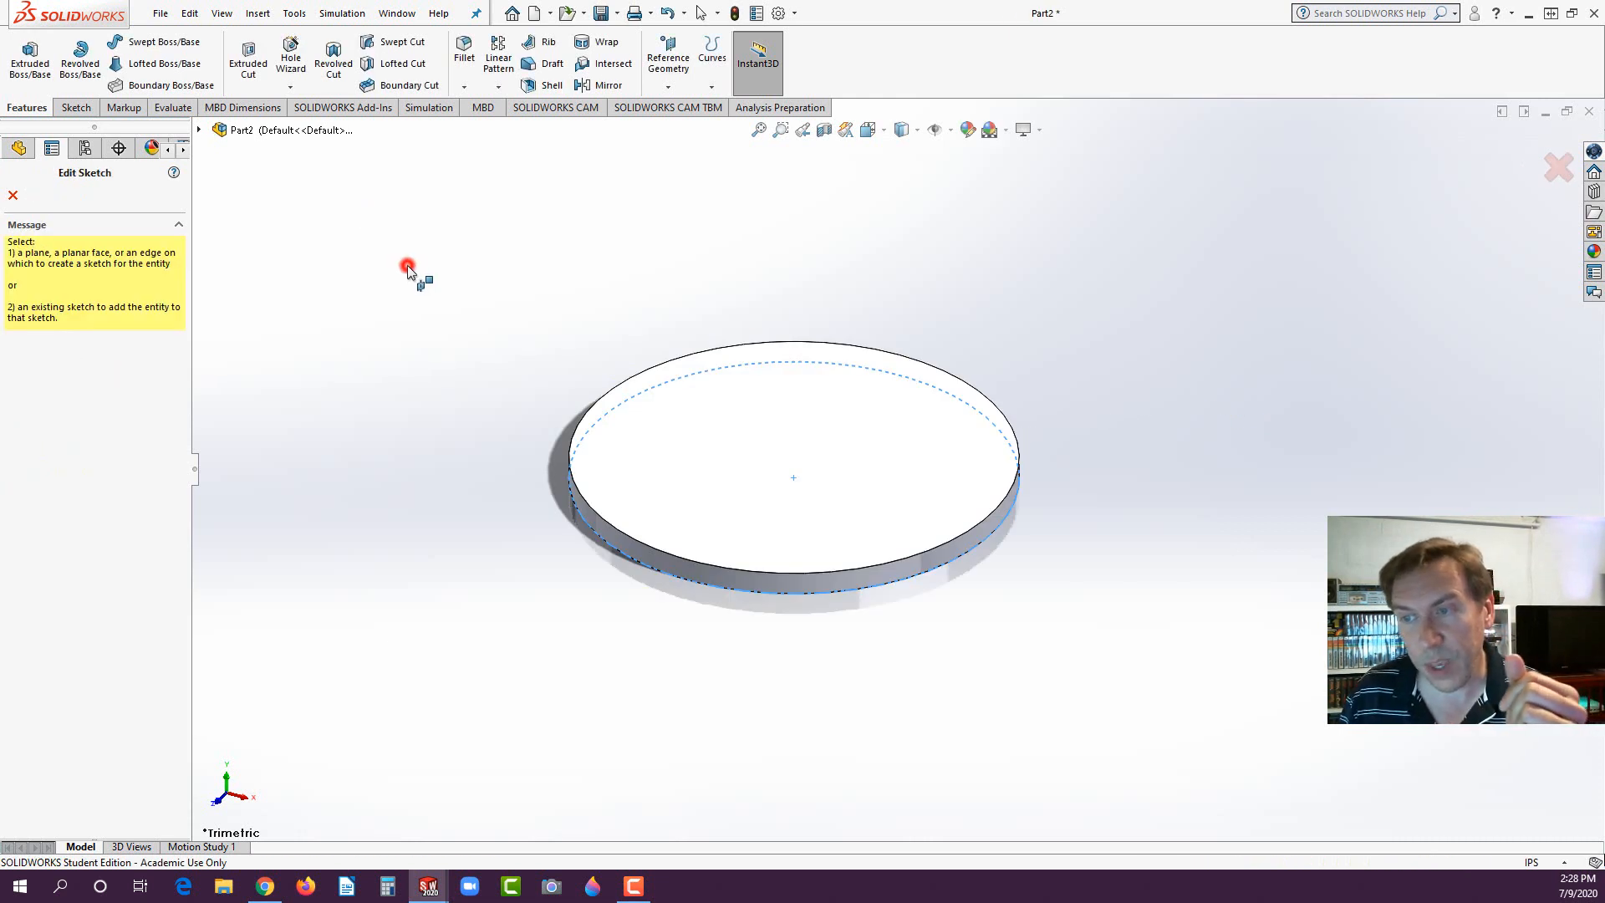
click(12, 194)
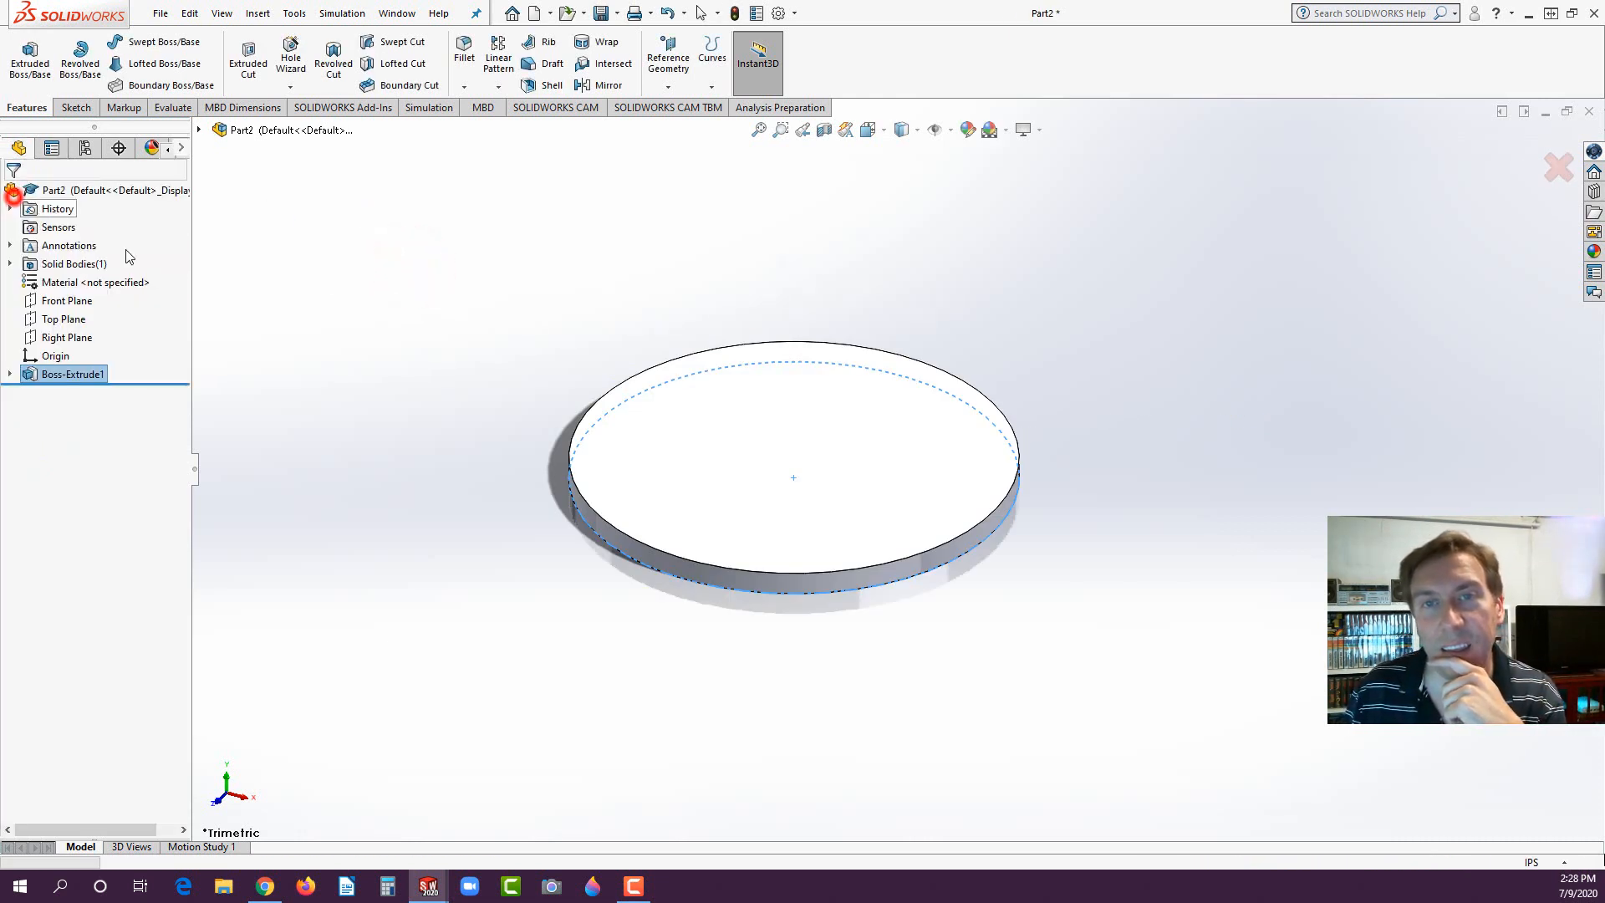
click(393, 286)
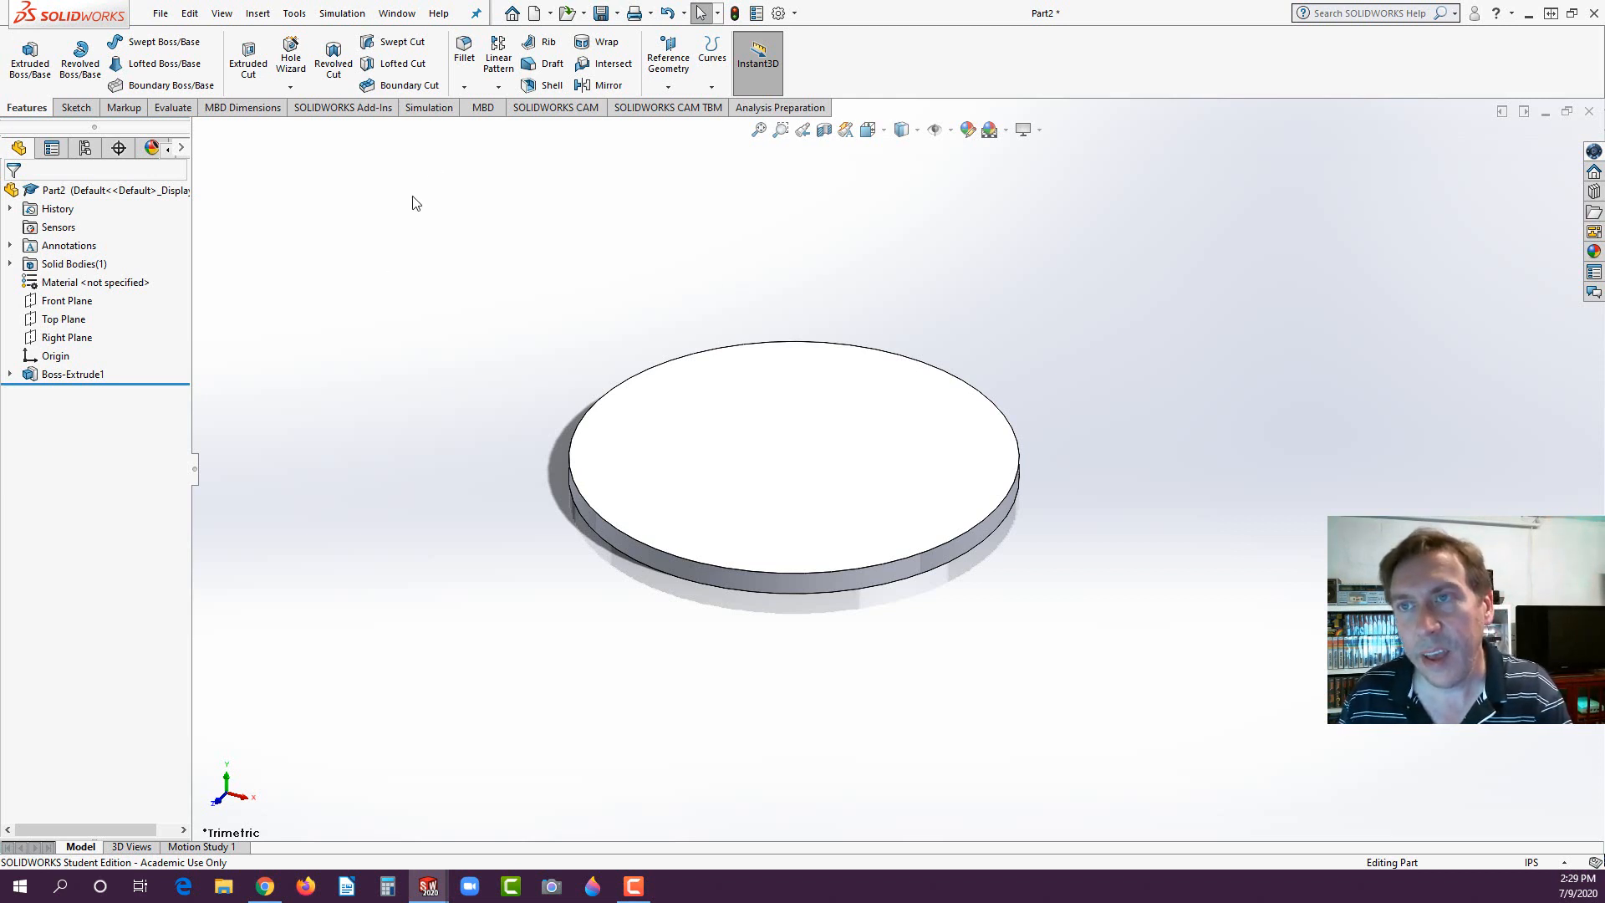
- Fillet the disc's top outer edge with a 0.10 in radius
click(464, 50)
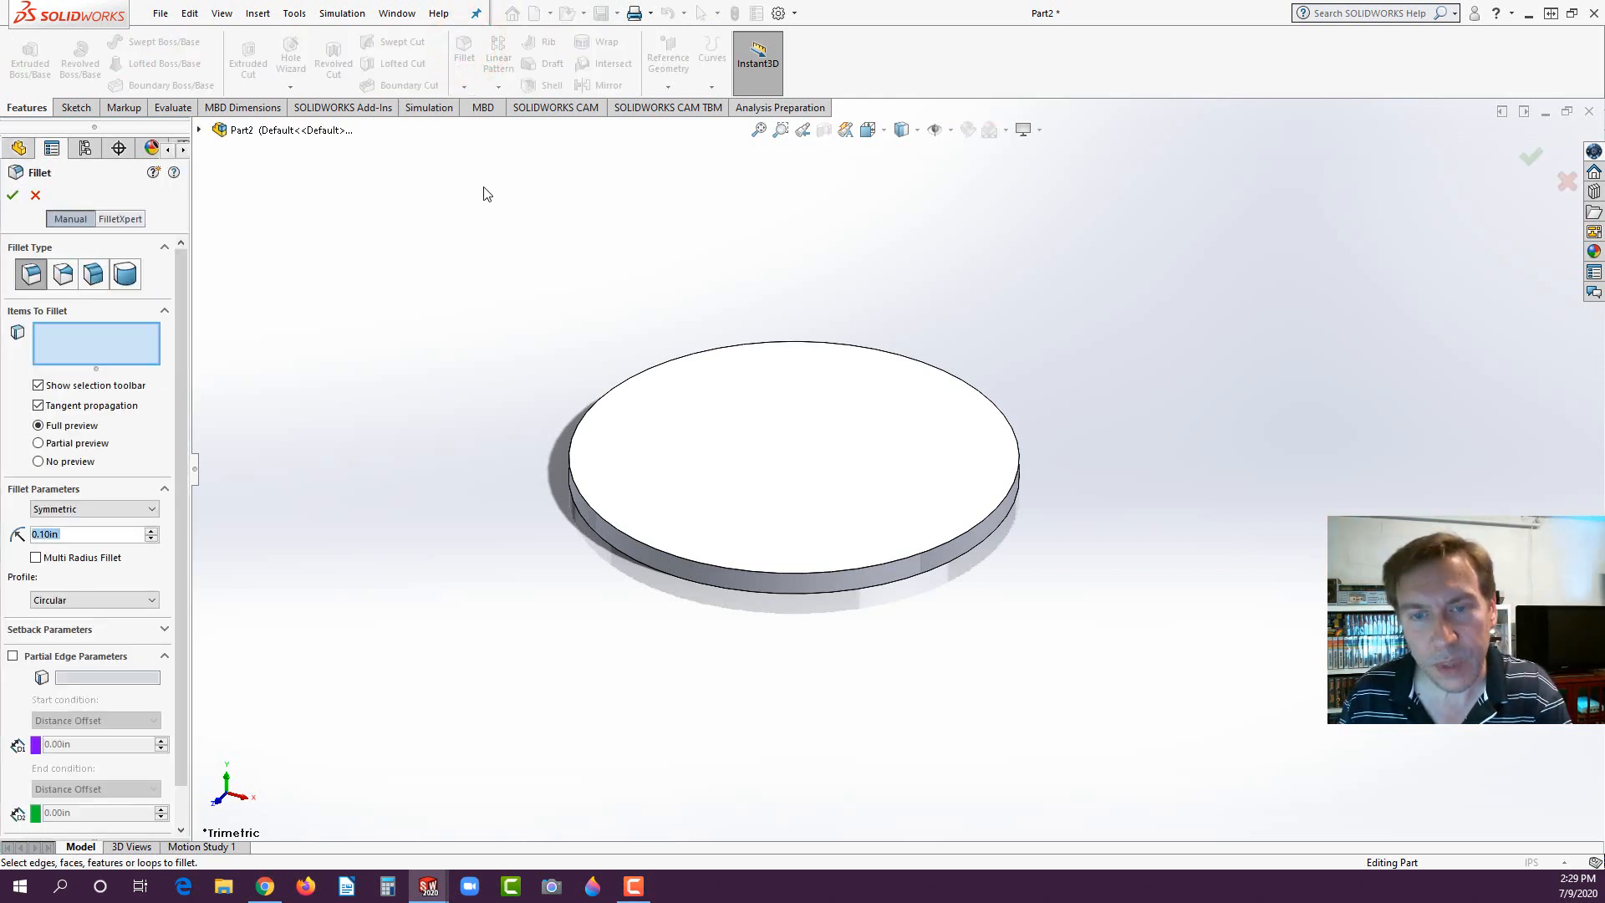
click(593, 511)
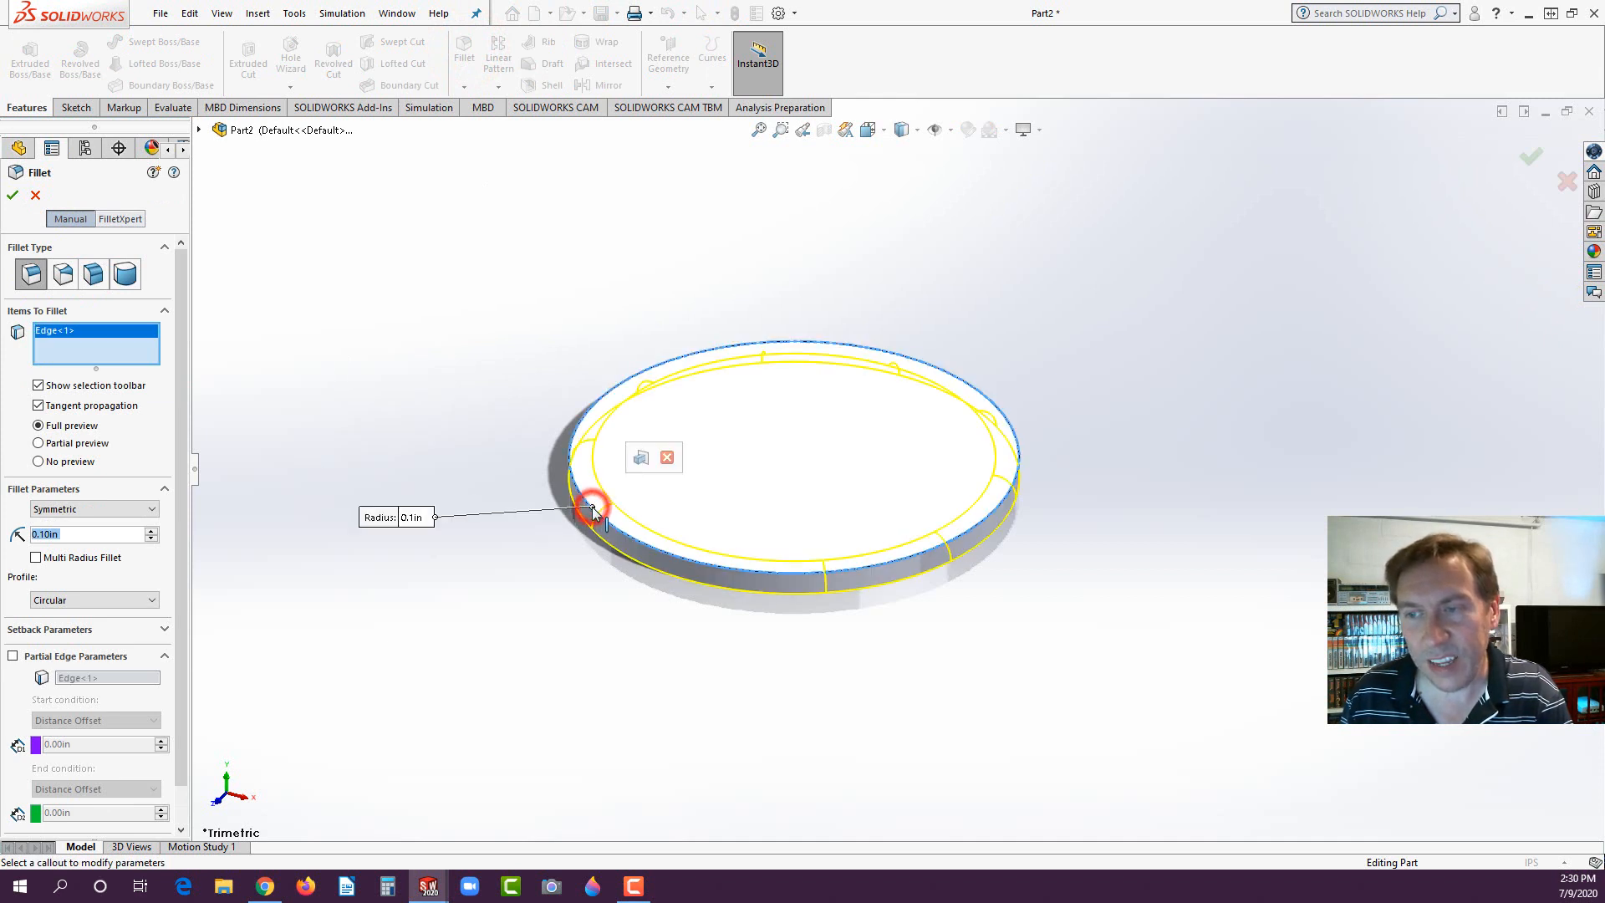
click(13, 195)
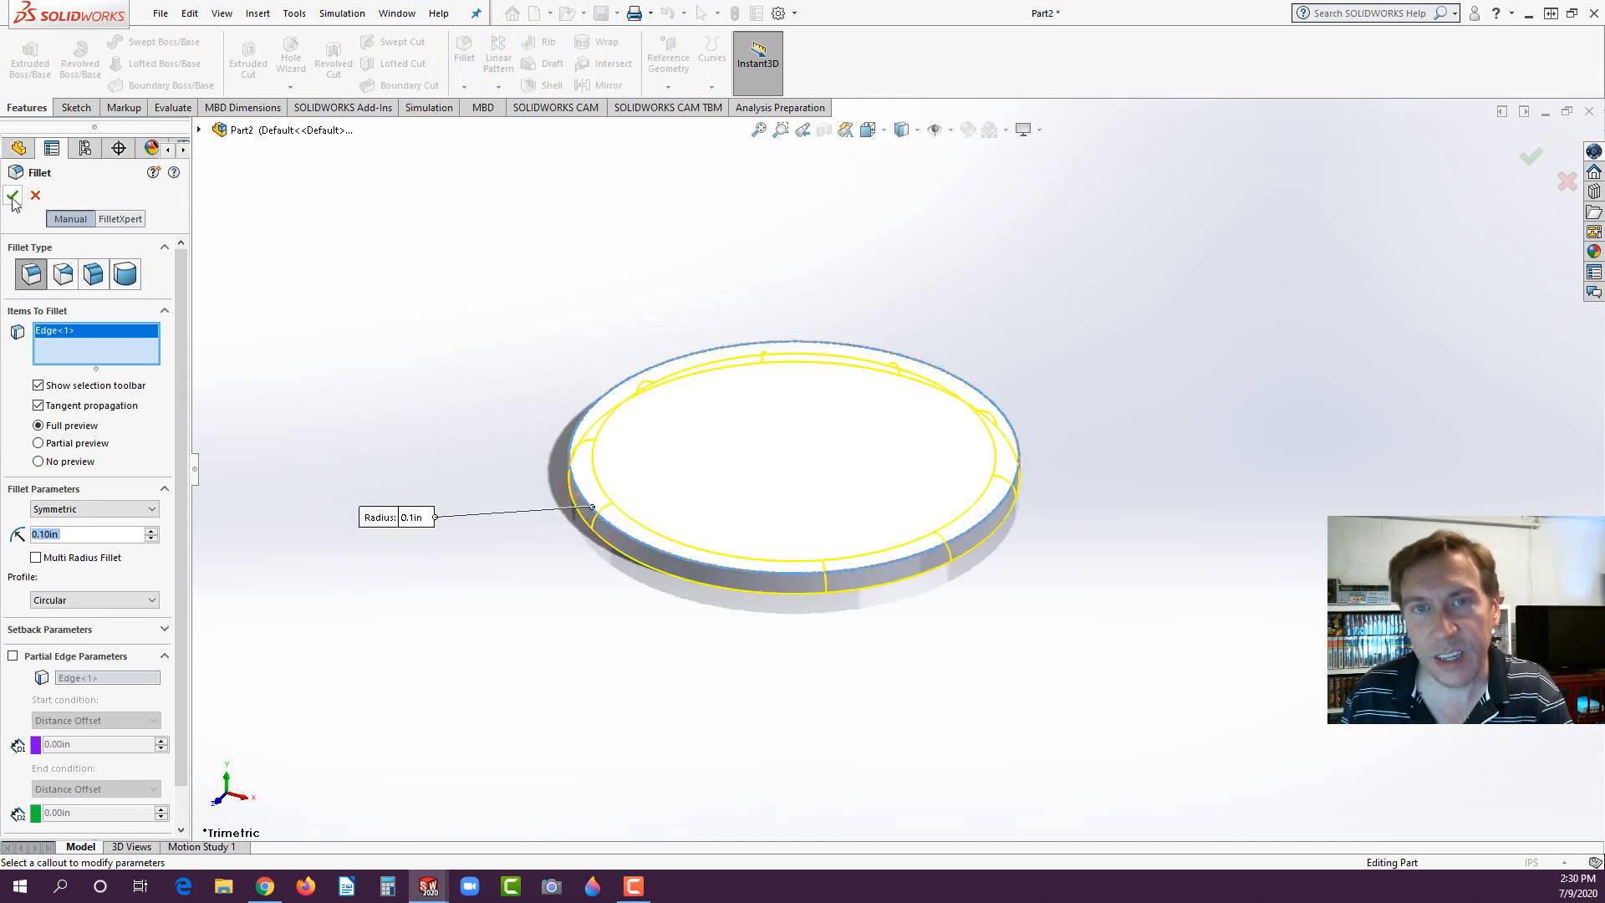
click(451, 308)
- Sketch a circle about 1.74 in in diameter on the disc's flat underside, centred on the origin
middle_drag(542, 624, 505, 276)
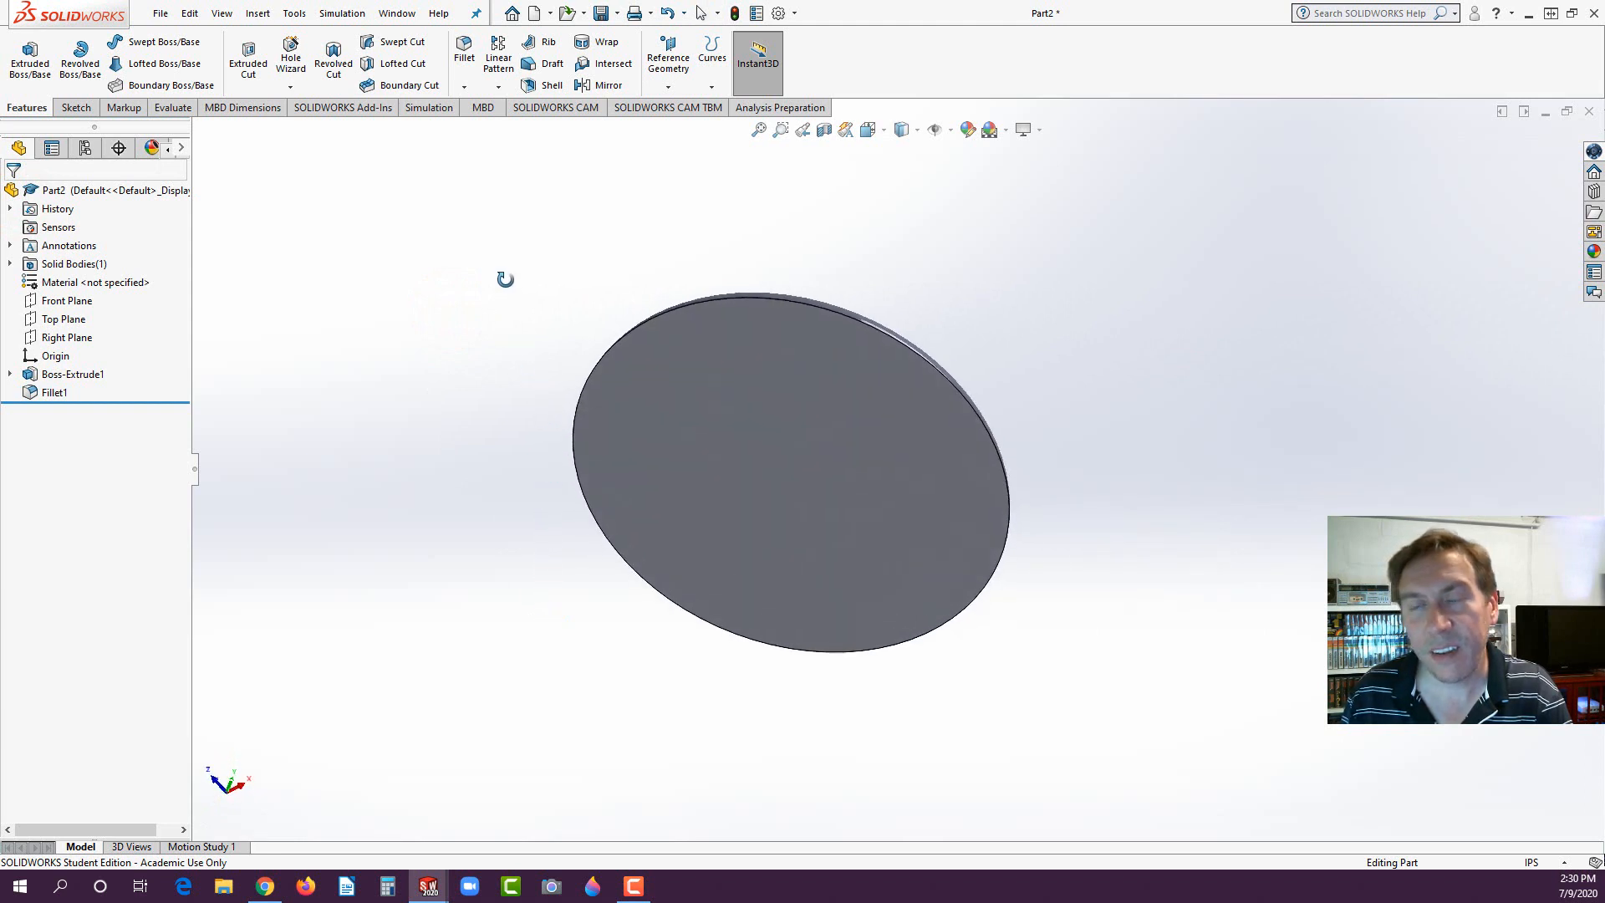
click(799, 468)
click(866, 418)
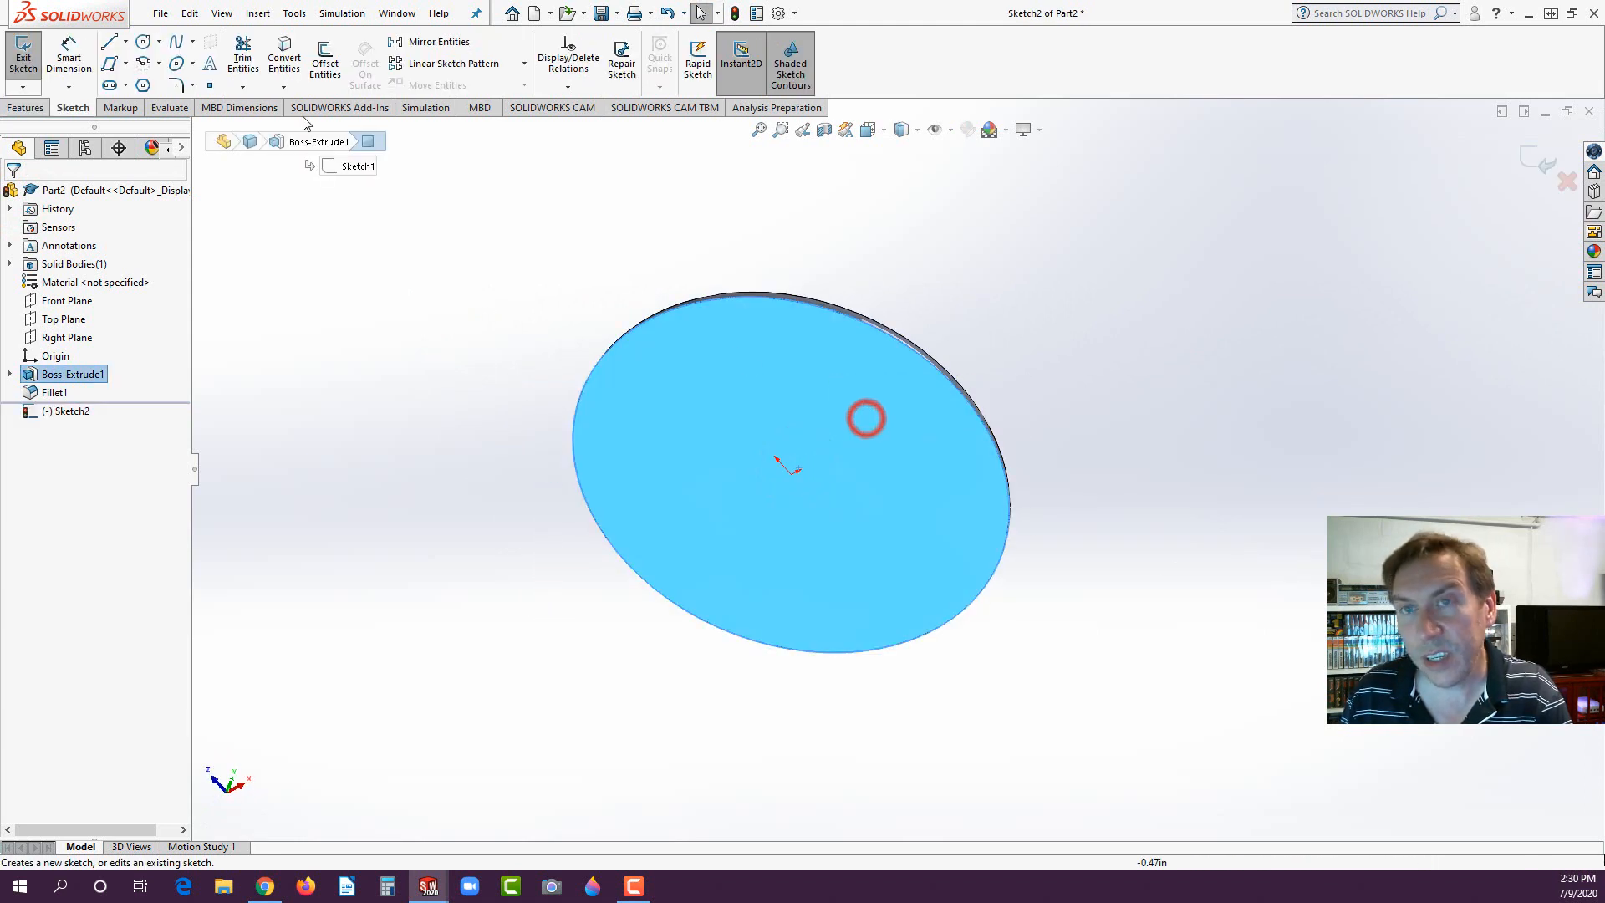
click(147, 41)
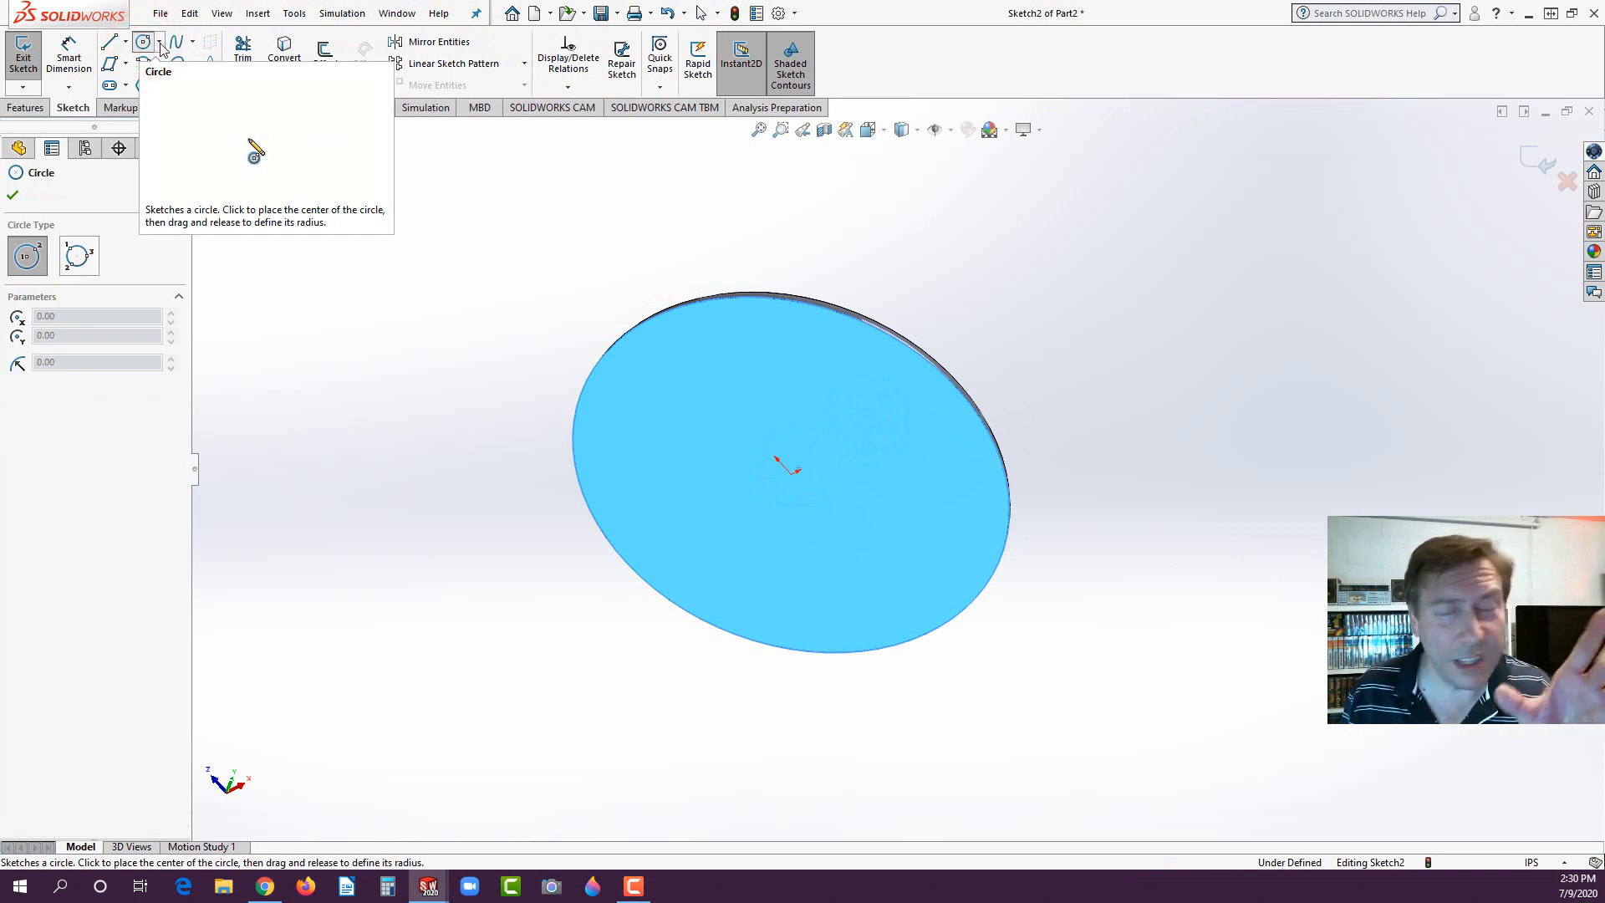
click(791, 474)
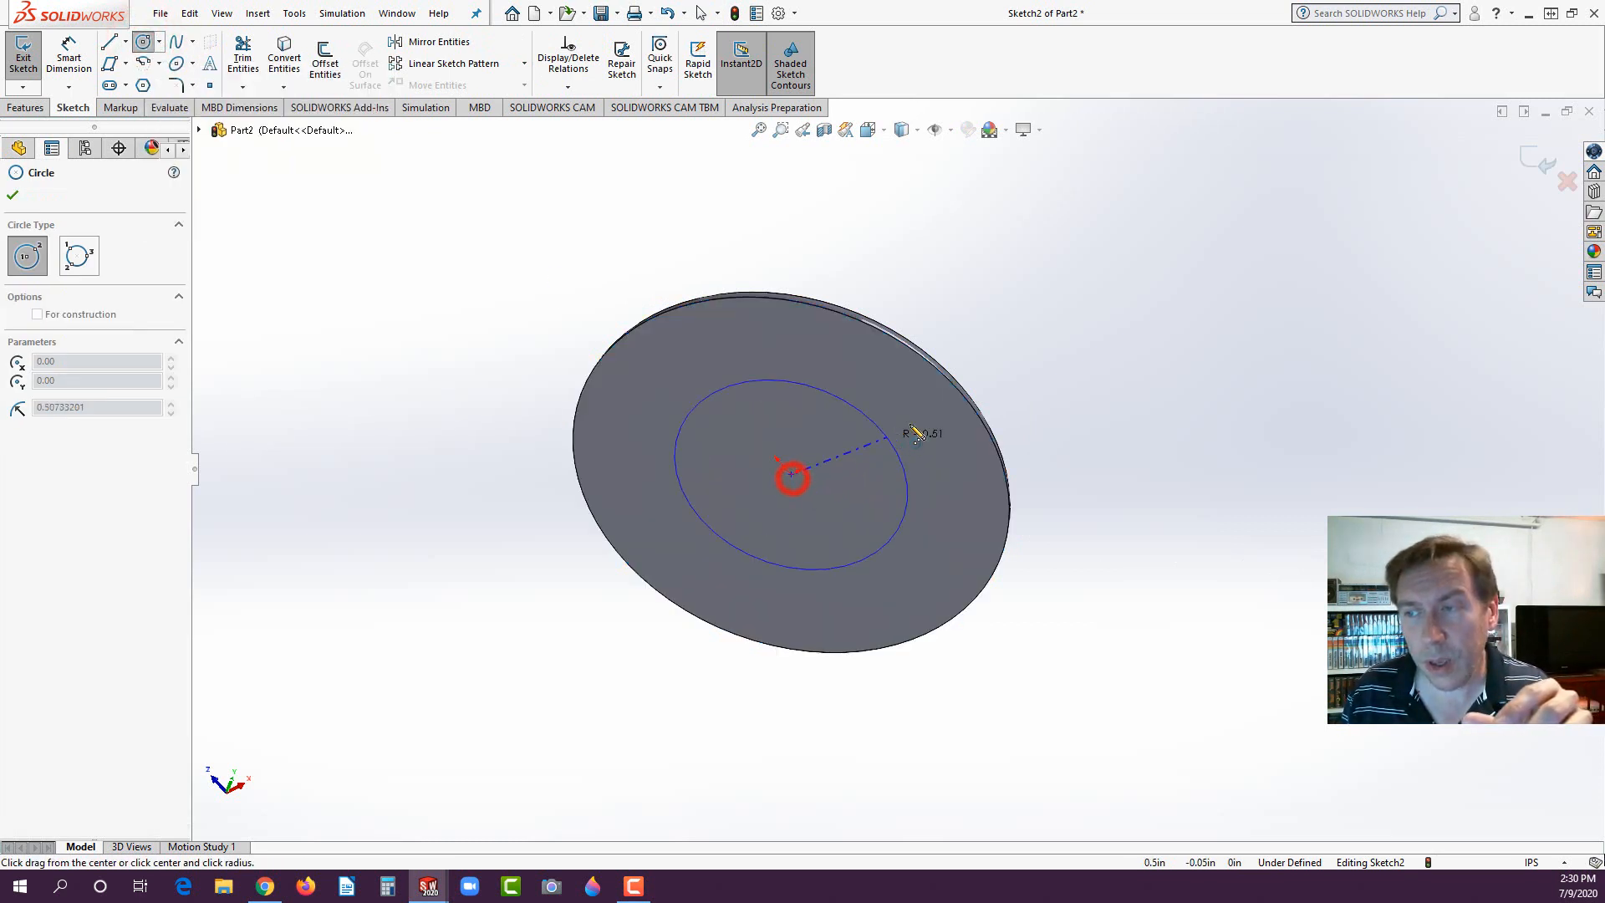
click(936, 383)
- Dimension the underside circle's diameter to 1.80 in
click(70, 56)
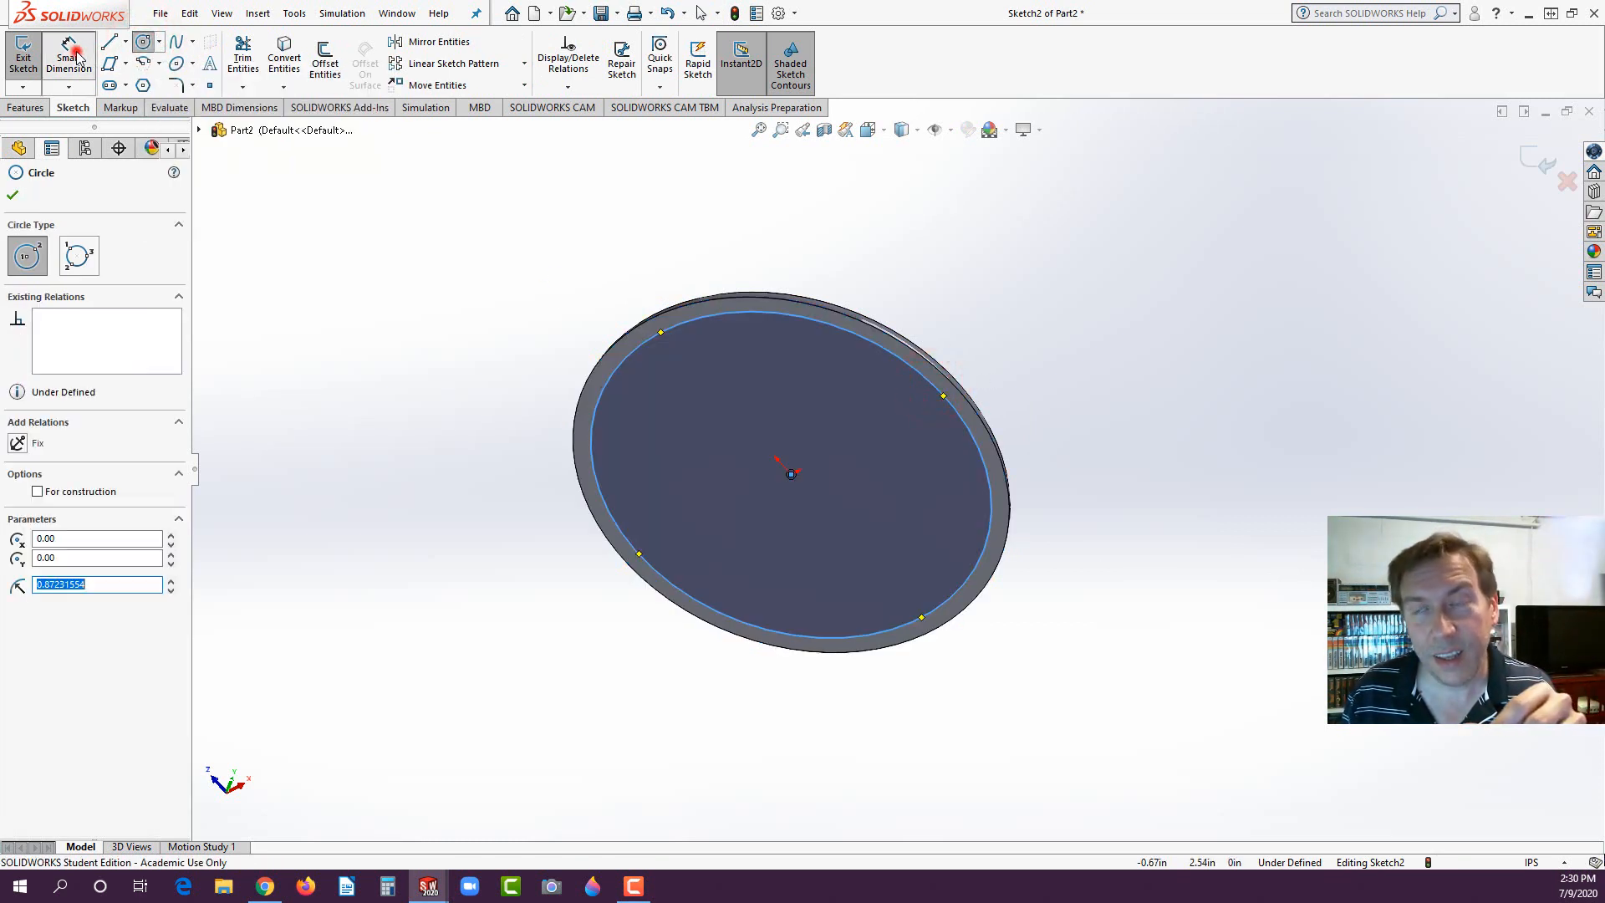
click(945, 398)
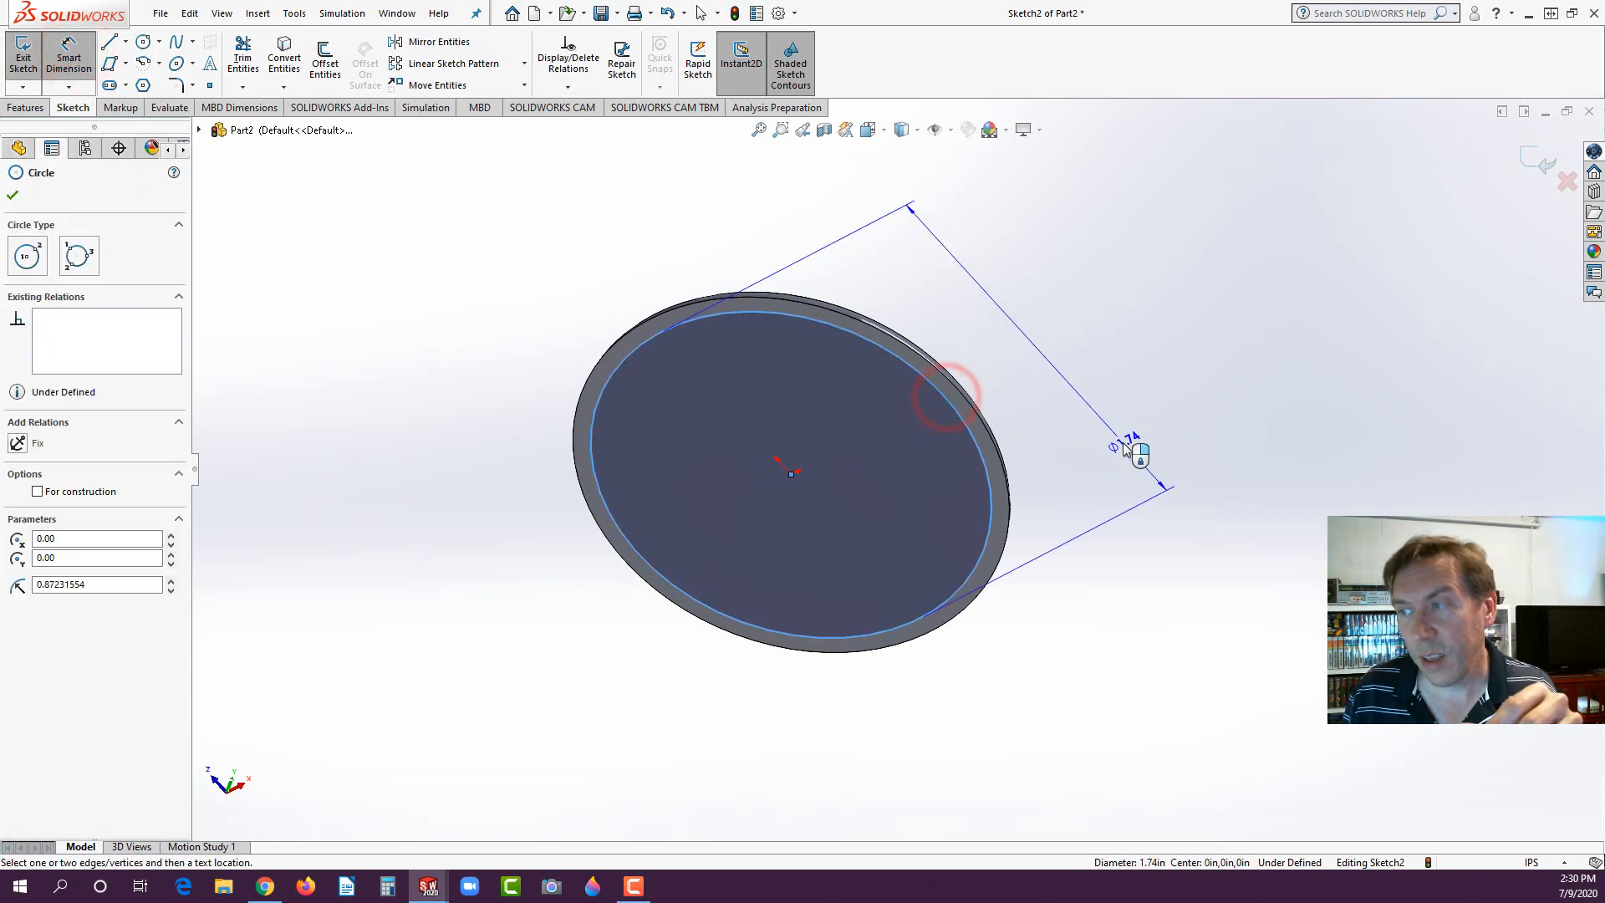
click(1186, 495)
text(1.8)
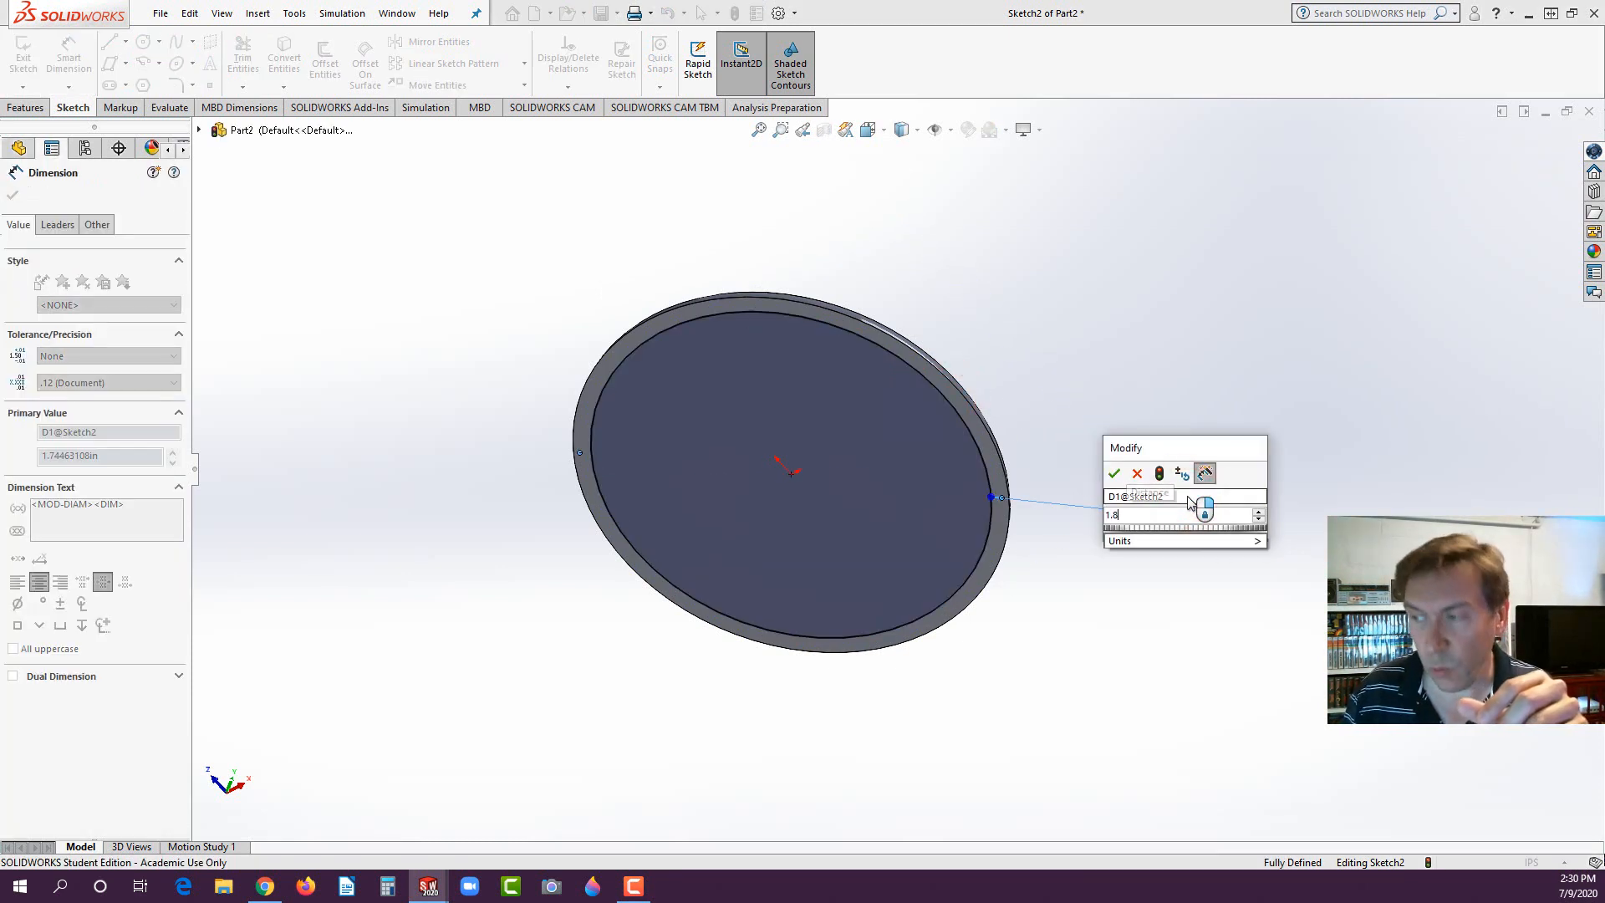
key(Return)
- Extrude the 1.80 in circle to a blind depth of 0.50 in away from the disc, merging the result
click(25, 108)
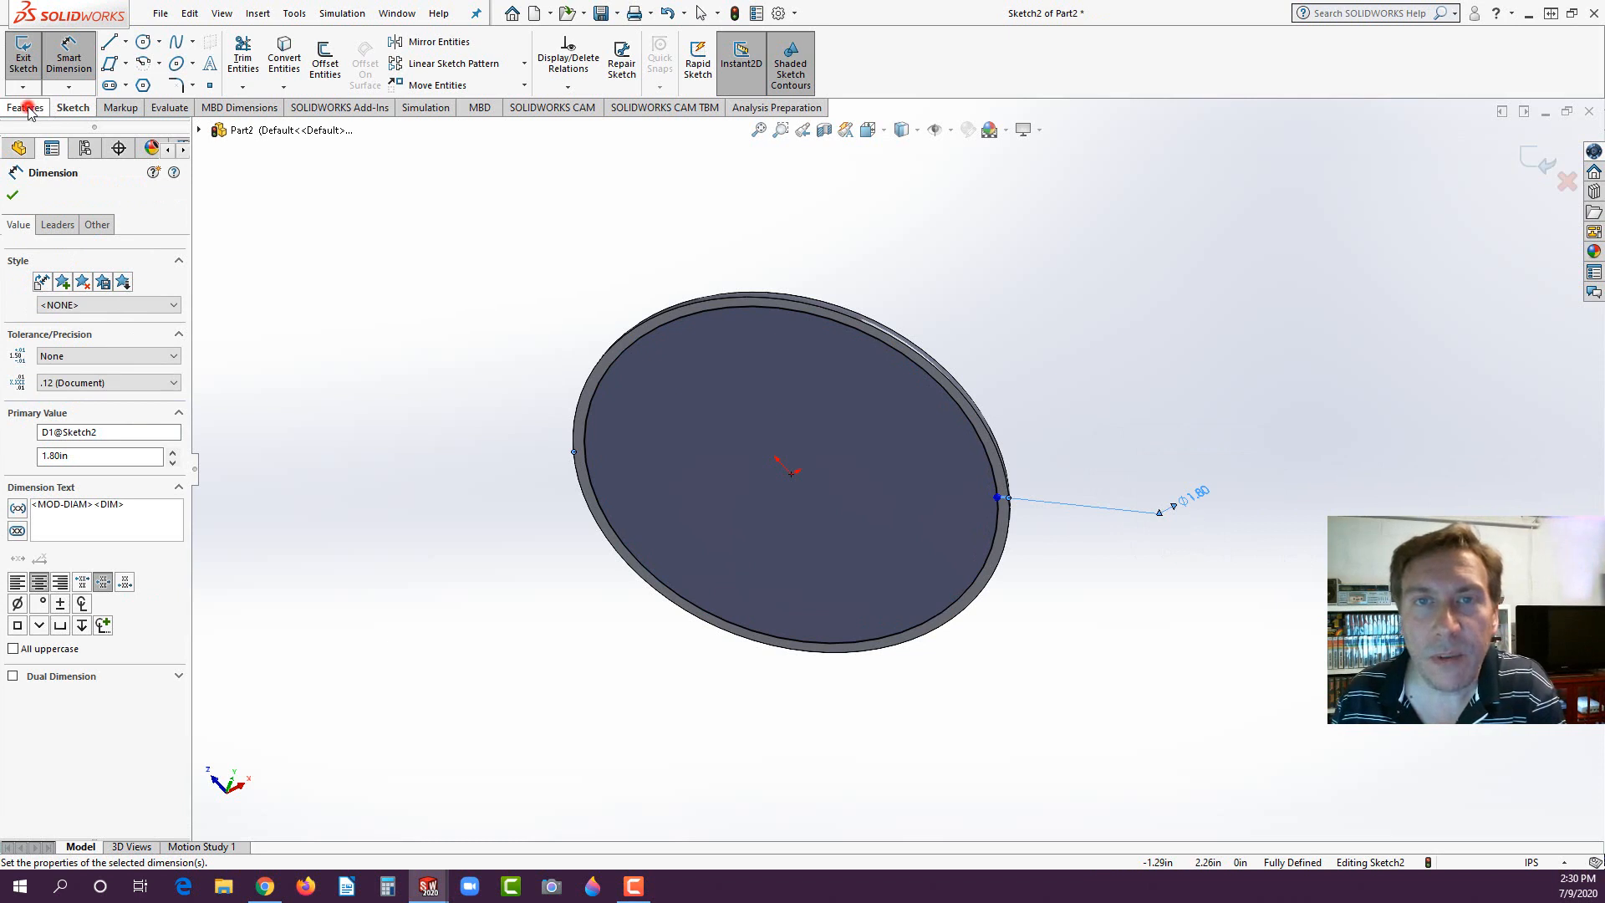
click(30, 58)
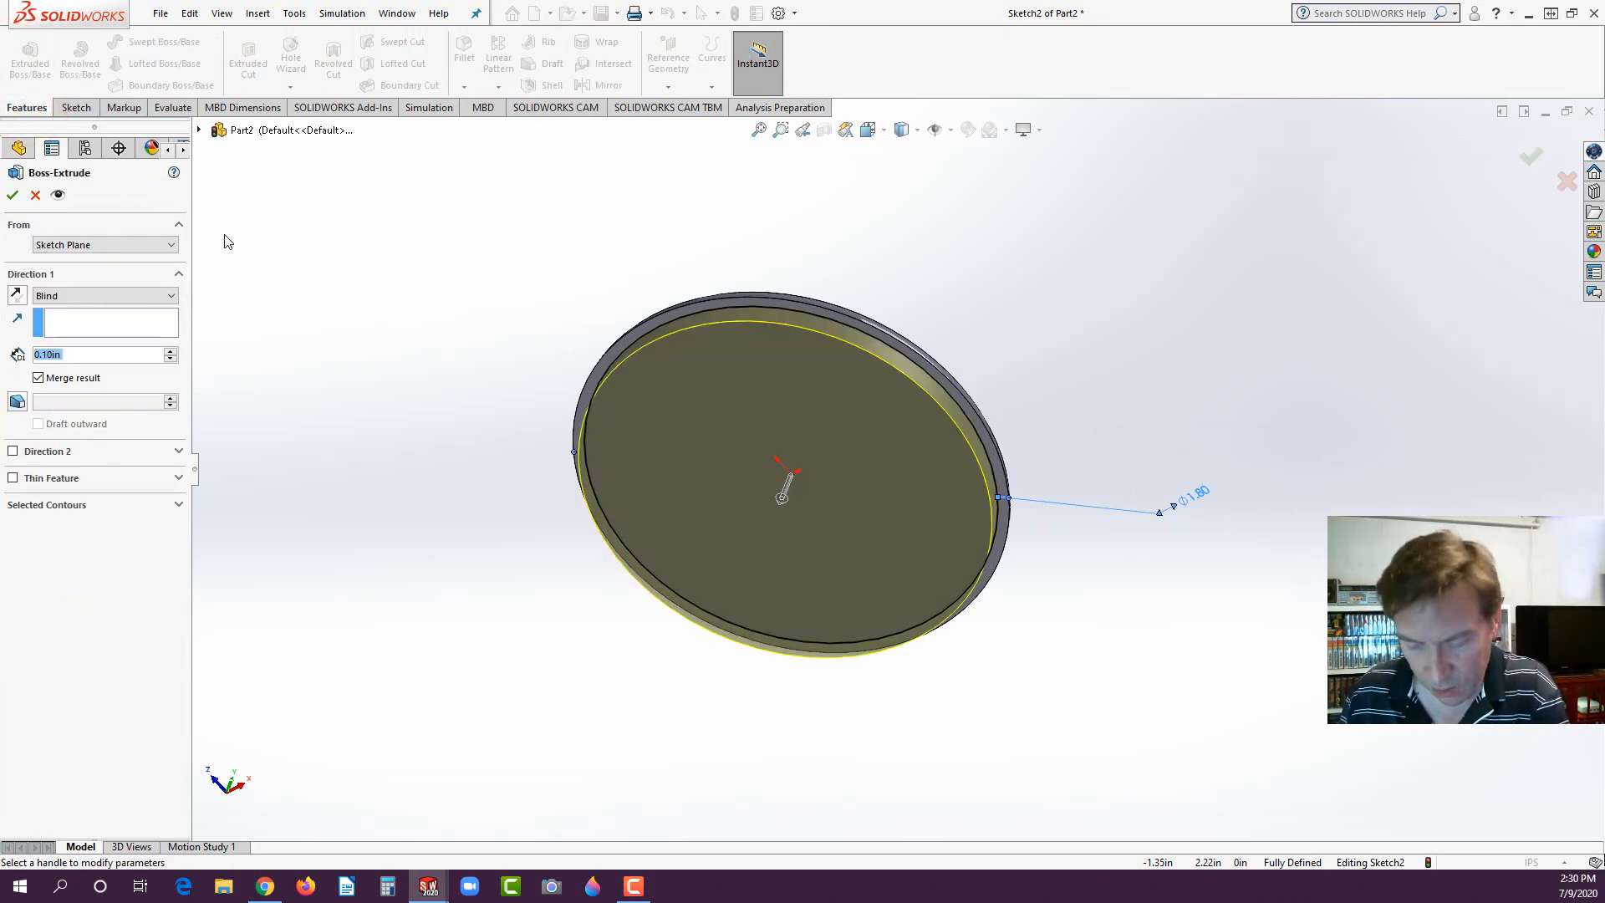
text(0.5)
key(Return)
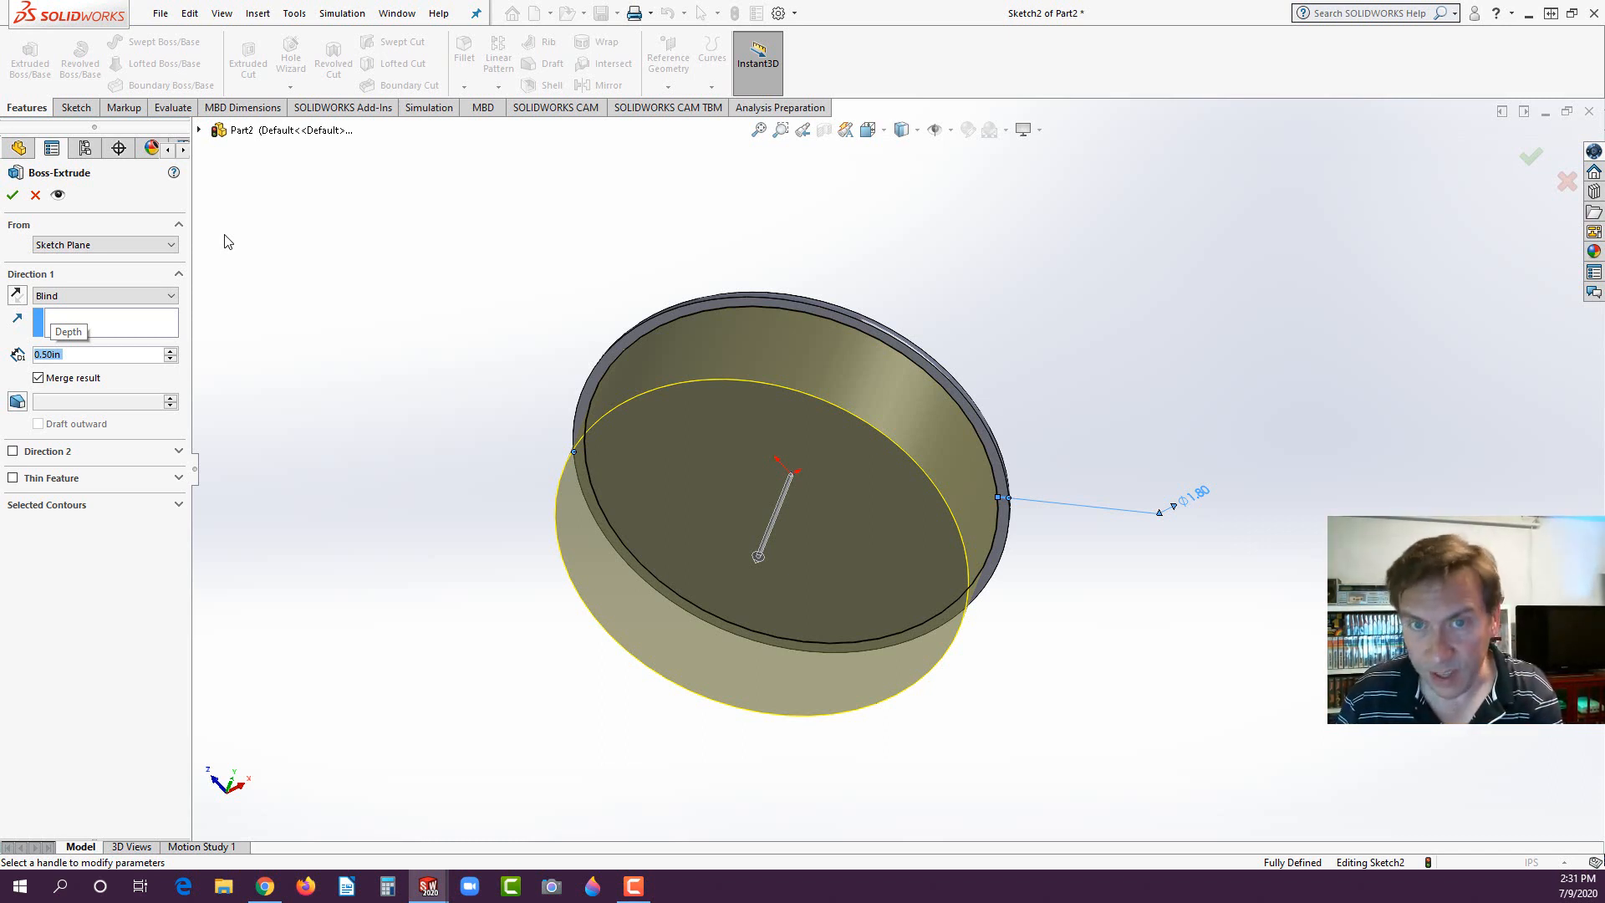
click(13, 195)
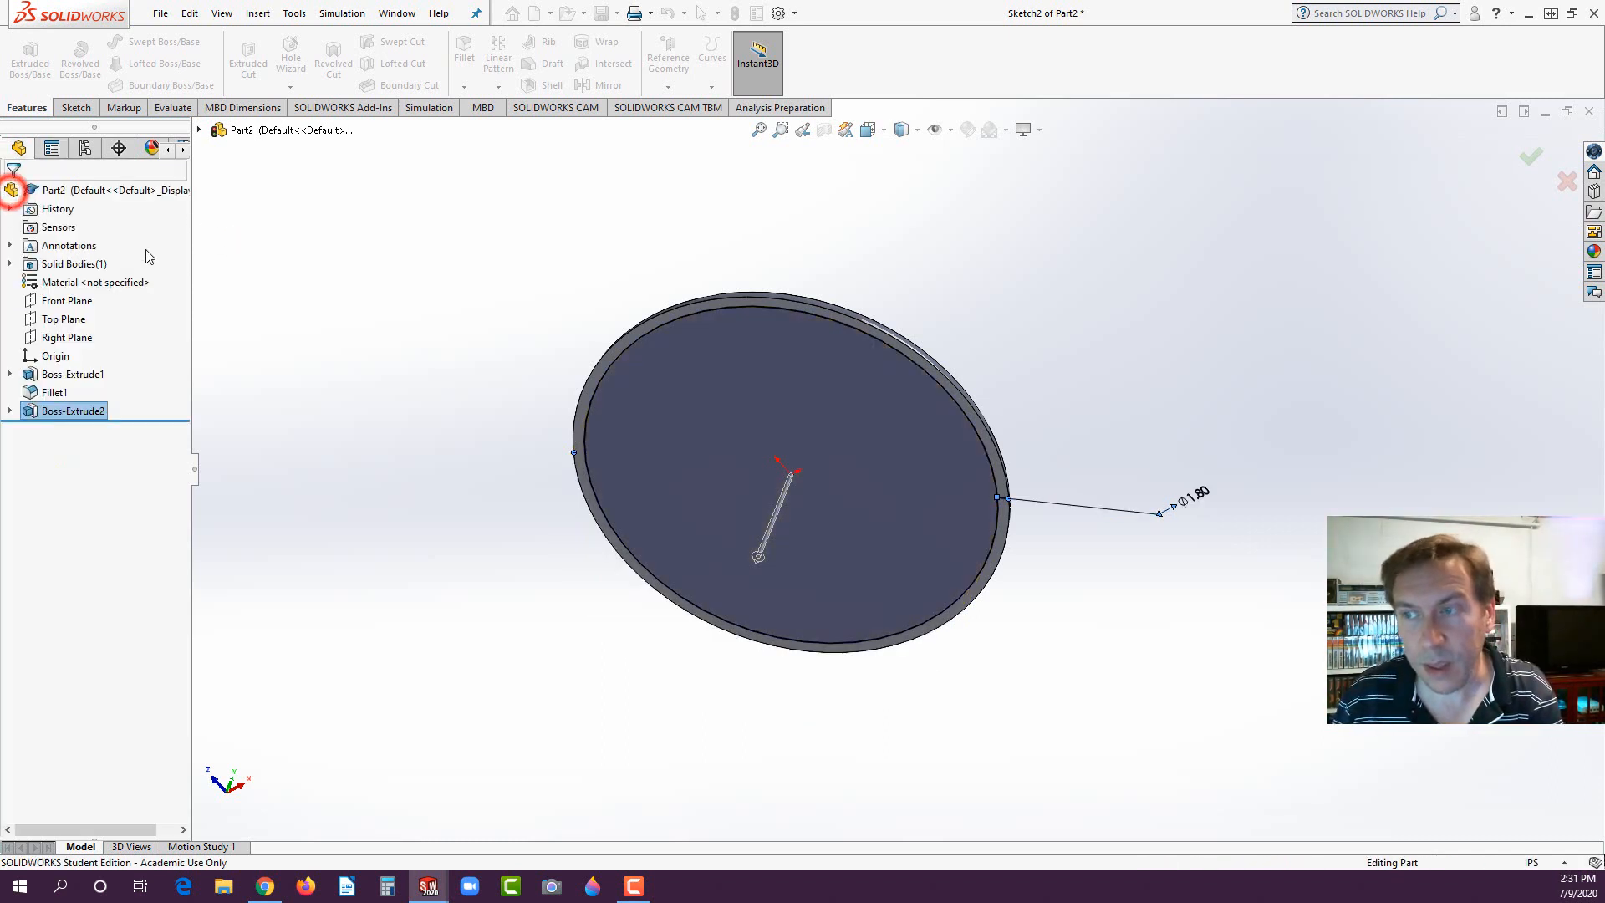
click(444, 368)
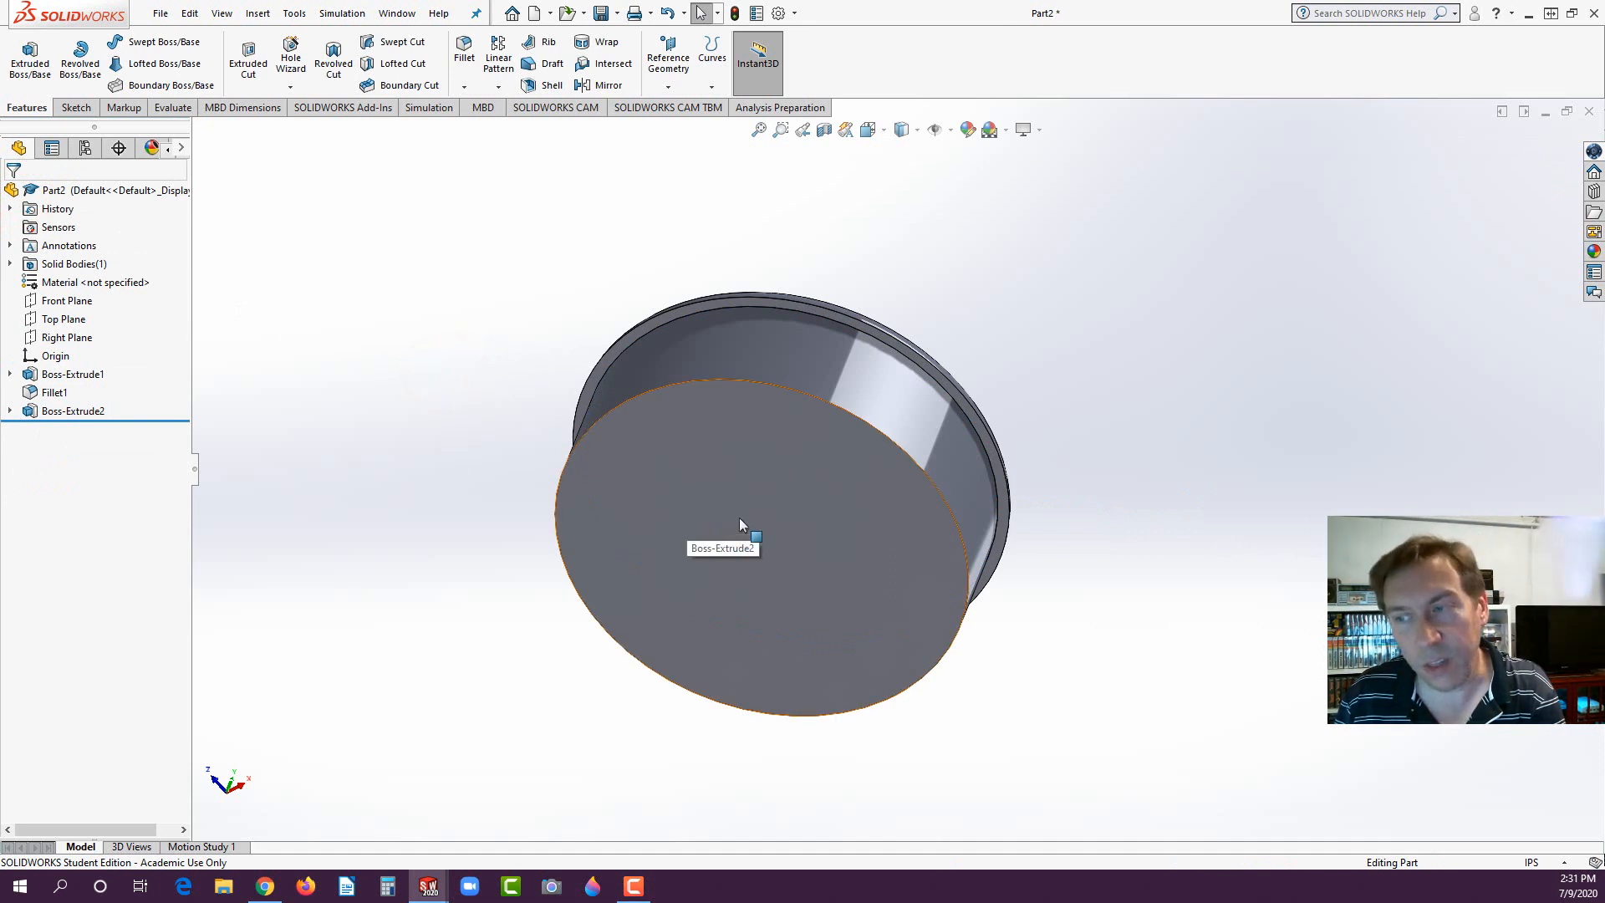
- Sketch a circle about 1.46 in in diameter on the end face of the new boss, centred on the origin
click(759, 488)
click(831, 435)
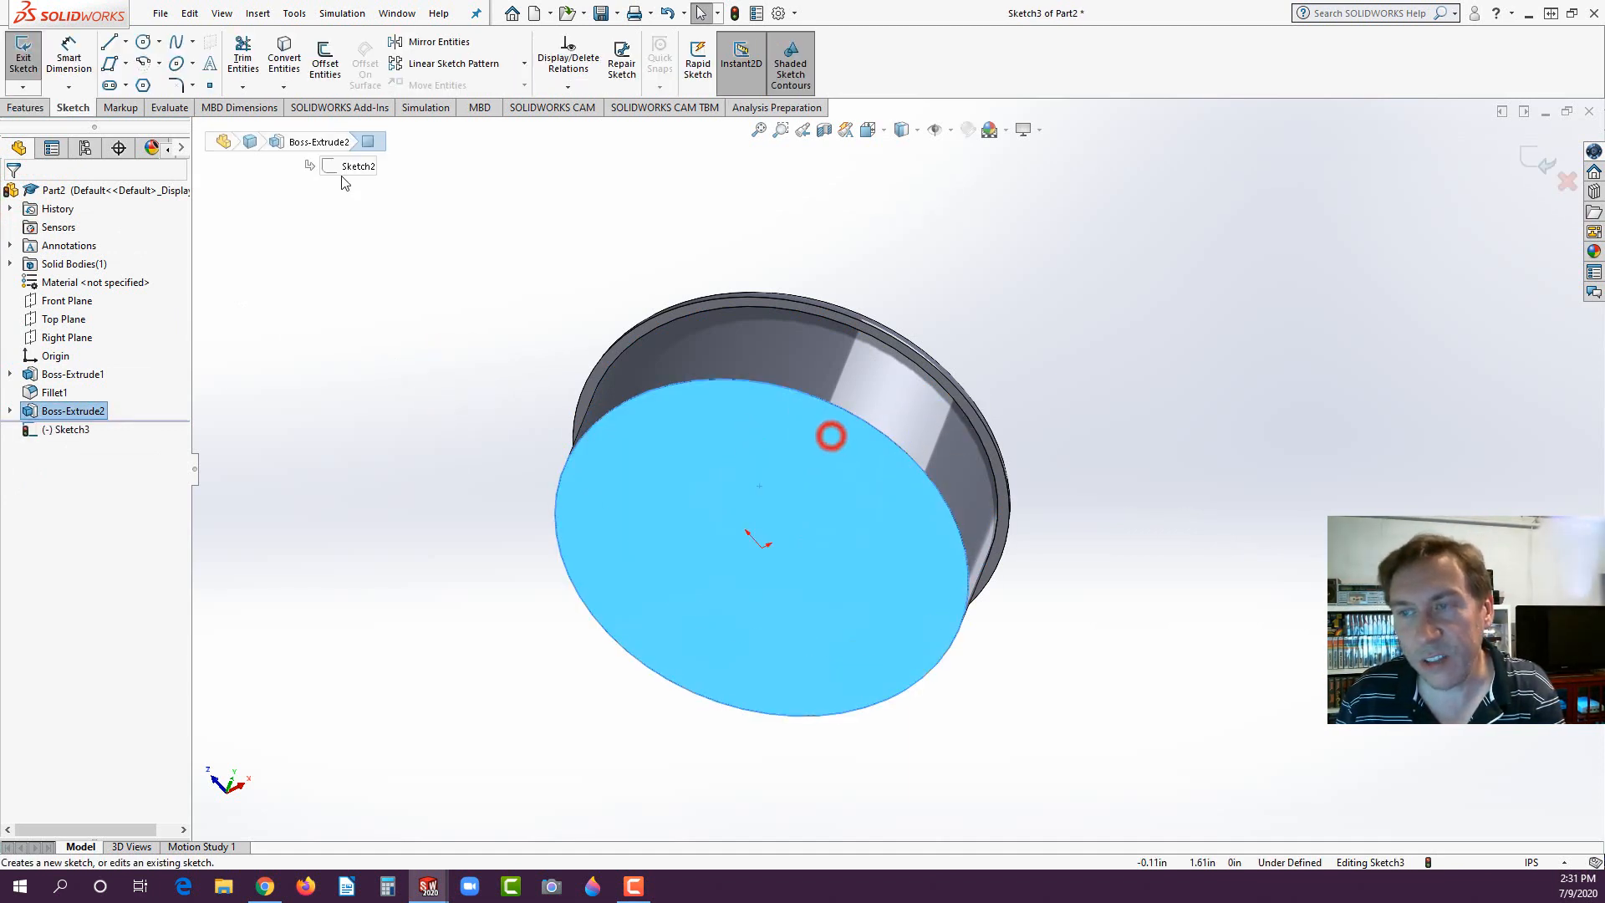
click(144, 41)
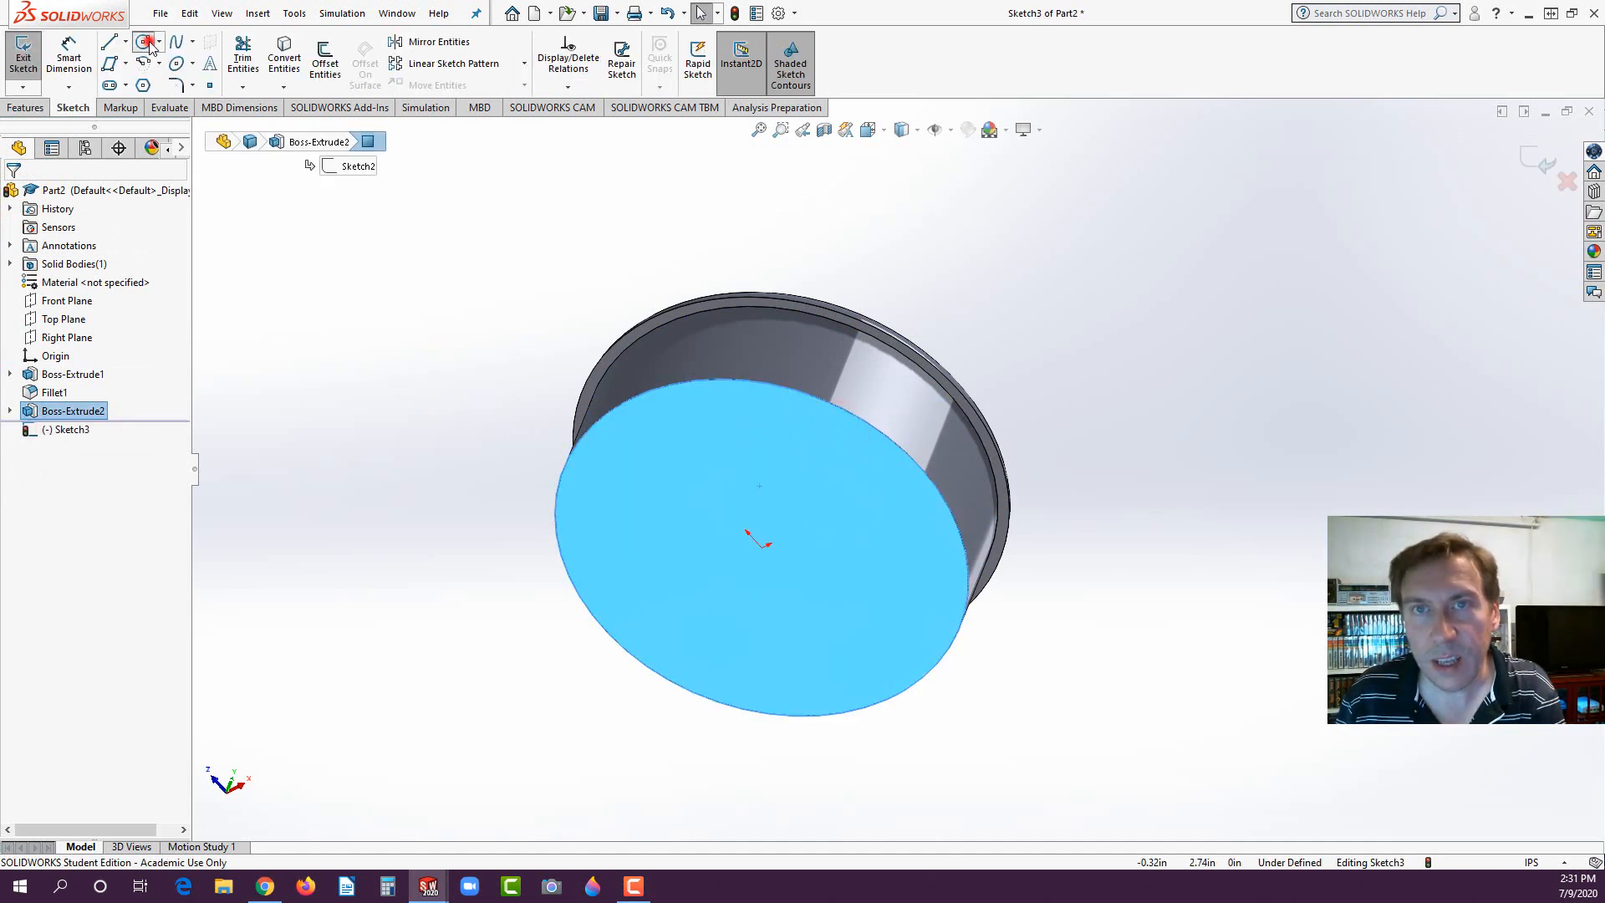
click(763, 548)
click(844, 445)
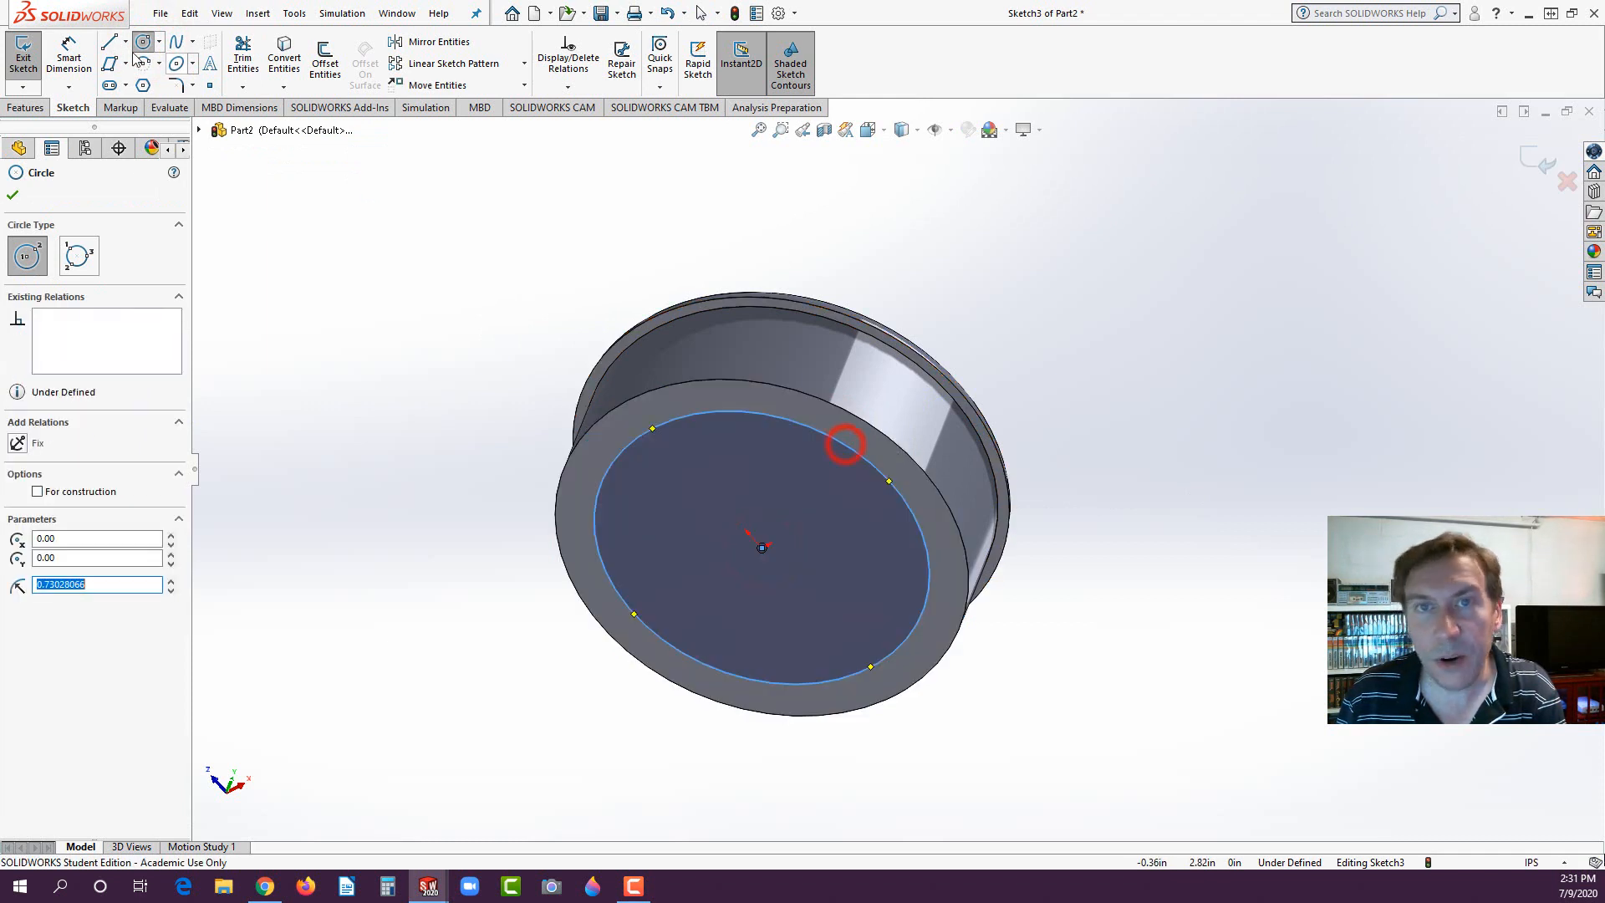
- Dimension the diameter of the circle on the boss's end face to 1.50 in
click(69, 46)
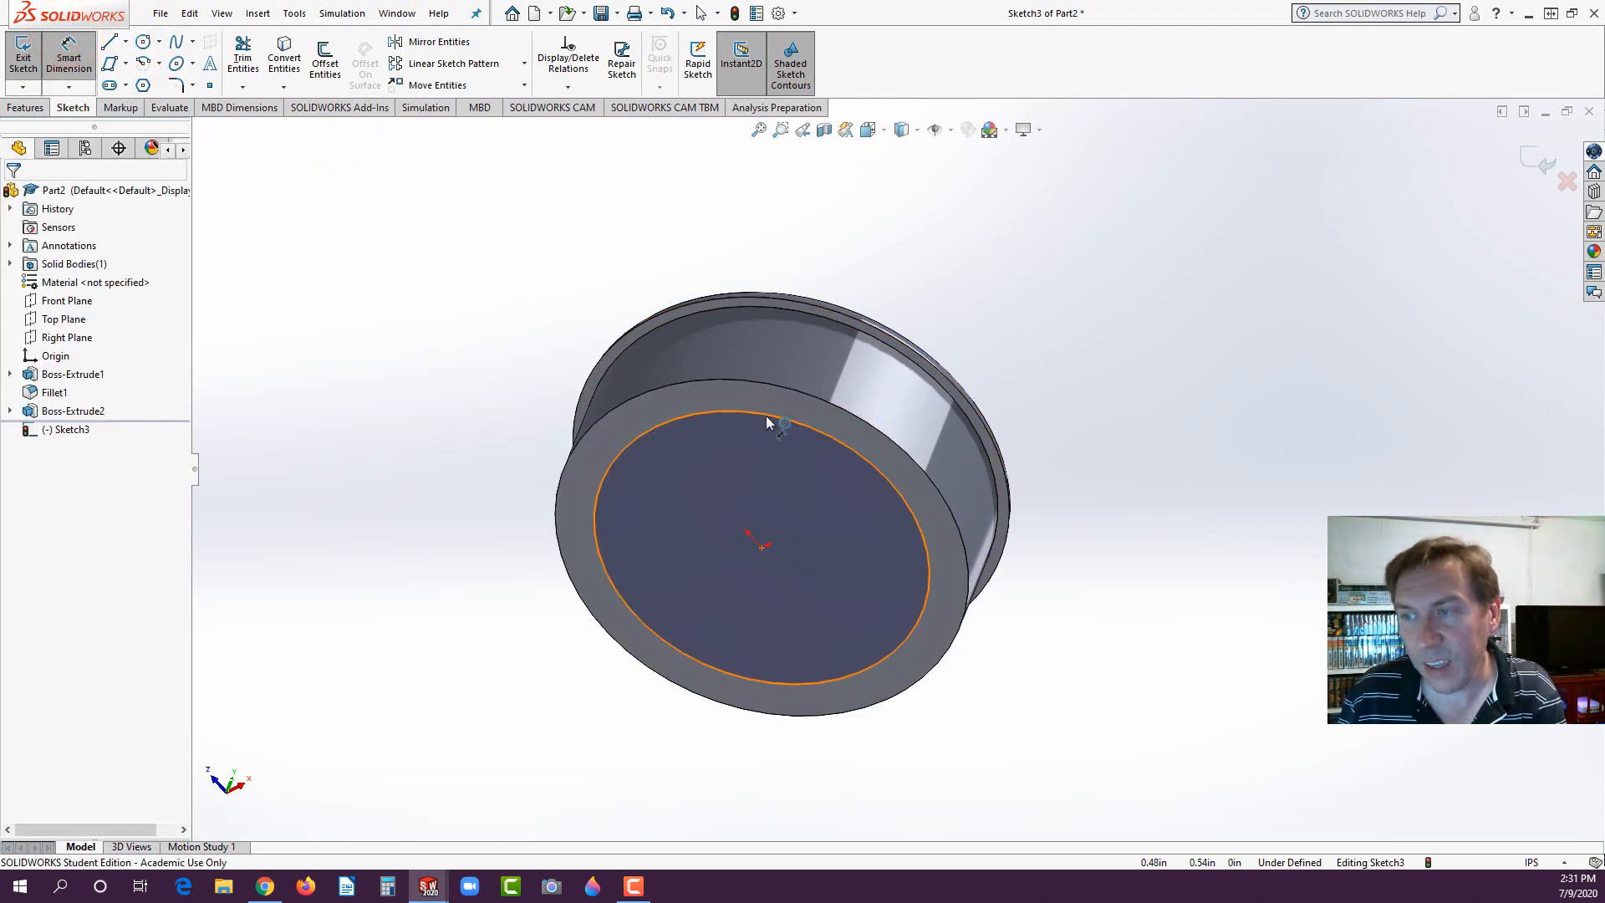
click(765, 414)
click(1273, 488)
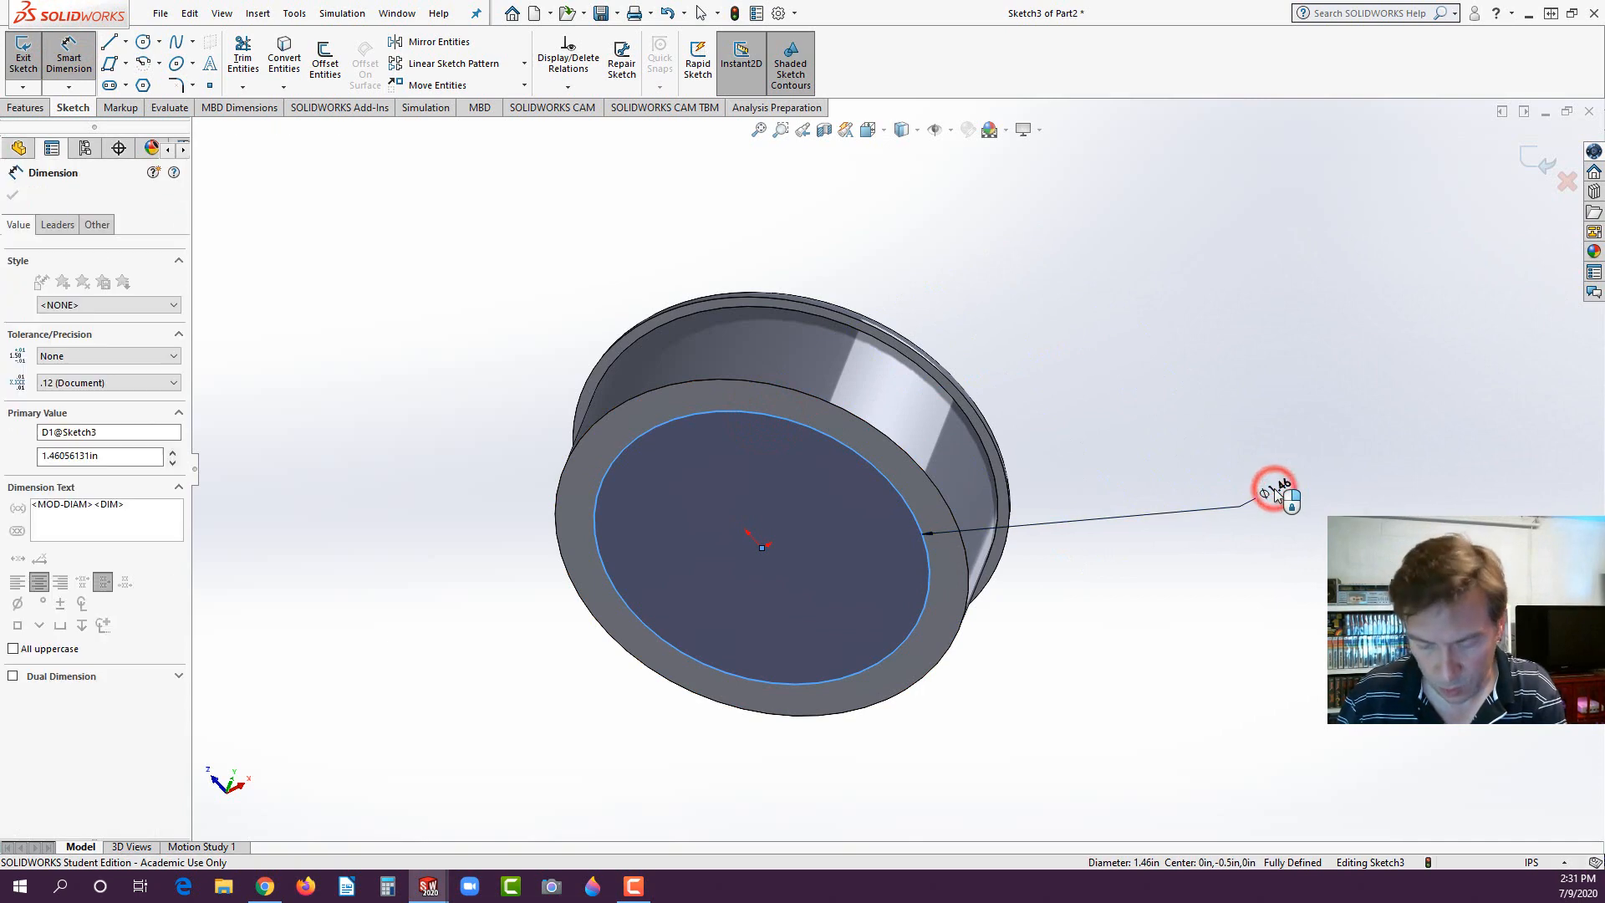
text(1.5)
key(Return)
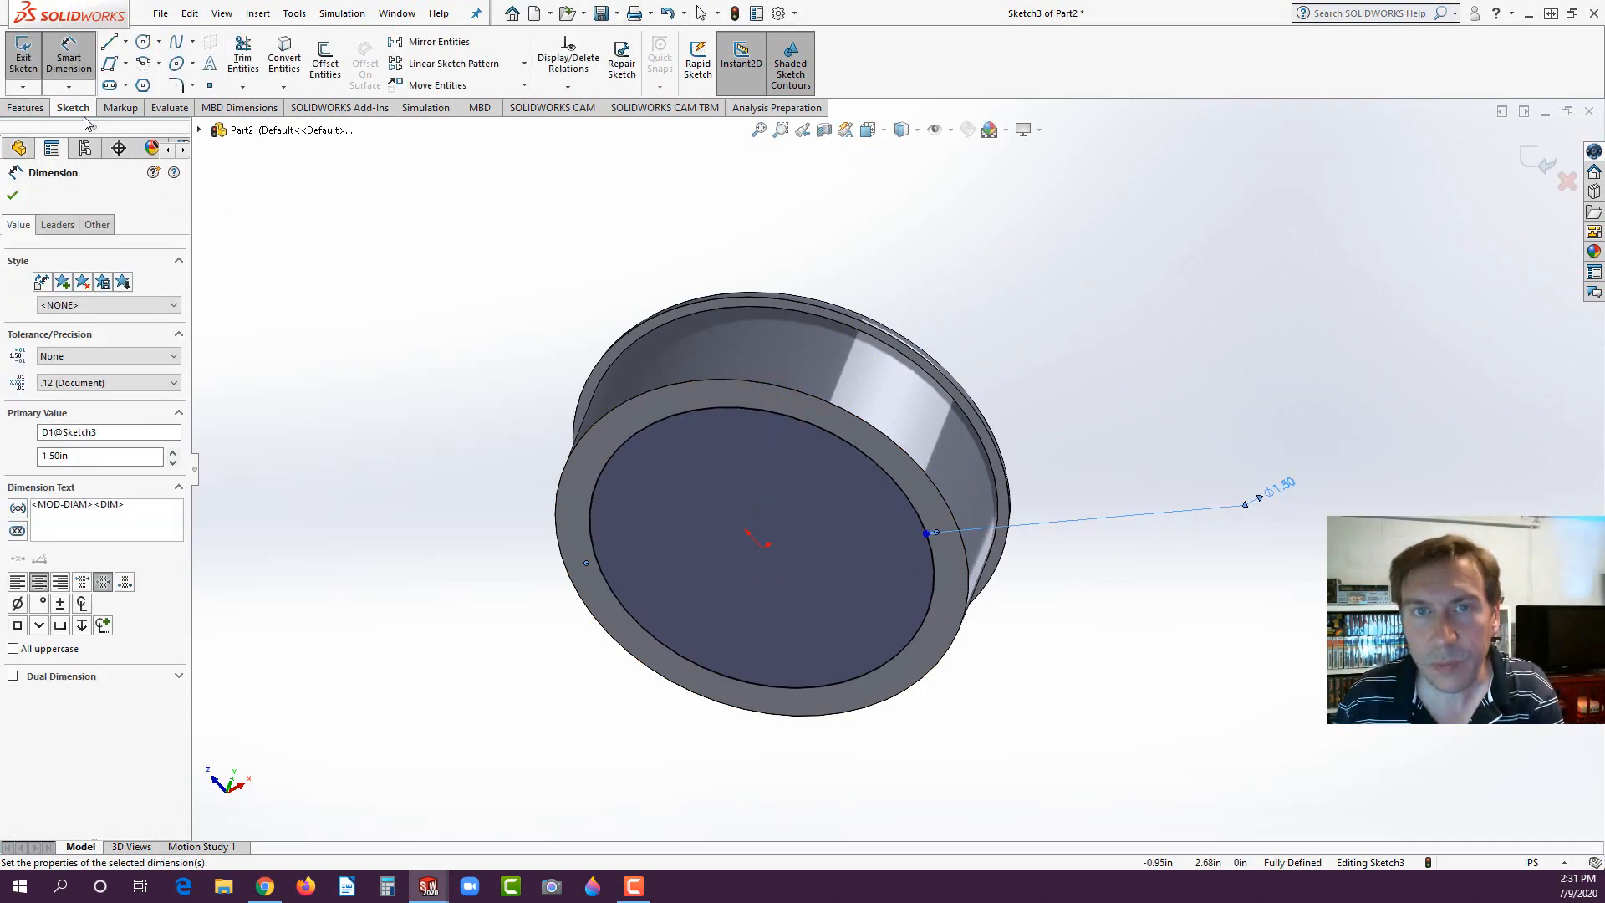
- Cut the 1.50 in circle into the boss to a blind depth of 0.40 in
click(21, 108)
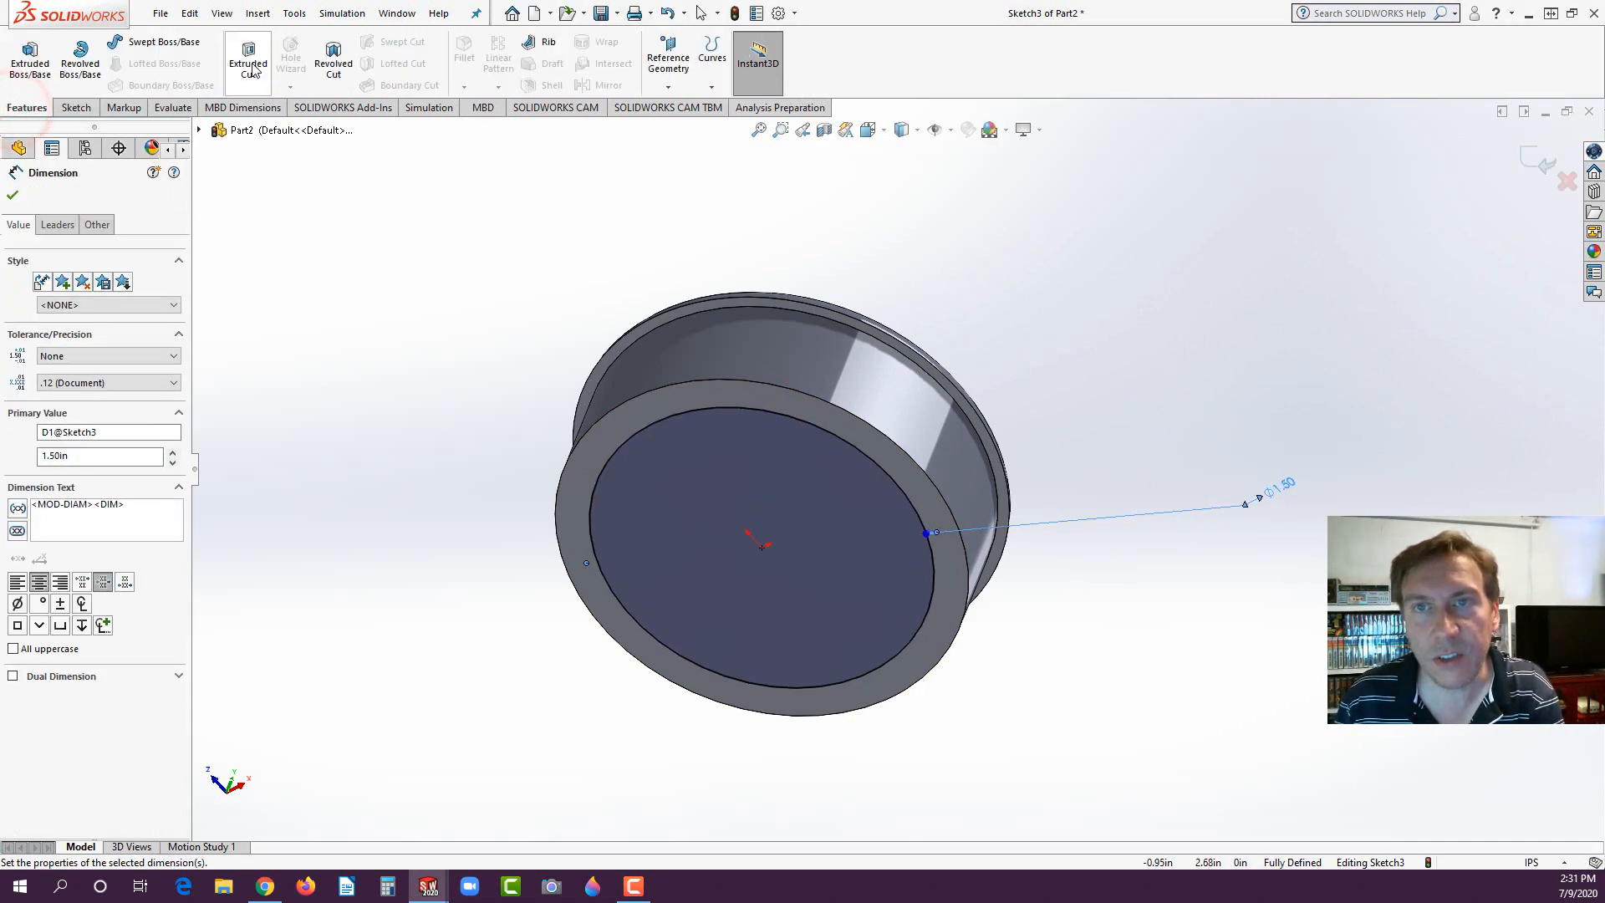
click(253, 68)
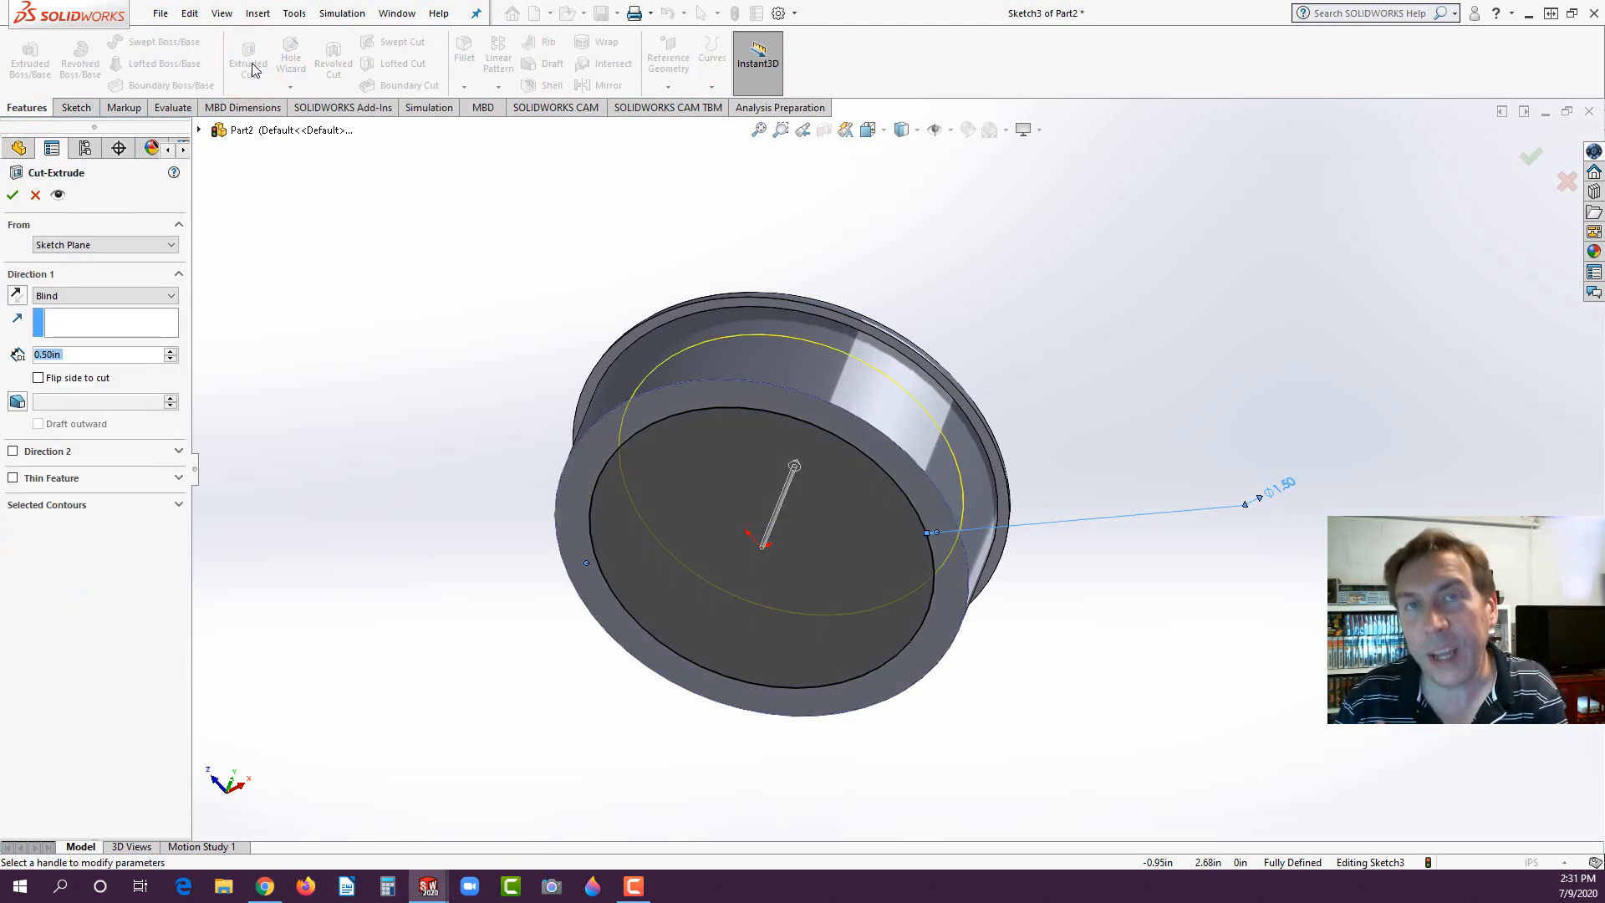
text(0.4)
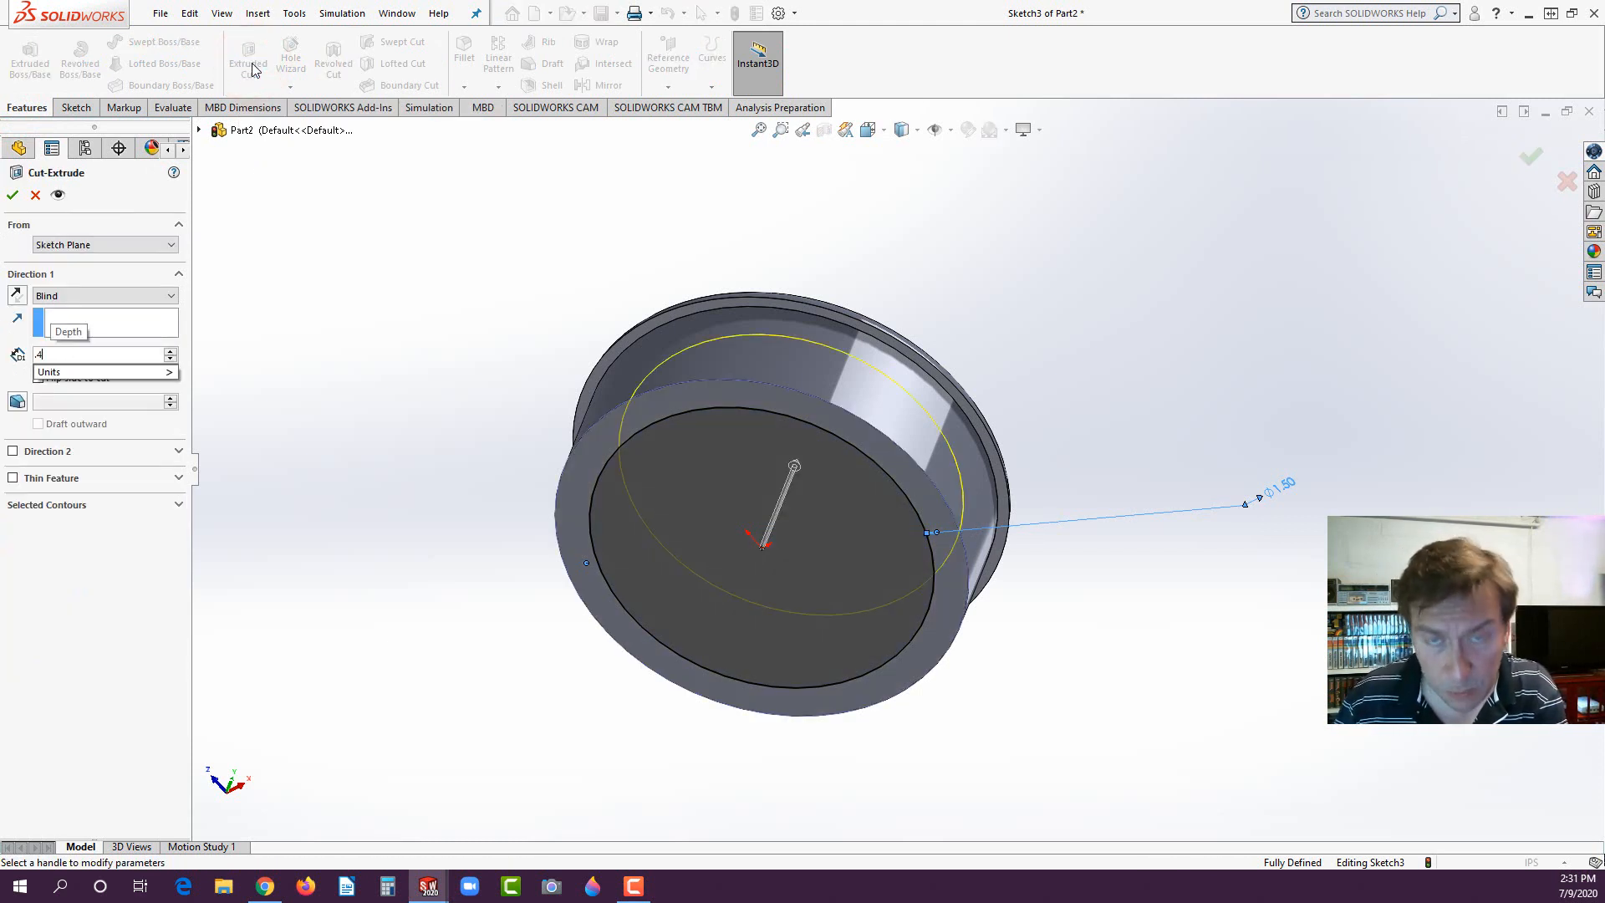
key(Return)
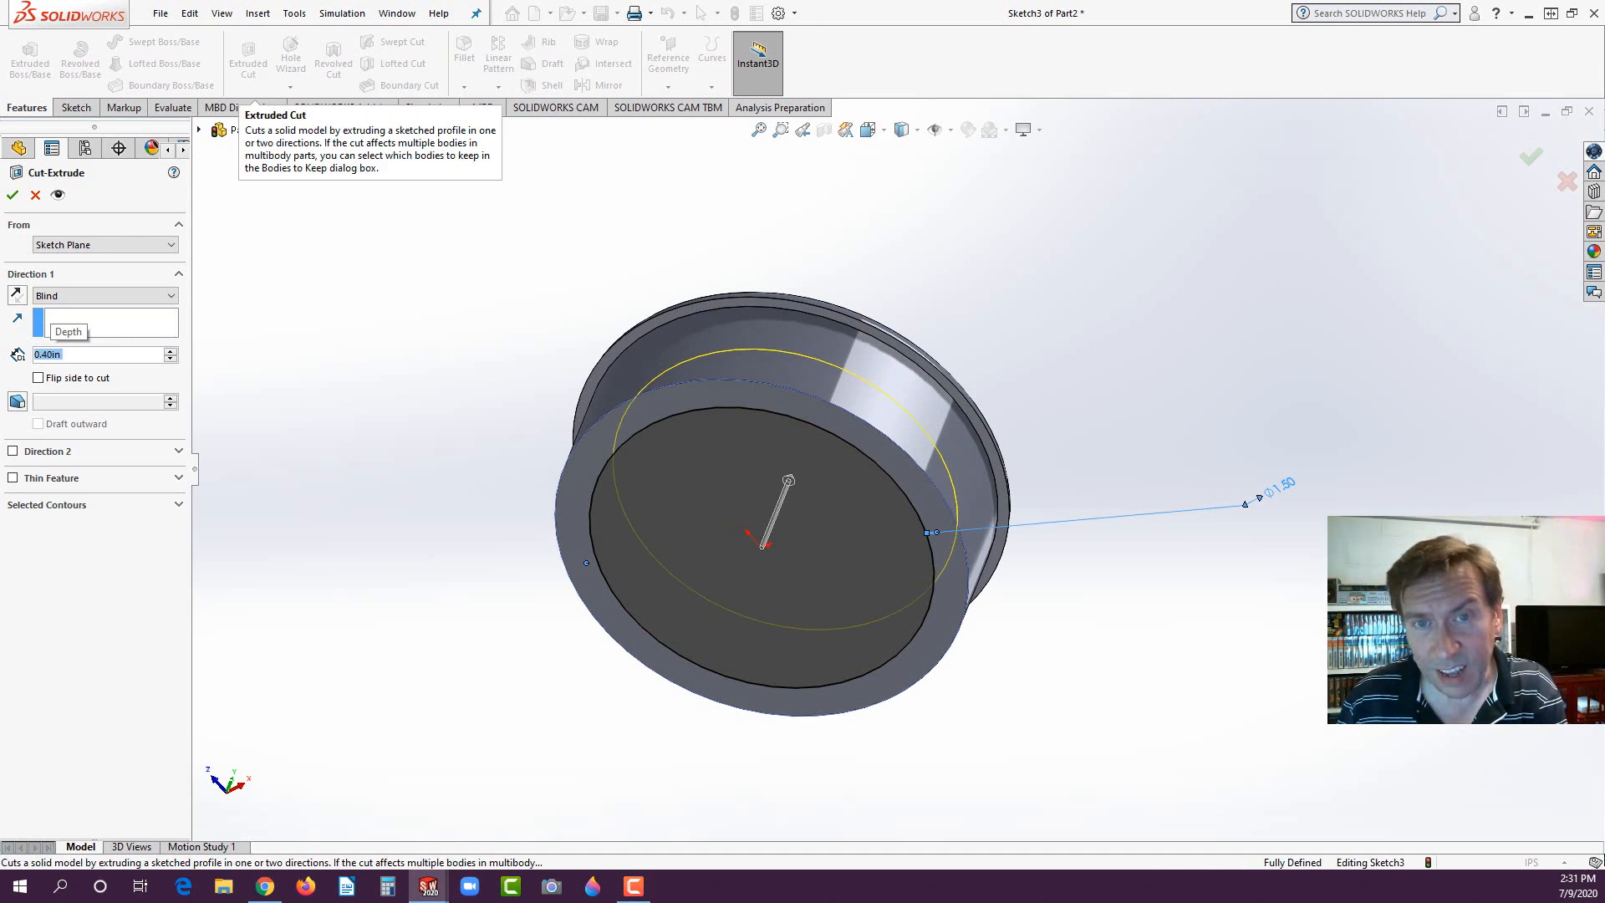
click(14, 195)
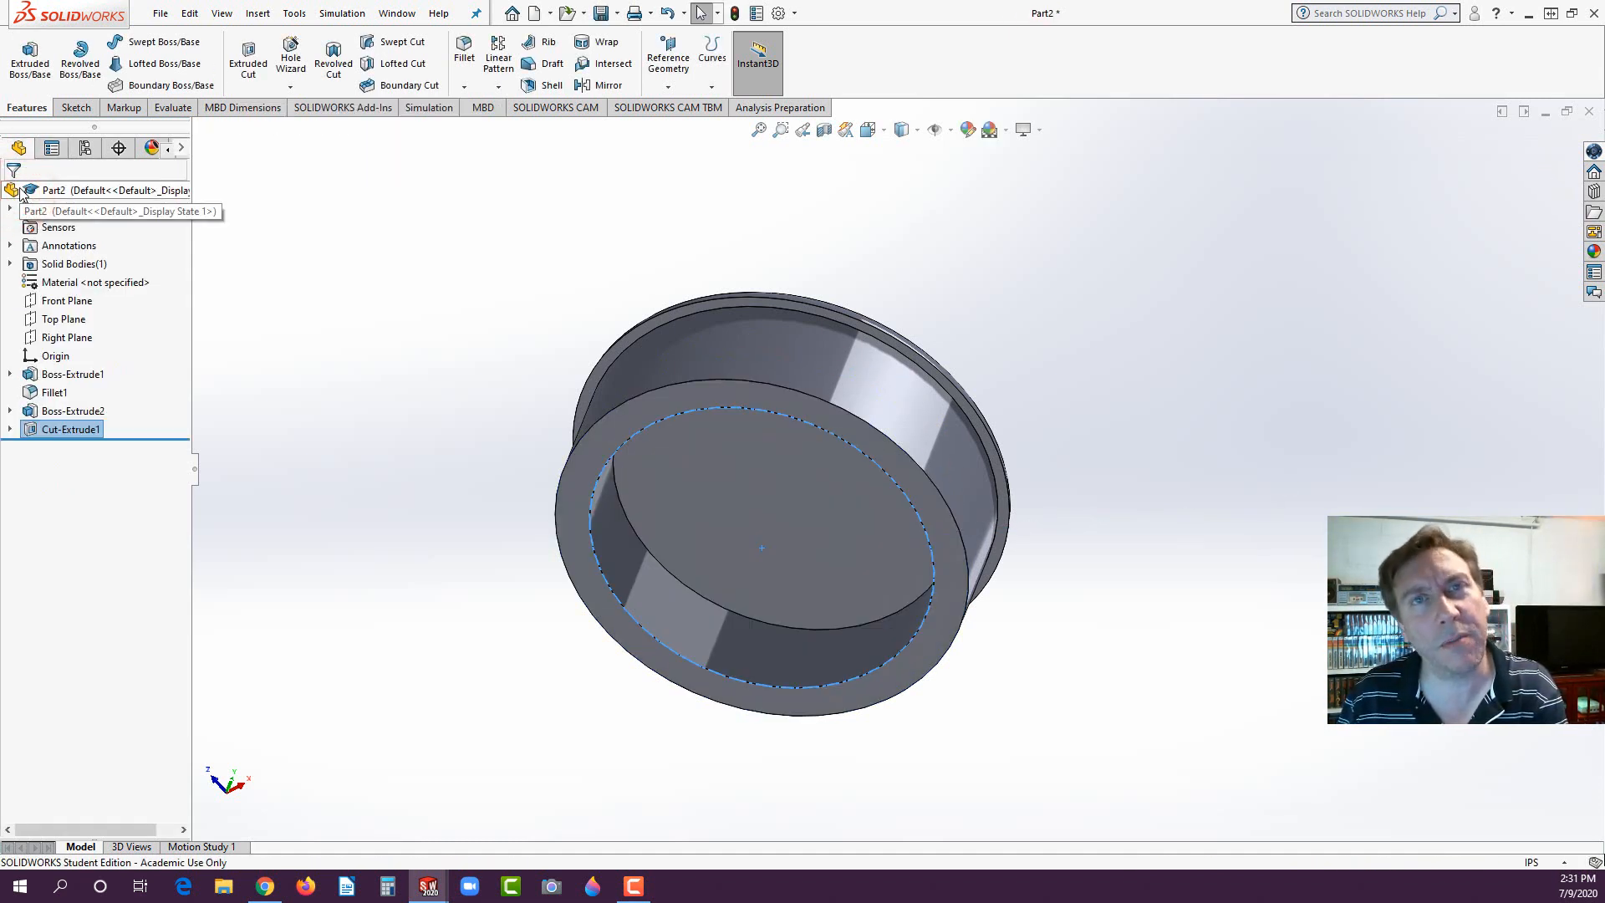
- Consult the cap drawing in the exam PDF in Chrome, and start a SOLIDWORKS sketch on the boss's ring-shaped end face
click(264, 886)
scroll(471, 645, down, 8)
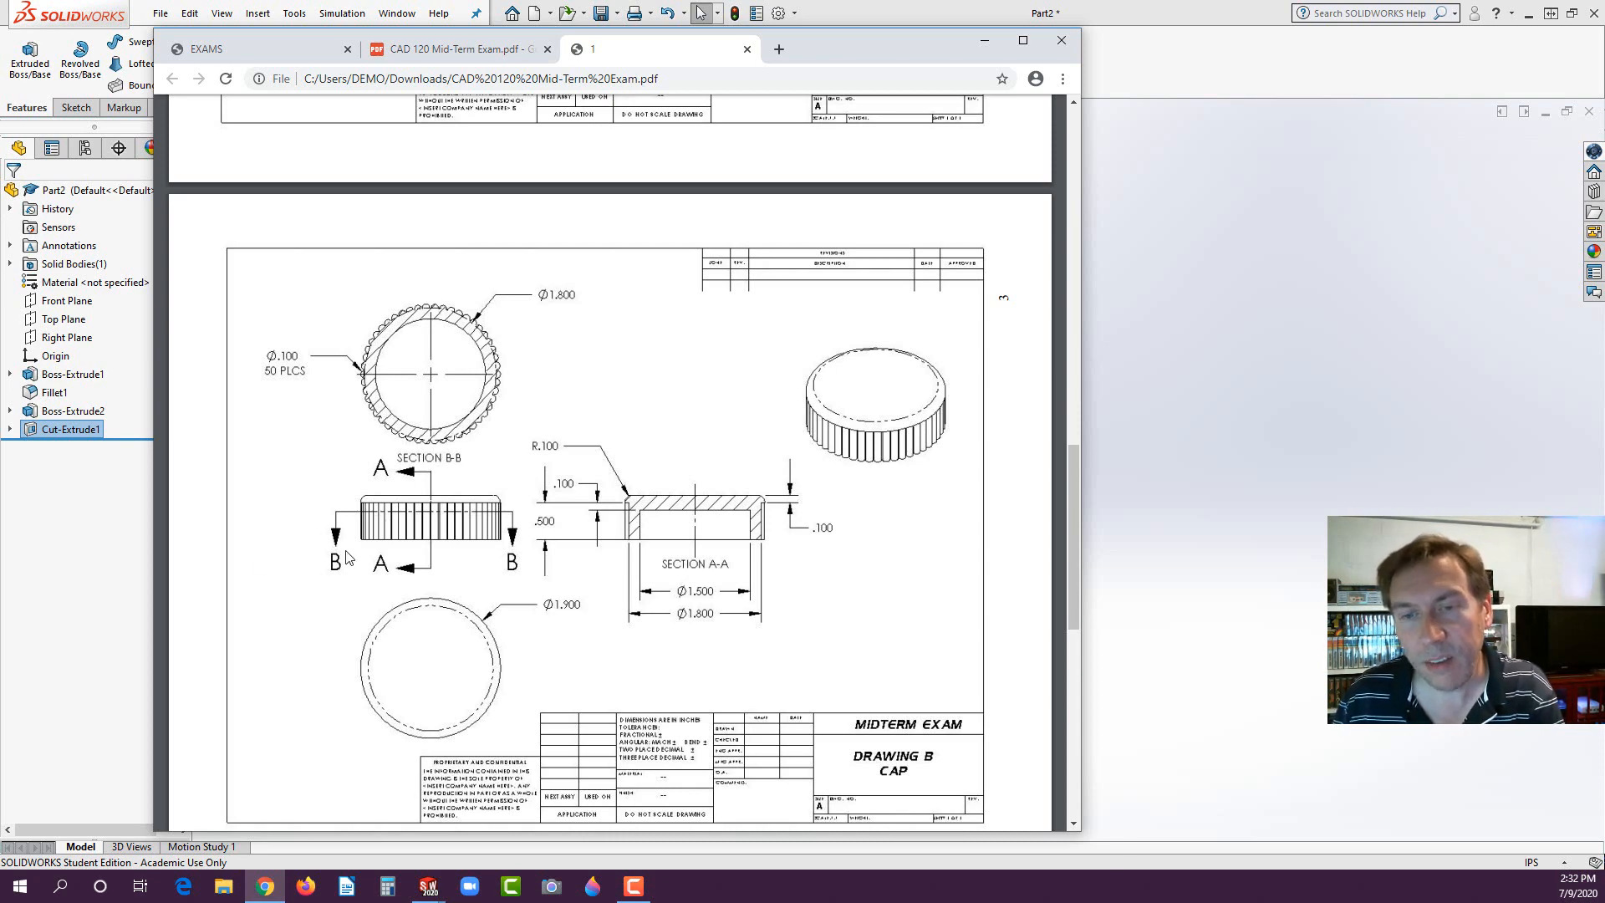
click(103, 532)
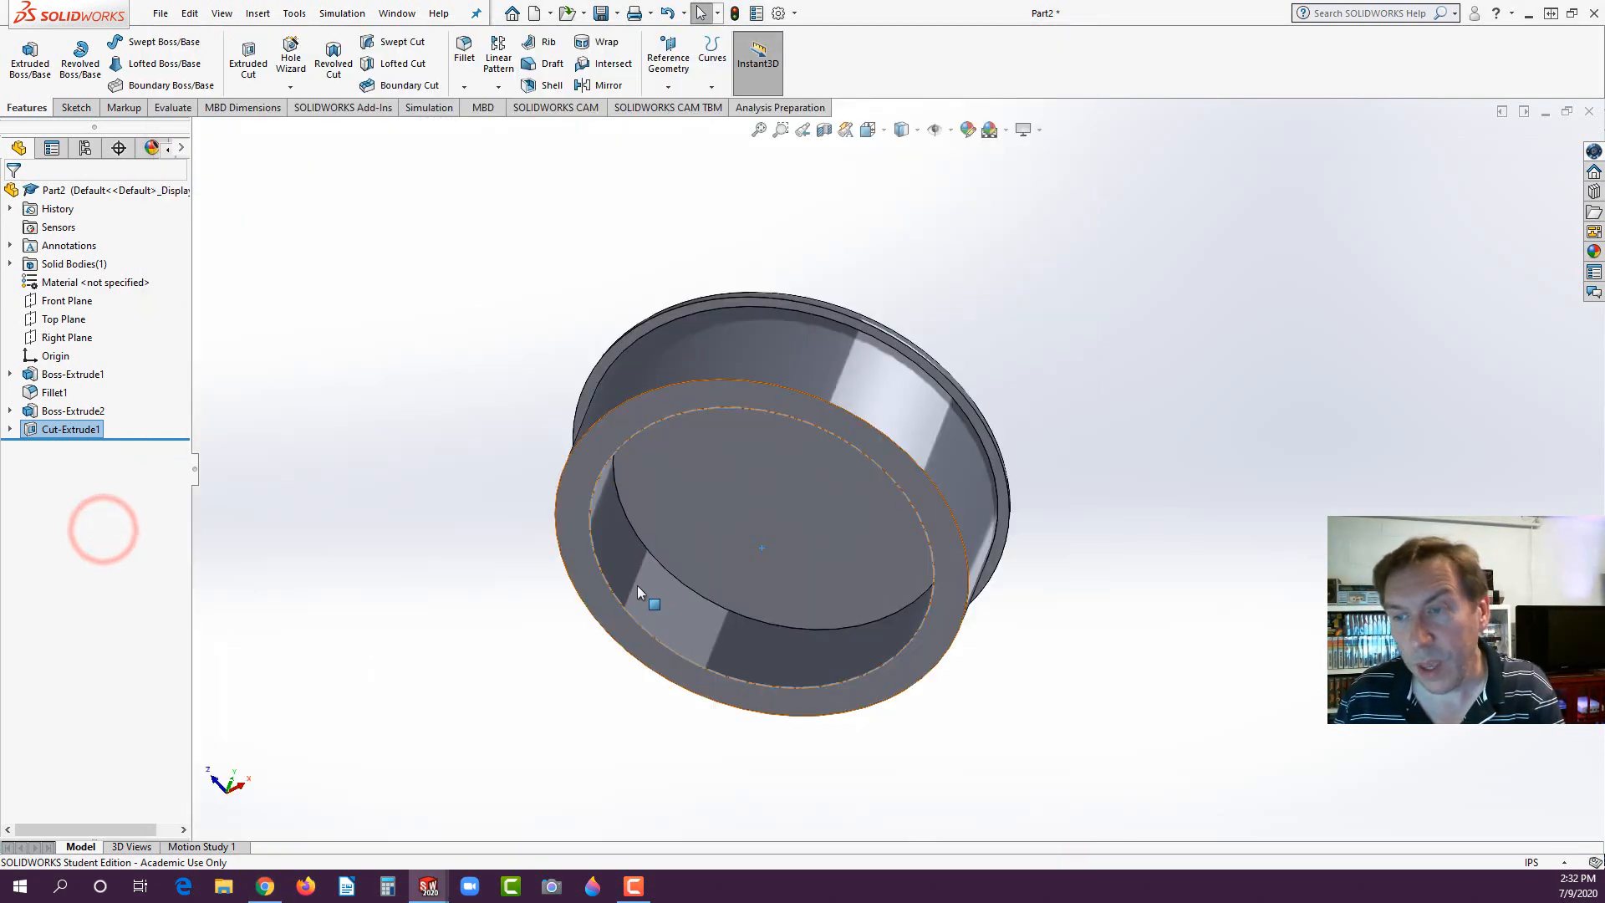
scroll(647, 588, up, 1)
scroll(840, 515, down, 2)
mouse_move(761, 445)
middle_down()
mouse_move(713, 482)
mouse_move(735, 426)
mouse_move(652, 356)
middle_up()
click(652, 354)
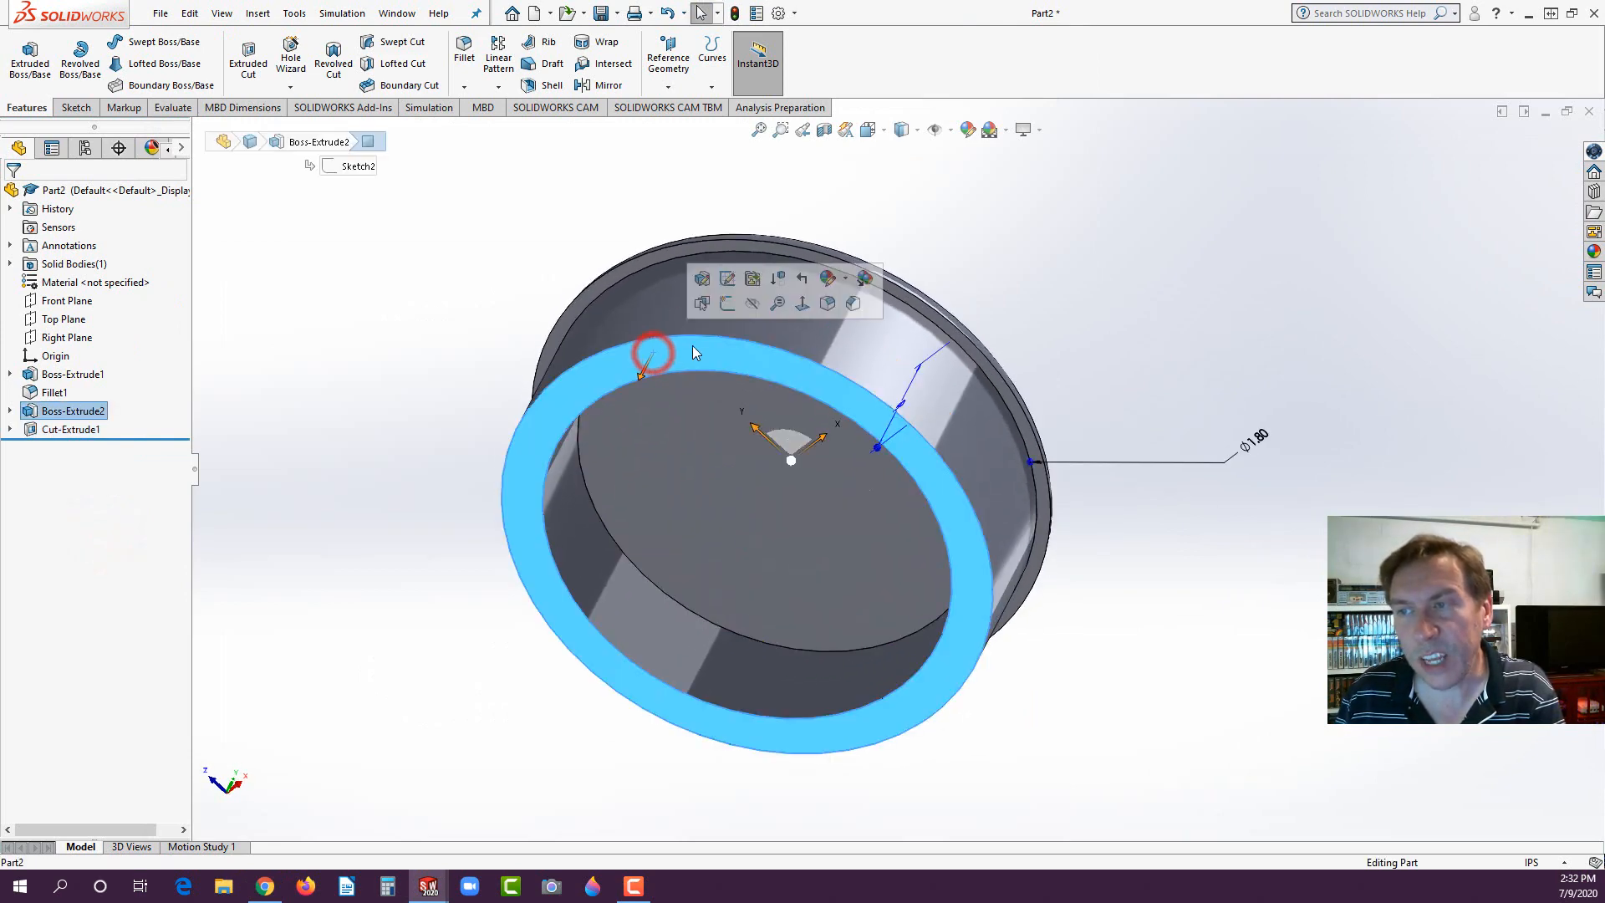
click(726, 305)
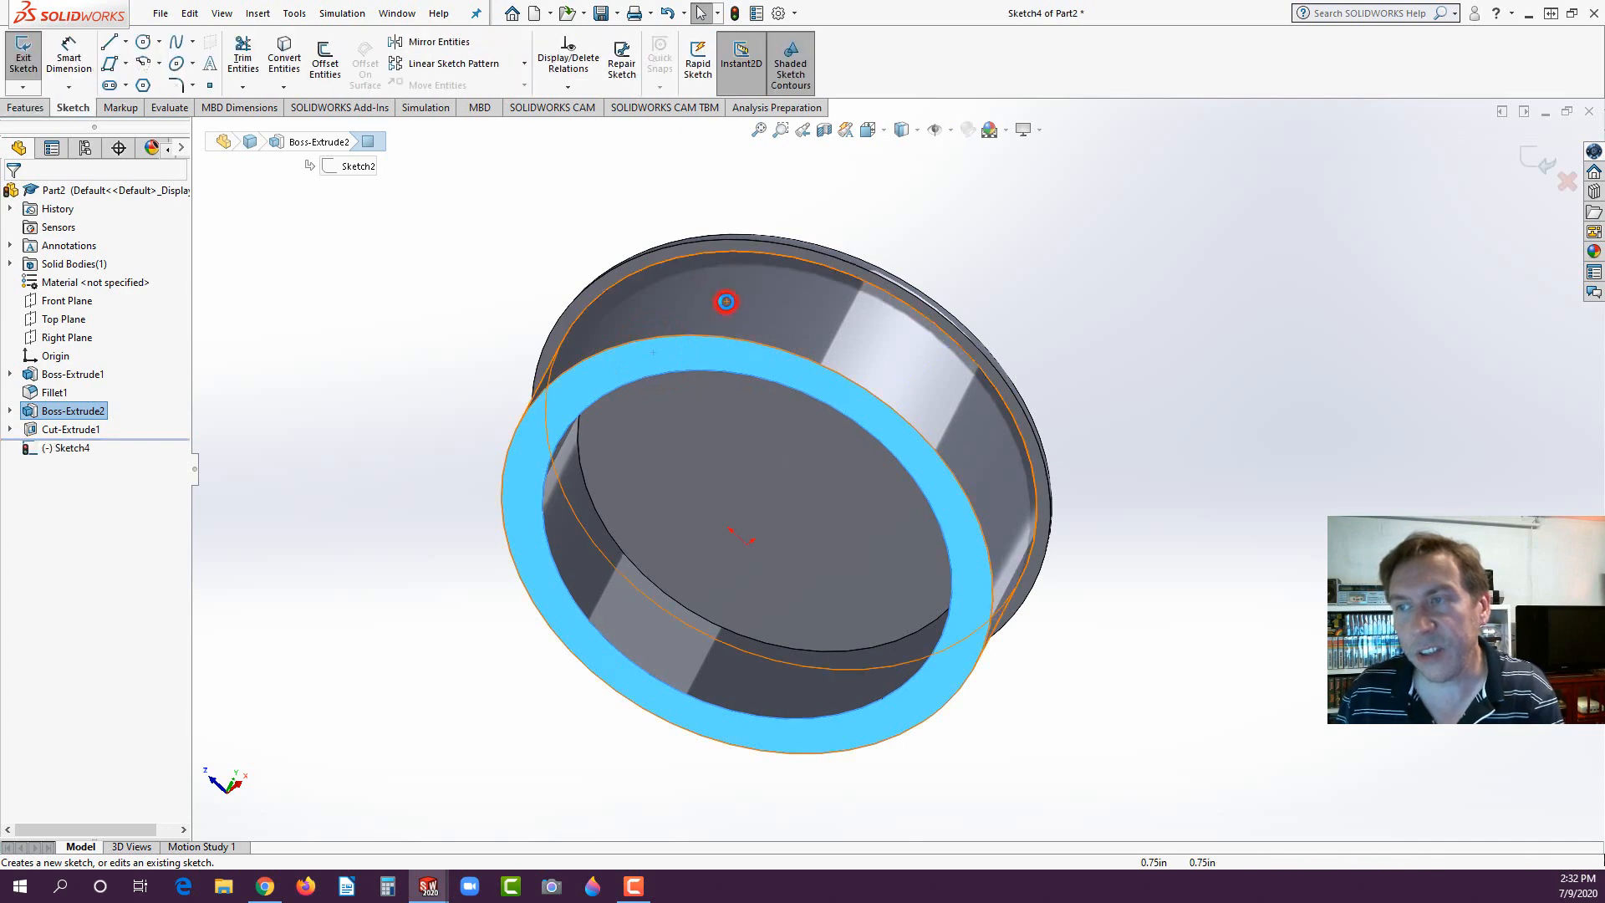
key(space)
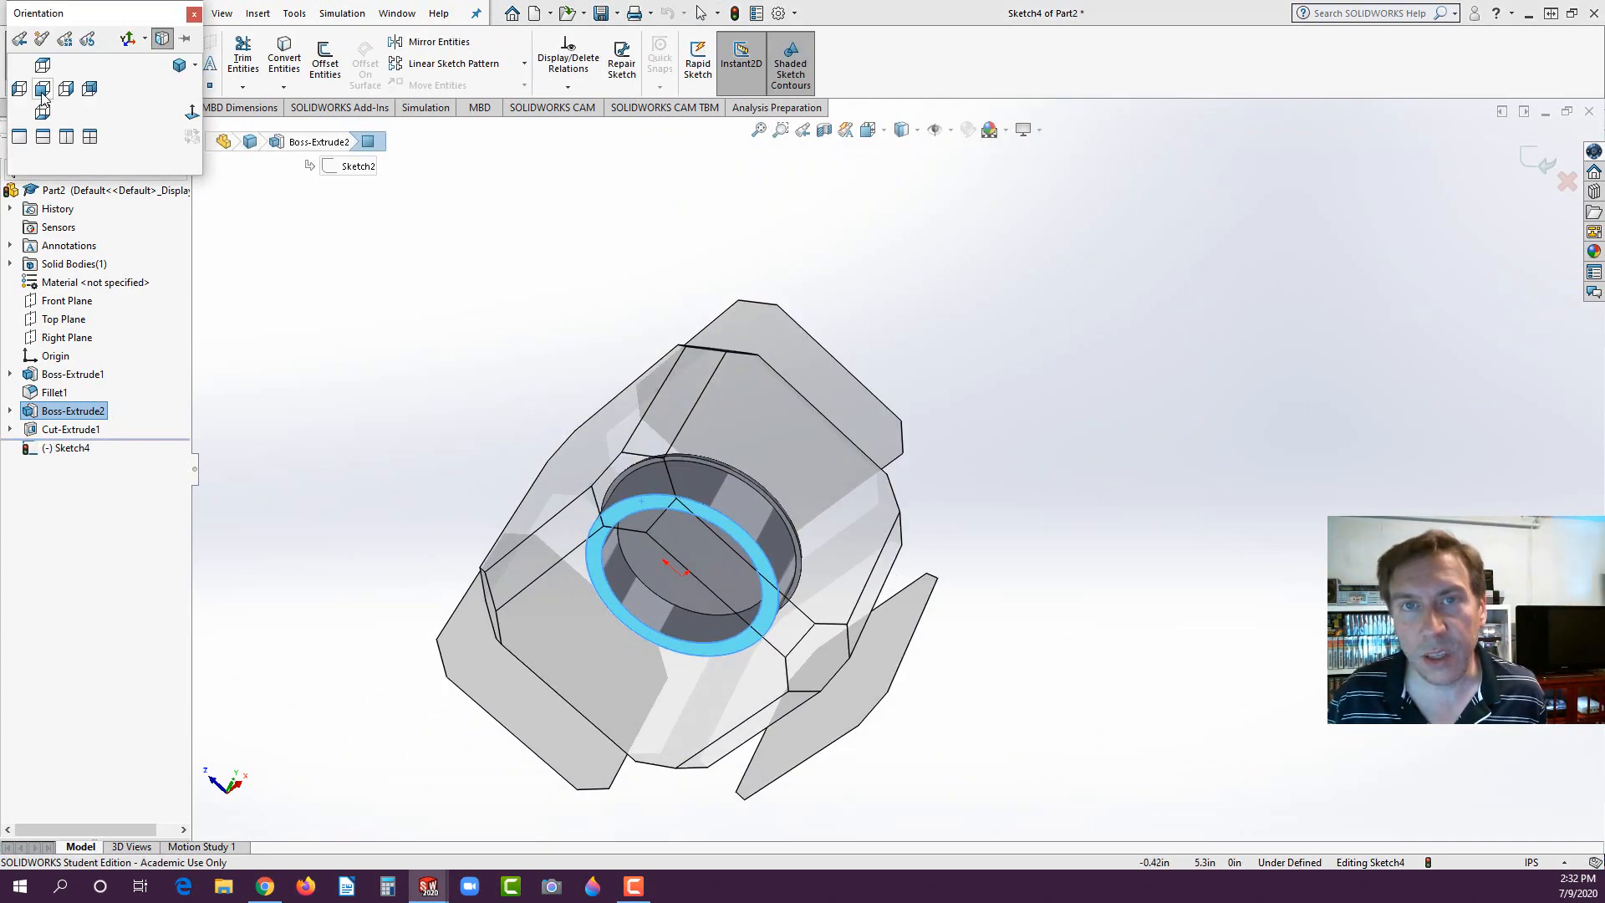
click(42, 113)
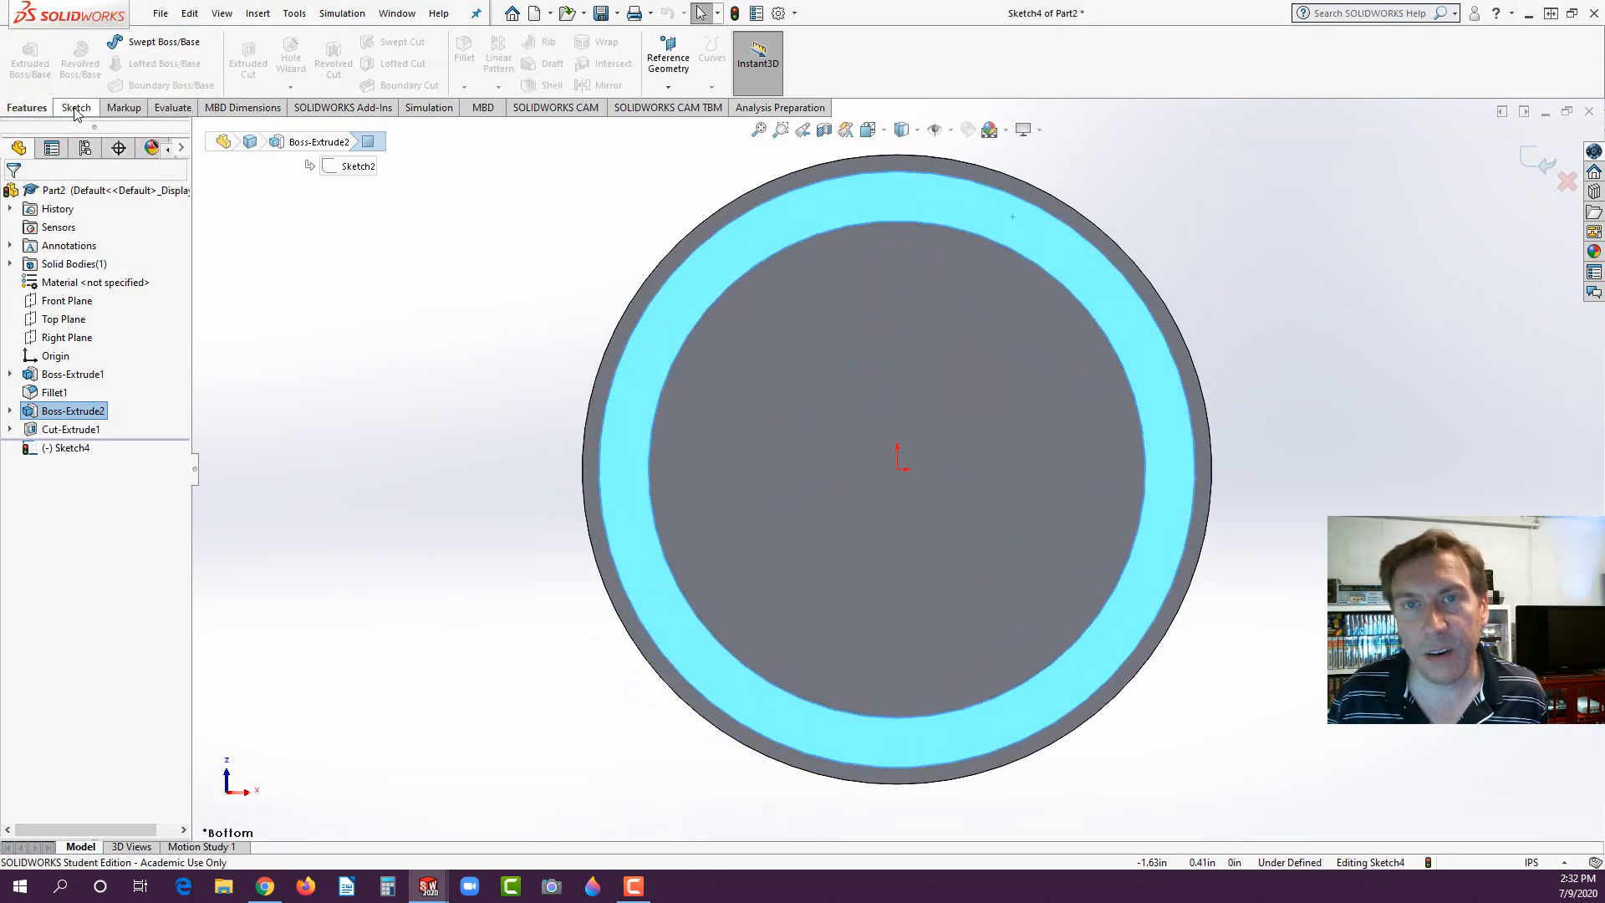
- Sketch a circle about 0.10 in in diameter centred on the ring's outer edge, directly above the origin
click(75, 108)
click(143, 44)
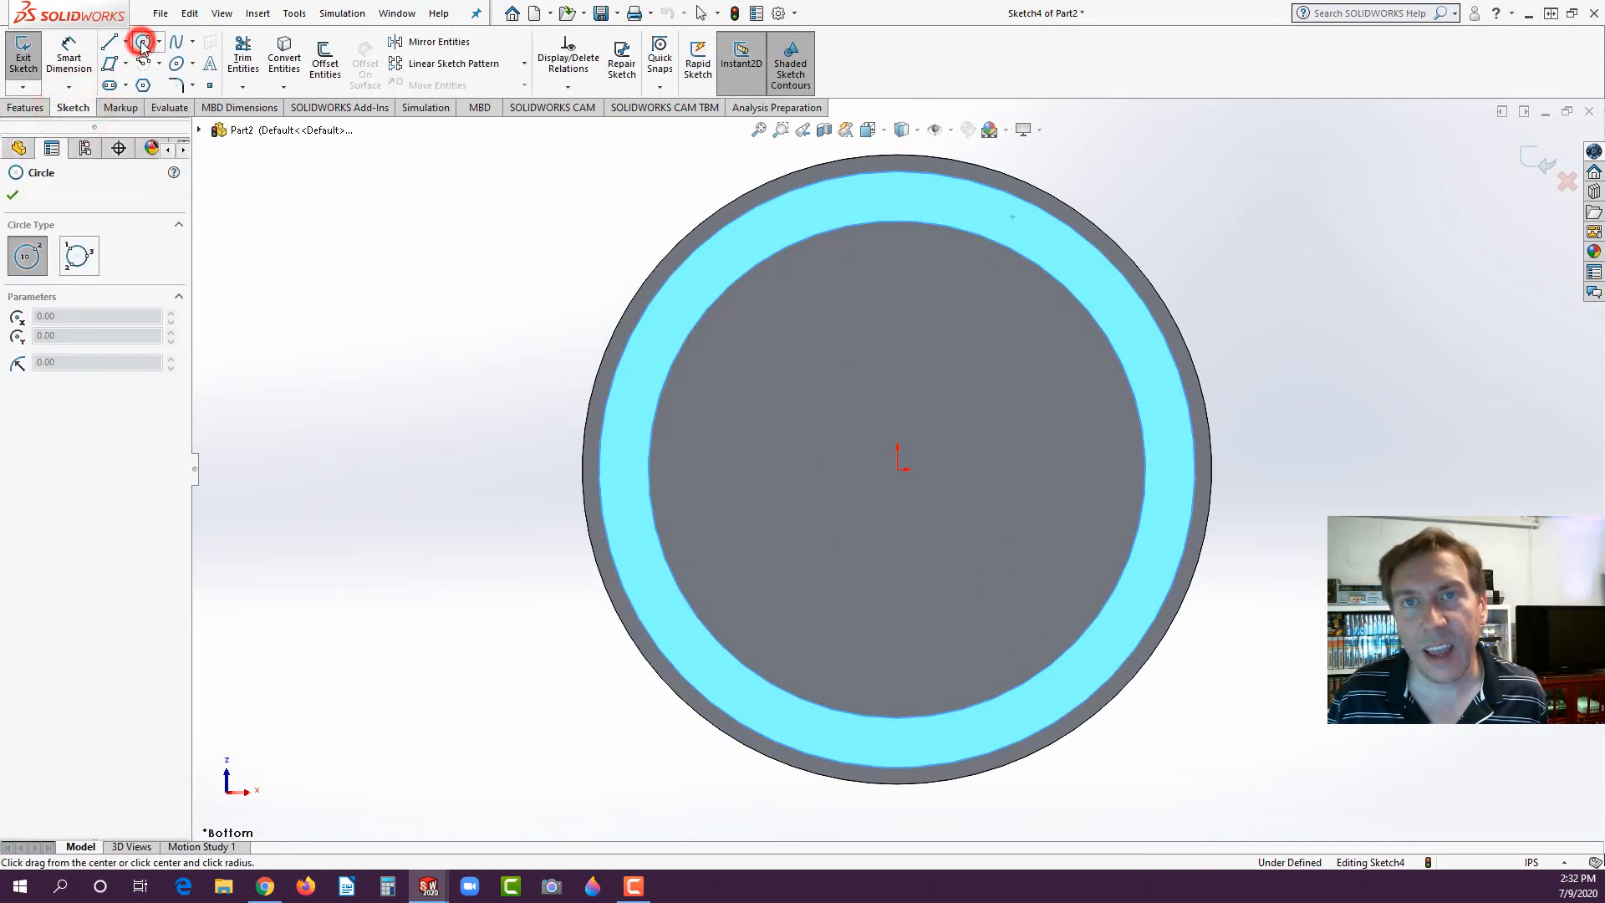
click(897, 173)
click(899, 156)
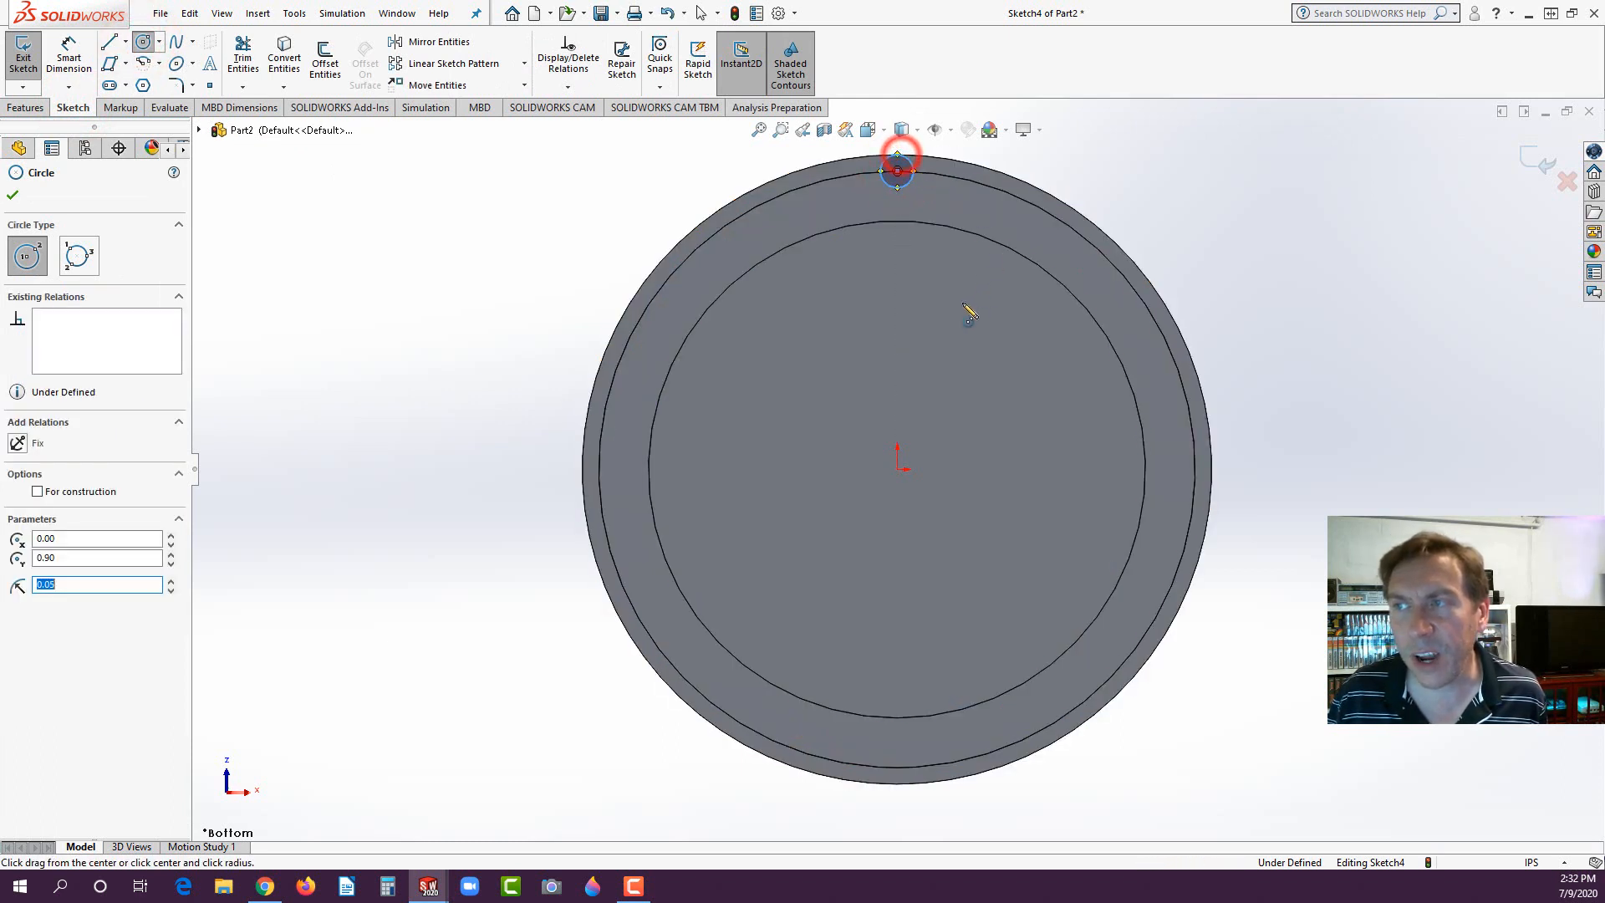
- Dimension the small rib circle's diameter to 0.10 in
click(71, 55)
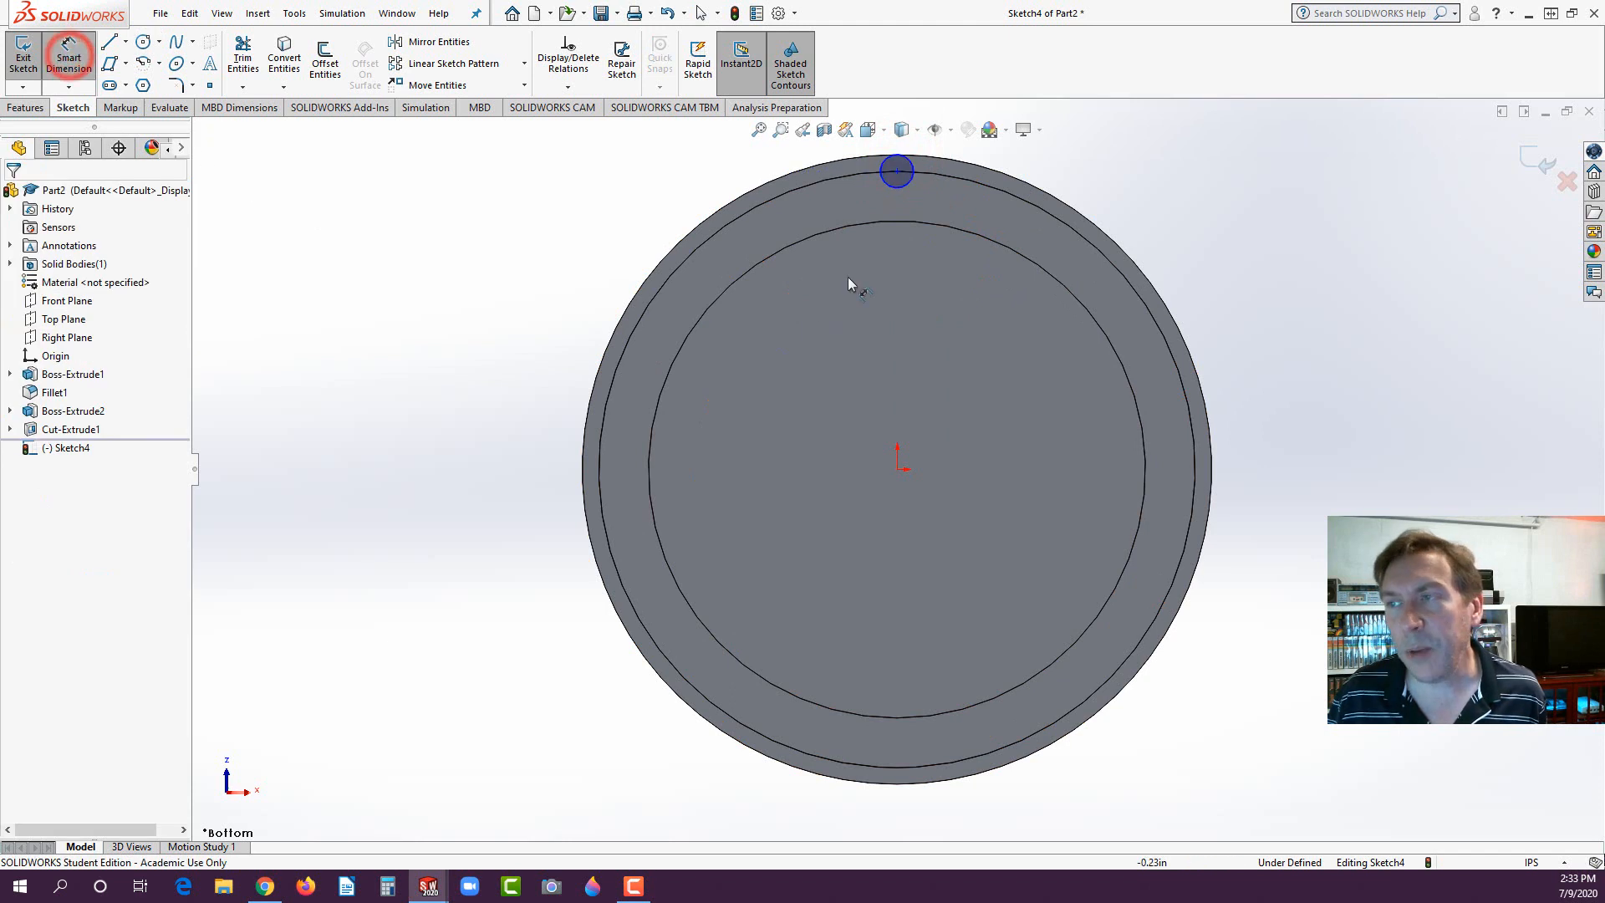
click(897, 185)
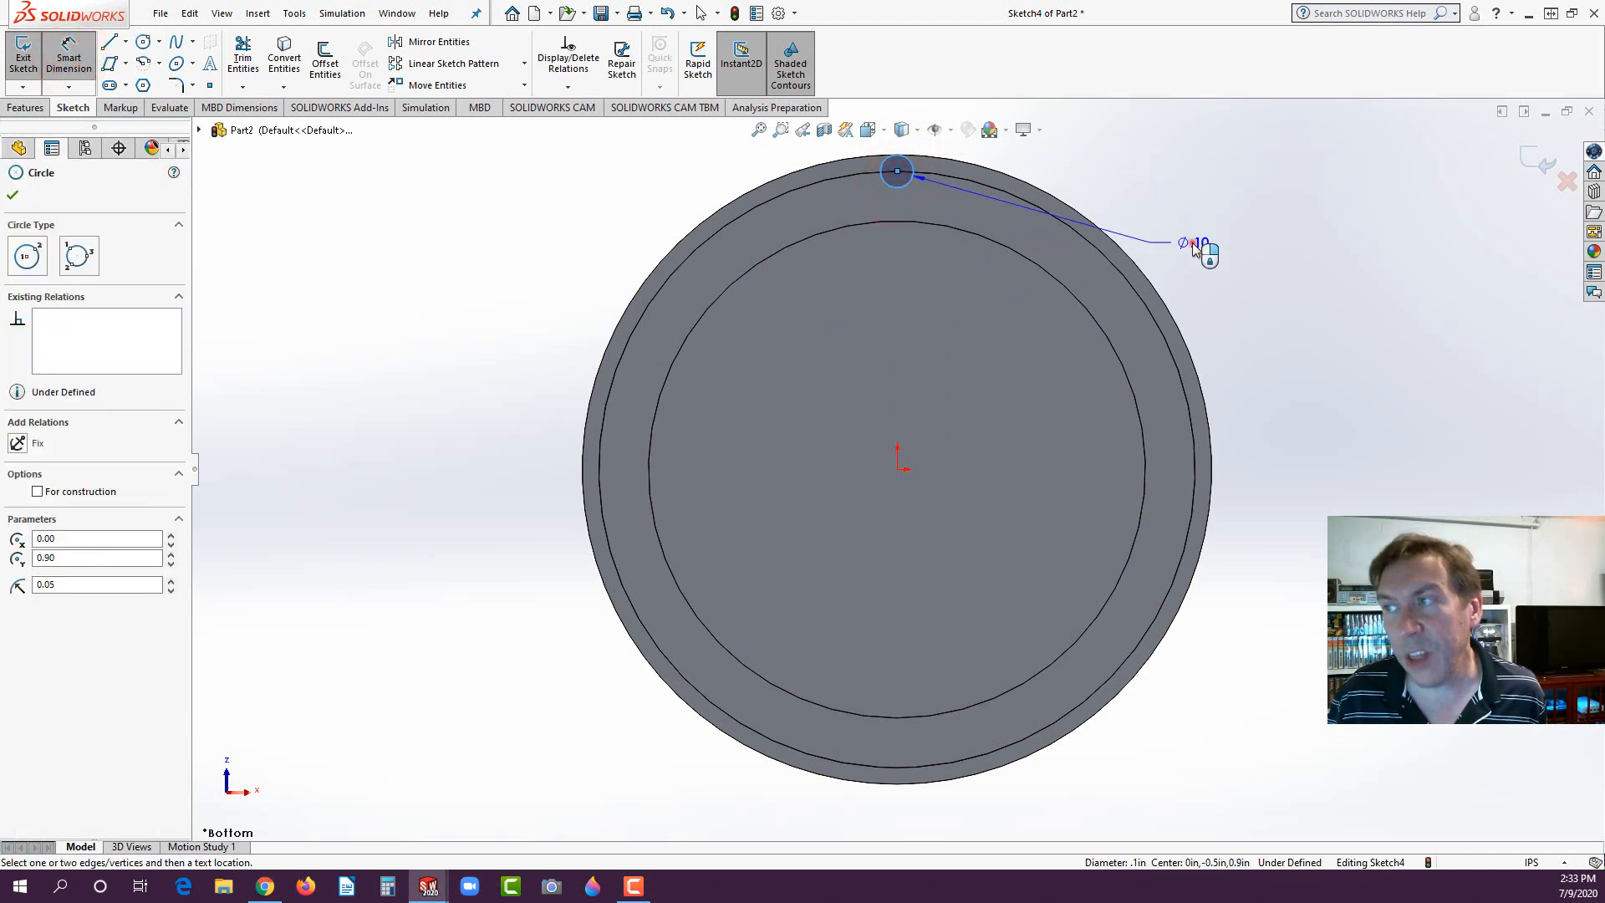
click(1196, 247)
key(Return)
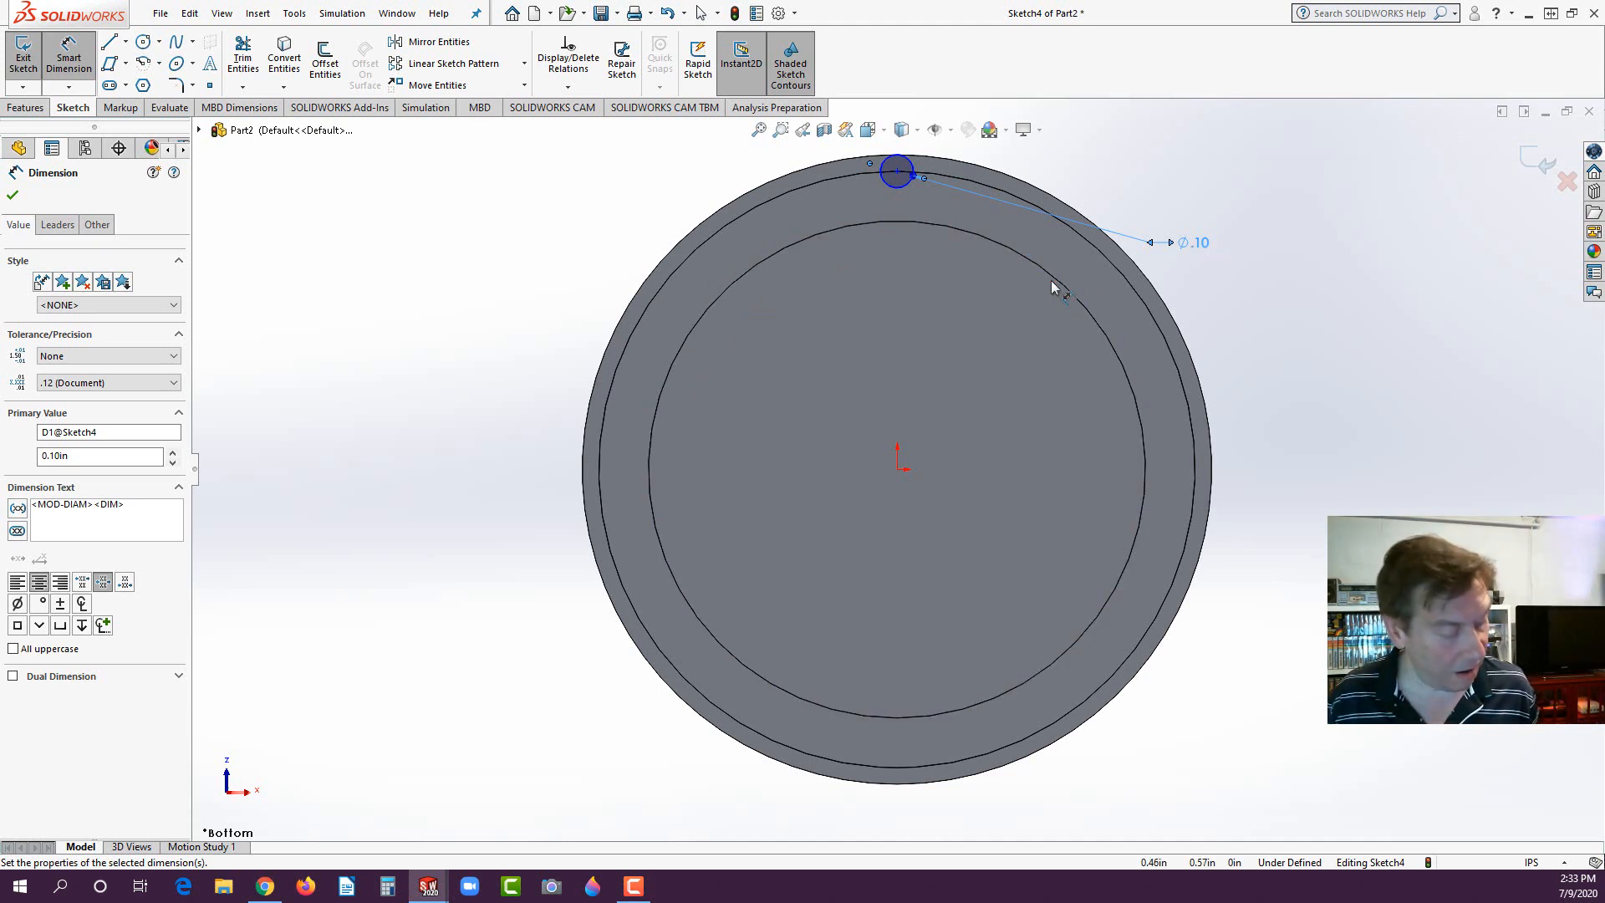
key(Escape)
- Add a vertical relation between the small circle's centre point and the origin
click(900, 170)
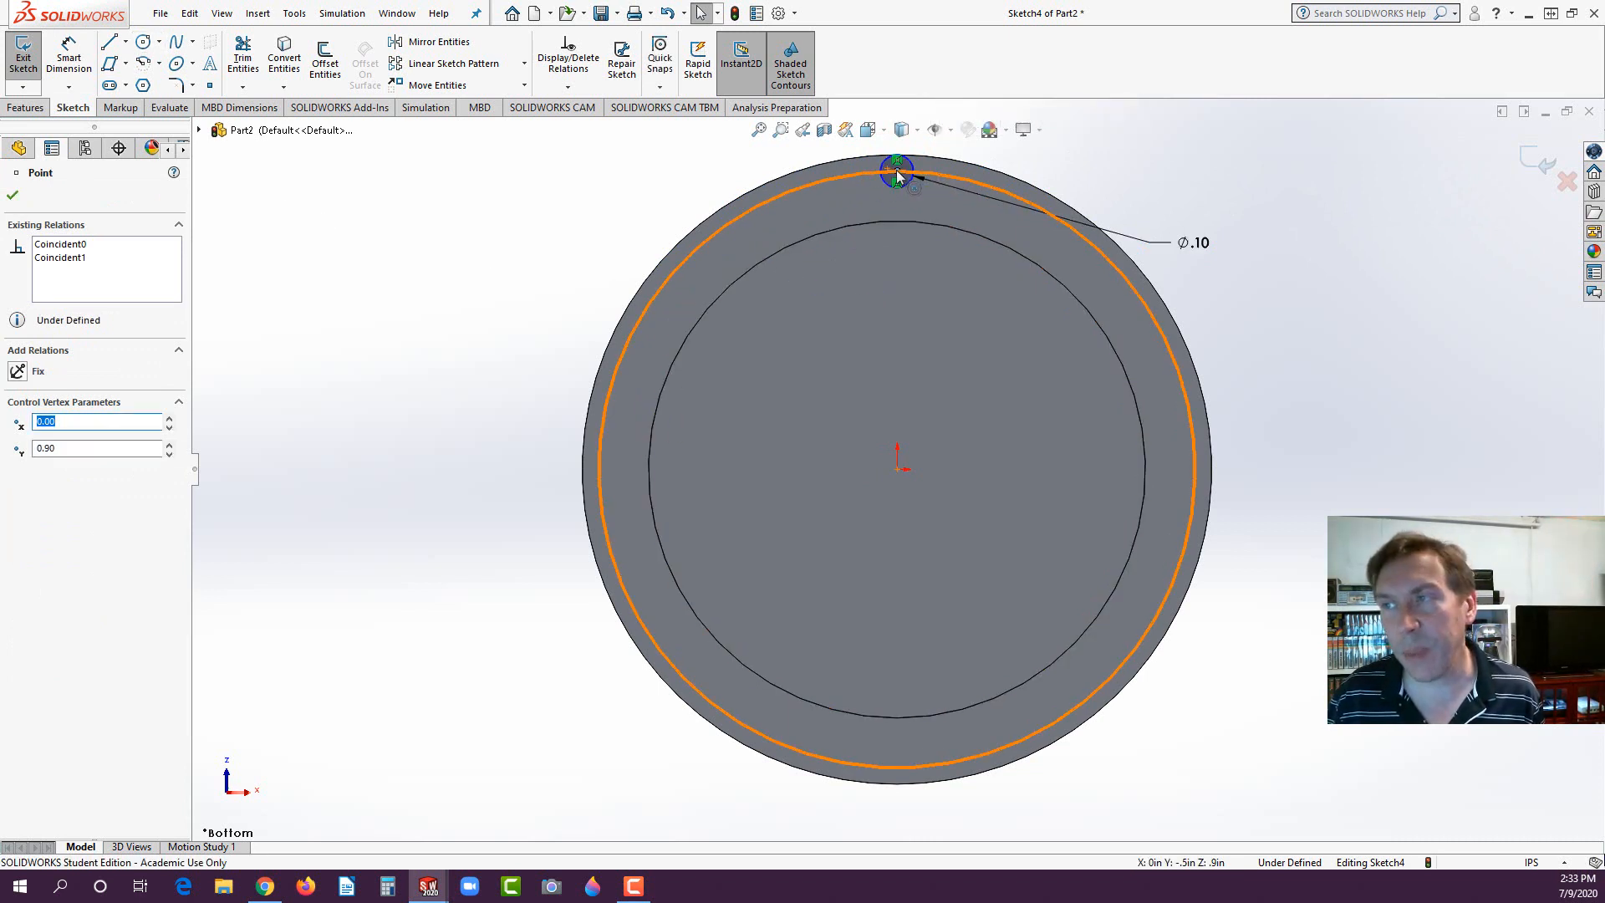
ctrl+click(898, 471)
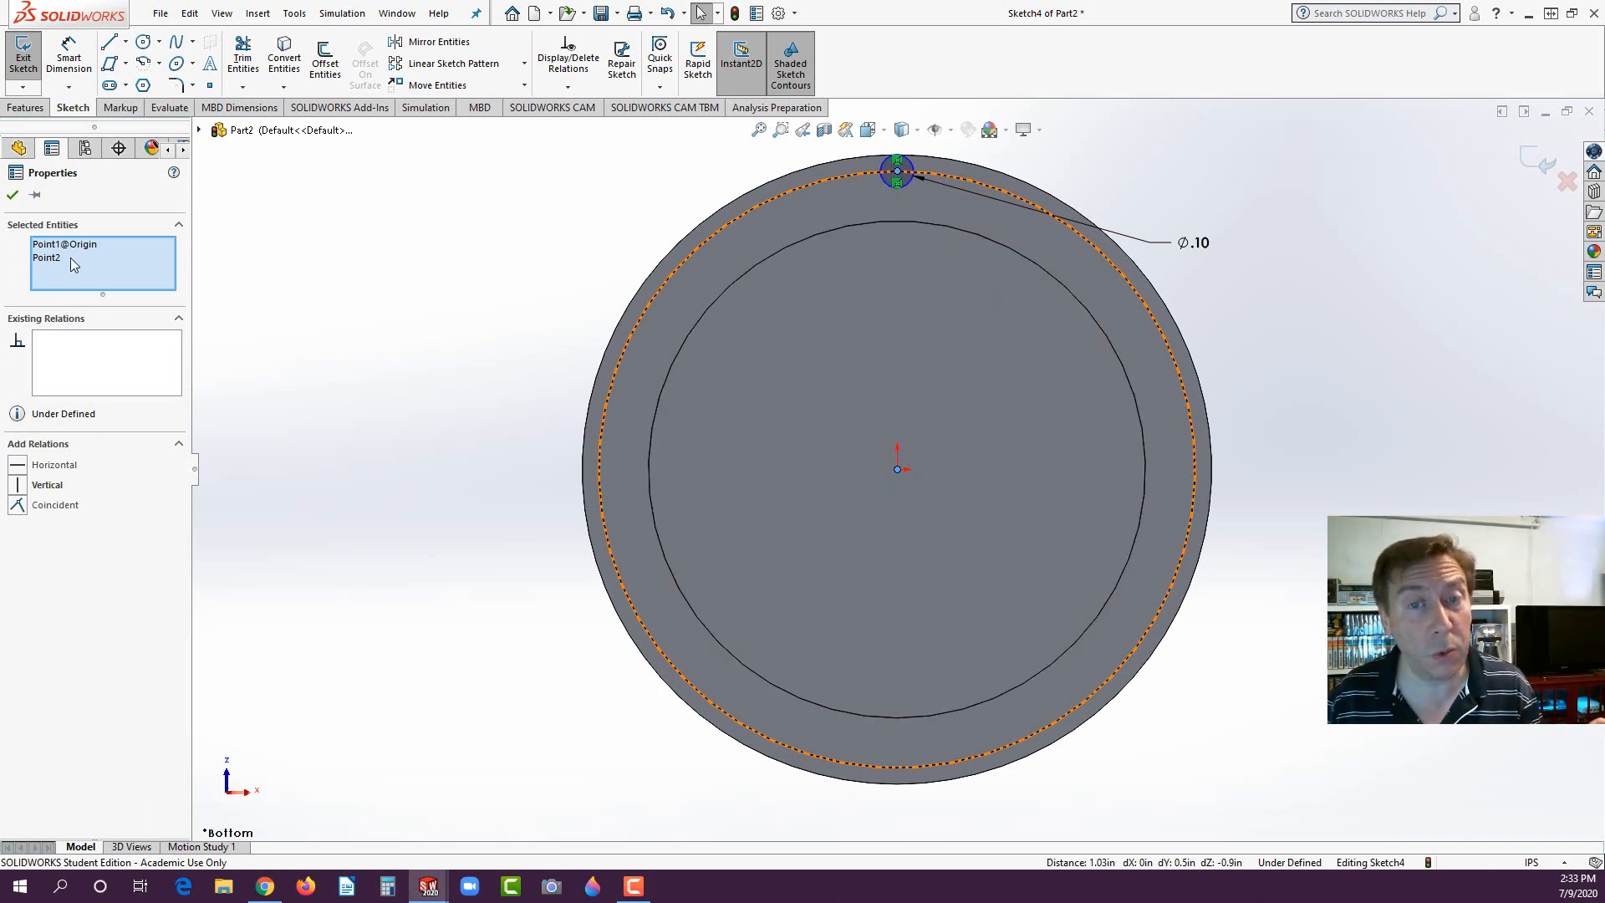
click(20, 488)
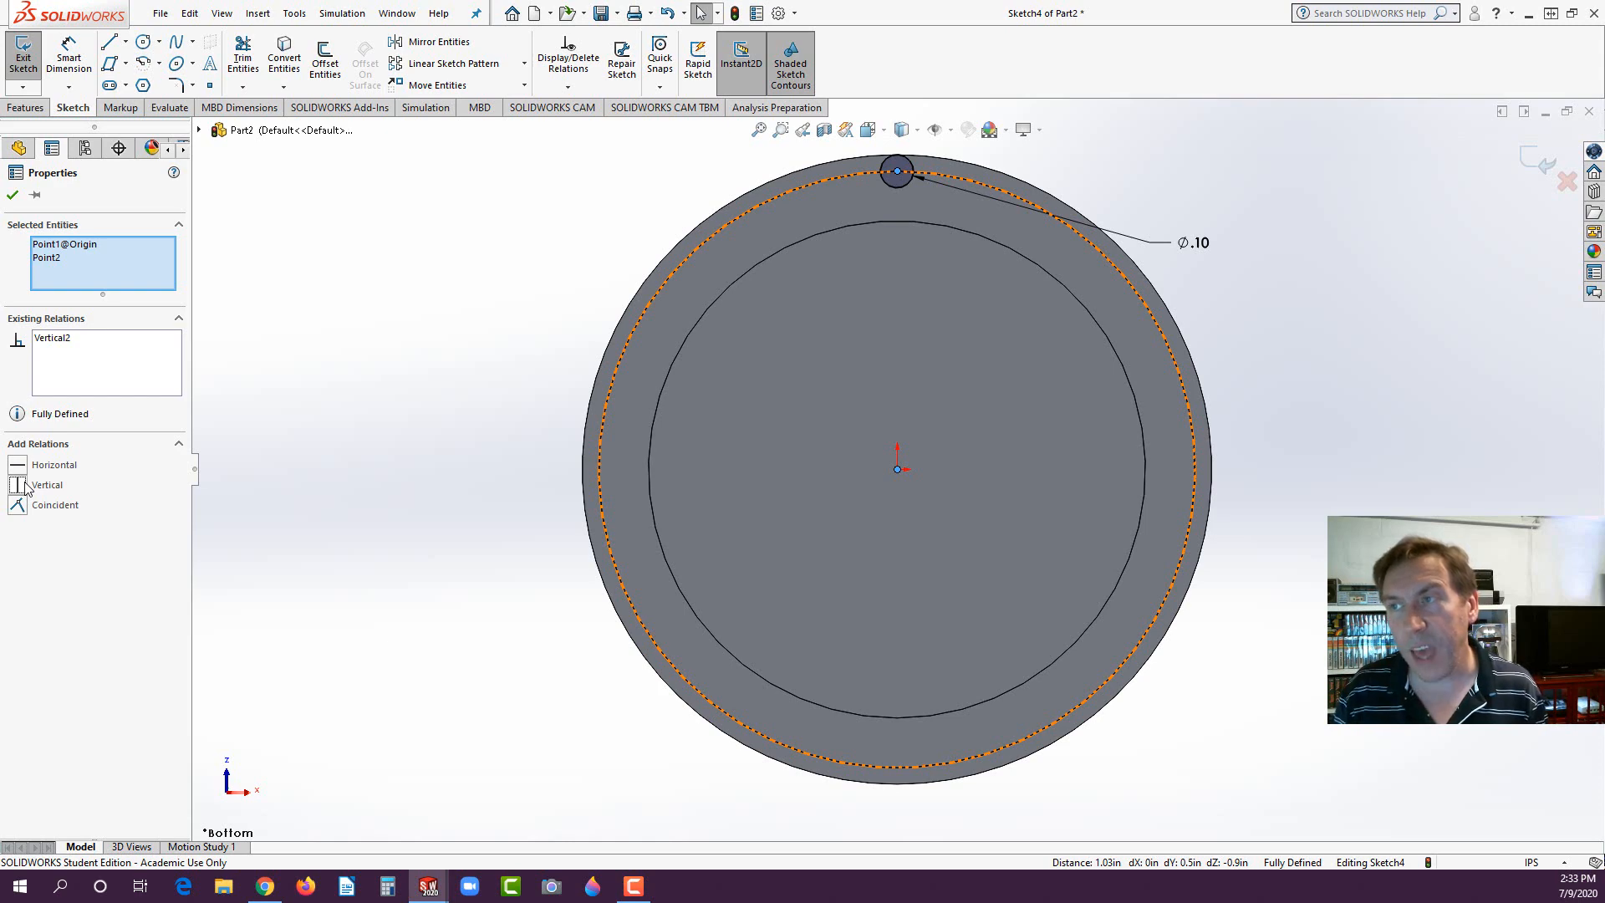
click(12, 194)
click(368, 402)
- Extrude the 0.10 in circle in the reversed direction along the boss wall with the Up To Next end condition, merging the result
middle_drag(826, 361, 725, 463)
click(25, 107)
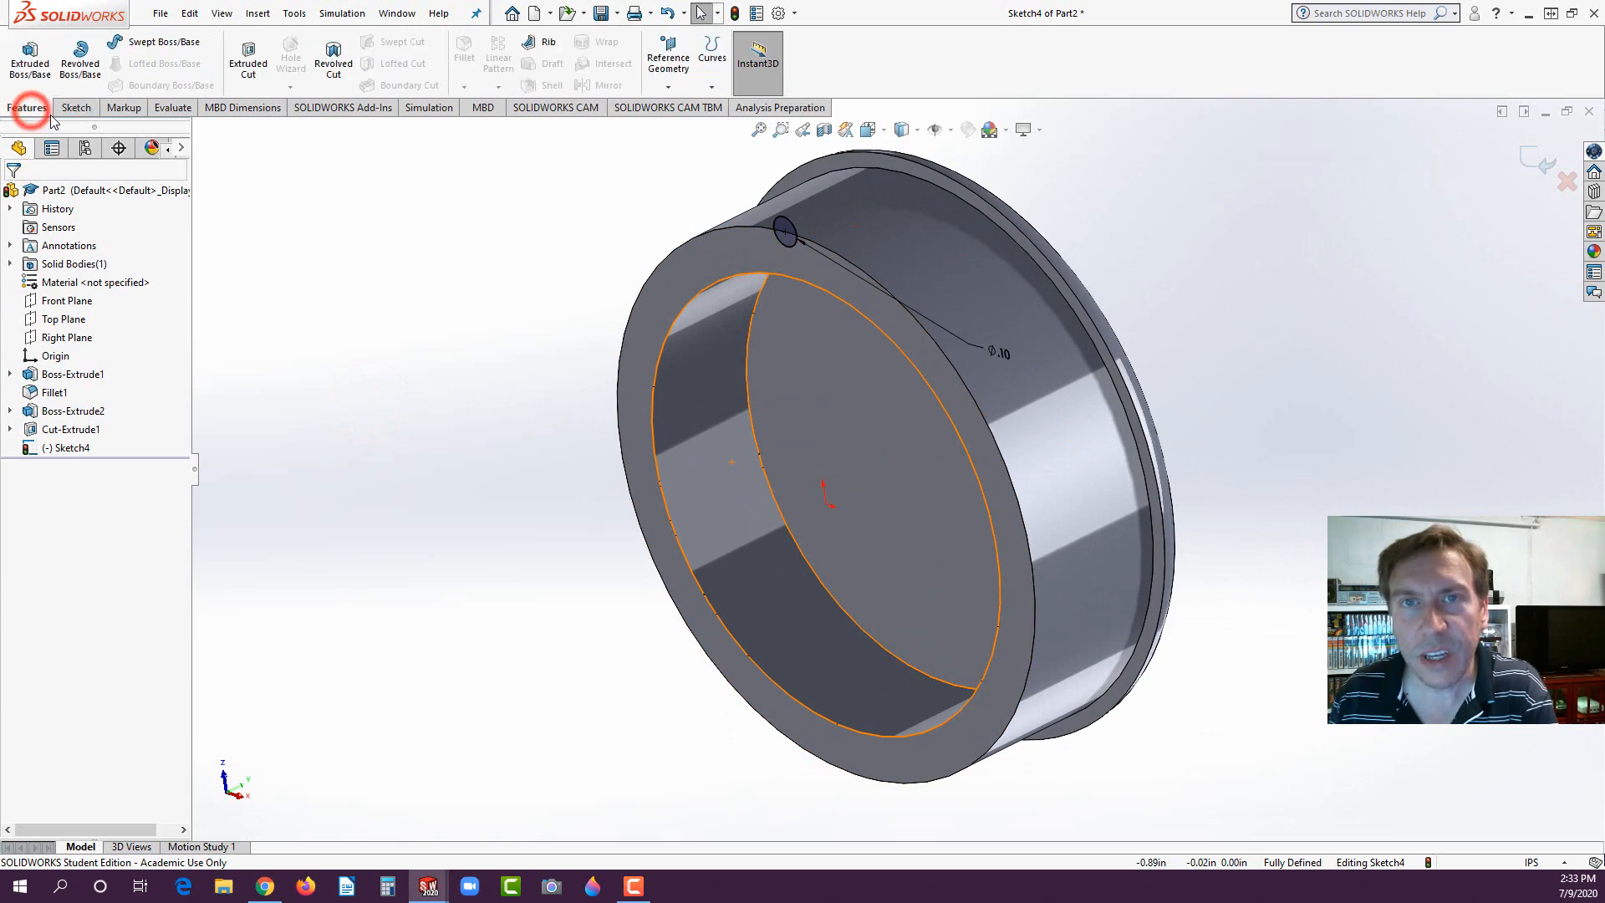
click(31, 60)
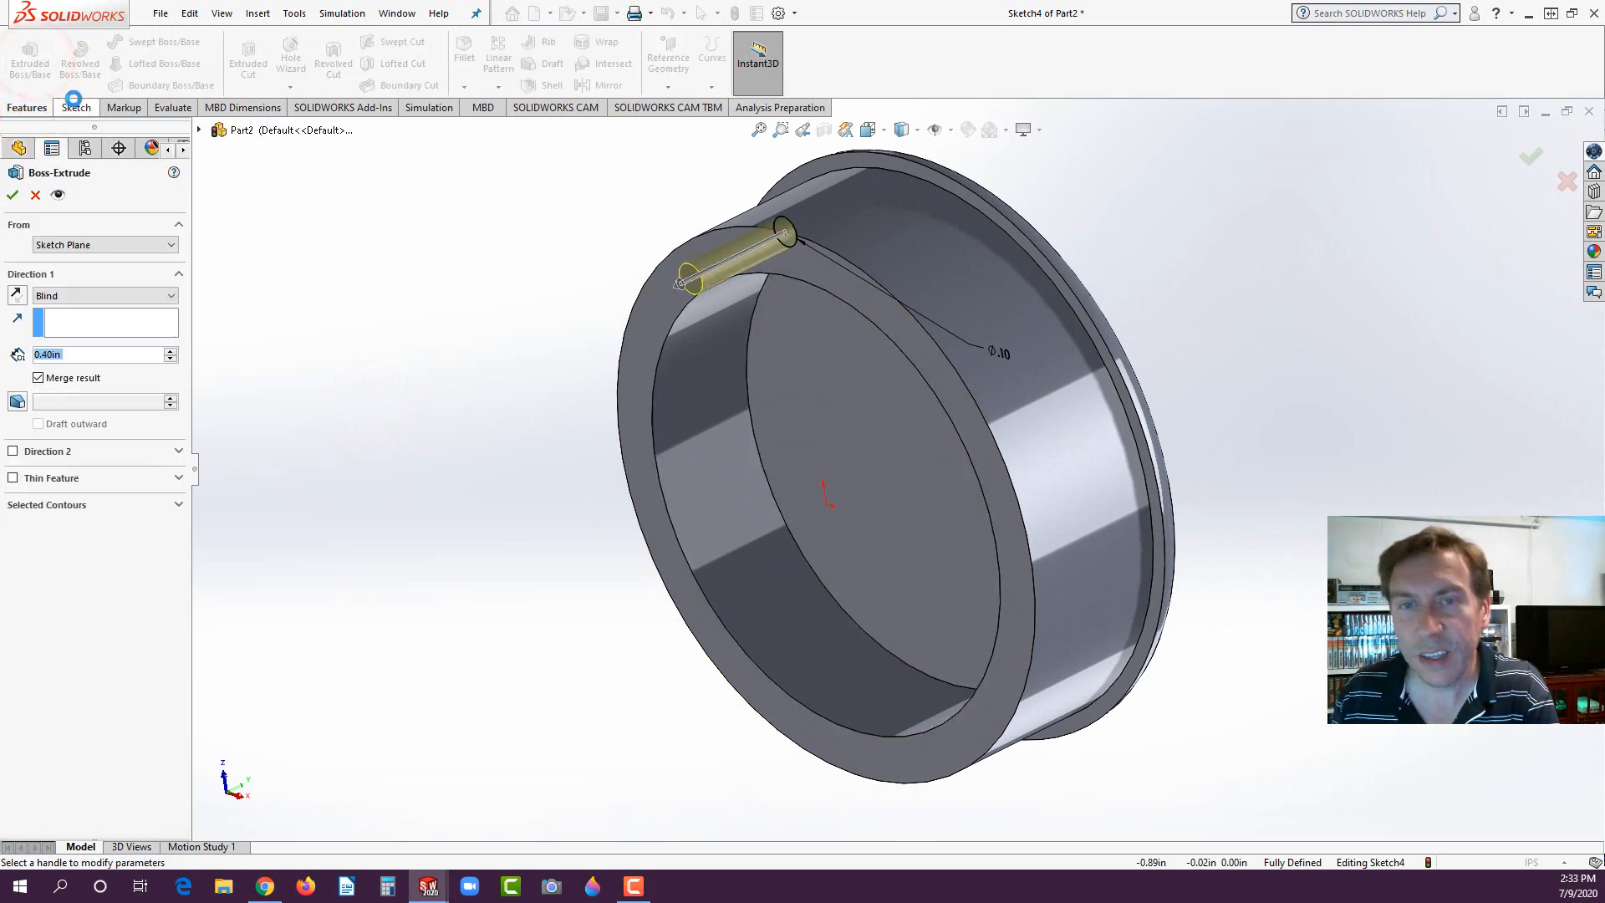
click(17, 295)
click(89, 297)
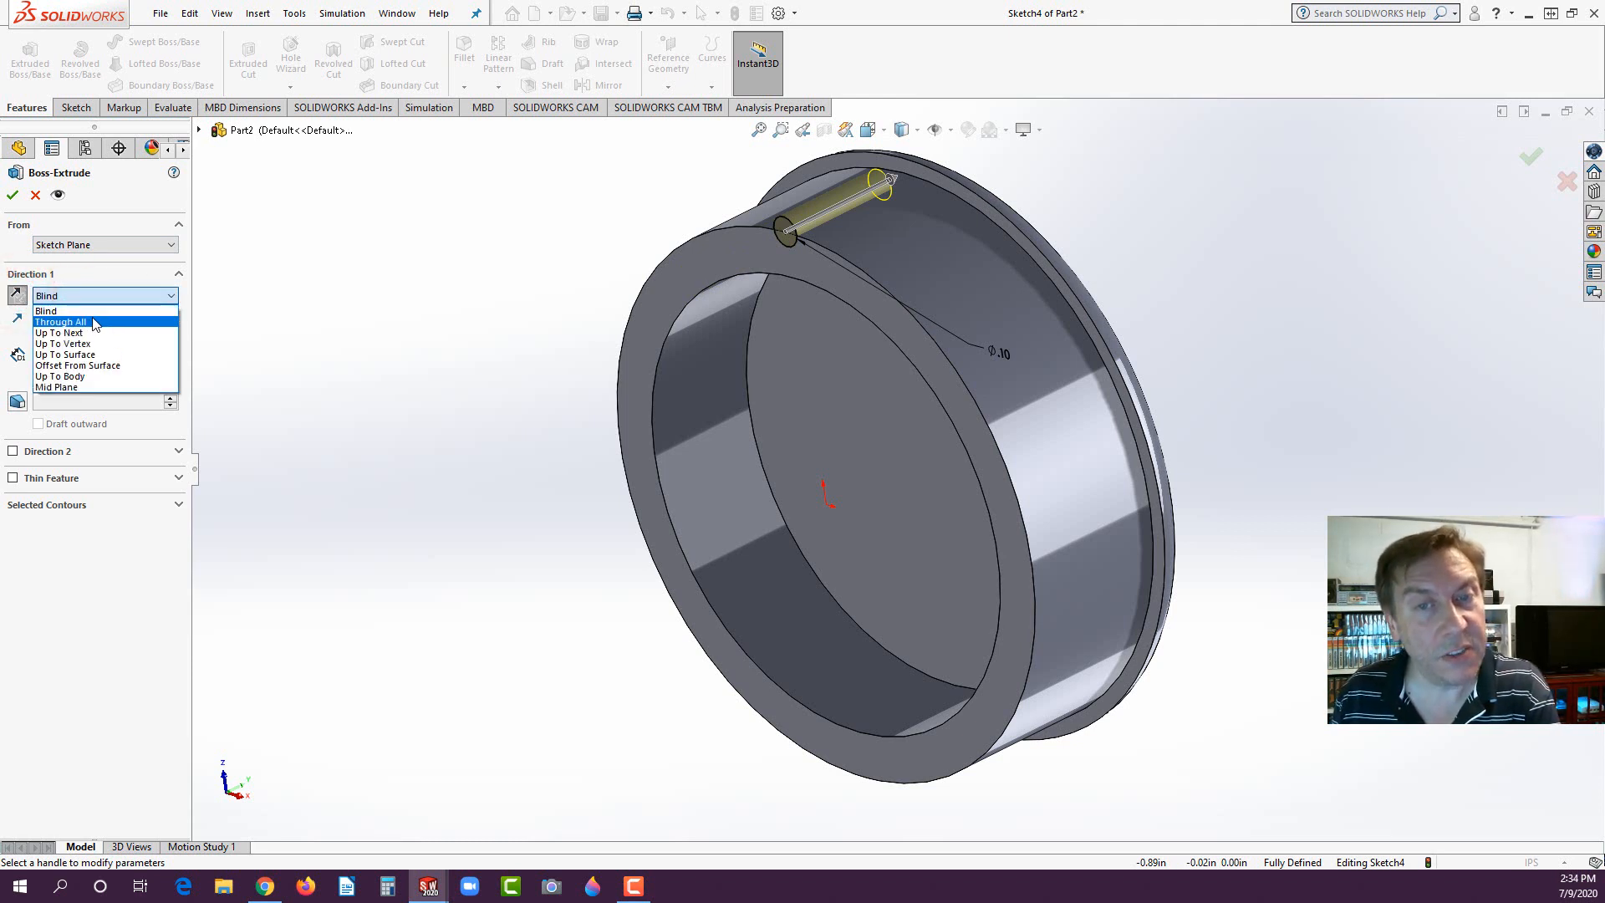
click(88, 333)
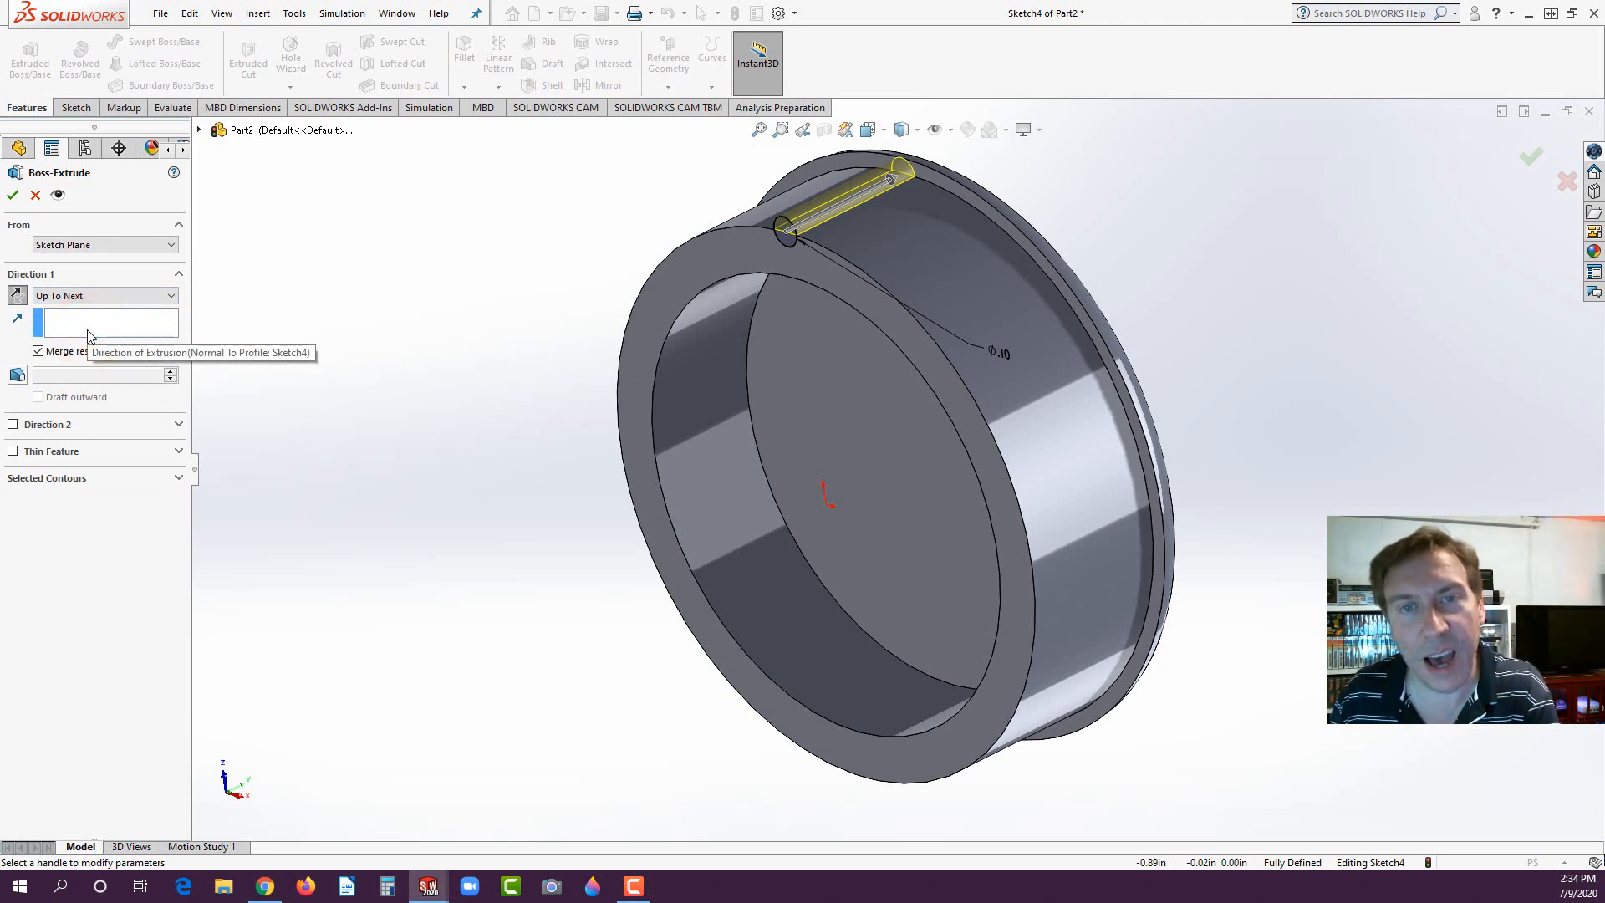
click(12, 196)
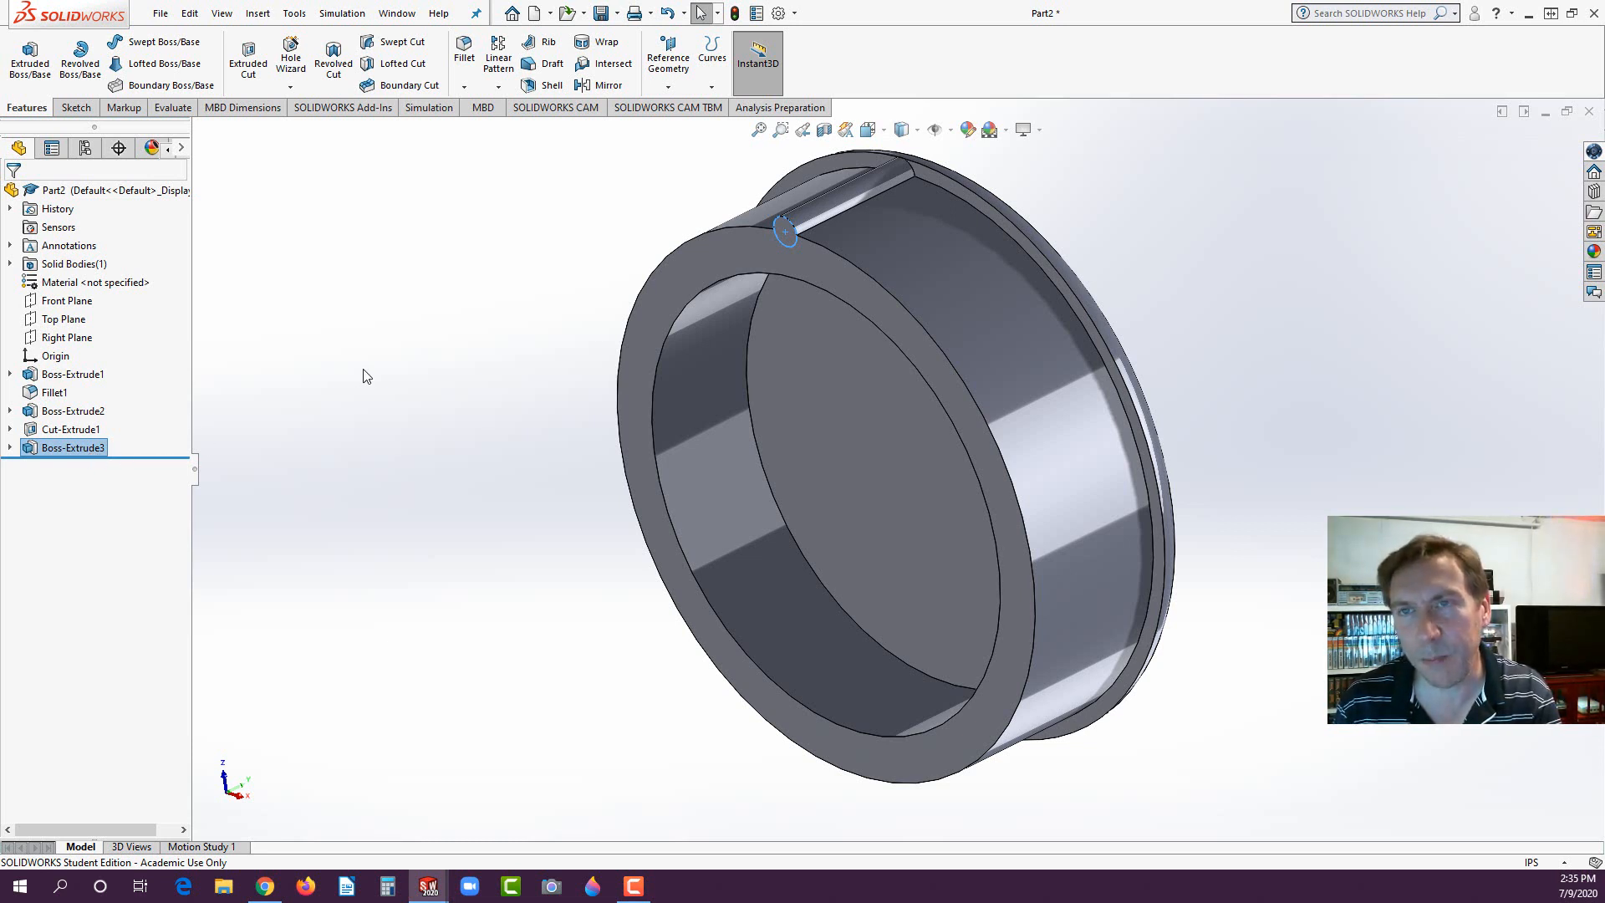
- Create a circular pattern of the extruded rib about the boss's outer cylindrical face with 50 equally spaced instances over 360 degrees
click(500, 87)
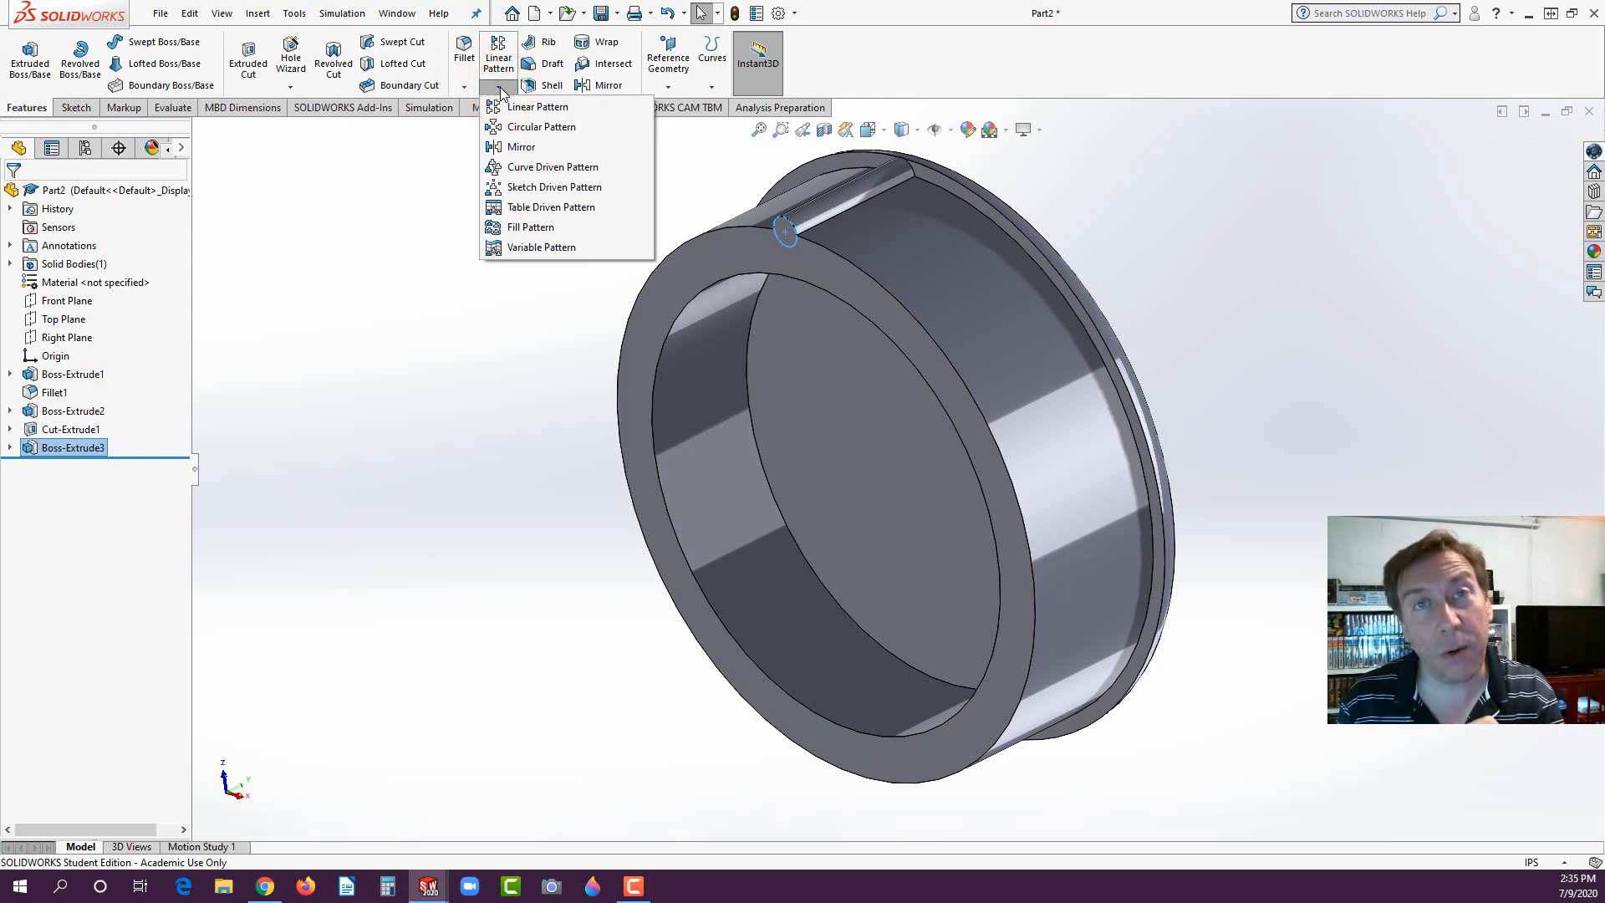
click(504, 128)
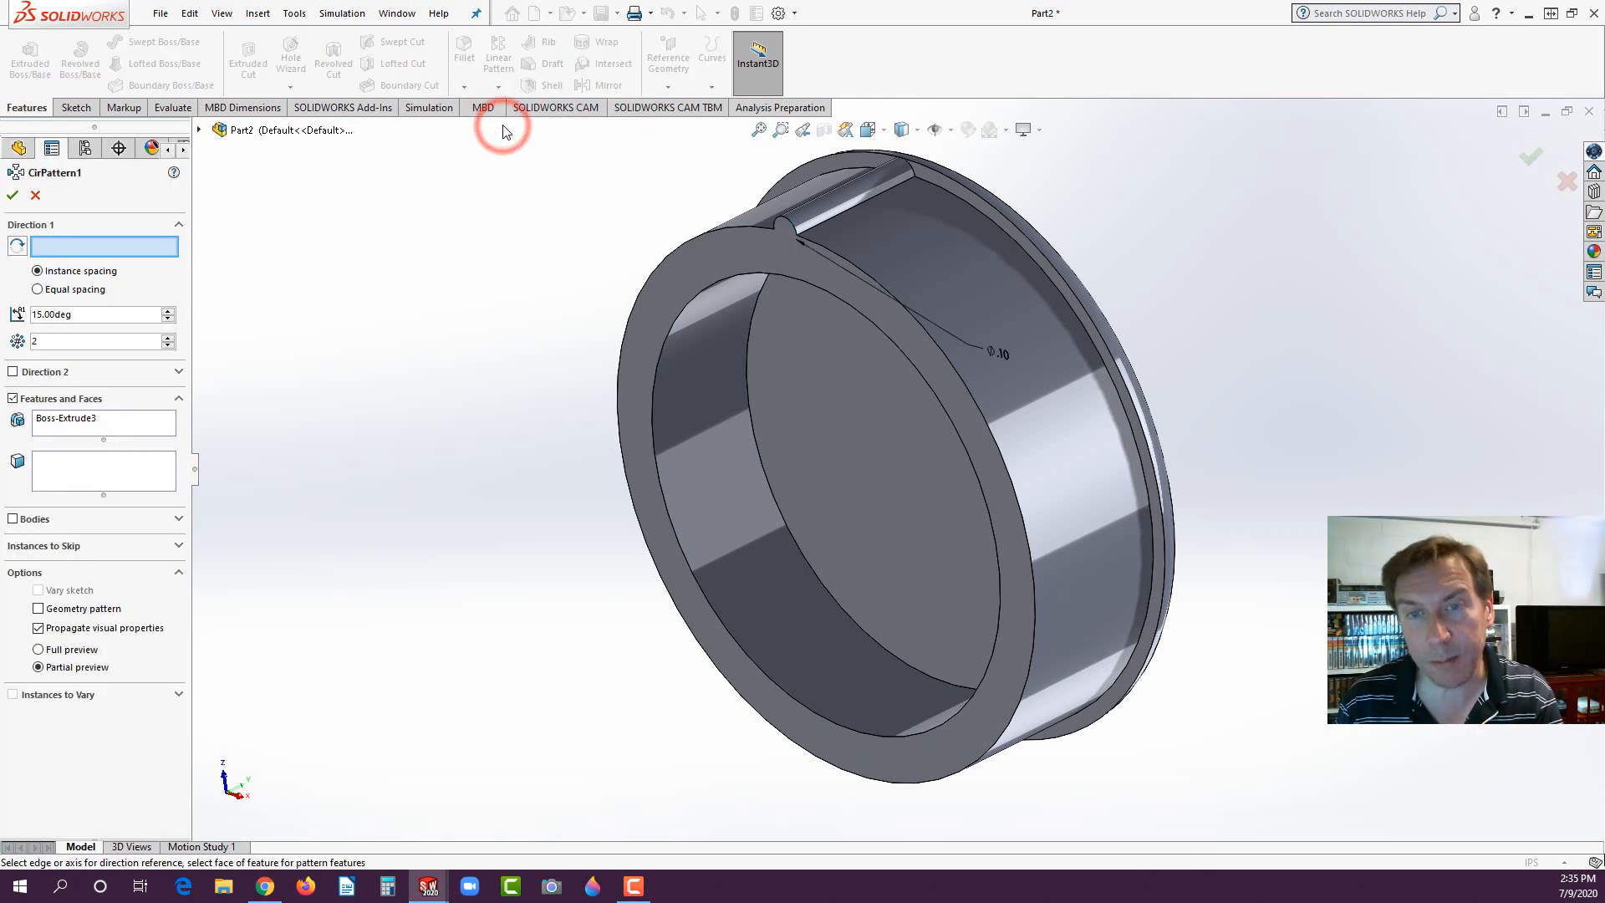
click(37, 290)
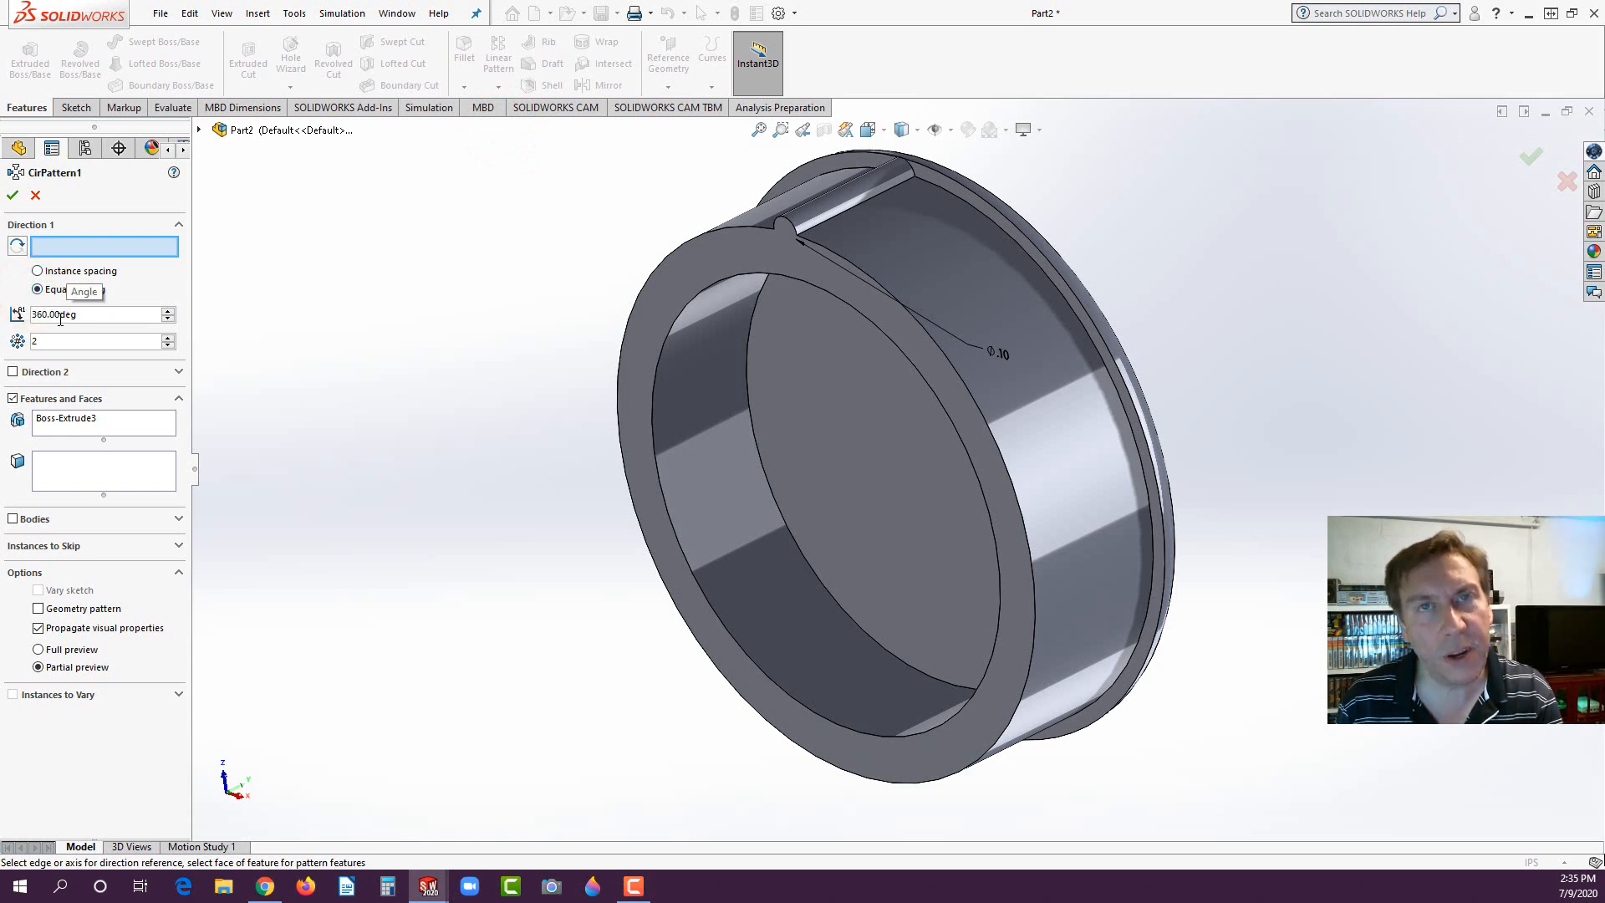
double_click(40, 344)
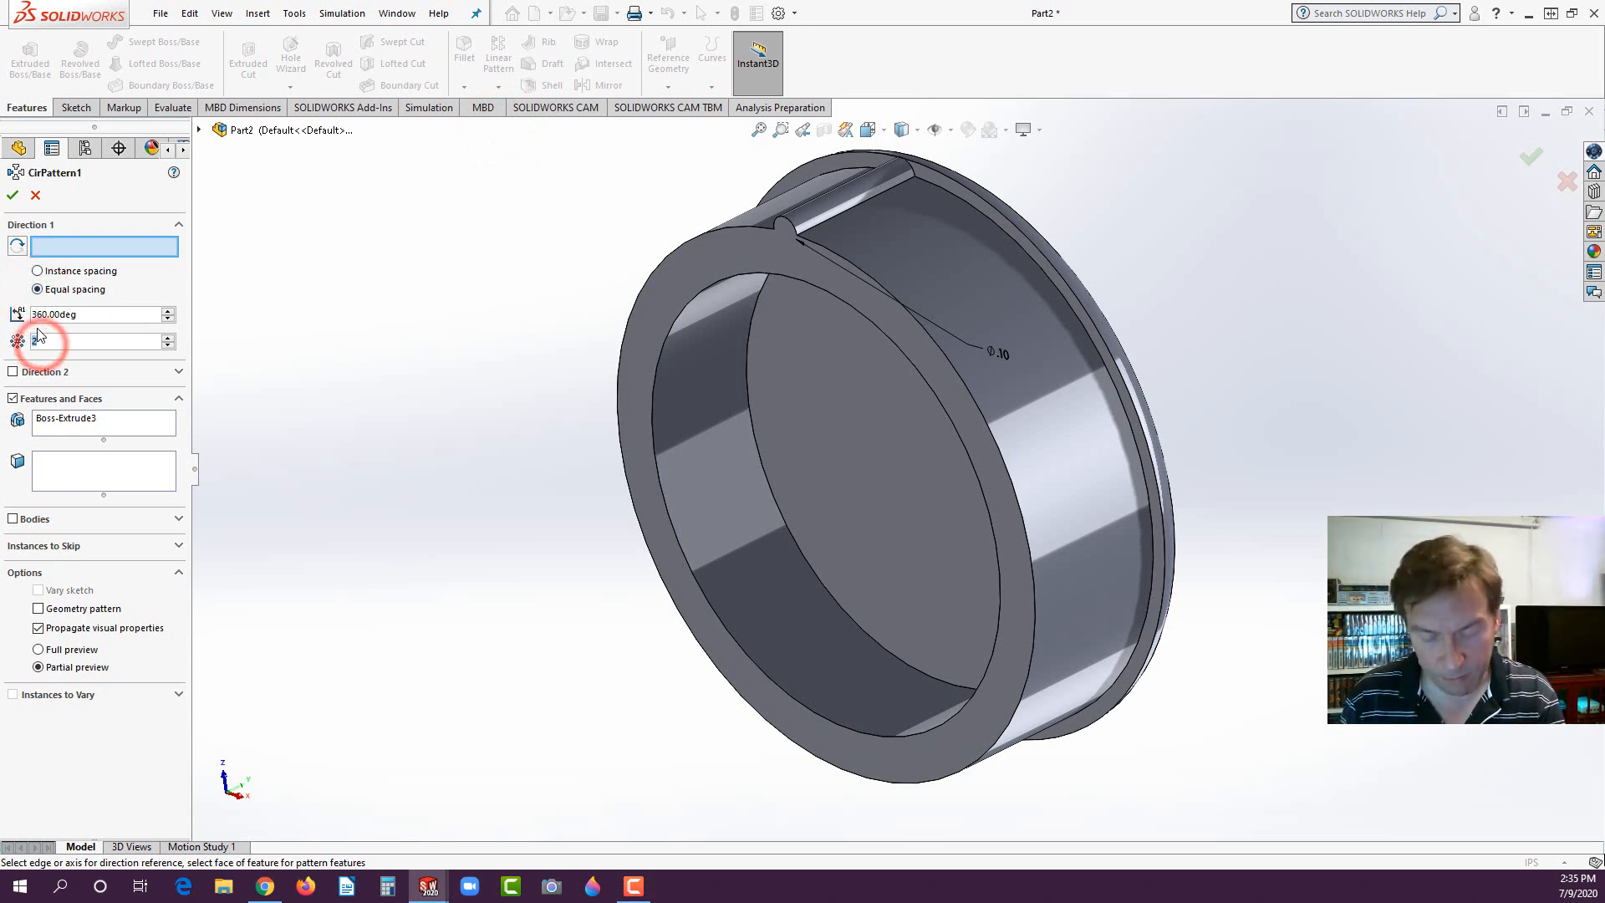
text(50)
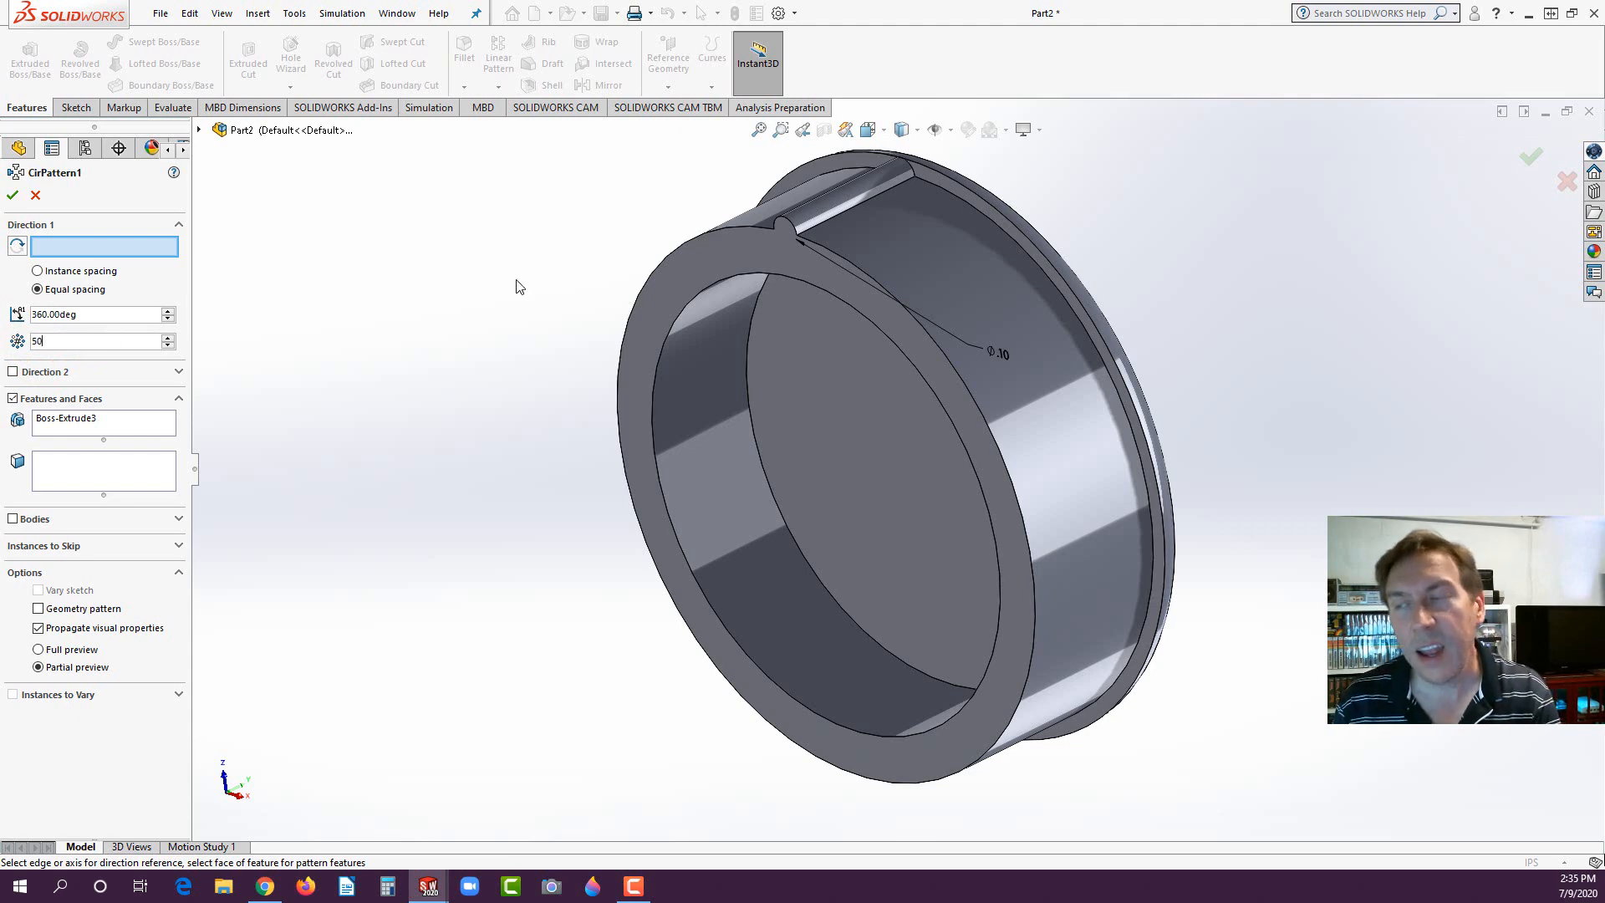
click(941, 269)
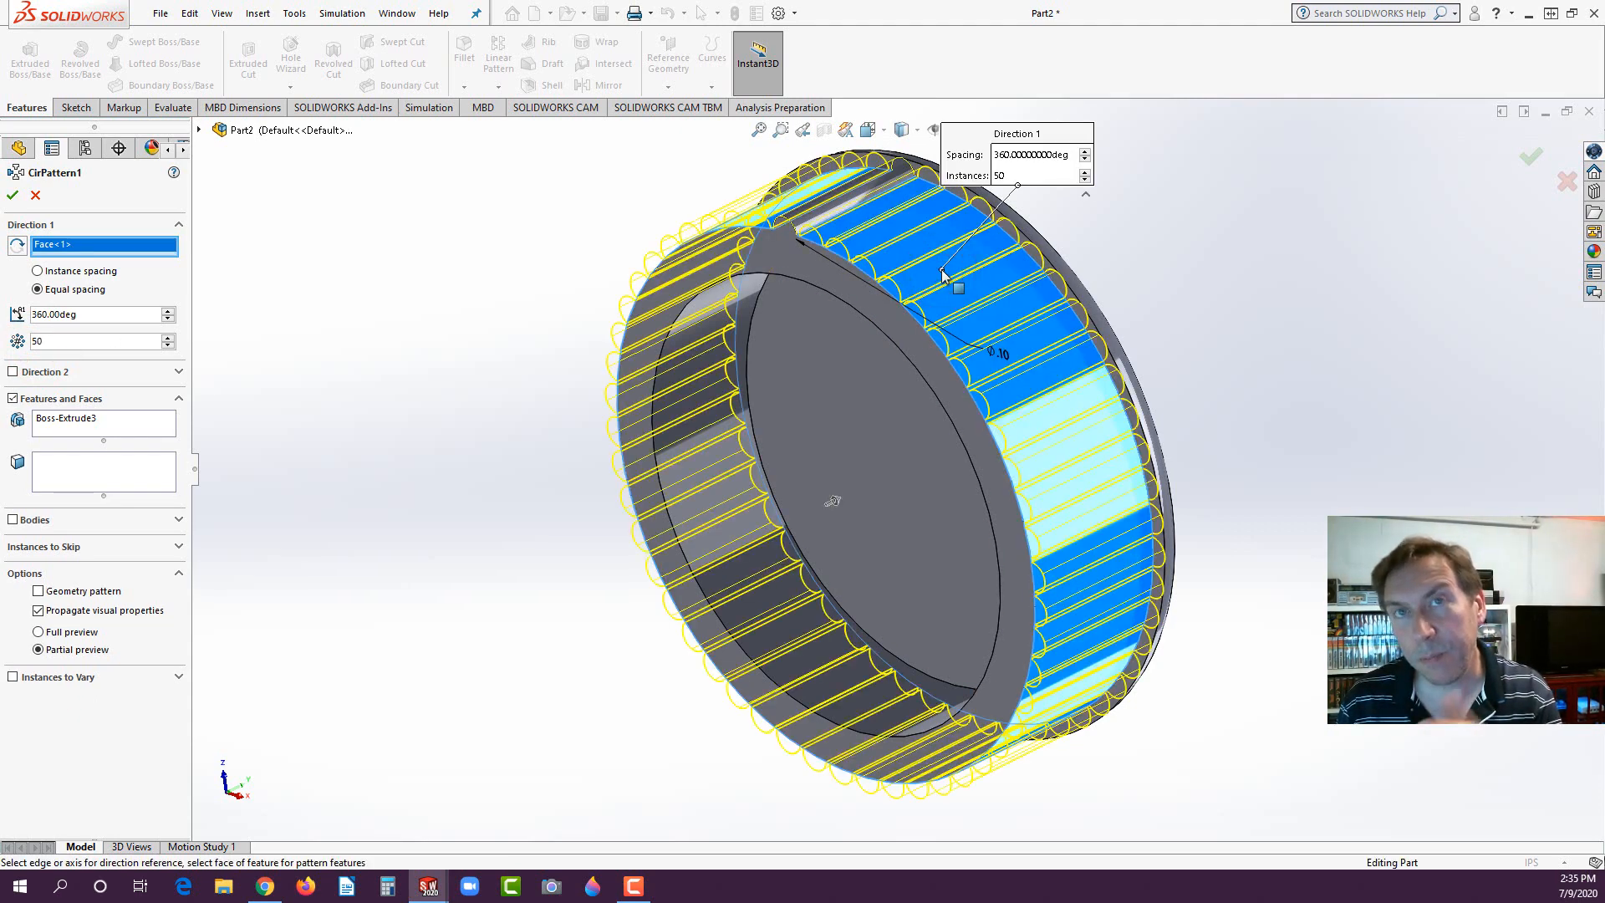
click(11, 195)
click(333, 311)
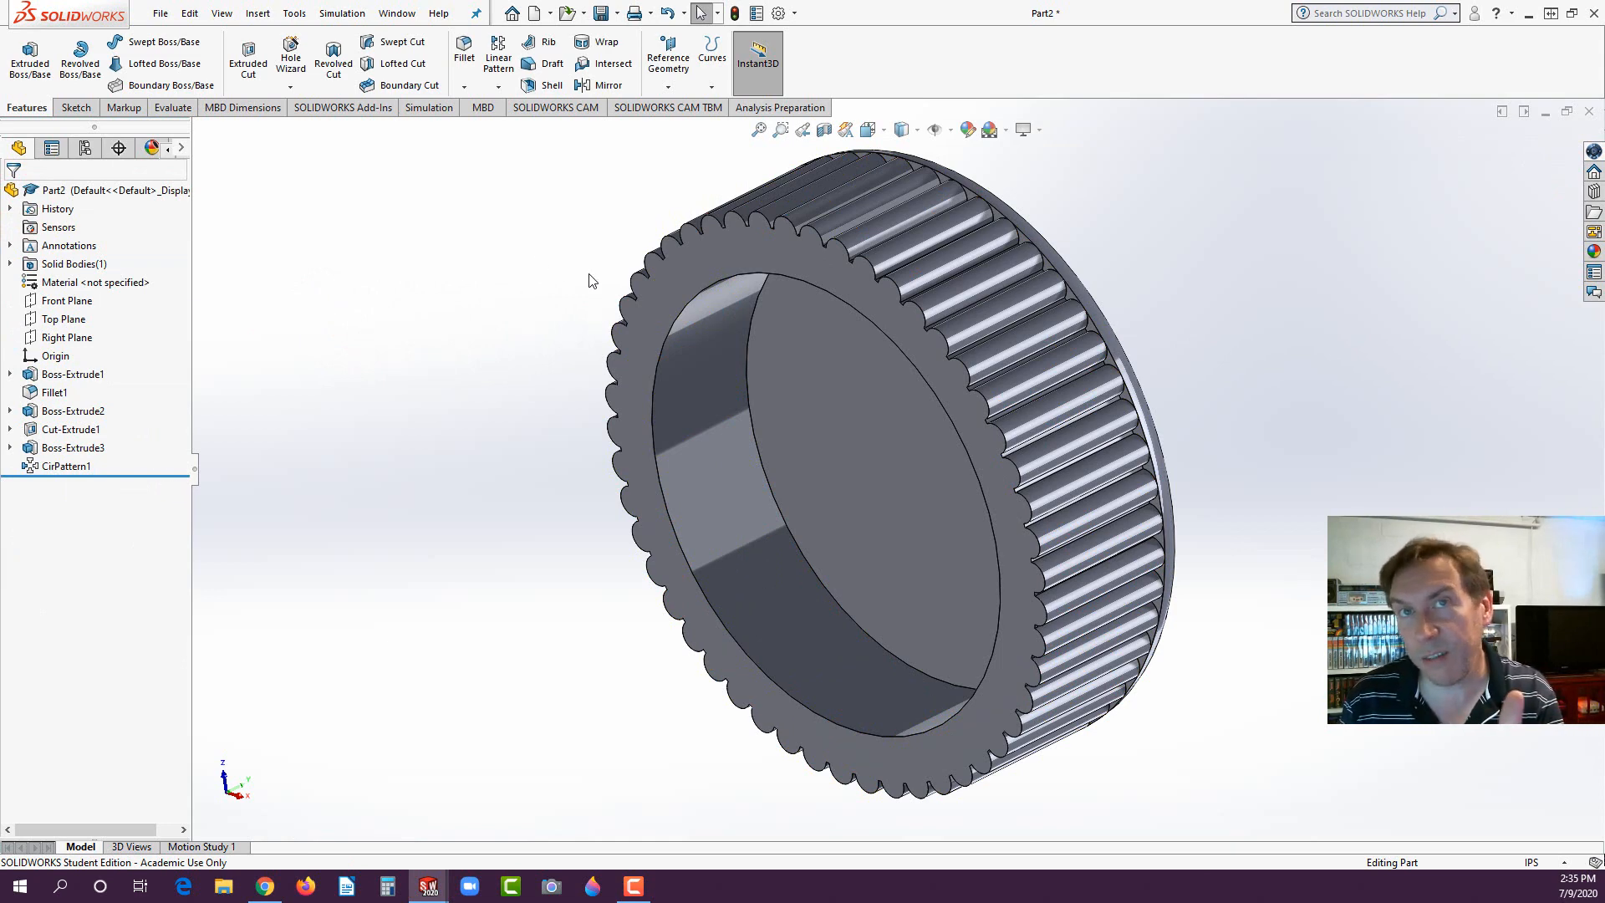
middle_drag(584, 276, 397, 325)
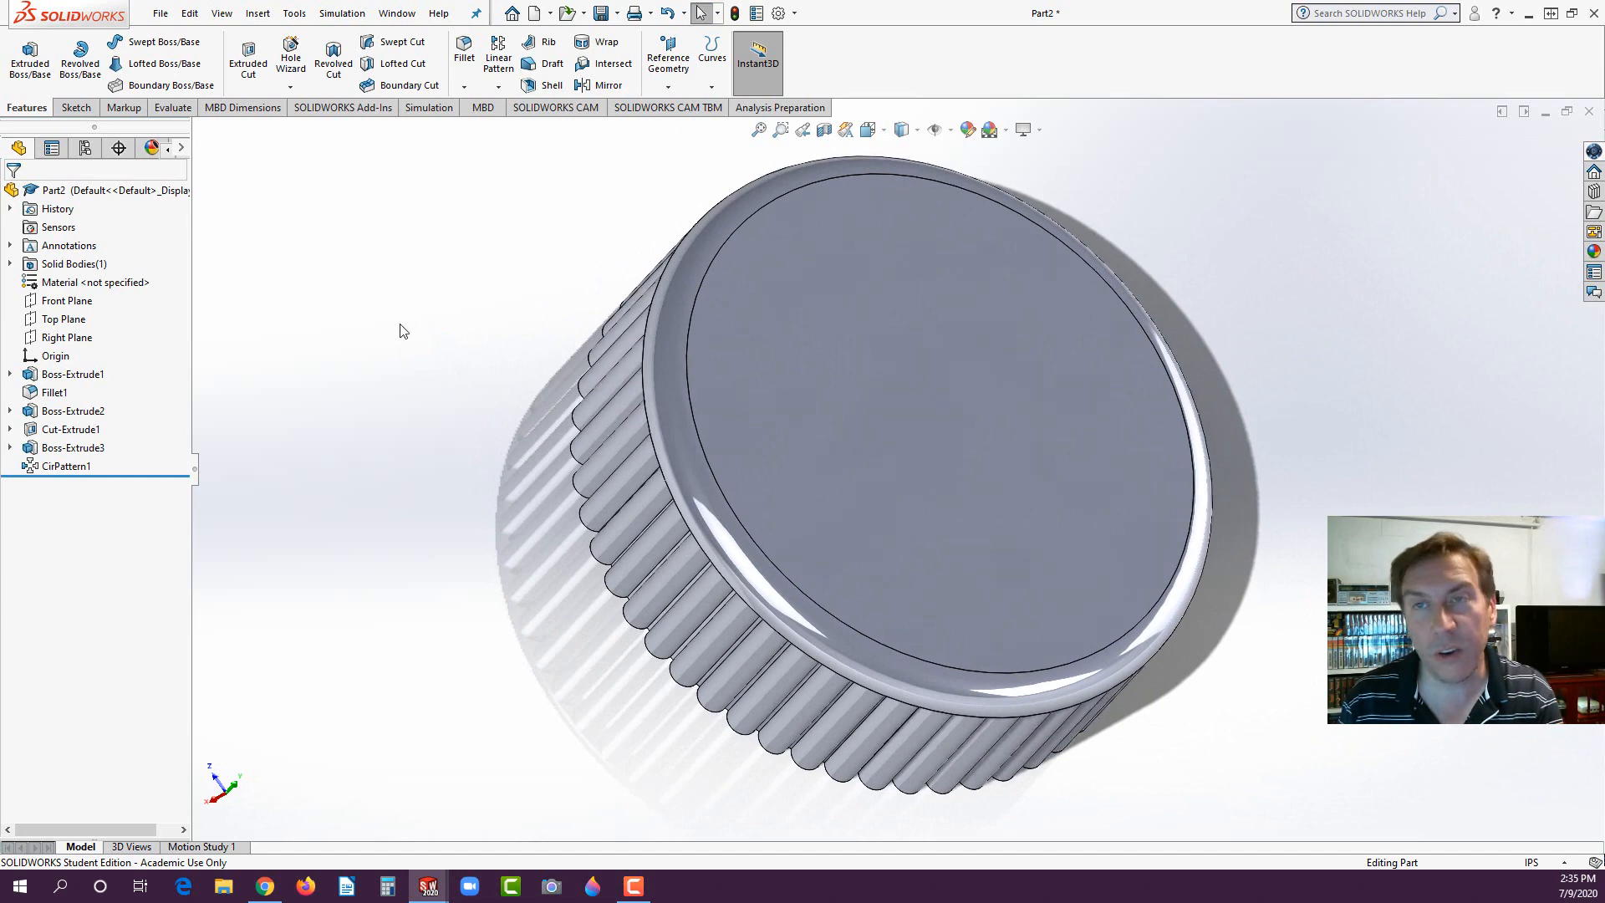
- Save the ribbed cap part on the Desktop as CAP
middle_drag(403, 329, 459, 312)
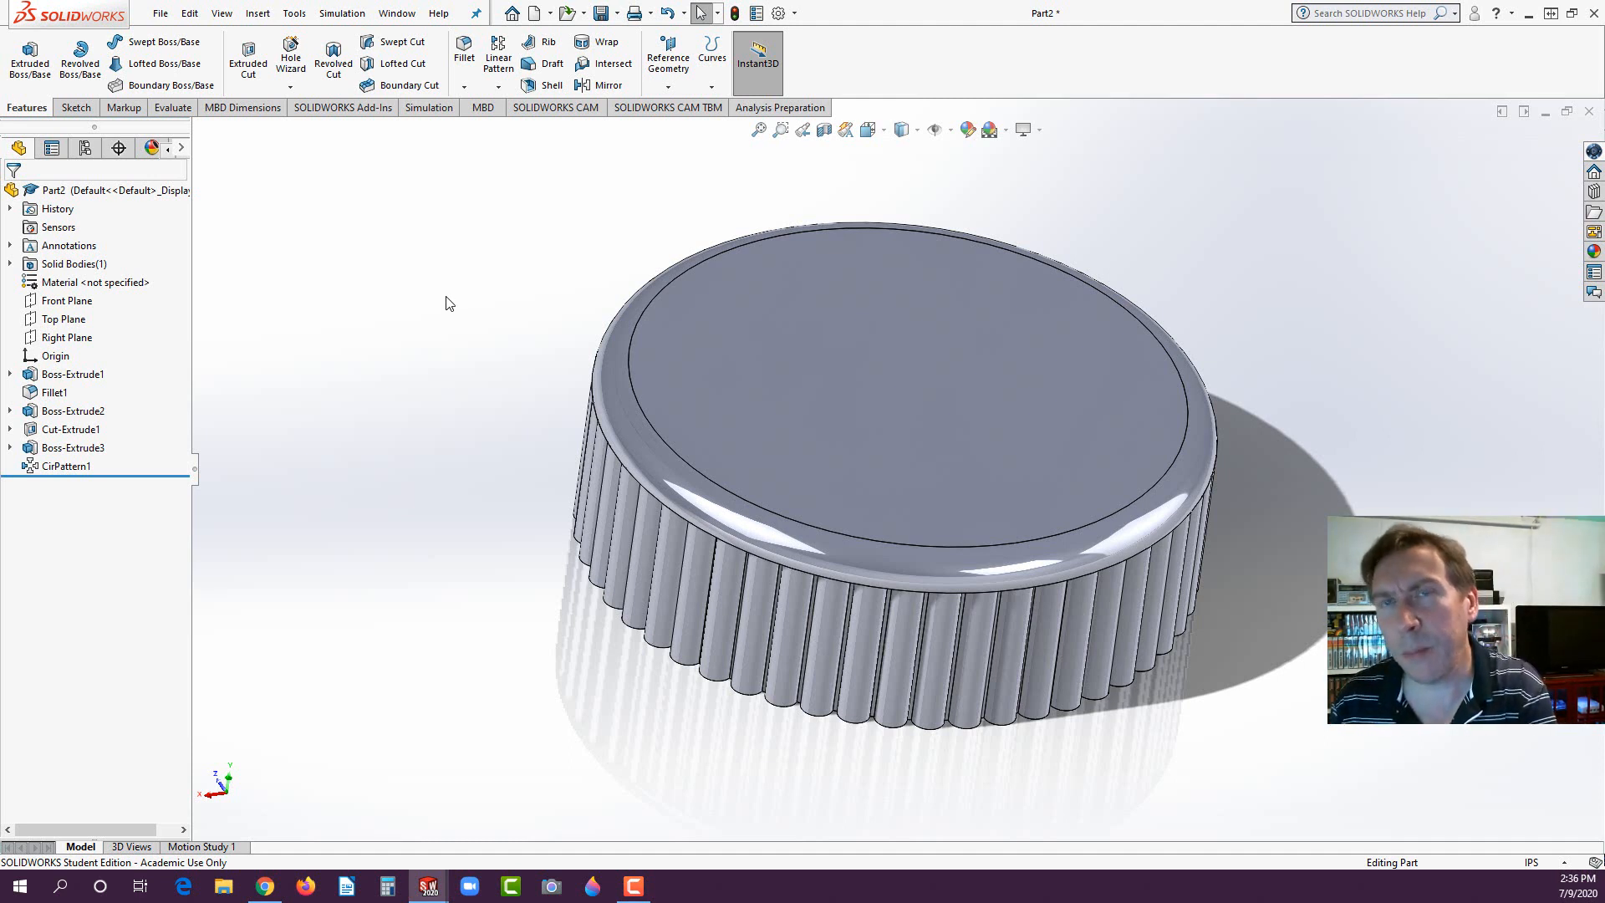
click(416, 332)
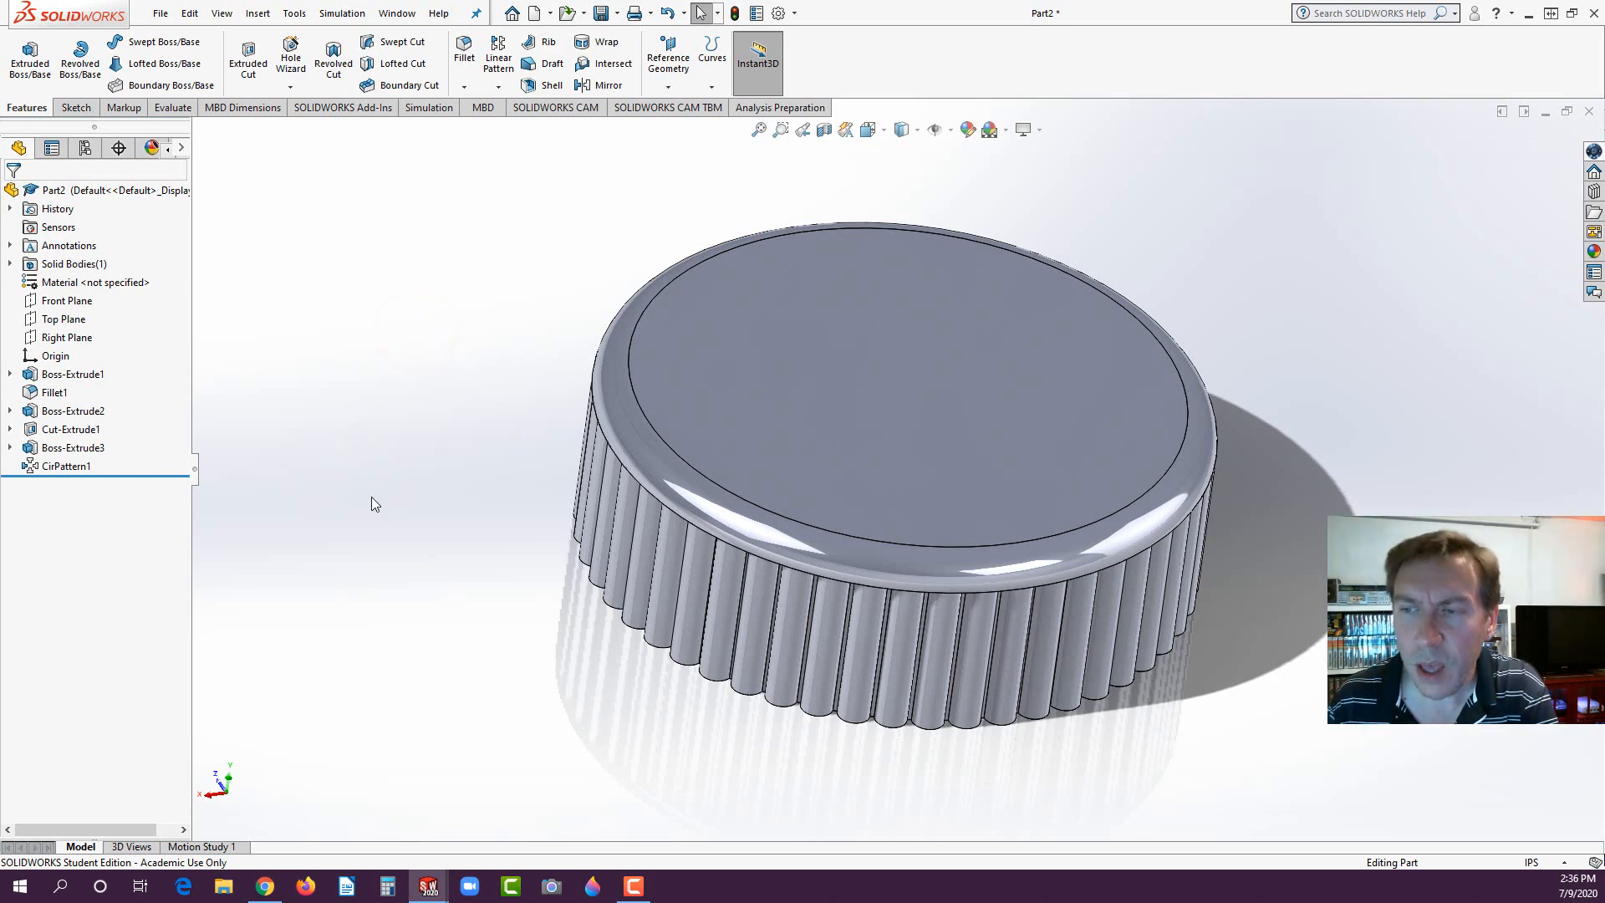
click(340, 453)
click(601, 13)
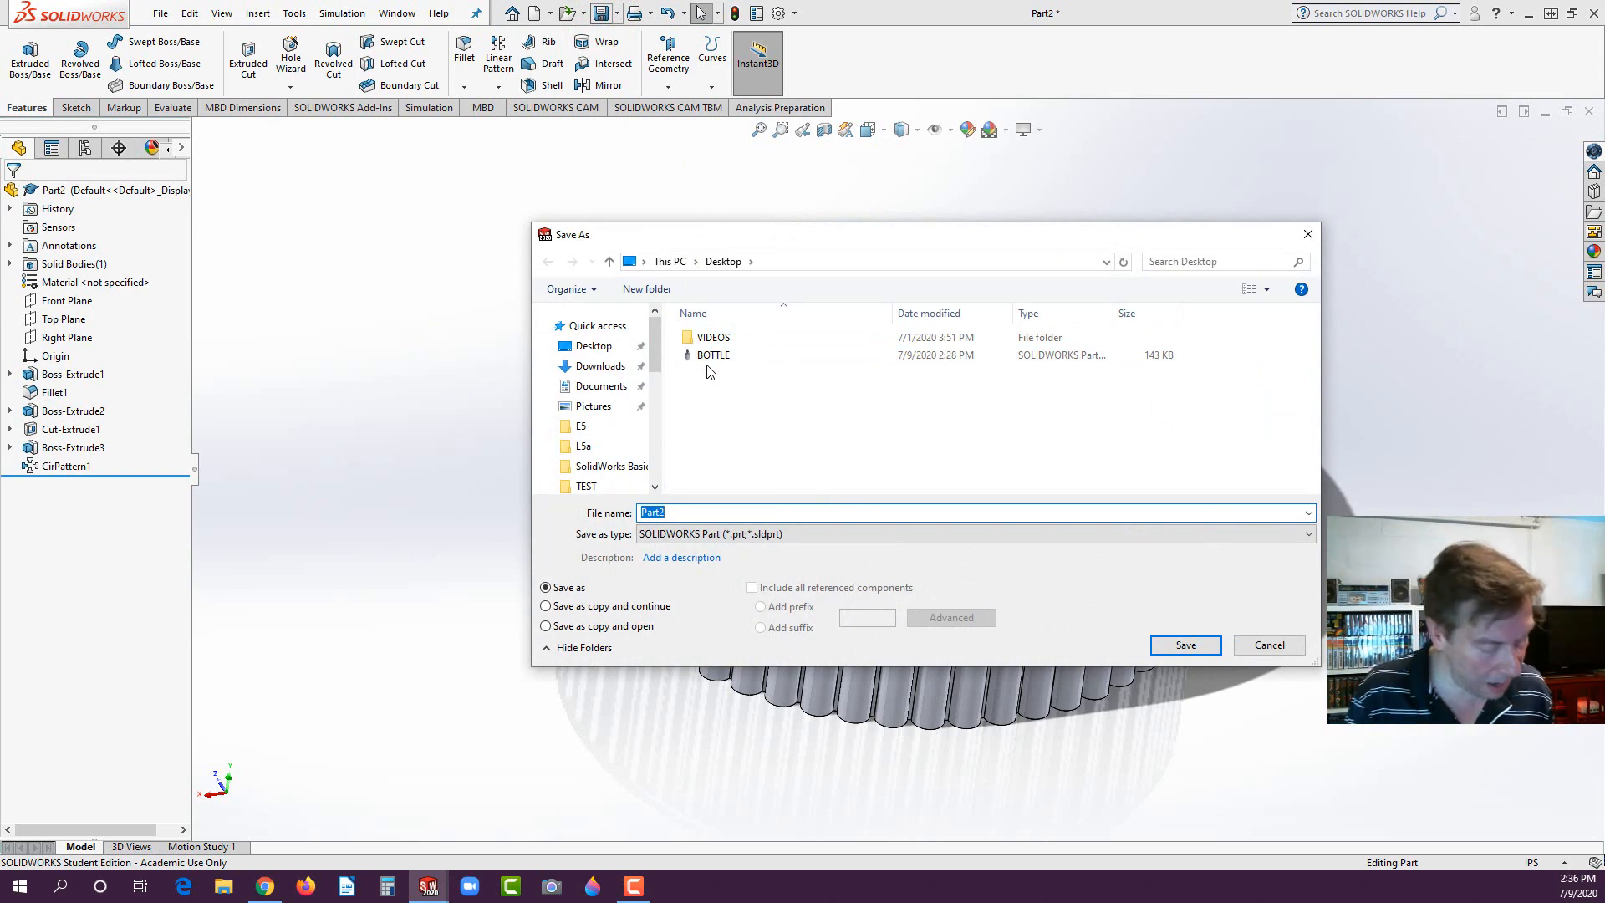
text(CAP)
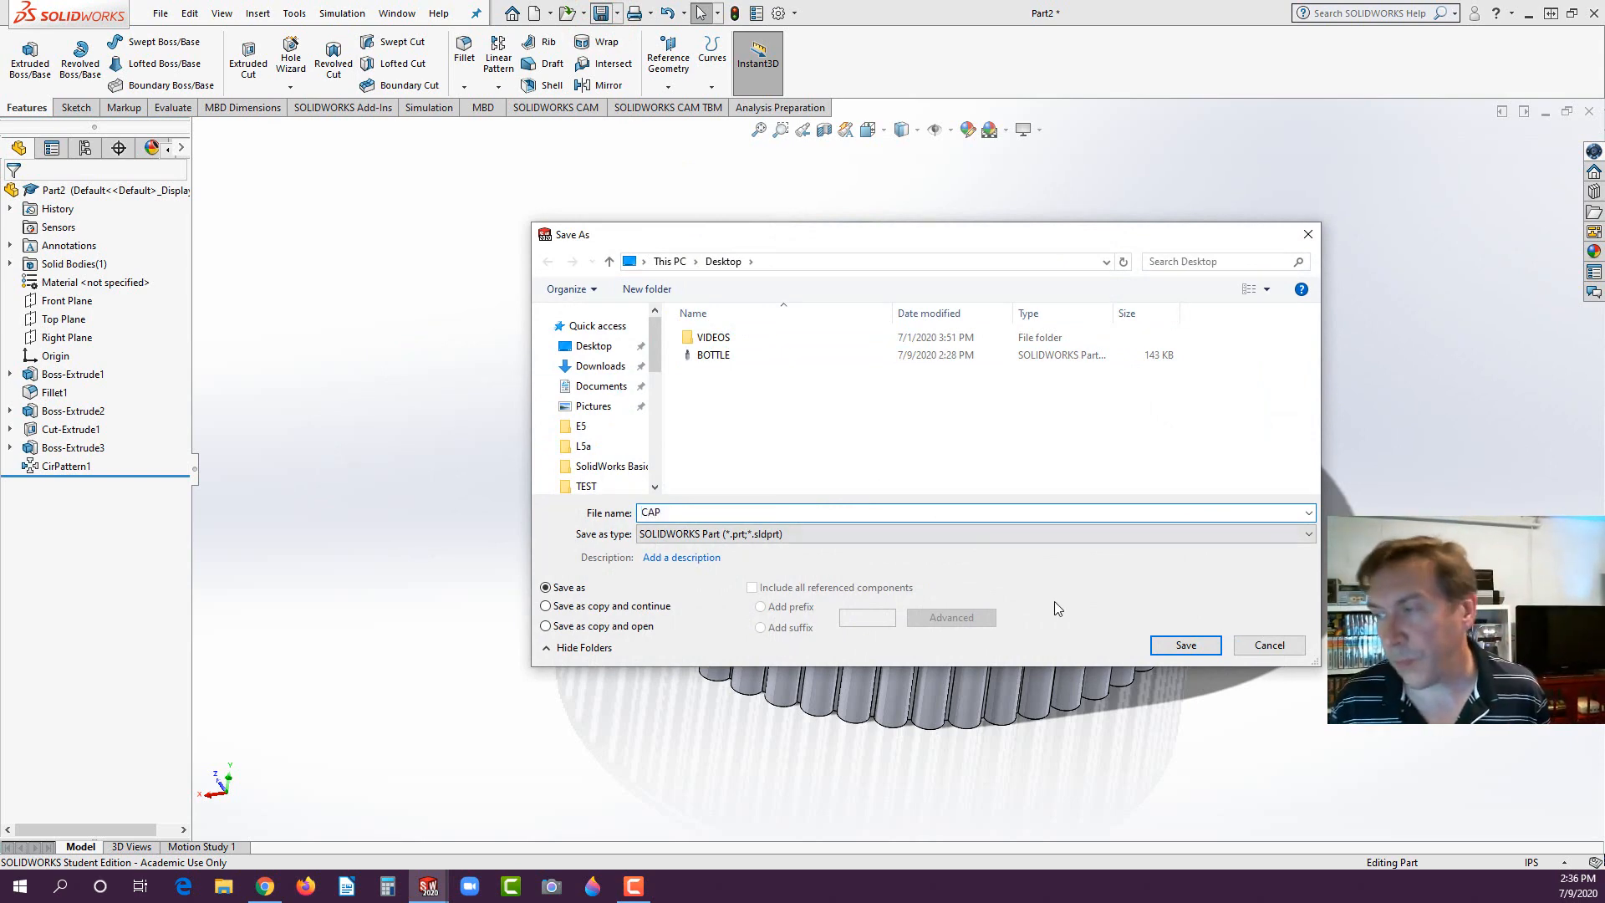
click(1183, 645)
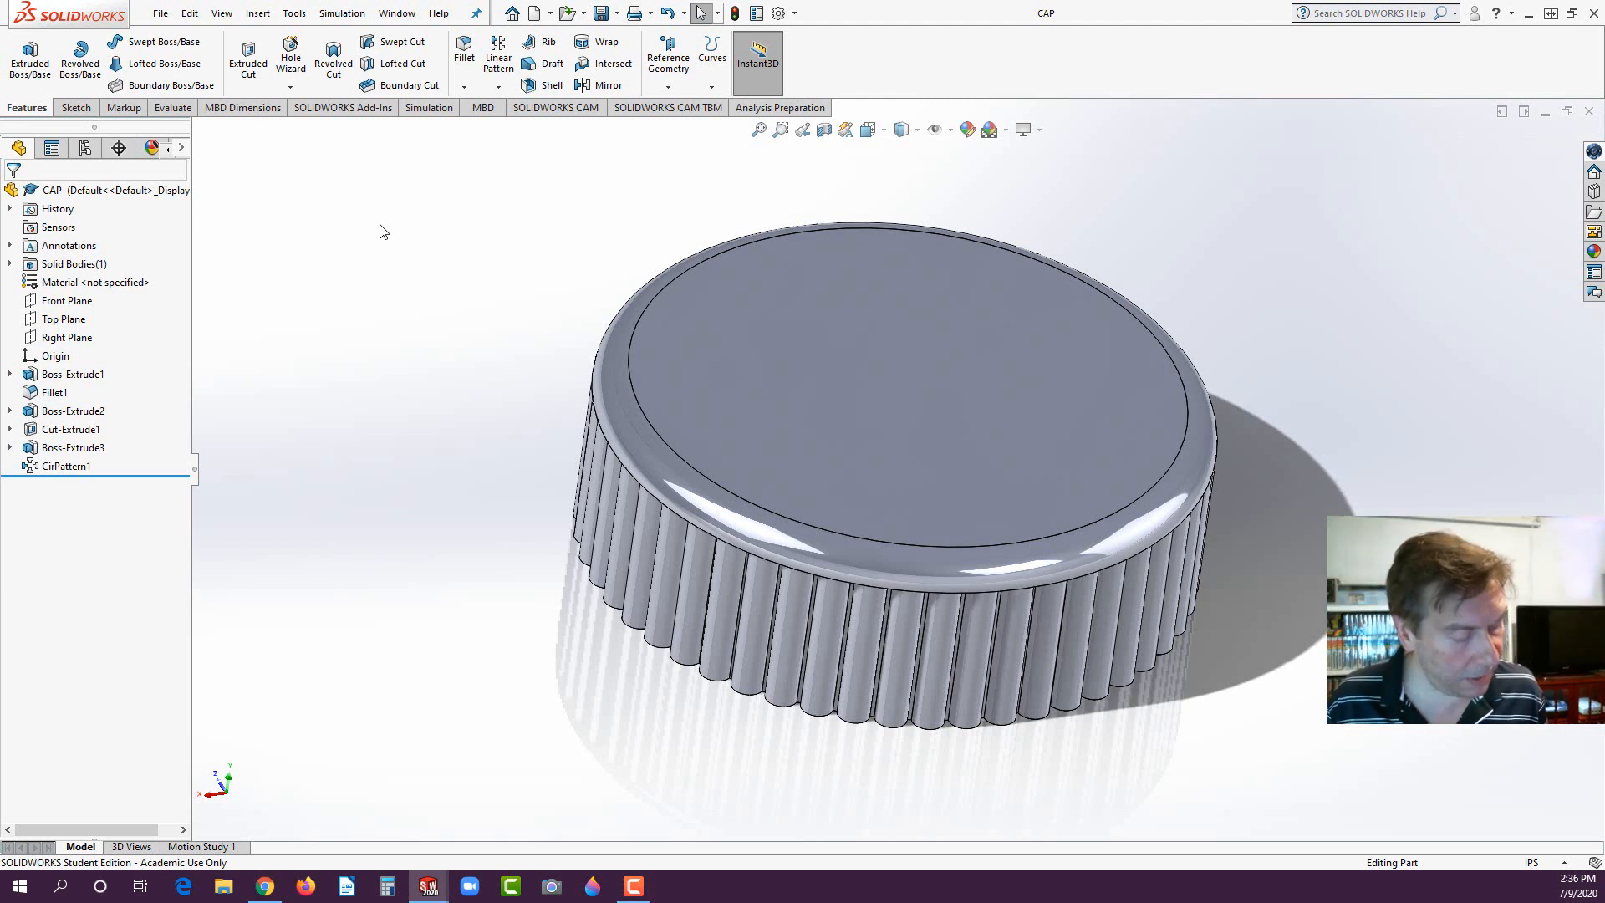
- Create a new assembly document
click(160, 13)
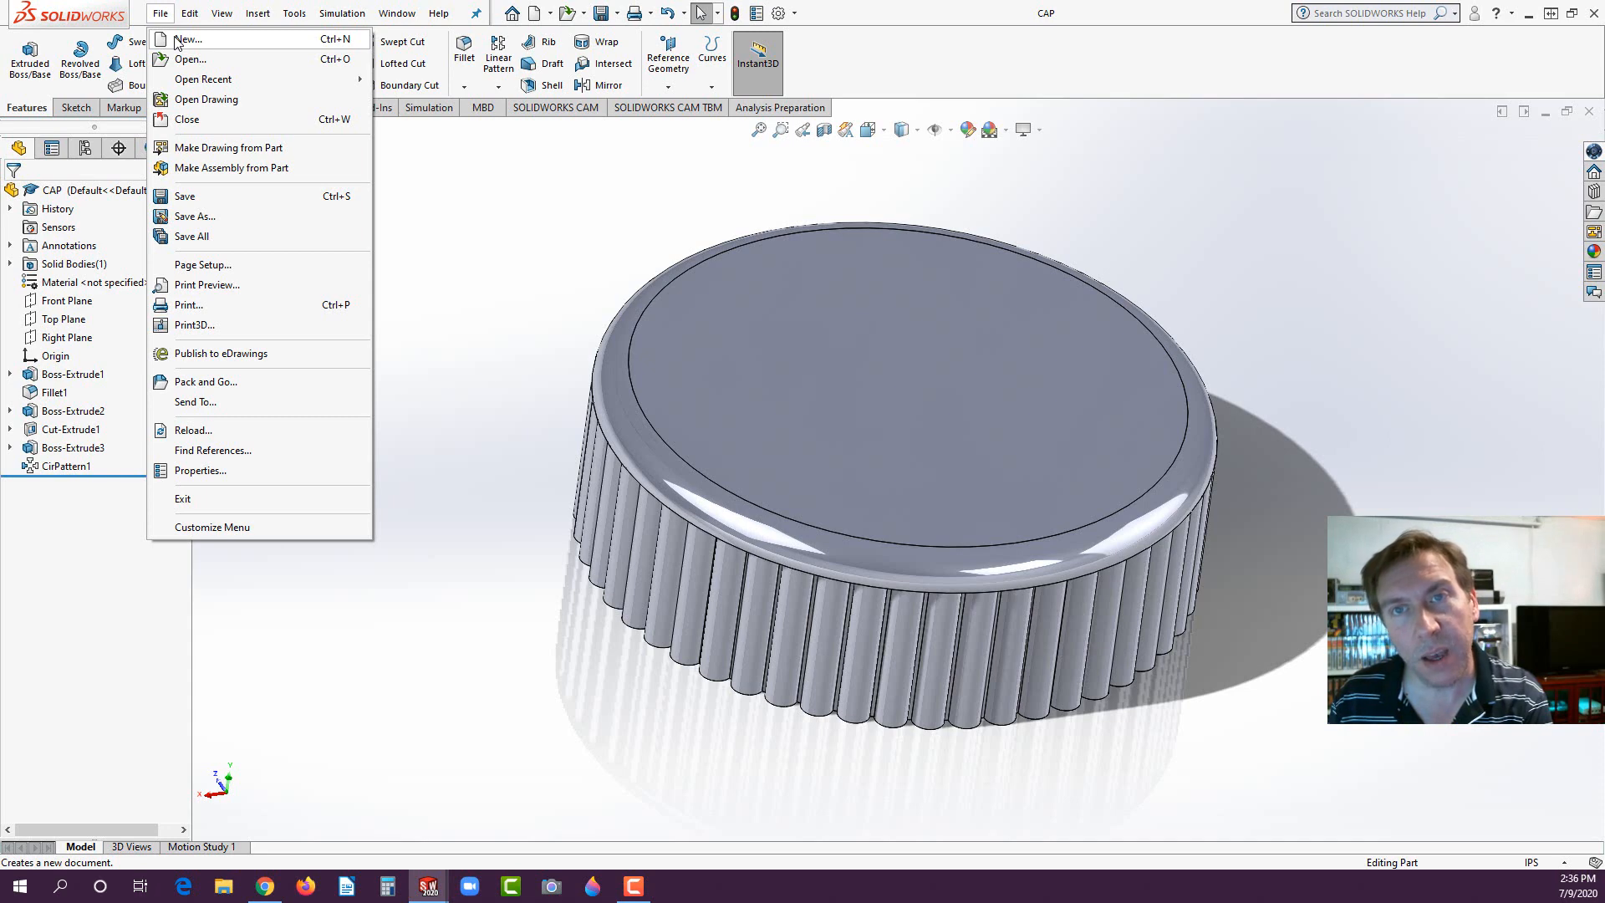
click(177, 40)
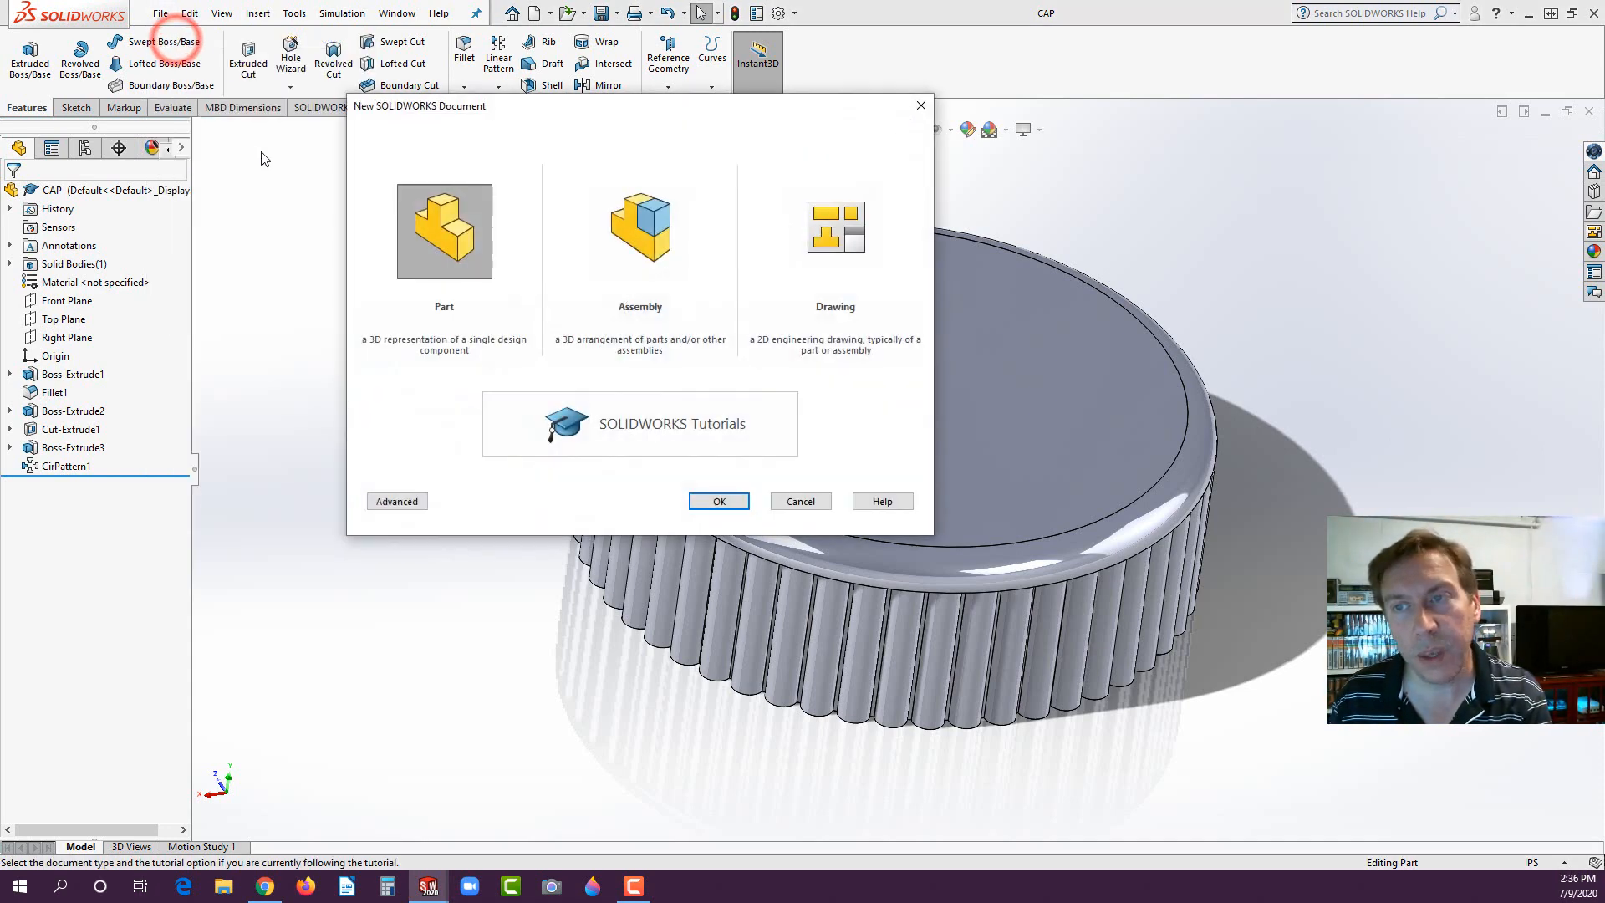
click(645, 219)
click(721, 498)
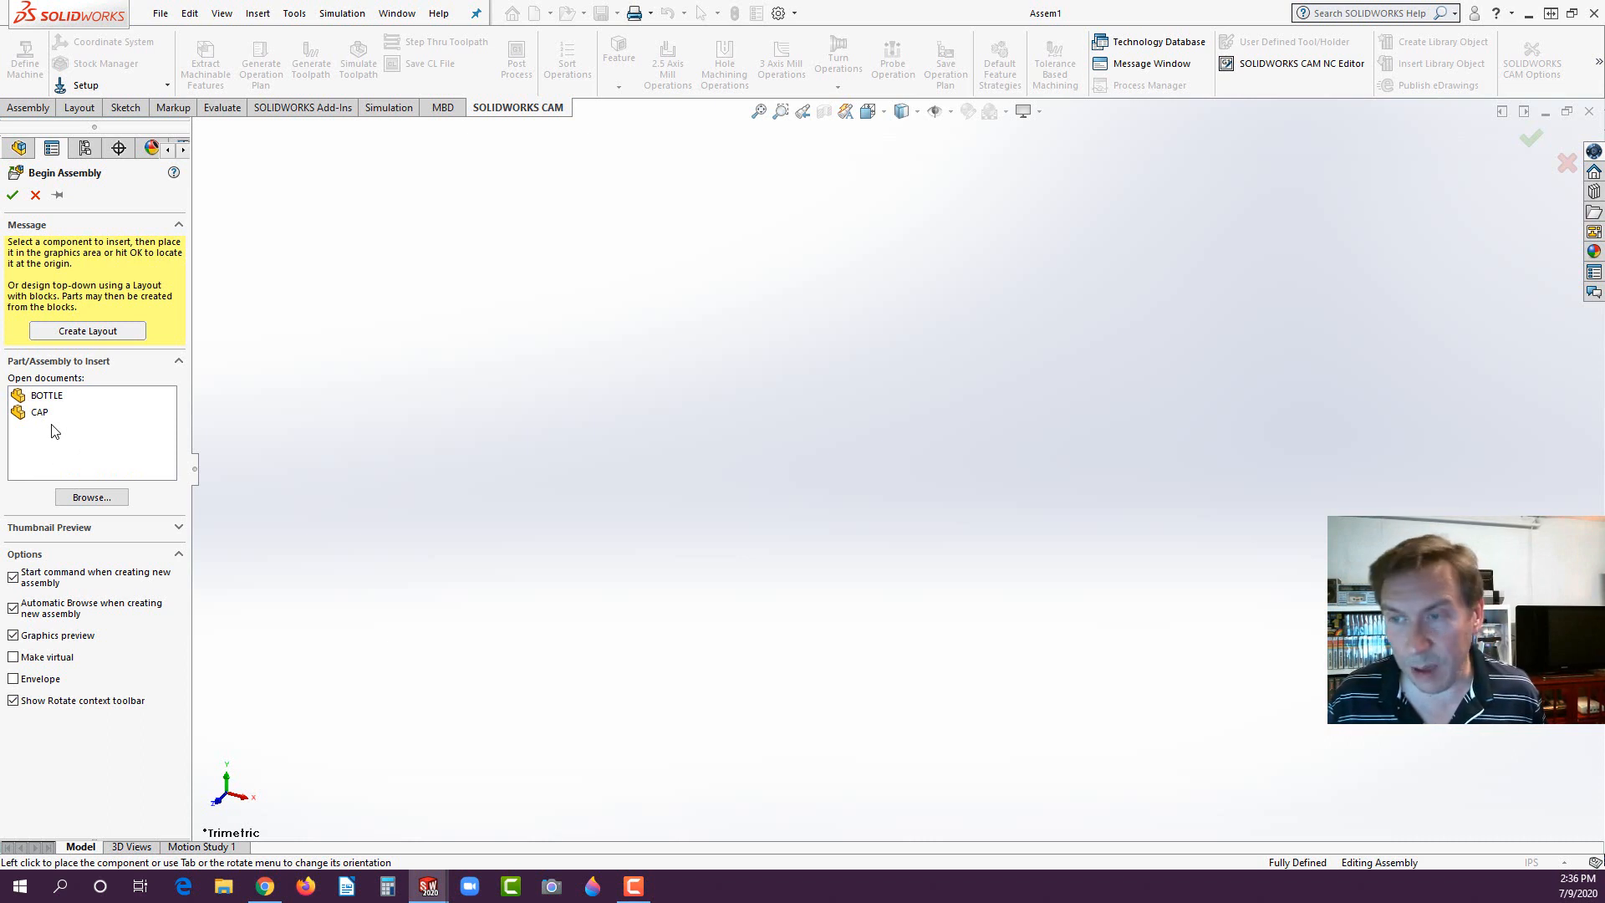
- Insert the BOTTLE part at the assembly origin as the first component
click(428, 884)
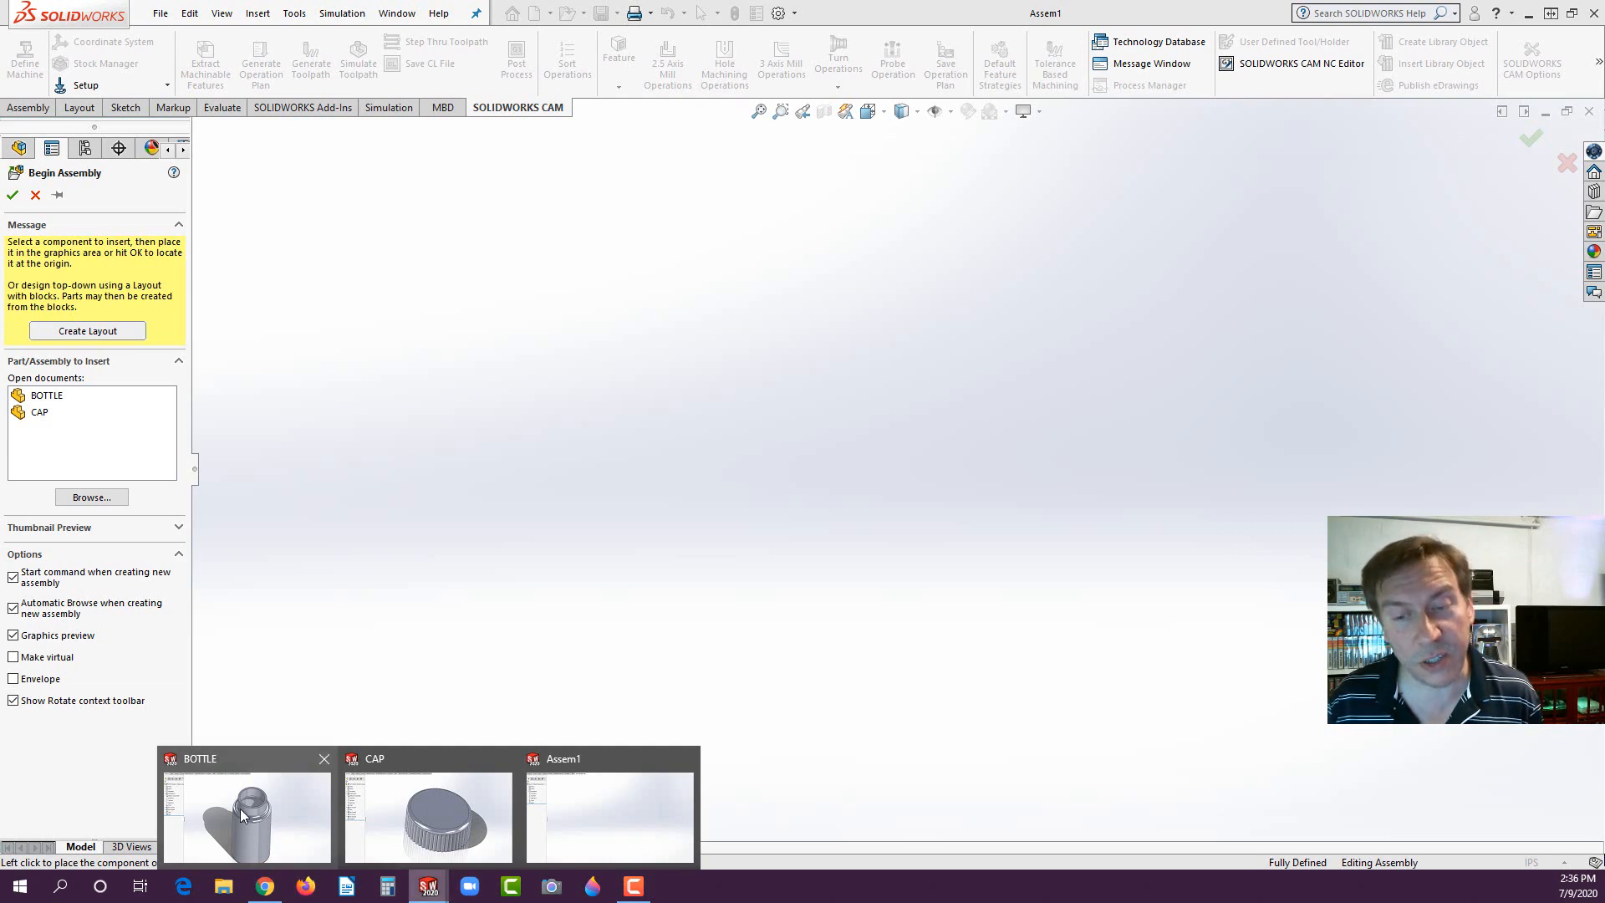
click(619, 816)
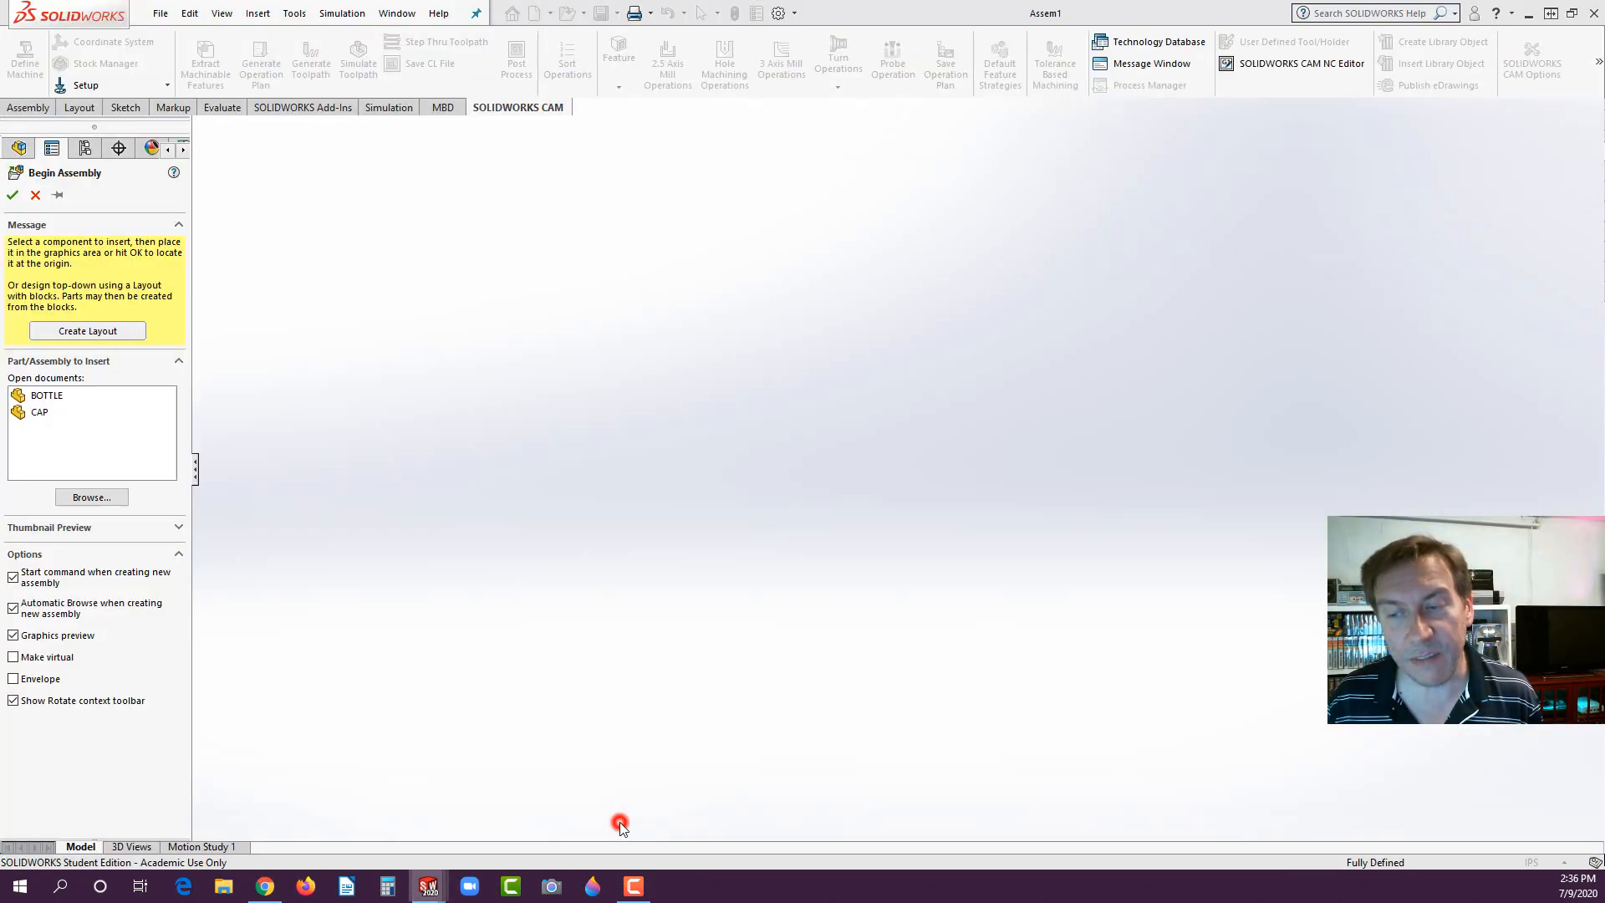
click(55, 397)
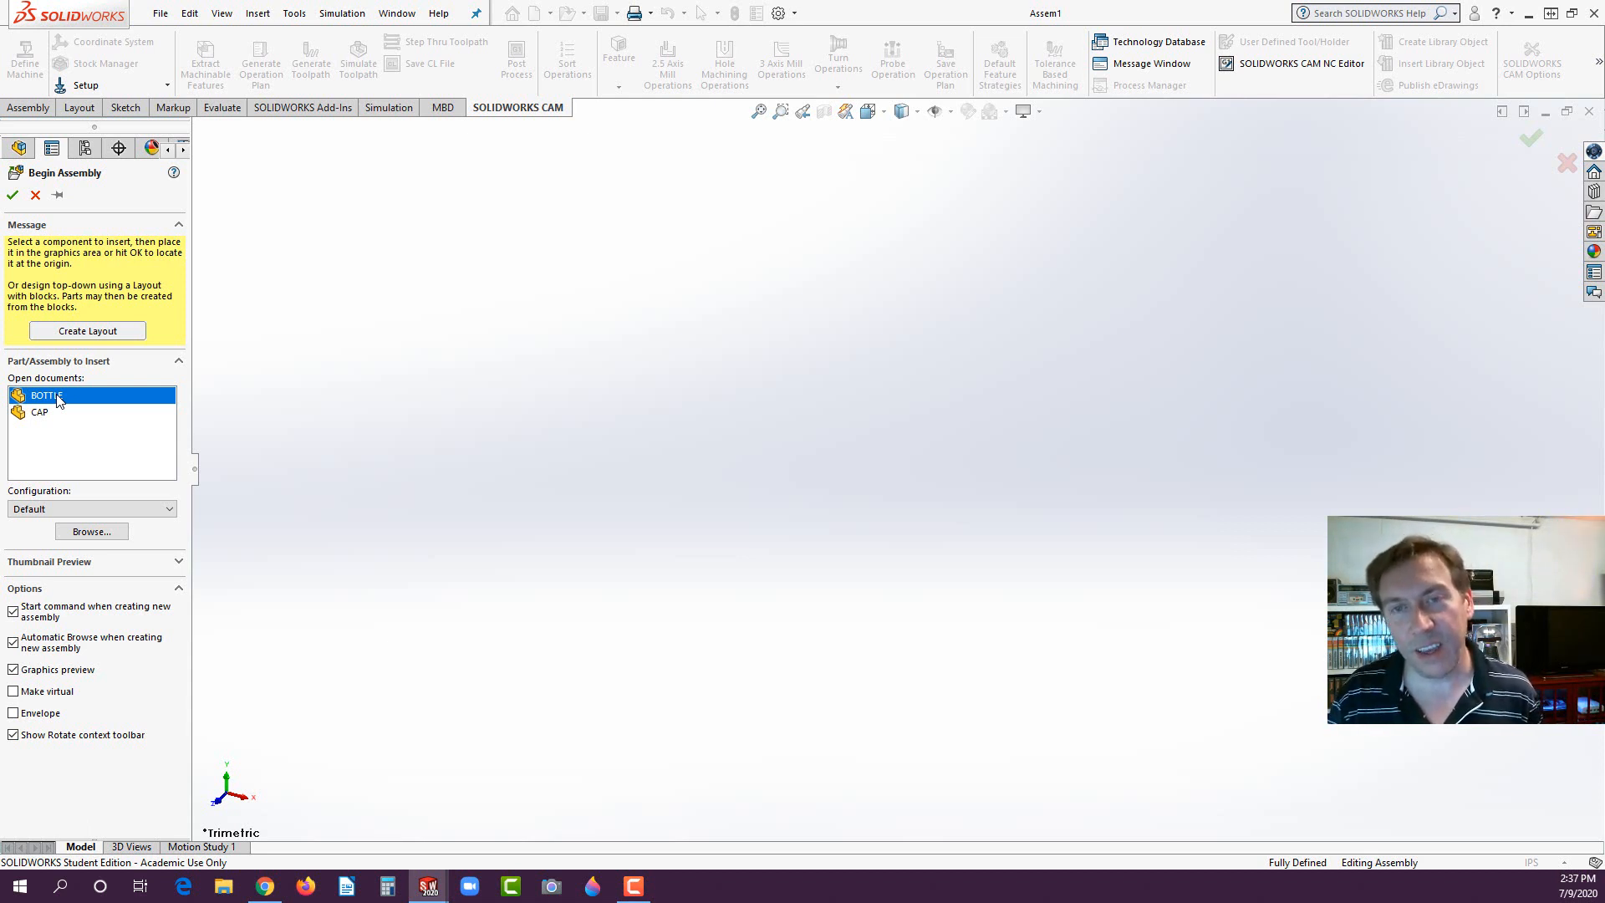
click(57, 398)
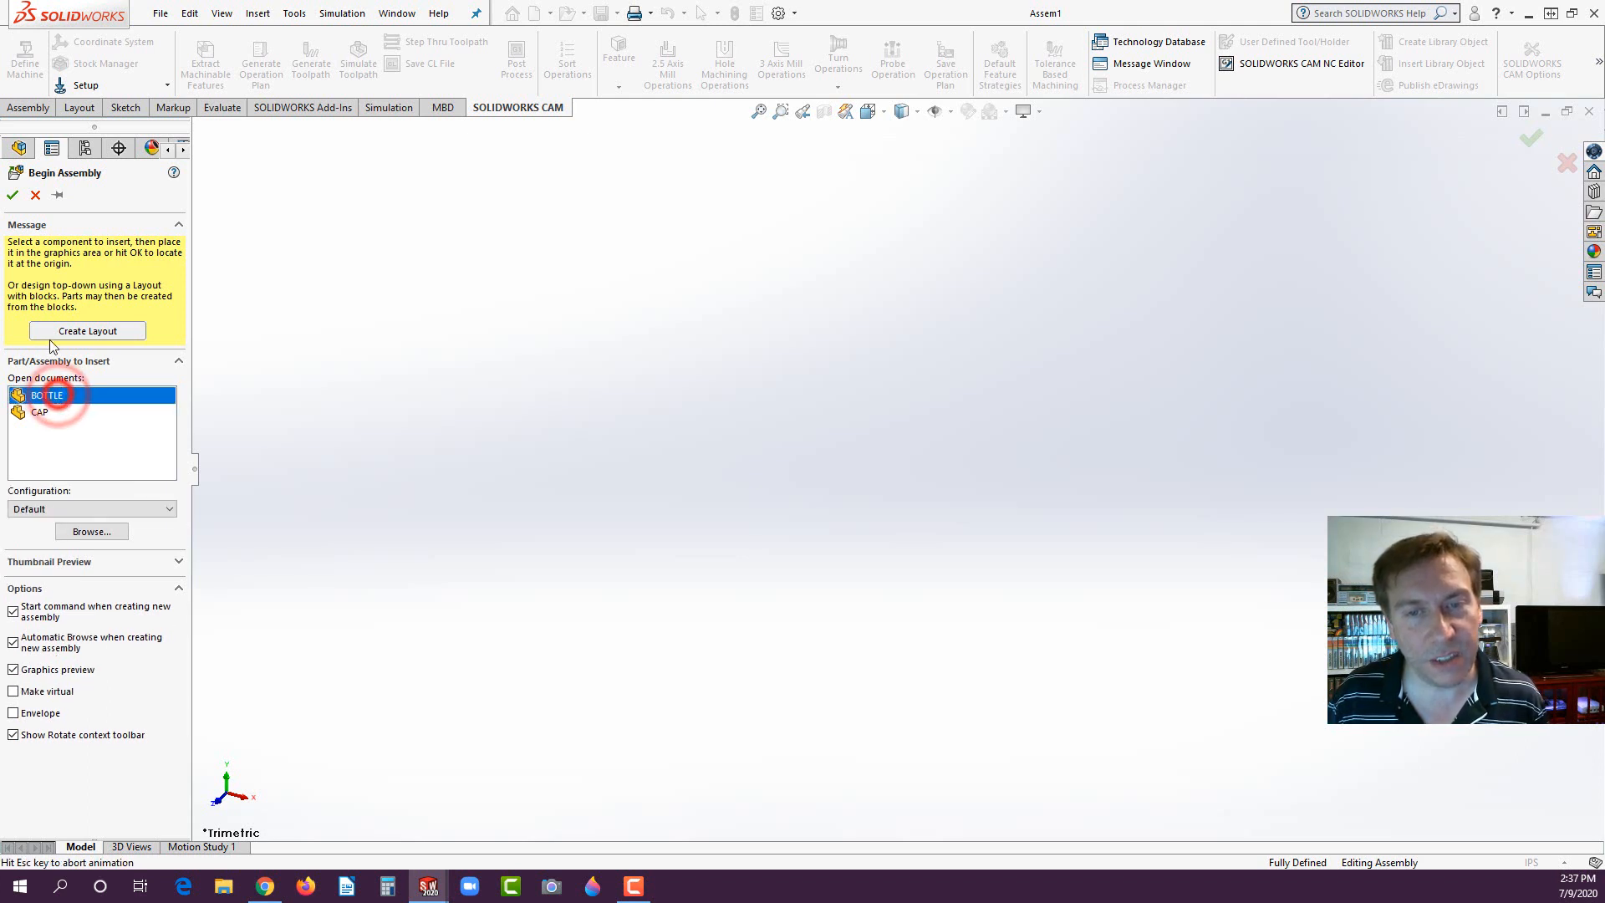
click(13, 196)
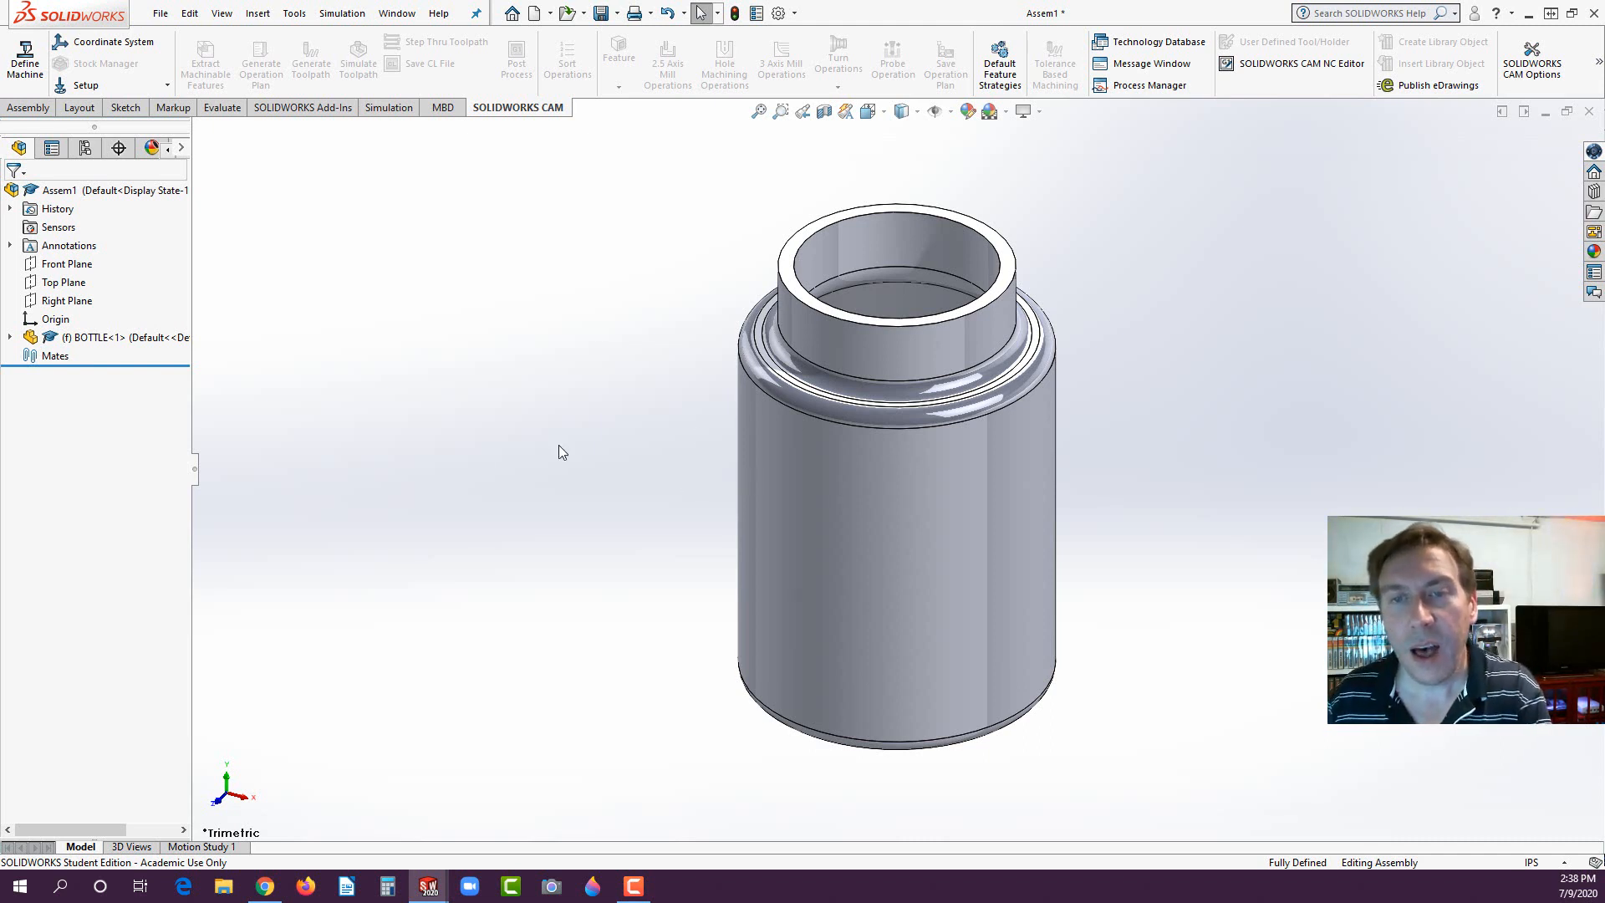
- Insert the CAP part into the assembly, placing it freely above the bottle's neck
click(37, 107)
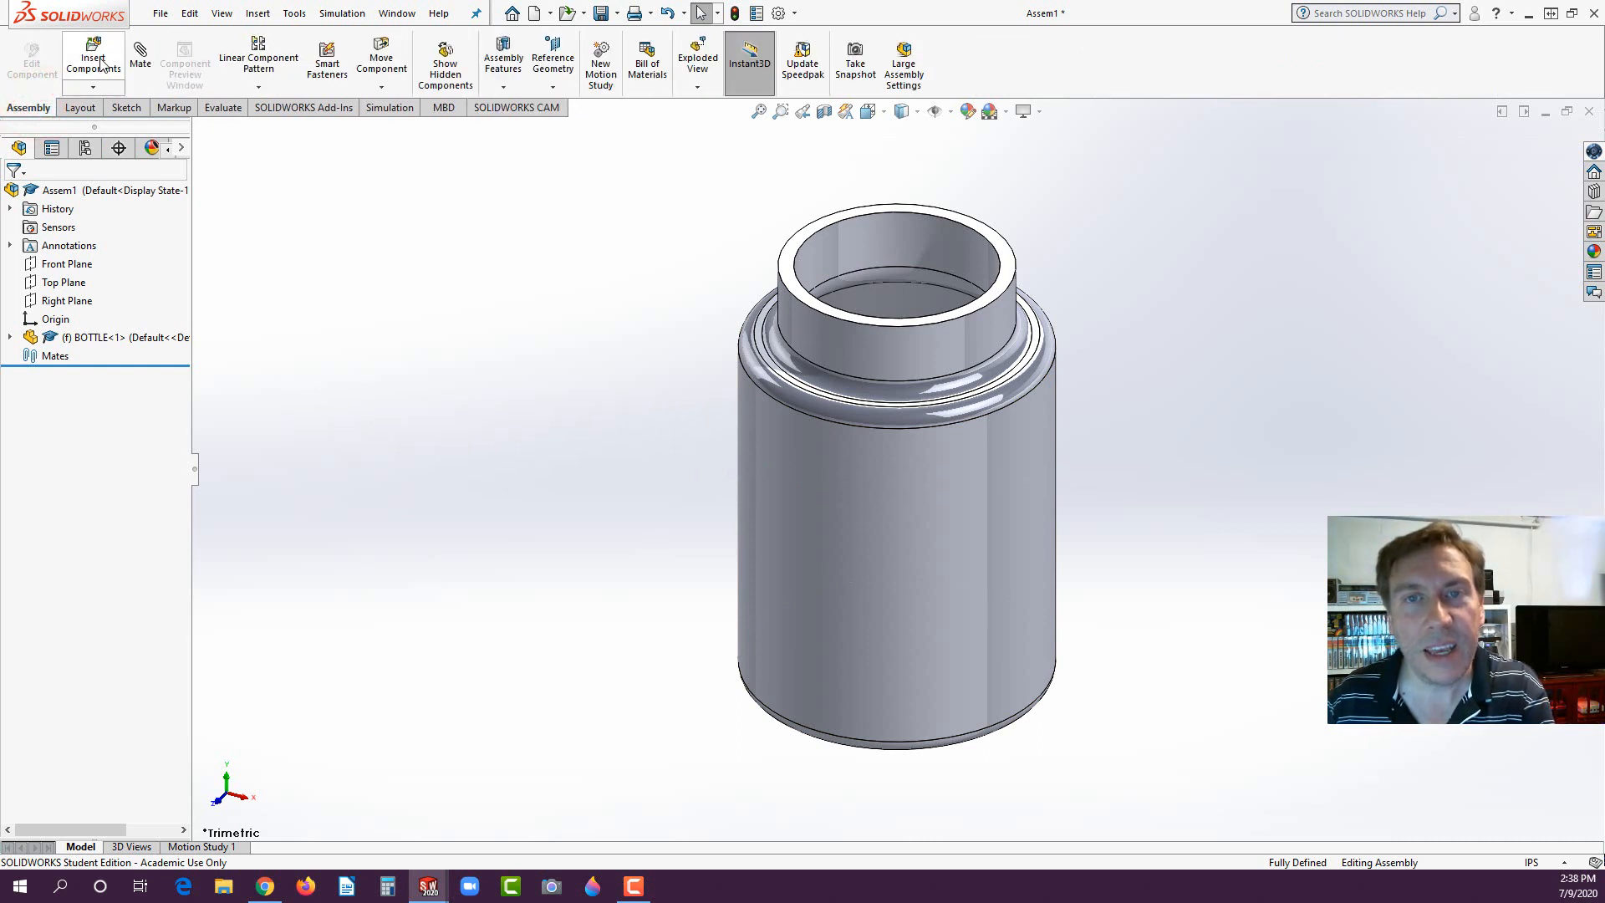
click(98, 61)
click(39, 397)
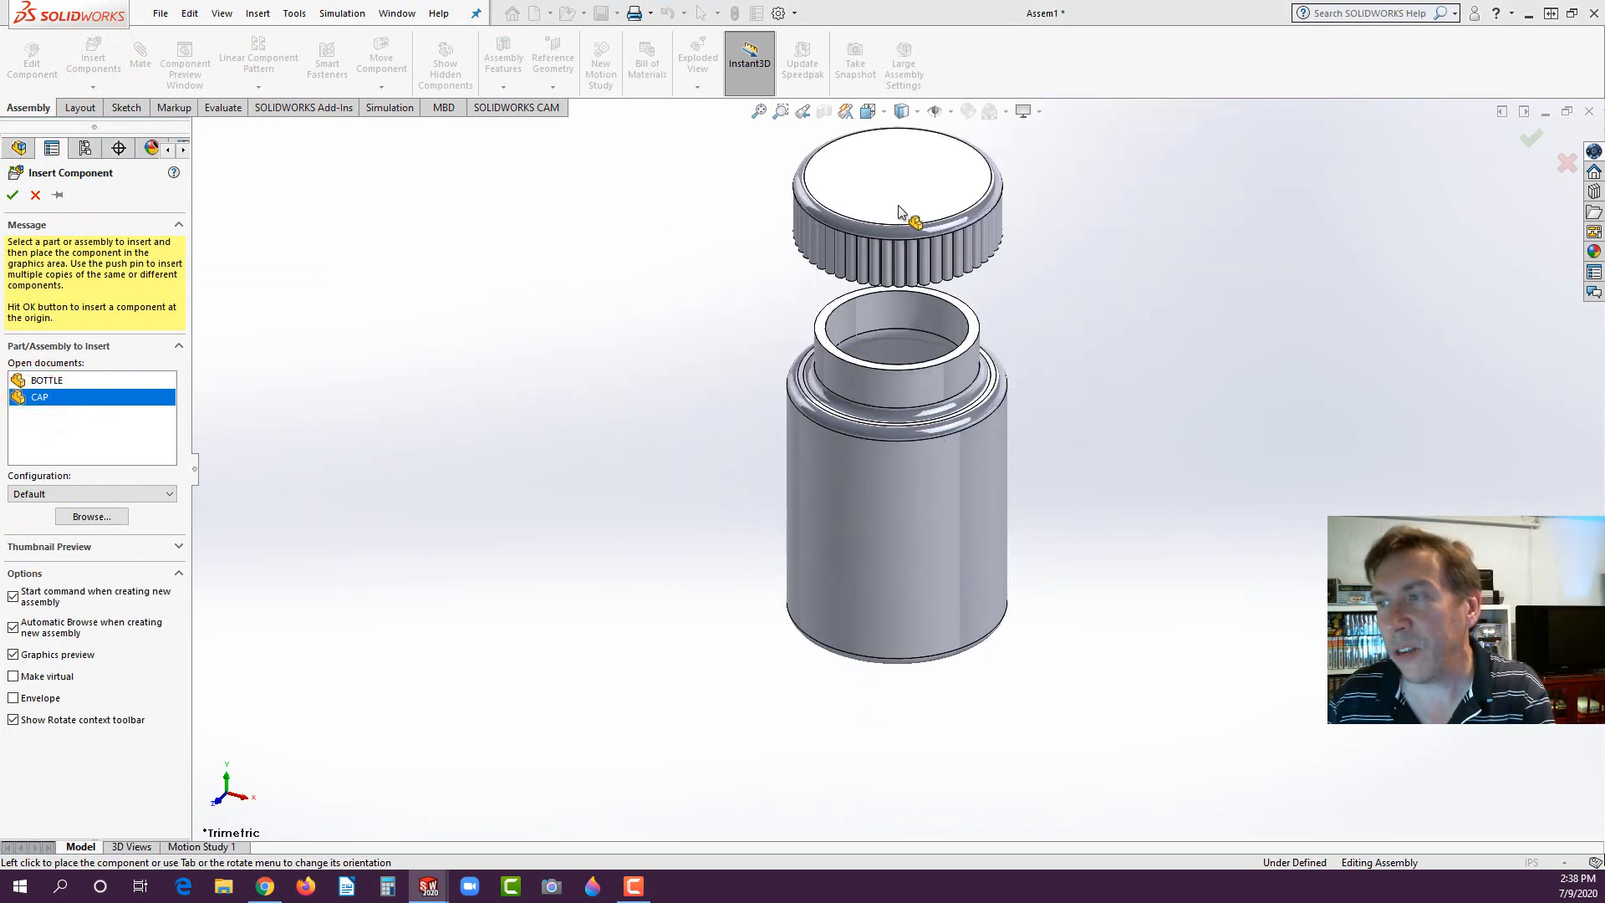
click(898, 211)
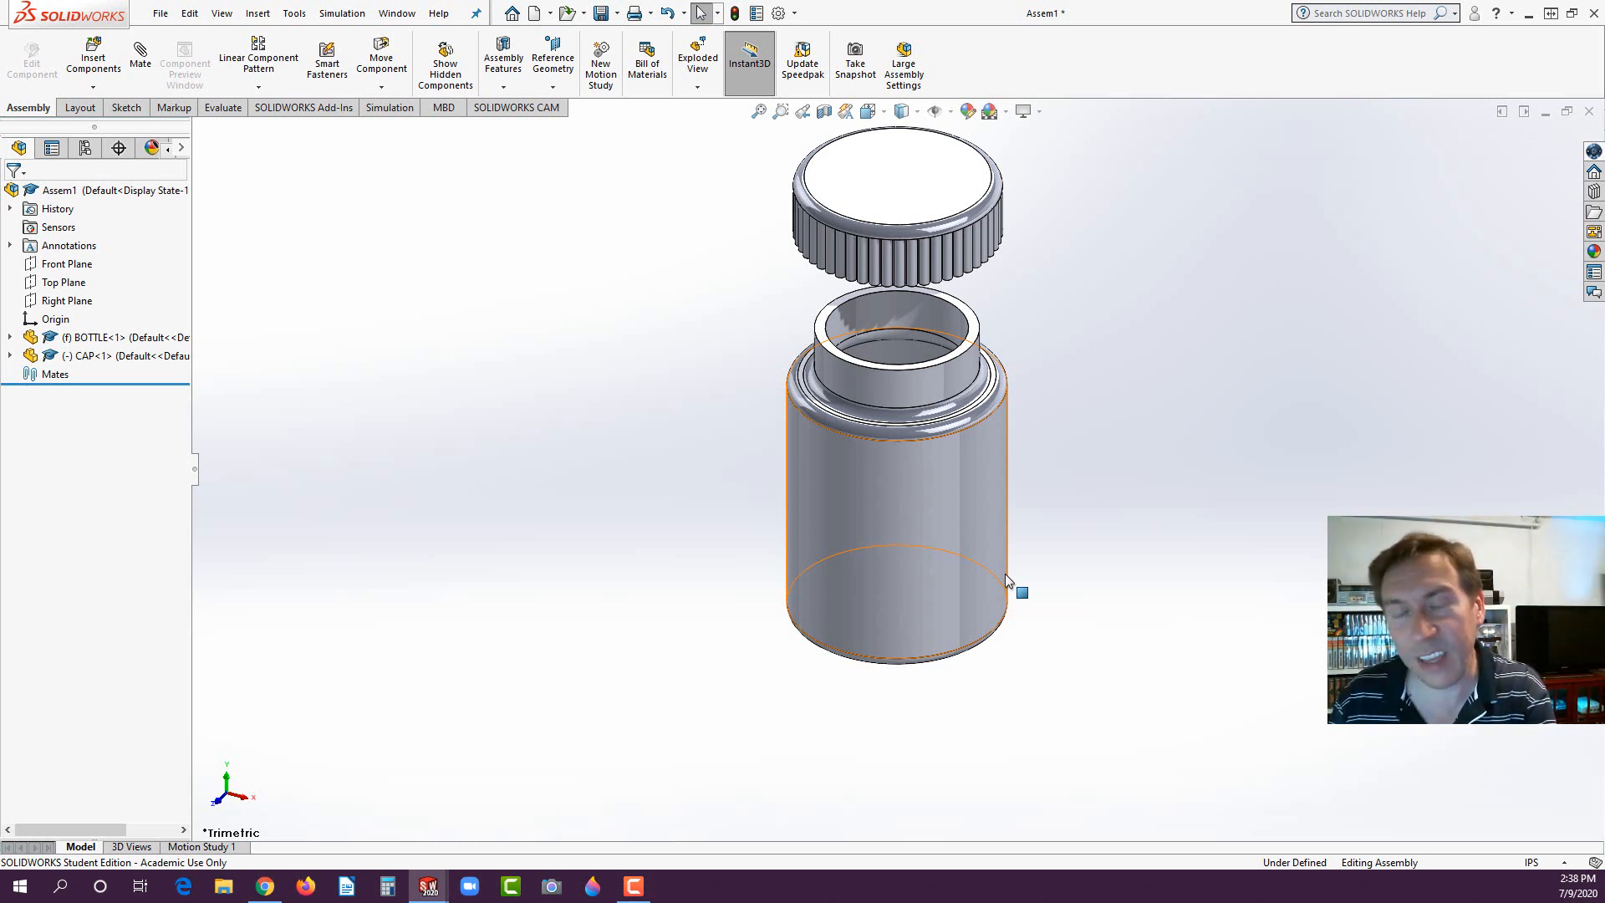
- SmartMate the cap's inner circular edge to the rim of the bottle's neck, making the two concentric and coincident
middle_drag(944, 614, 816, 360)
scroll(1137, 254, down, 3)
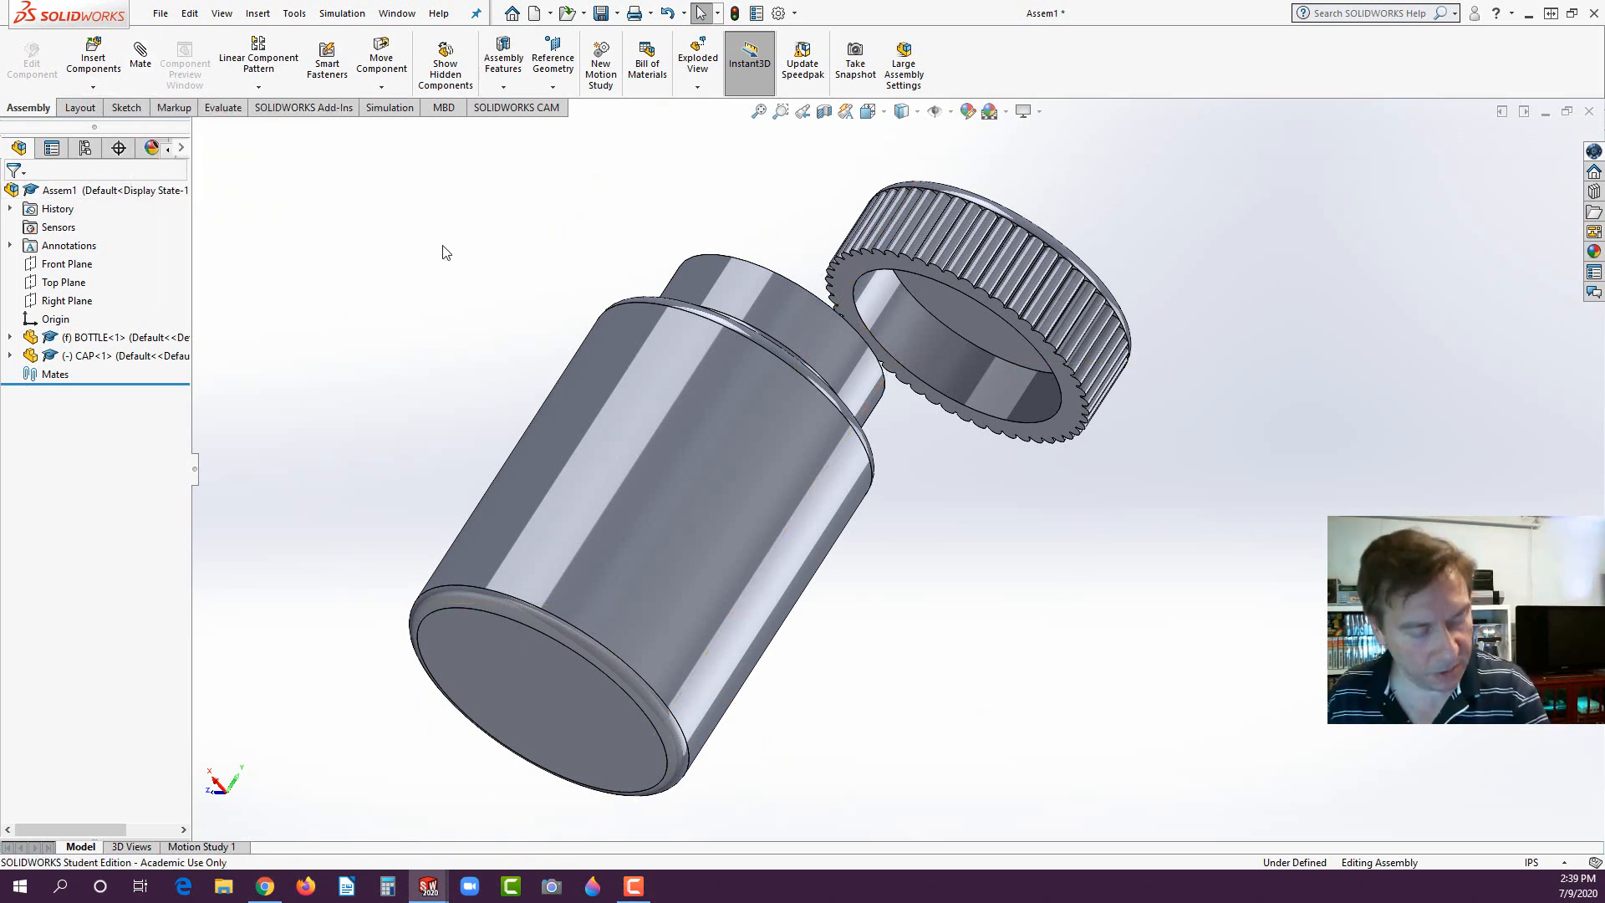
click(930, 313)
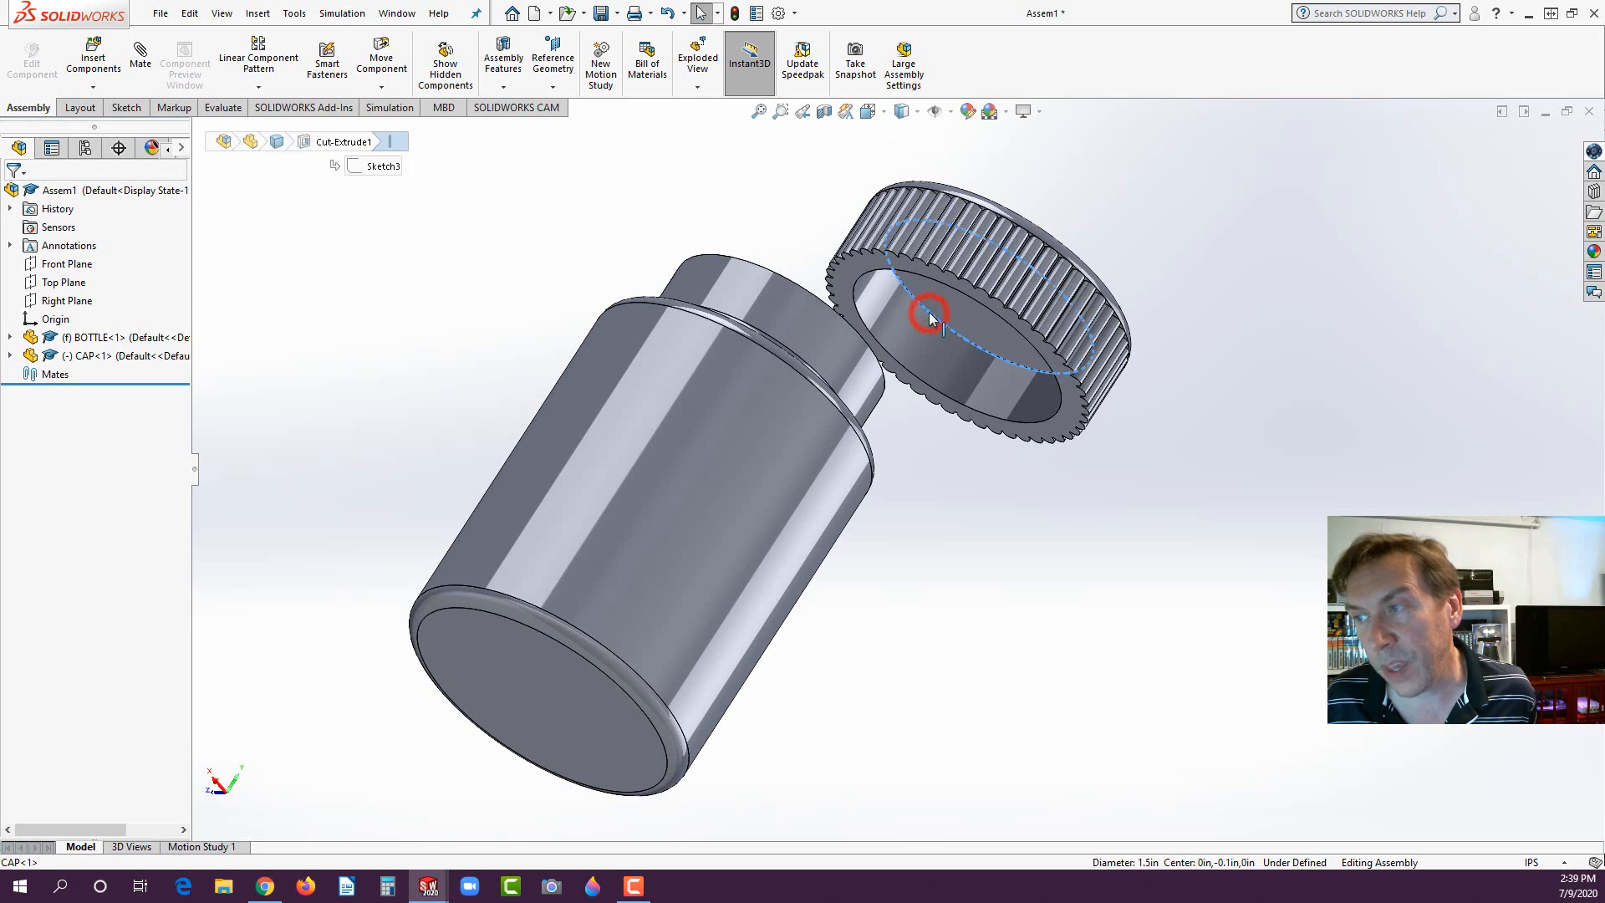
drag(930, 313, 818, 305)
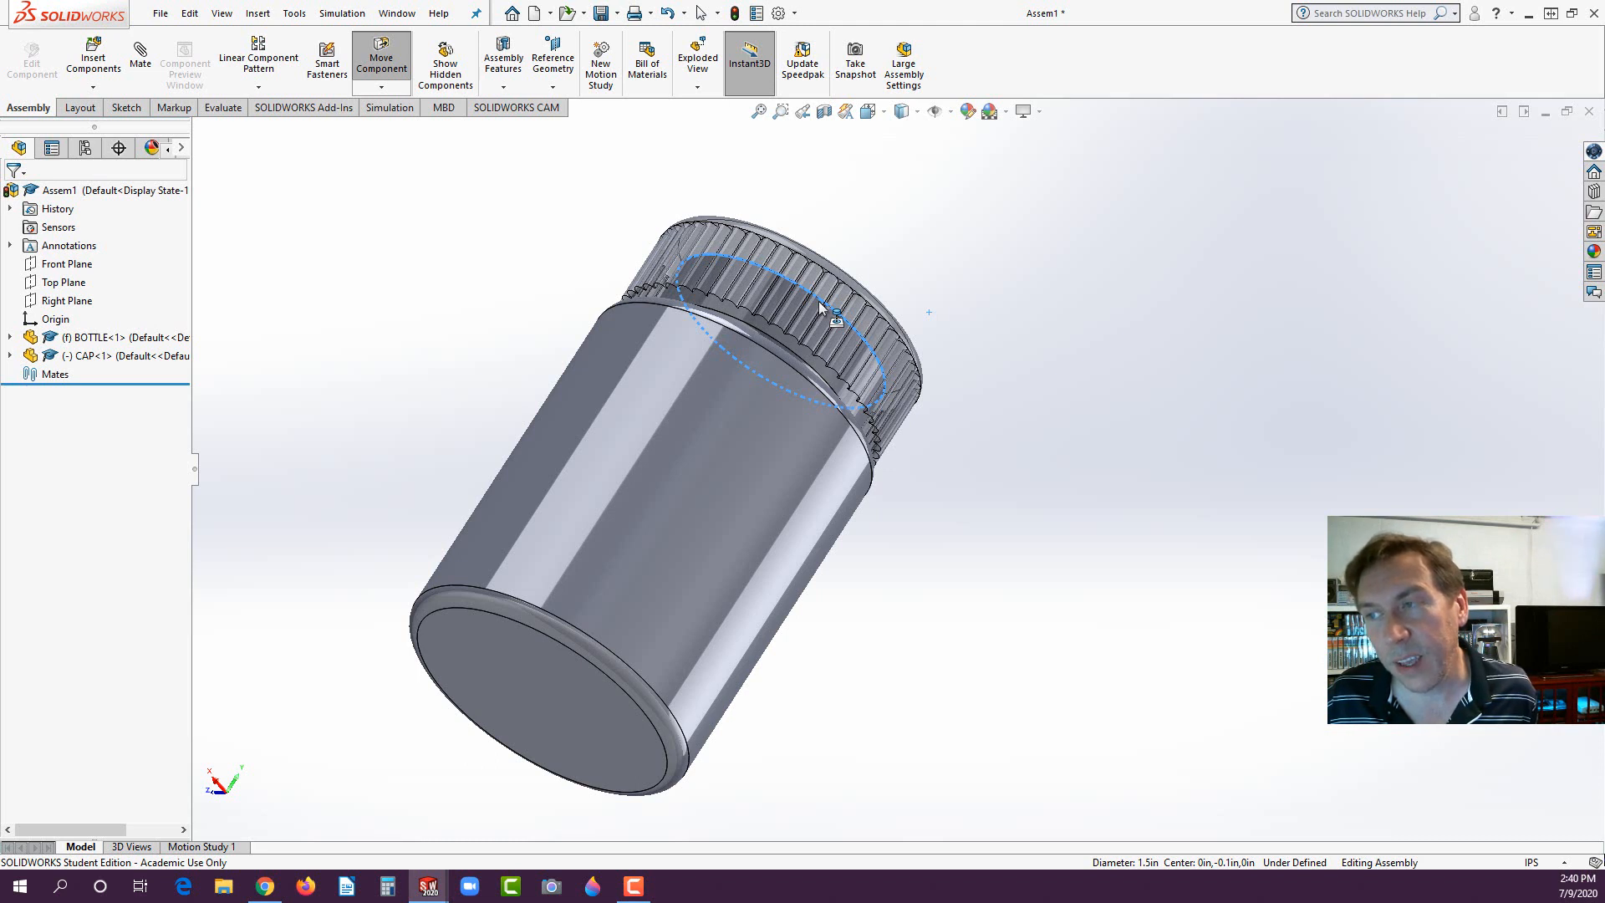
key(Escape)
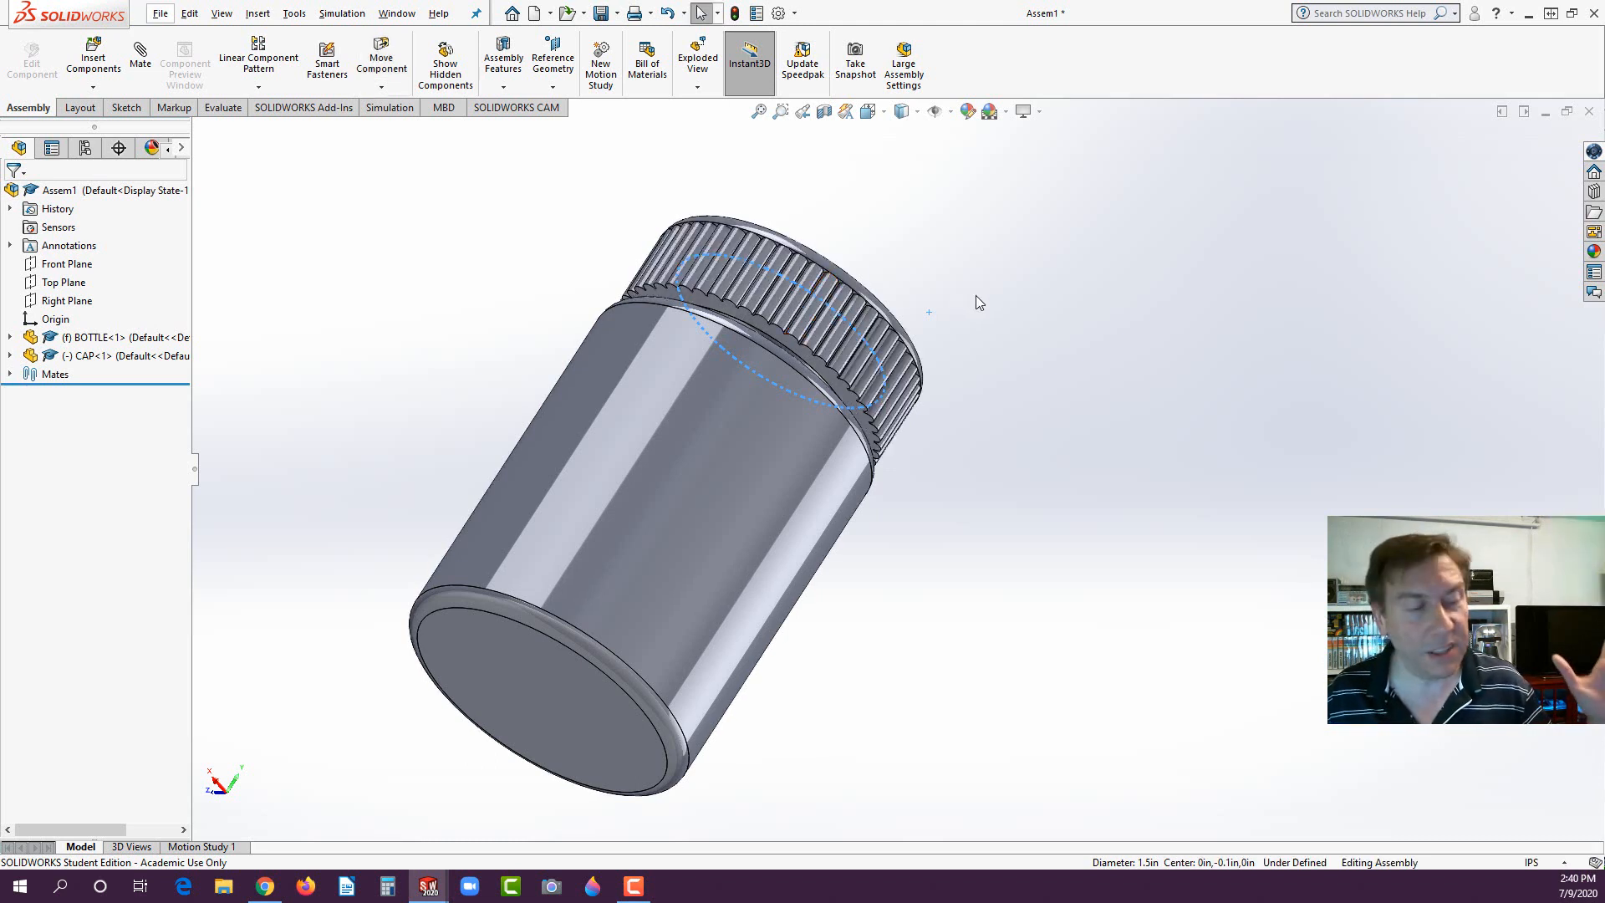
- Test the mated cap's remaining movement and examine the concentric and coincident mates between bottle and cap
drag(869, 298, 832, 253)
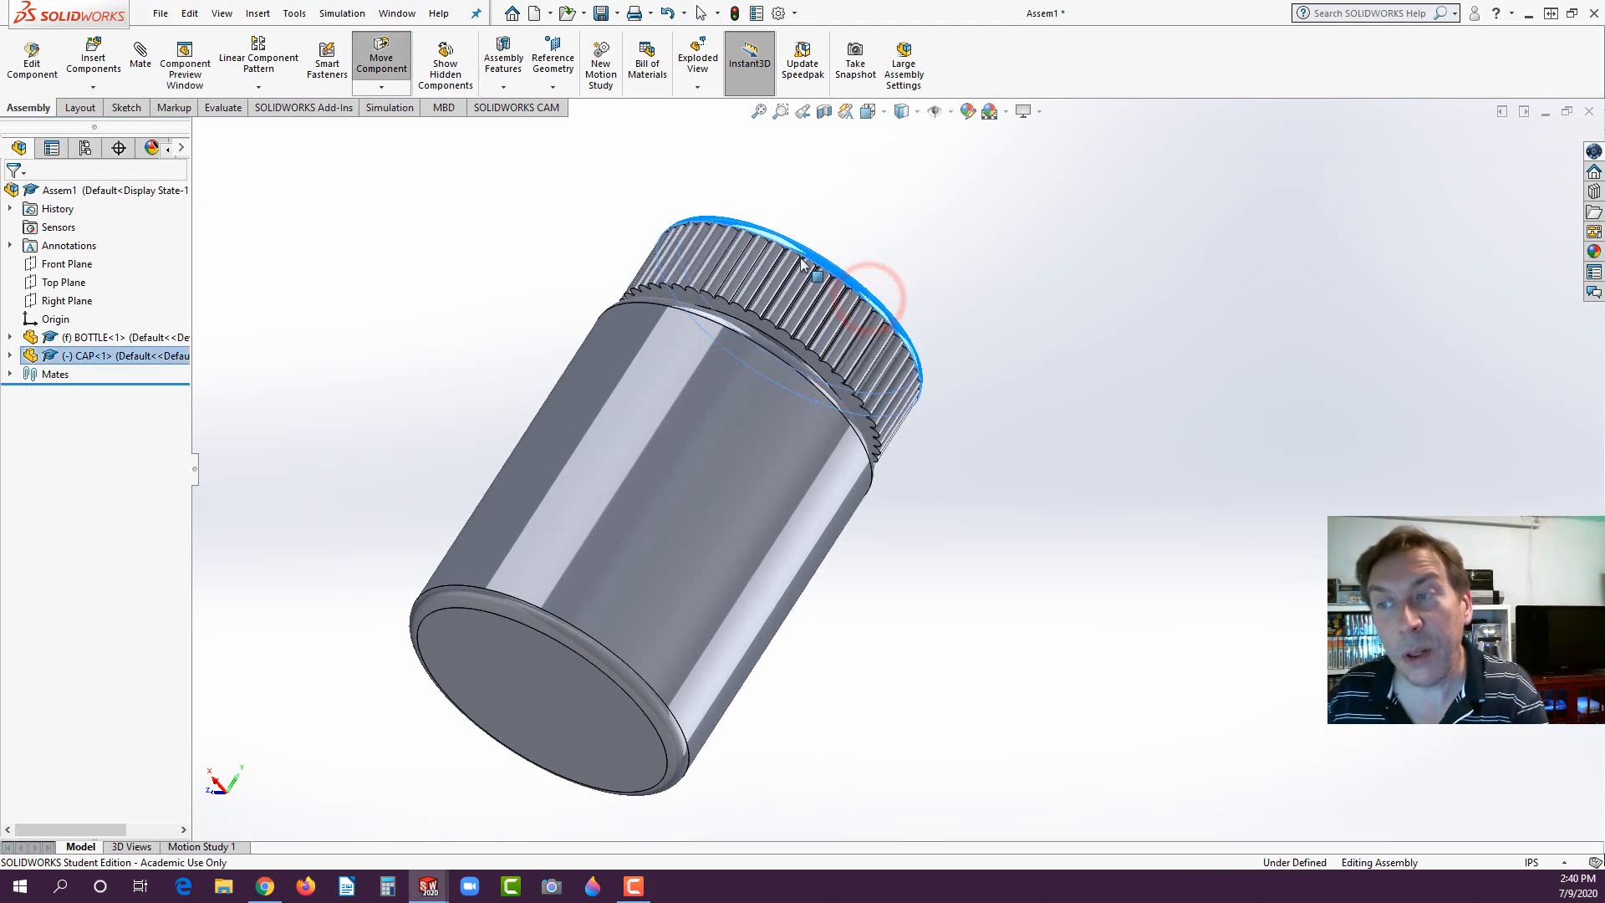
click(834, 298)
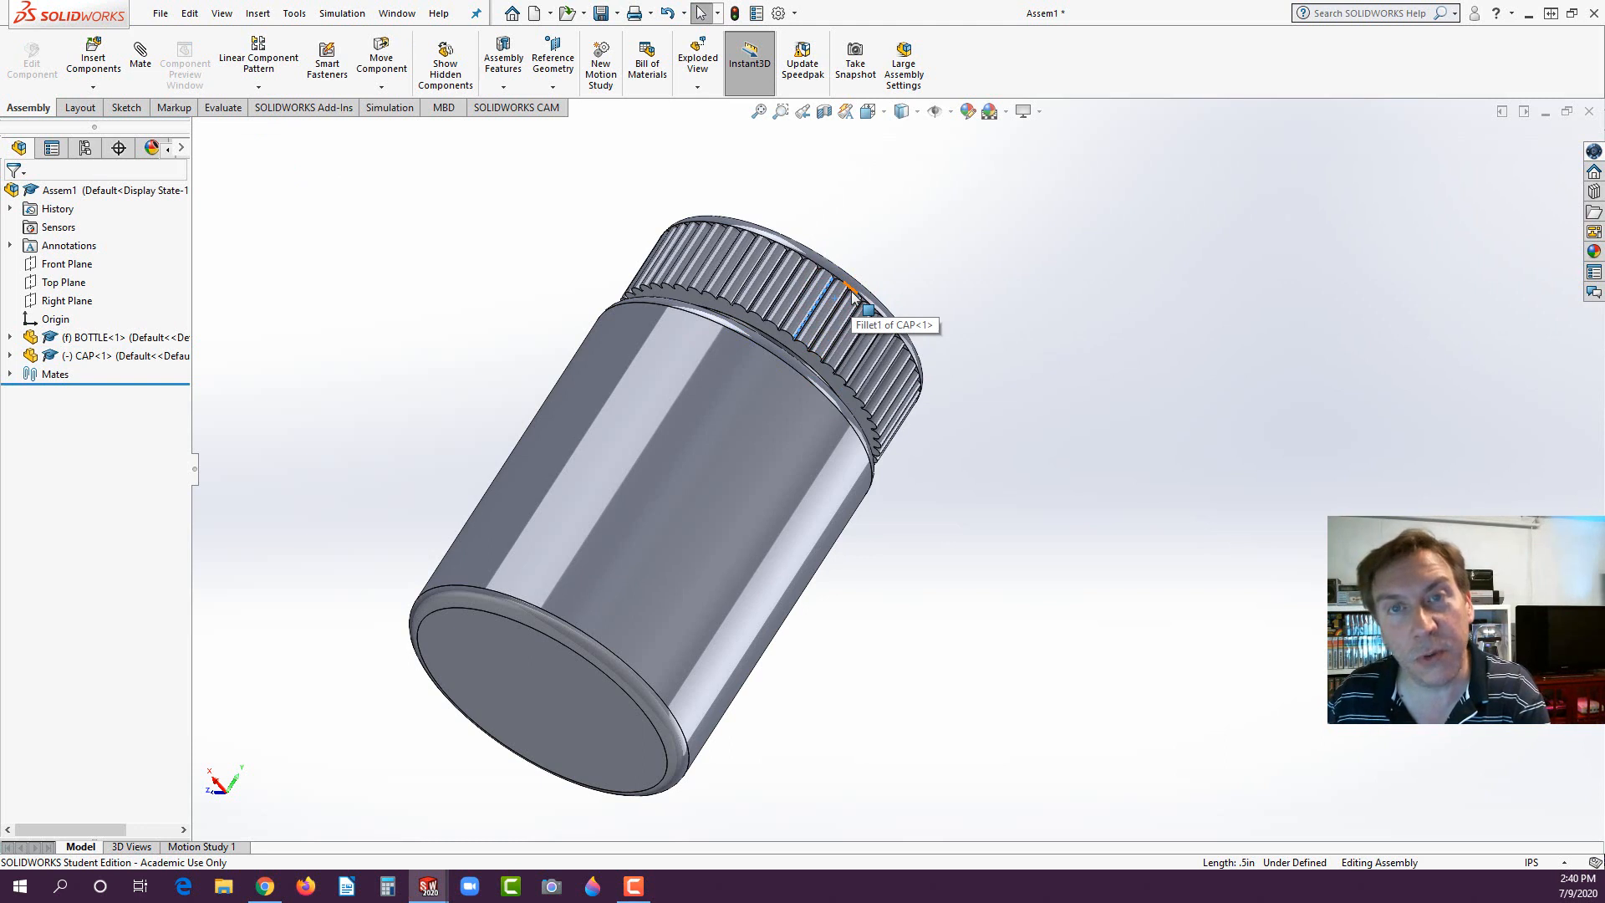
click(10, 375)
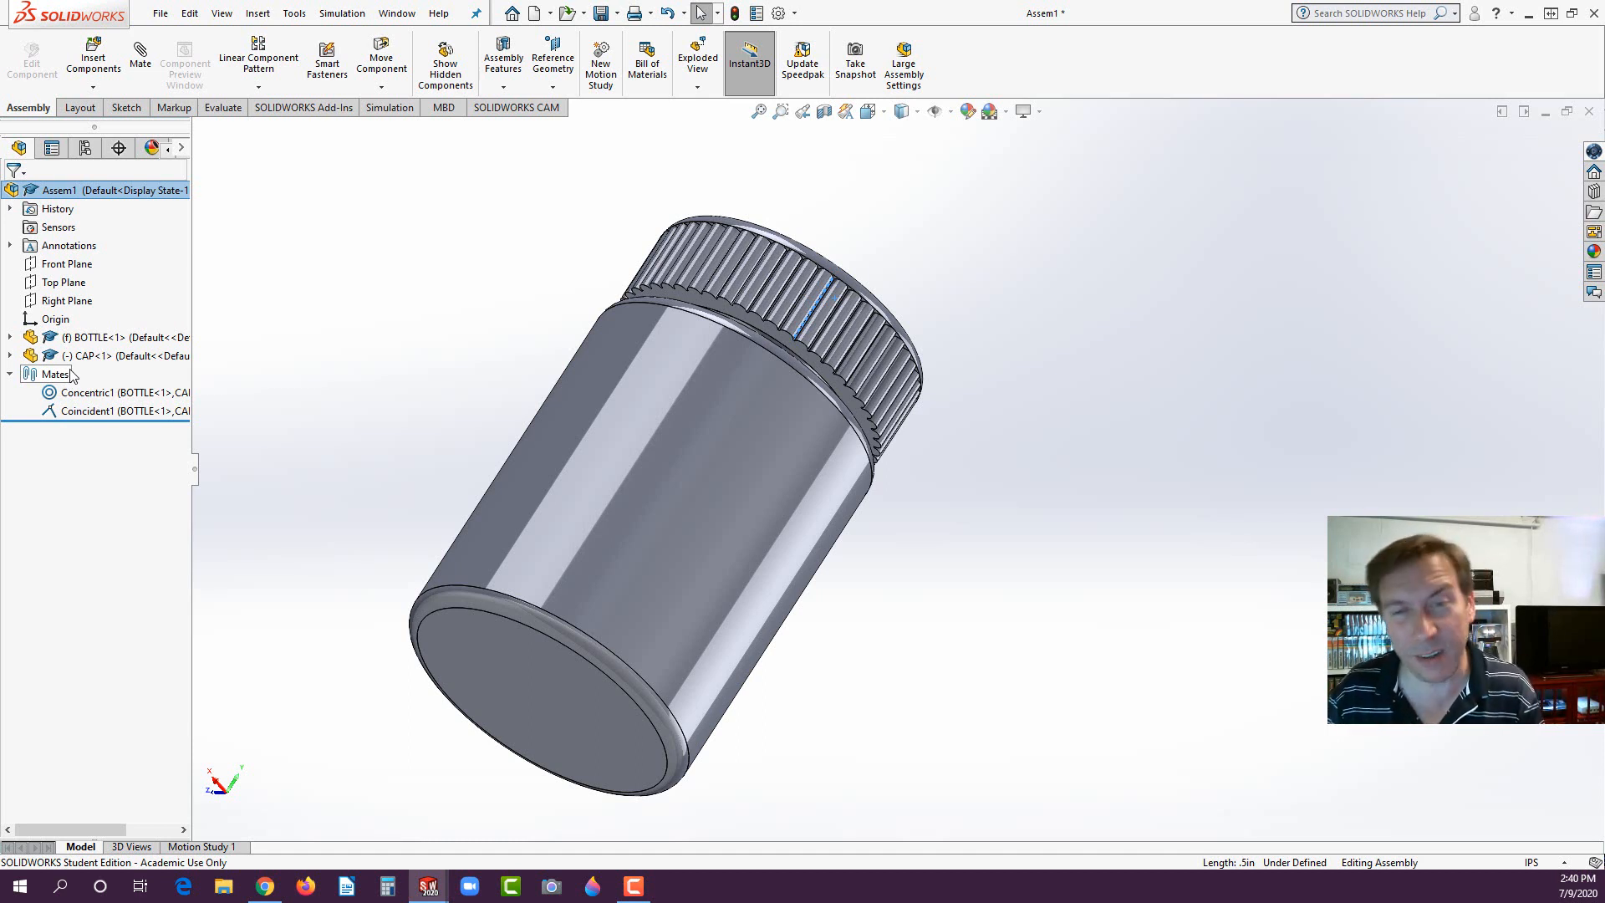
click(118, 392)
click(81, 411)
click(304, 350)
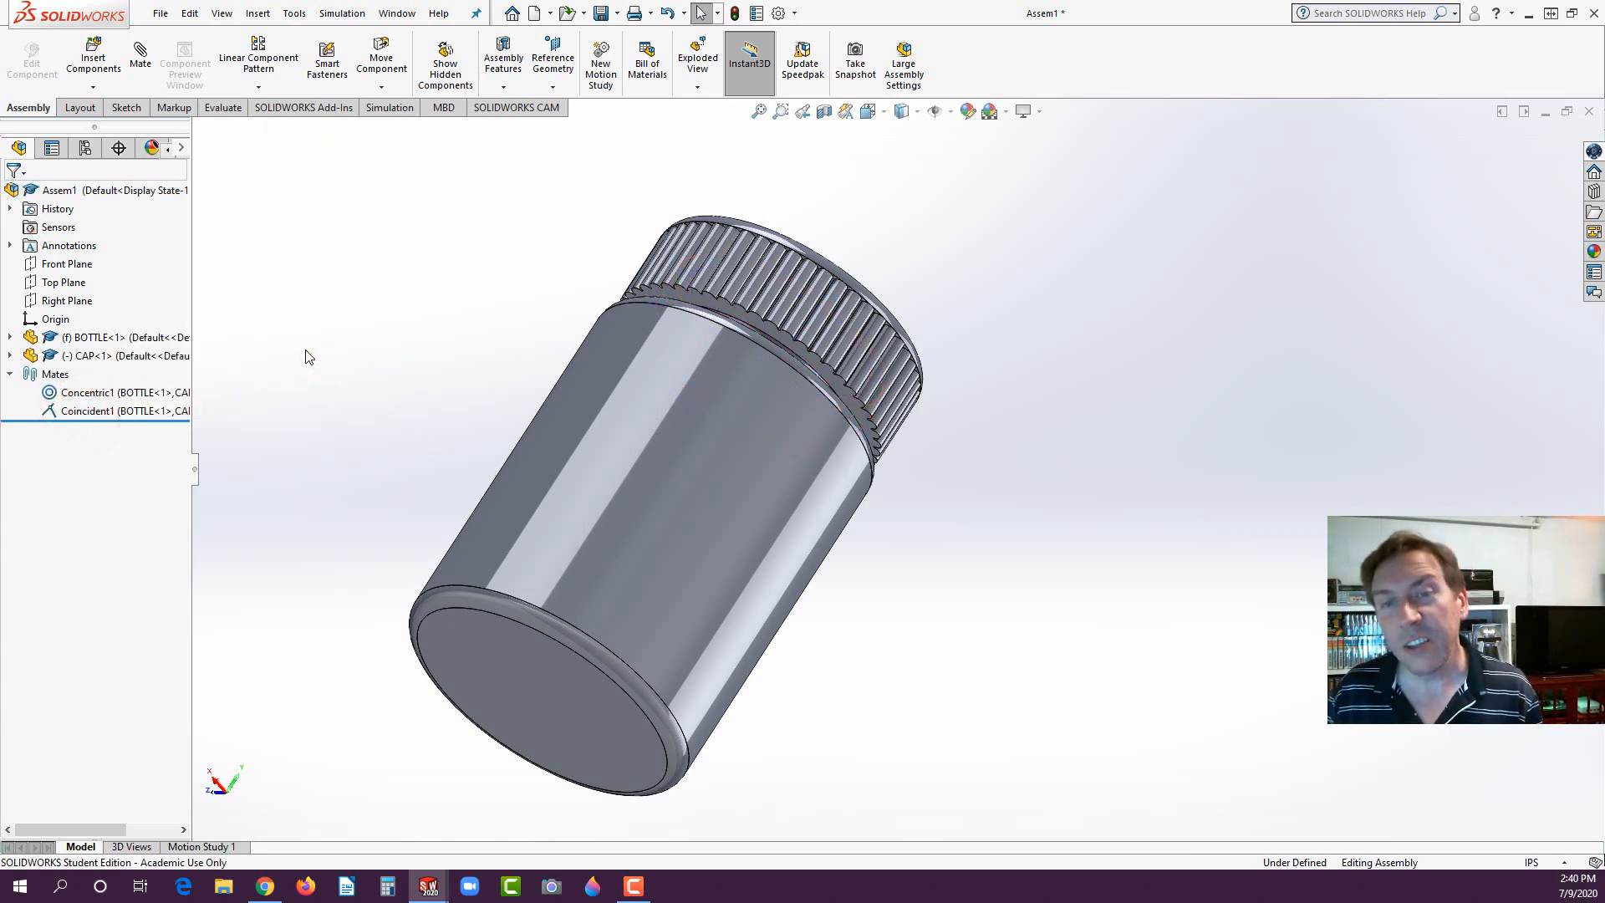
click(10, 374)
click(442, 326)
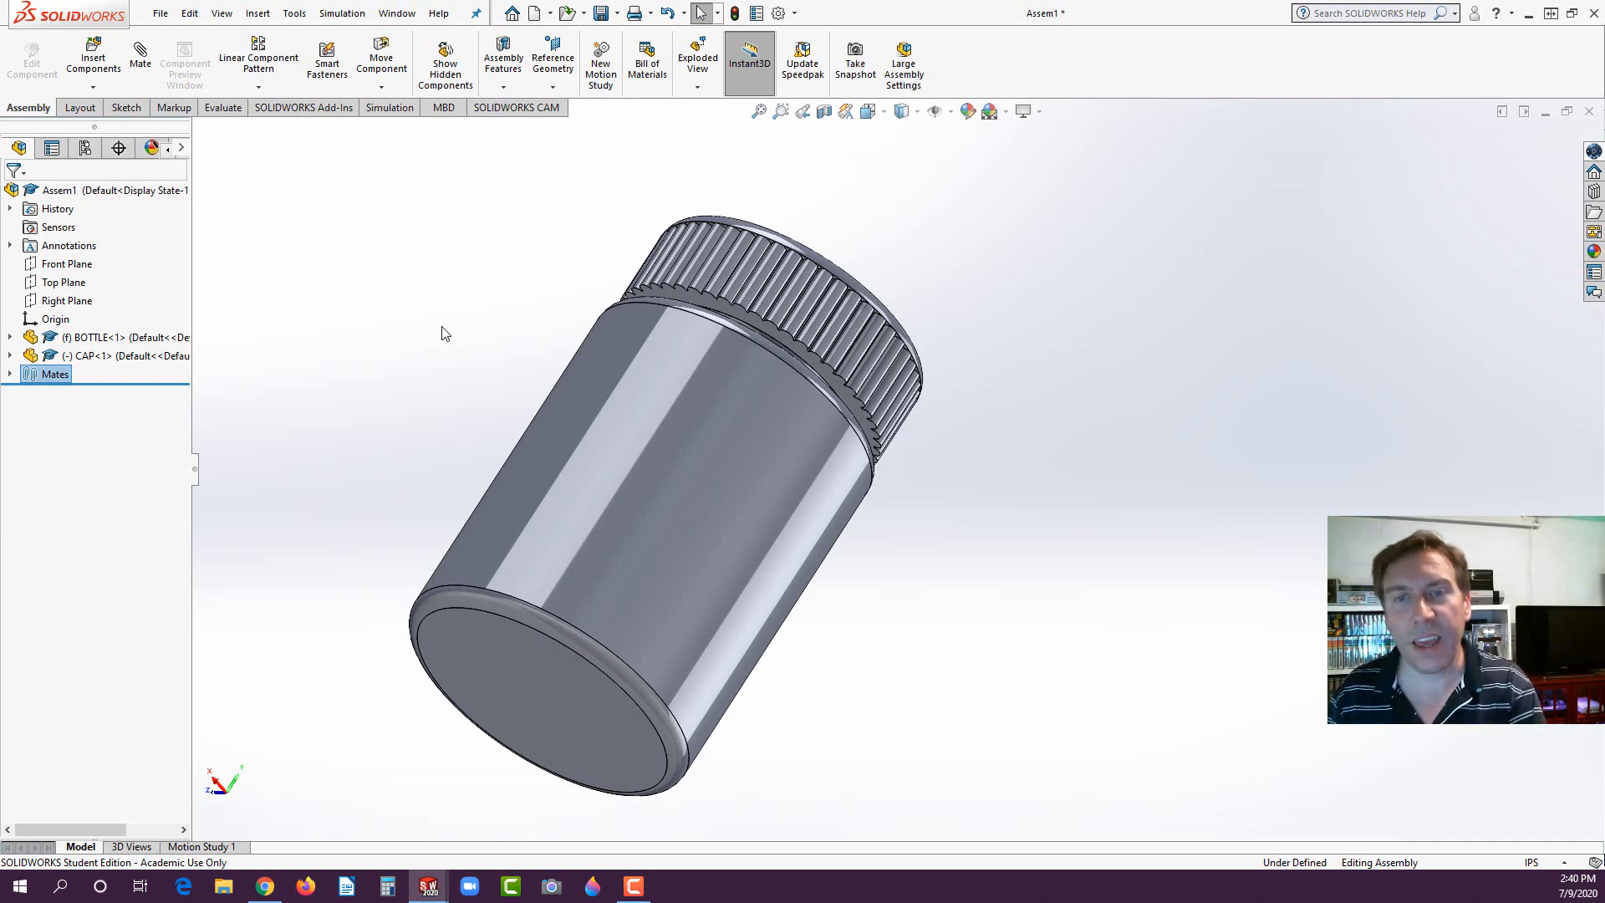
- Create an exploded view of the isometric assembly with the cap moved about 1.49 in upward along the Y axis
click(432, 290)
middle_drag(545, 345, 687, 409)
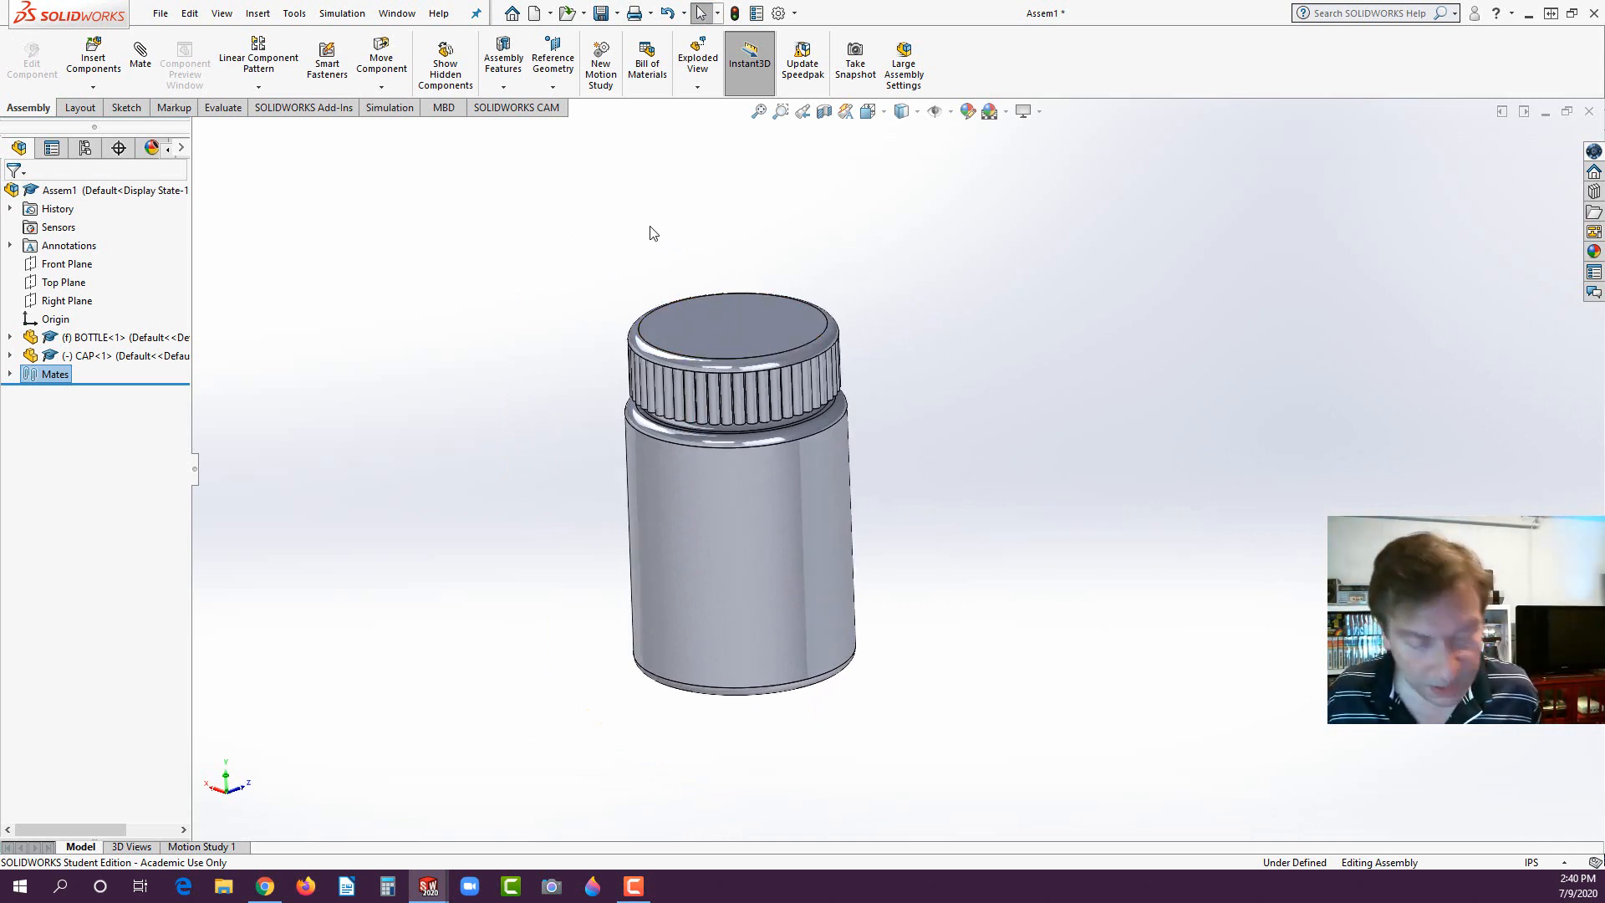
key(space)
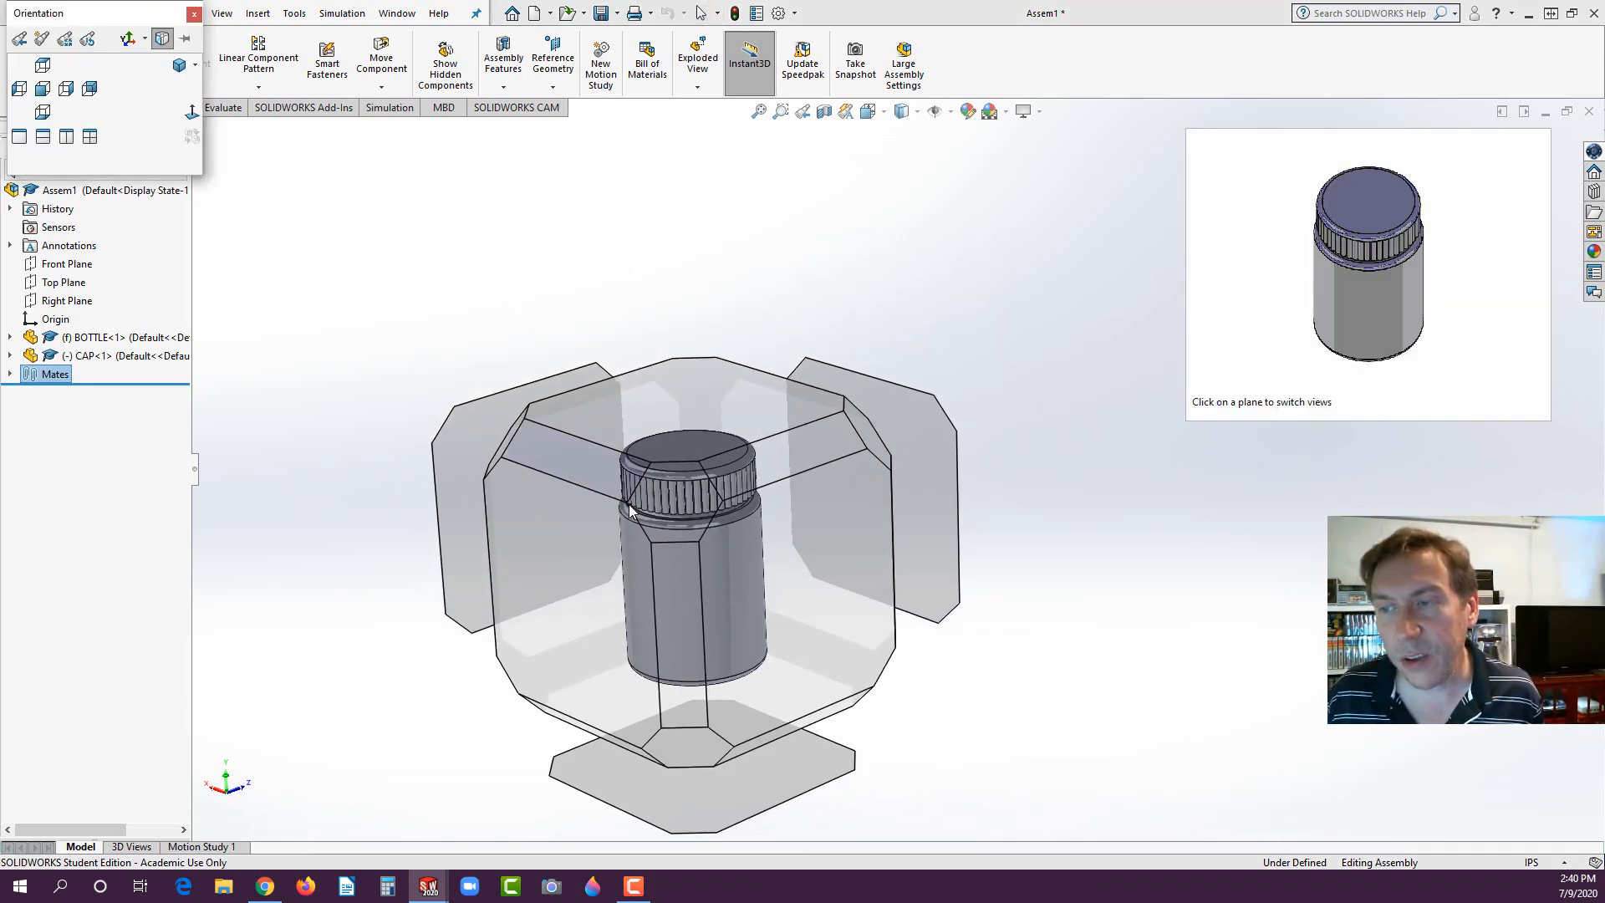
click(180, 67)
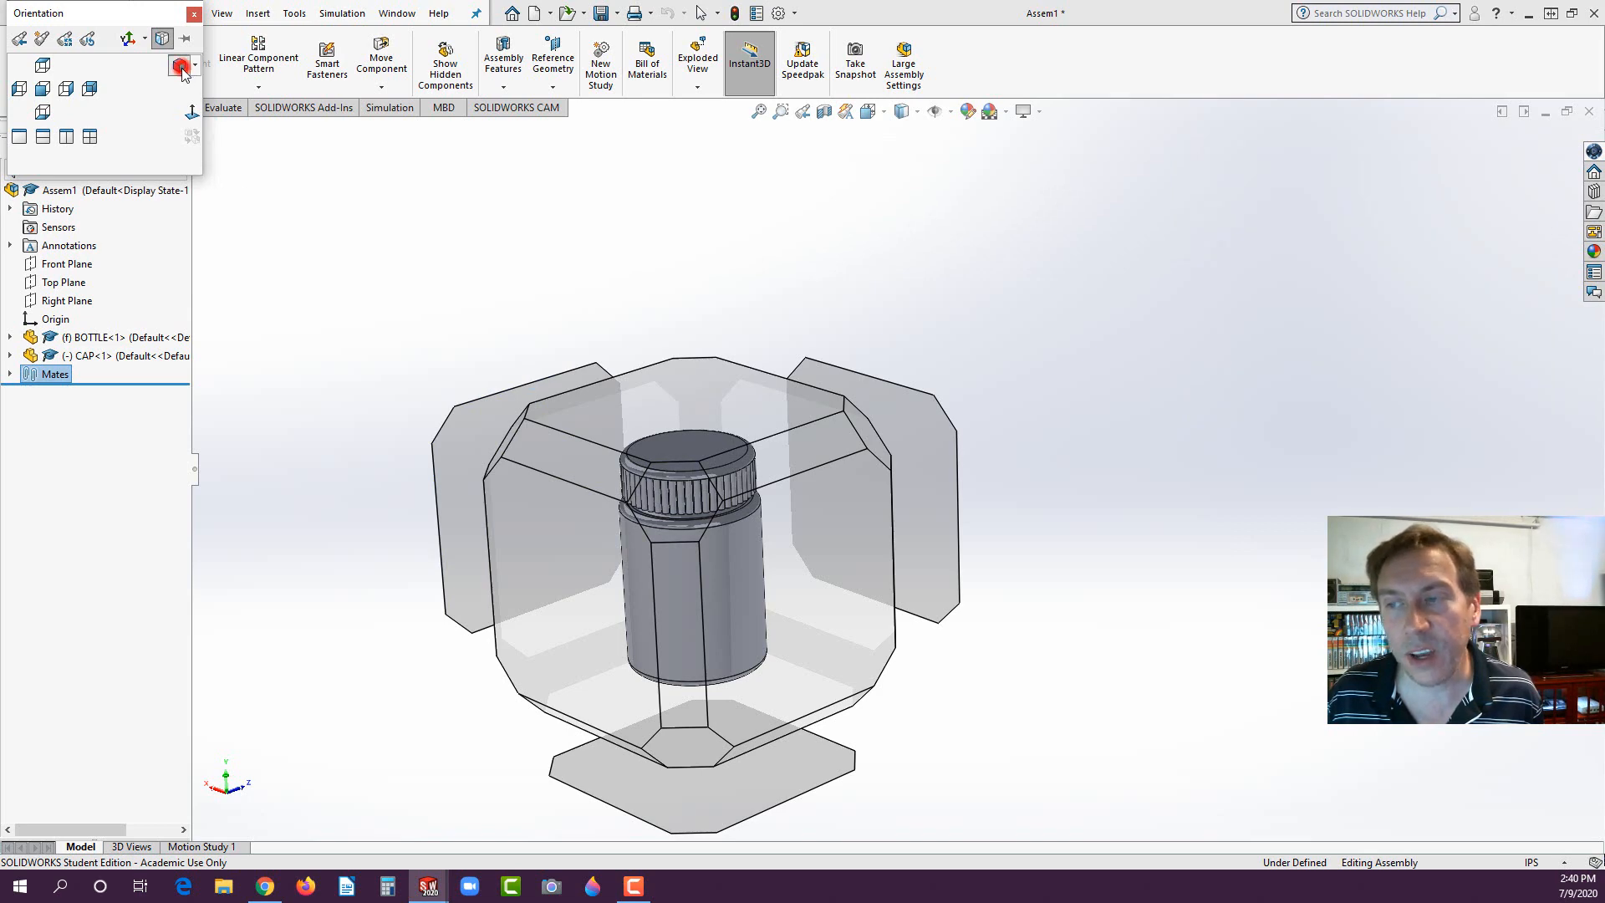
click(698, 60)
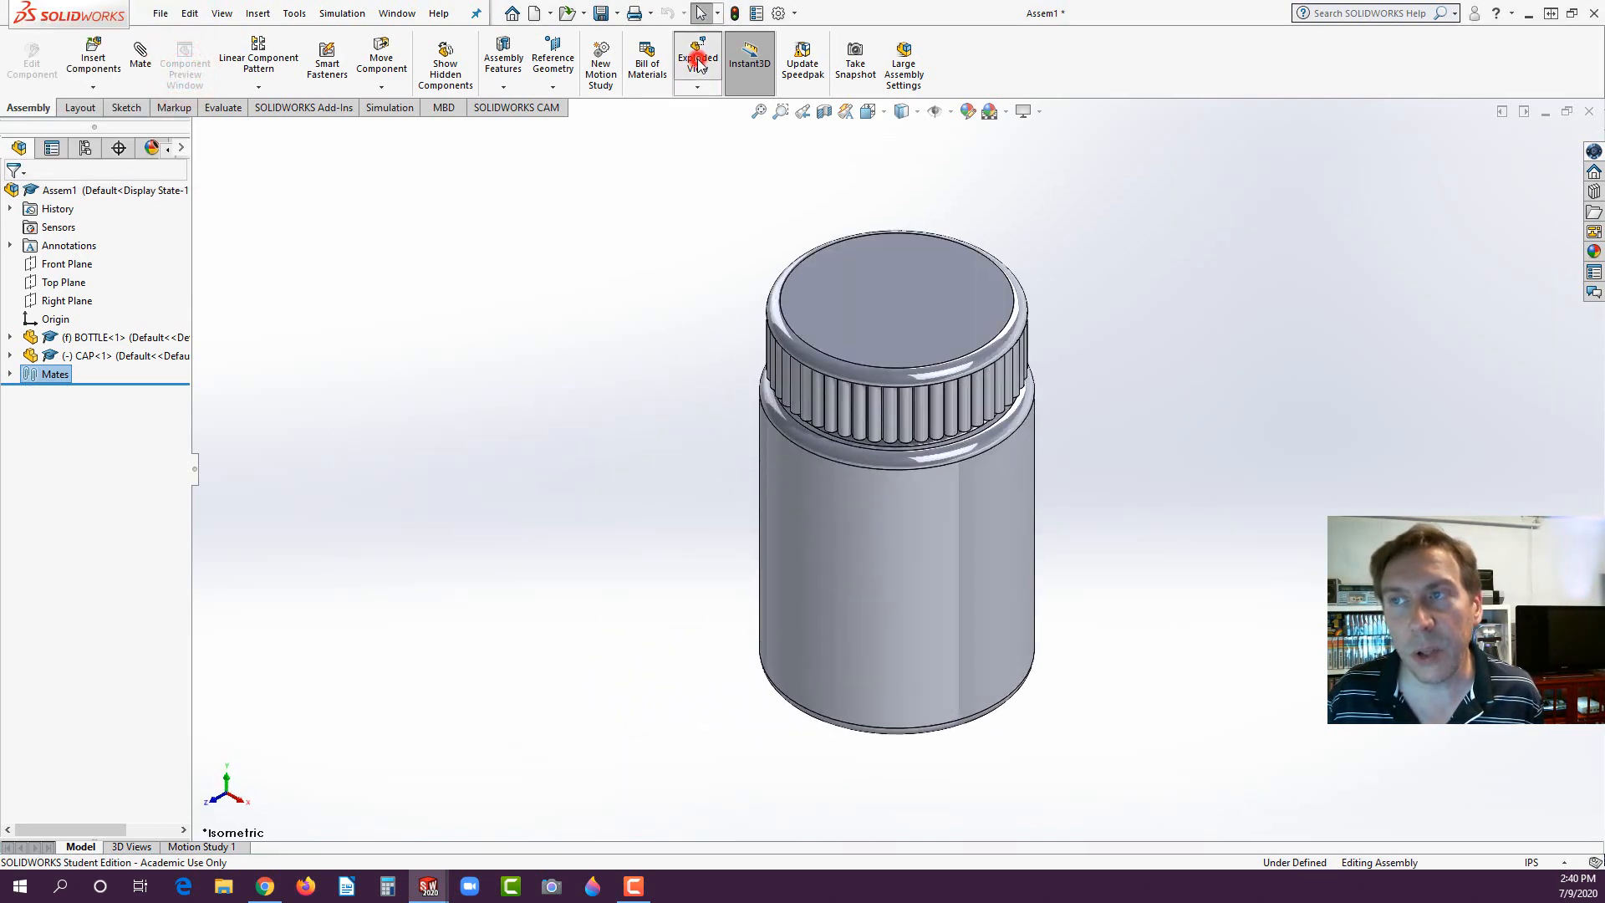
click(891, 303)
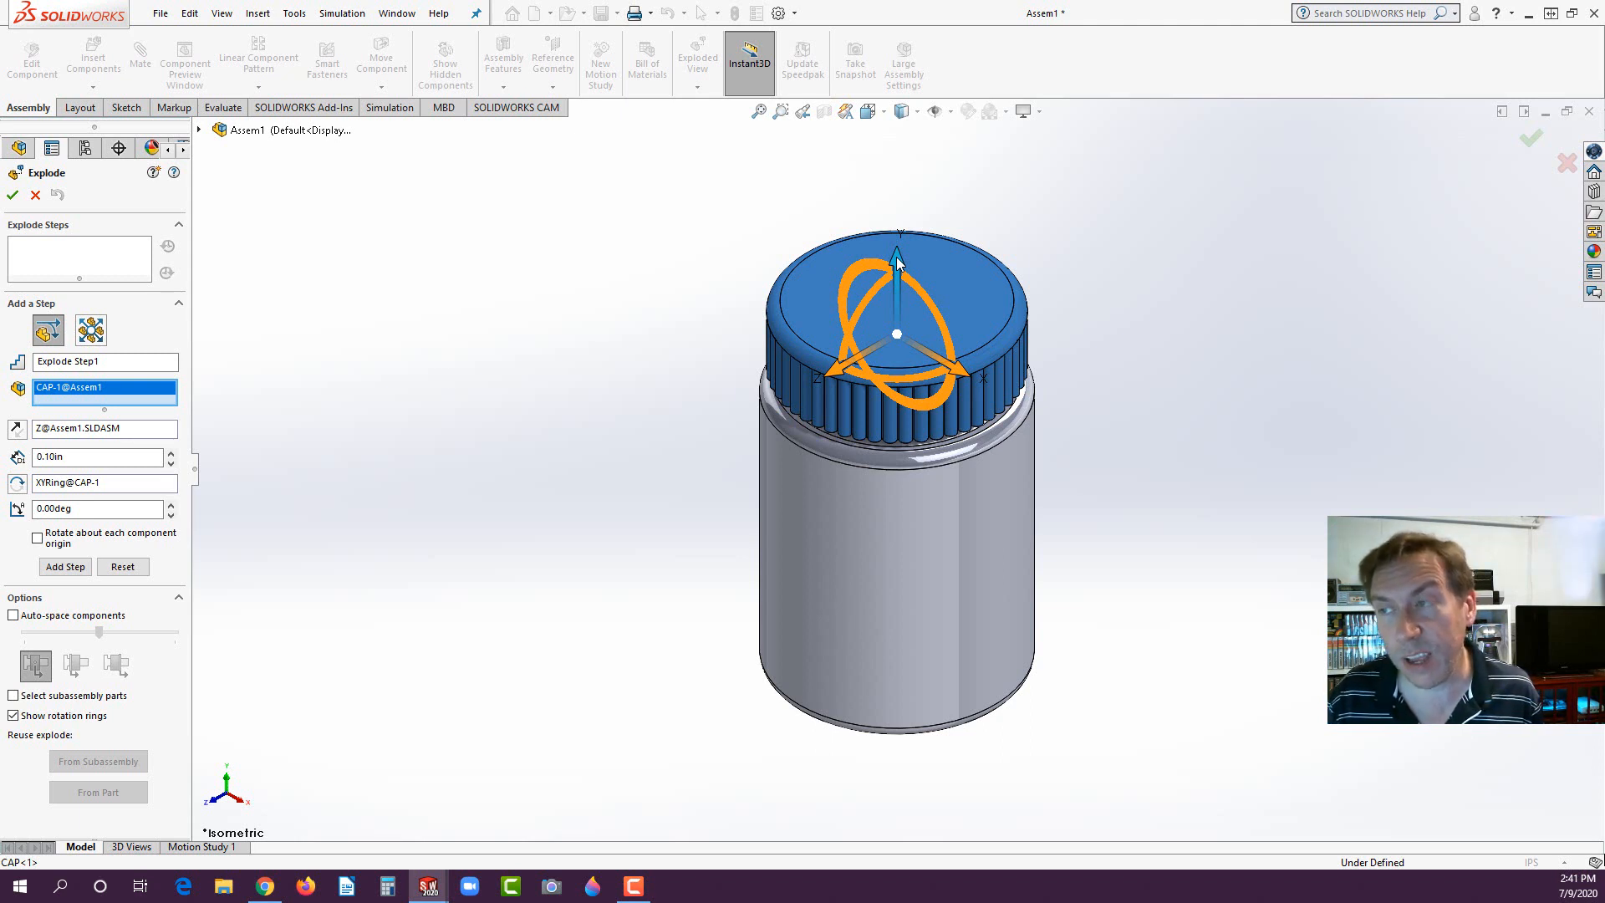
drag(897, 261, 920, 87)
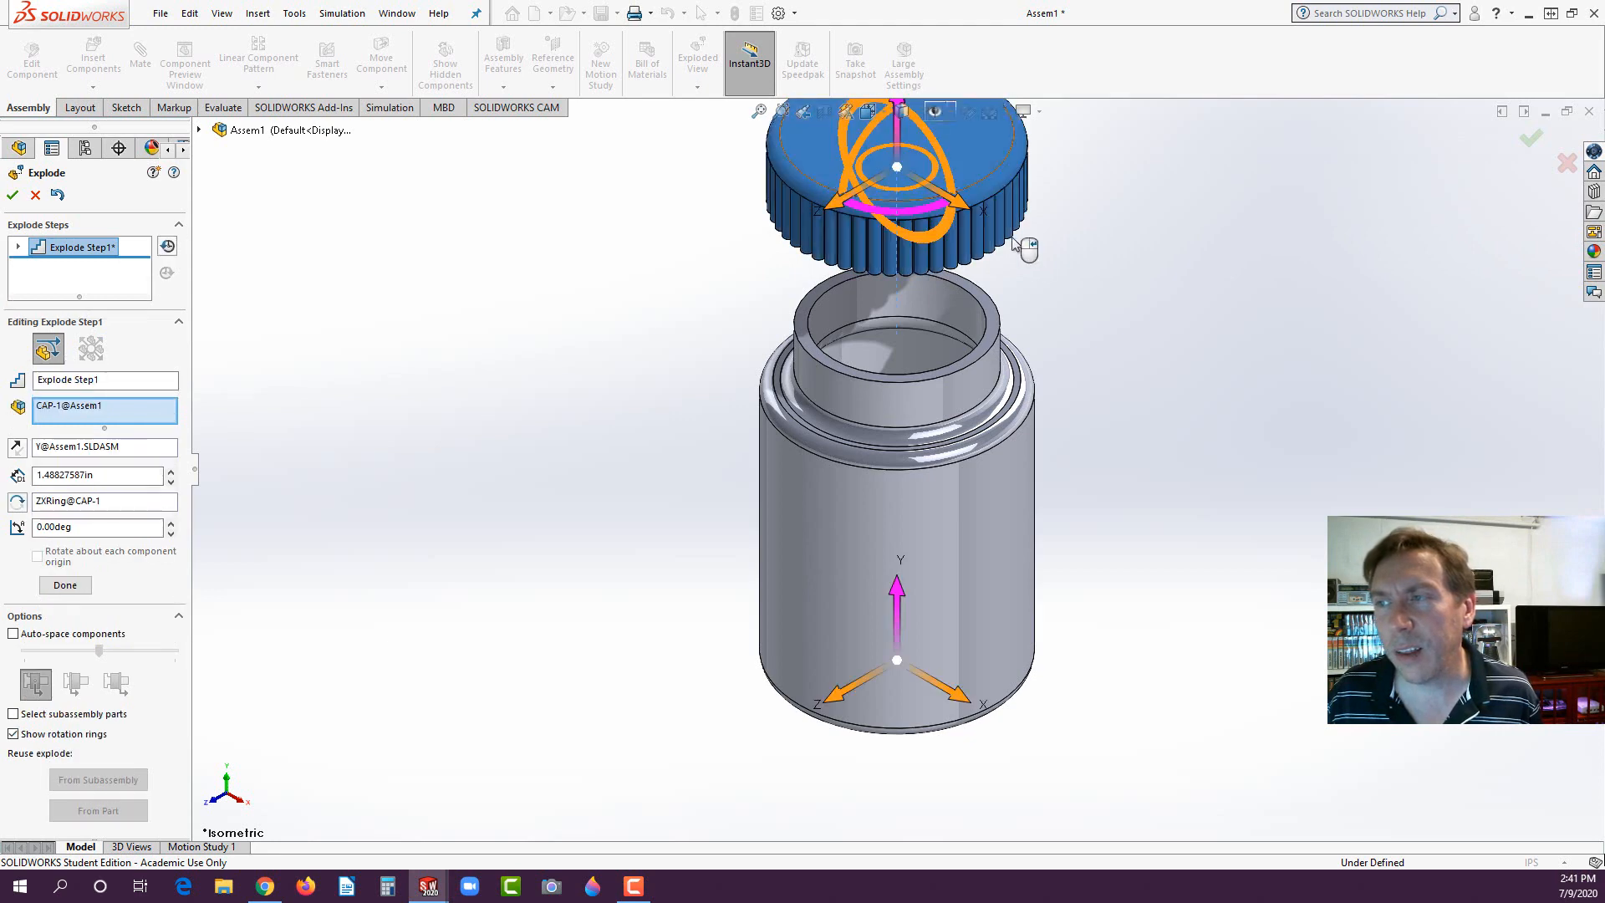
click(12, 195)
click(405, 272)
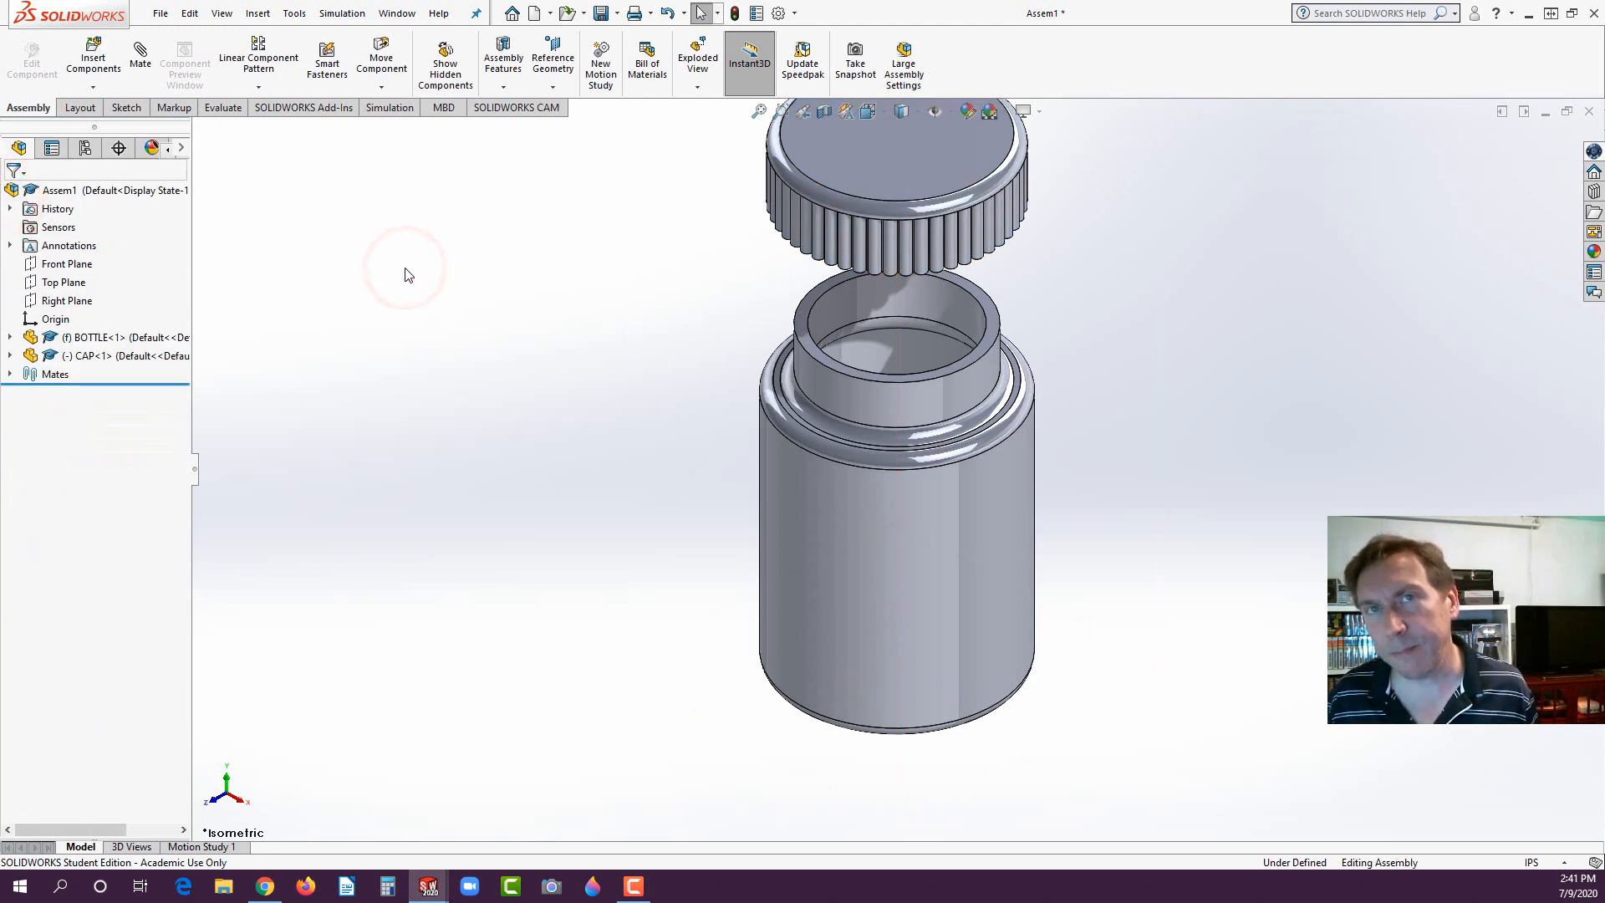
- Create a second exploded view with the cap moved about 3.94 in downward along the Y axis, below the bottle
scroll(501, 577, up, 3)
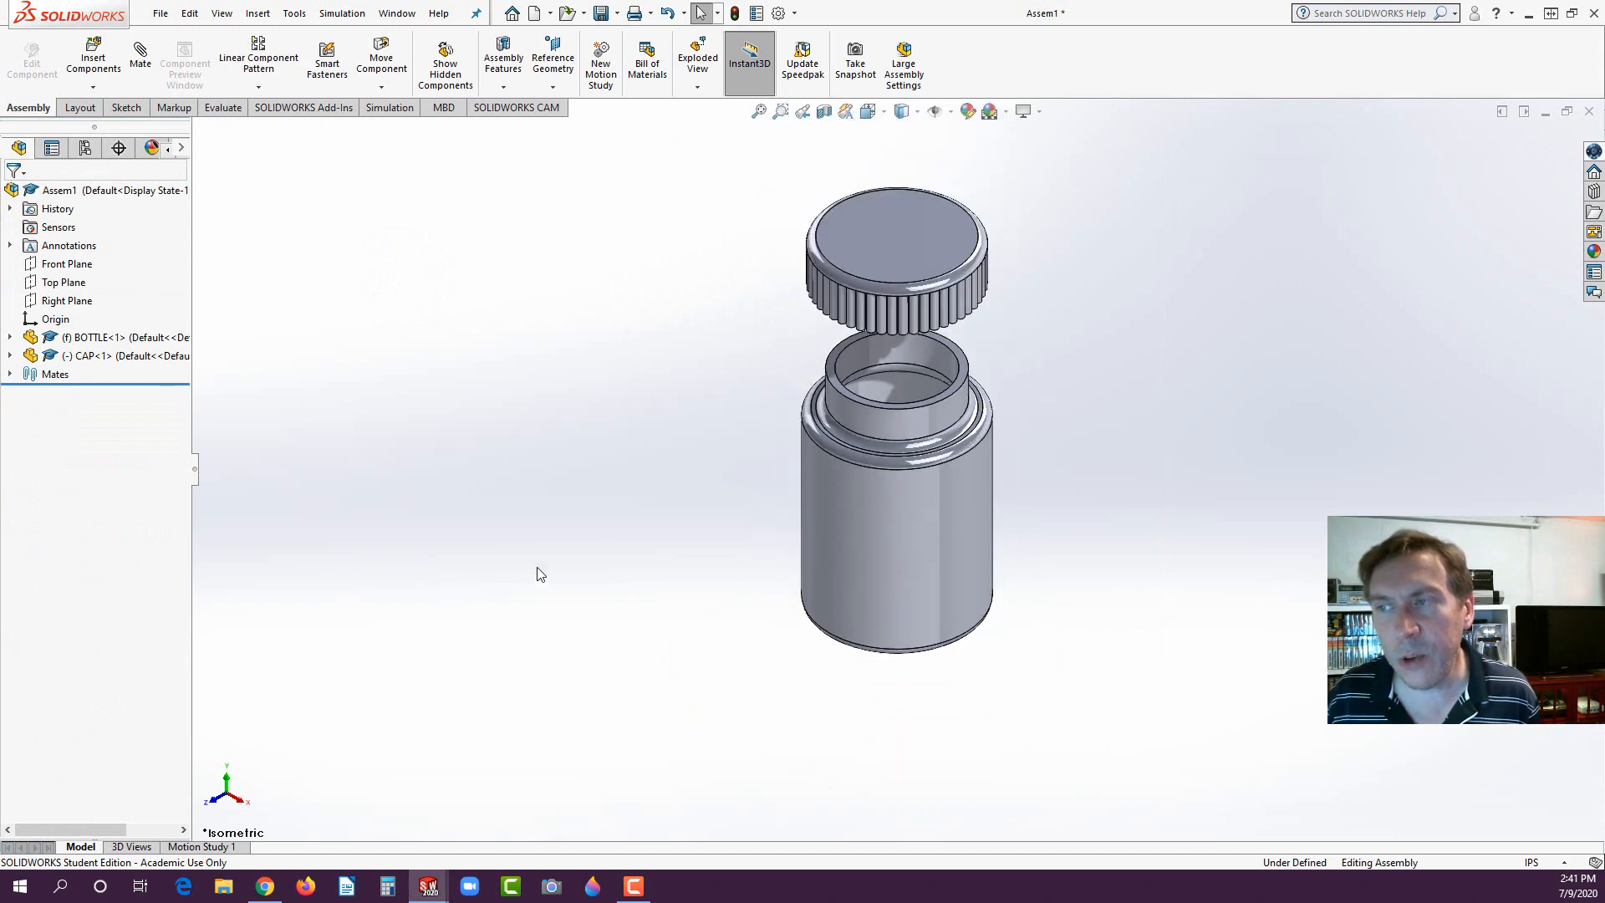
scroll(1000, 403, down, 2)
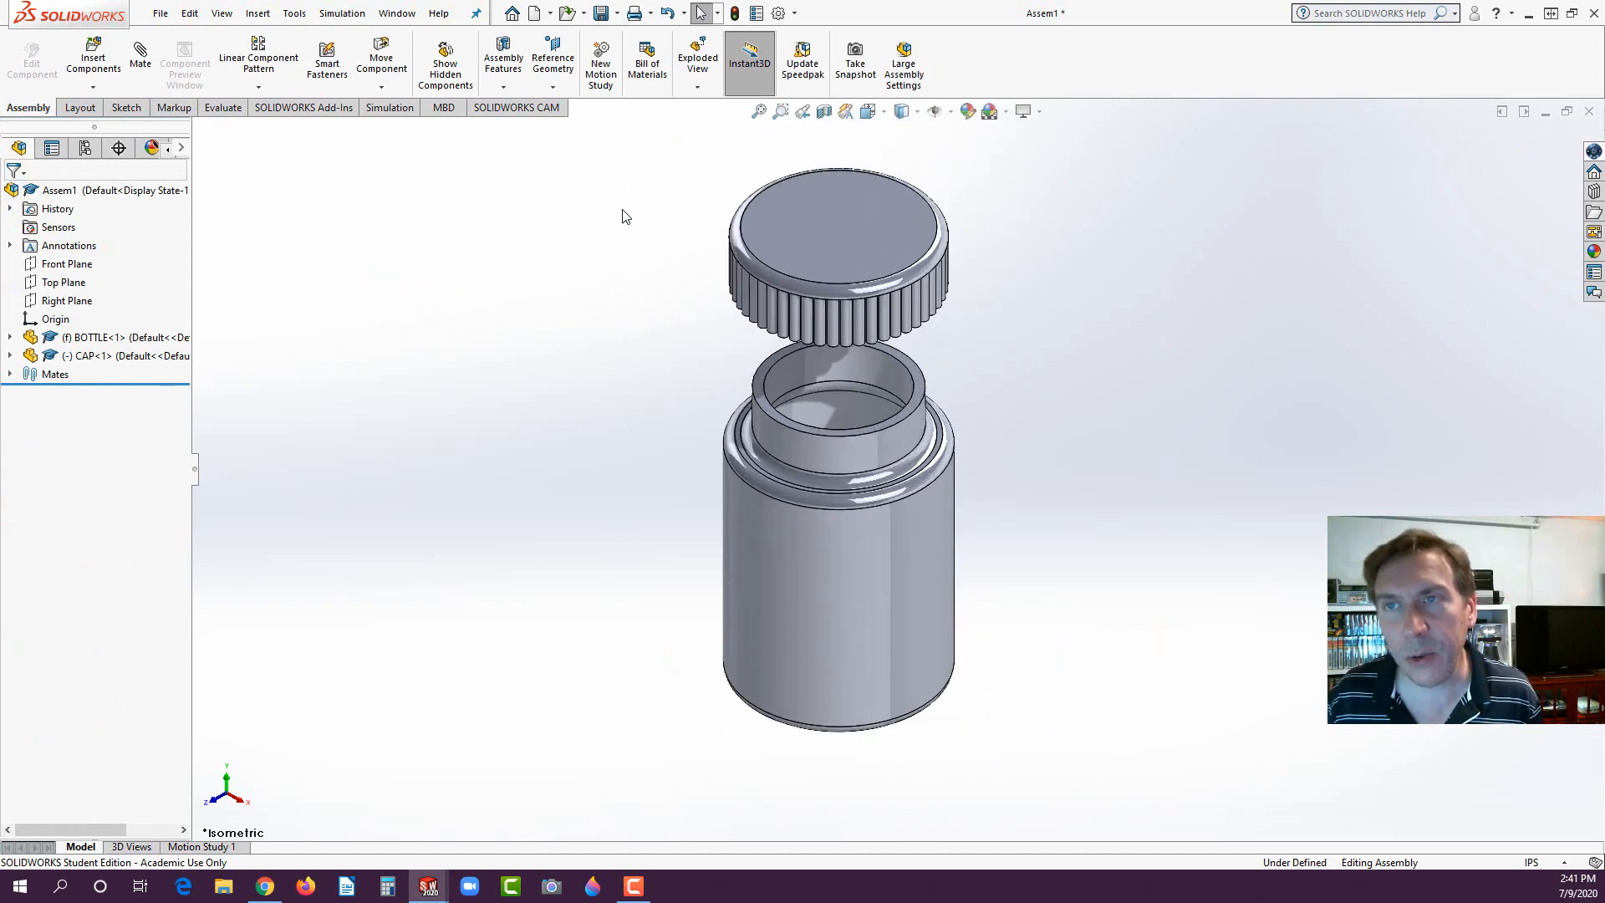
click(694, 75)
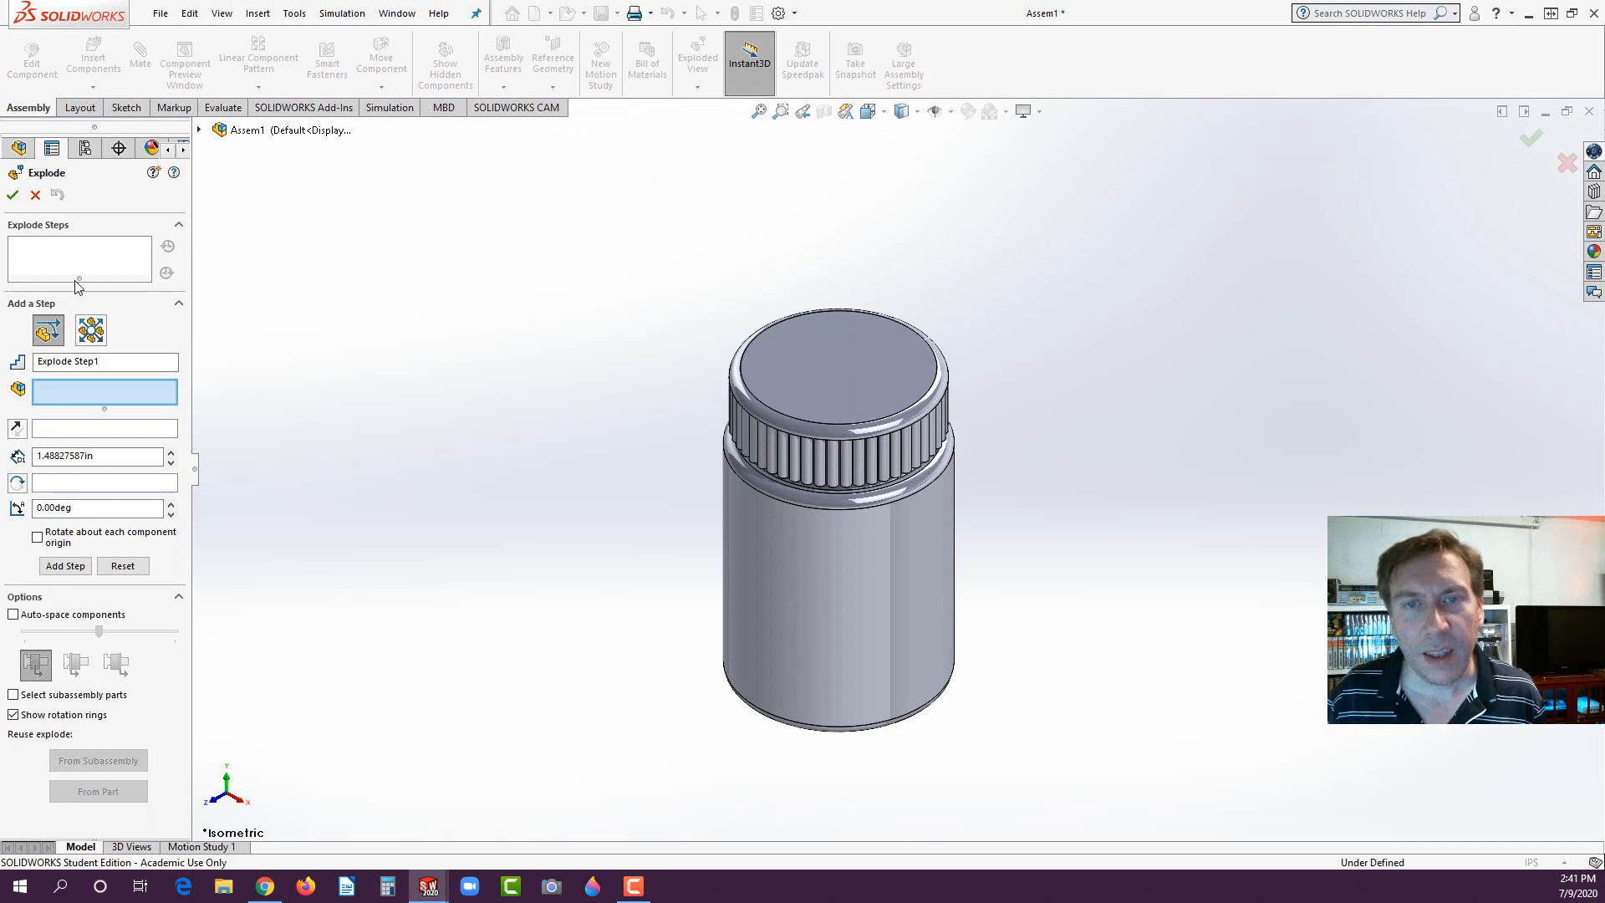
click(863, 362)
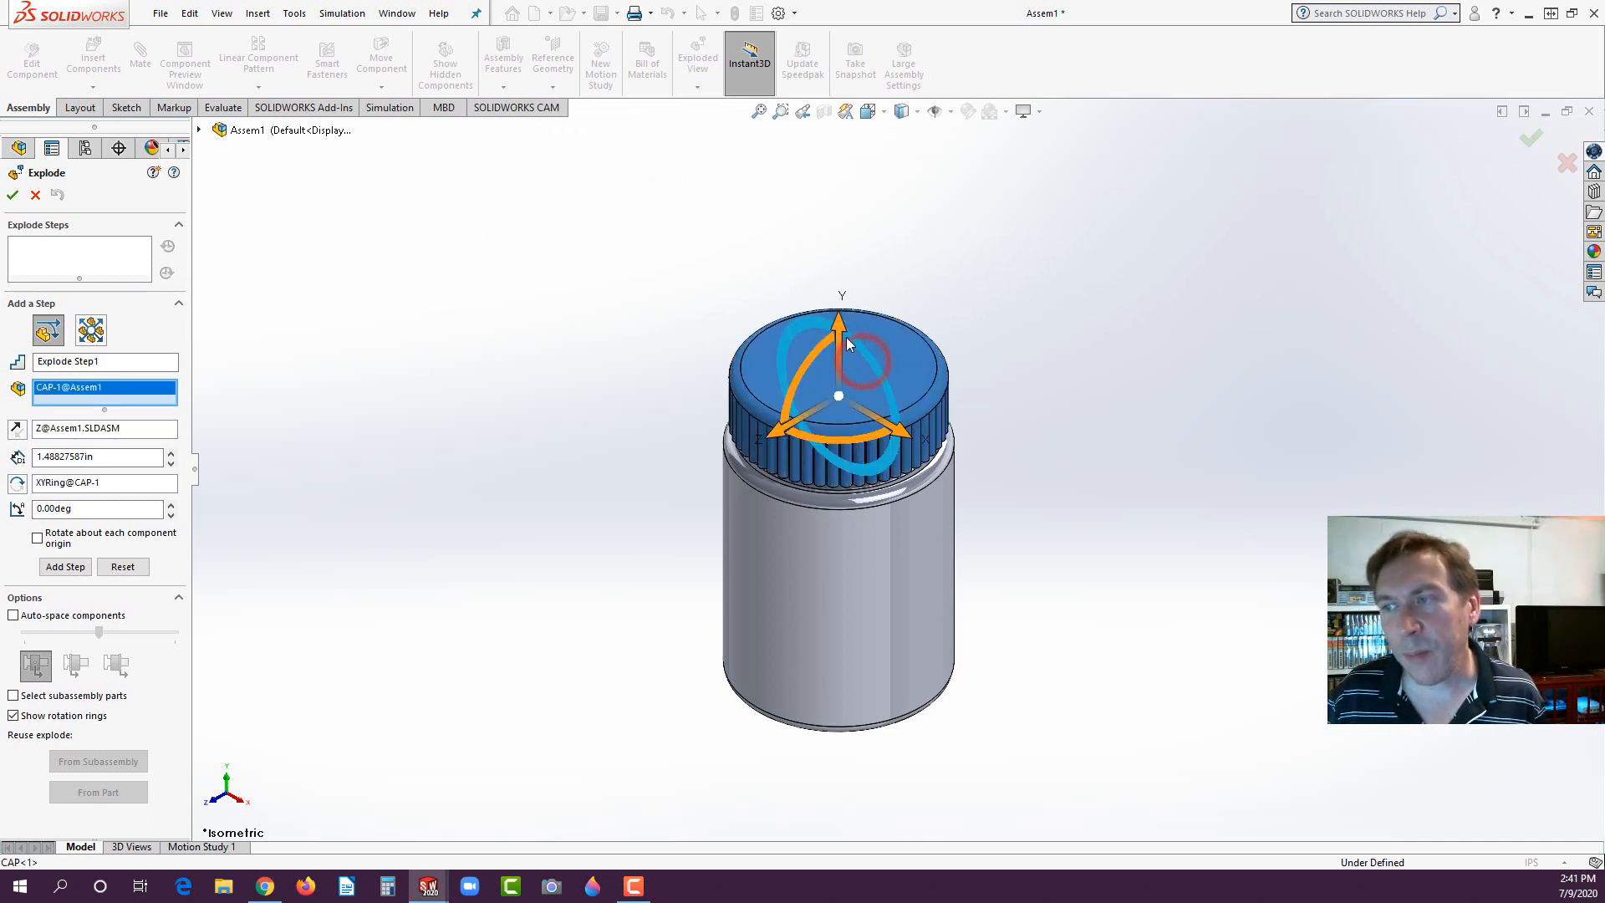
drag(836, 326, 769, 699)
click(13, 195)
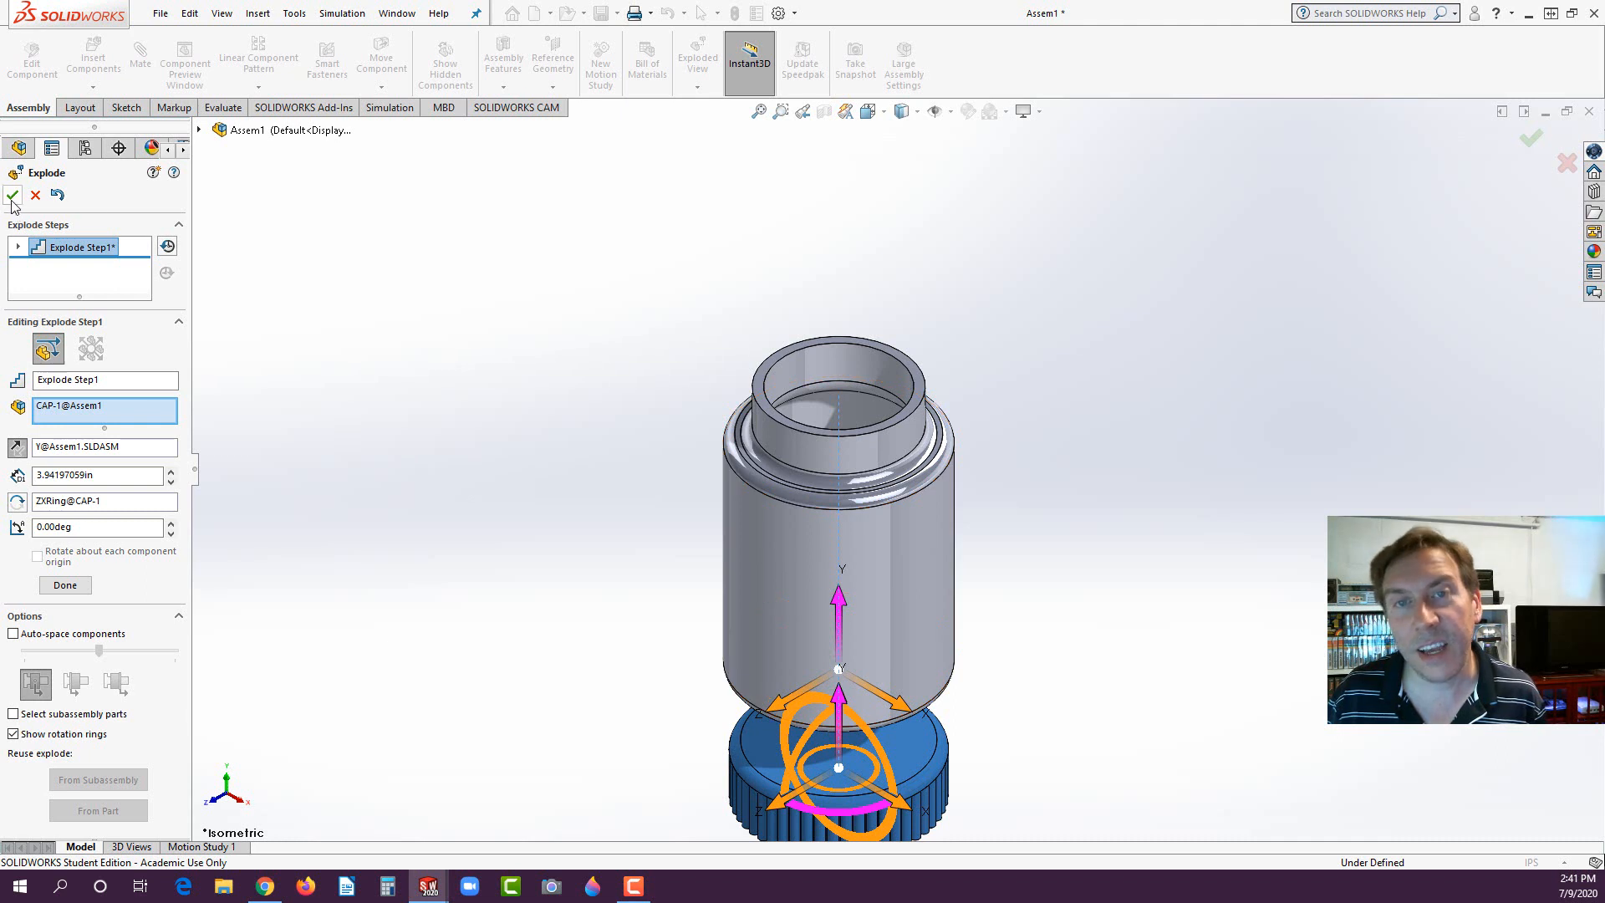
click(540, 198)
click(538, 199)
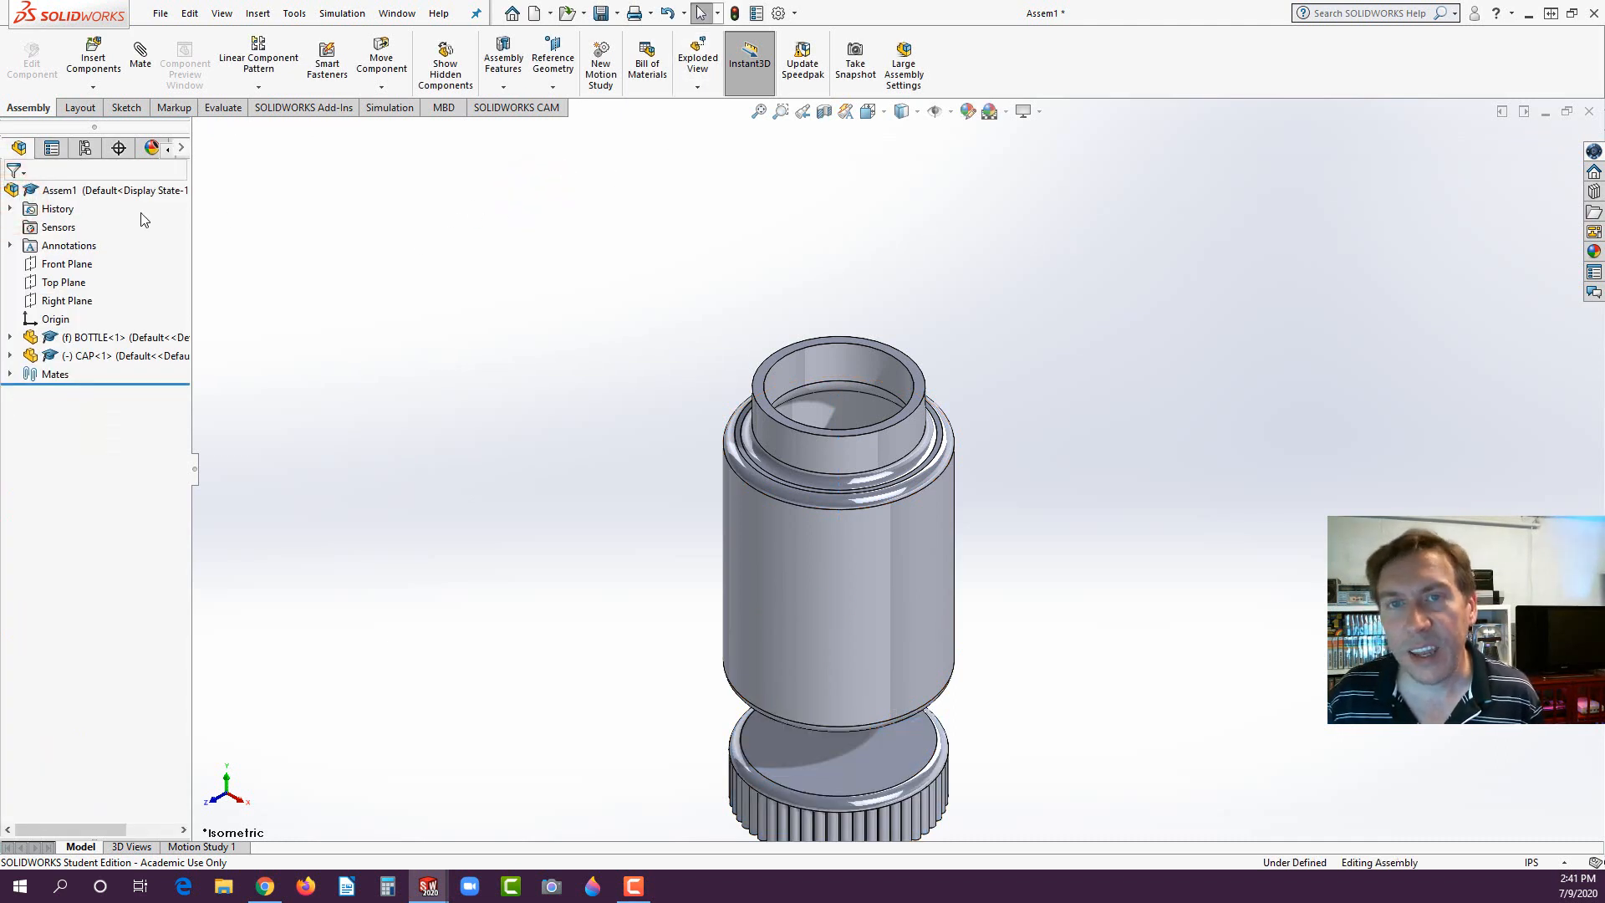
- Collapse the exploded assembly so the cap sits back on the bottle
right_click(84, 192)
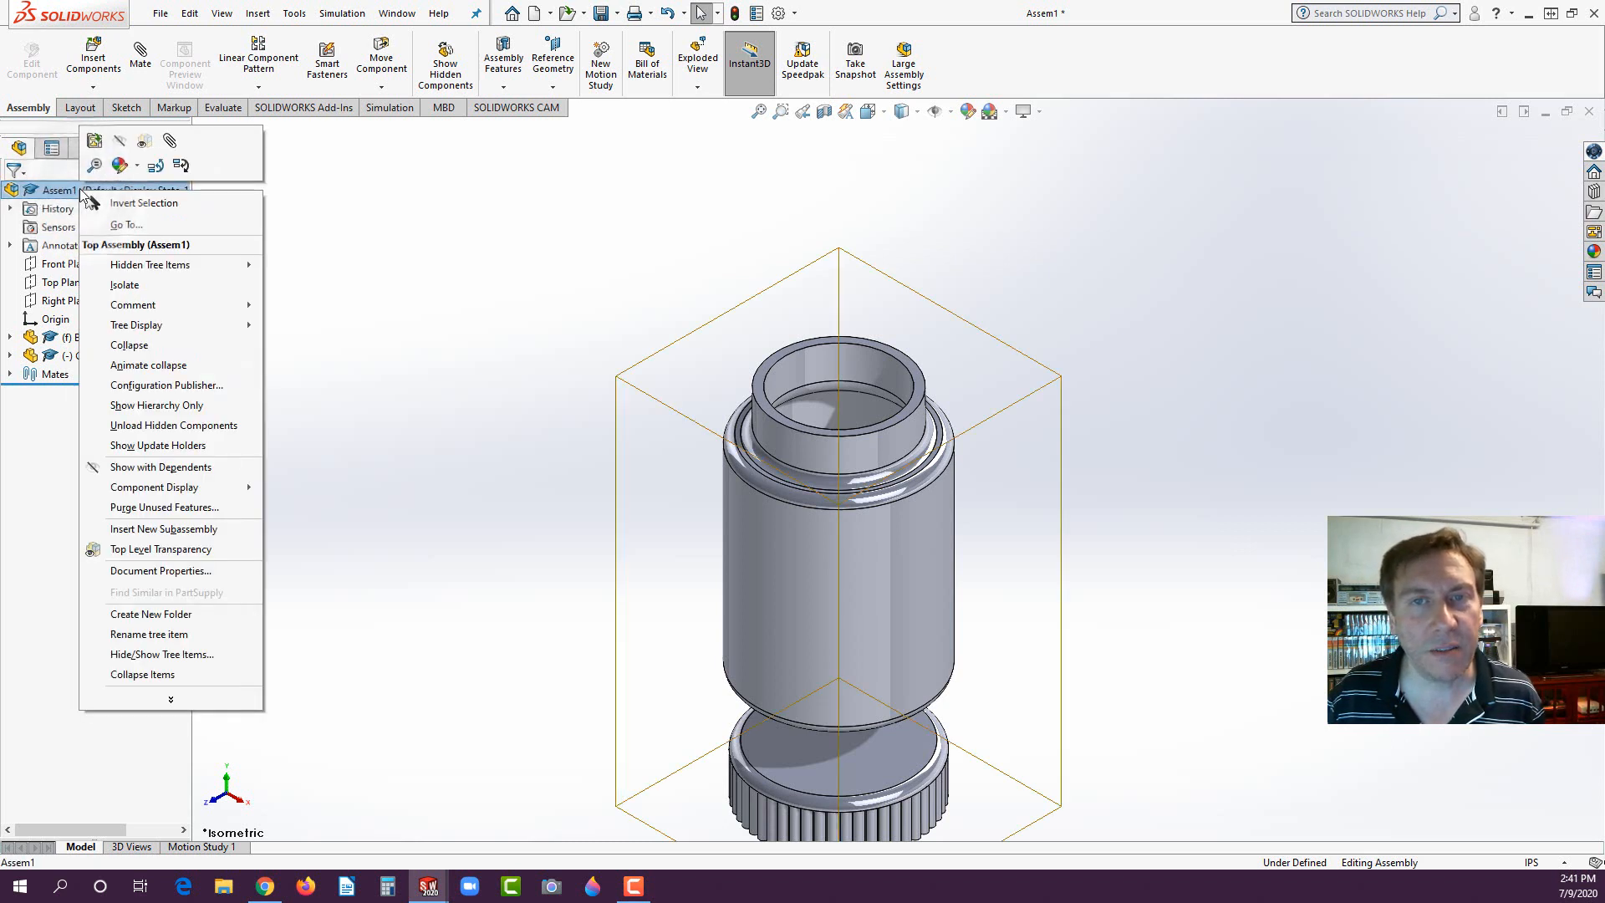
click(139, 345)
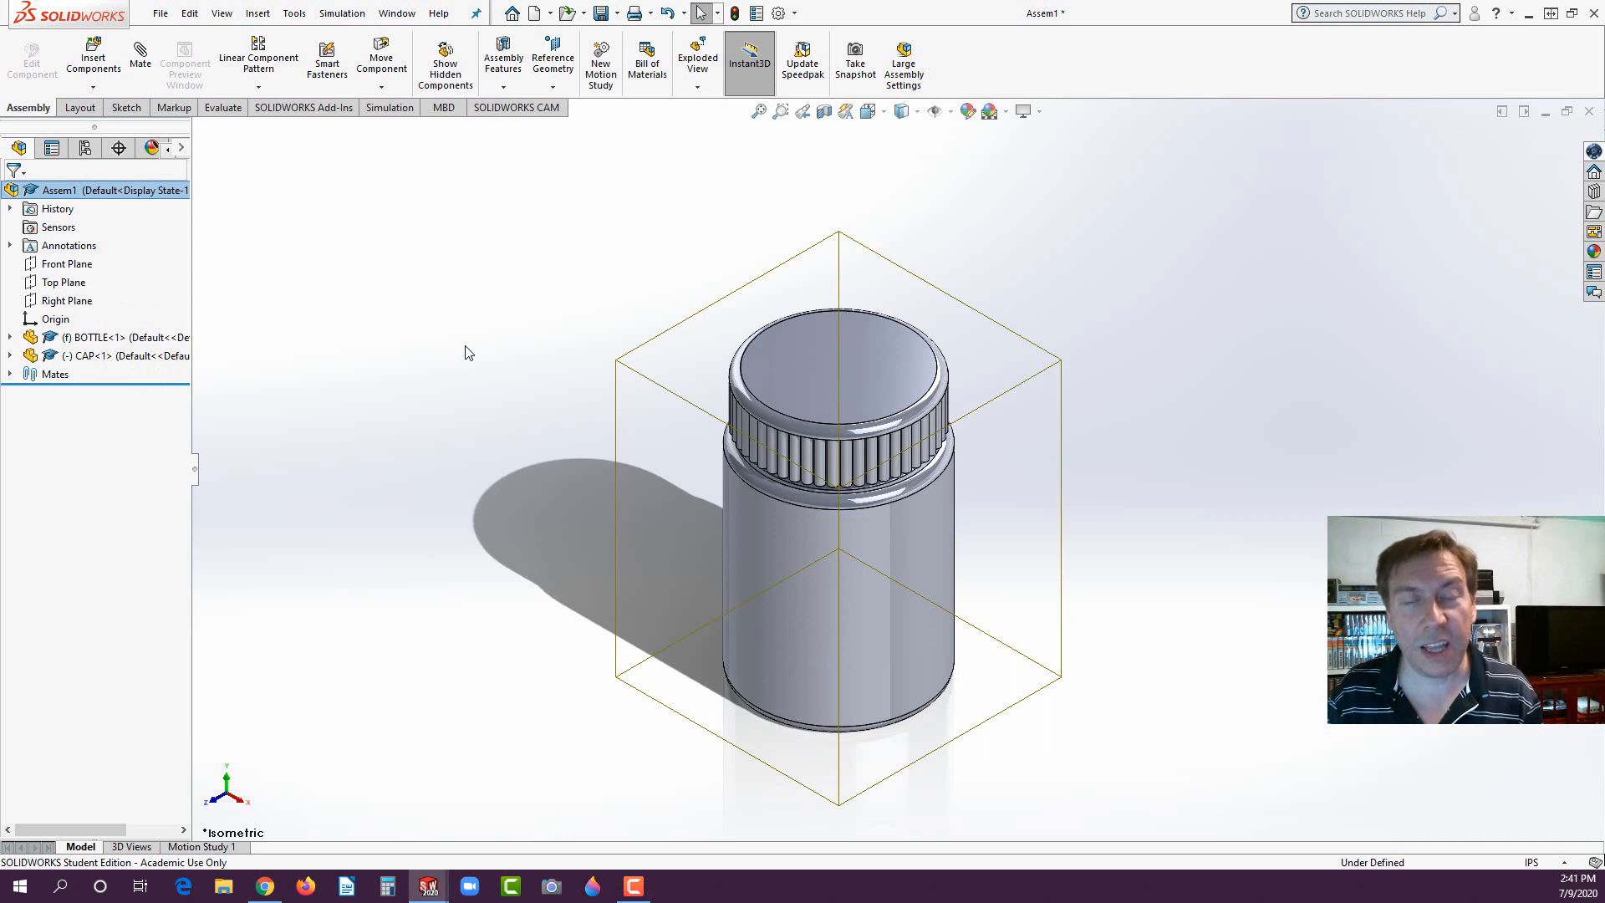
click(647, 281)
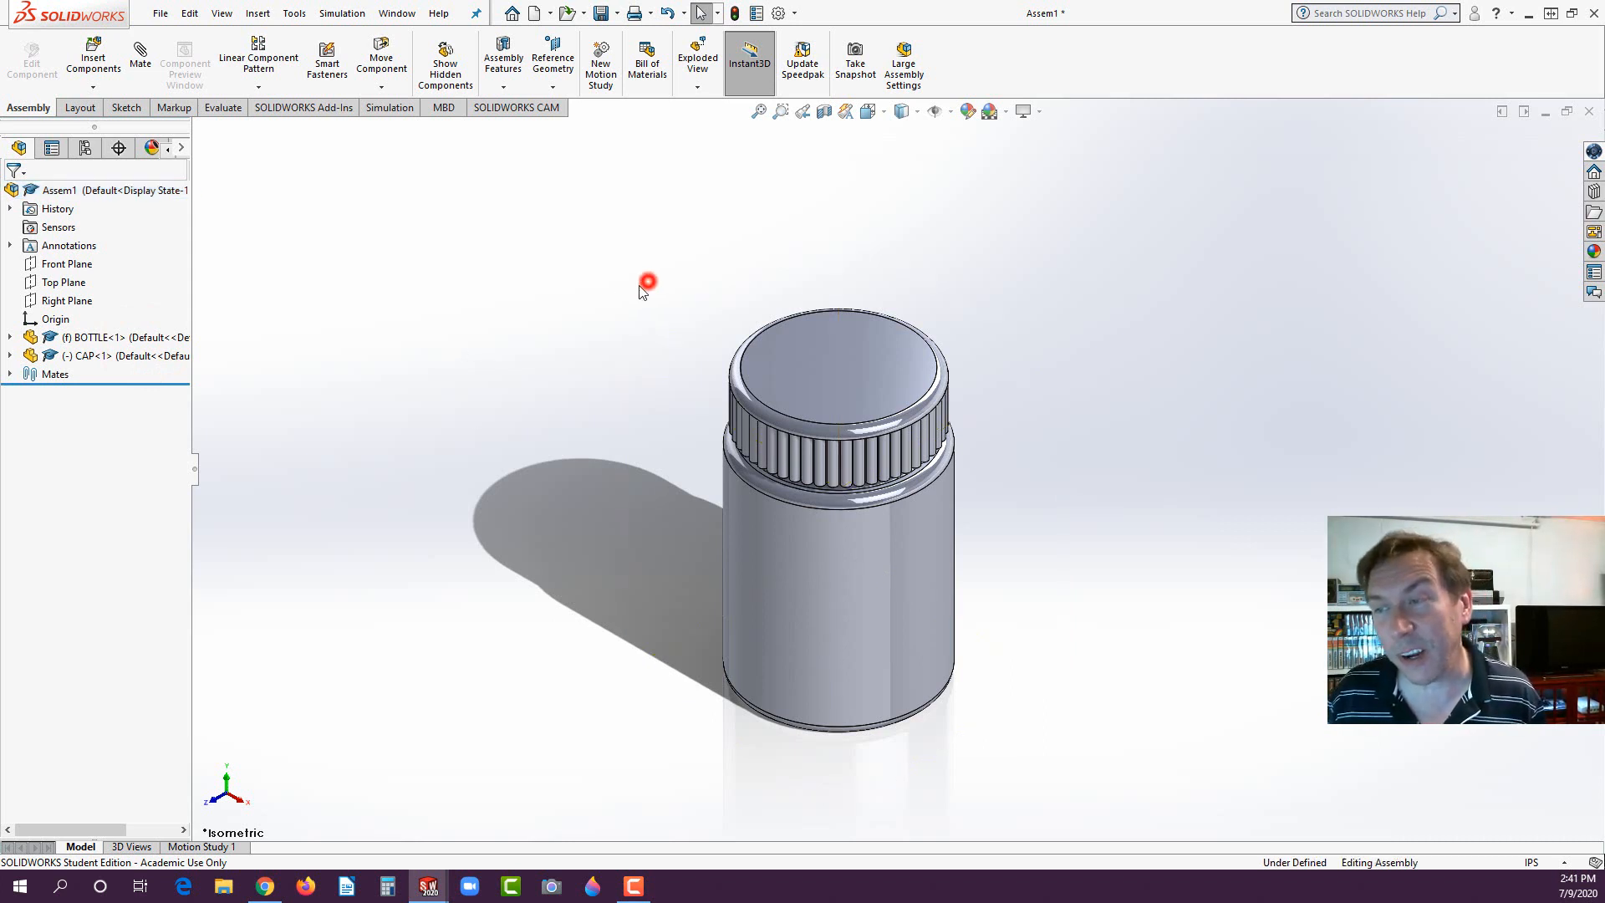
click(471, 316)
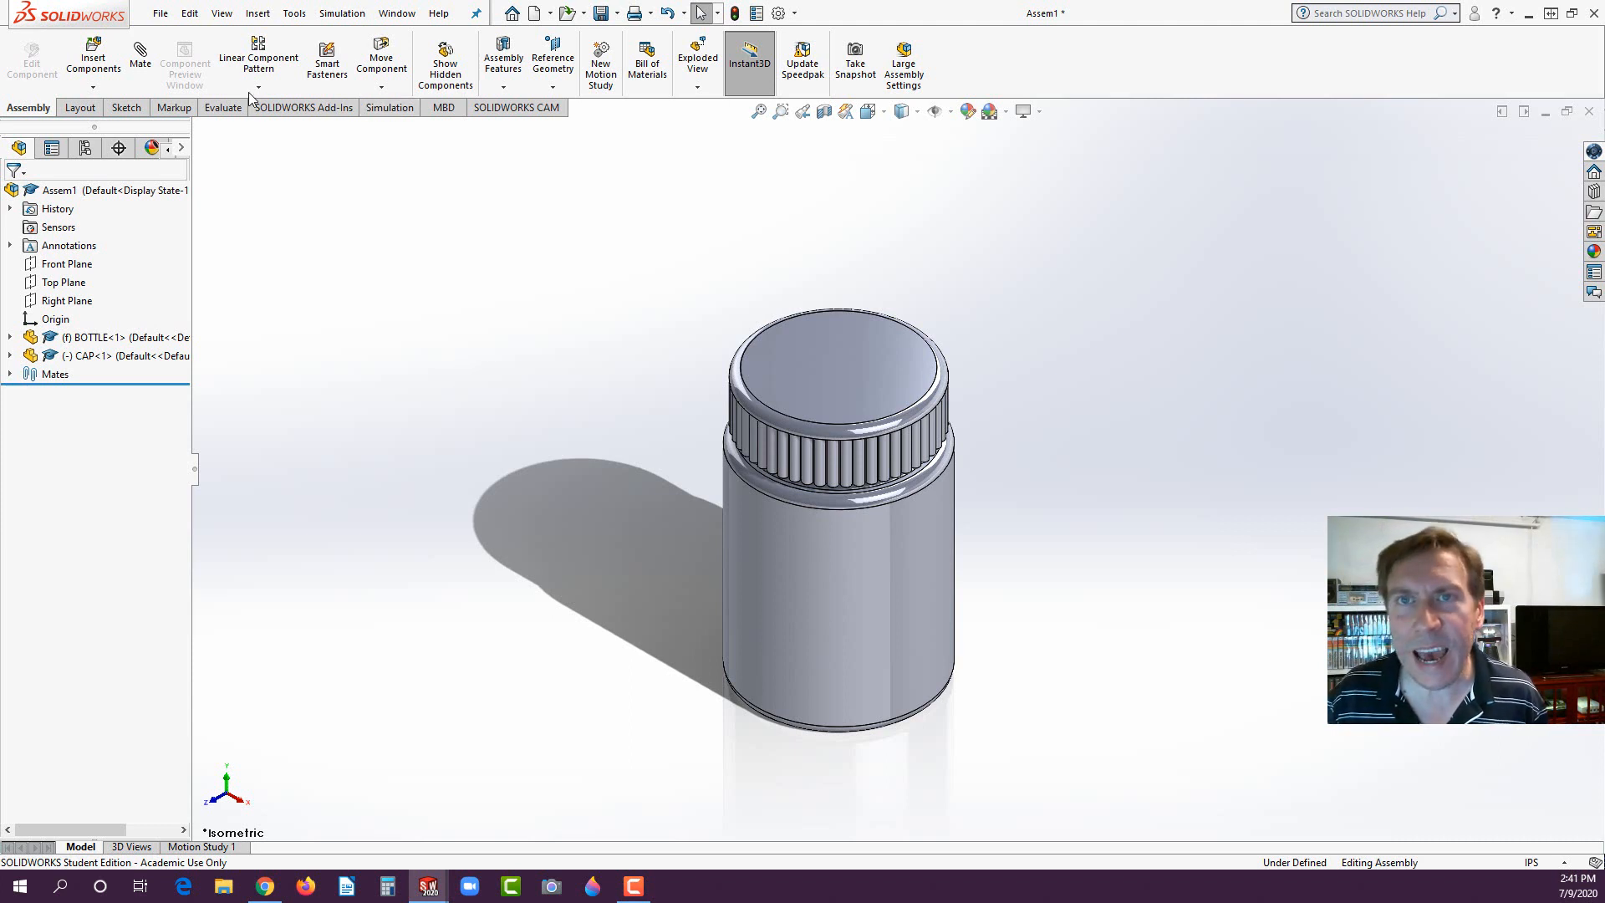
- Rebuild and save the assembly to the Desktop as MED BOTTTLE
click(160, 13)
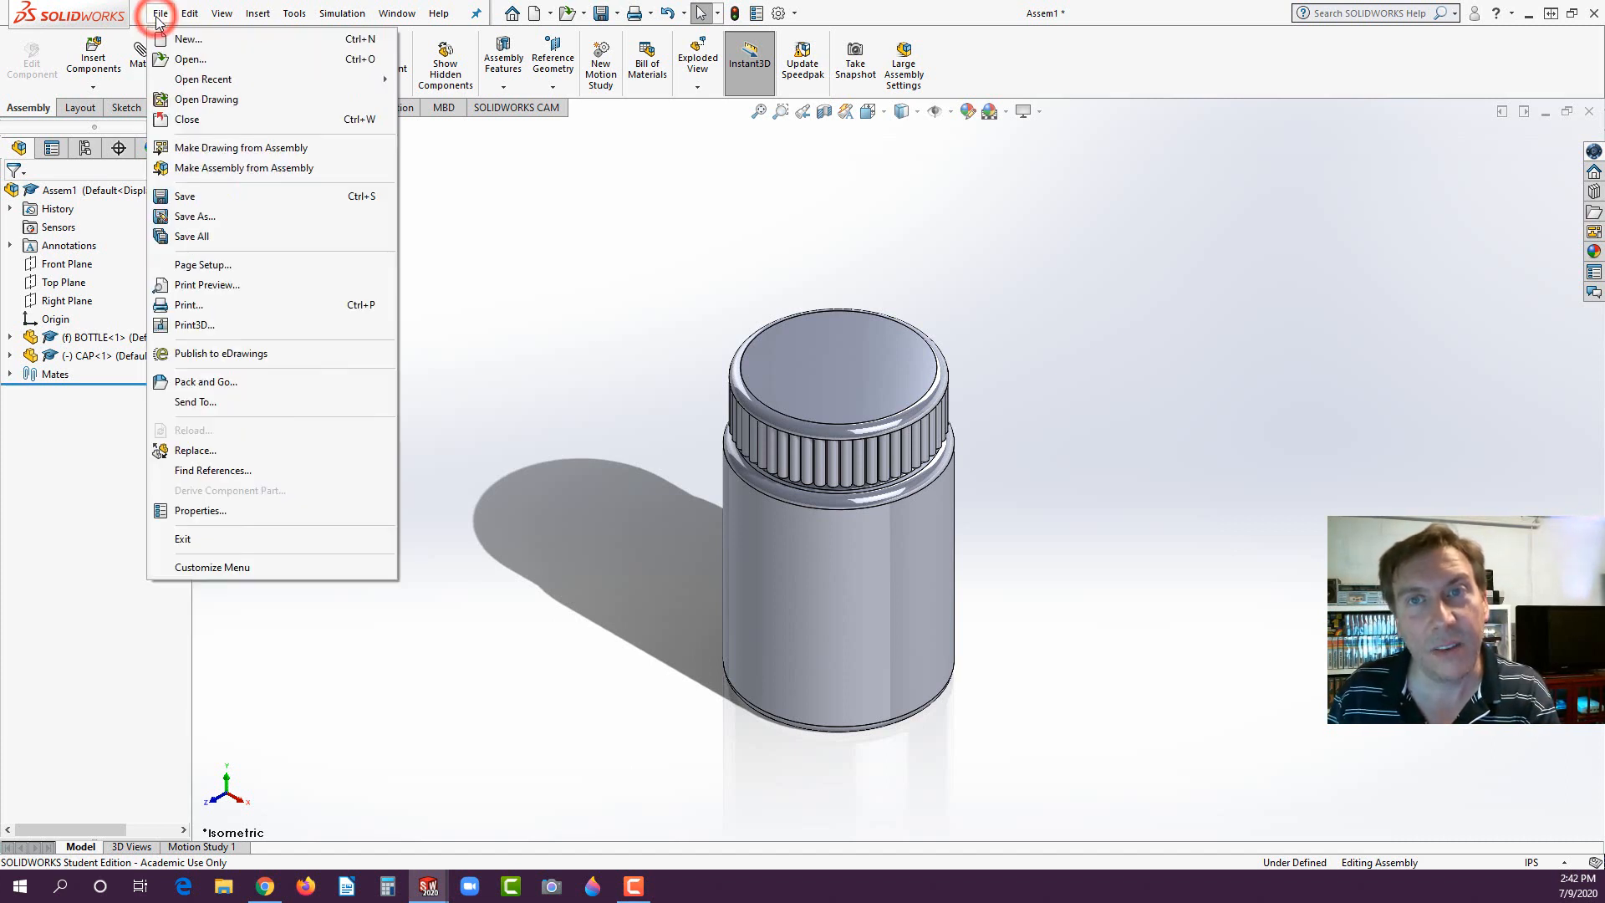
click(444, 183)
click(600, 13)
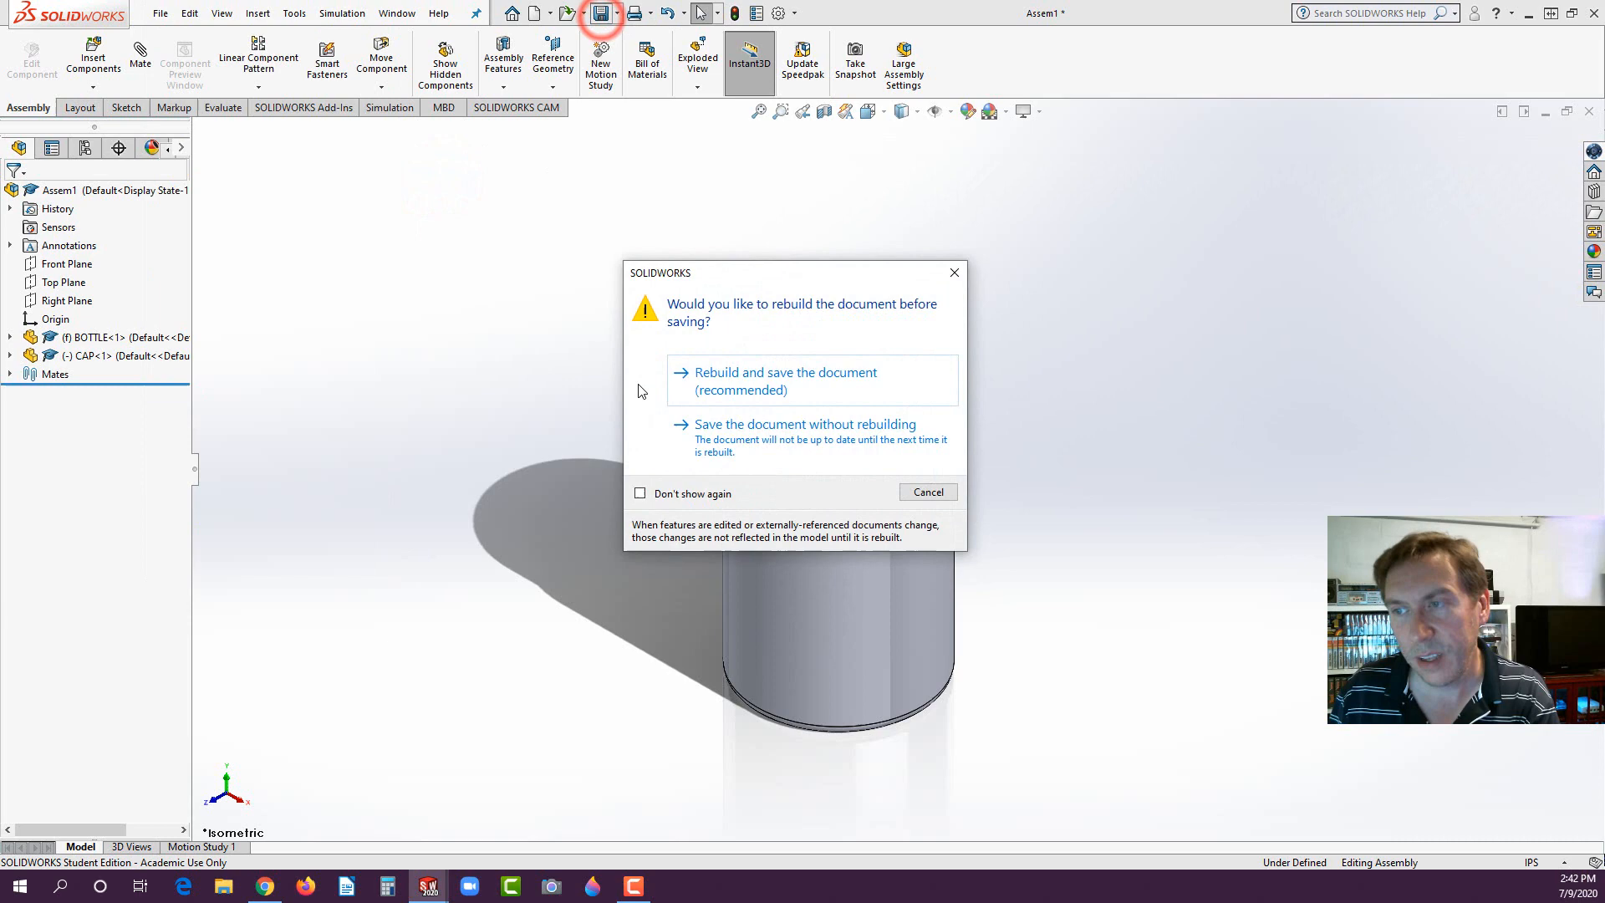
click(711, 390)
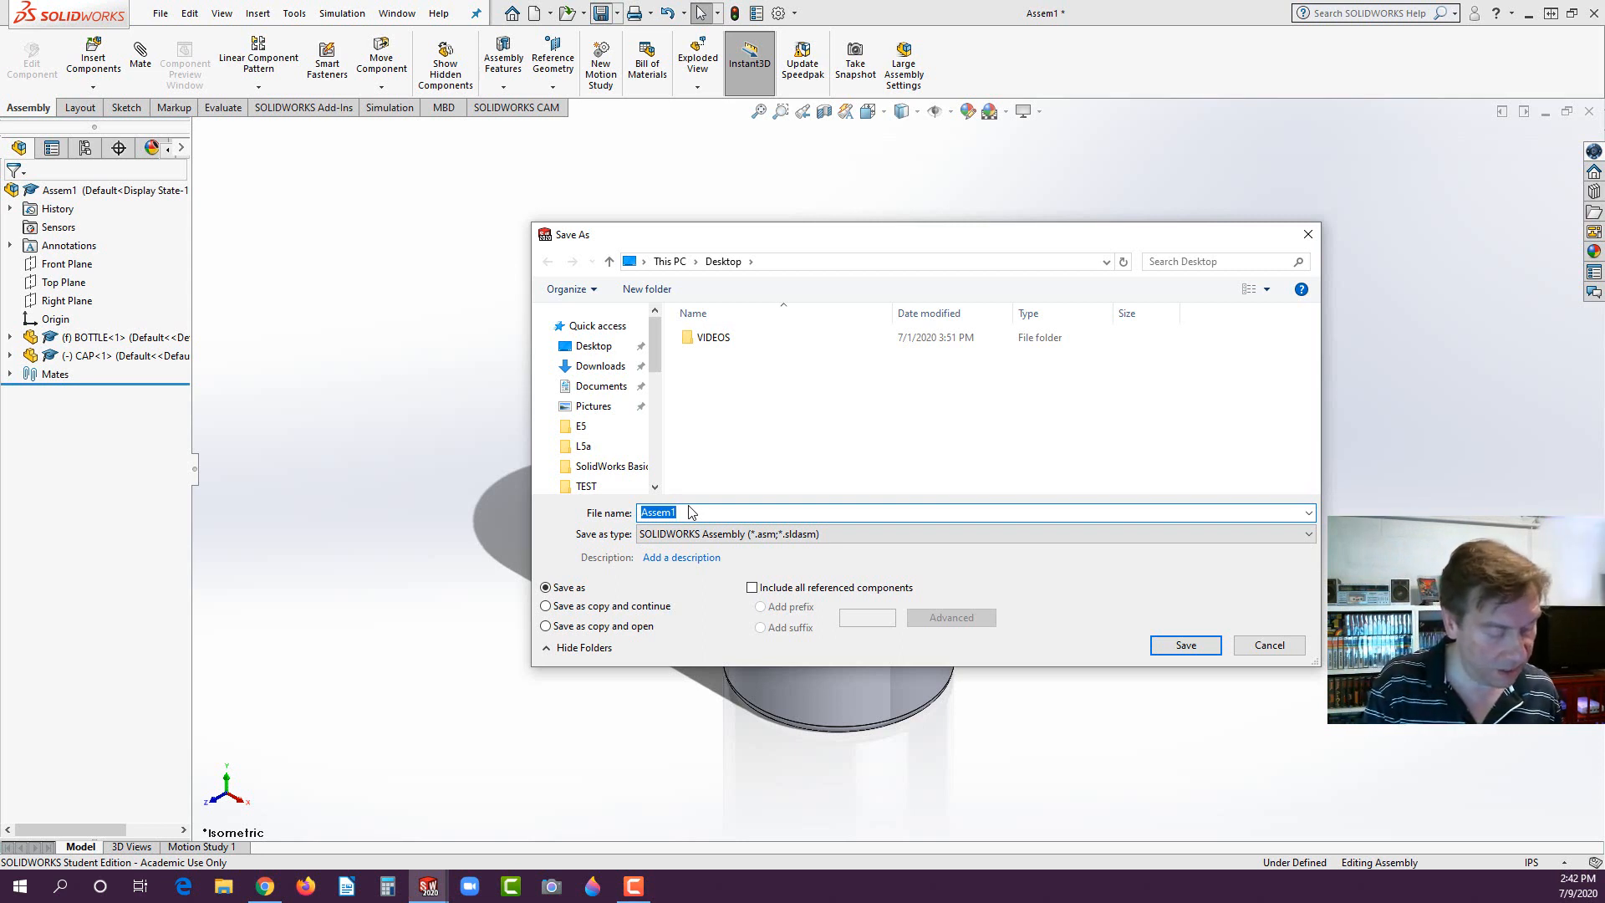
text(MED)
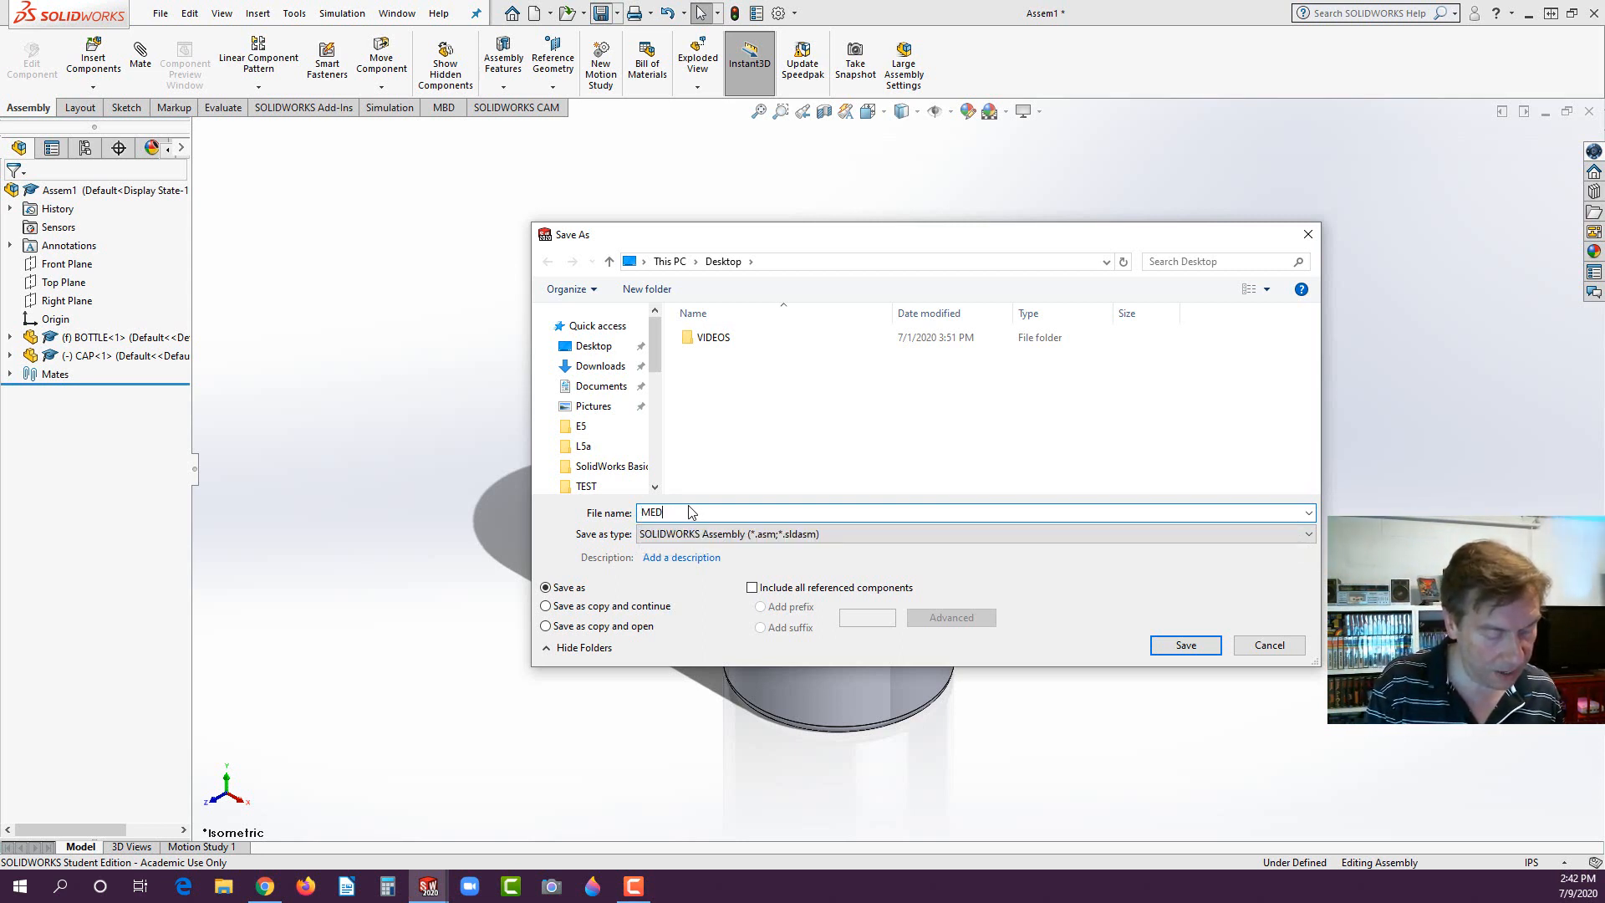
text( BOTTTLE)
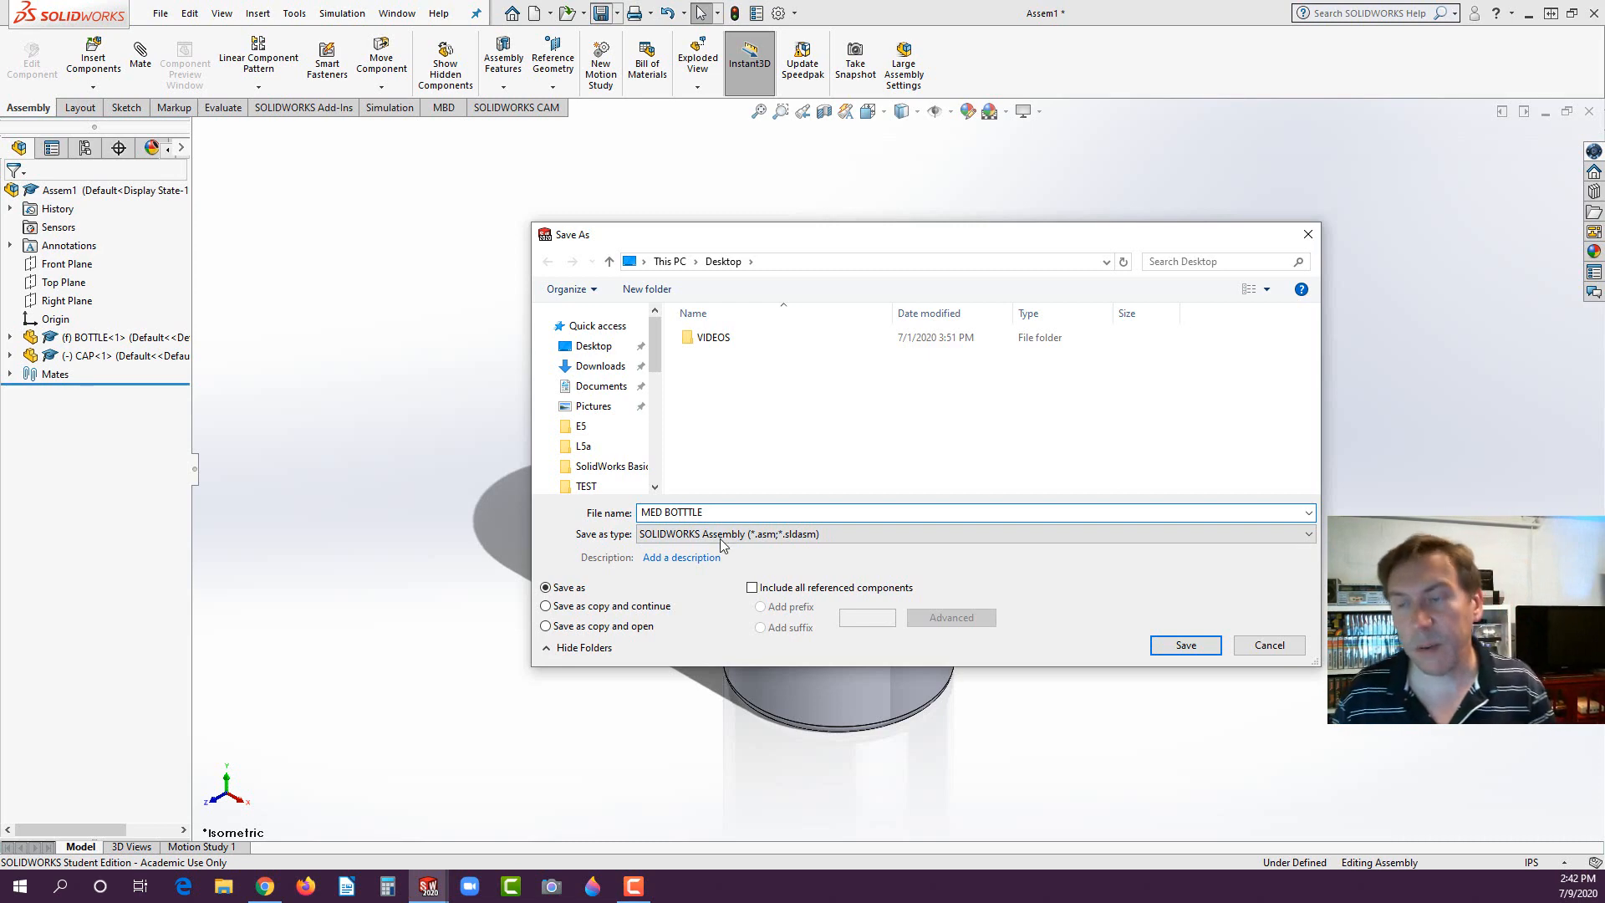
click(1173, 644)
click(567, 296)
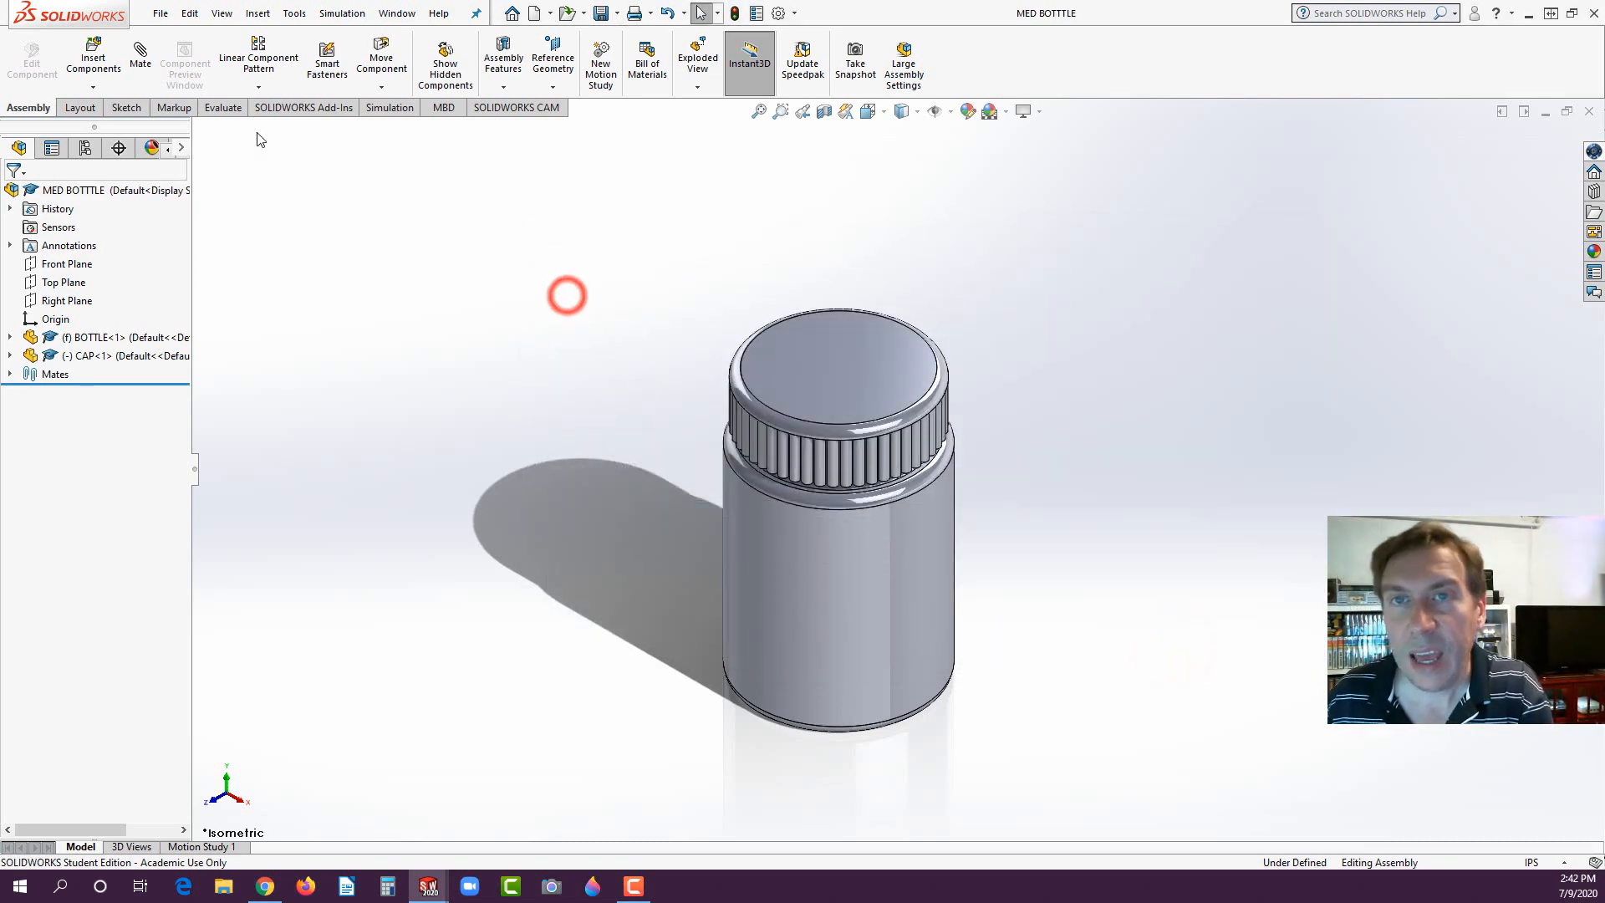
- Make a drawing from the assembly on an A (ANSI) Landscape sheet with the sheet format displayed
click(160, 14)
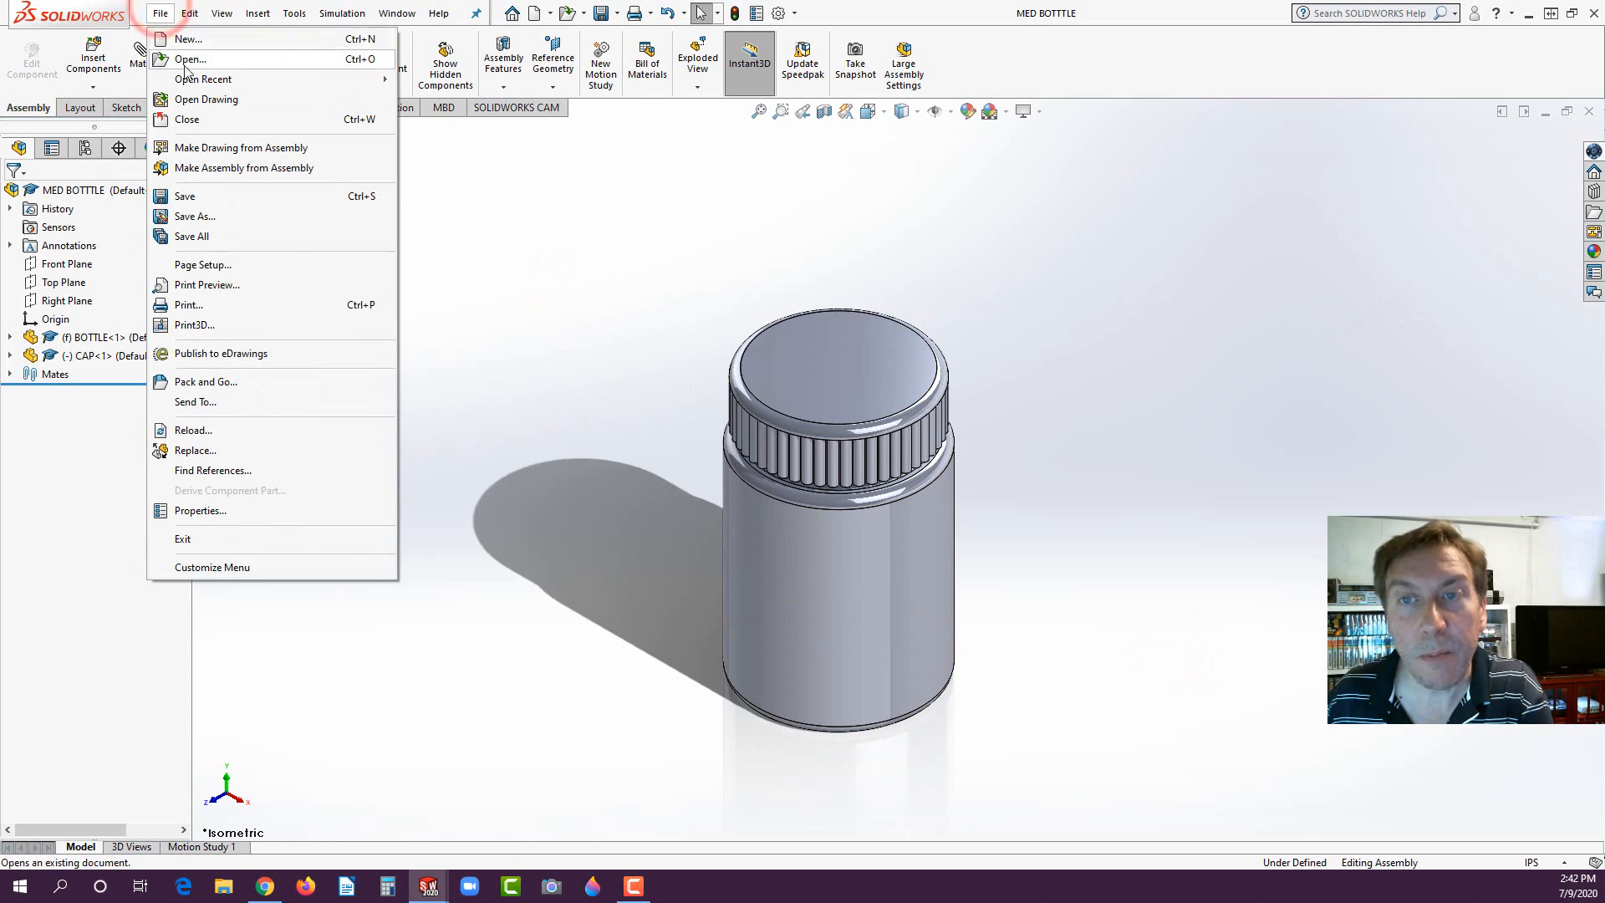
click(214, 150)
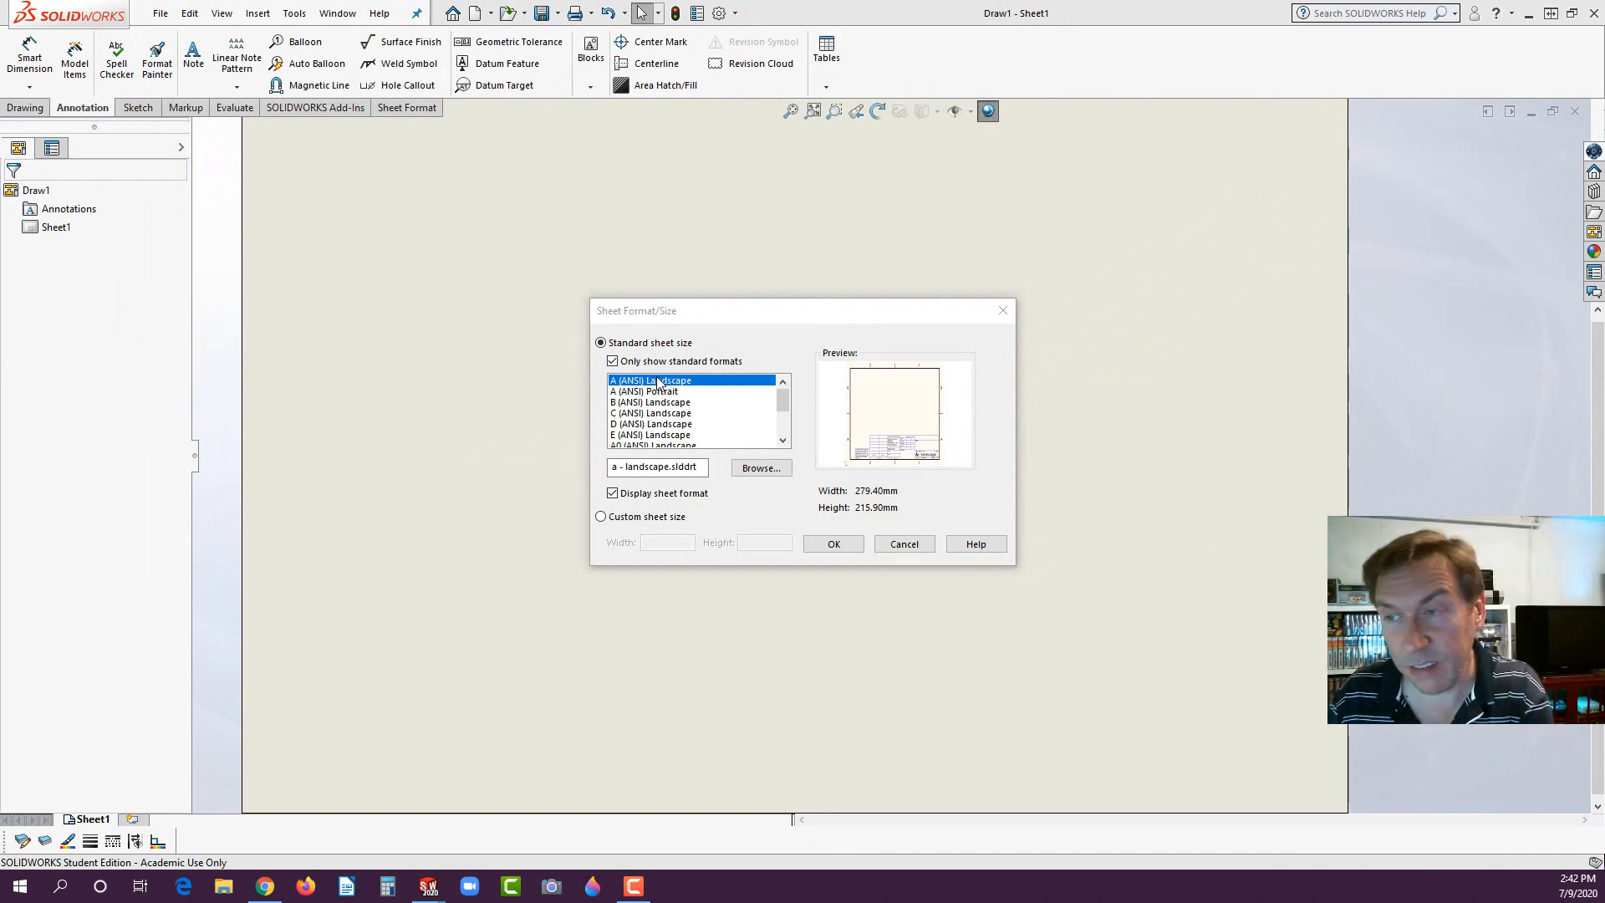
click(829, 545)
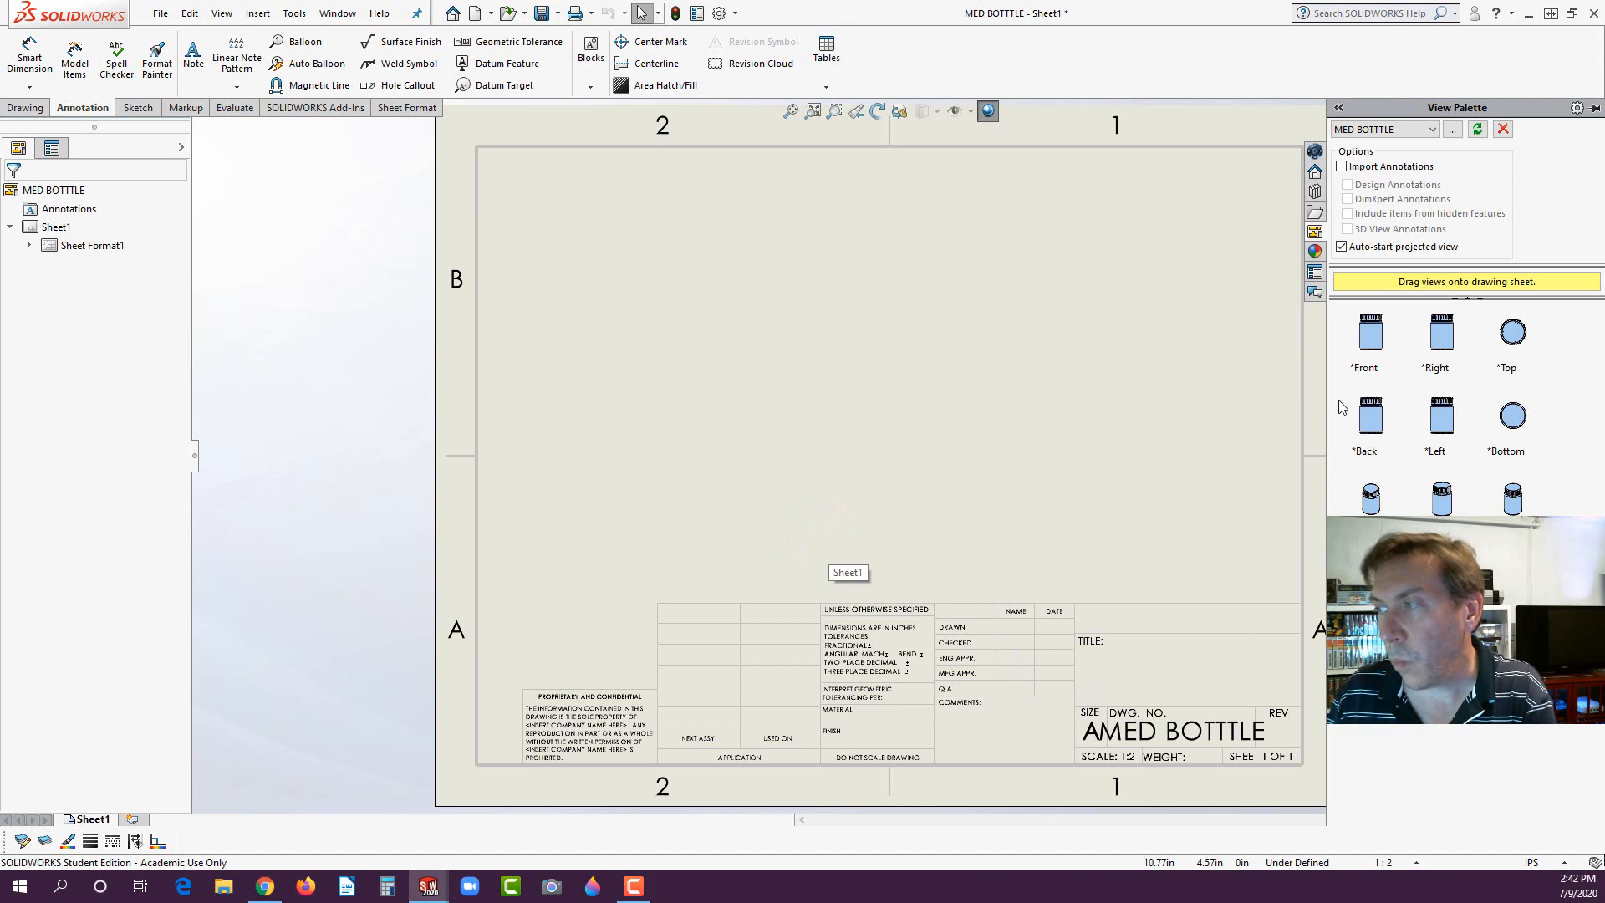
- Place the front view on the sheet, with a projected view directly below it and an isometric view diagonally above it
drag(1375, 345, 619, 410)
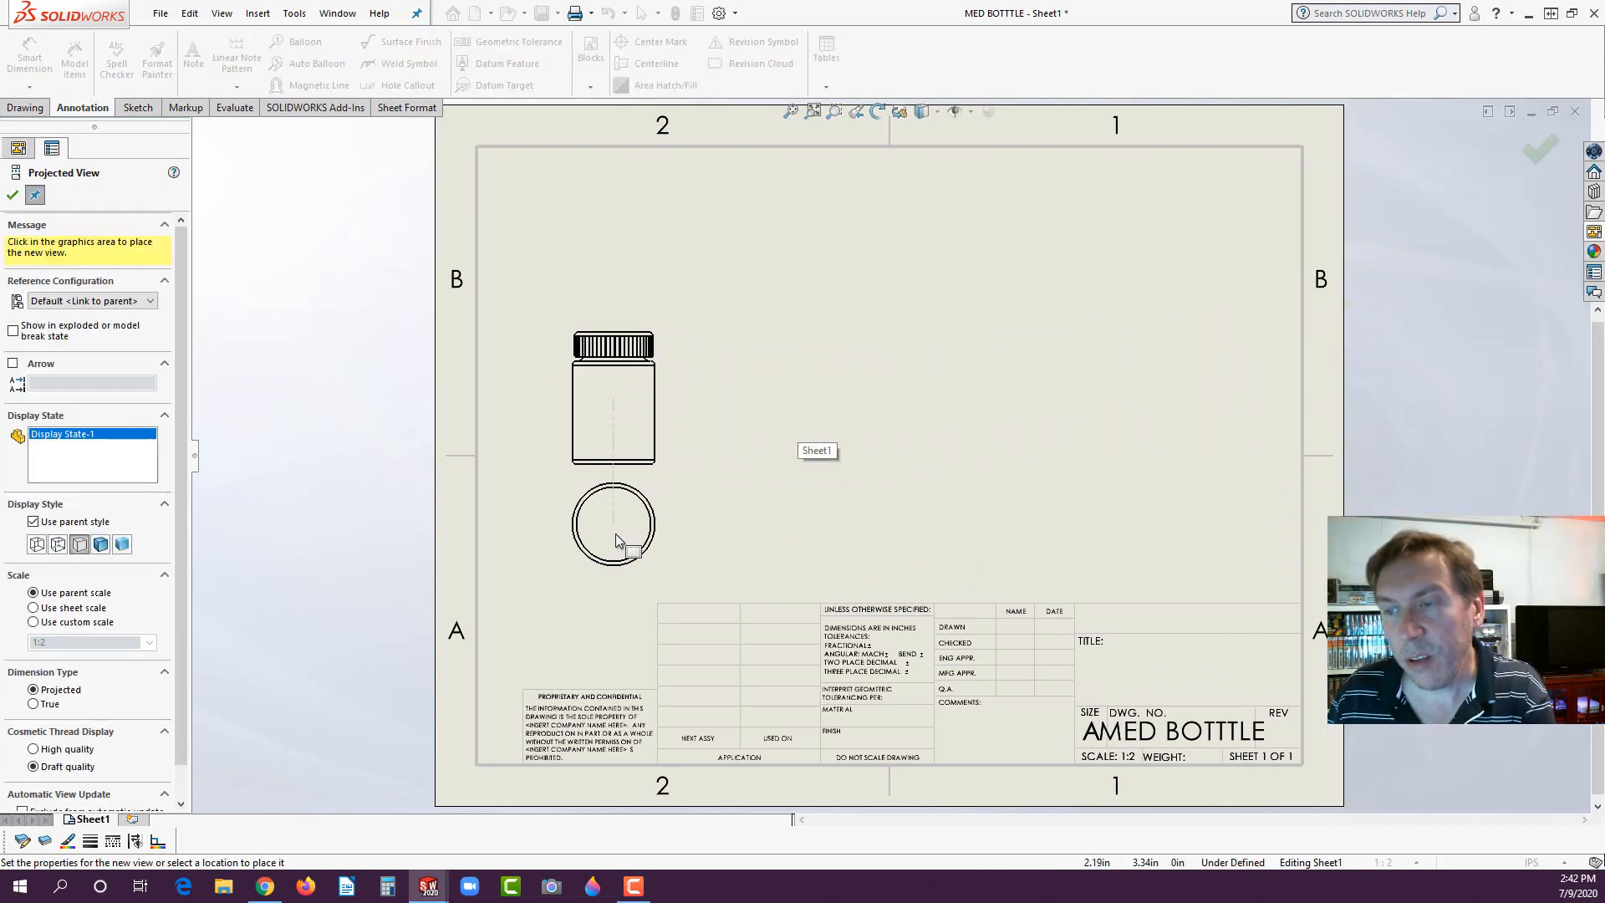
click(617, 545)
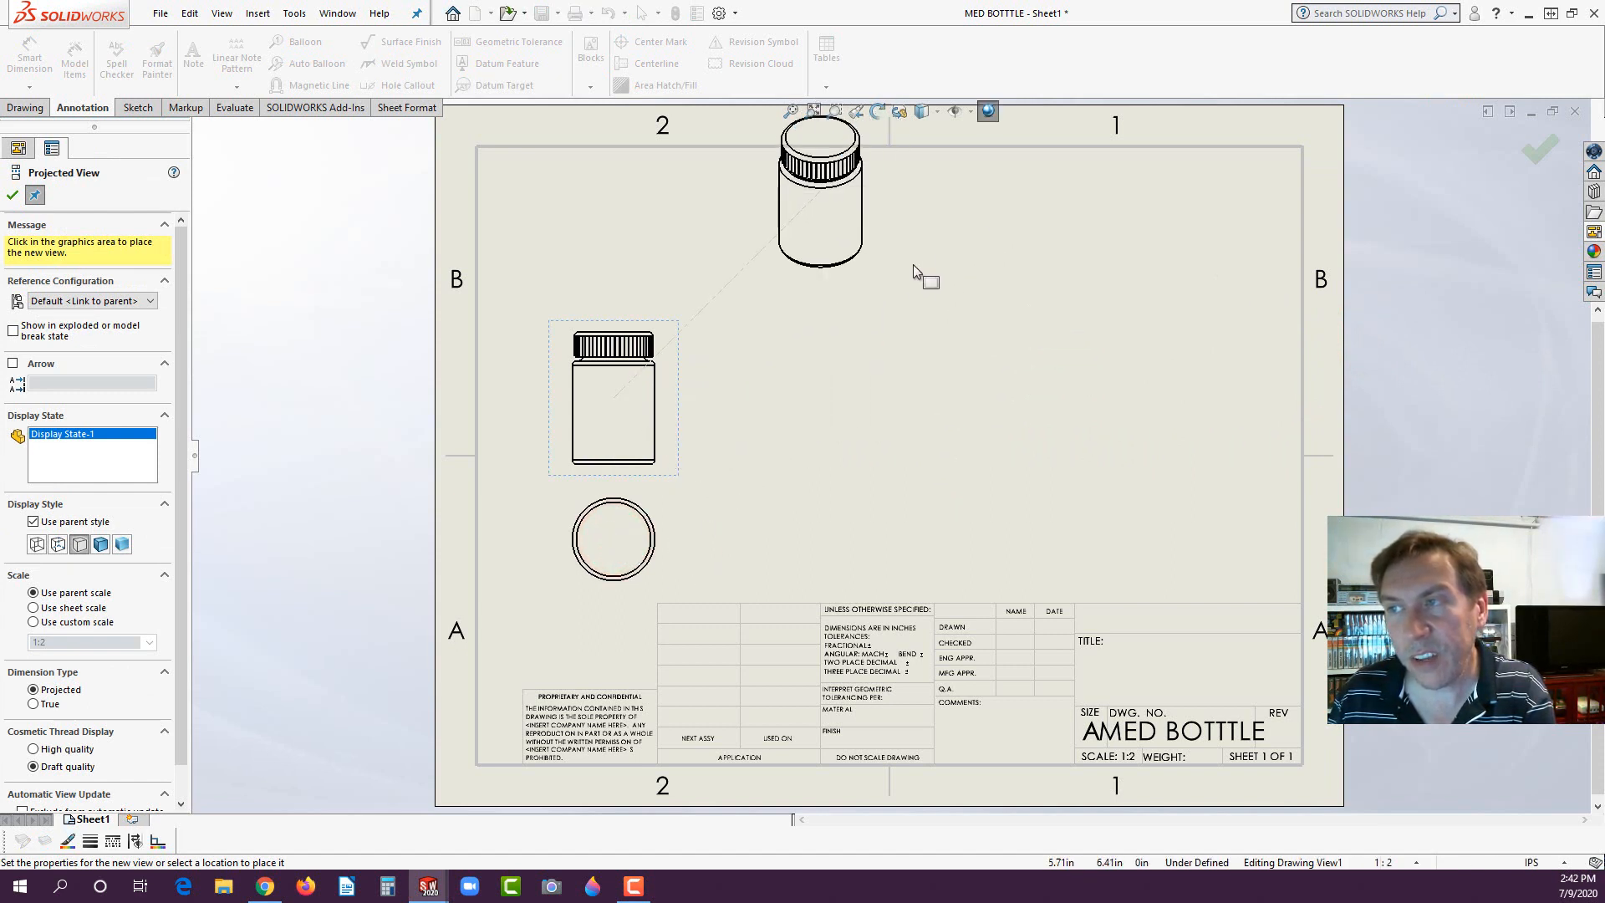
click(869, 222)
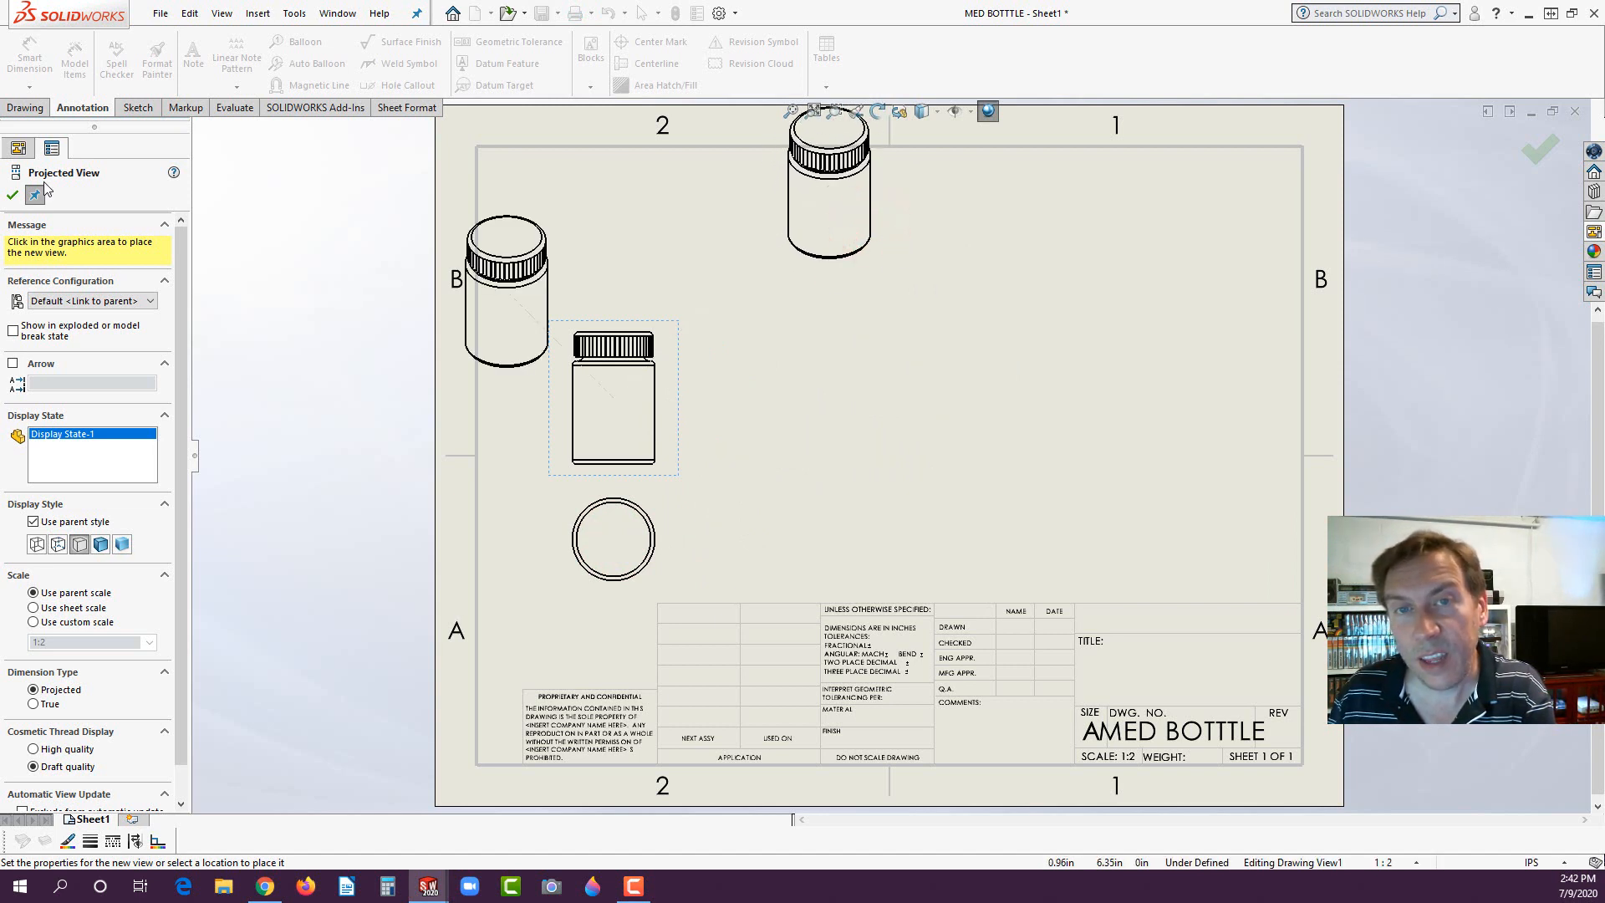
click(7, 197)
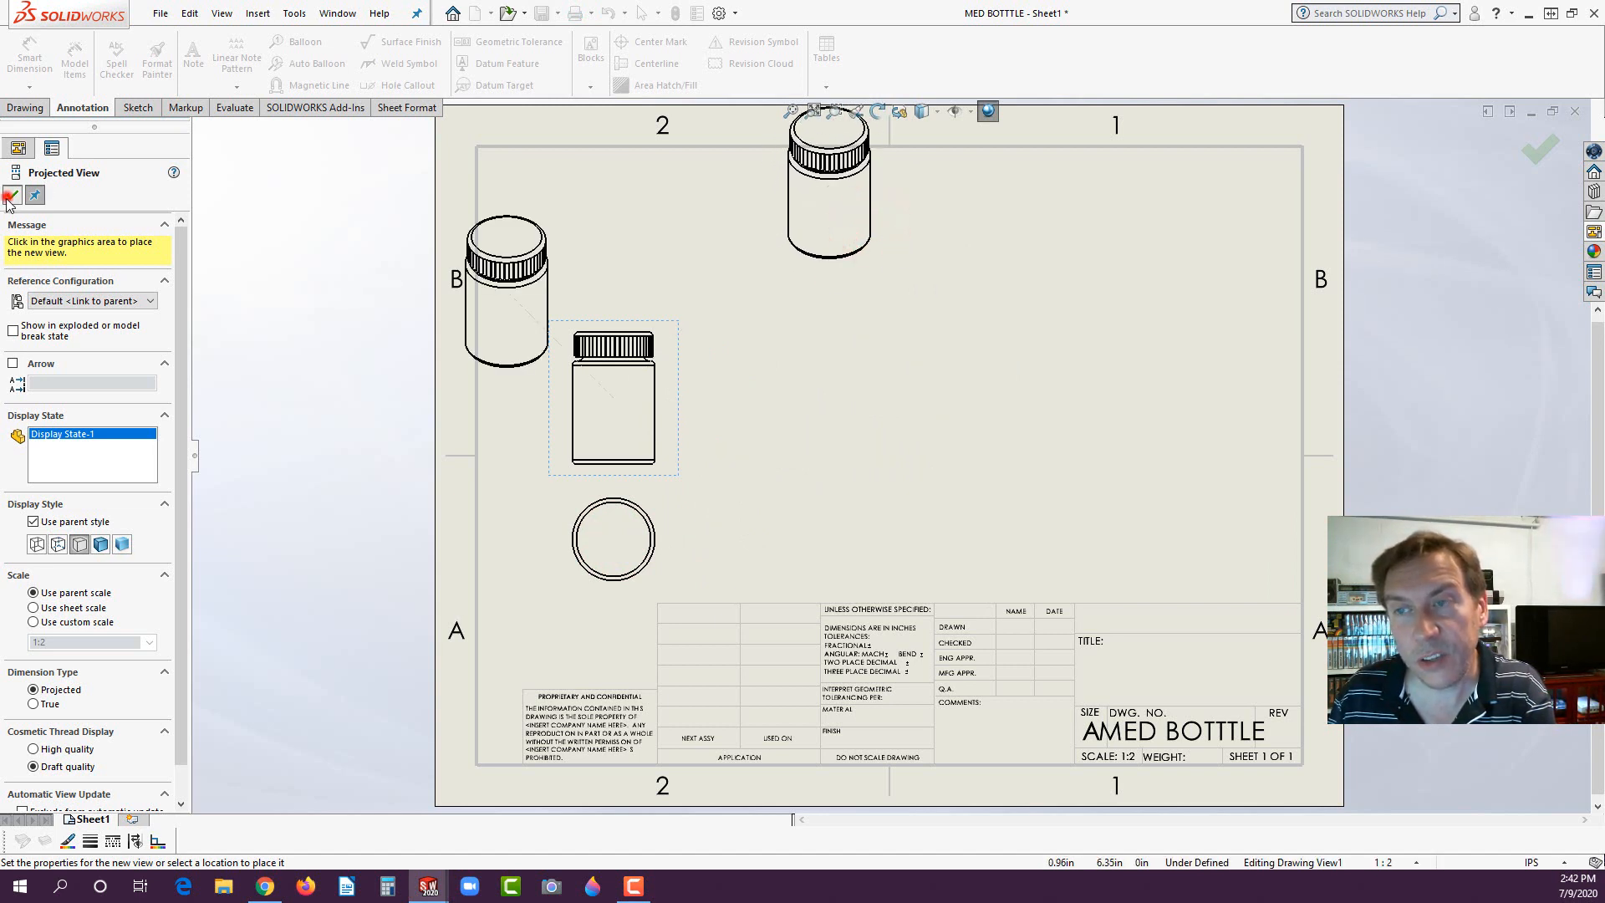
- Move the isometric view to the sheet's upper-right corner and shift the front view and the circular view below it slightly upward
click(784, 291)
mouse_move(953, 339)
mouse_down()
mouse_move(1123, 405)
mouse_move(1137, 393)
mouse_up()
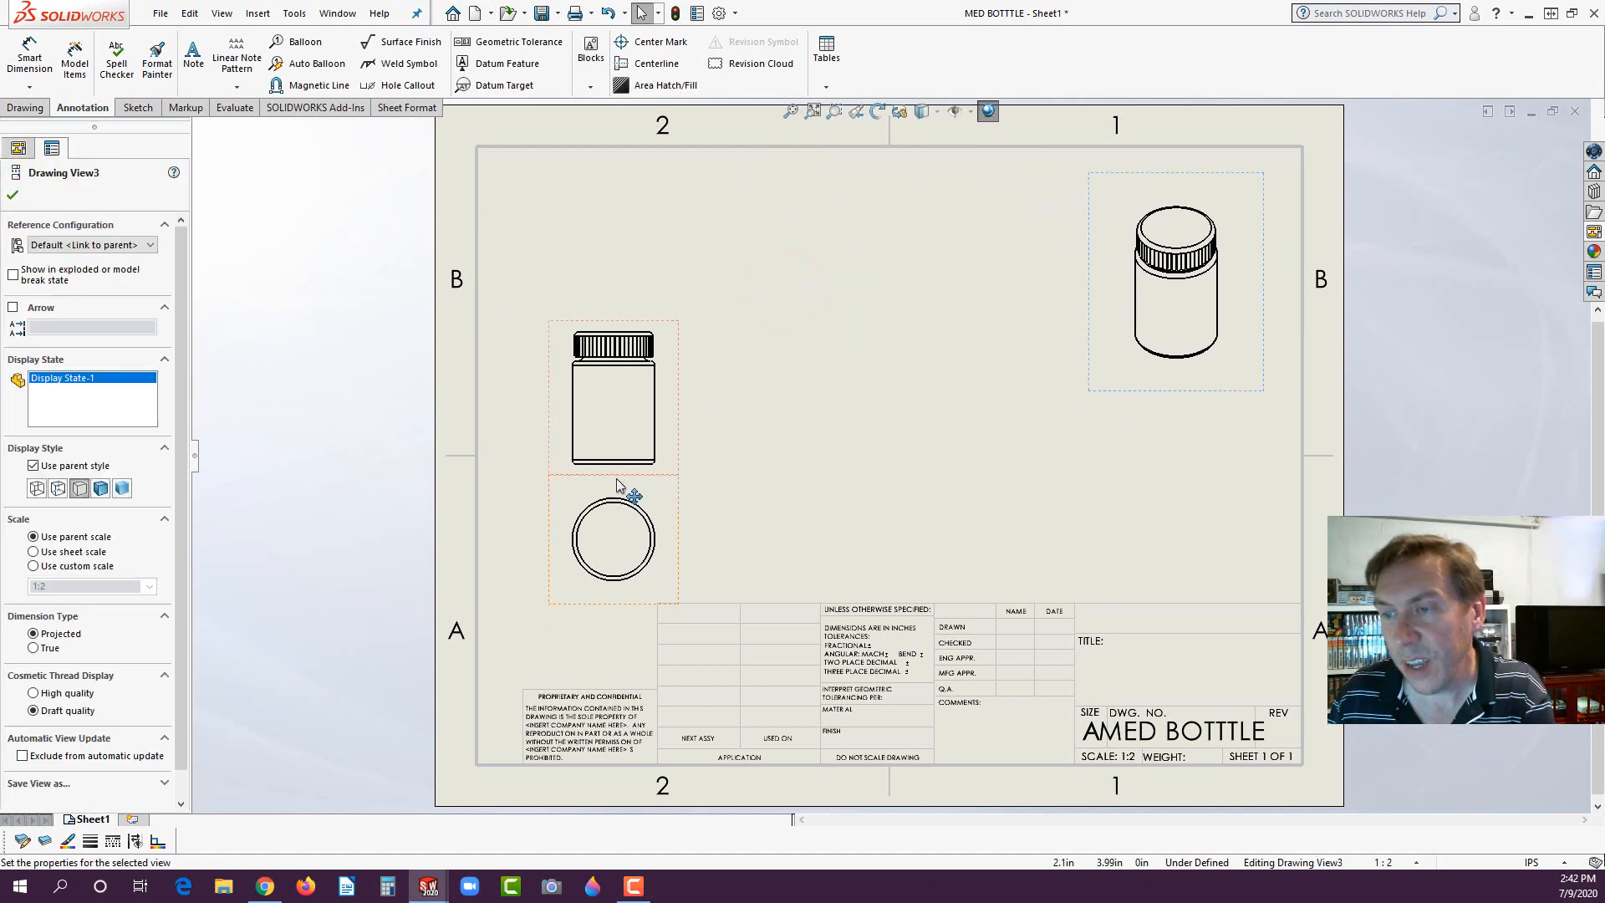
drag(678, 460, 673, 436)
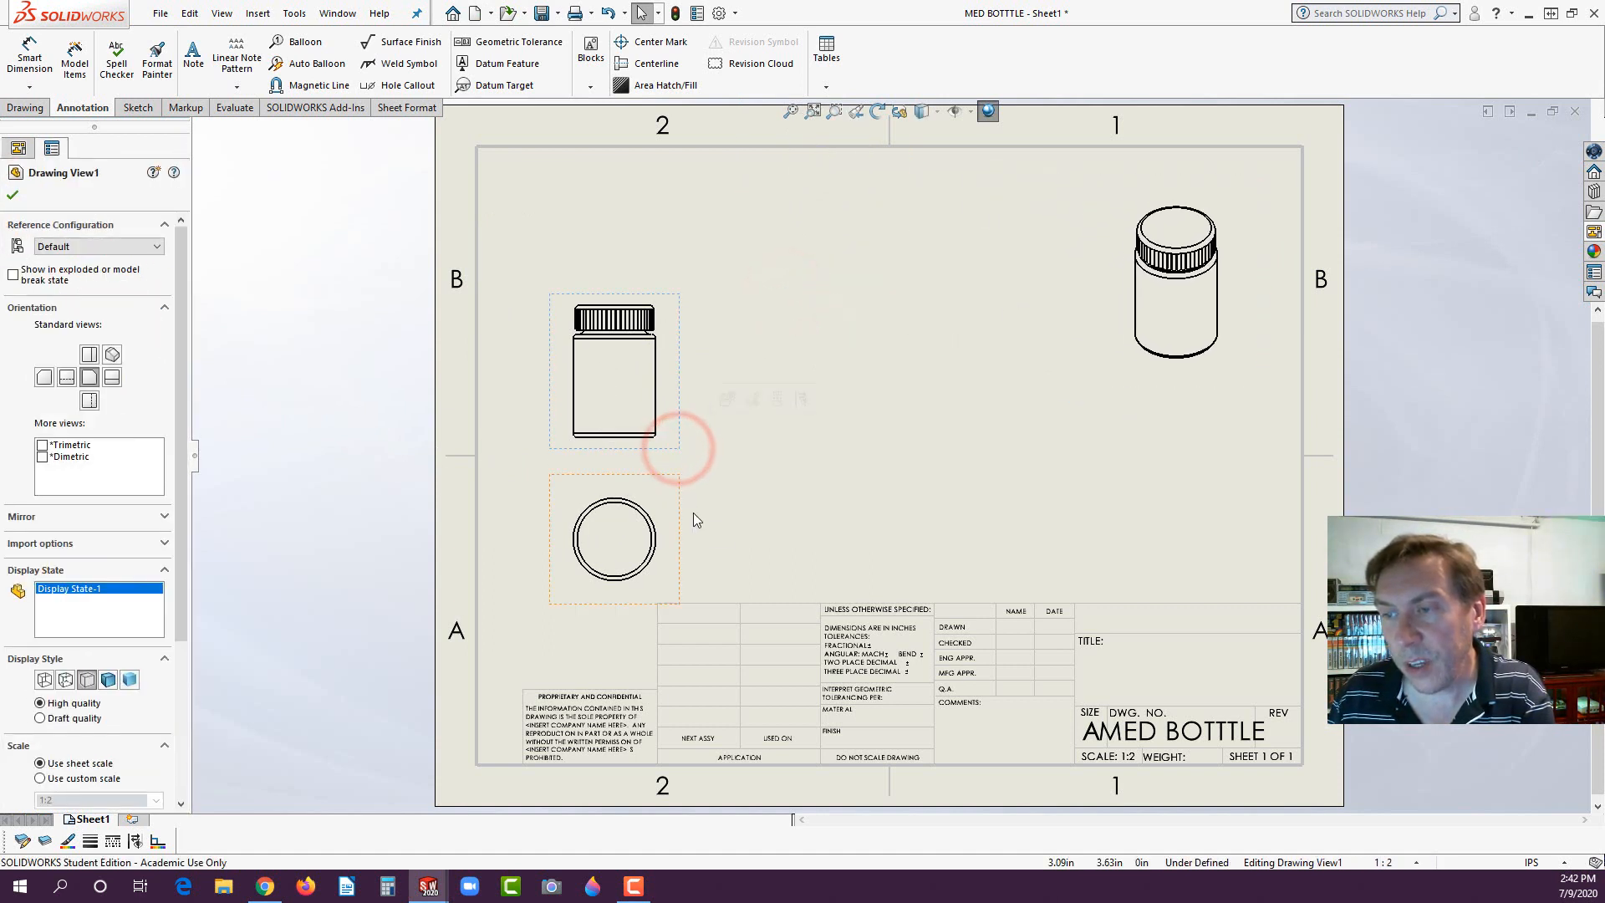
drag(680, 516, 679, 496)
click(804, 442)
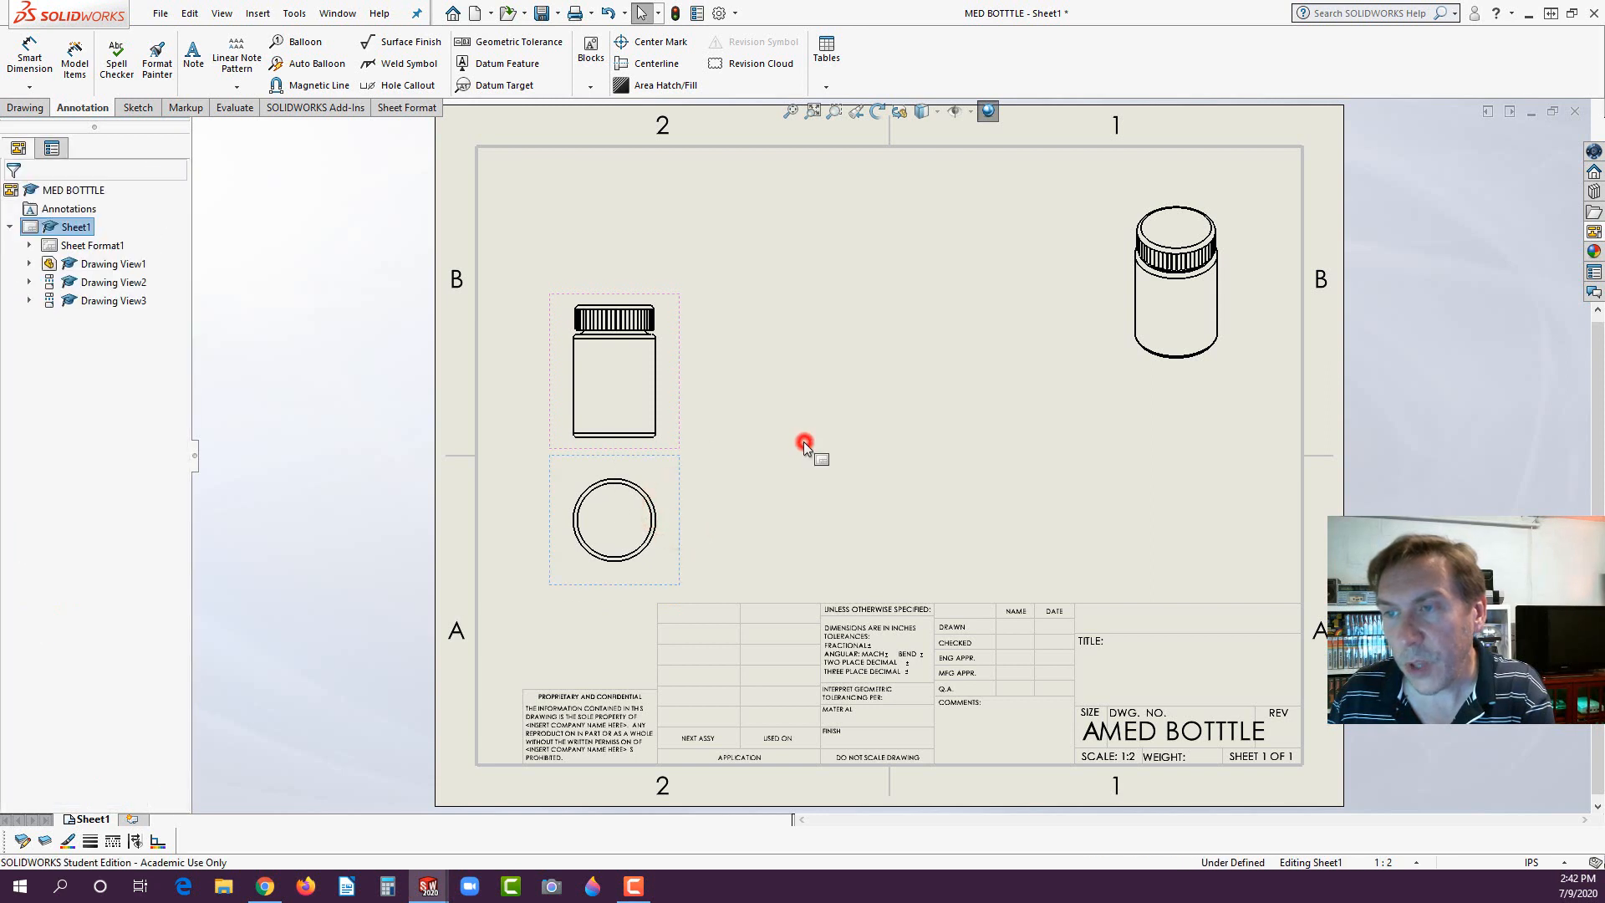
key(ctrl+s)
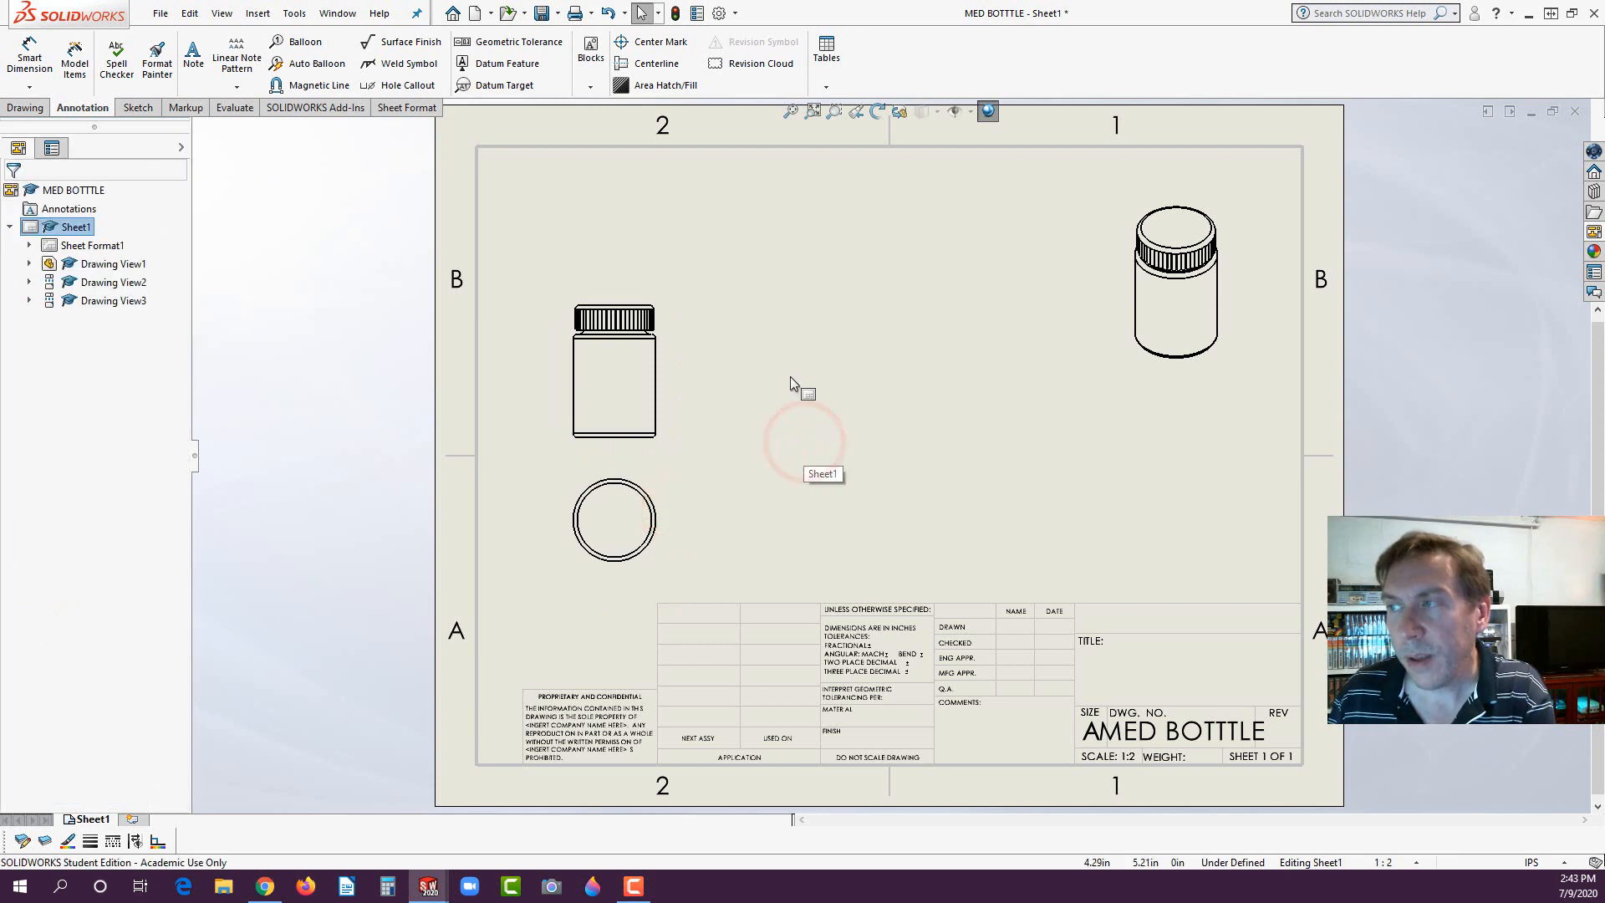
- Show the isometric drawing view in its exploded state, trying Exploded View2 before setting it to Exploded View1
click(1112, 284)
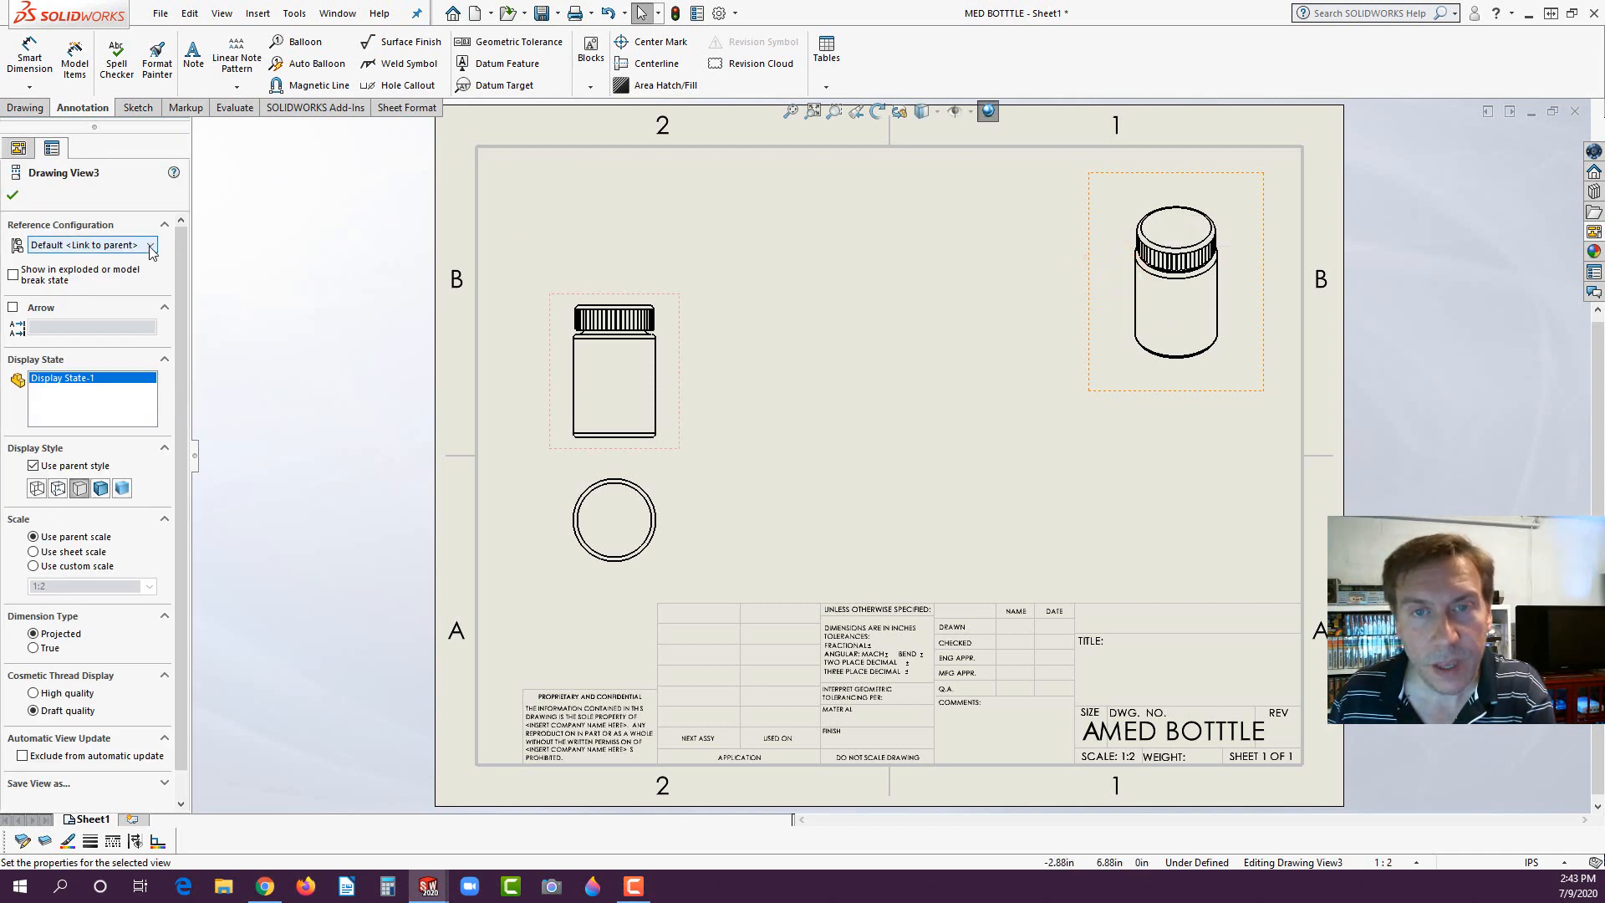
click(13, 275)
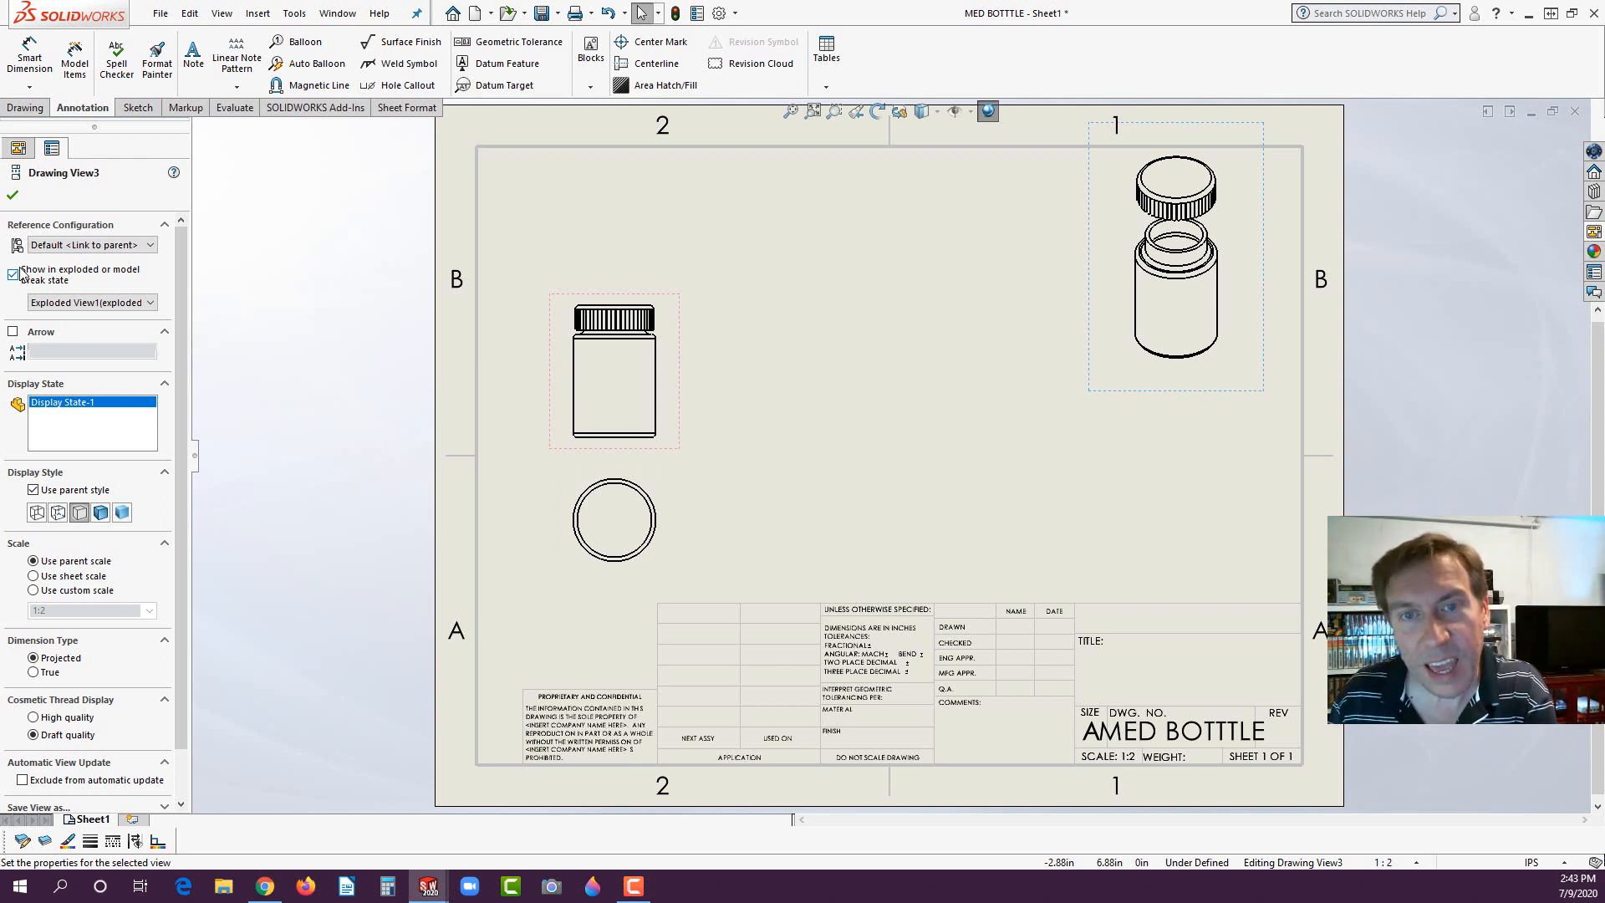
click(58, 302)
click(62, 332)
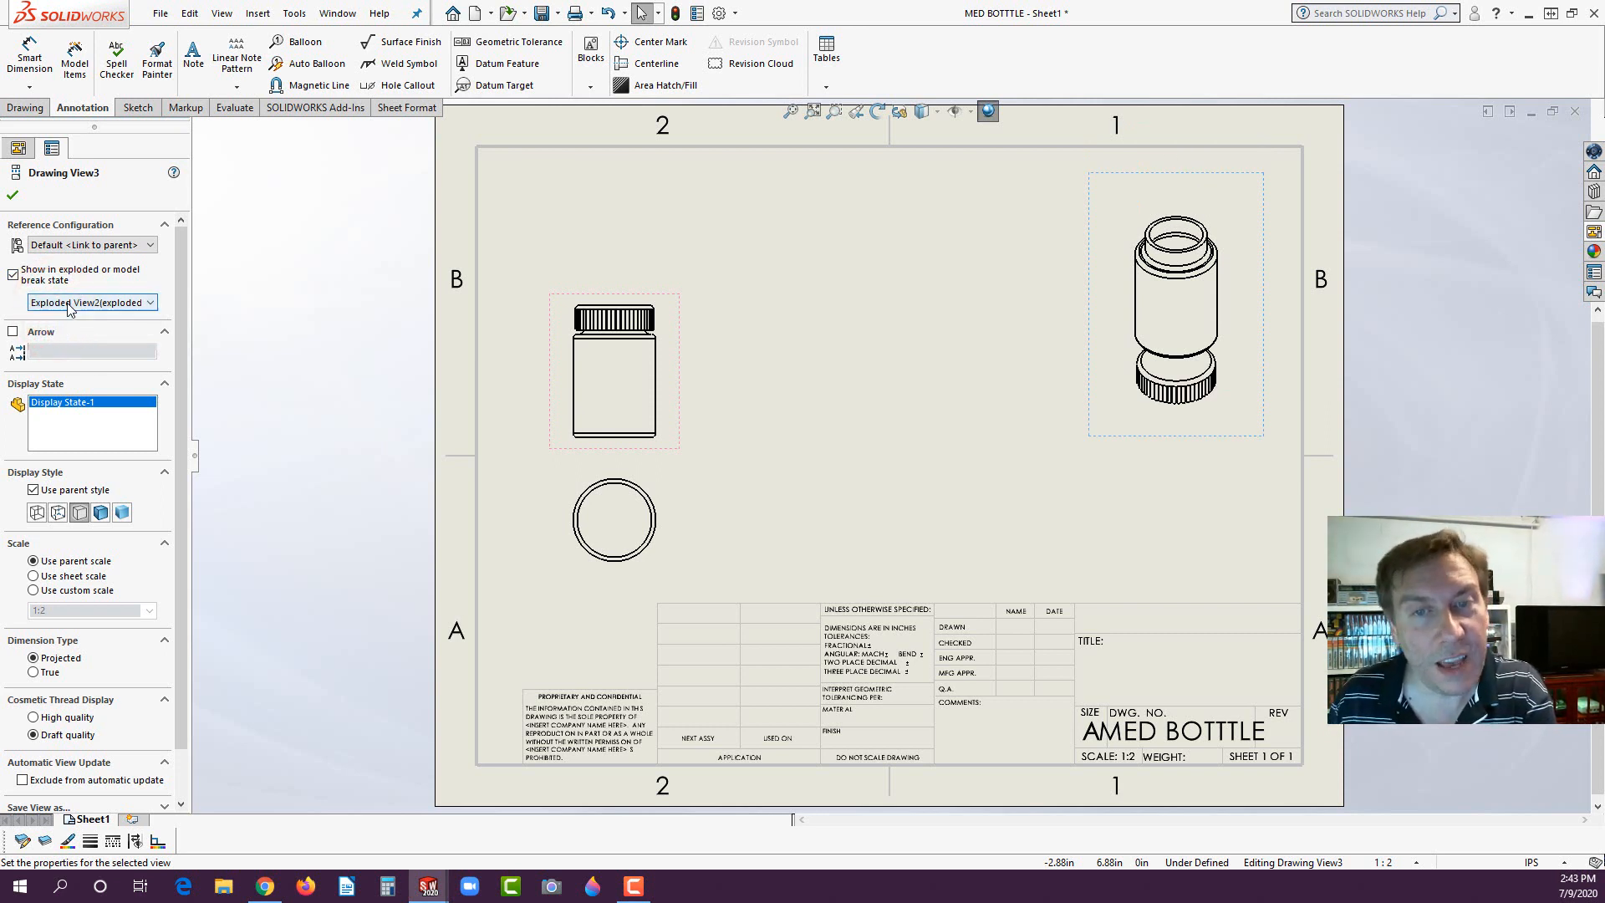
click(70, 302)
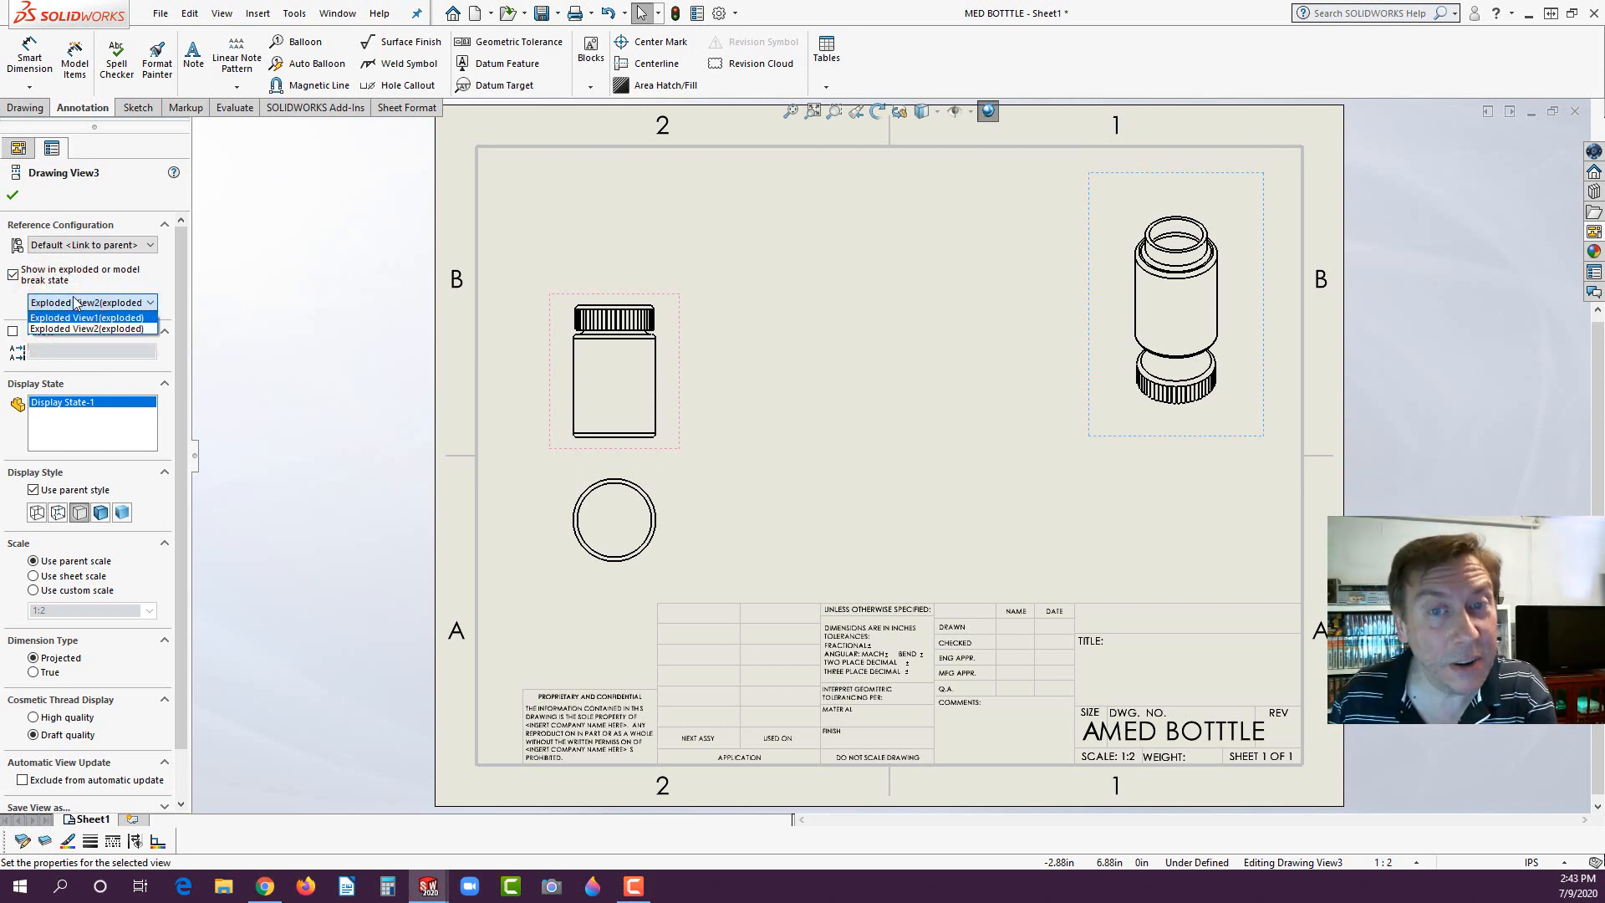
click(73, 318)
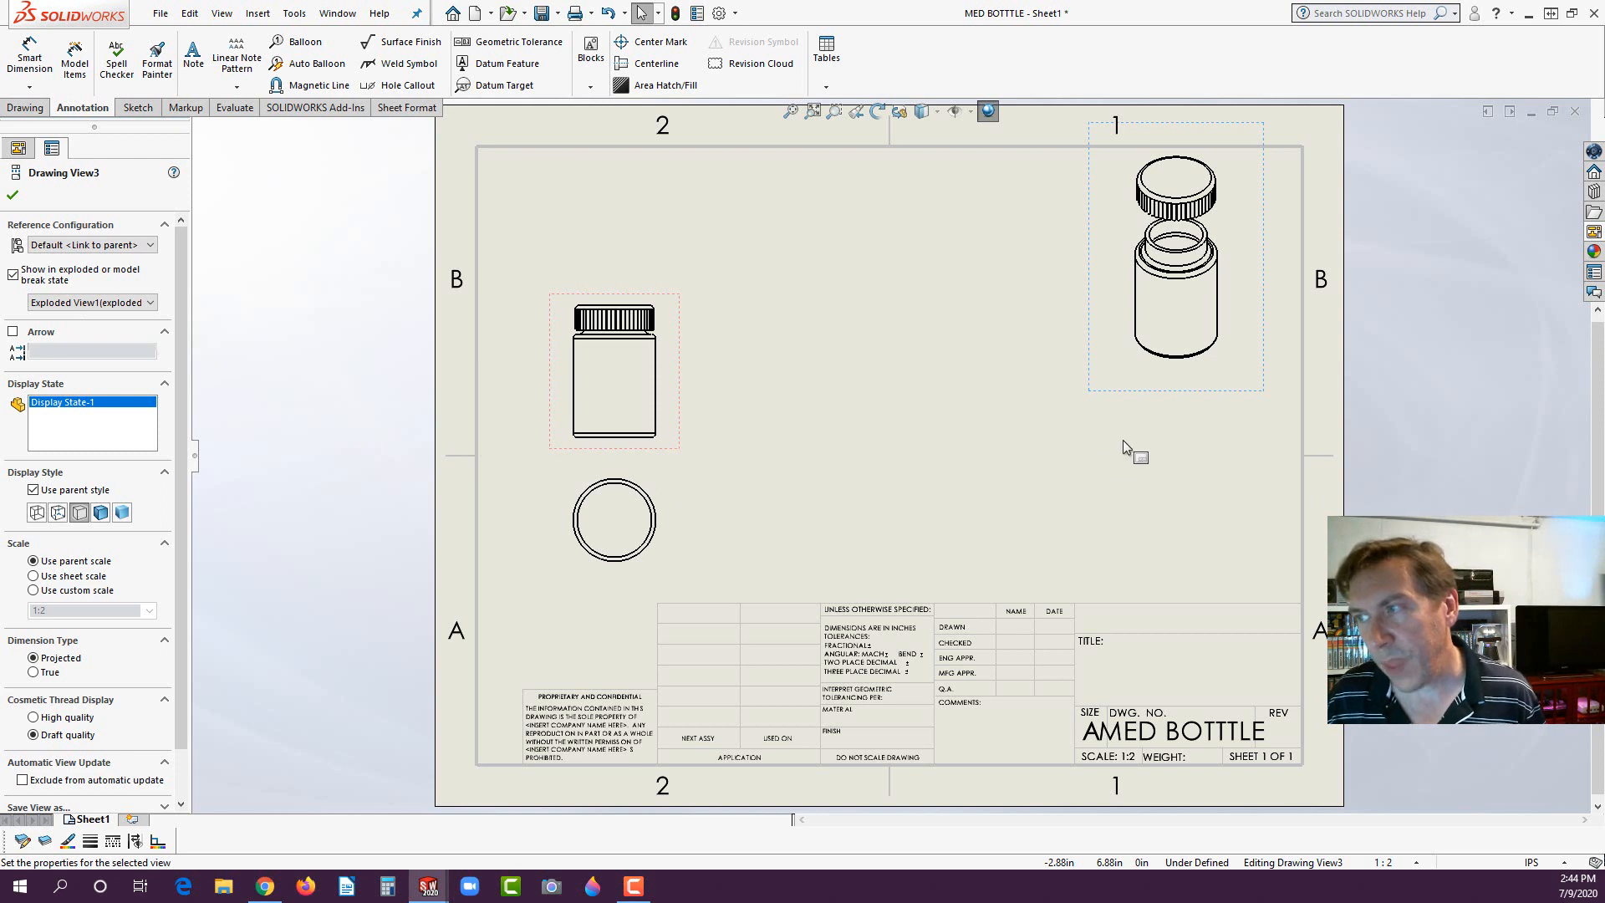
- Display the exploded isometric view shaded with edges, moving it down inside the sheet border and the front view slightly up
drag(1098, 399, 1097, 448)
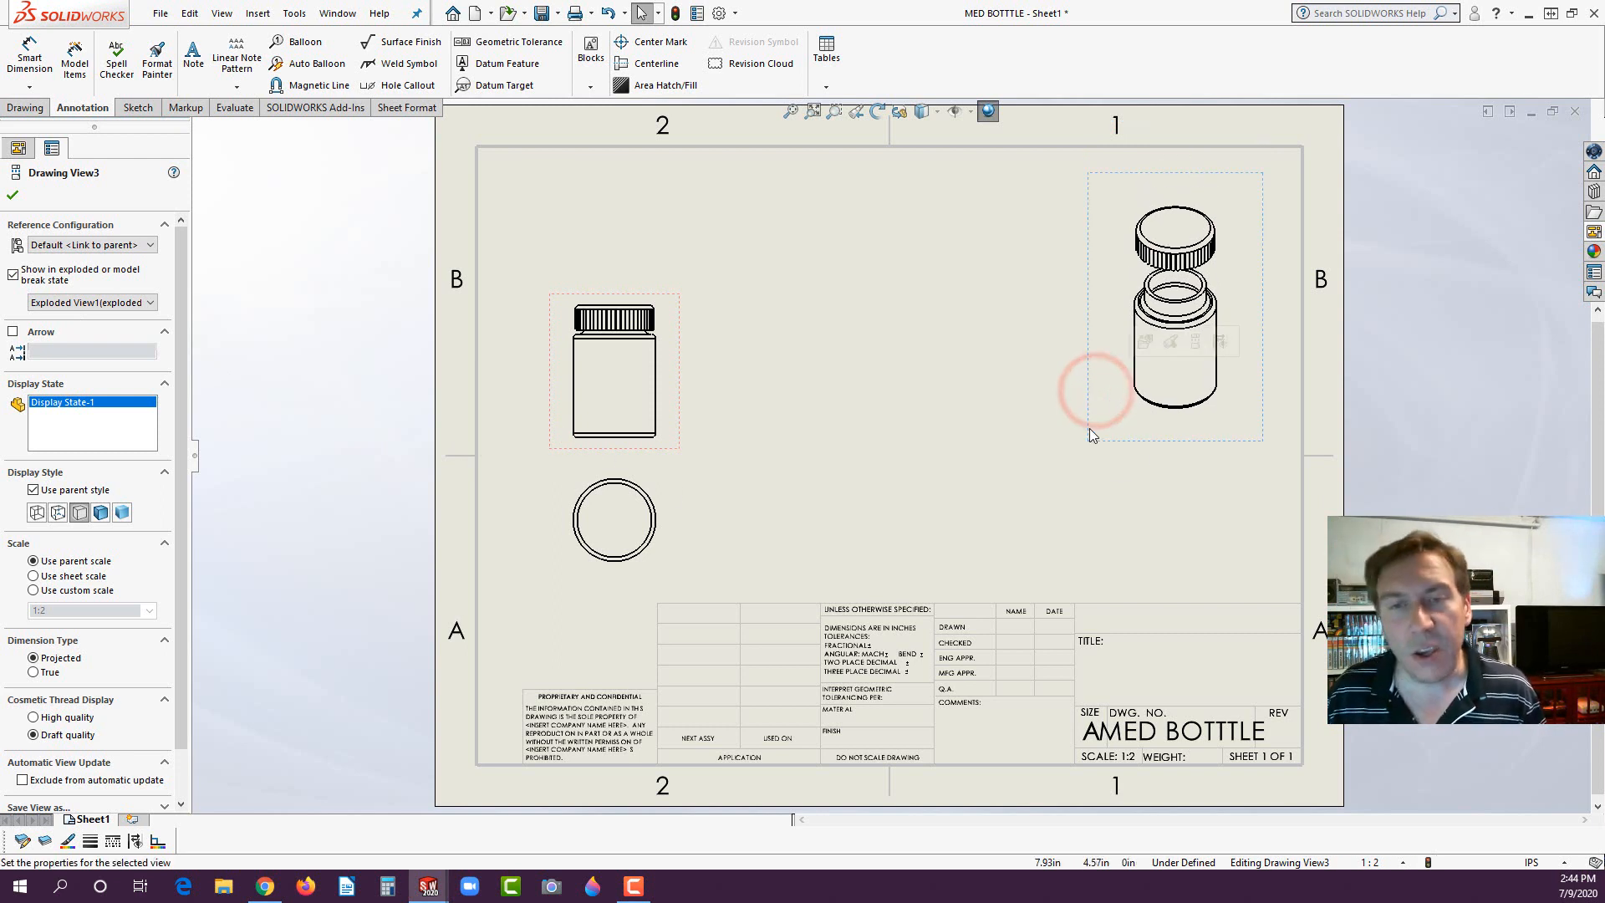
click(98, 512)
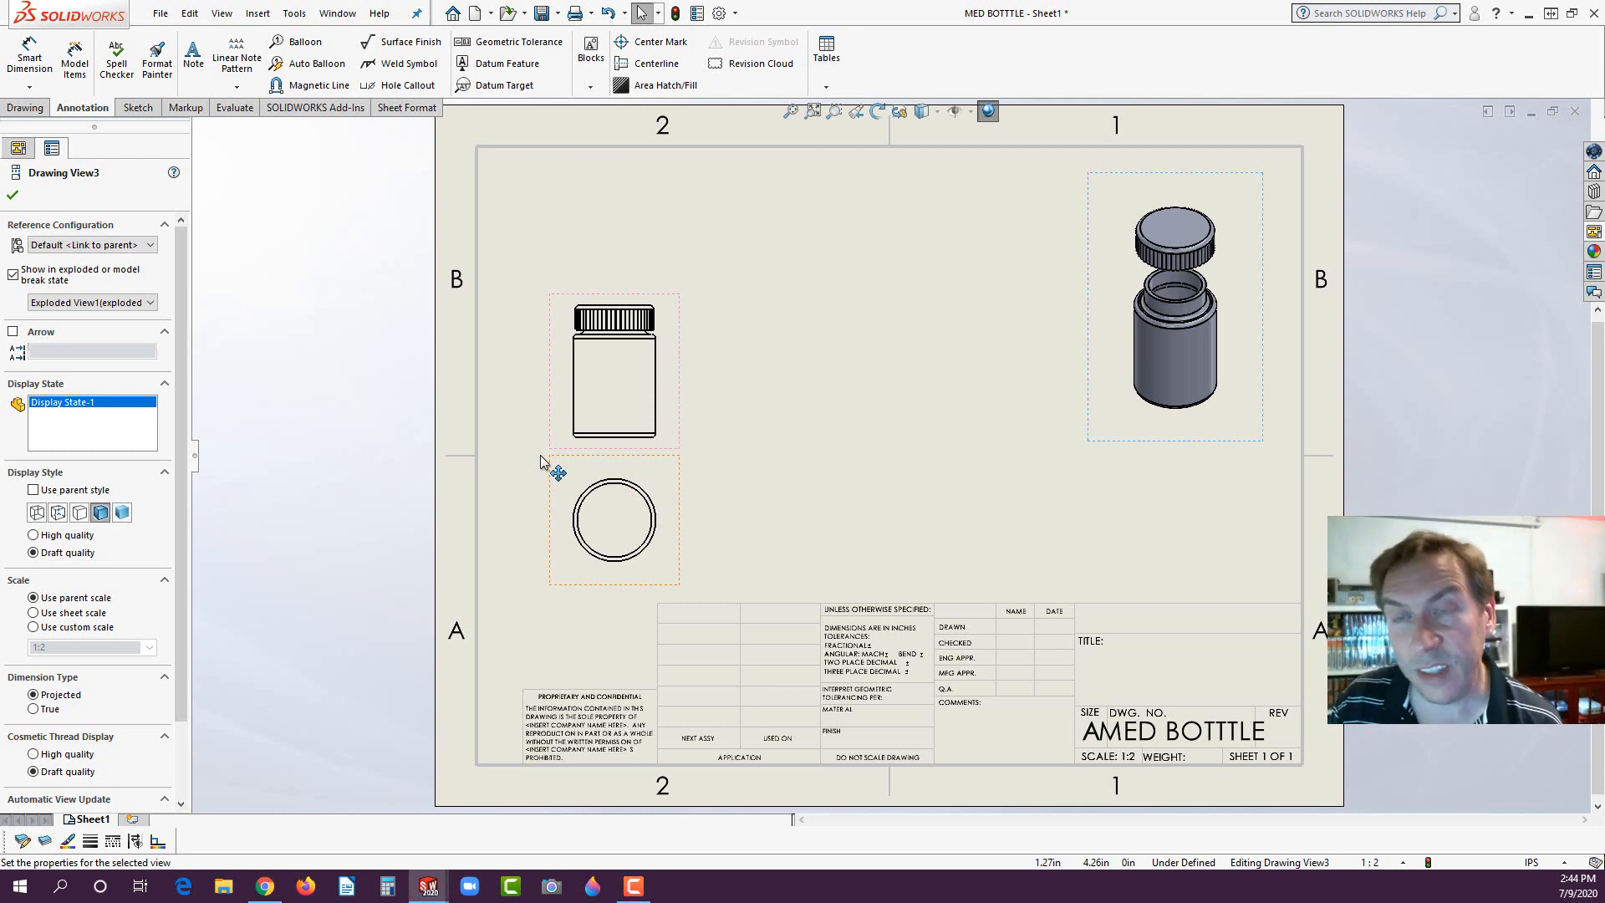
drag(679, 385, 681, 376)
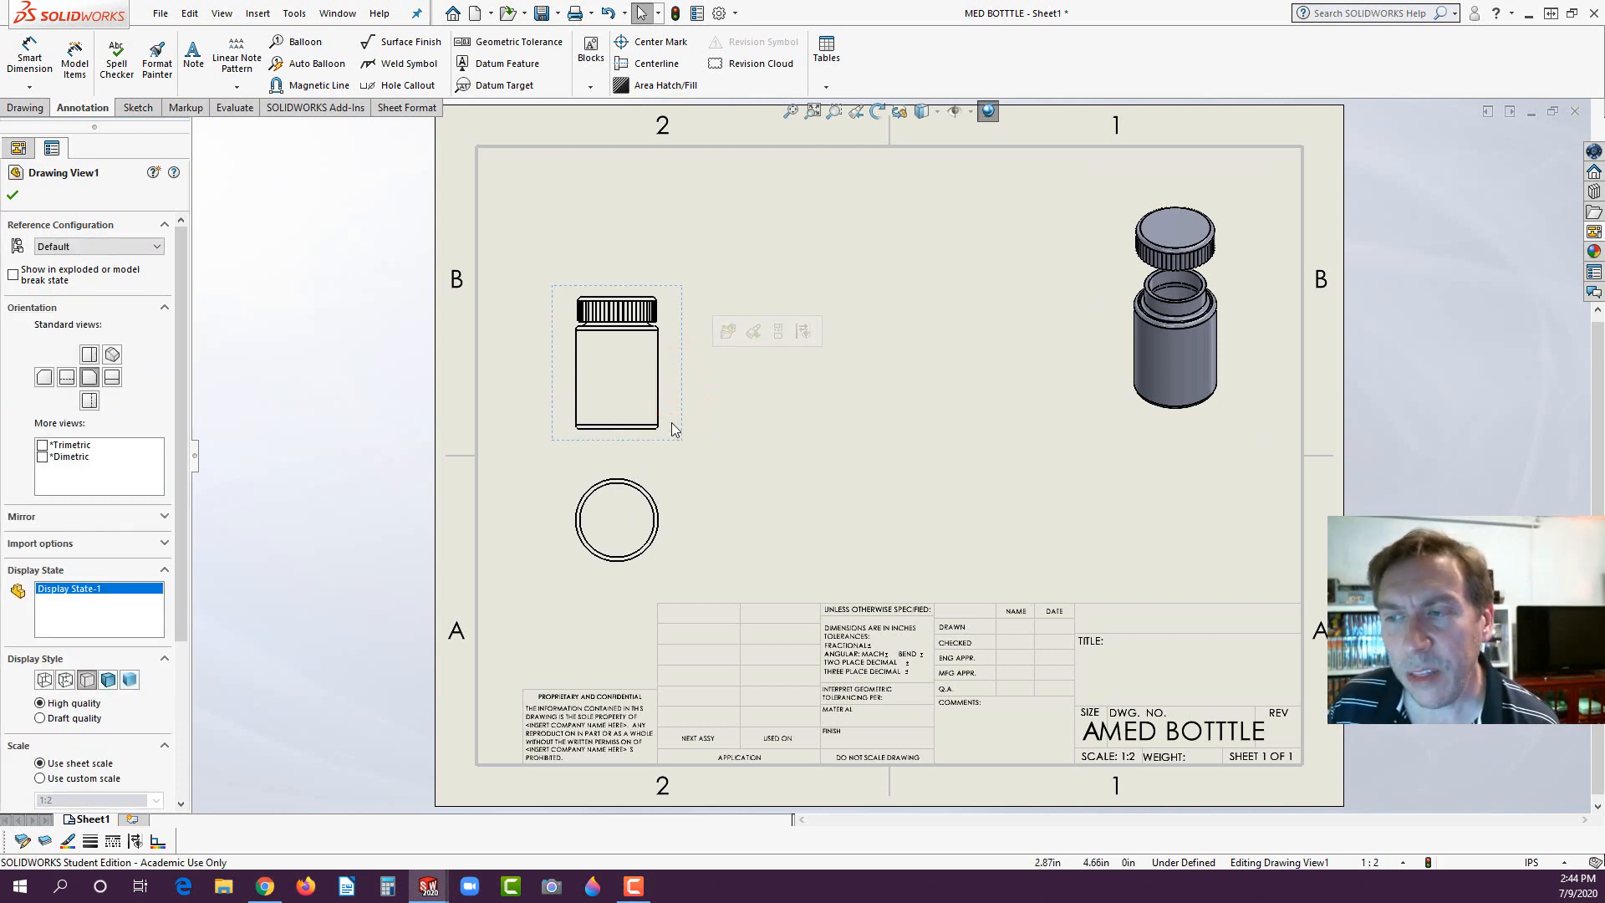
- Display tangent edges with font in both the front view and the circular view below it
ctrl+click(673, 479)
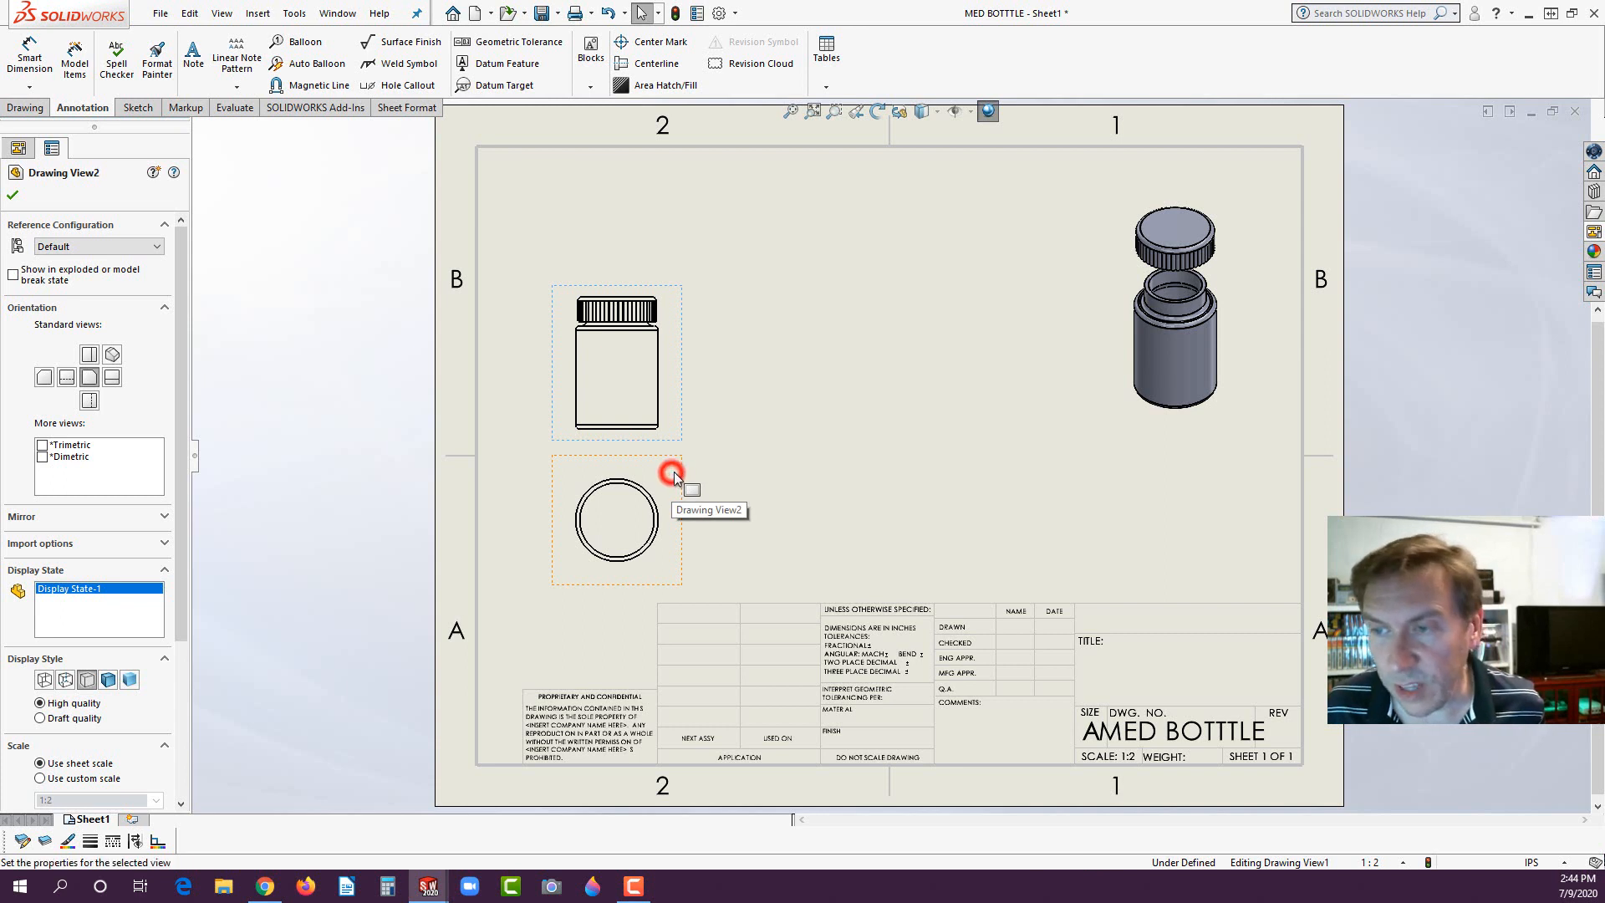
right_click(671, 473)
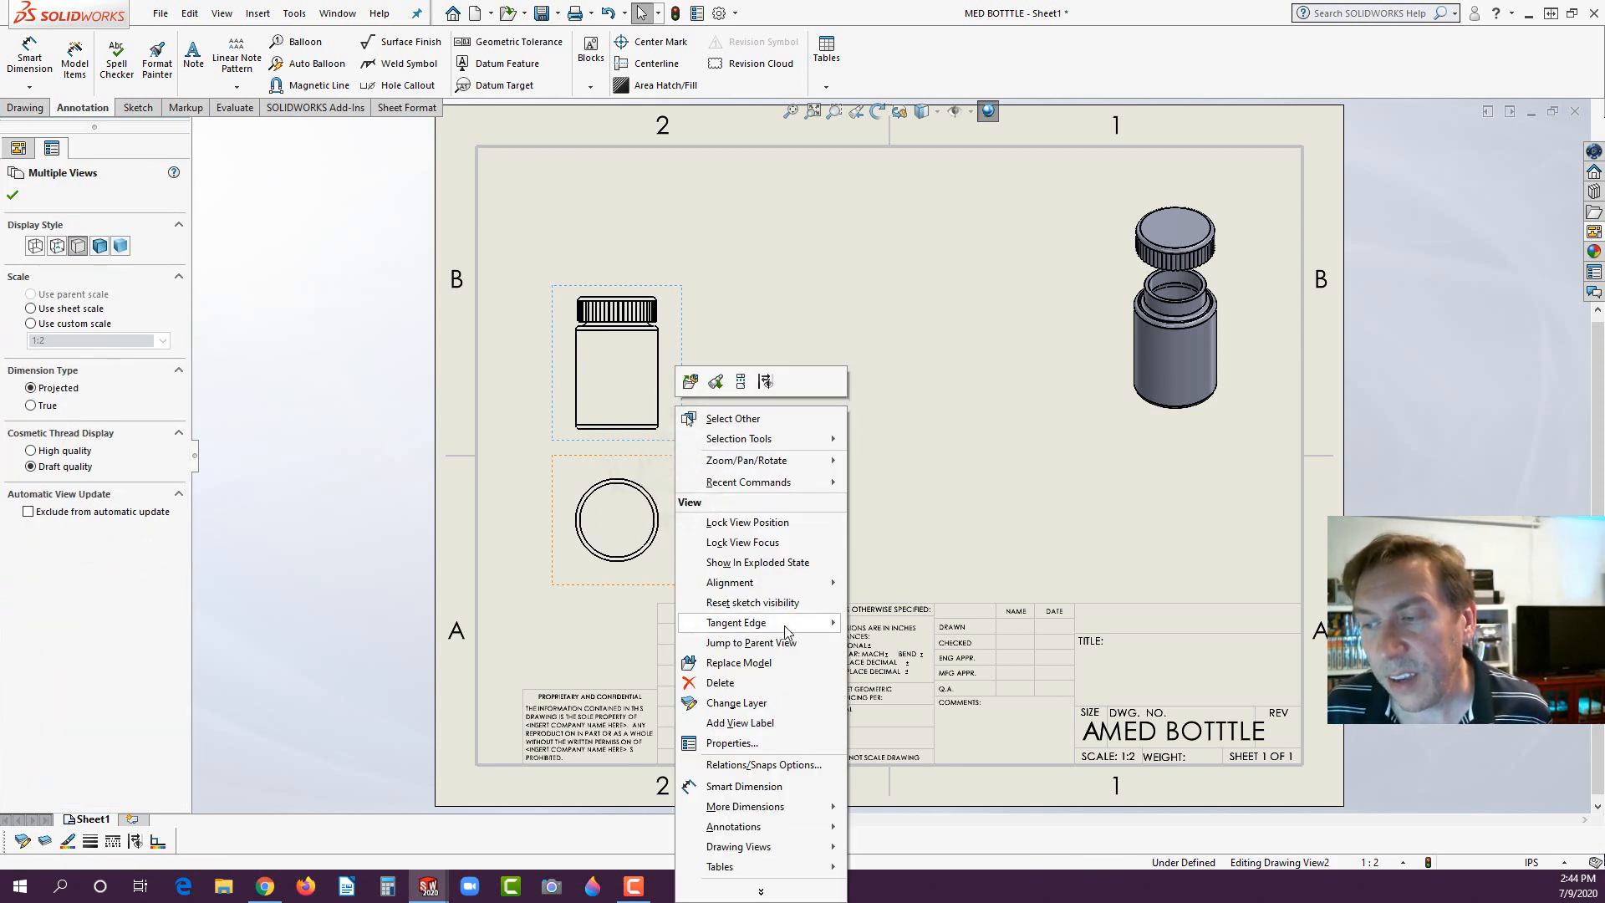
mouse_move(786, 626)
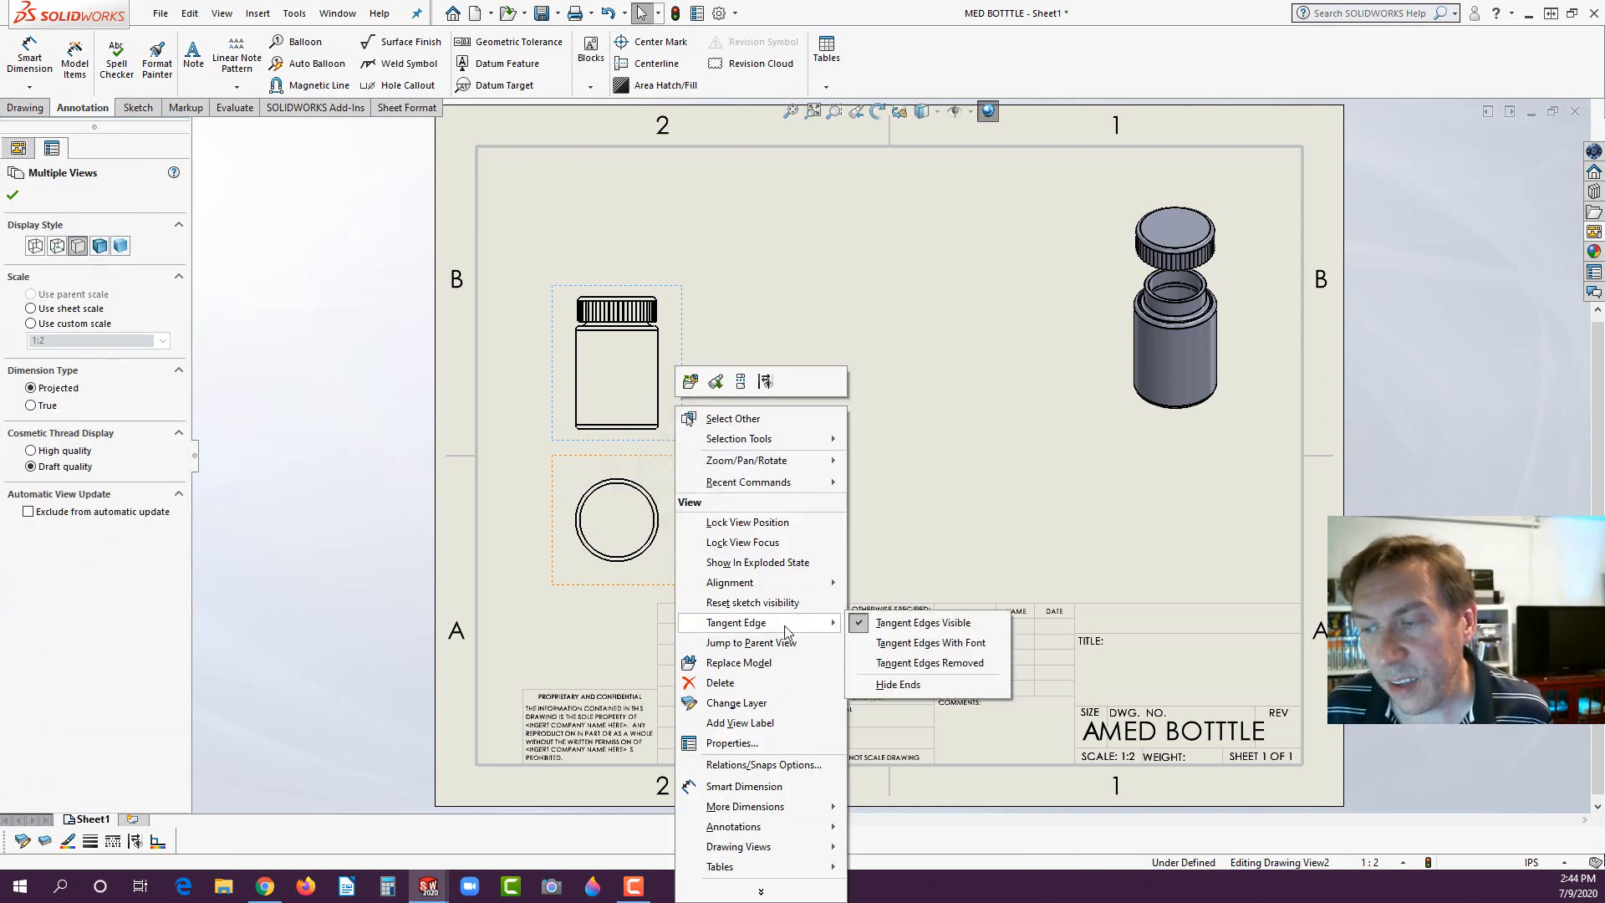
click(858, 650)
click(762, 513)
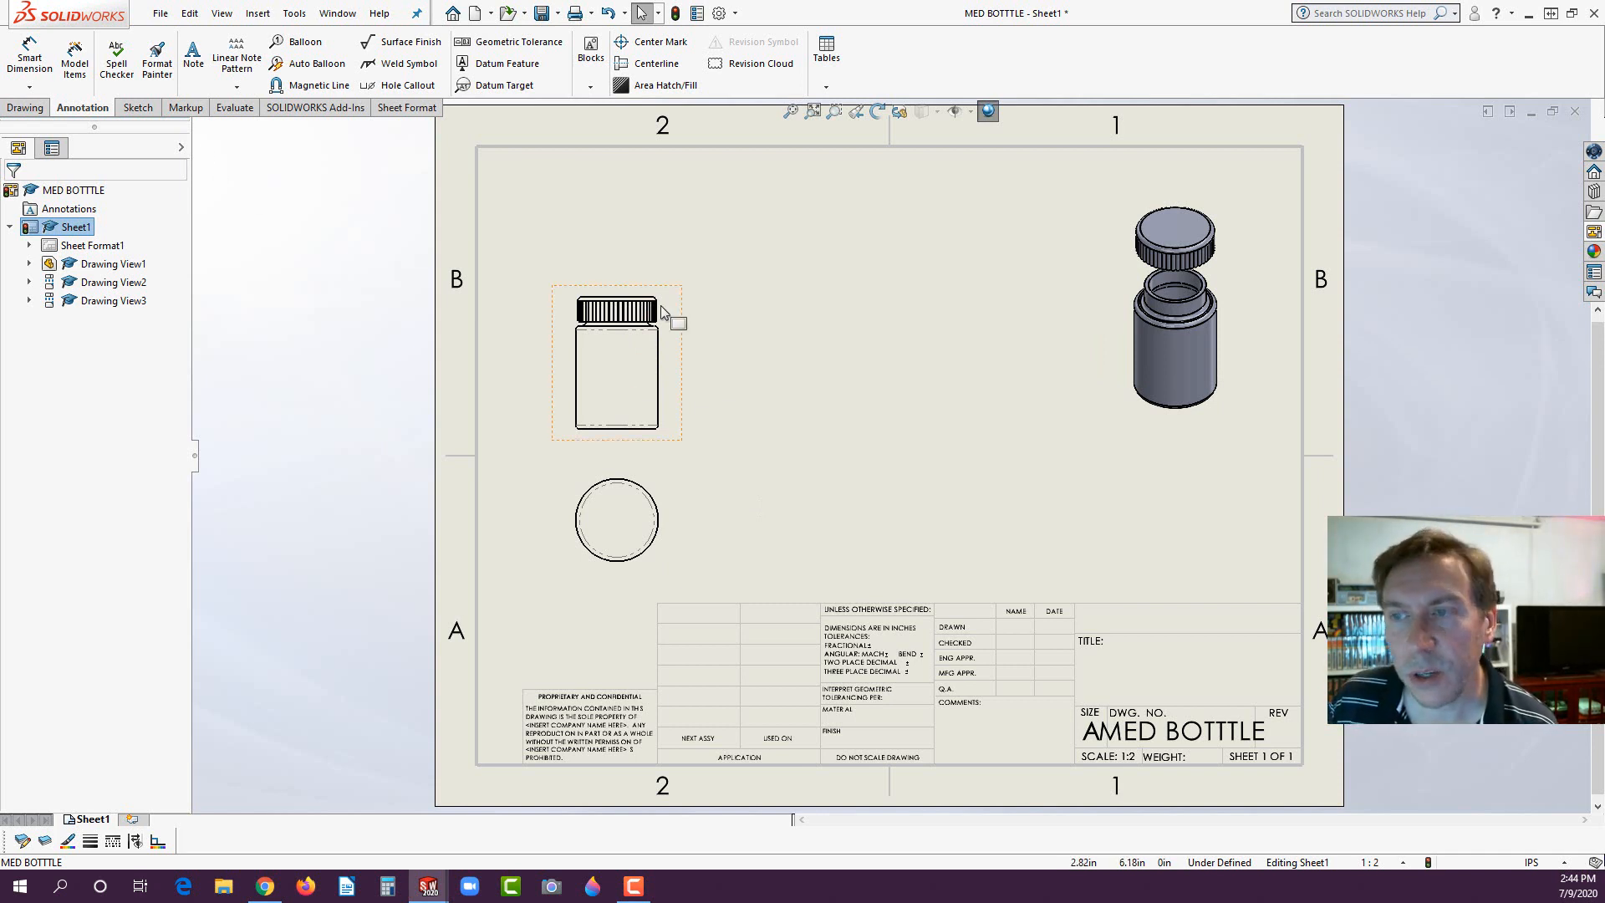
- Create a vertical section view through the front view's centre with auto hatching and randomized scale, placing it beside the front view
click(569, 317)
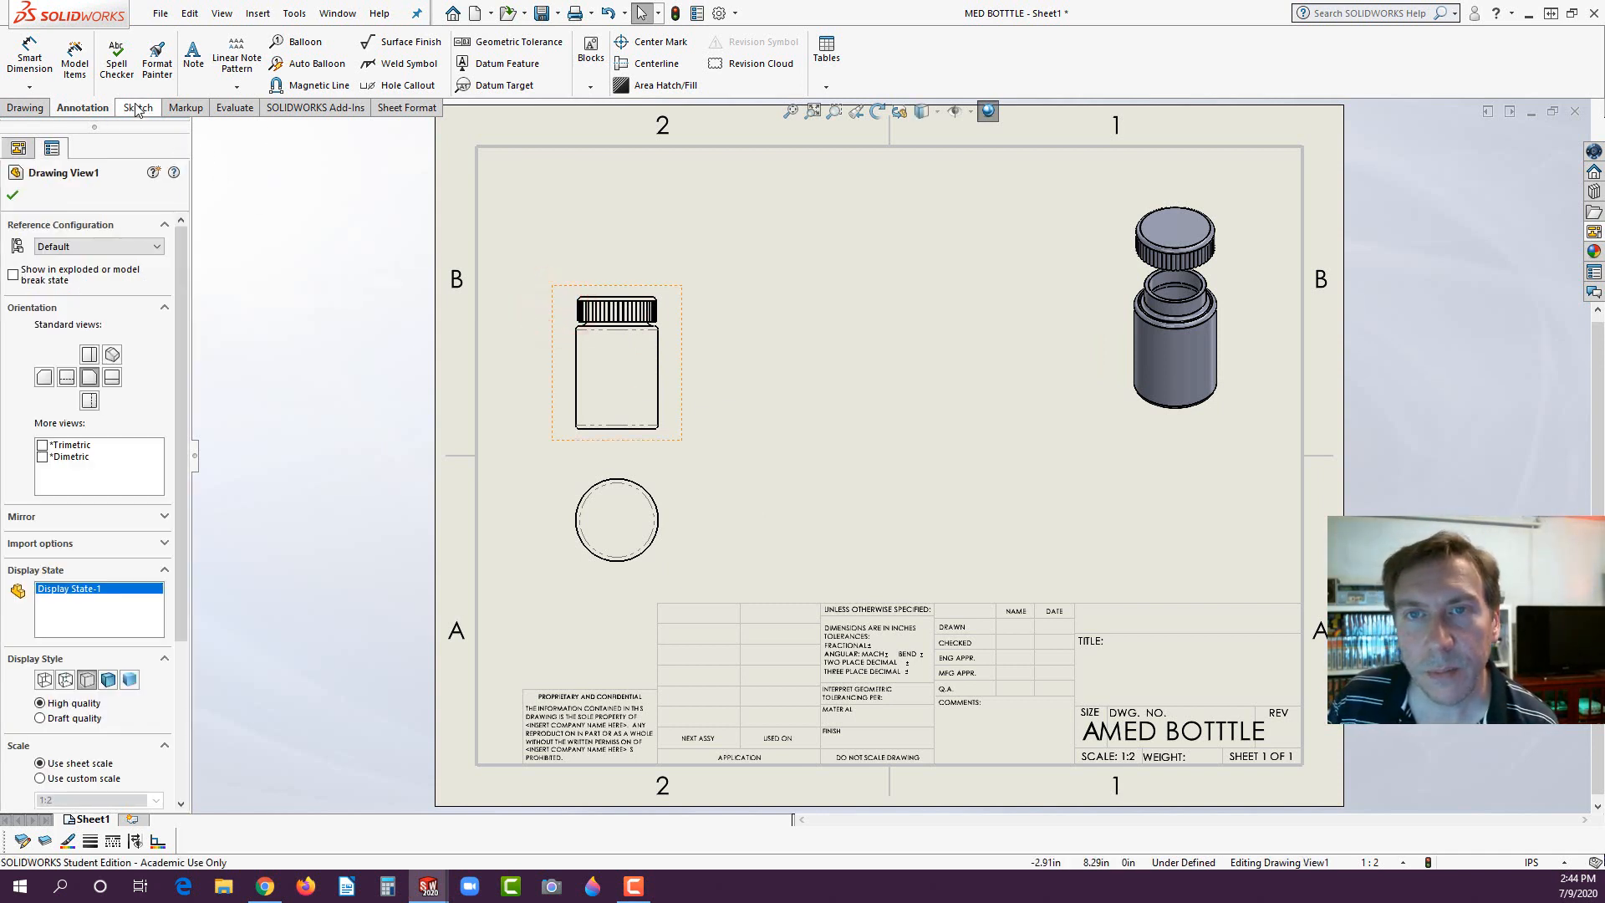
click(25, 107)
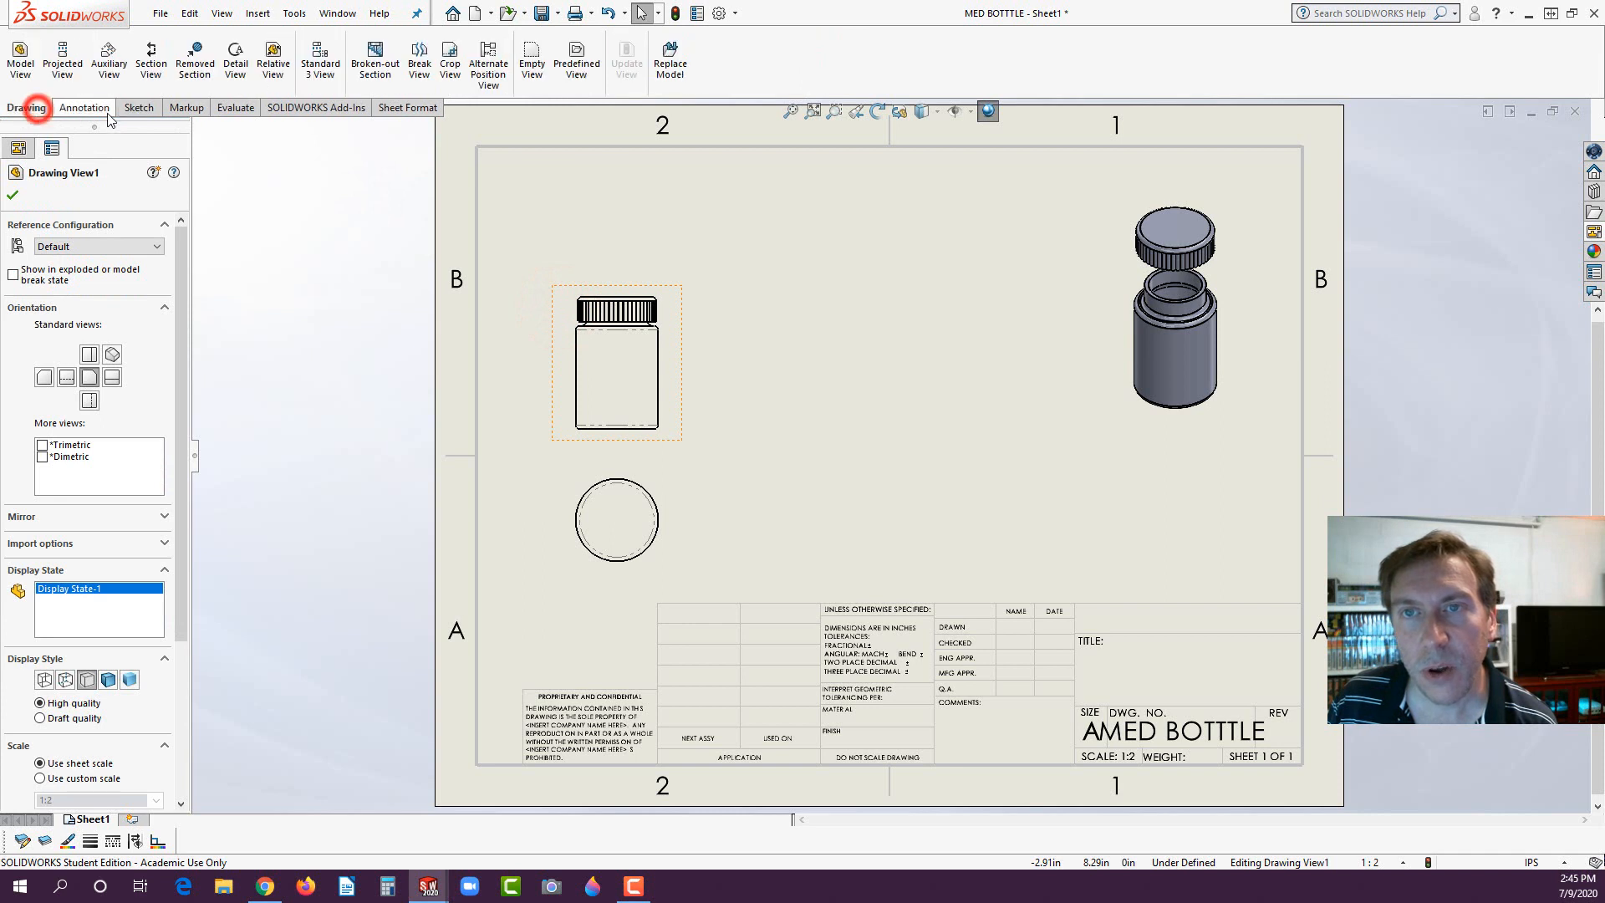
click(154, 58)
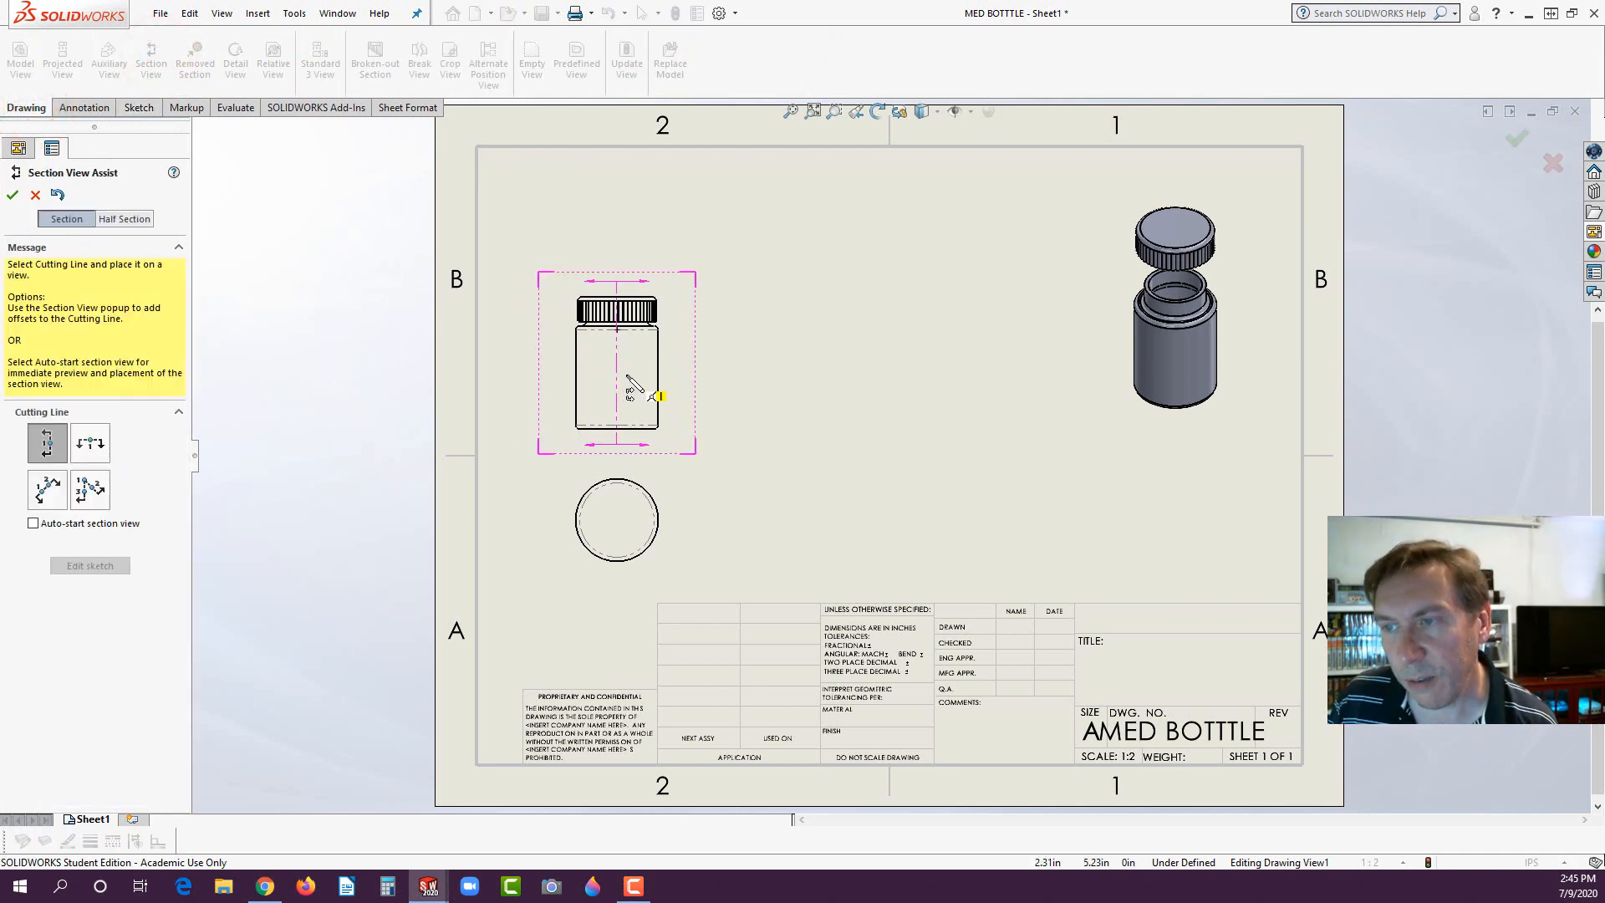
click(619, 372)
click(558, 344)
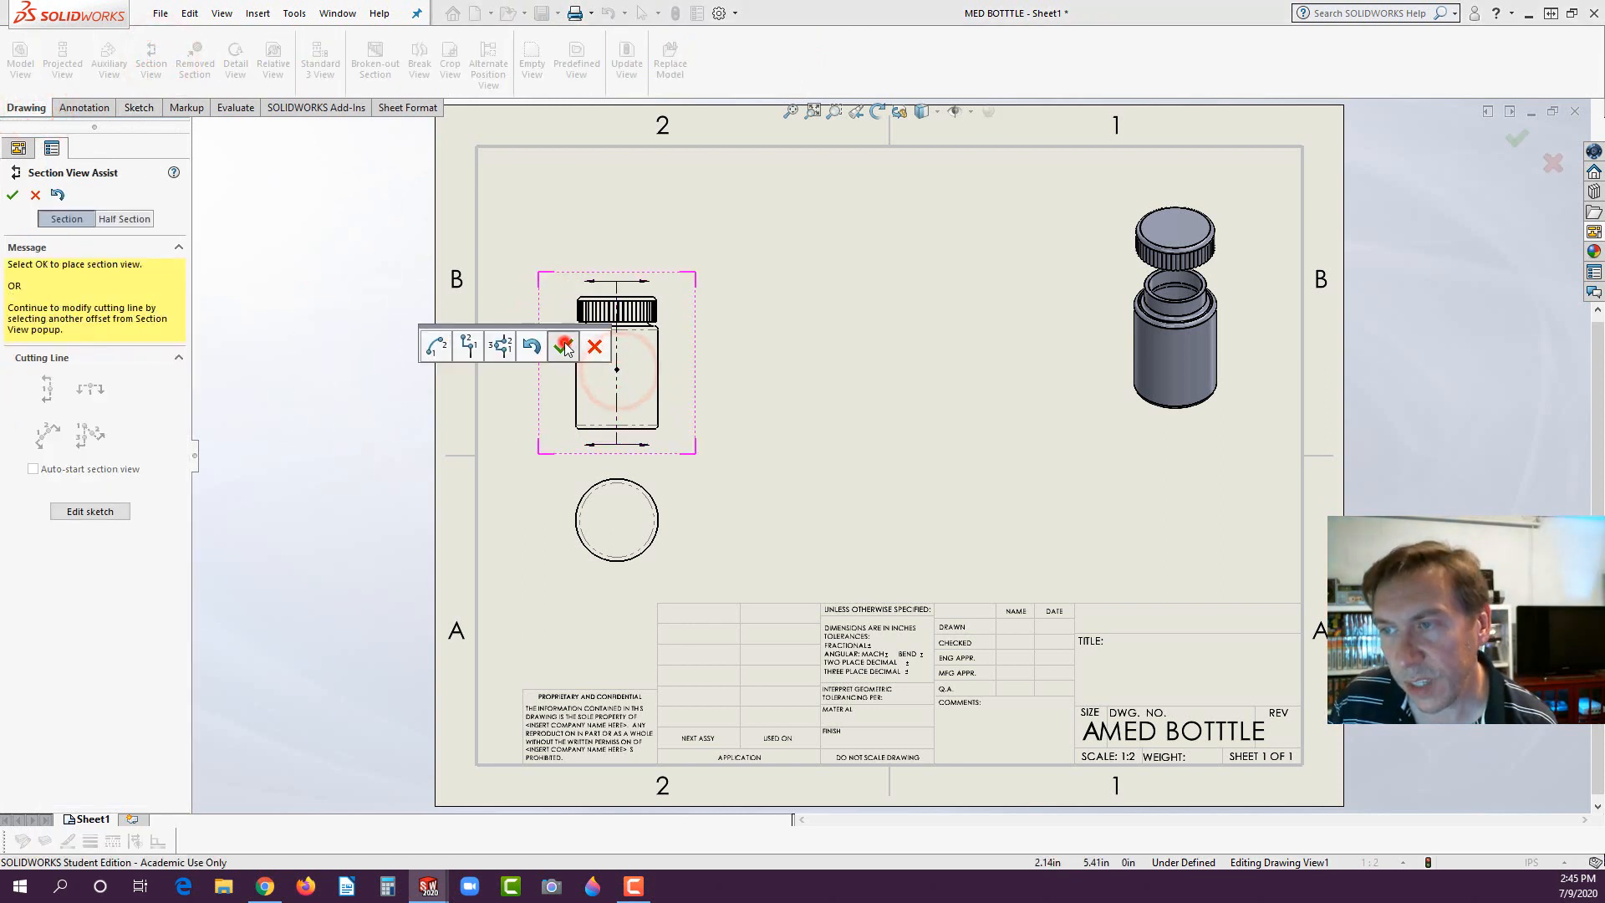
click(850, 432)
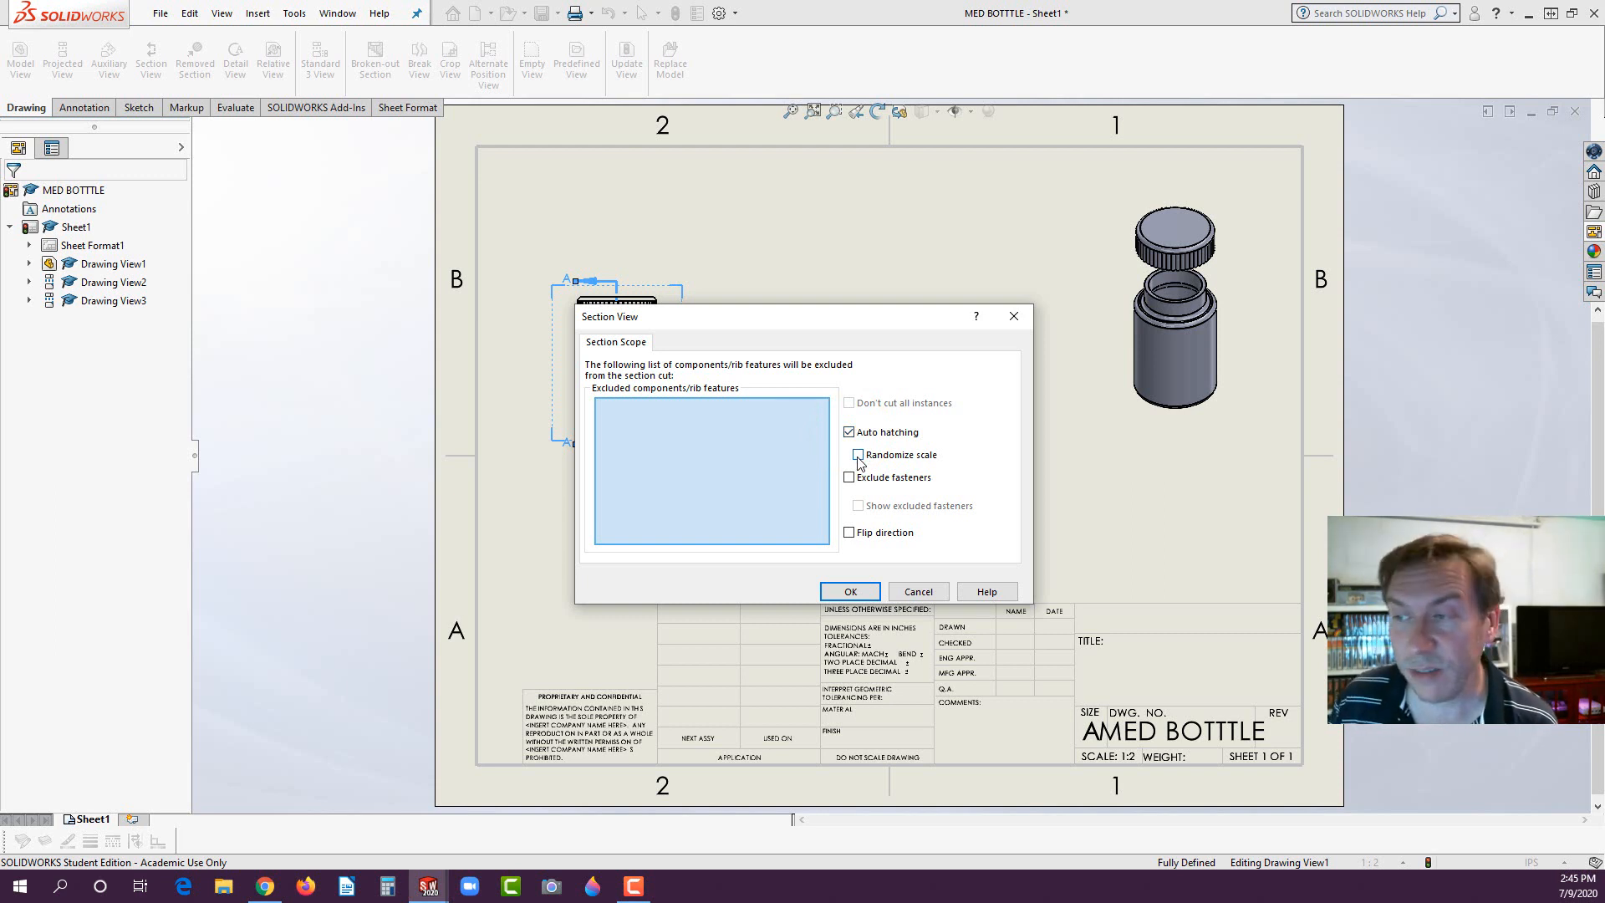
click(859, 456)
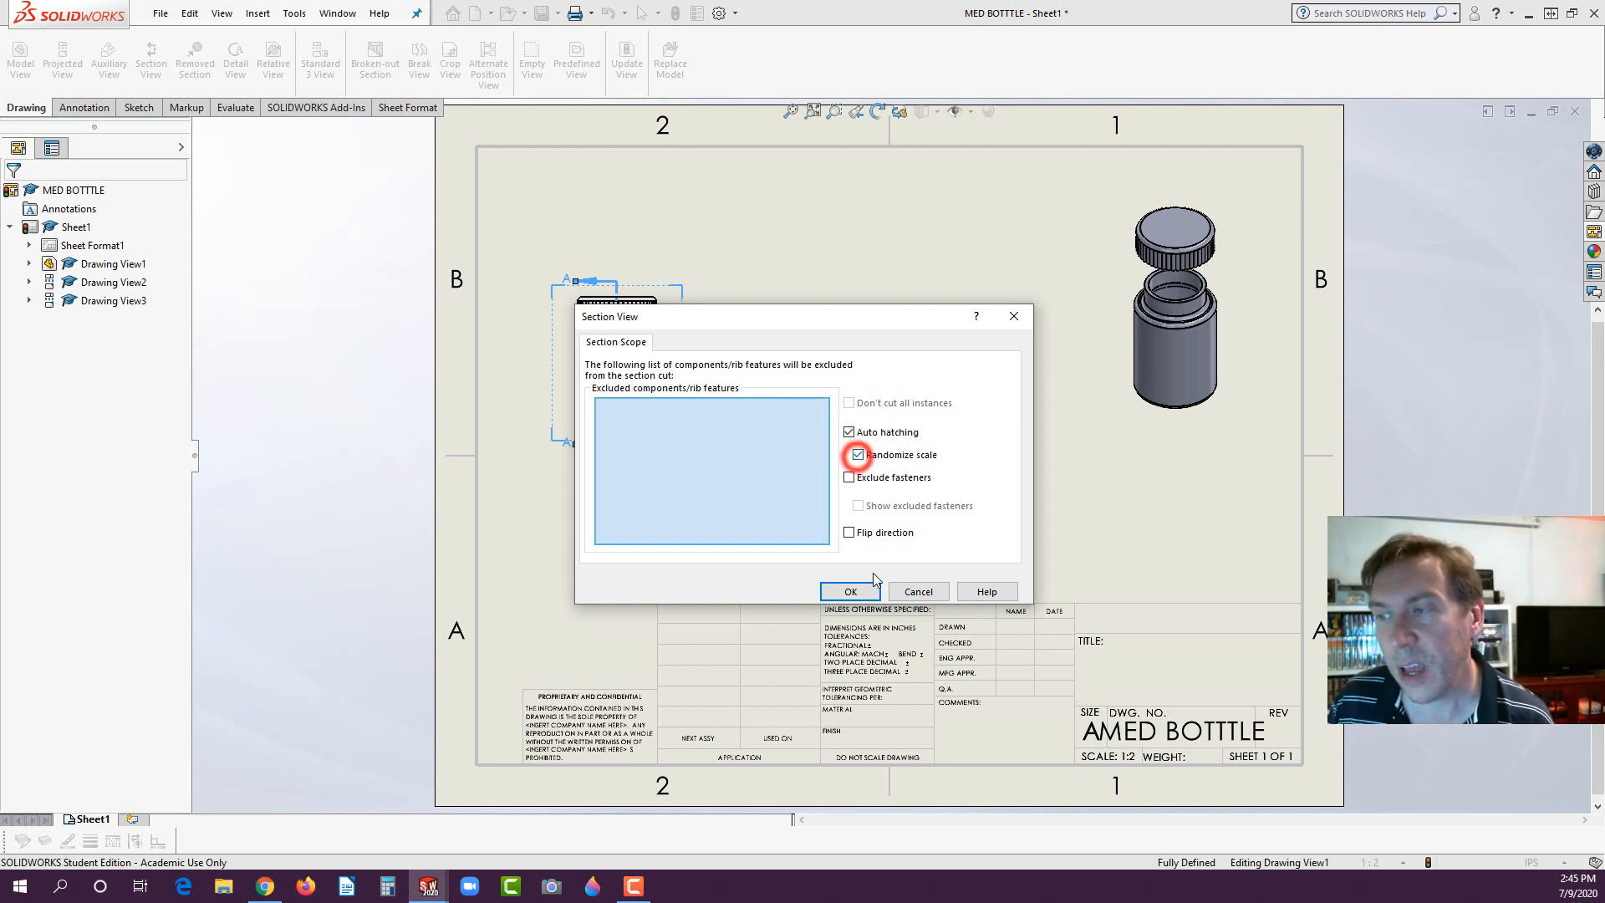
click(847, 591)
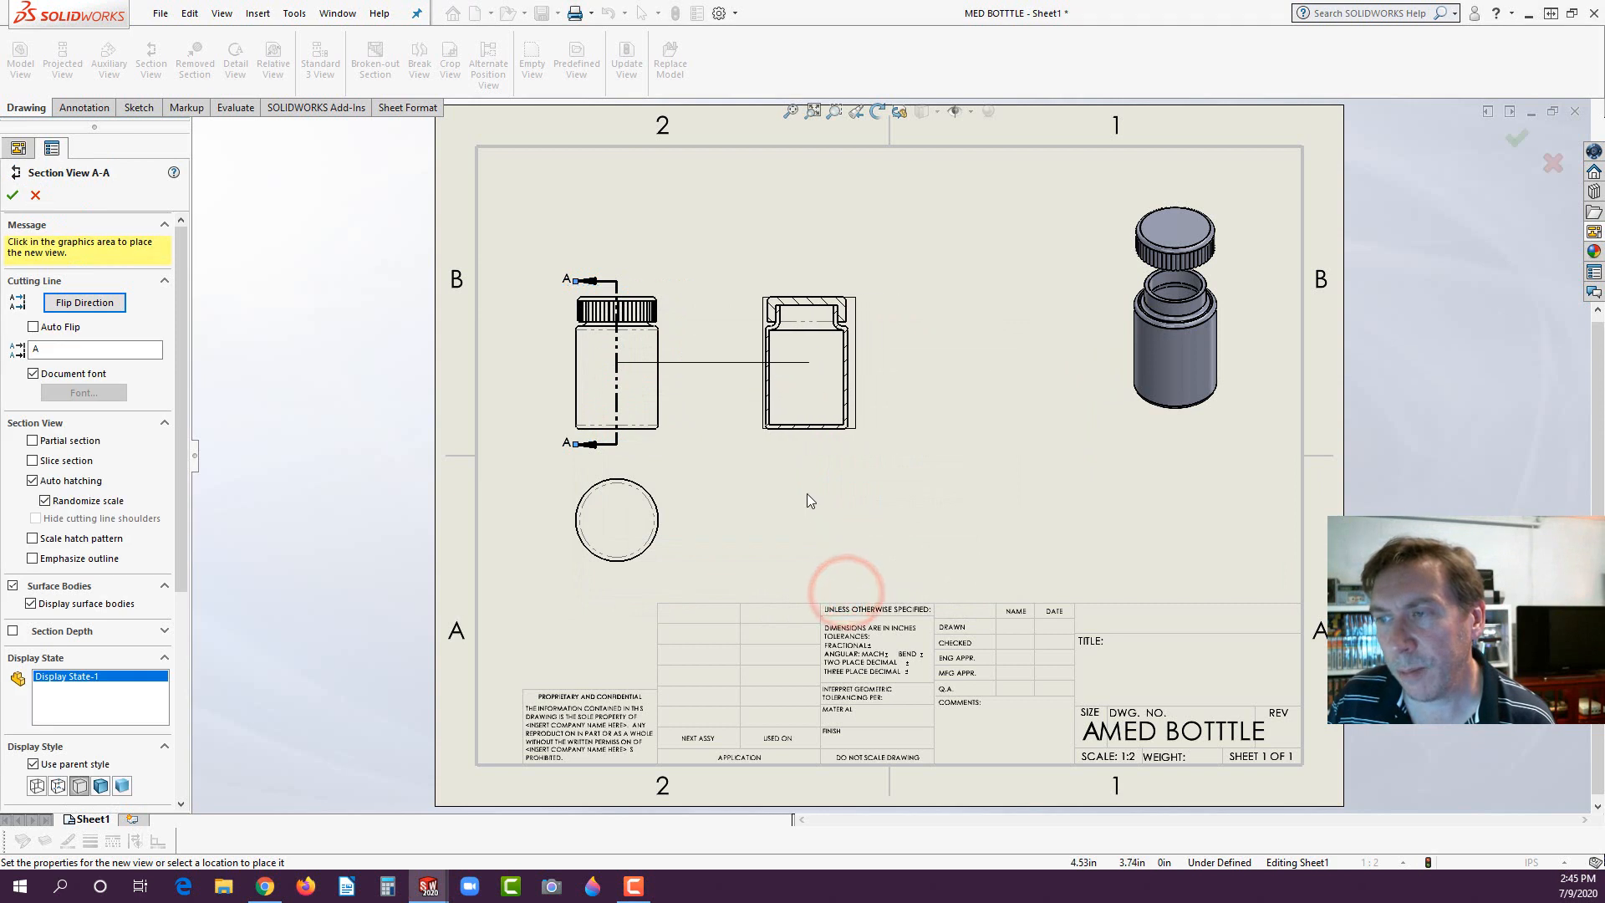
click(778, 397)
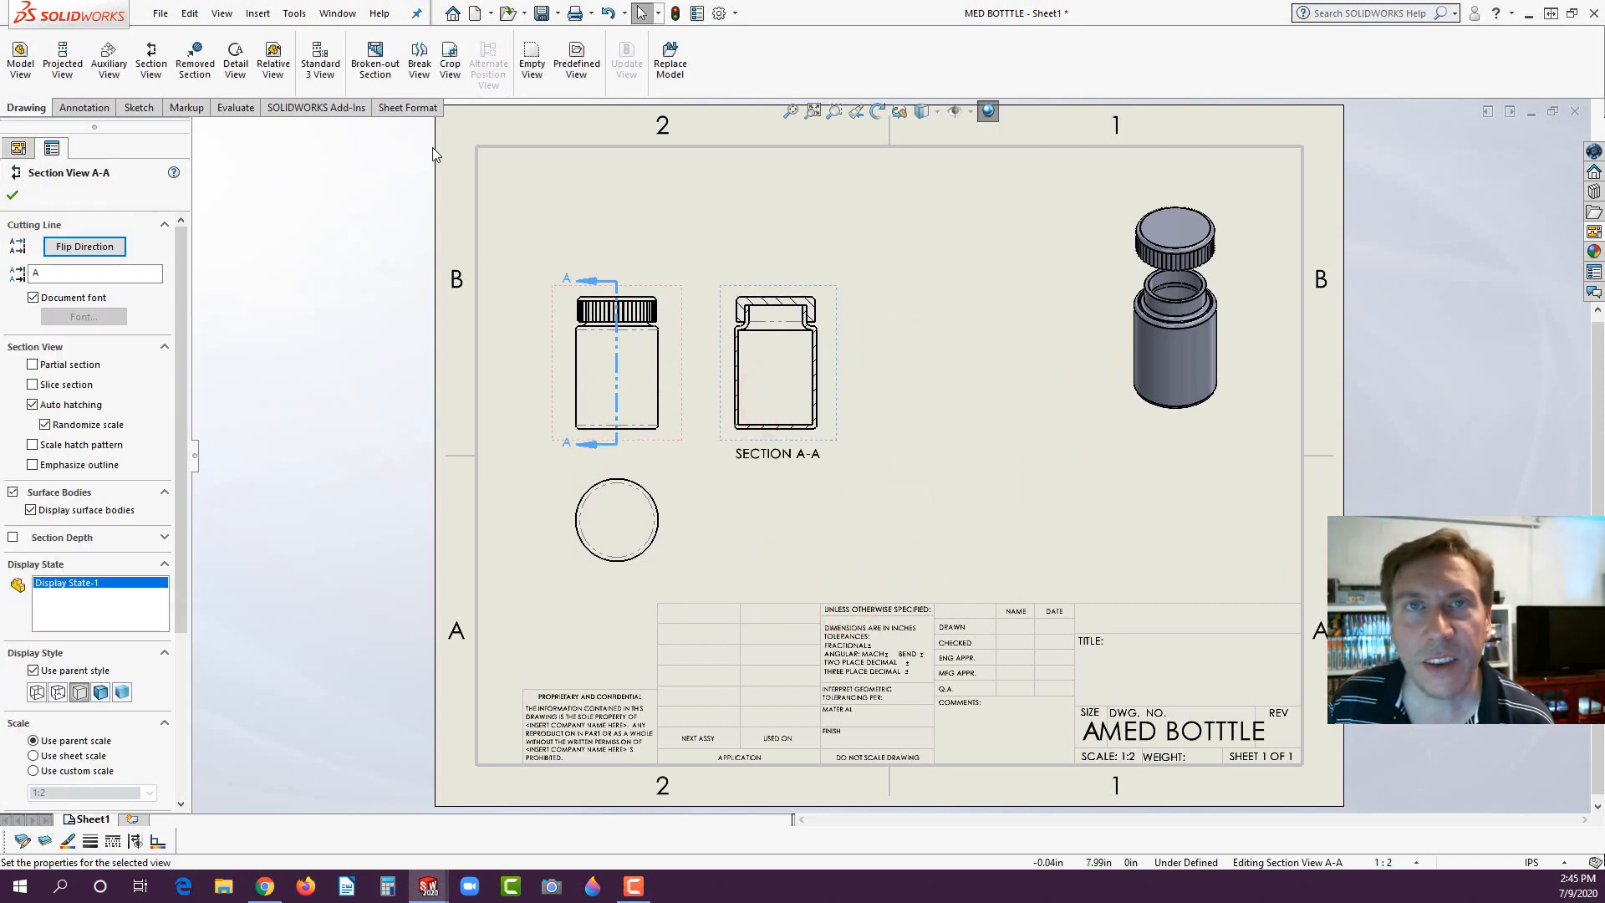
- Create a 1:1 circular detail view of the section view's upper-right cap and neck corner, placing it between the section and isometric views
click(237, 57)
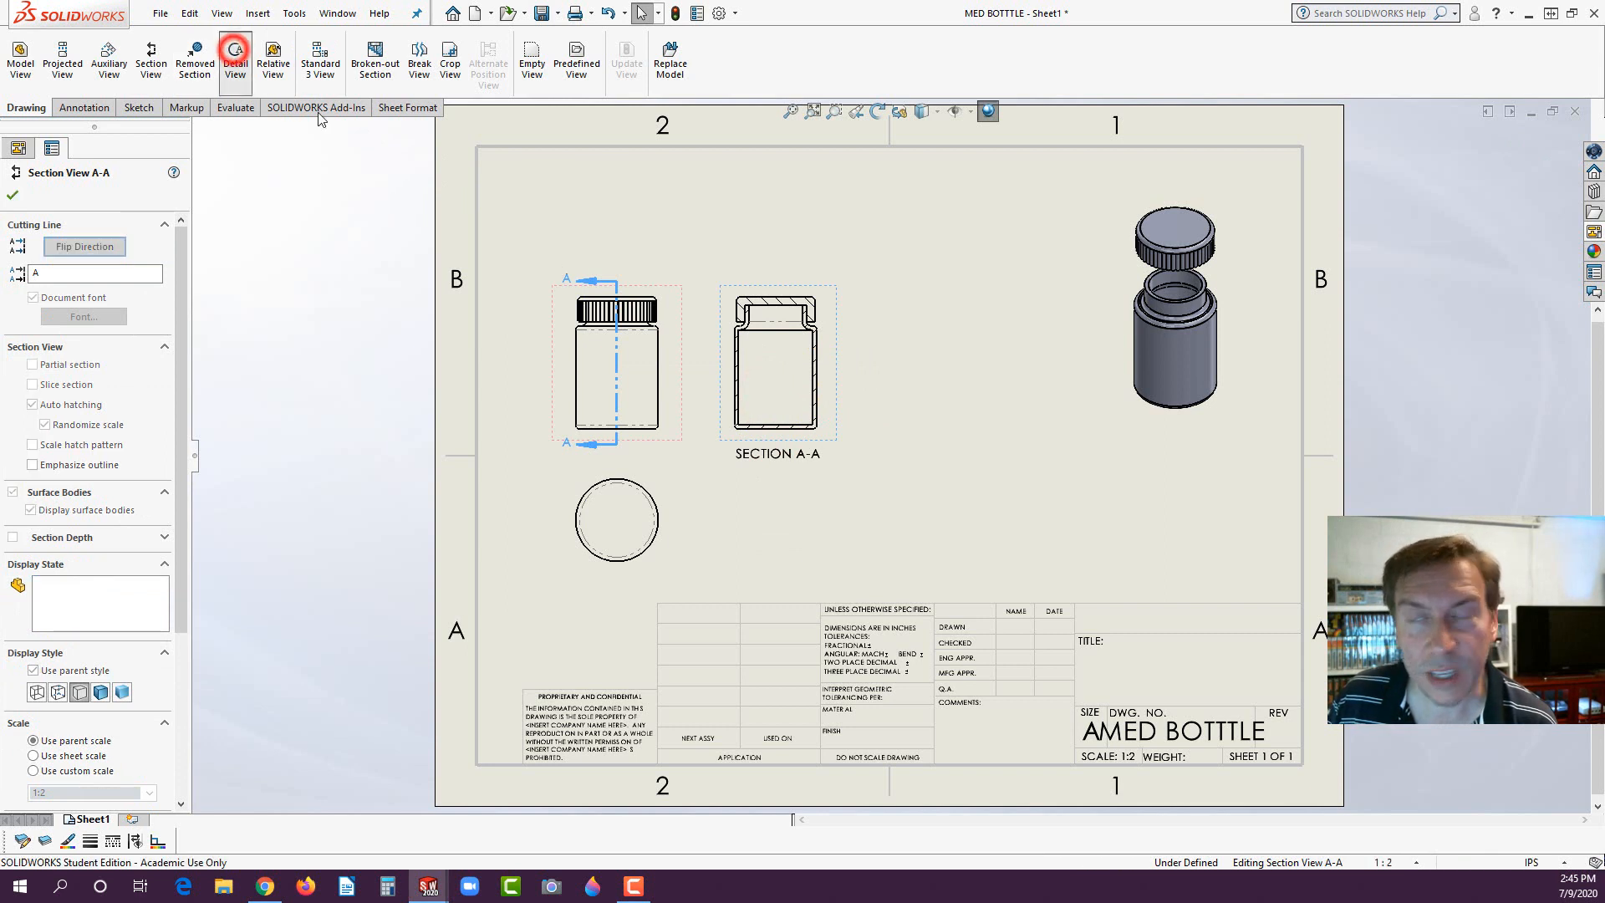
click(810, 314)
click(836, 320)
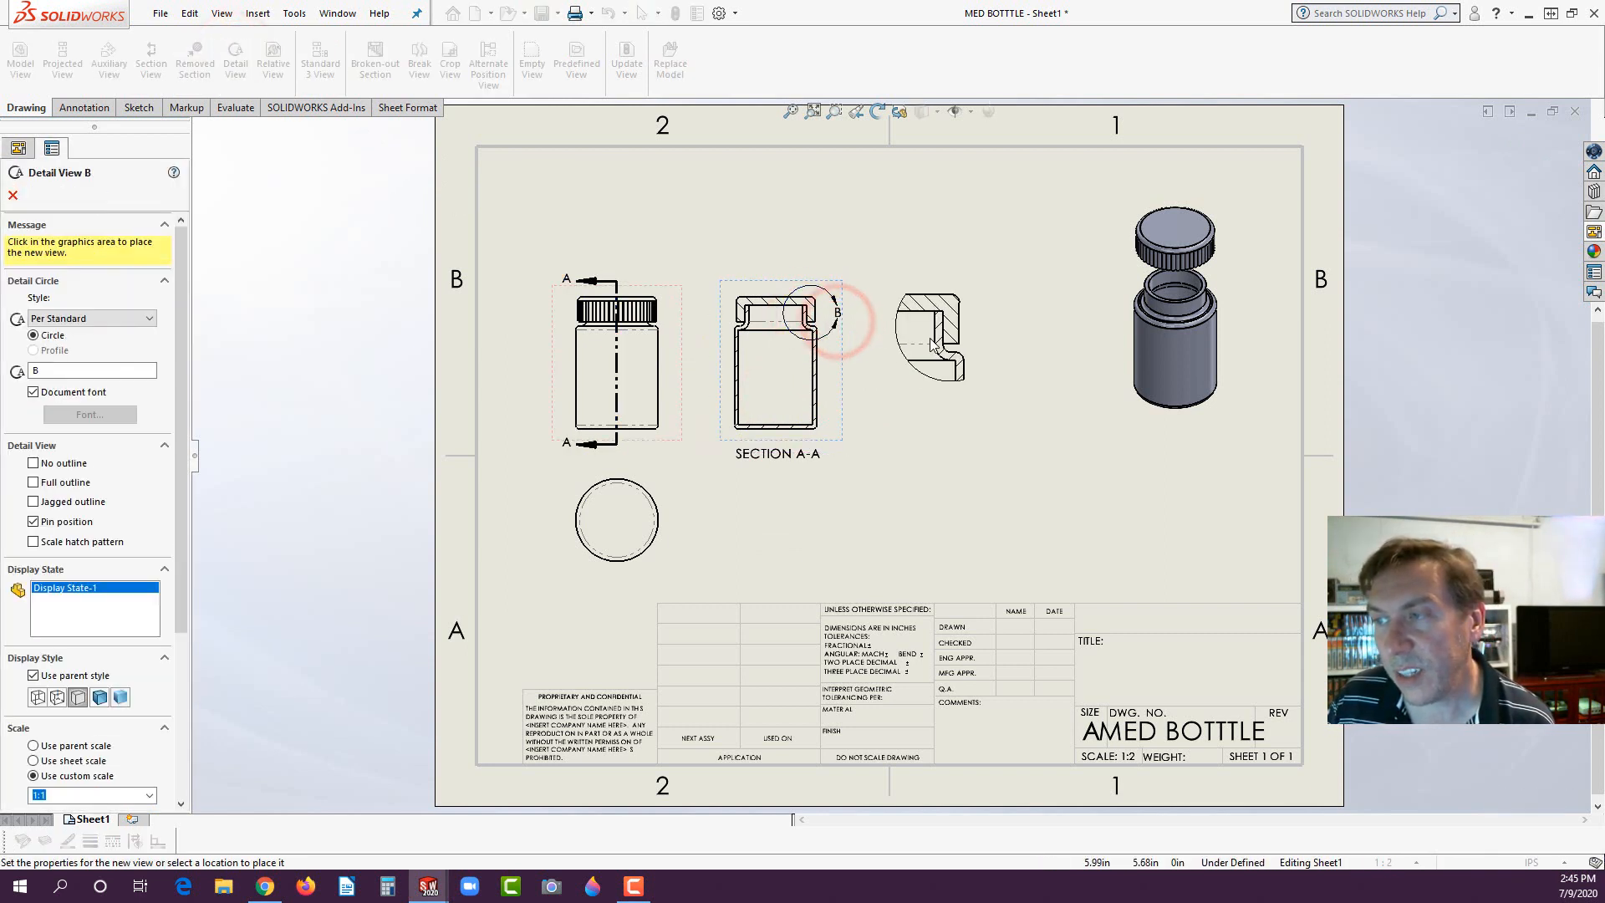
click(957, 320)
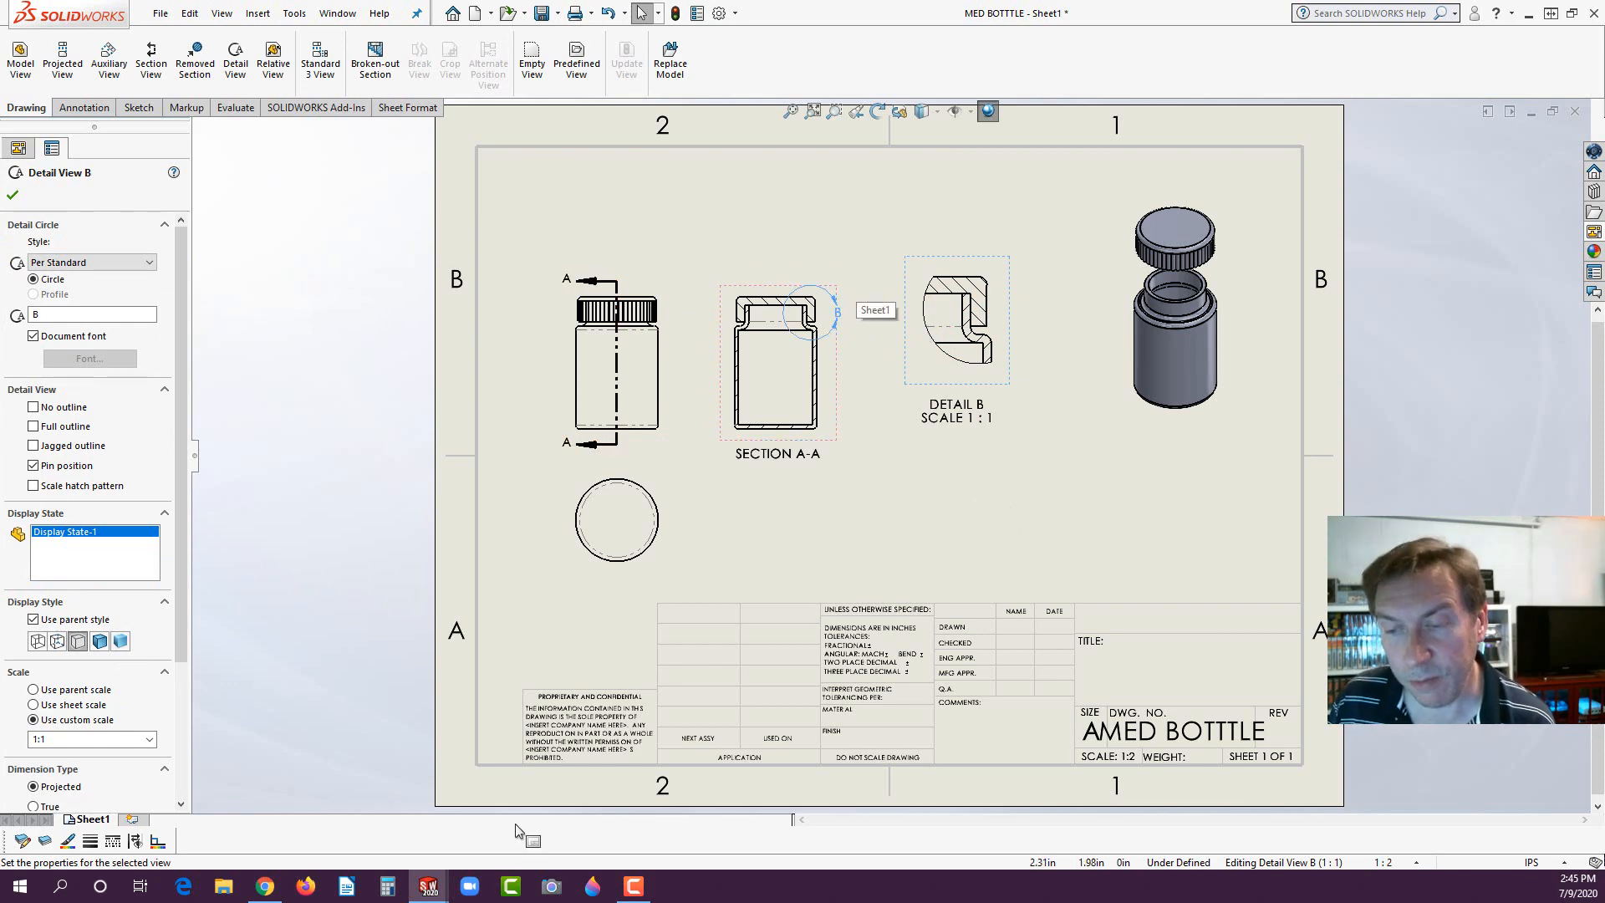
- Switch to the exam PDF in Chrome and examine the medicine bottle assembly drawing on page 4
click(266, 887)
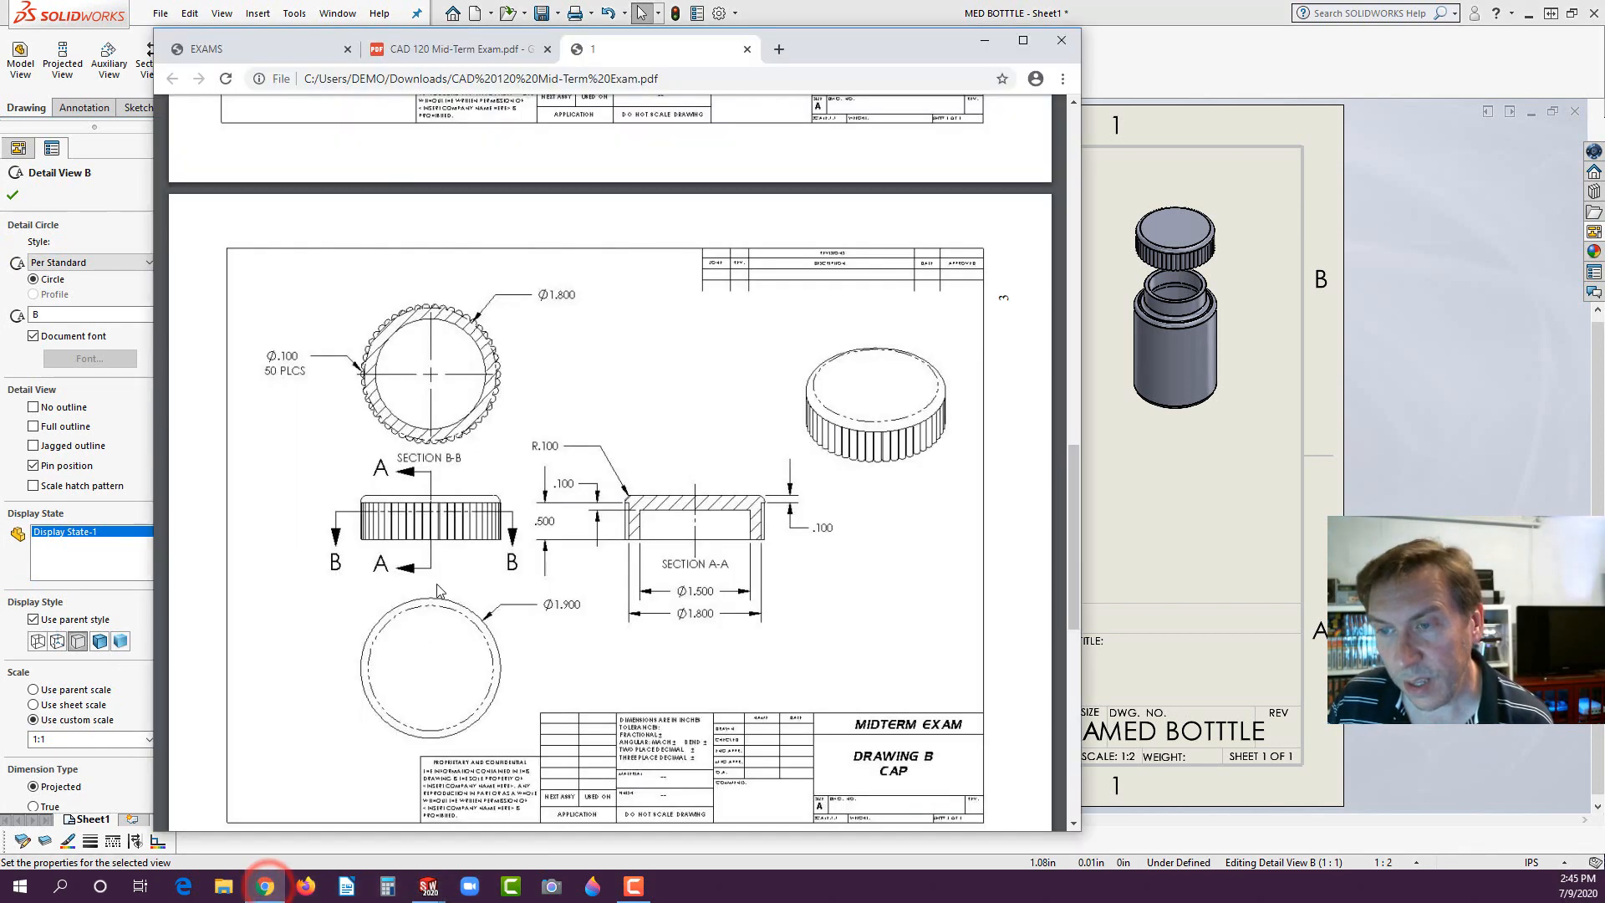
scroll(441, 594, down, 8)
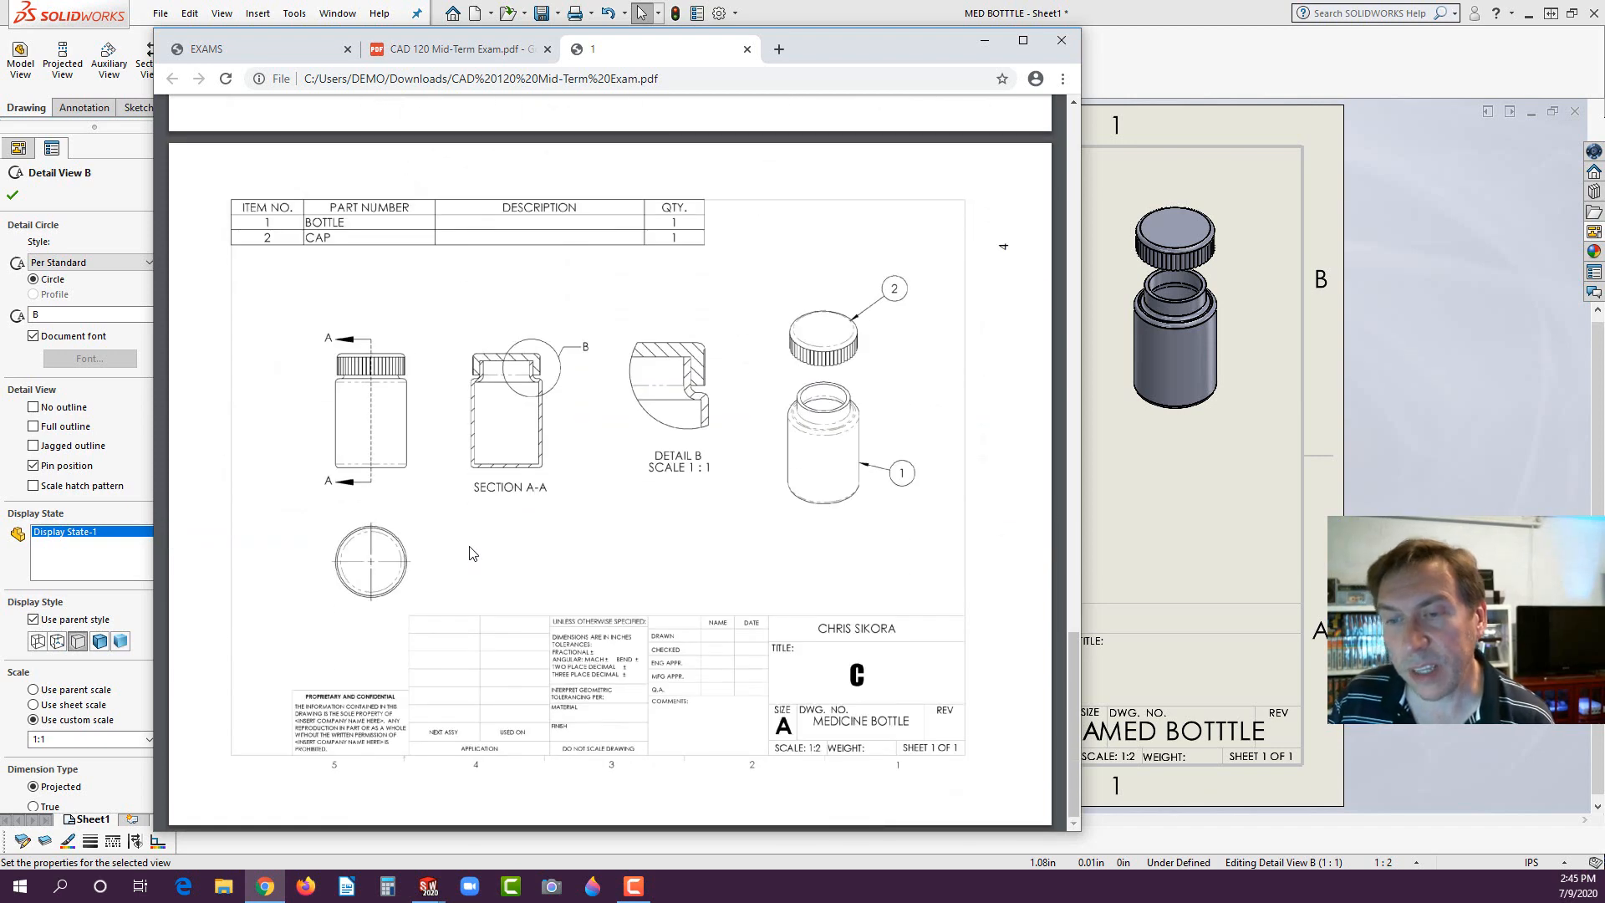
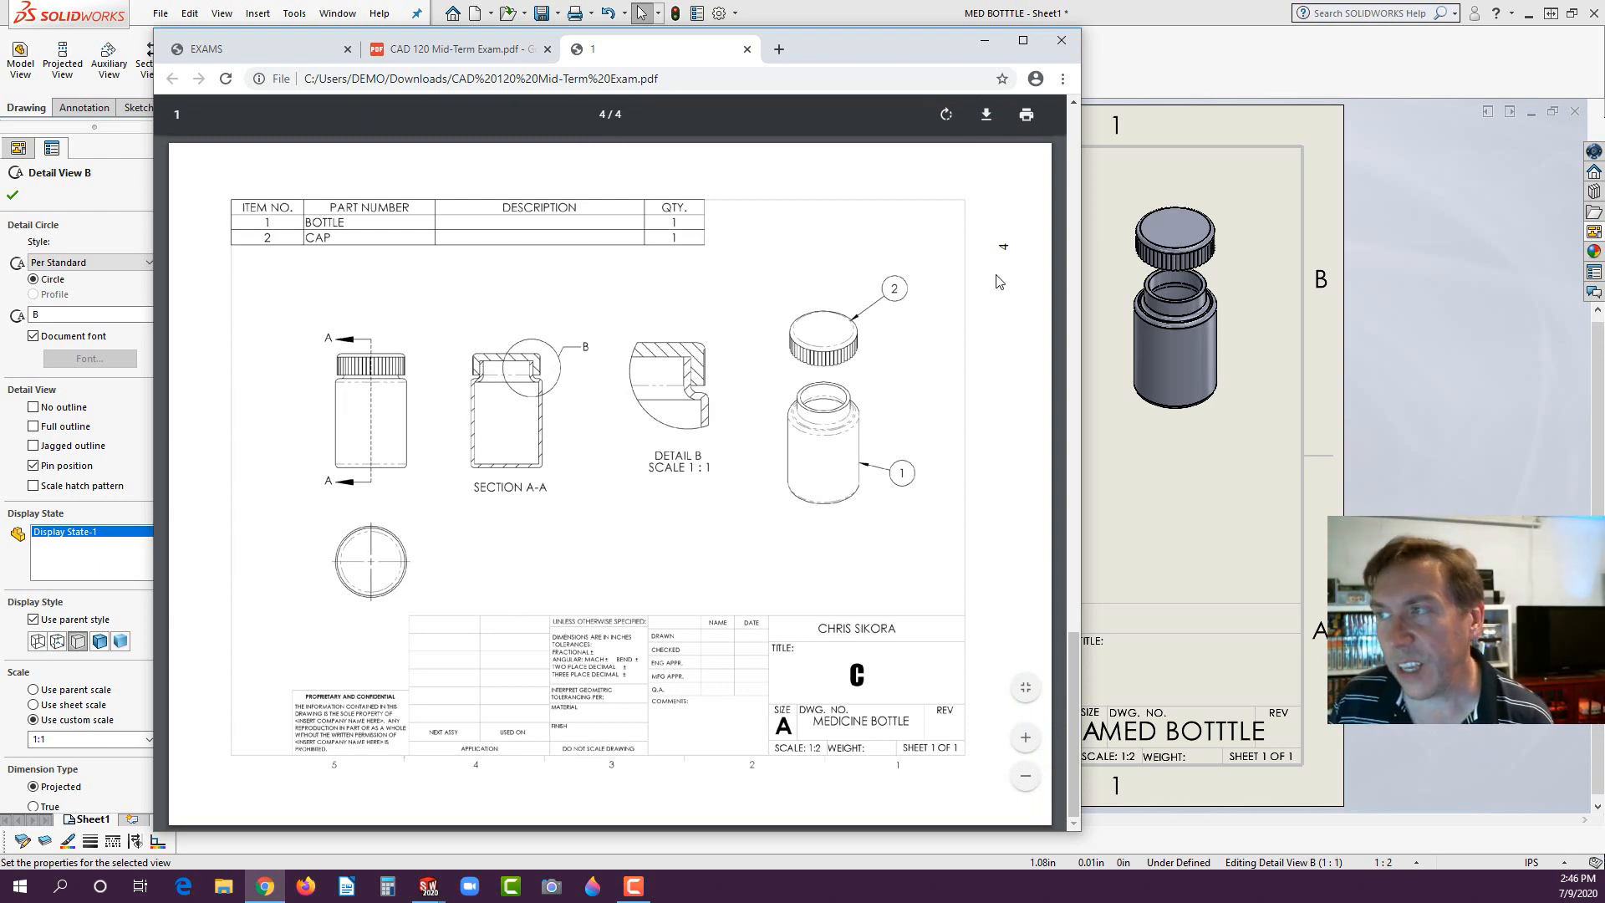
- Switch back to SOLIDWORKS, set detail circle B's style to With Leader and move its label above and right of the section view
click(1129, 63)
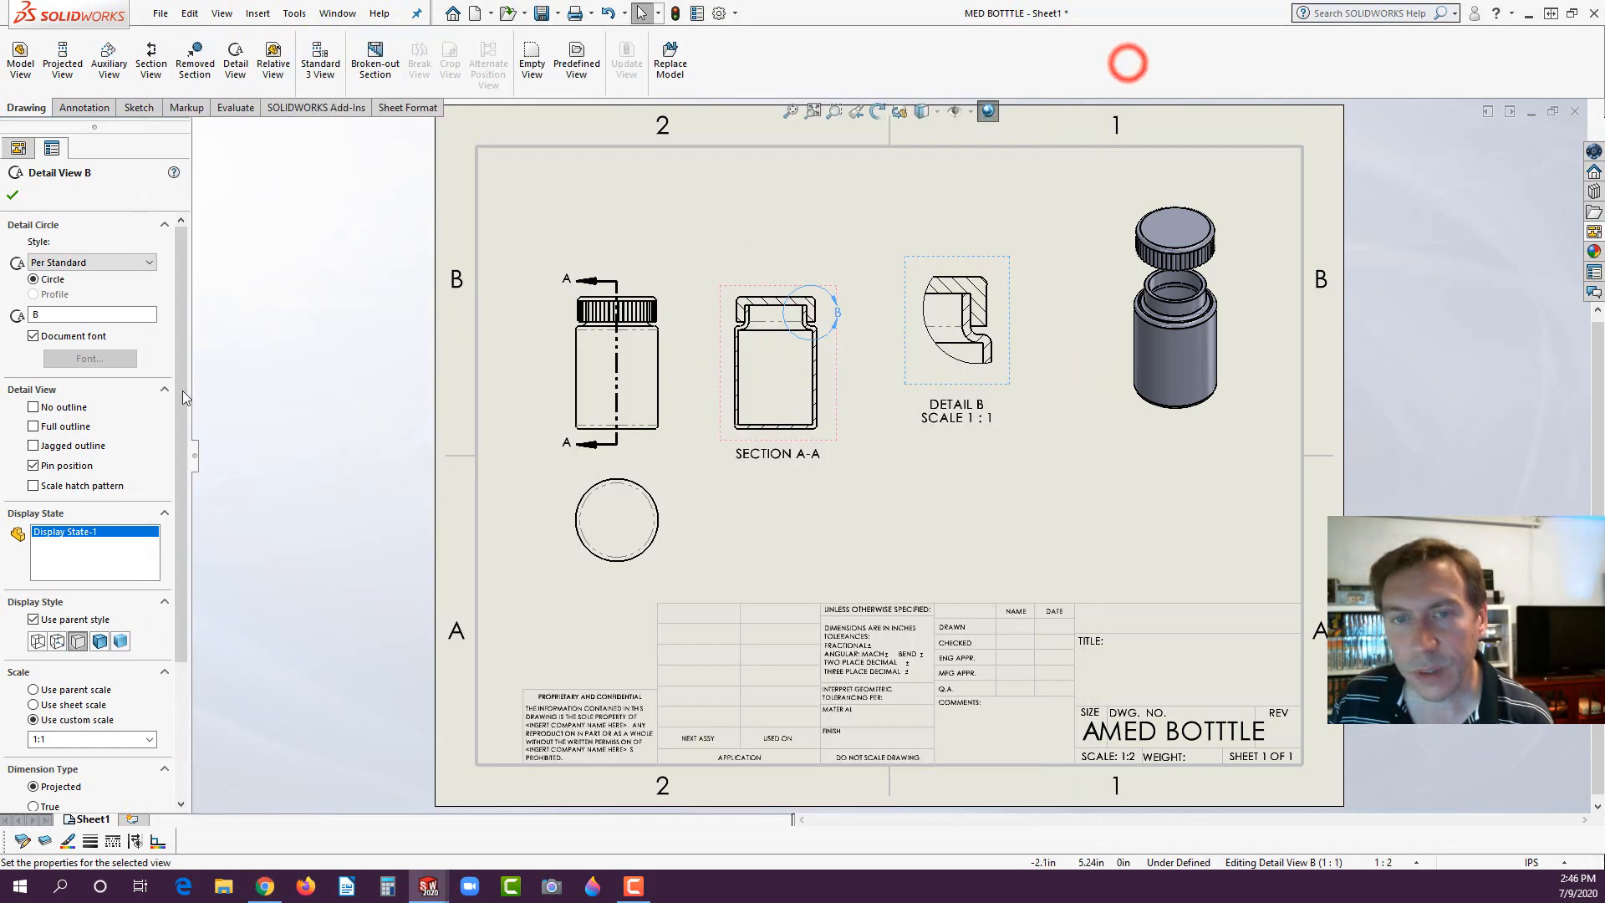
click(61, 264)
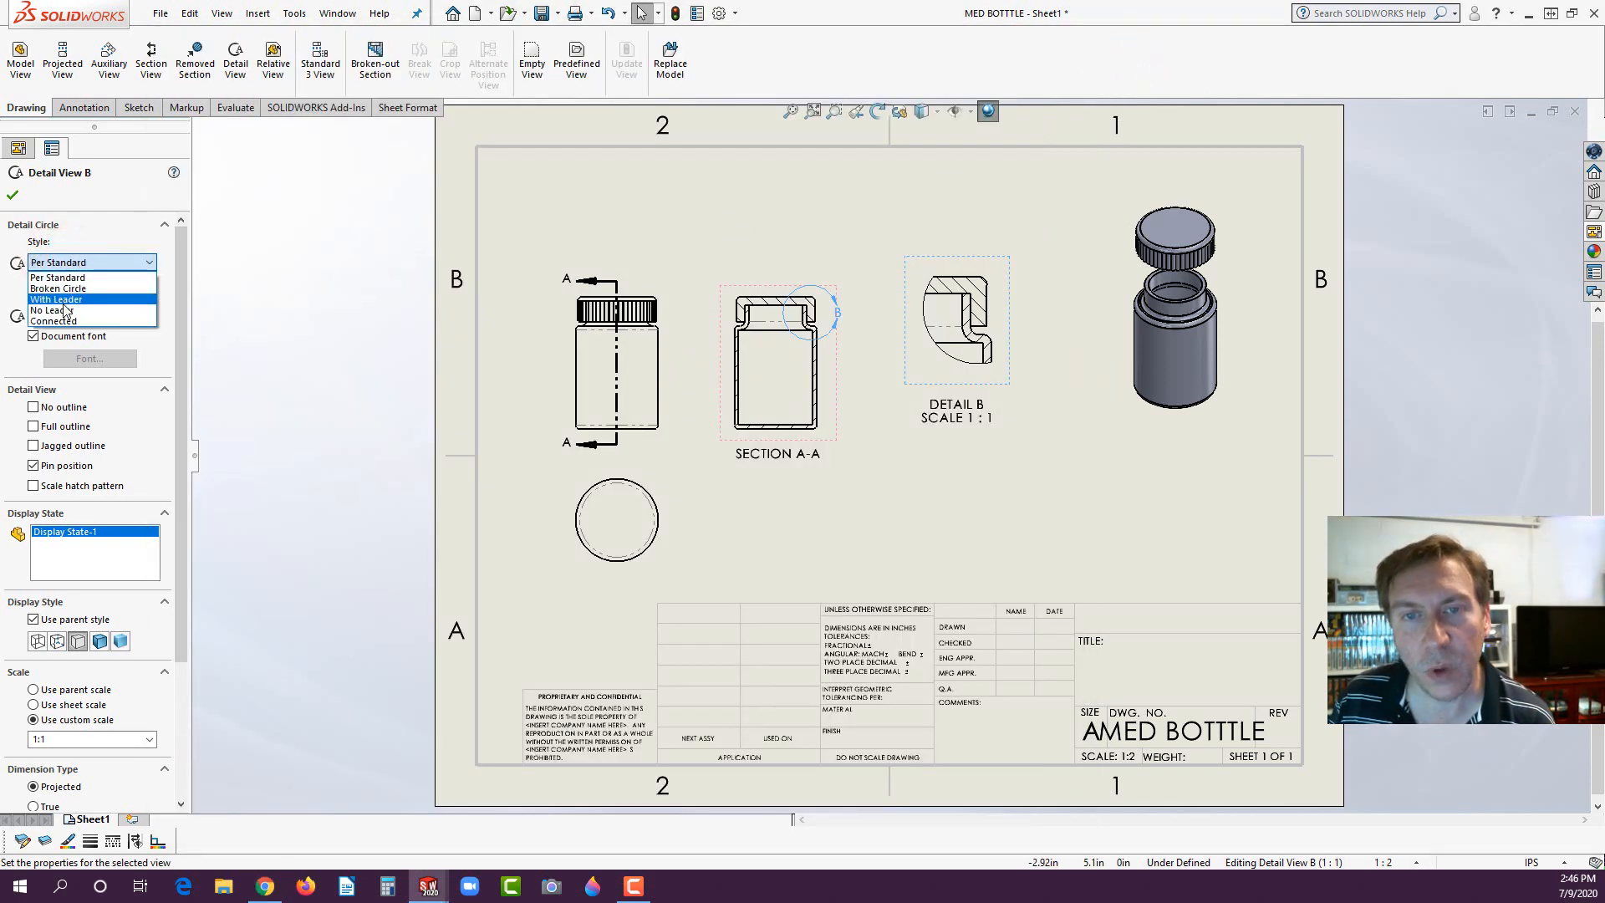
click(61, 288)
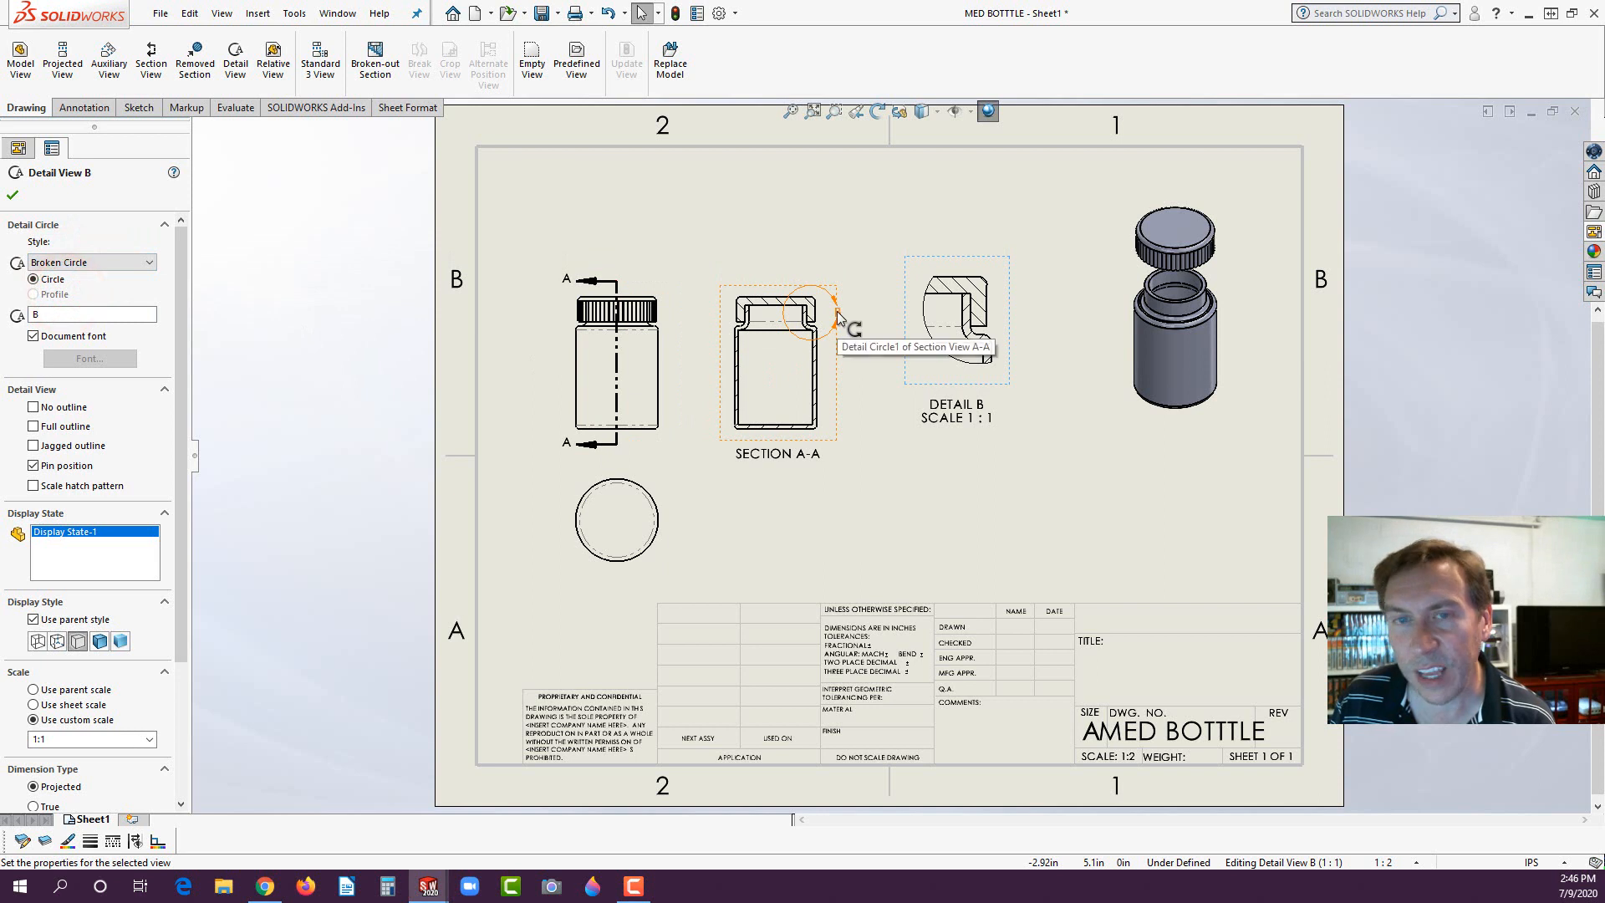
click(147, 262)
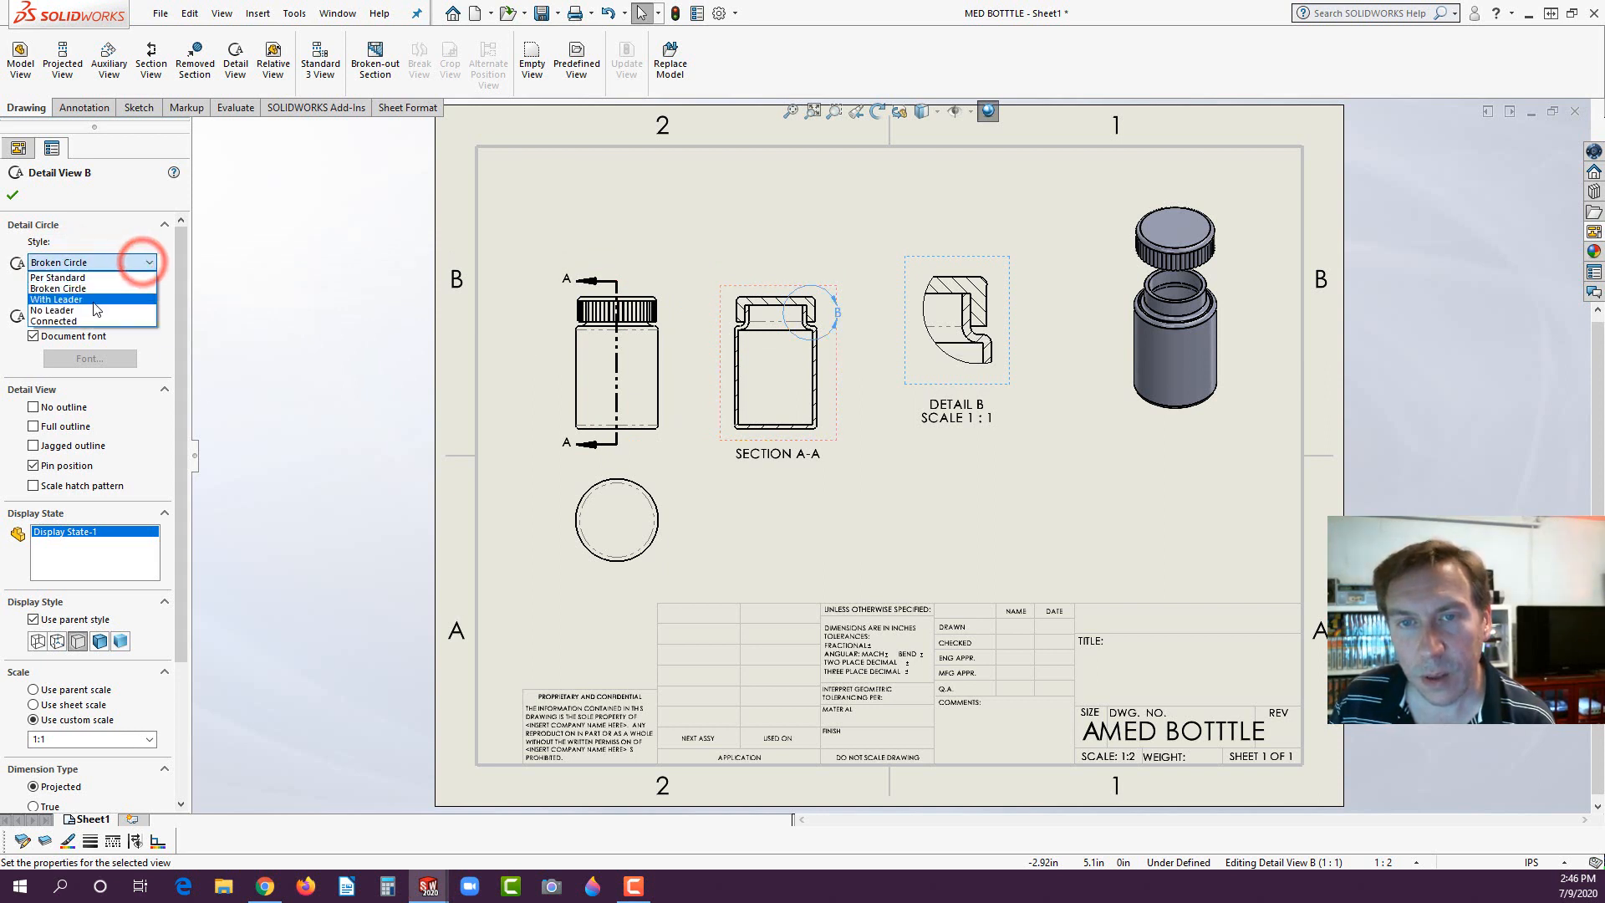
click(92, 301)
drag(842, 311, 882, 264)
click(862, 323)
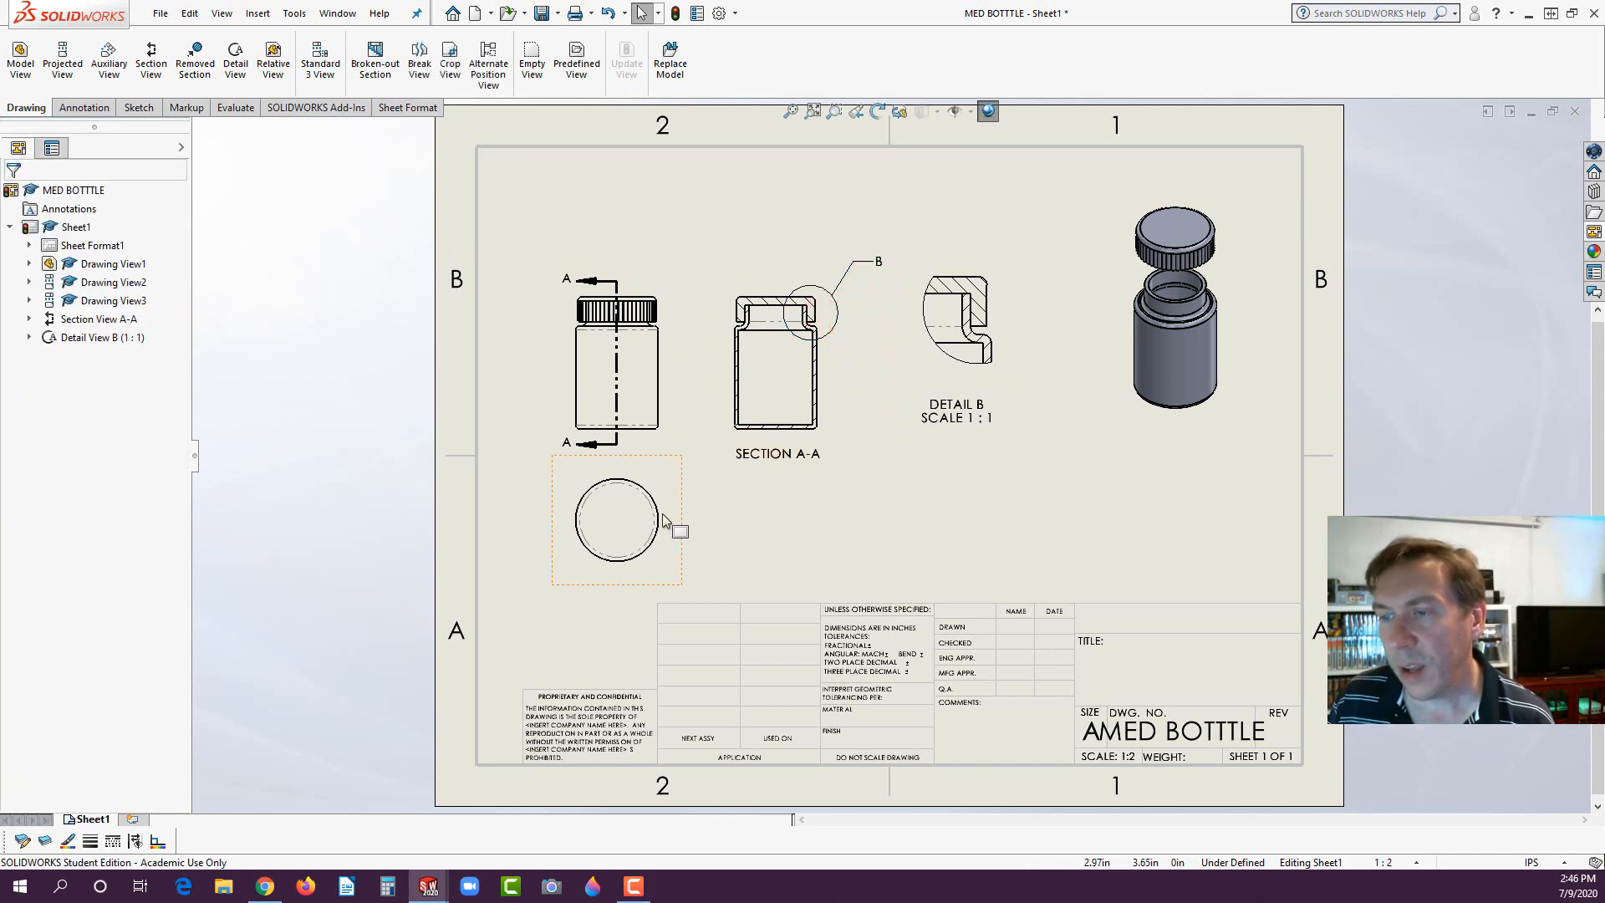
- Add a center mark to the outer circle of the circular view below the front view
scroll(618, 548, down, 1)
scroll(614, 547, down, 2)
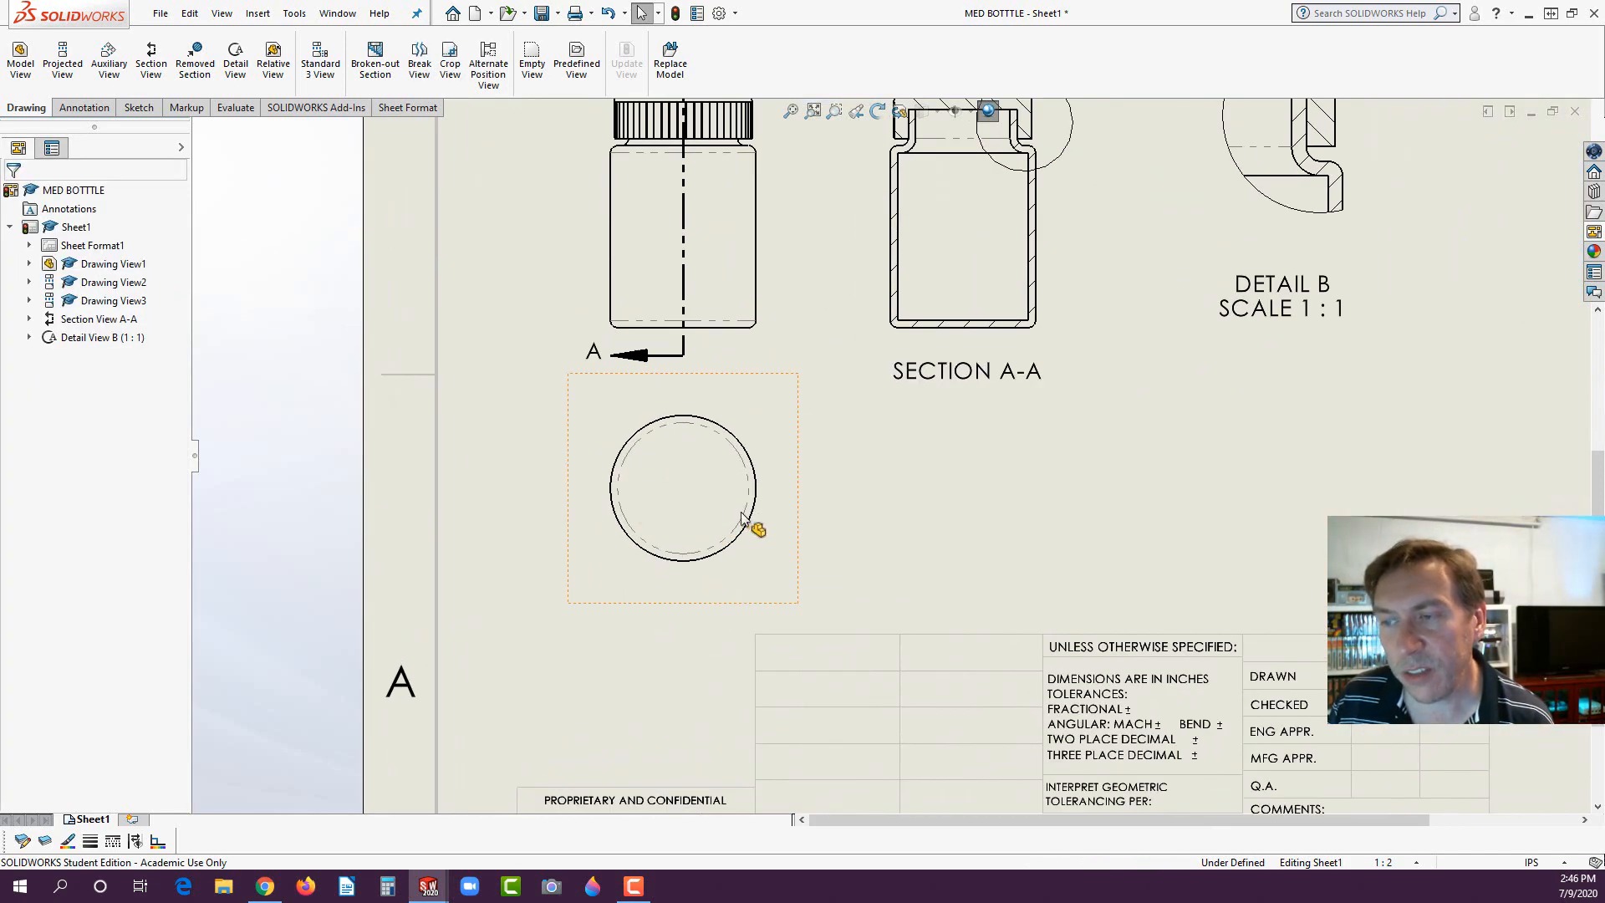
click(750, 527)
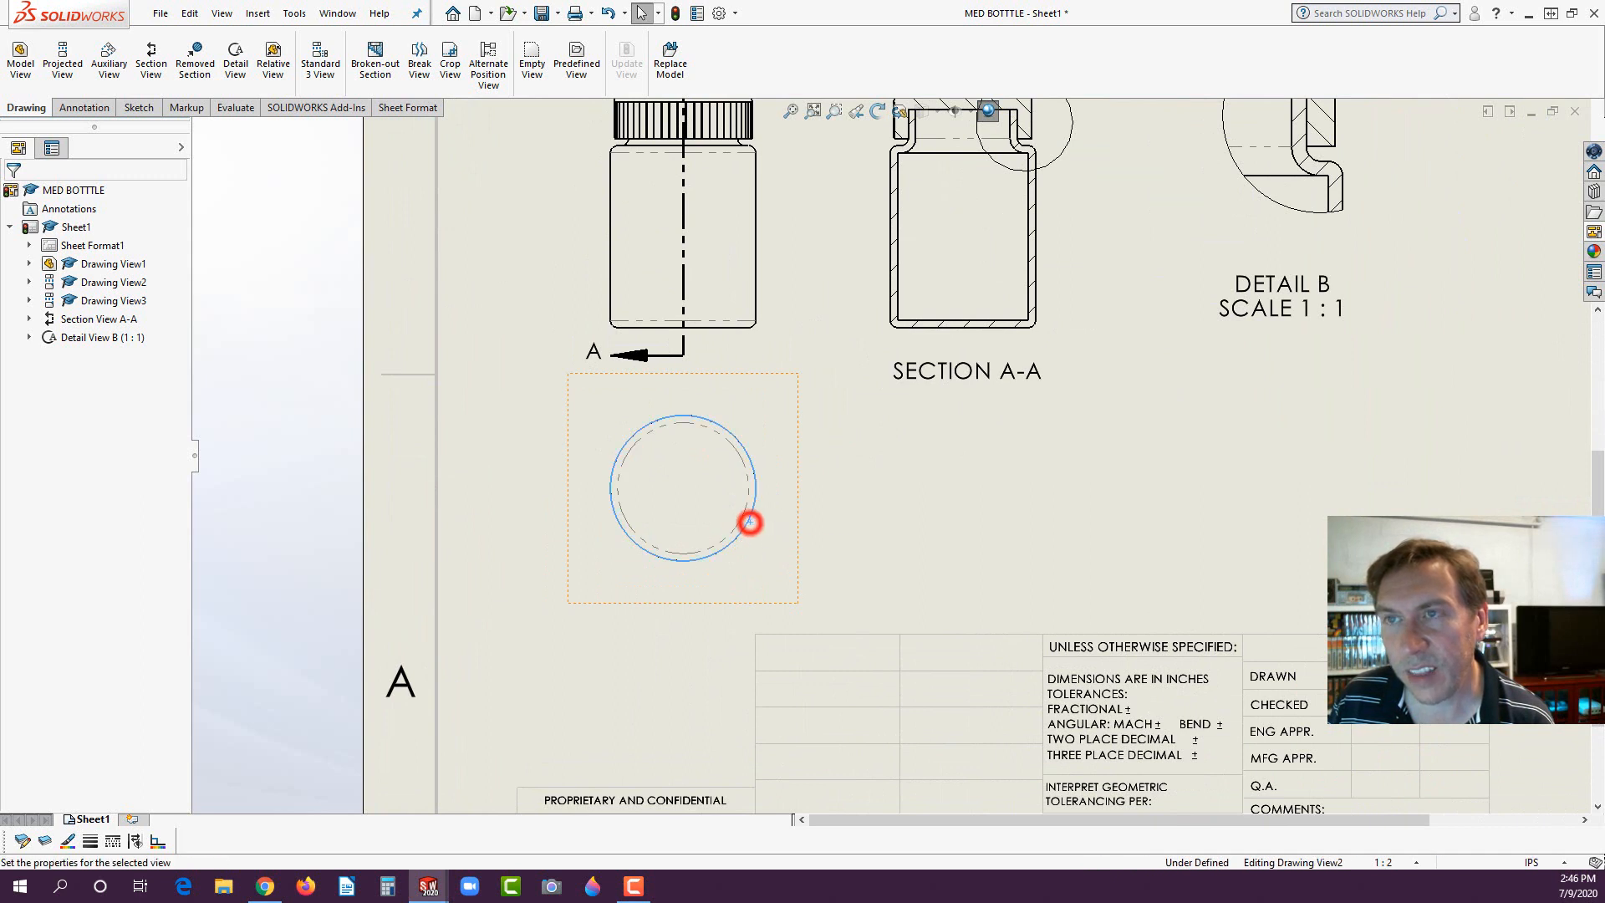
click(100, 108)
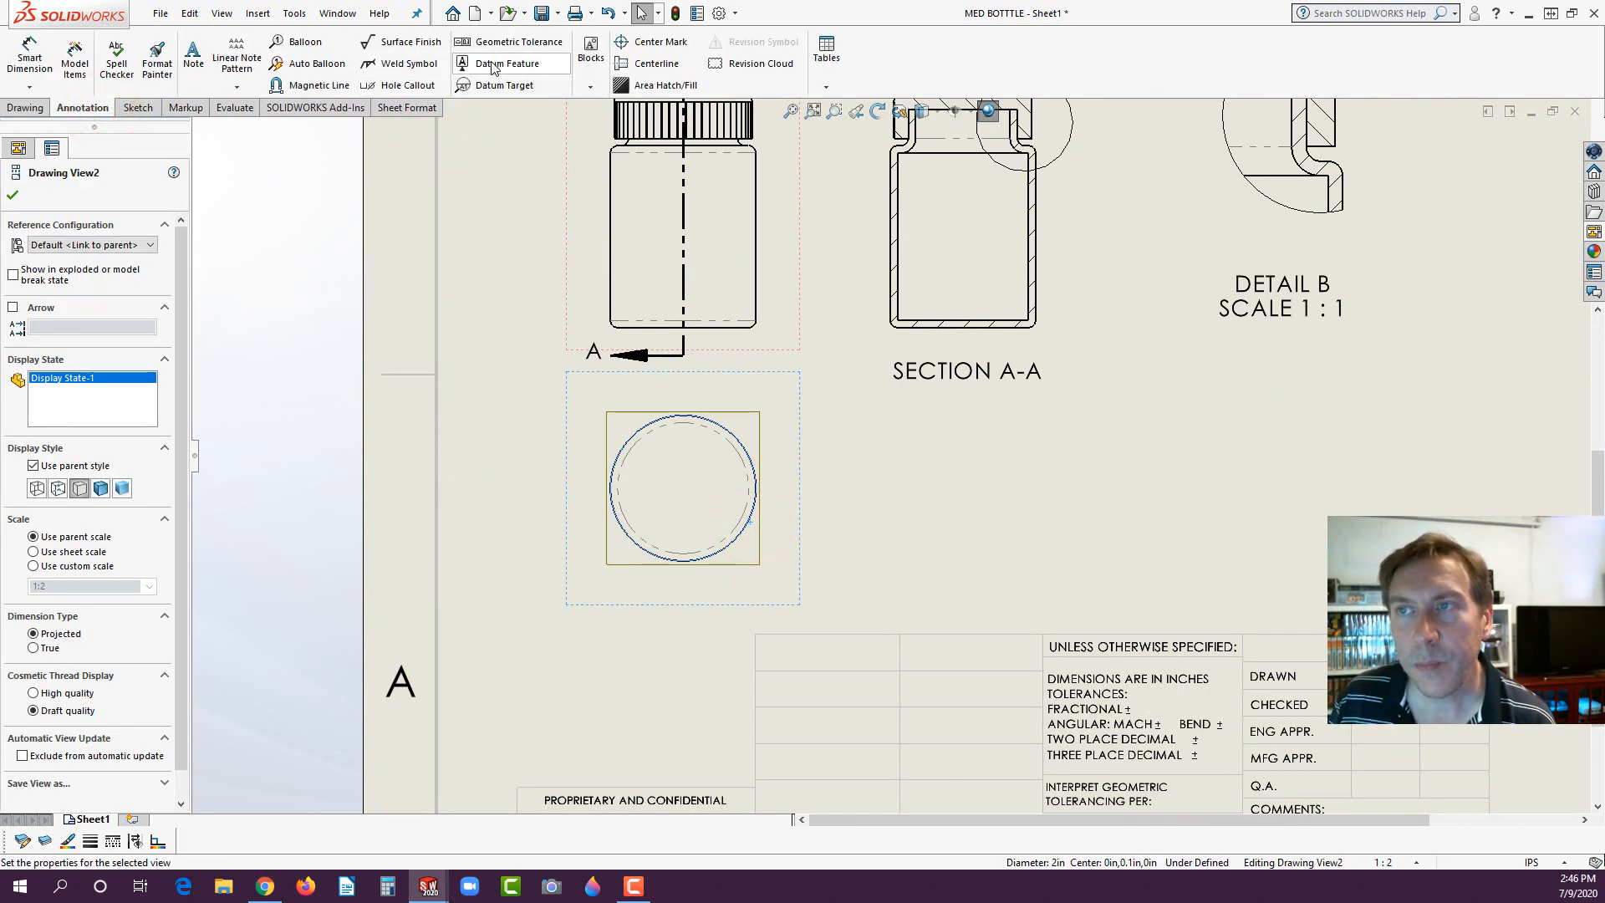
click(650, 41)
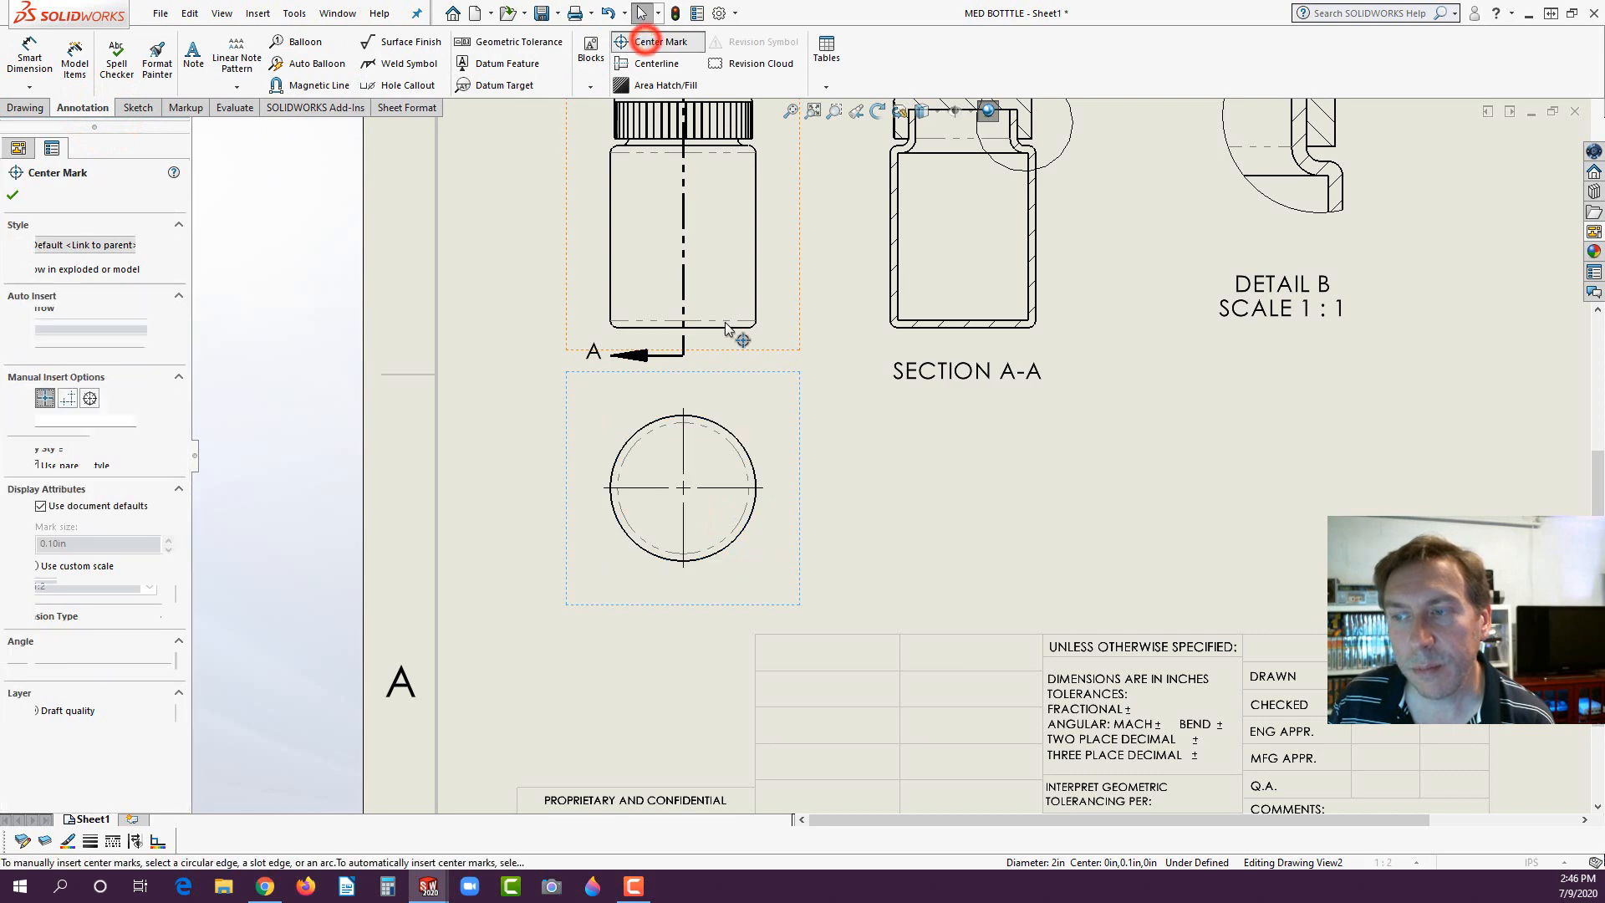
scroll(869, 522, up, 5)
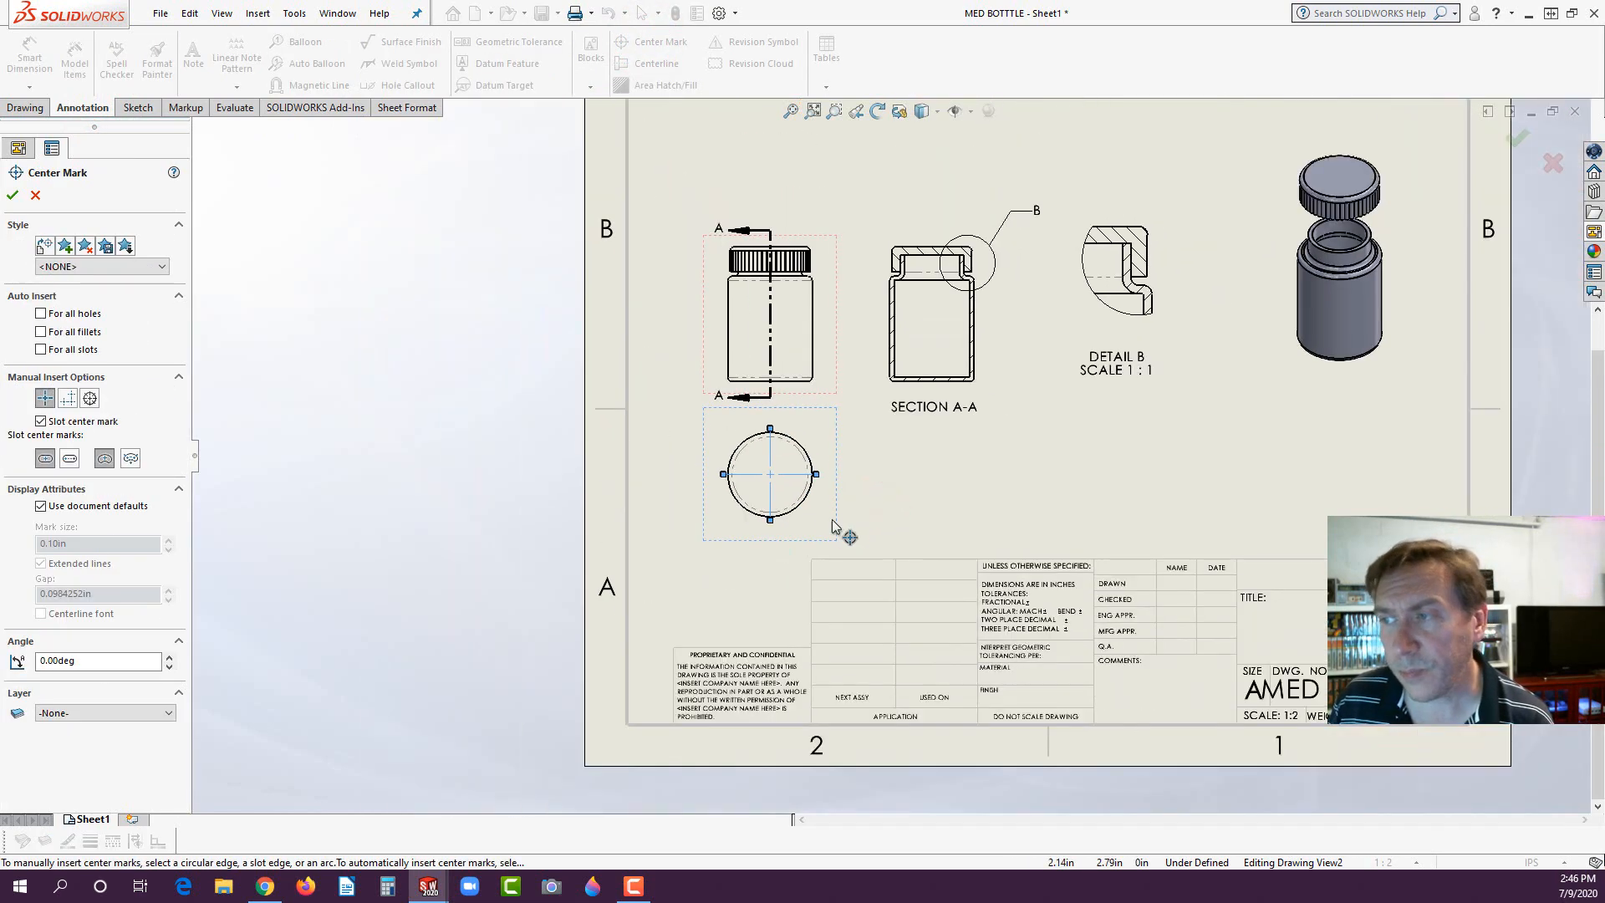
scroll(1253, 435, down, 2)
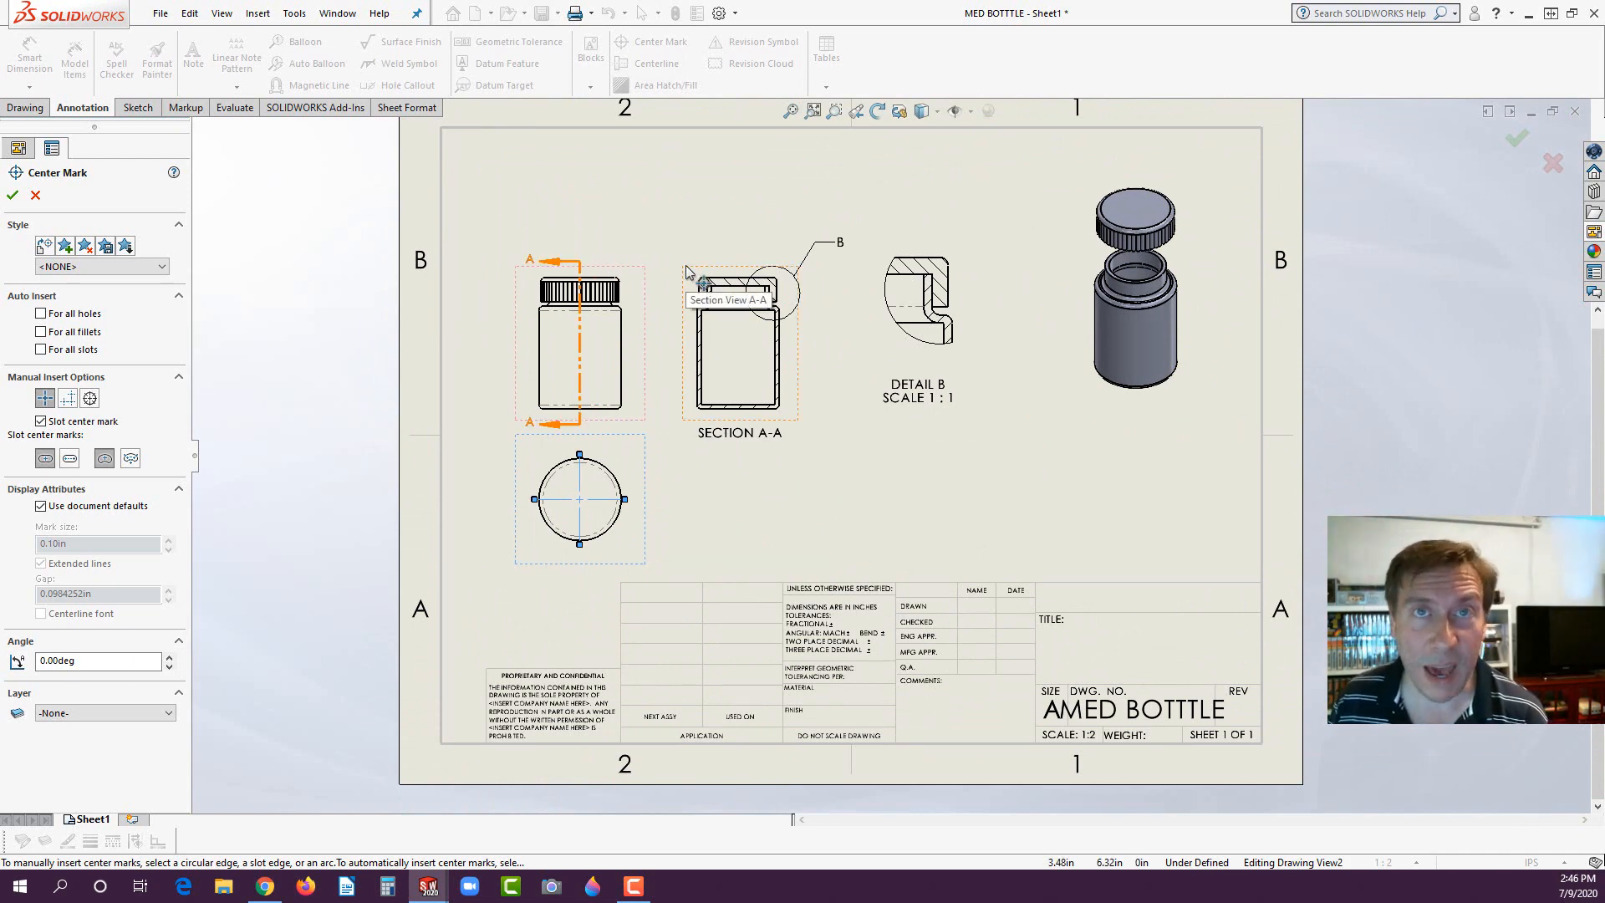
click(1075, 396)
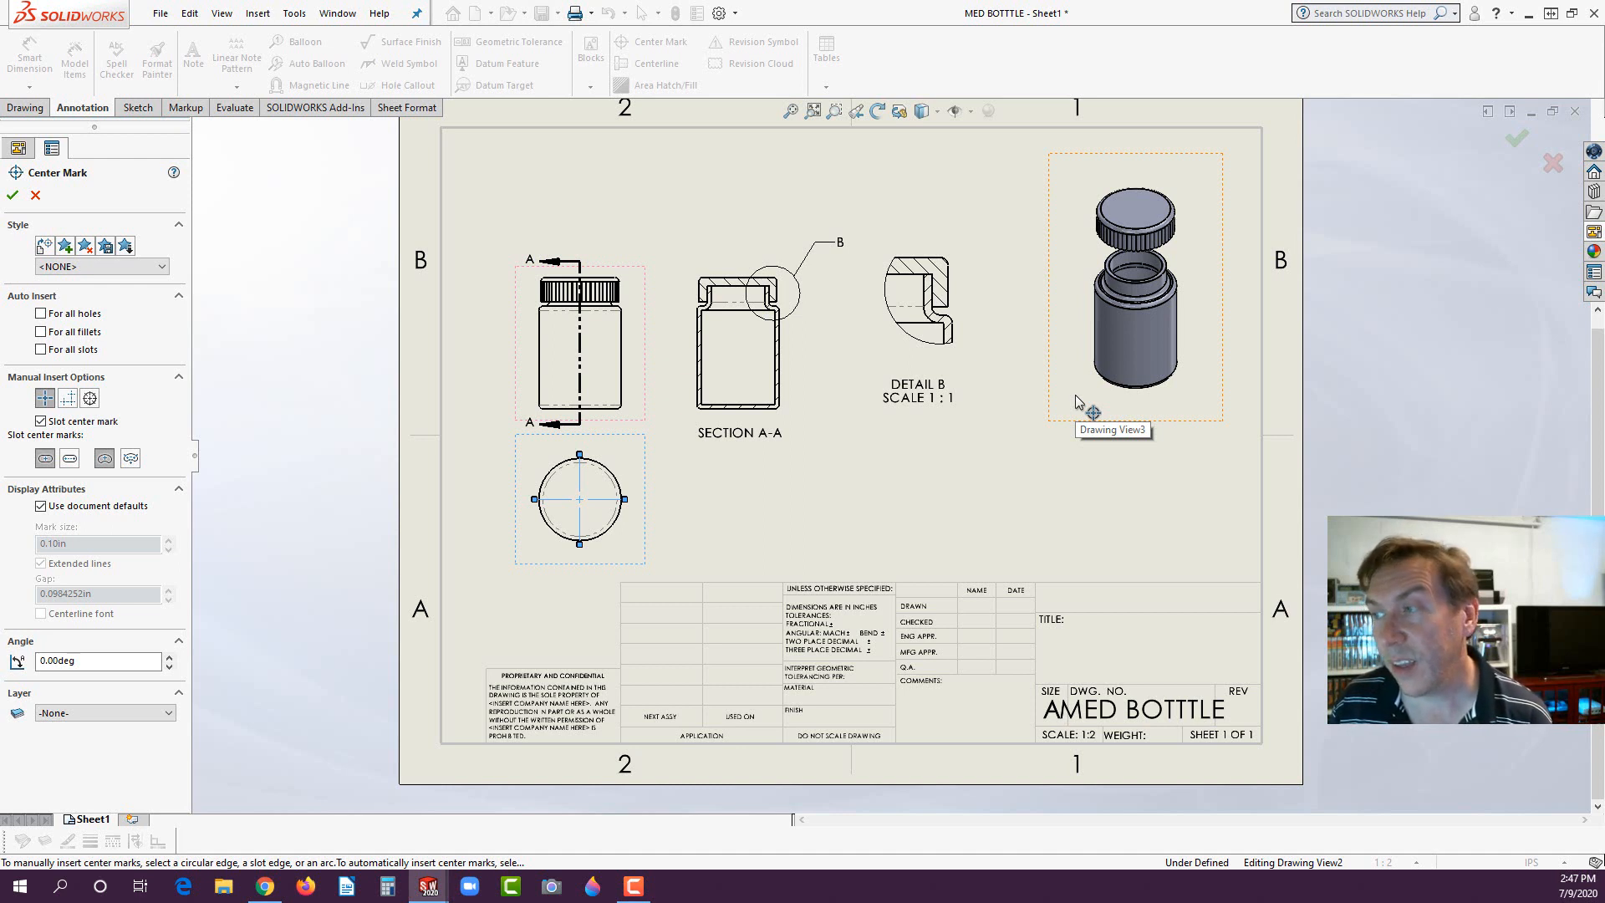
click(1075, 381)
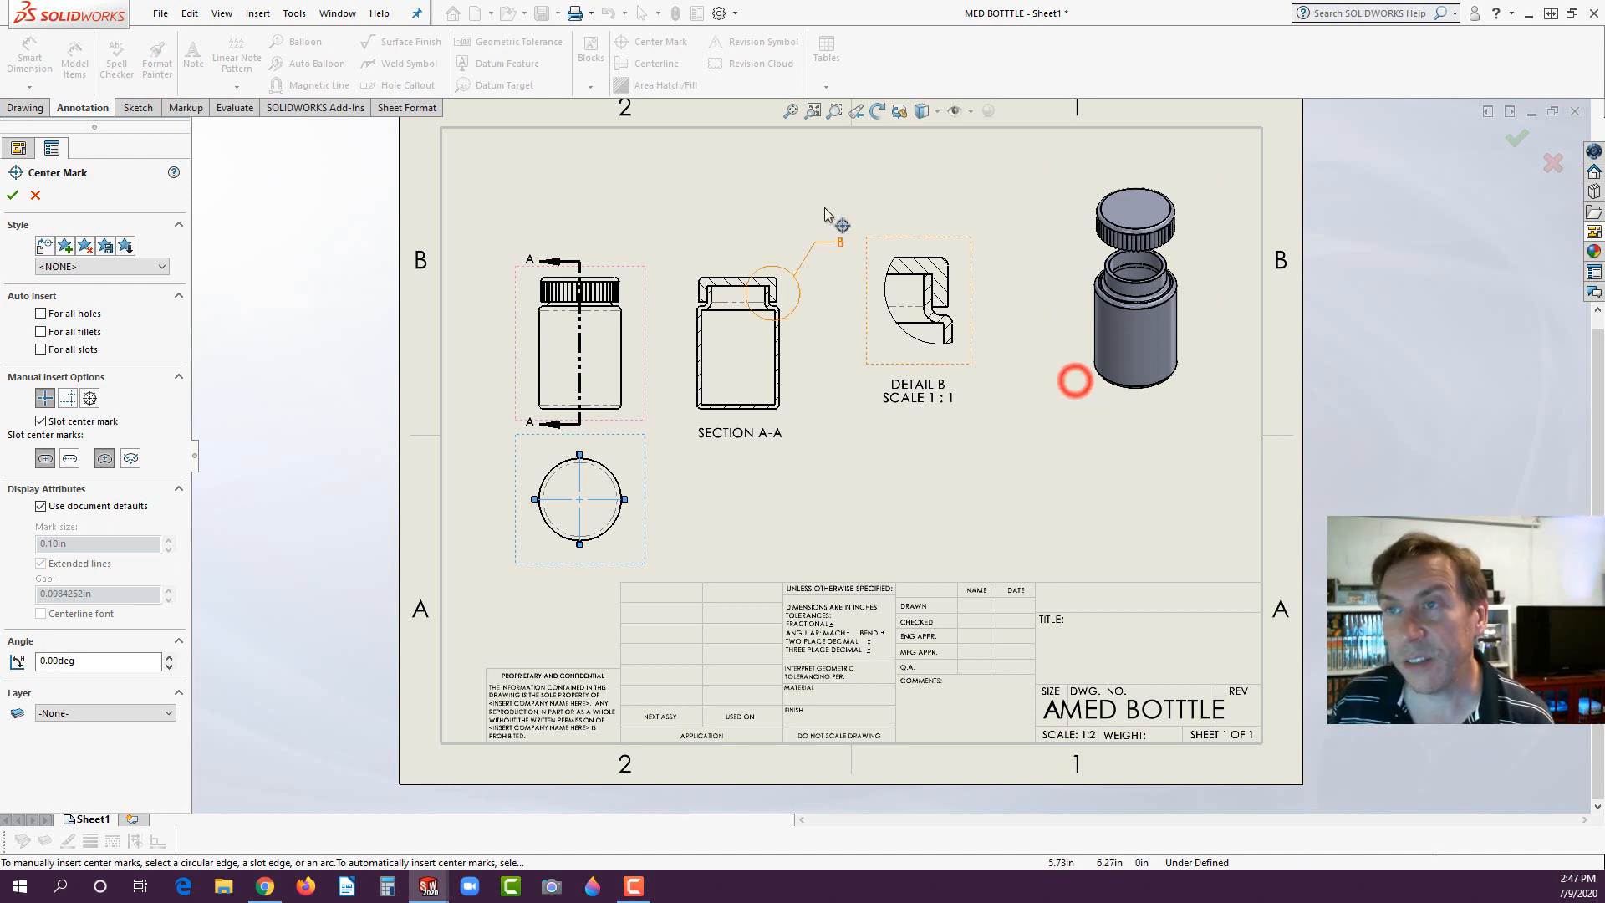
click(81, 109)
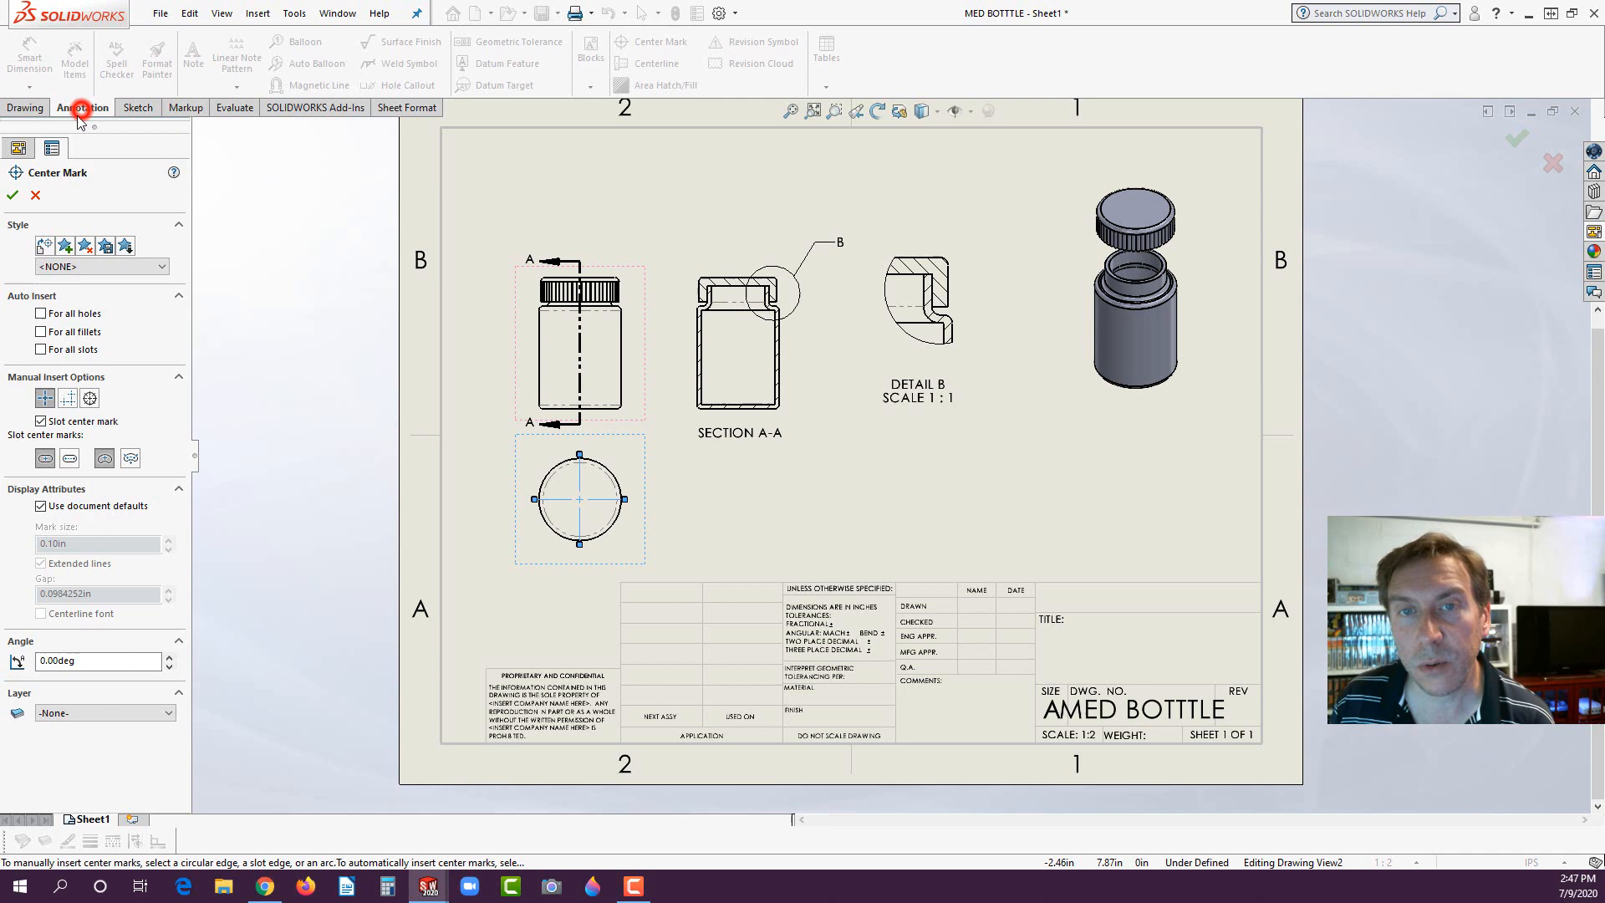
click(13, 196)
- Insert a top-level bill of materials from the exploded isometric view using bom-standard, placing it at the sheet border's upper-left corner
click(1086, 331)
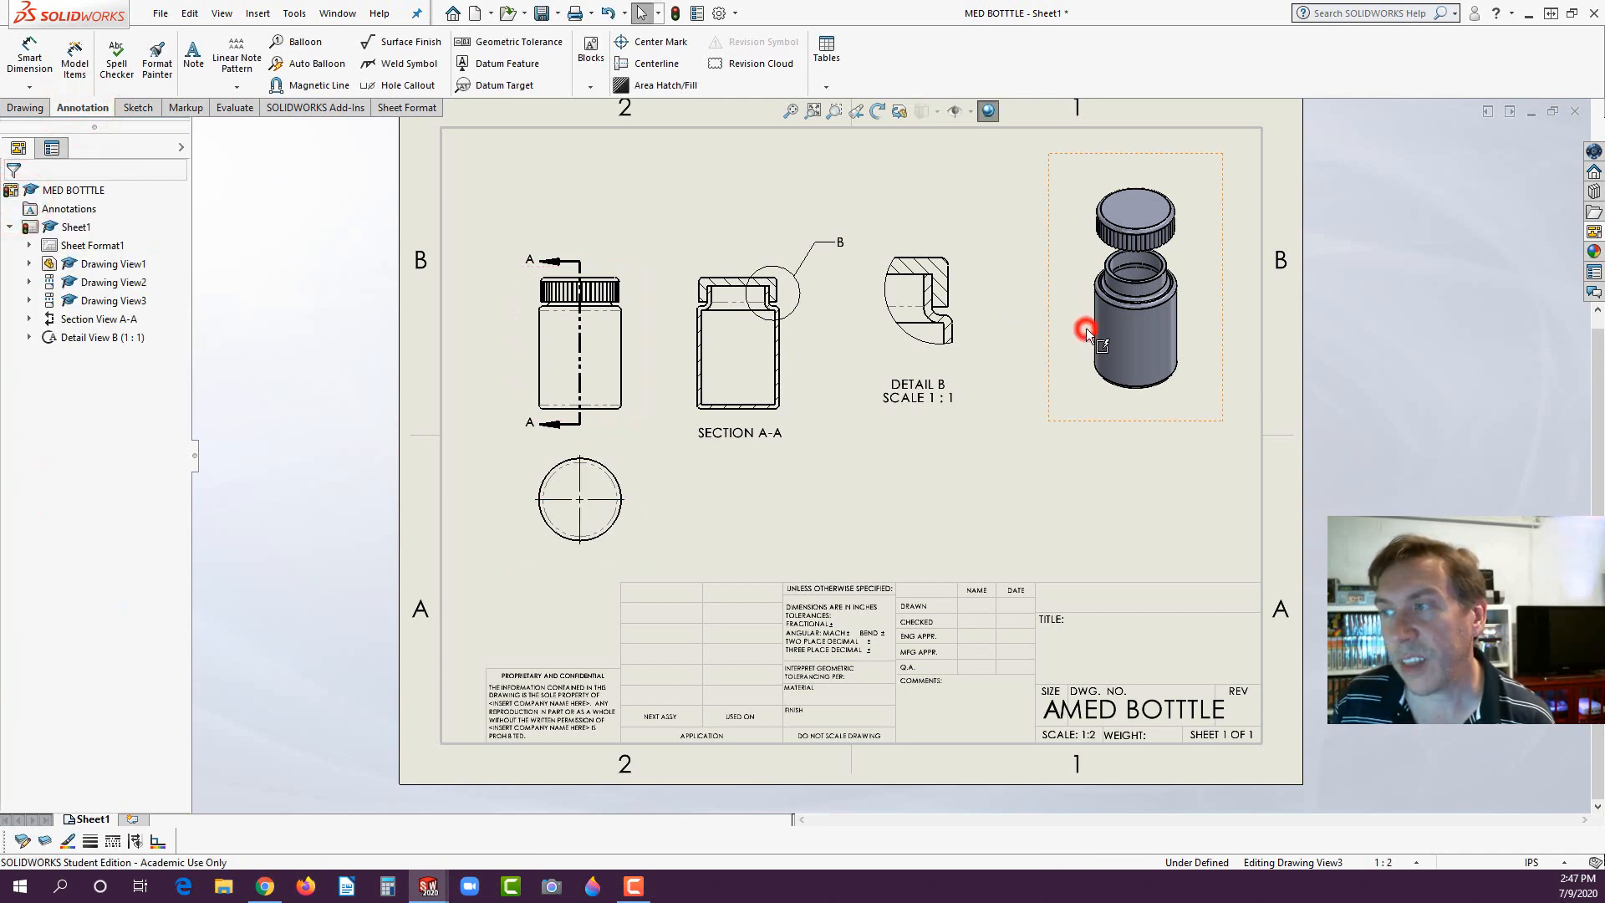
click(826, 87)
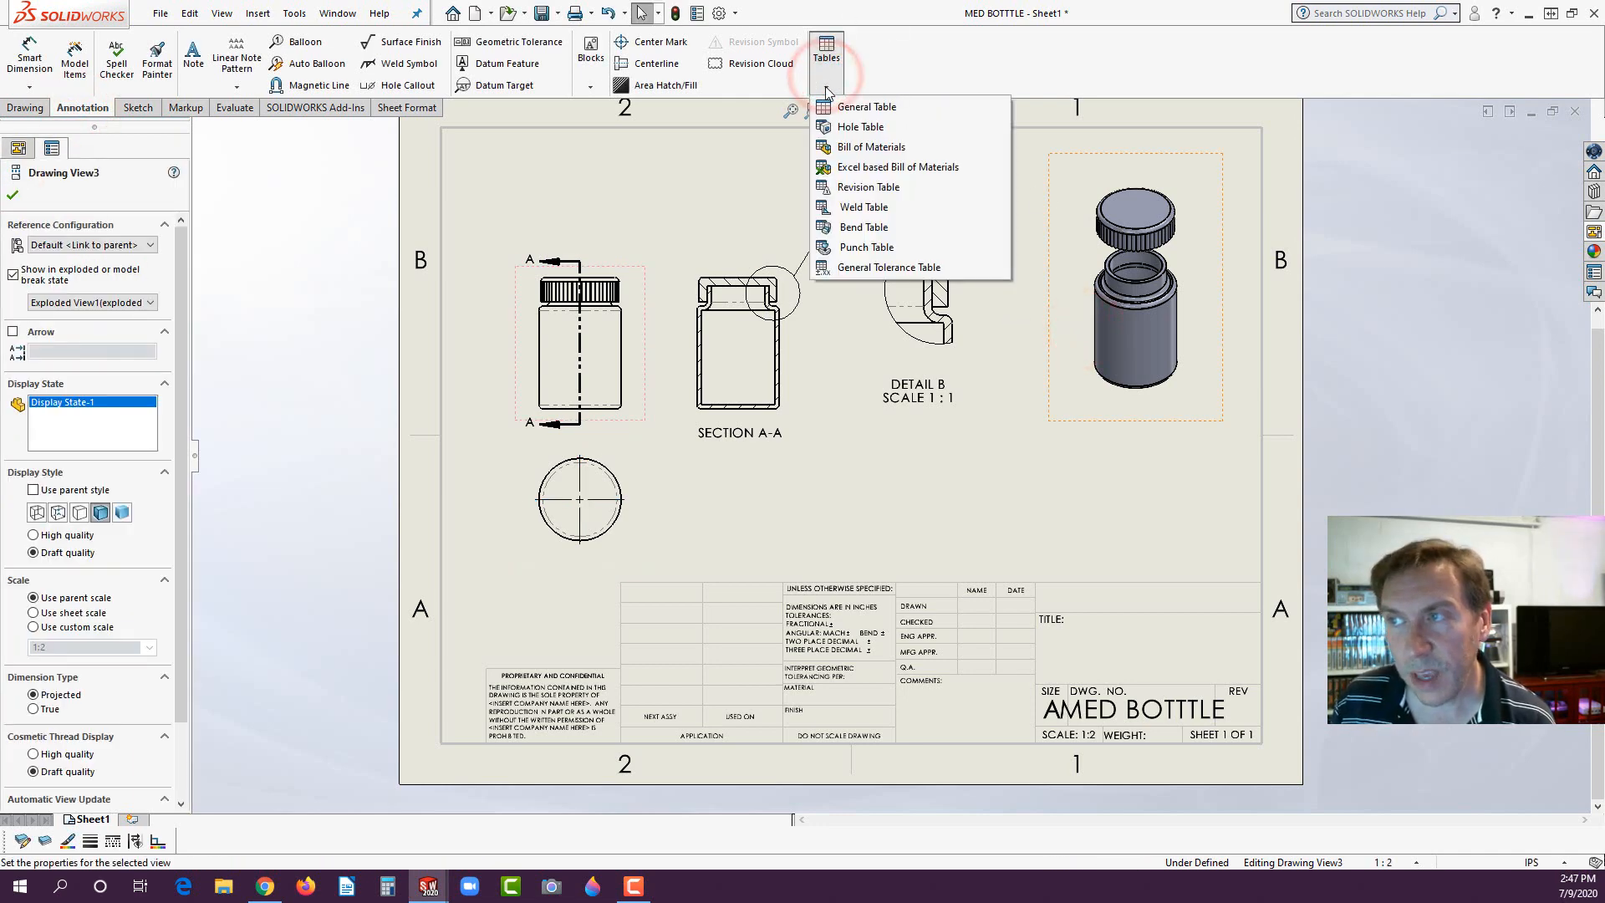
click(849, 148)
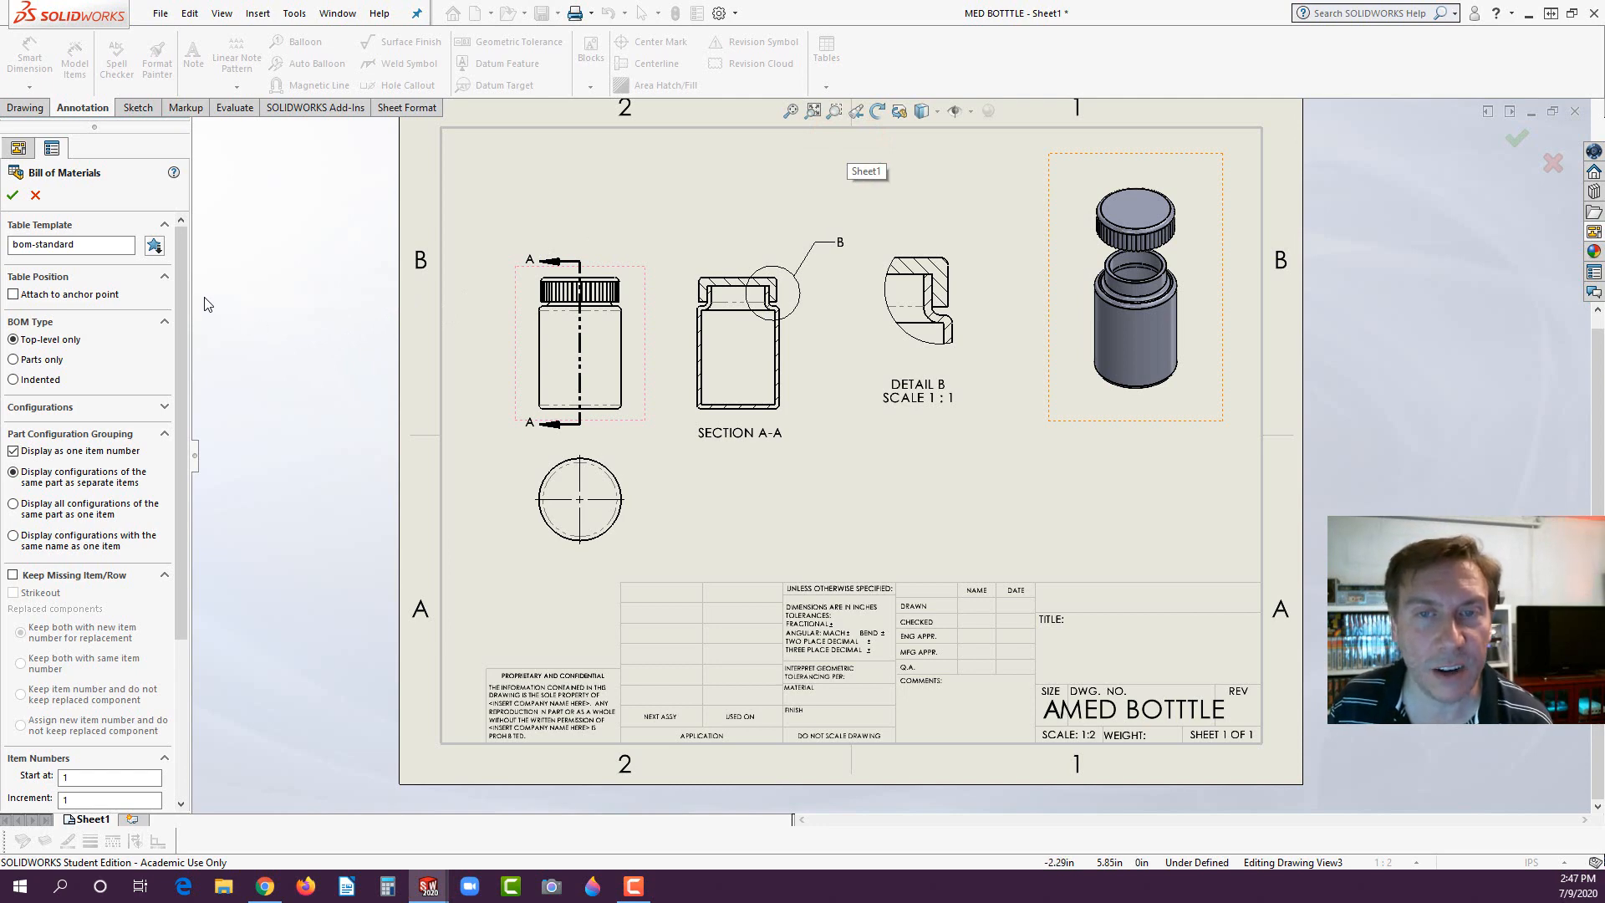
click(13, 194)
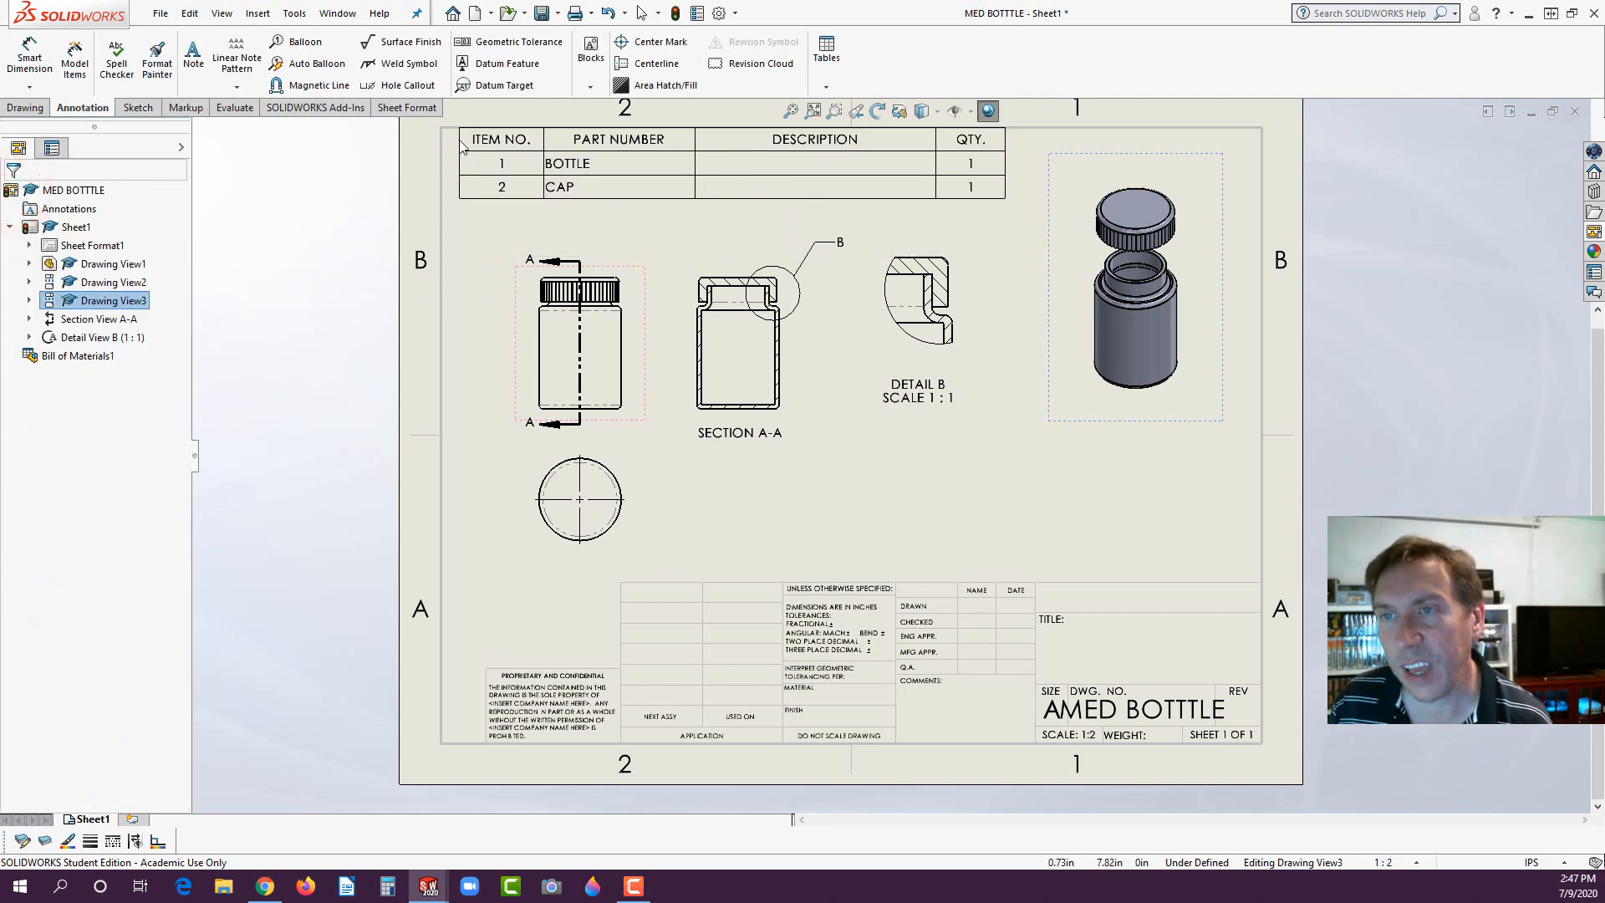
click(449, 133)
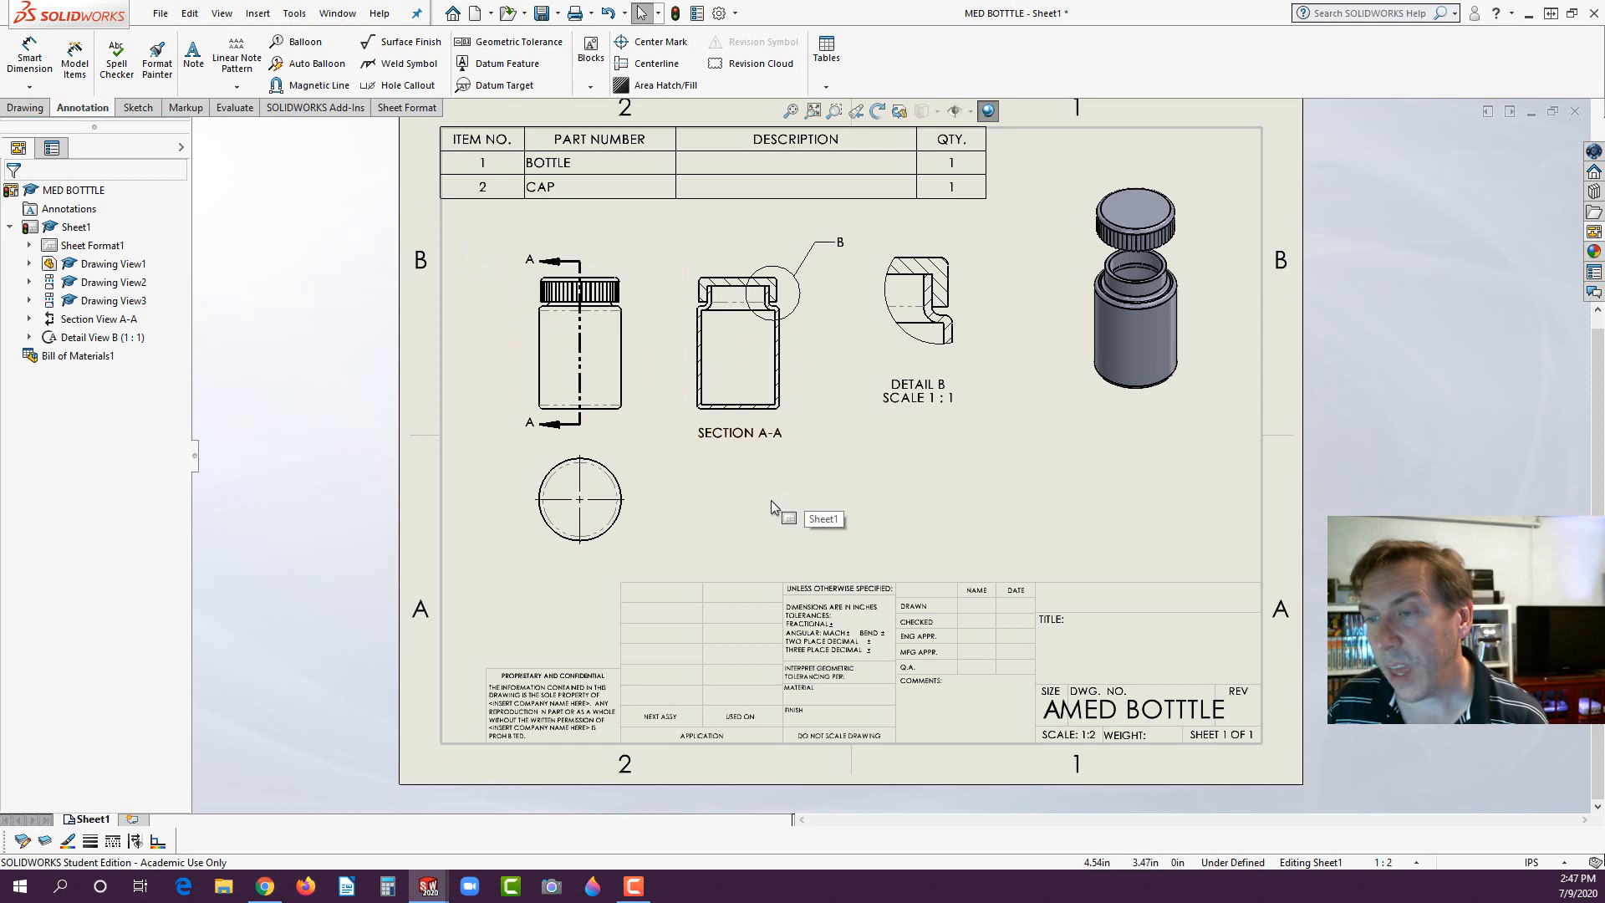
- Add the note NAME in the blank title block cell above TITLE
scroll(1241, 681, down, 2)
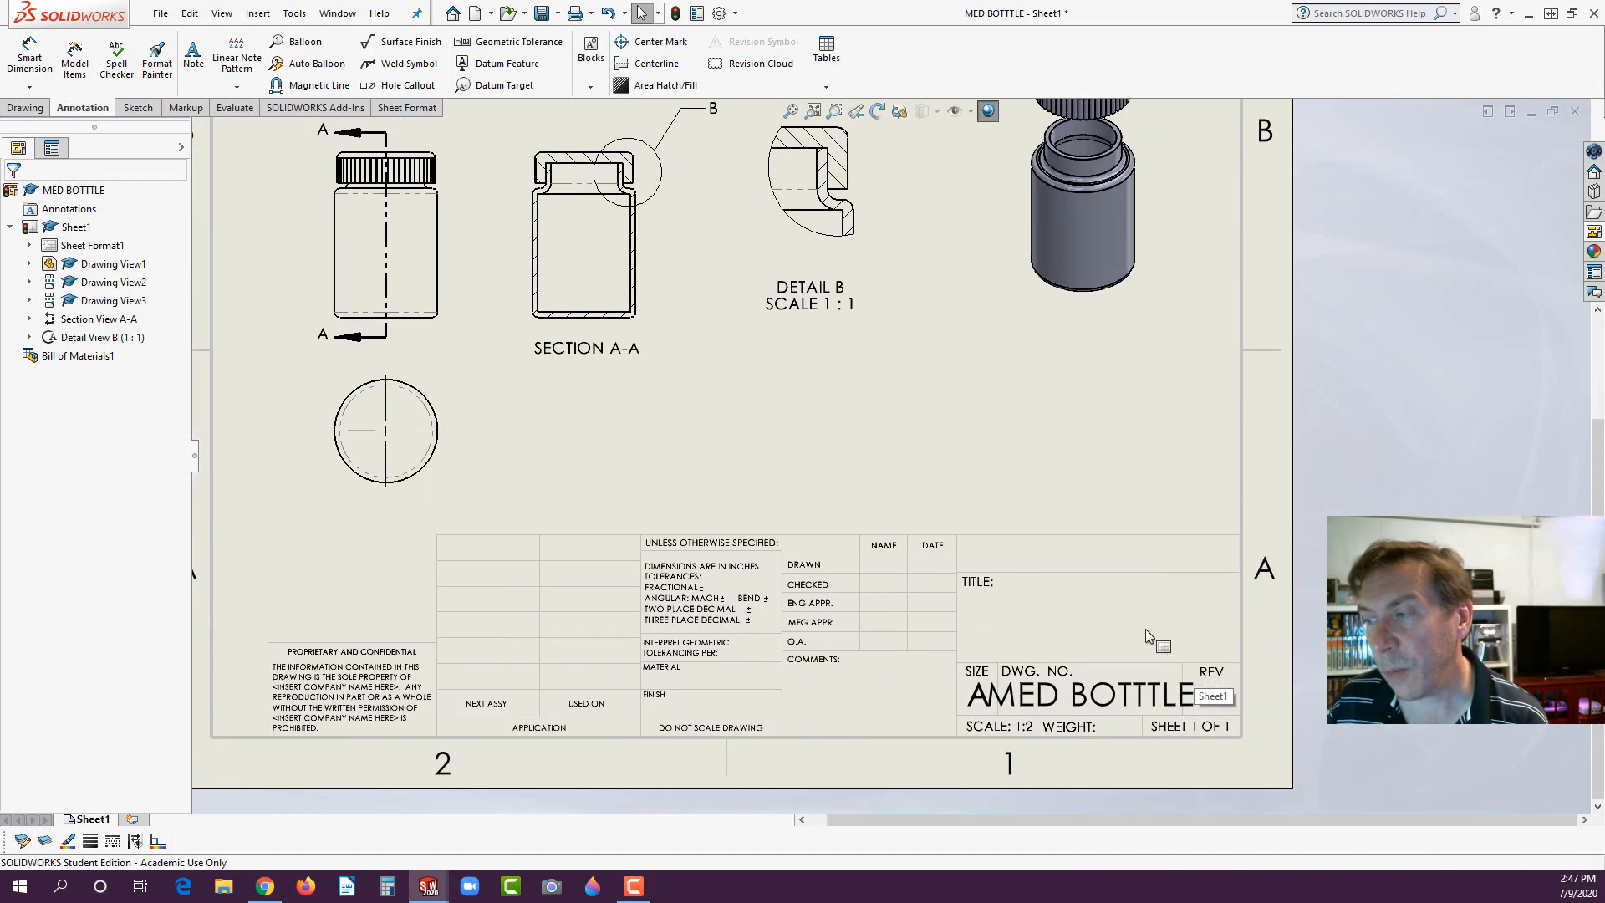
click(193, 55)
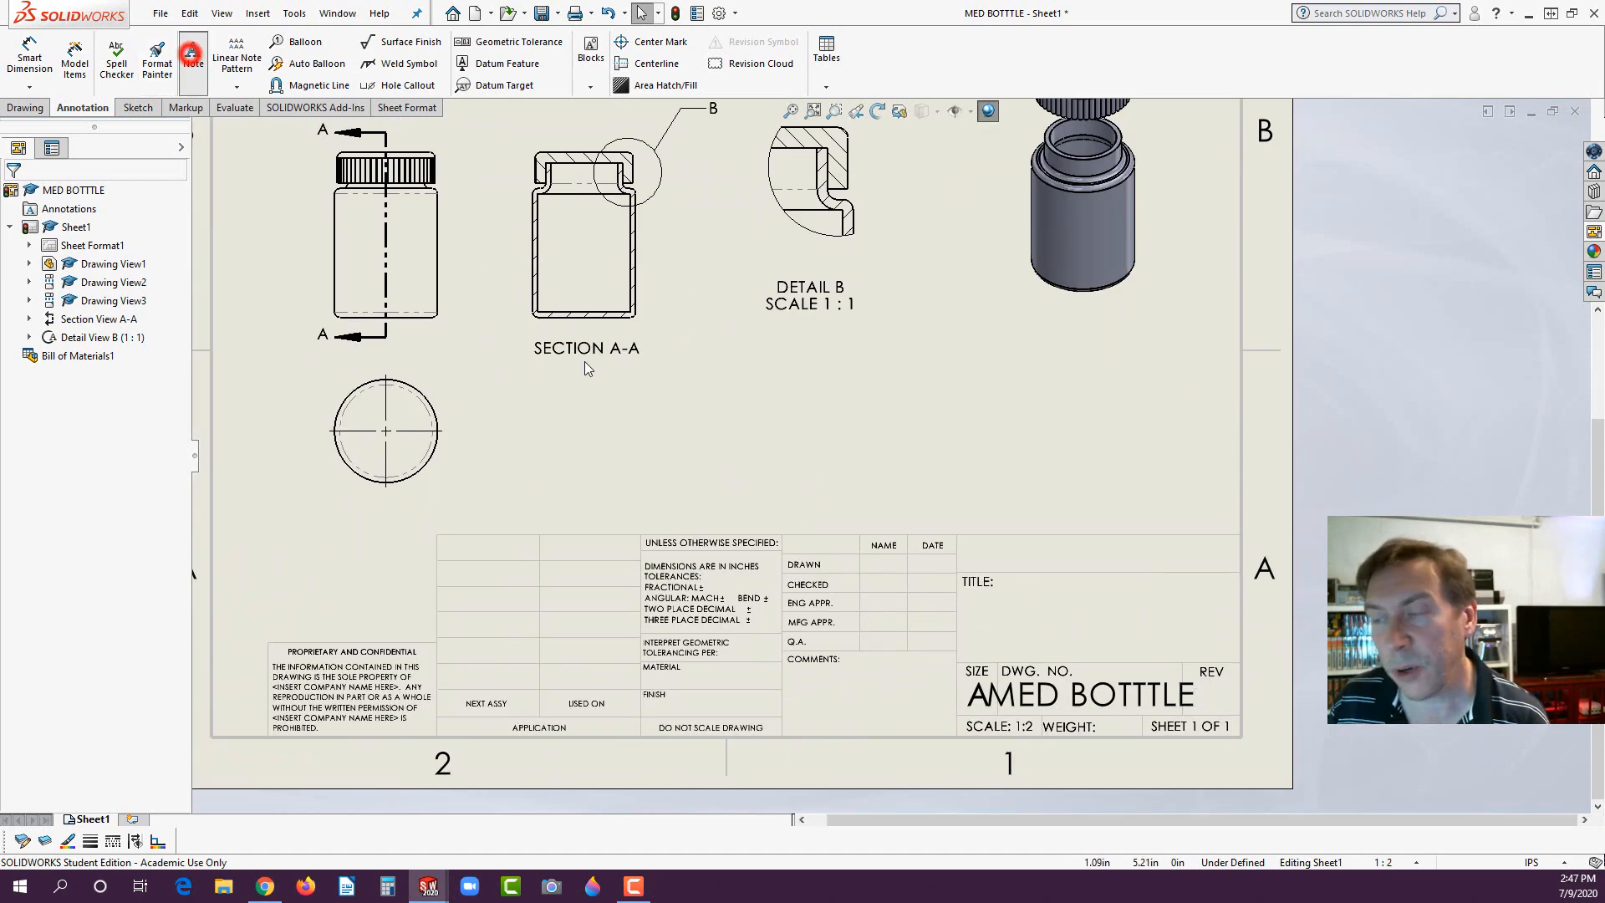
click(1031, 550)
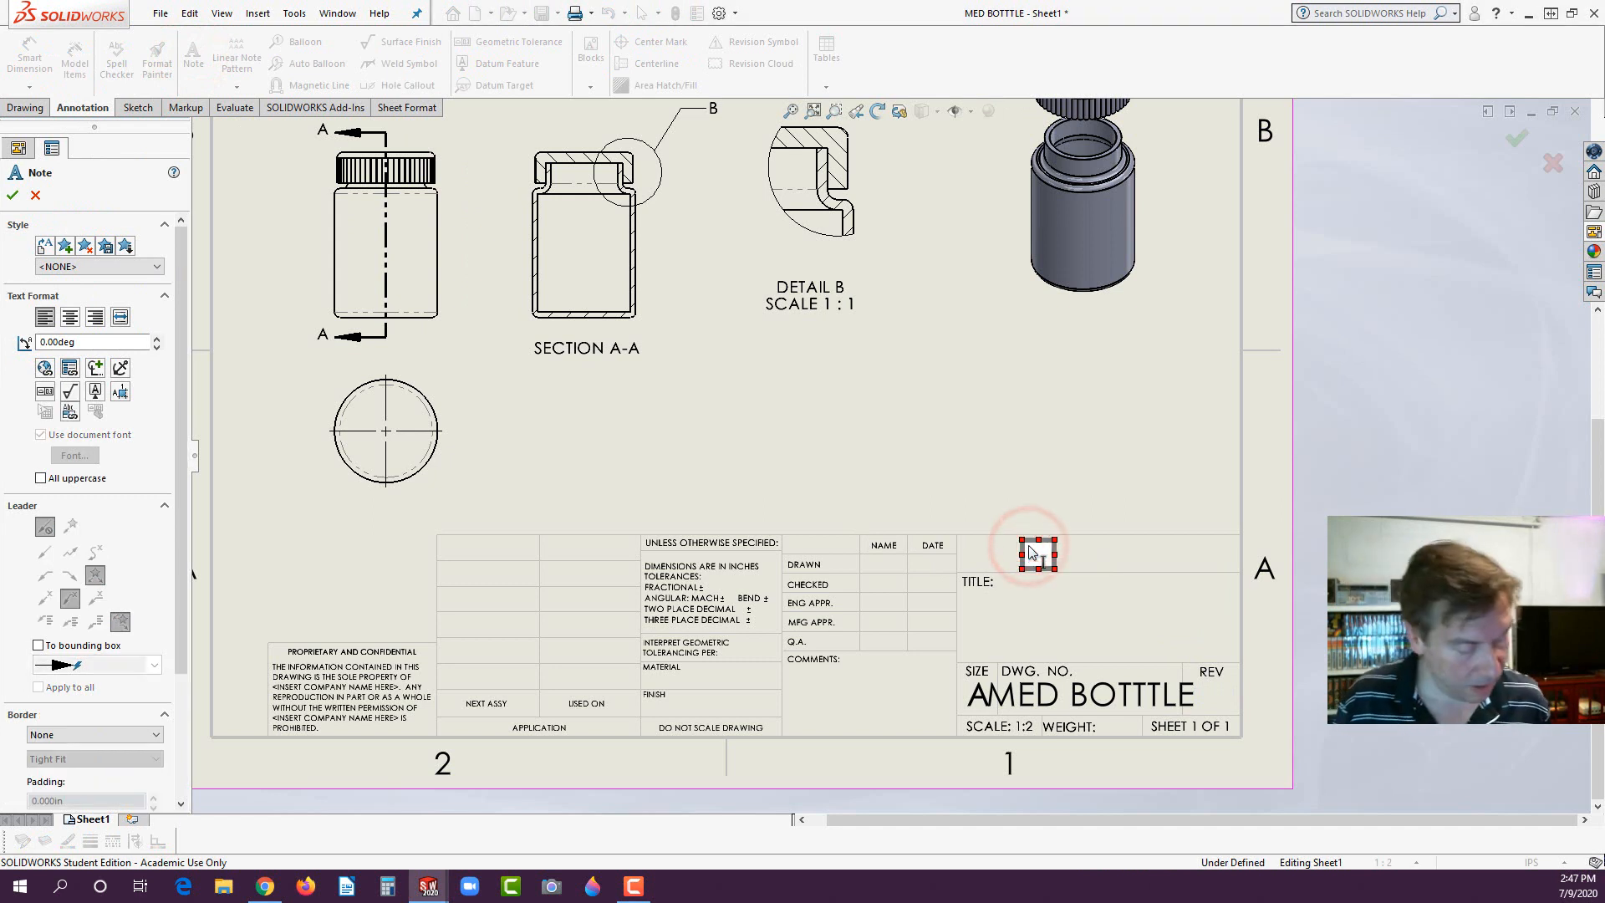
text(NAME)
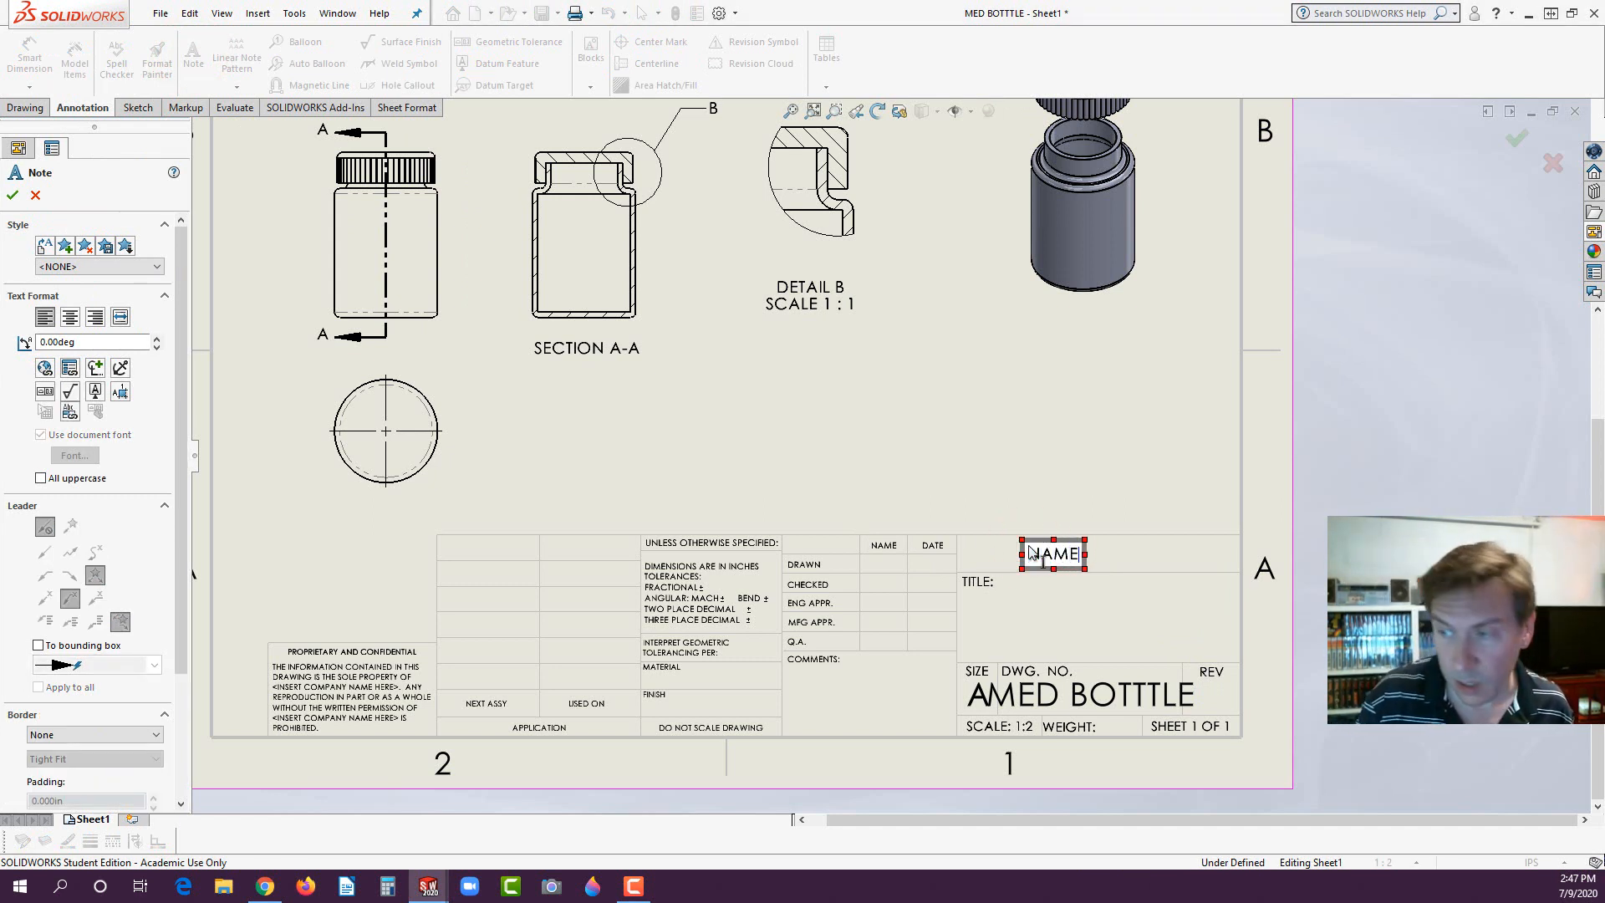
click(975, 493)
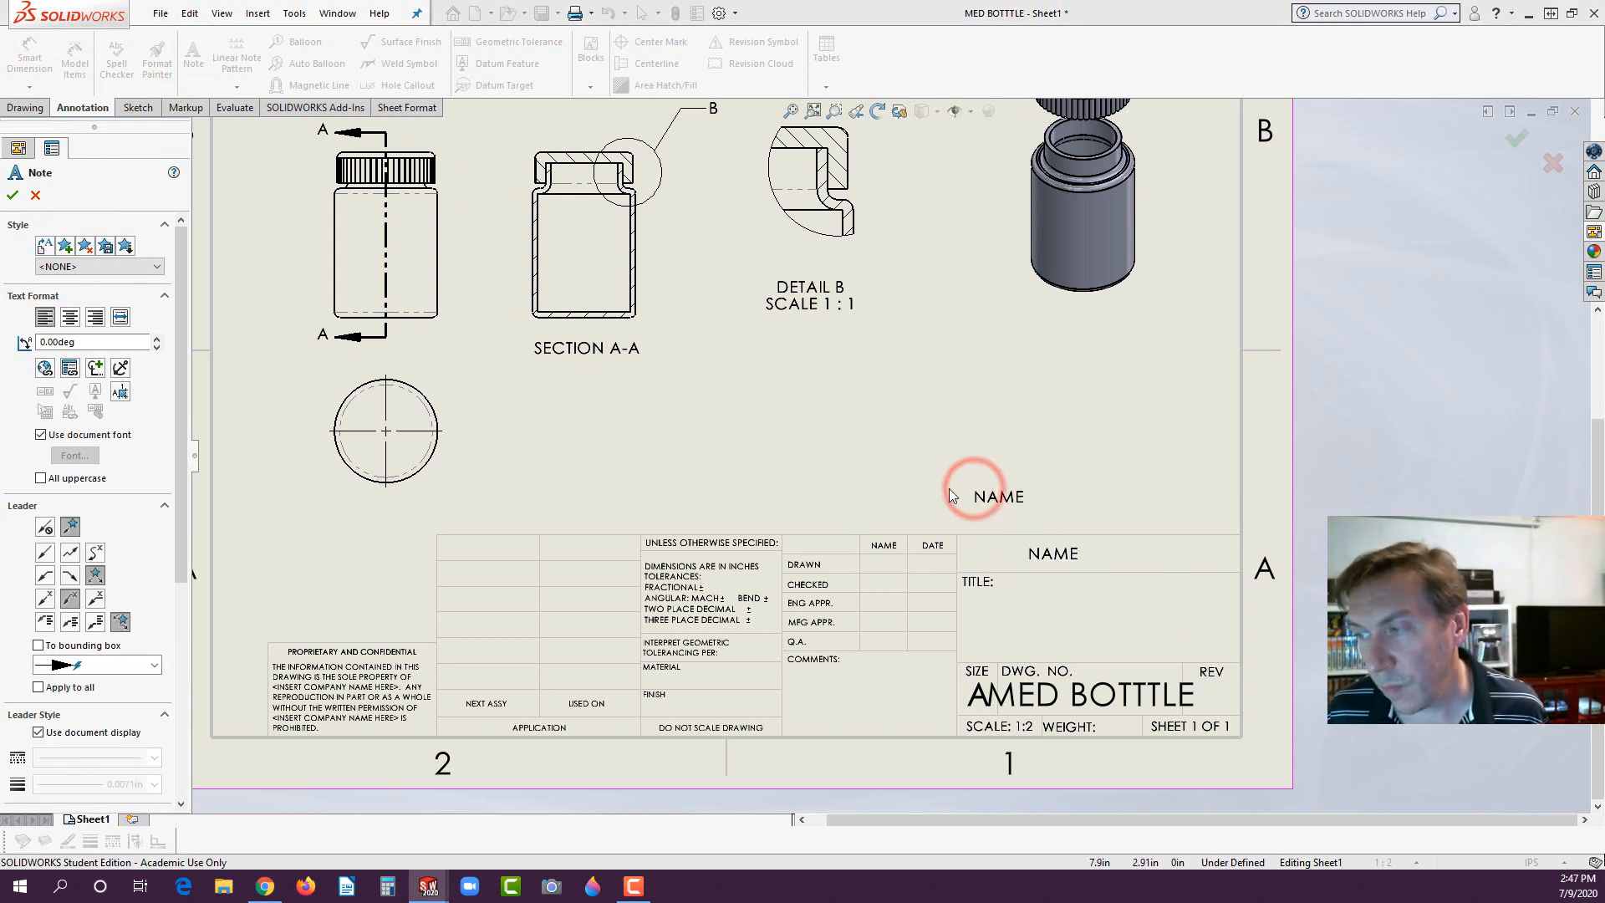
key(Escape)
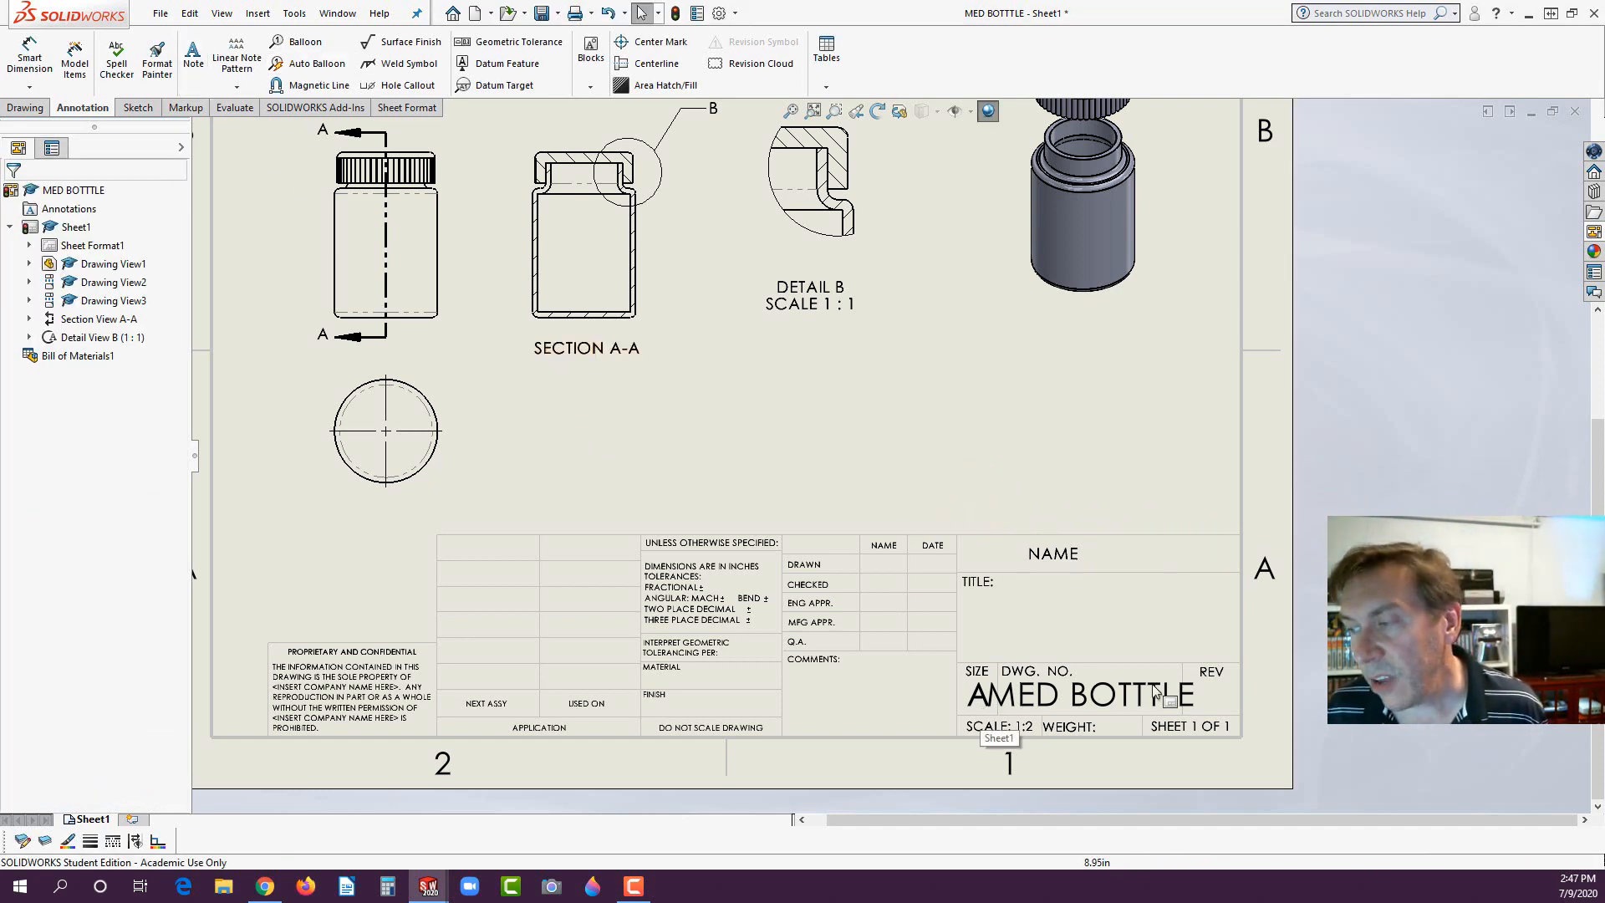
- Edit the sheet format to clear the oversized text from the title block's DWG. NO. cell, and return to the sheet
scroll(1078, 677, down, 2)
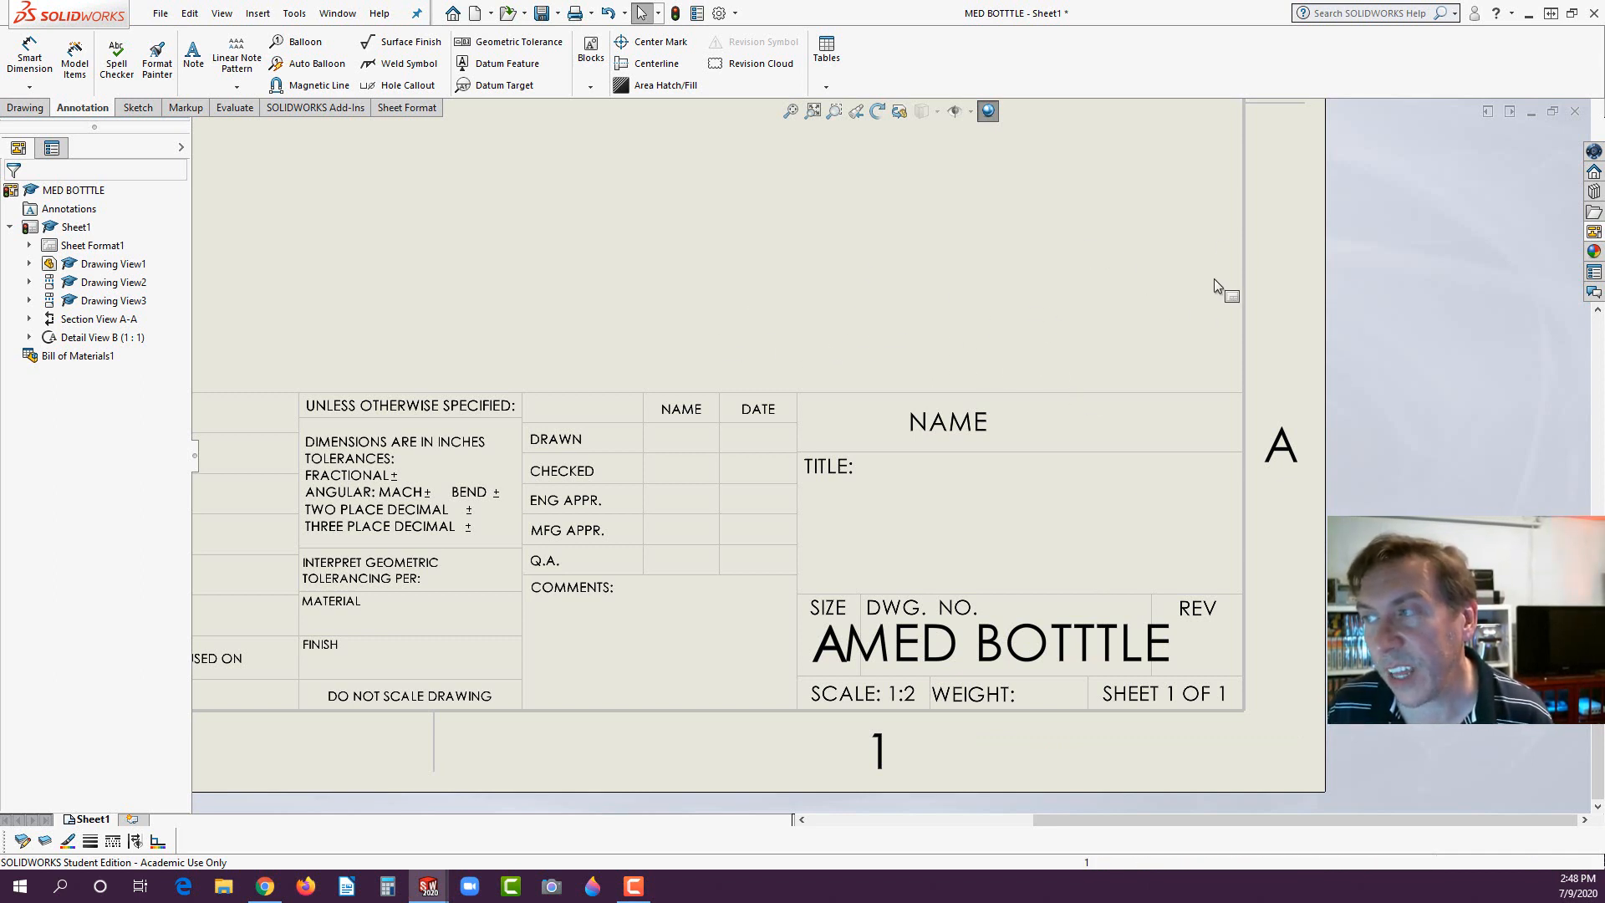
right_click(1139, 253)
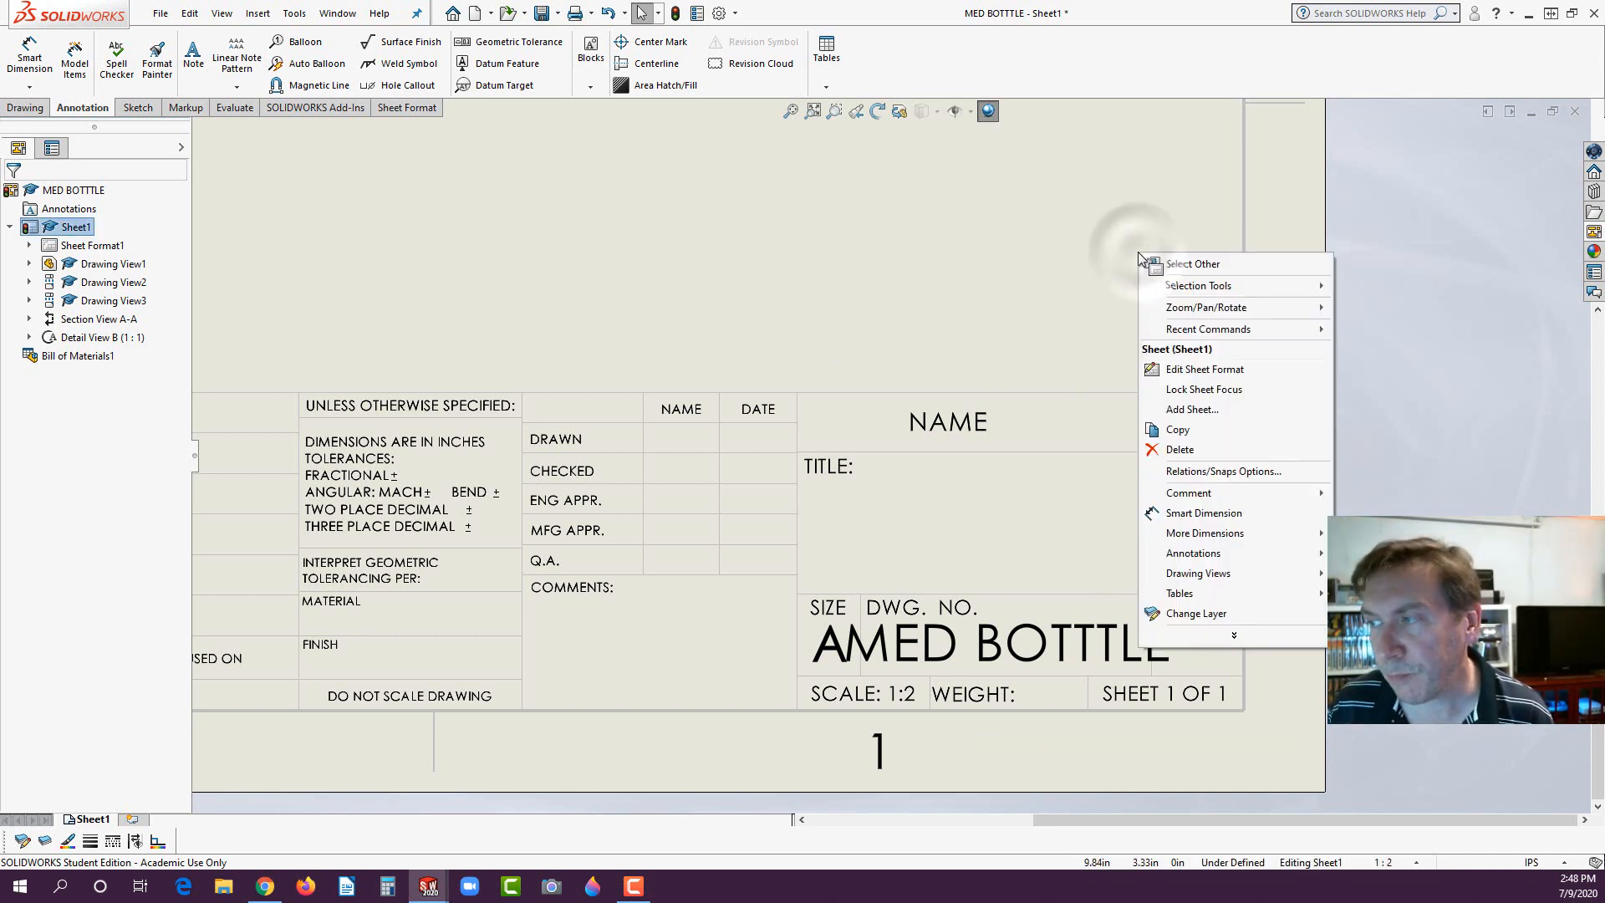
click(1178, 368)
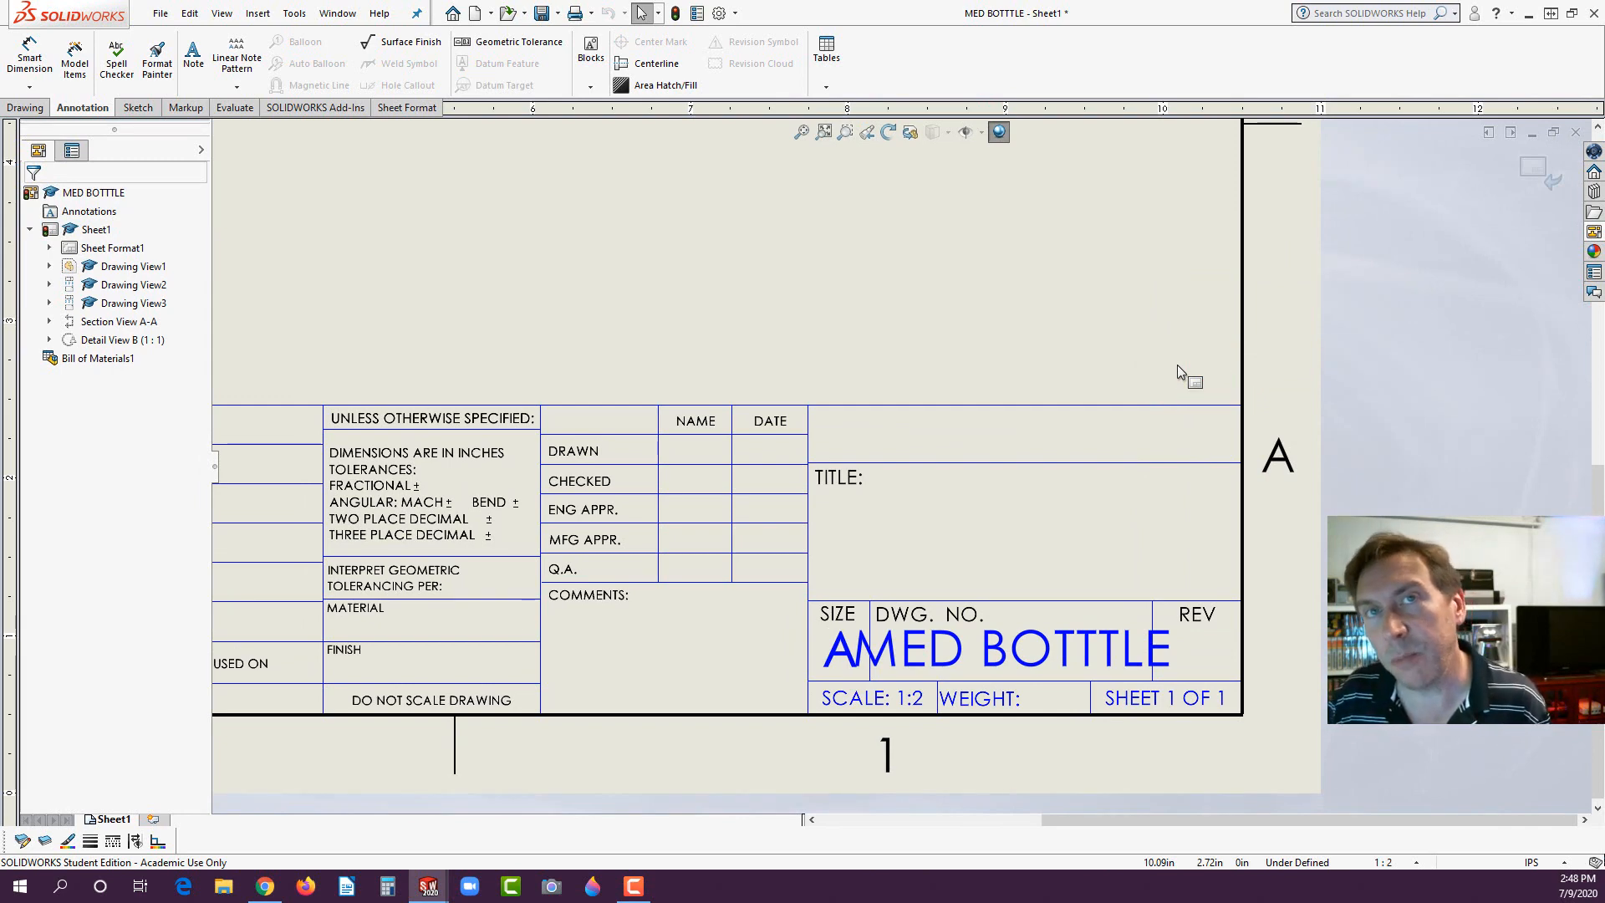
double_click(1080, 657)
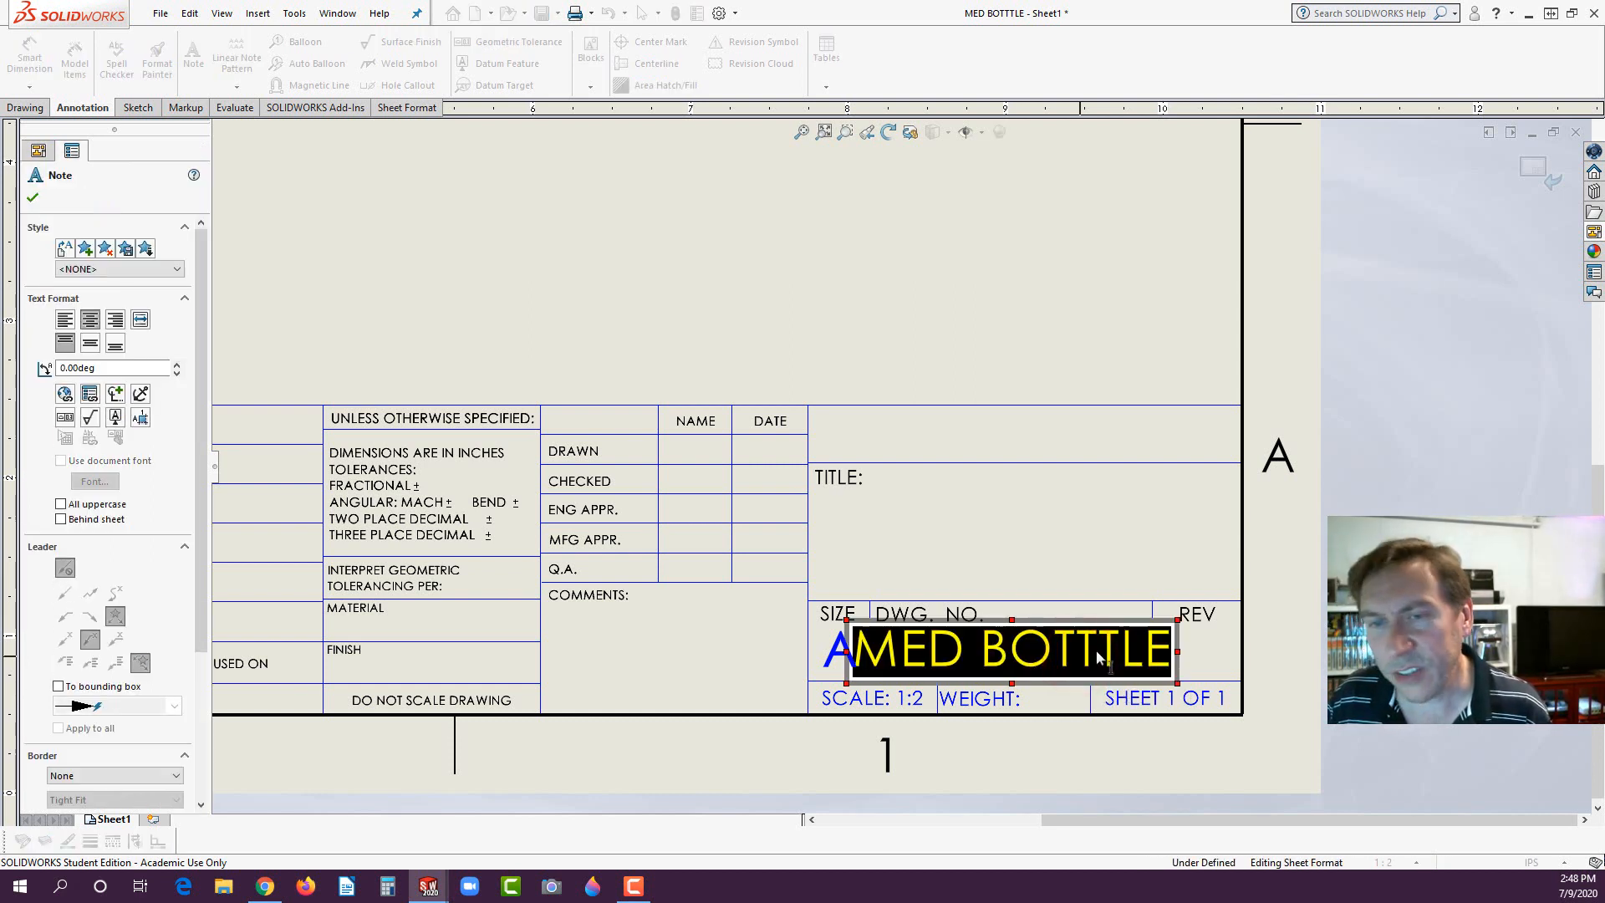
click(1100, 652)
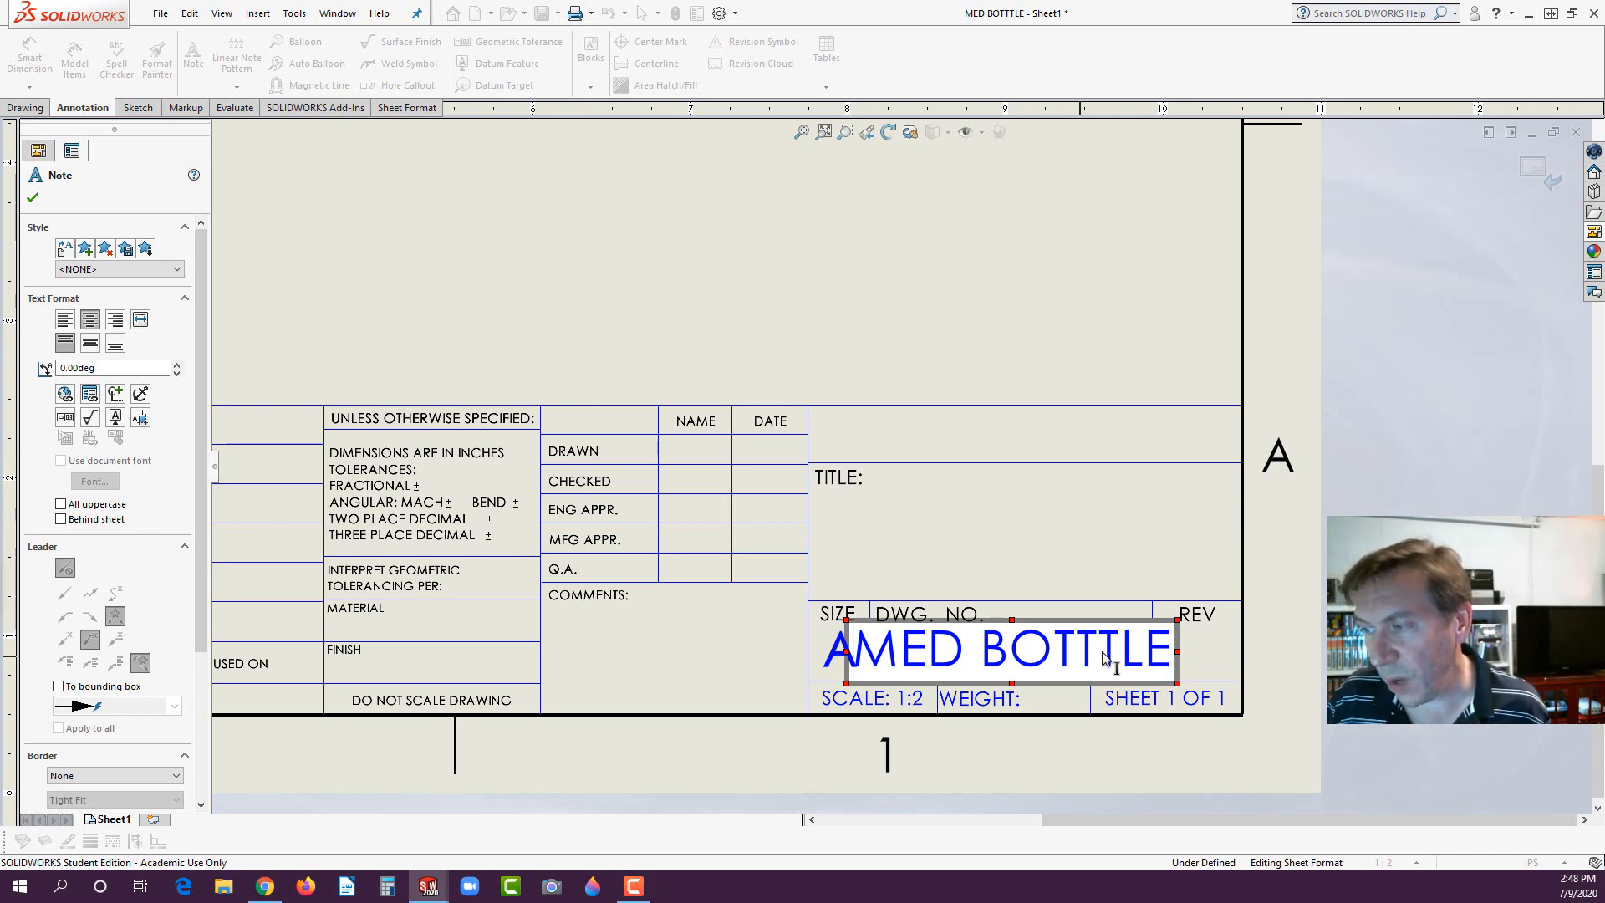
click(1102, 655)
key(BackSpace)
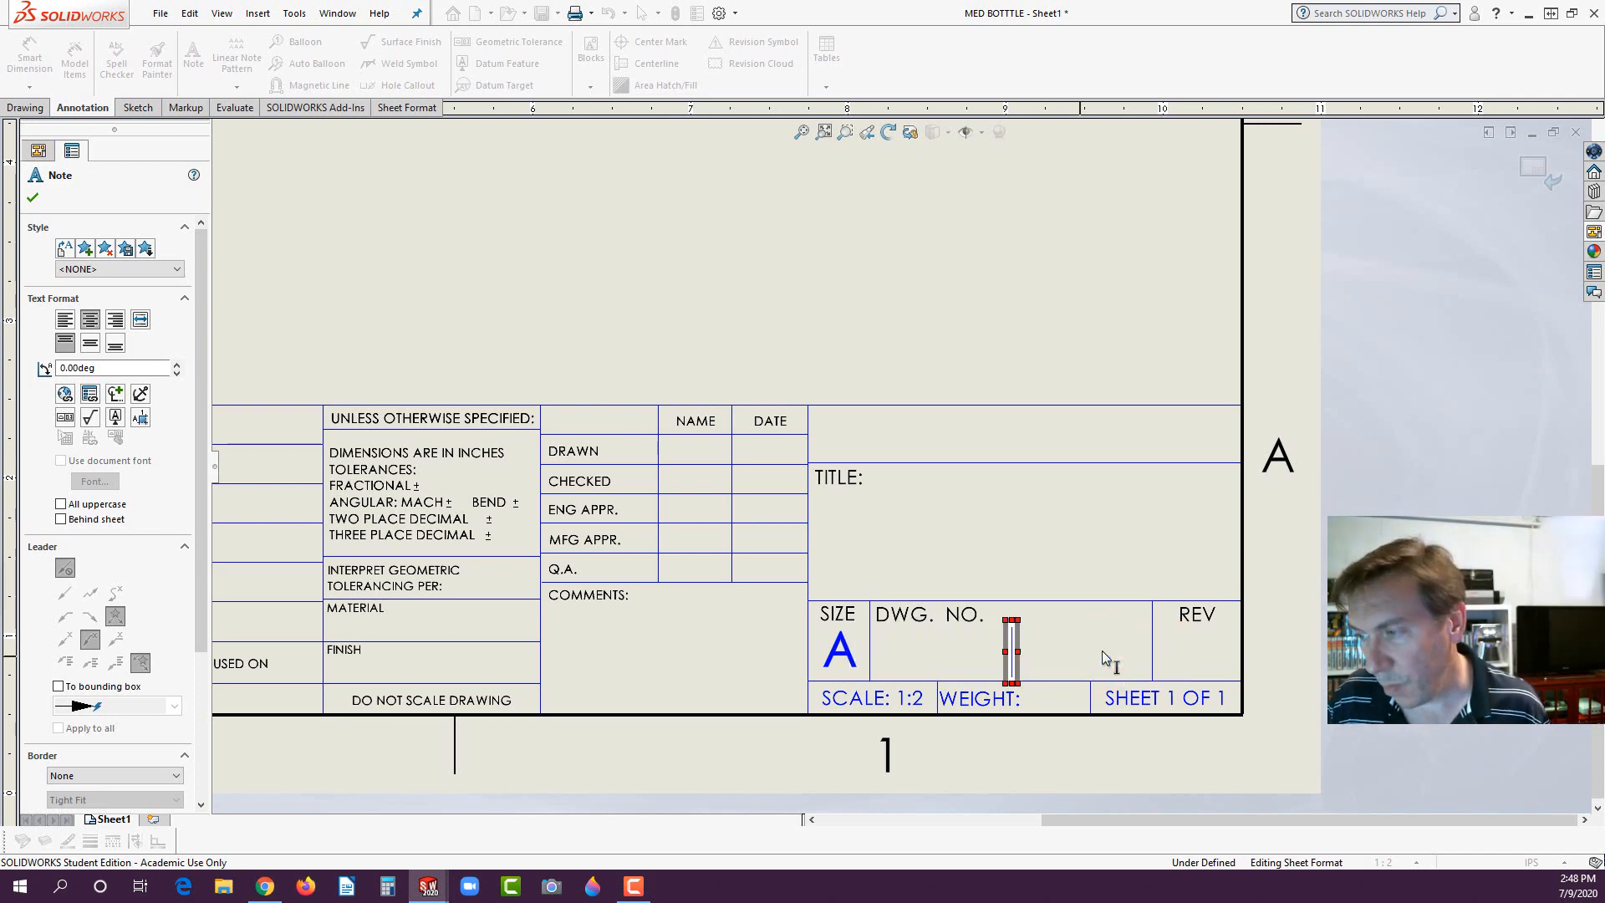
click(1061, 553)
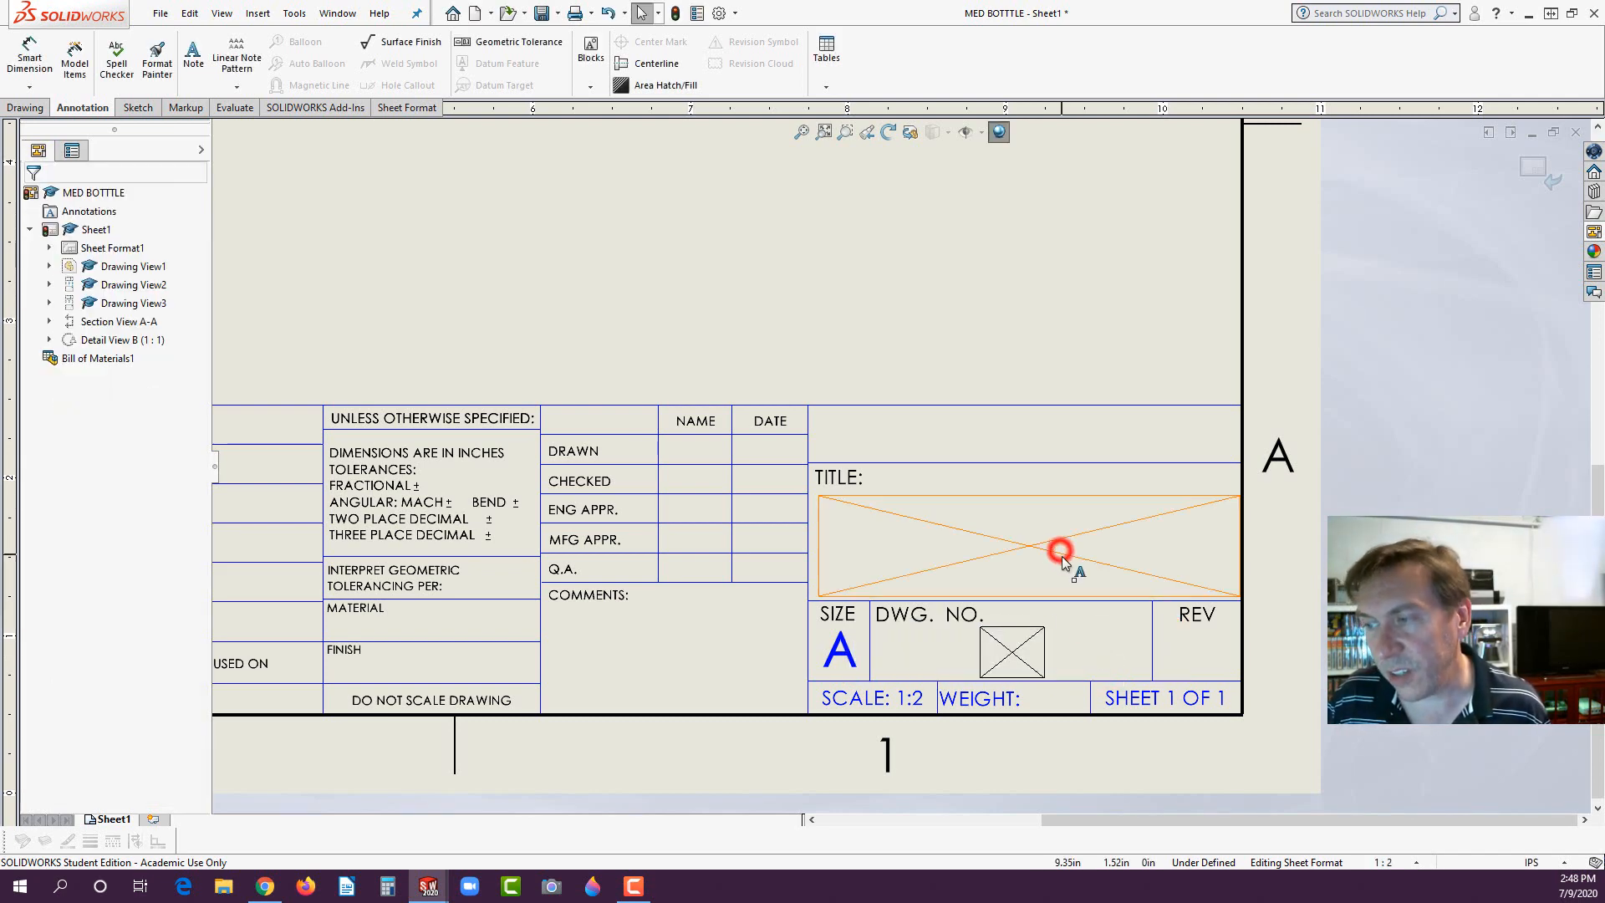
right_click(982, 354)
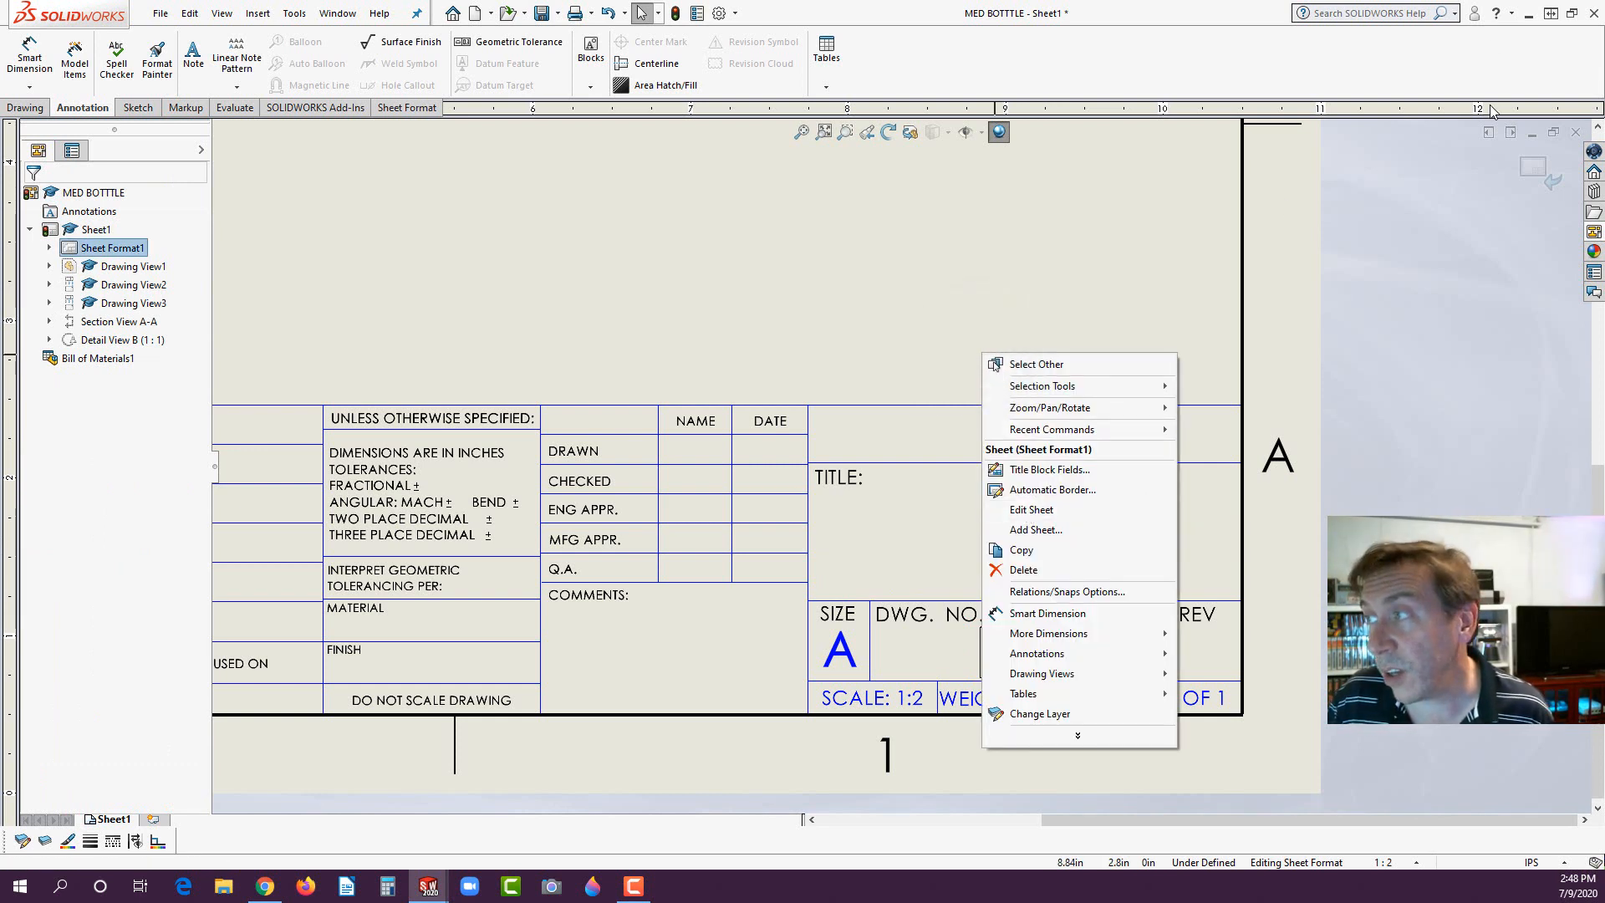
click(1530, 169)
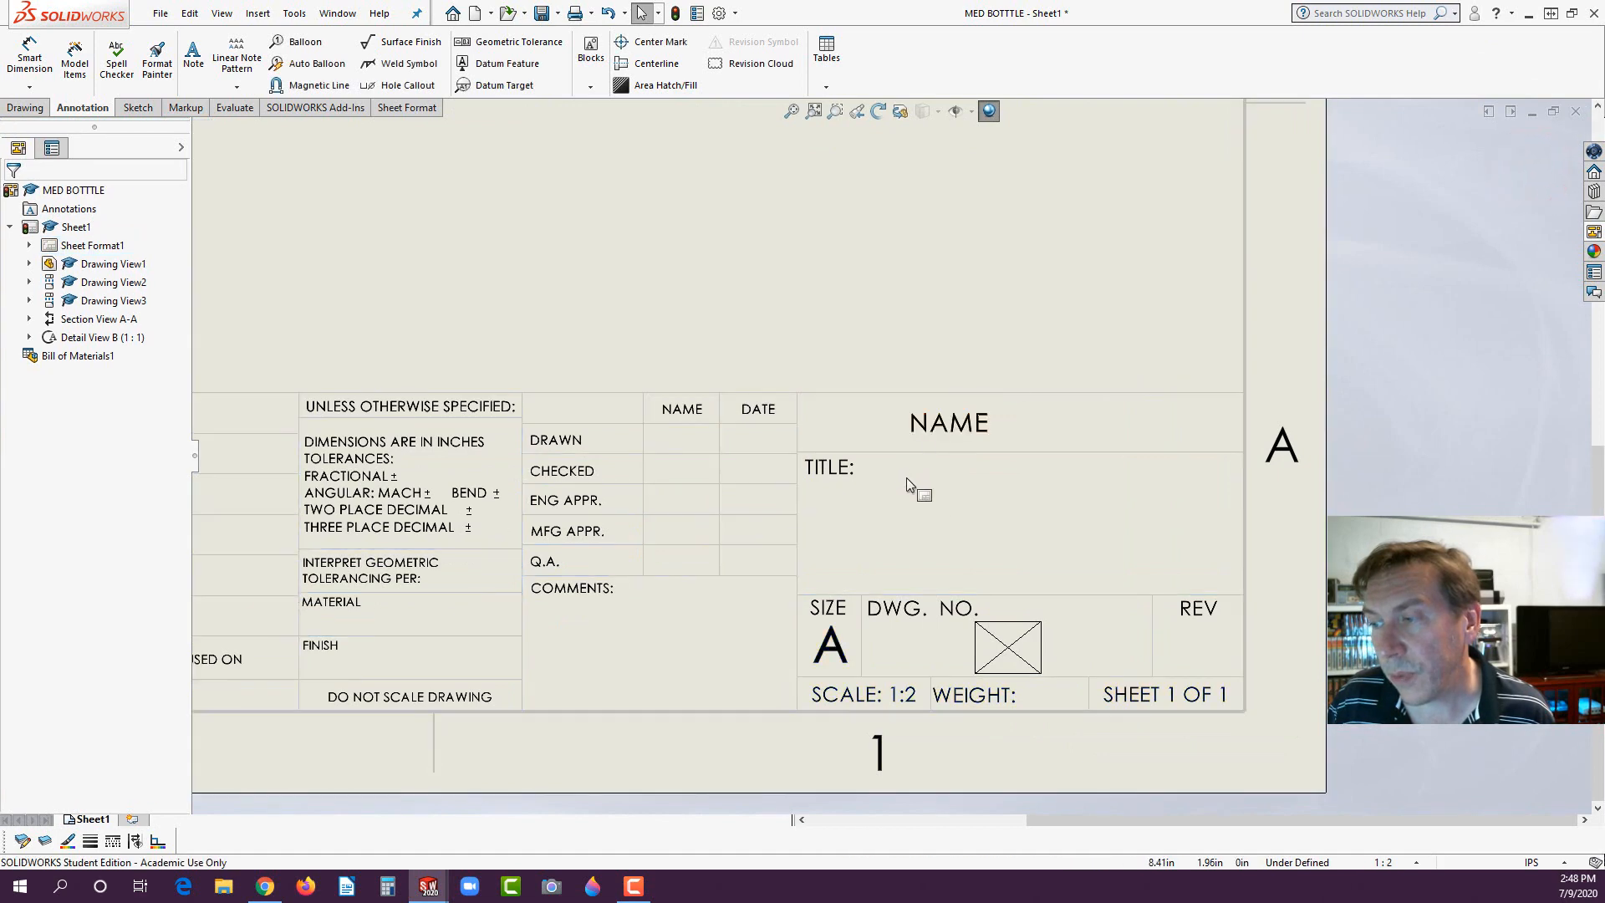
scroll(931, 500, up, 2)
scroll(930, 500, up, 3)
scroll(746, 348, down, 2)
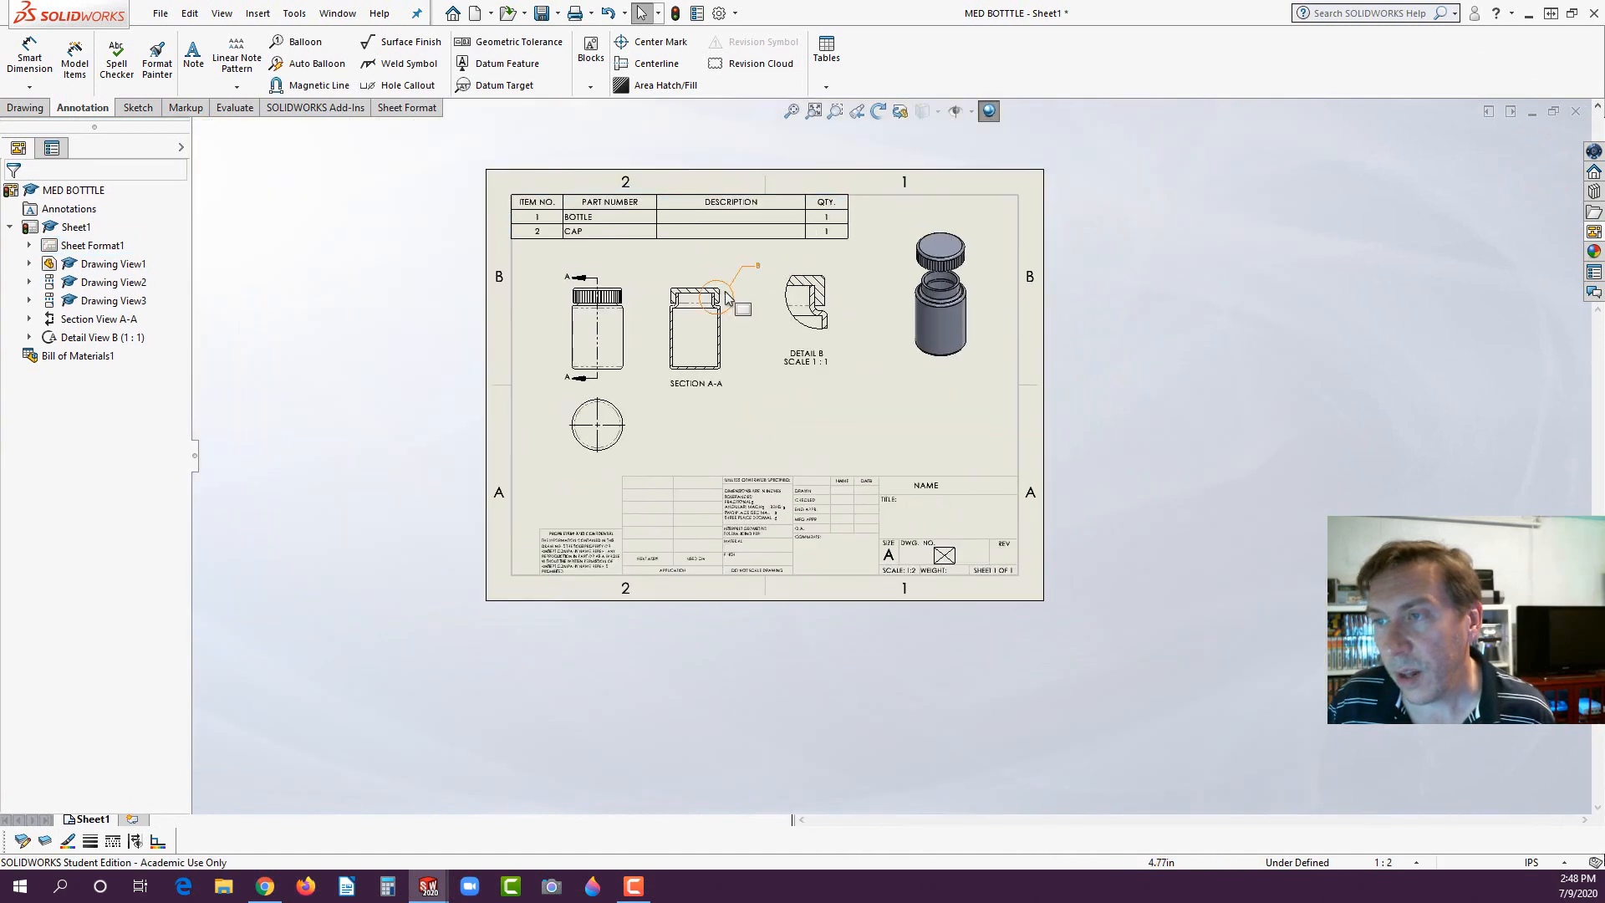
- Switch to the exam PDF in Chrome and compare its circular bottle view with the one in the SOLIDWORKS drawing
scroll(764, 408, down, 1)
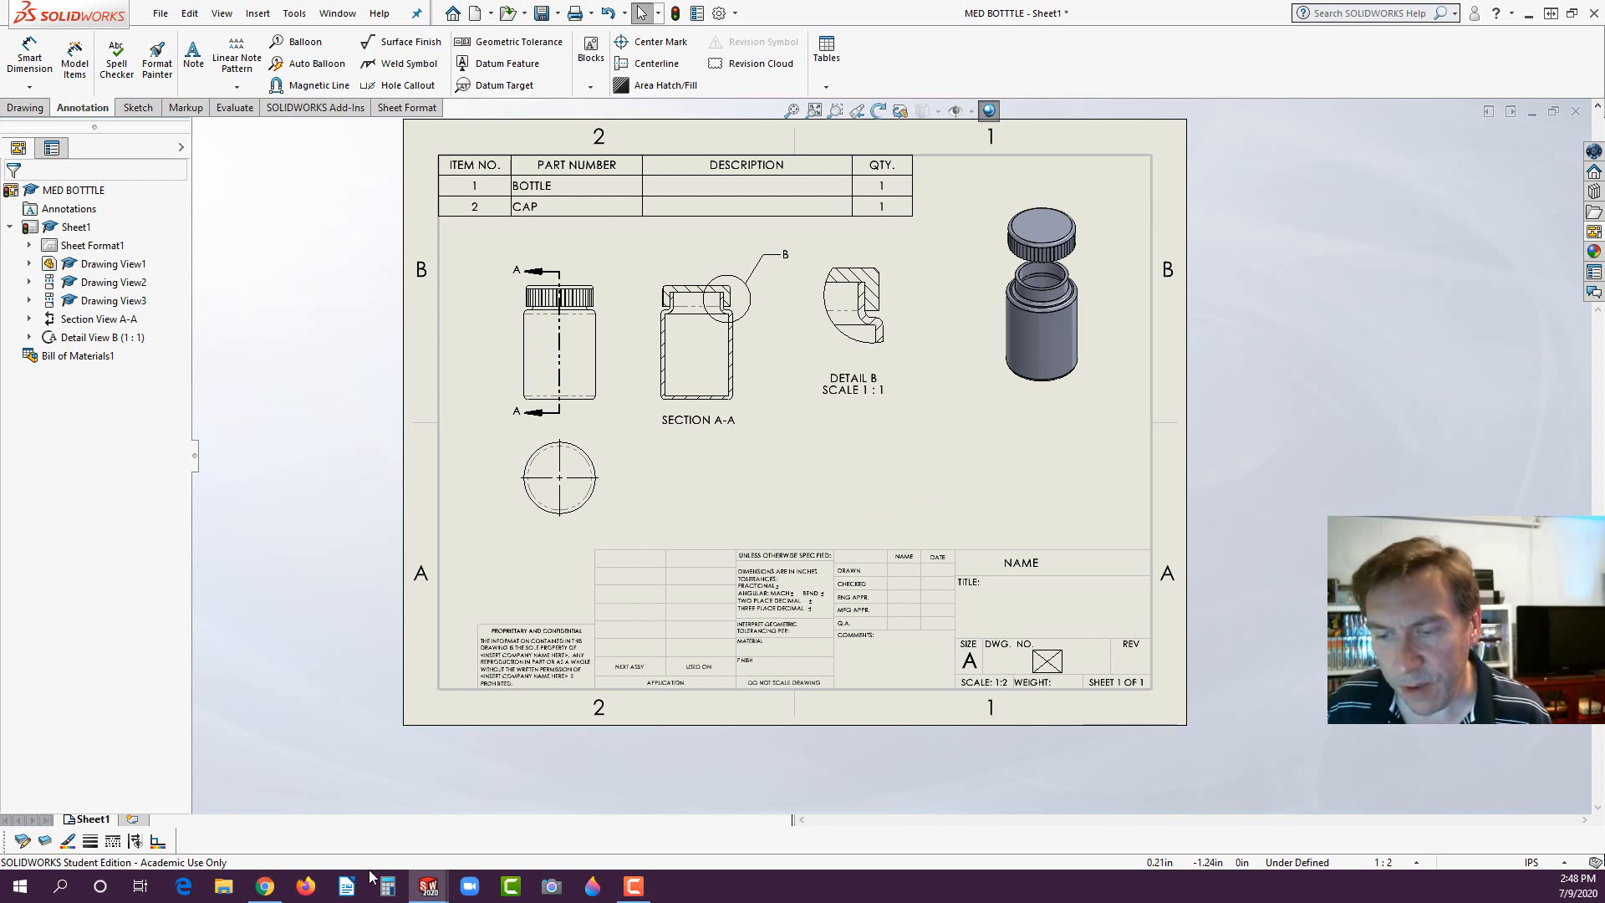
click(265, 886)
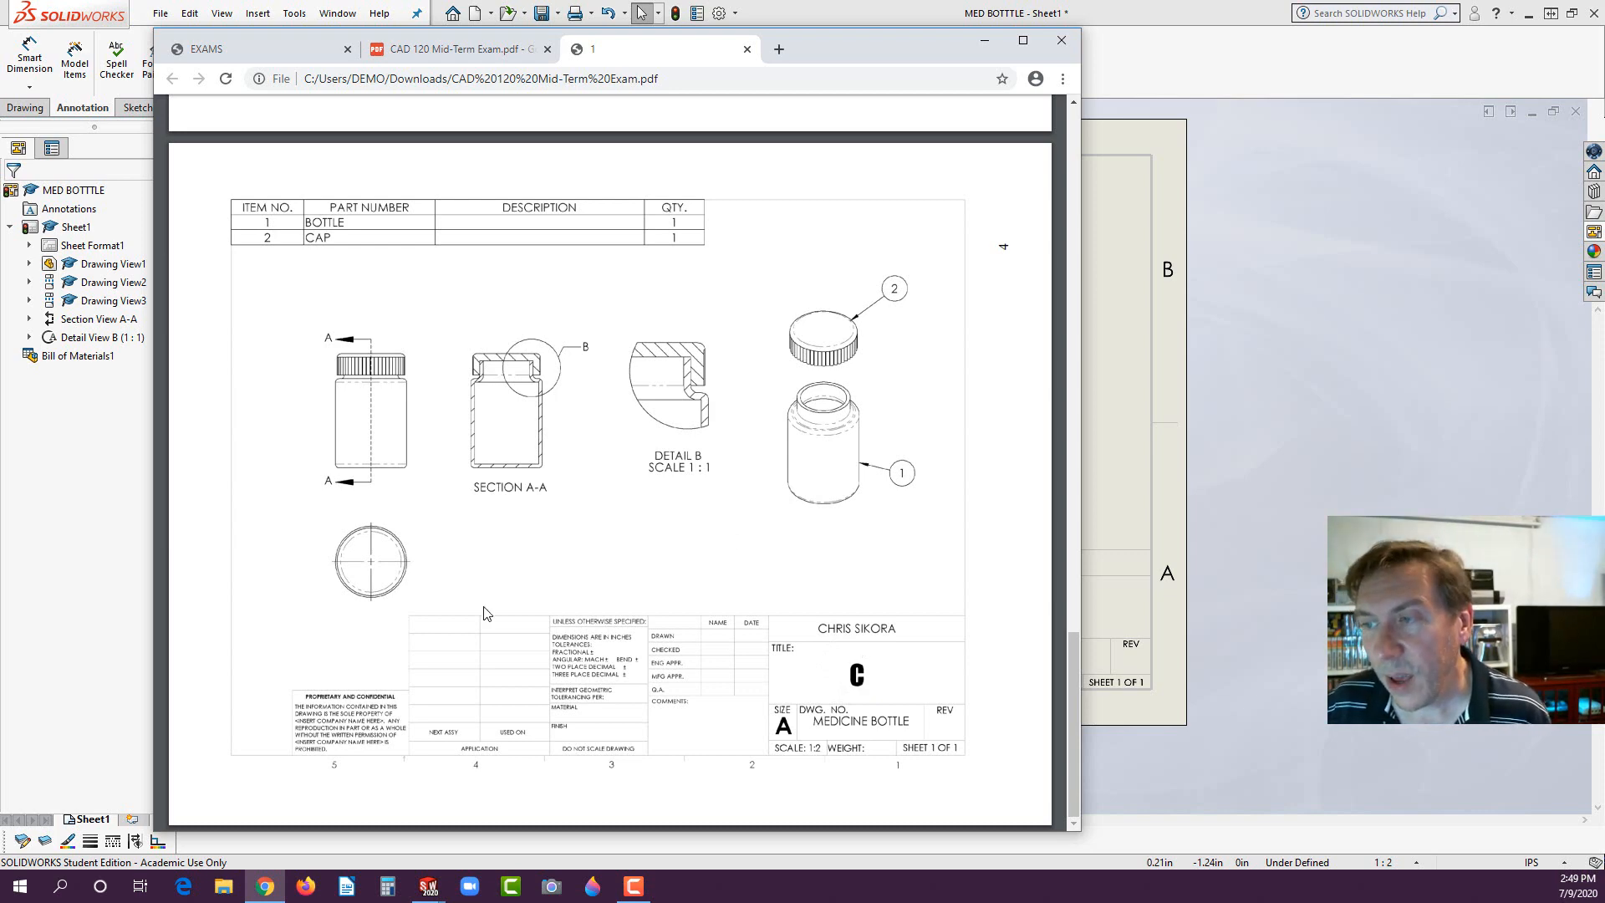
click(469, 584)
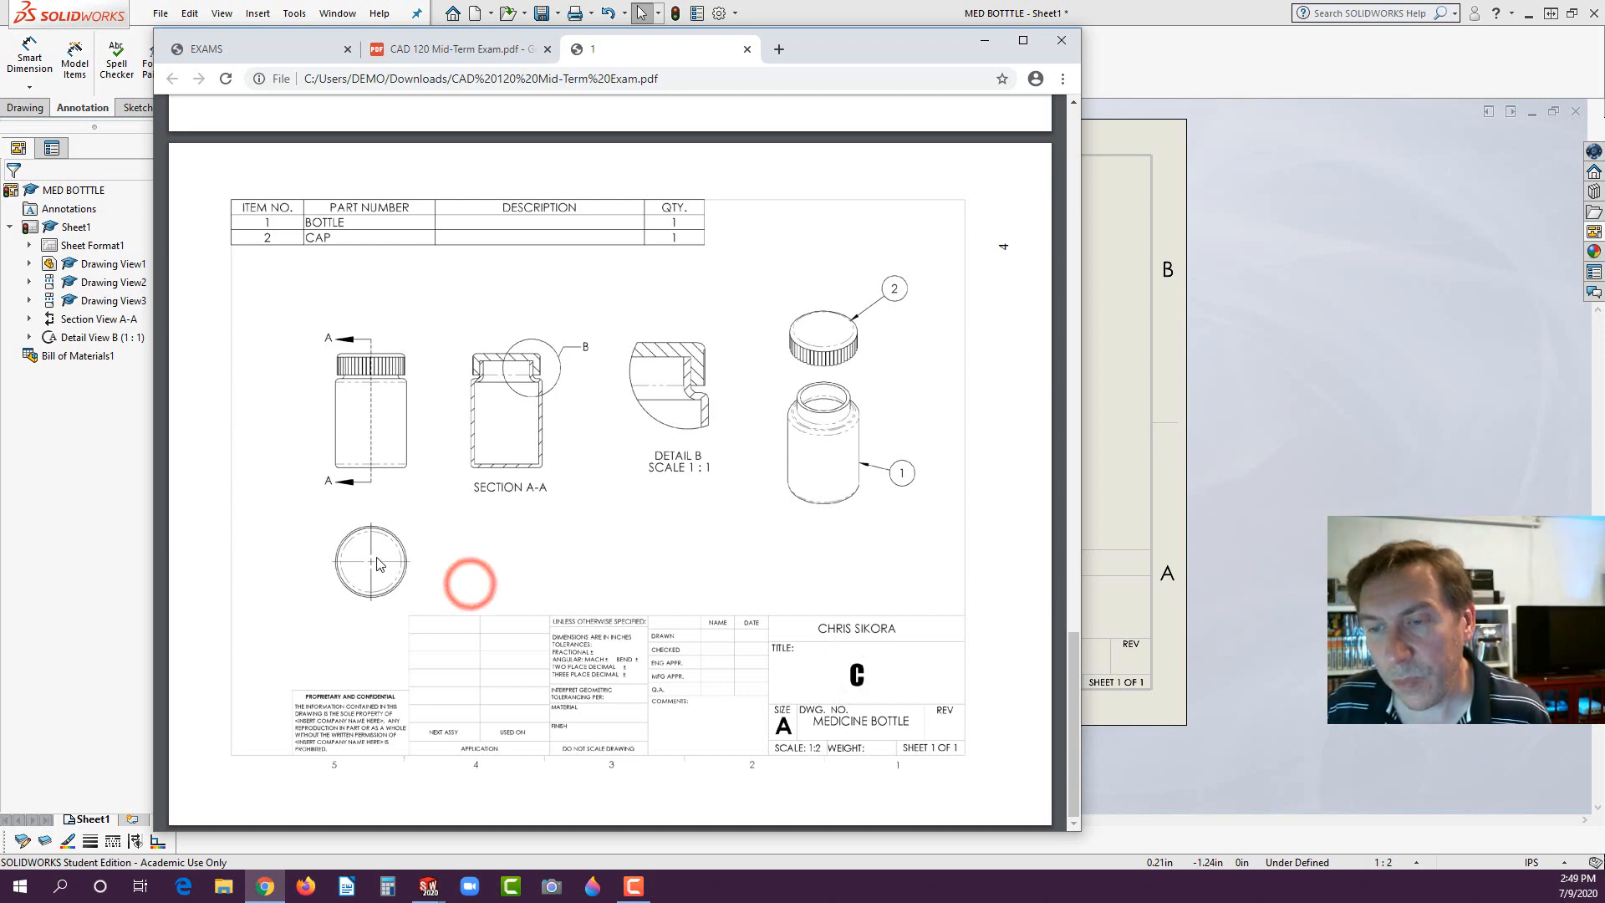
scroll(382, 565, up, 4)
scroll(382, 565, down, 4)
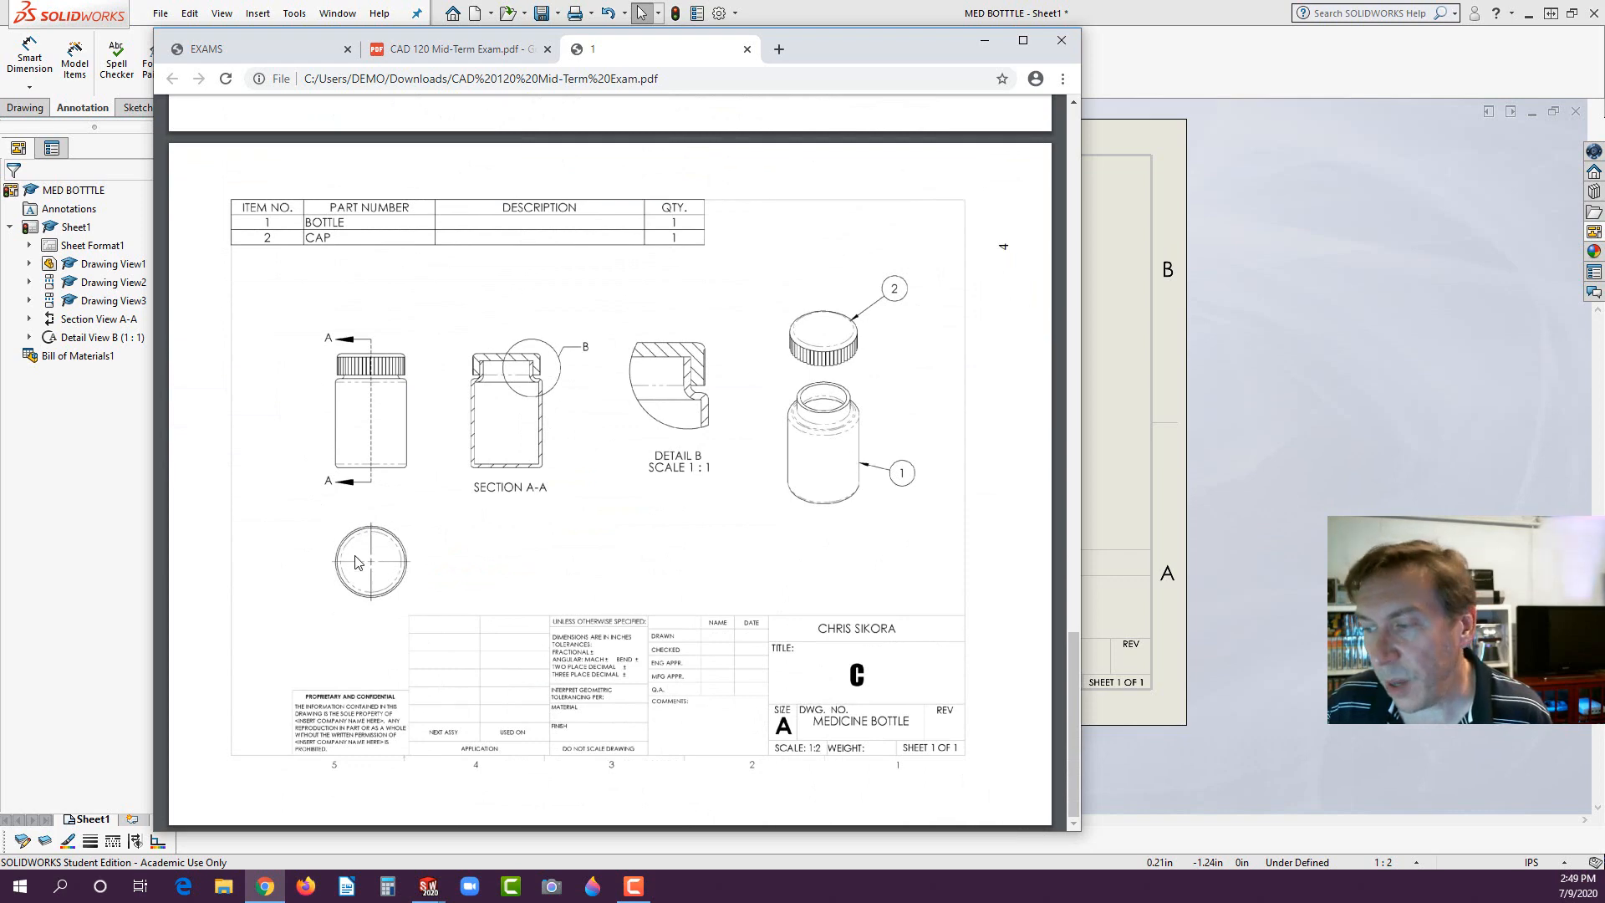
click(738, 537)
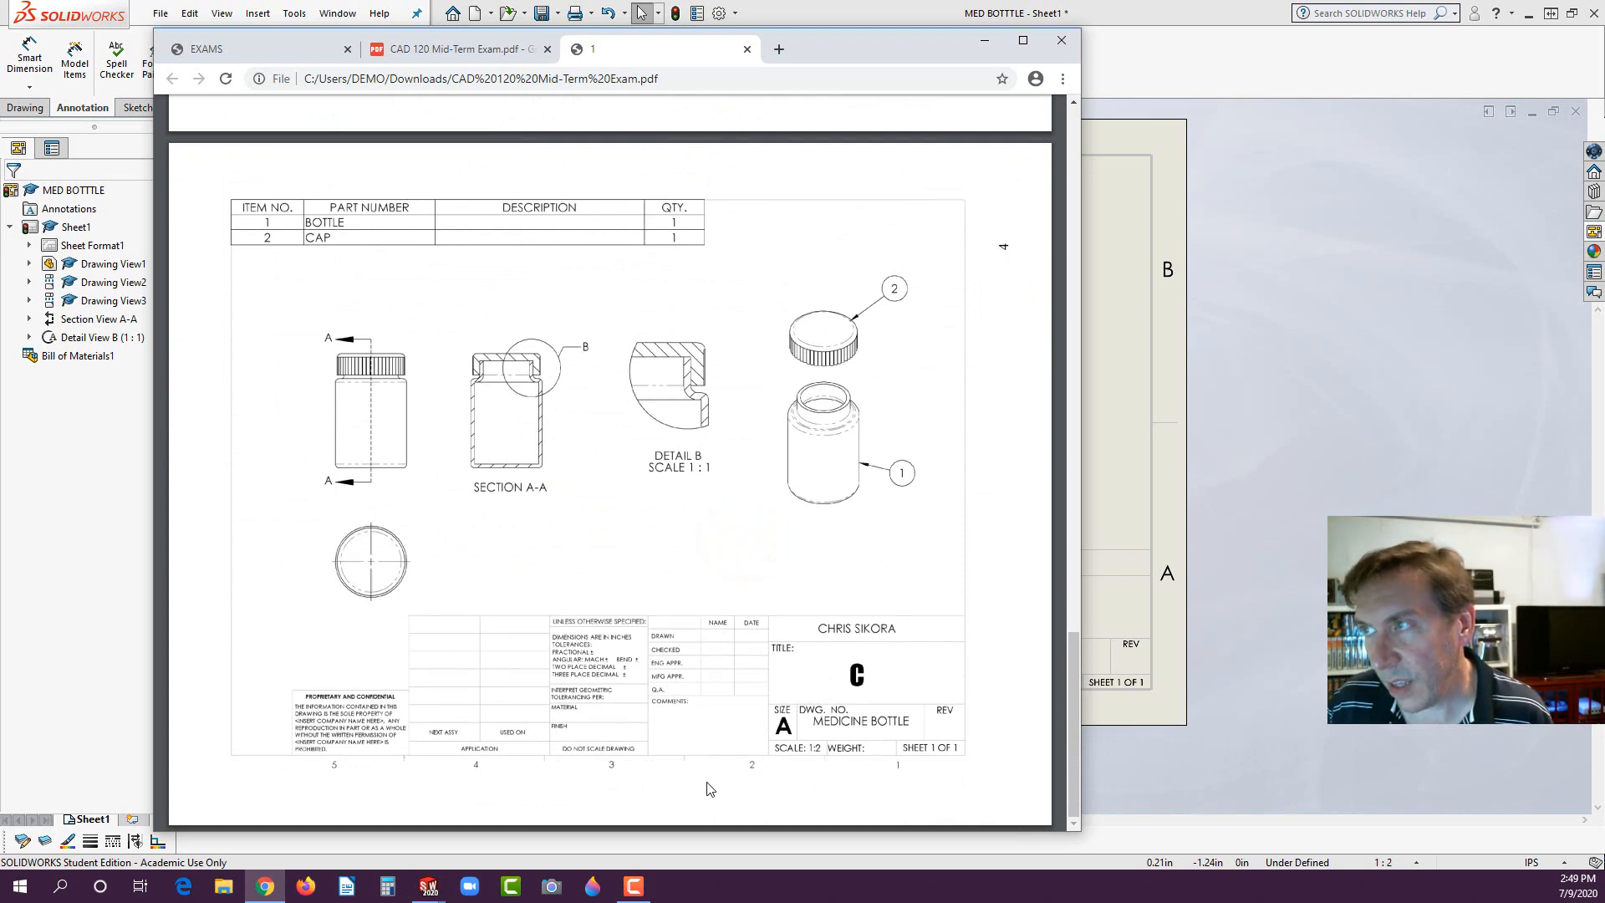
click(100, 466)
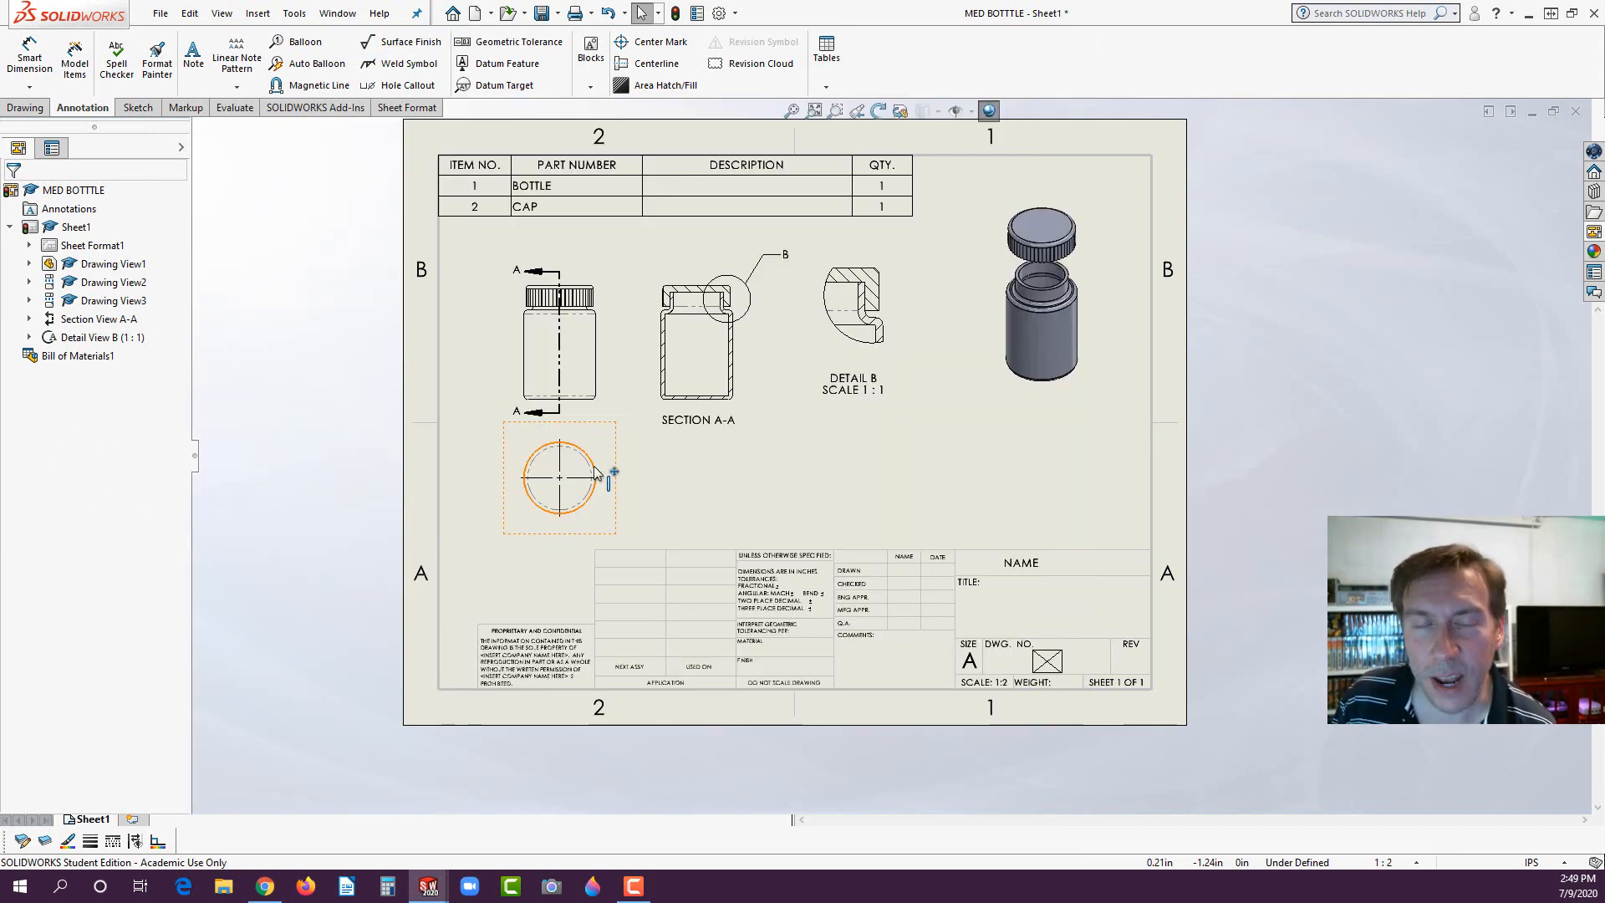
scroll(657, 488, down, 5)
scroll(657, 488, down, 3)
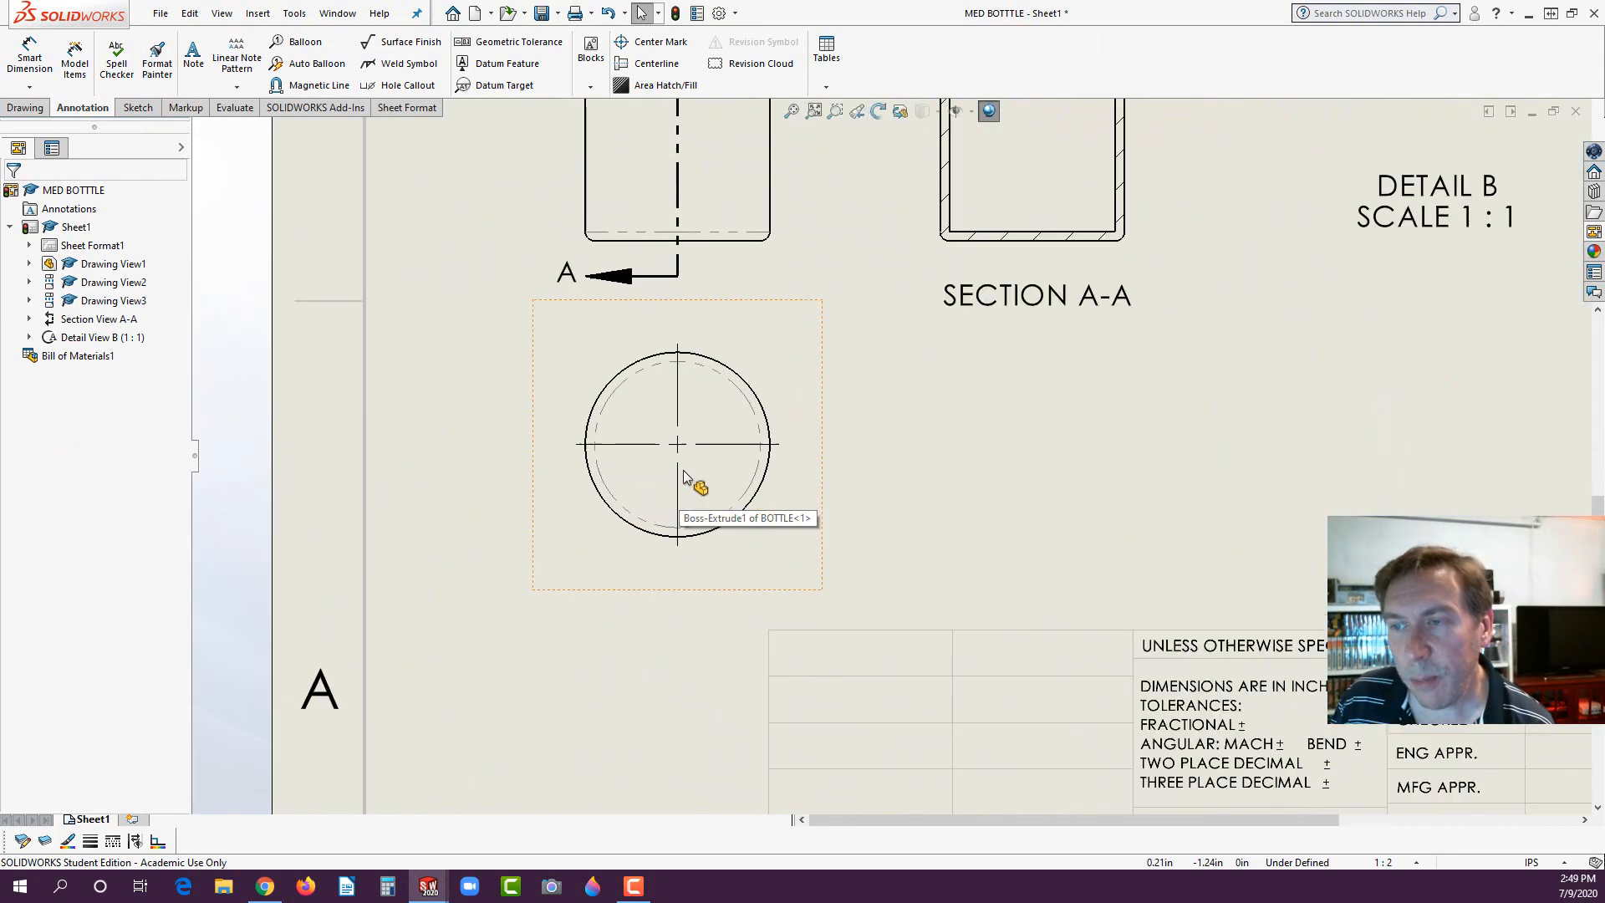
scroll(640, 386, down, 2)
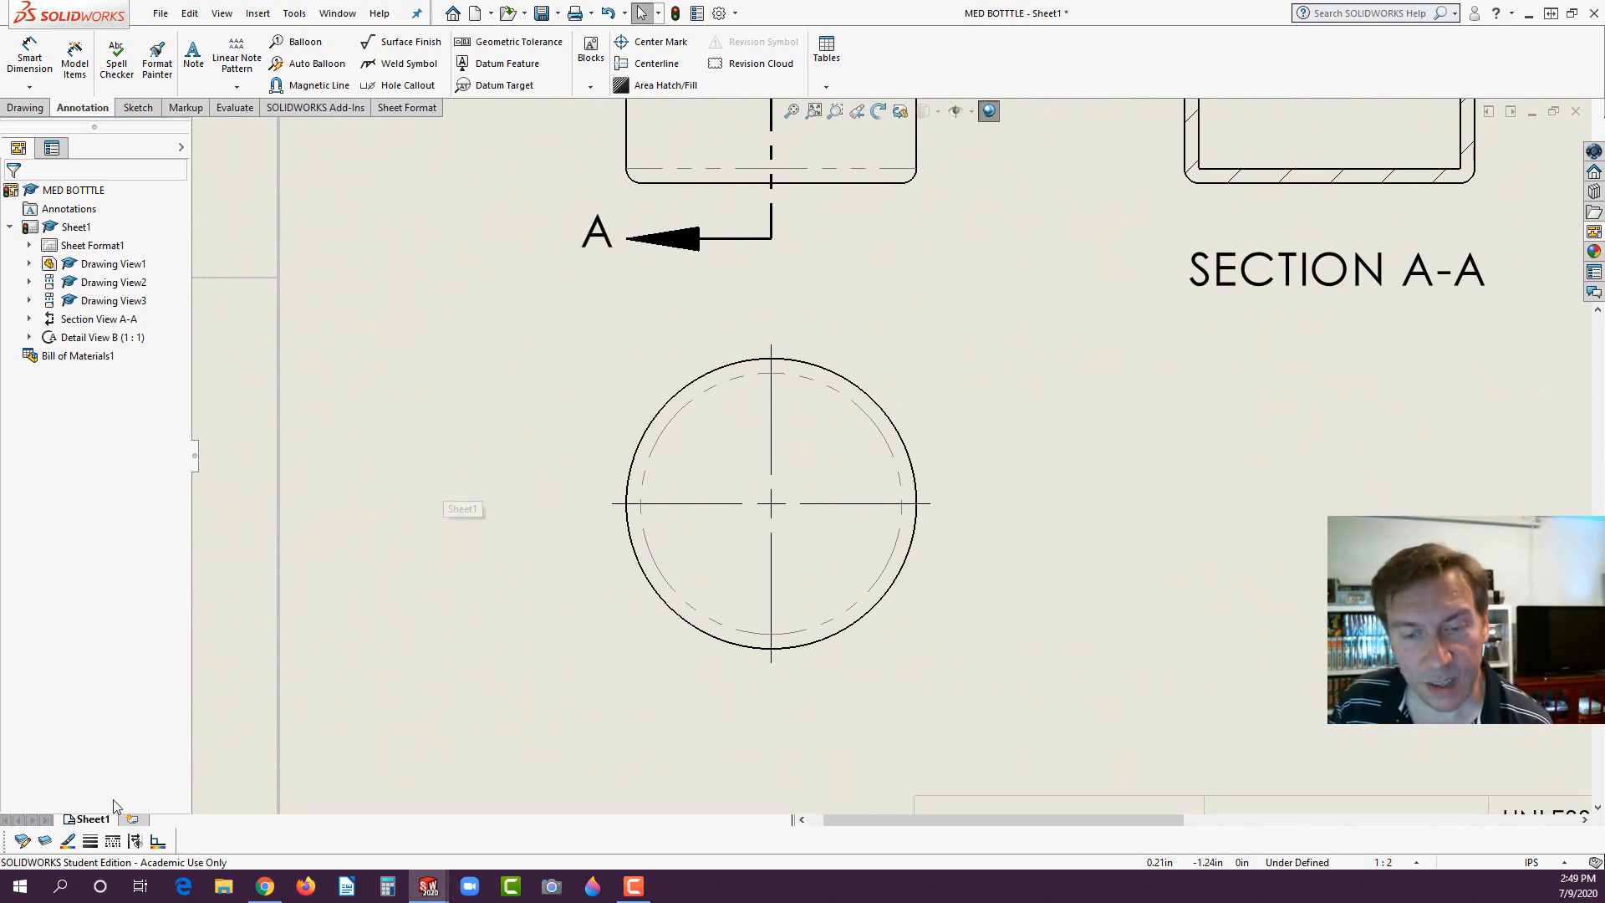
right_click(95, 820)
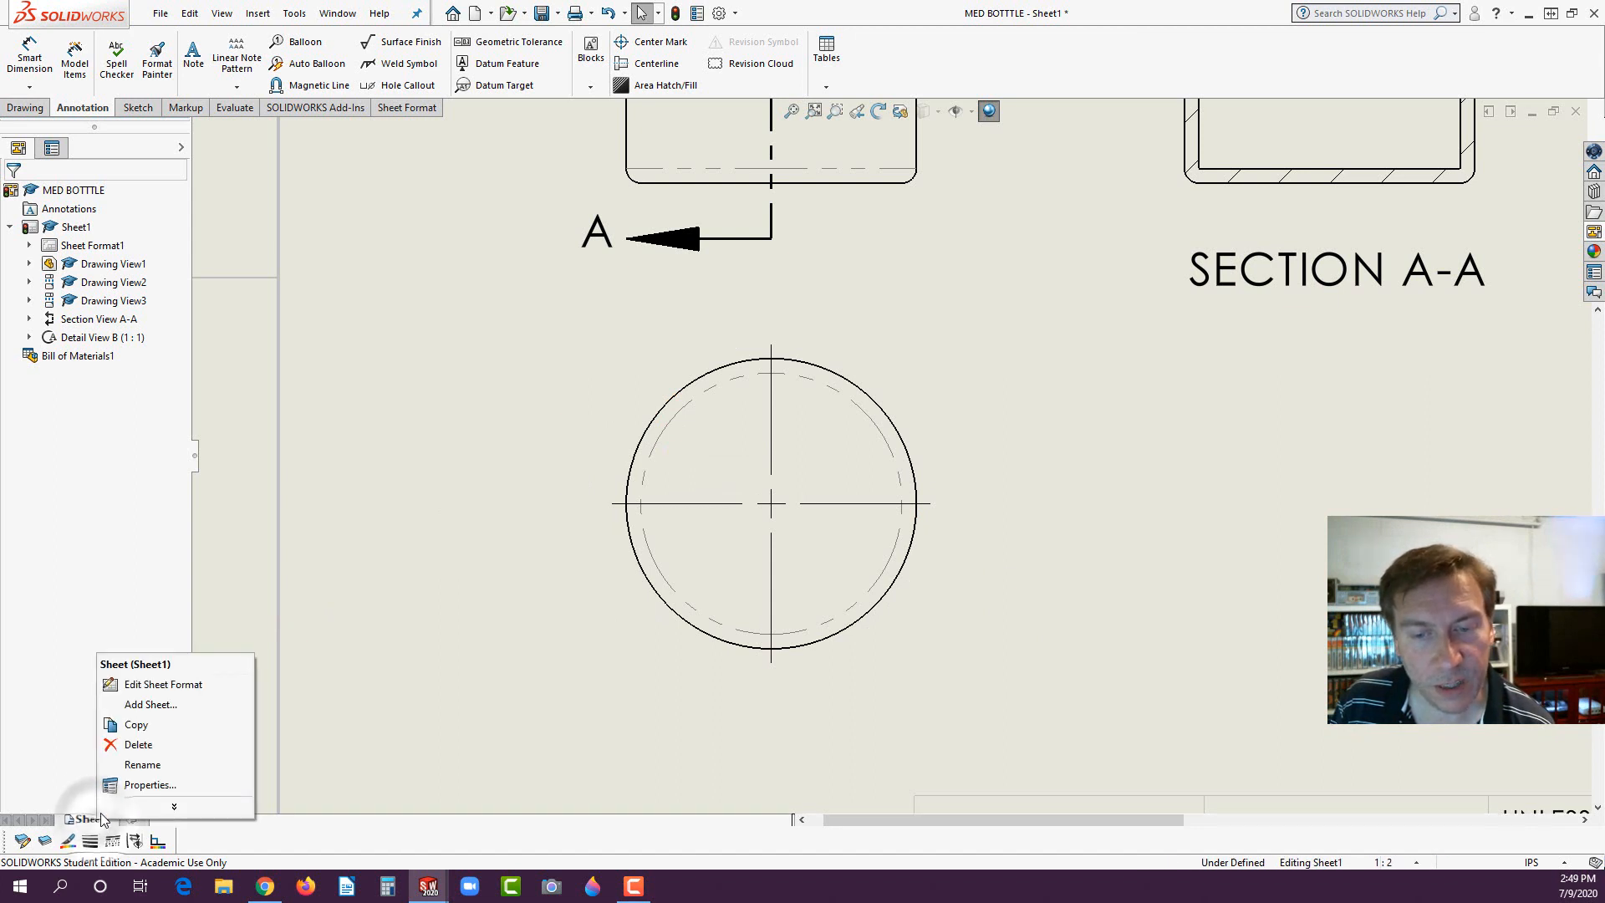
click(164, 685)
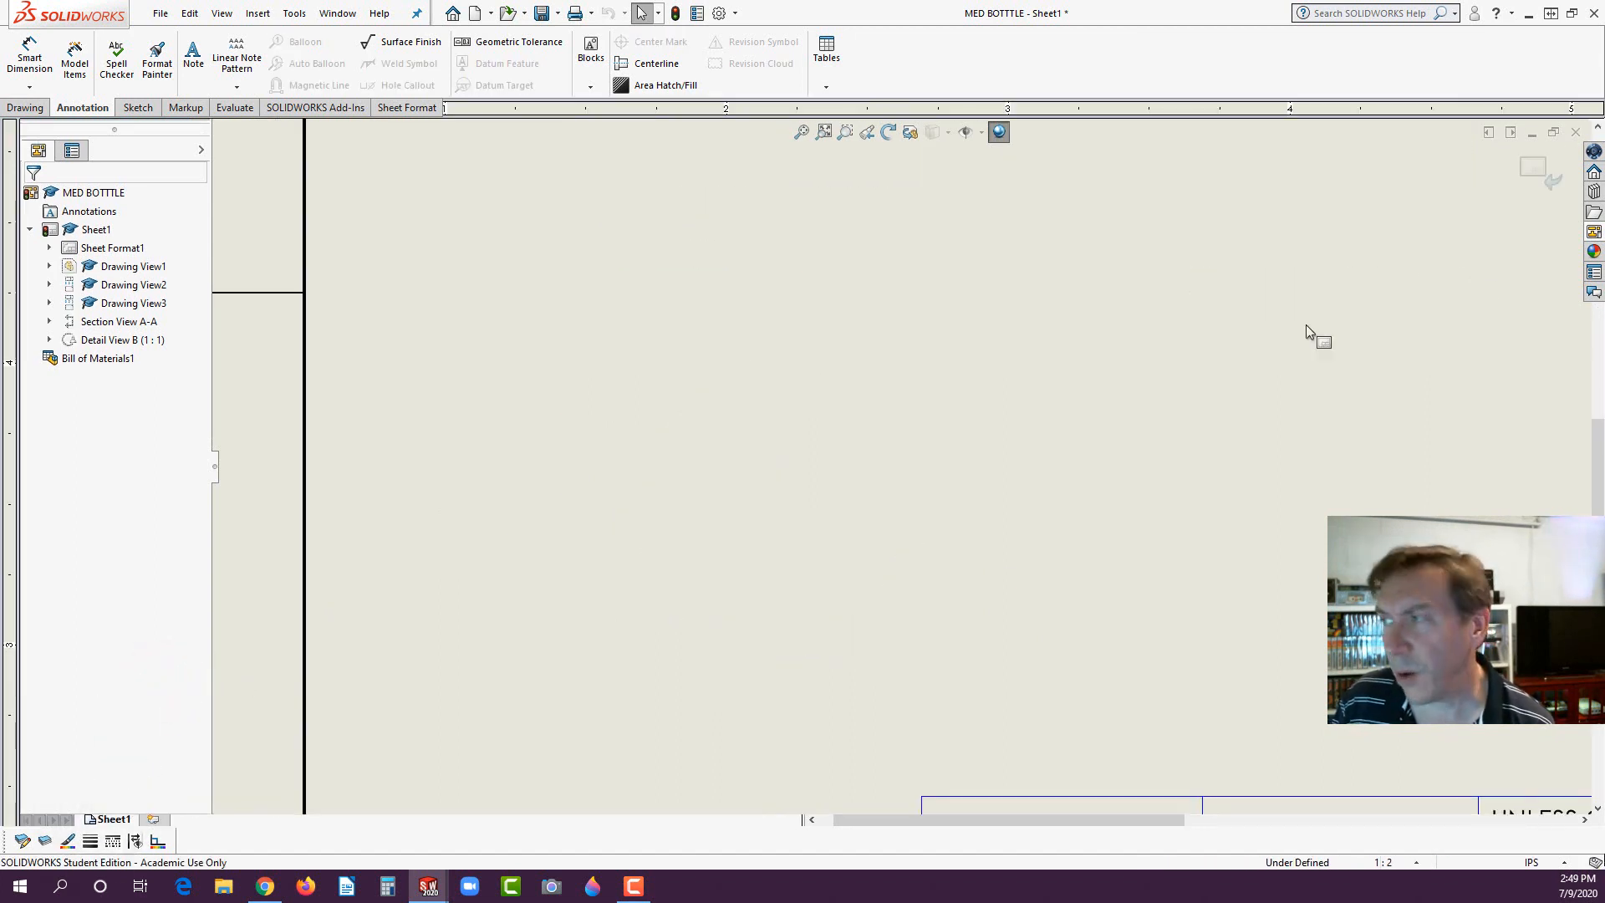
click(1538, 165)
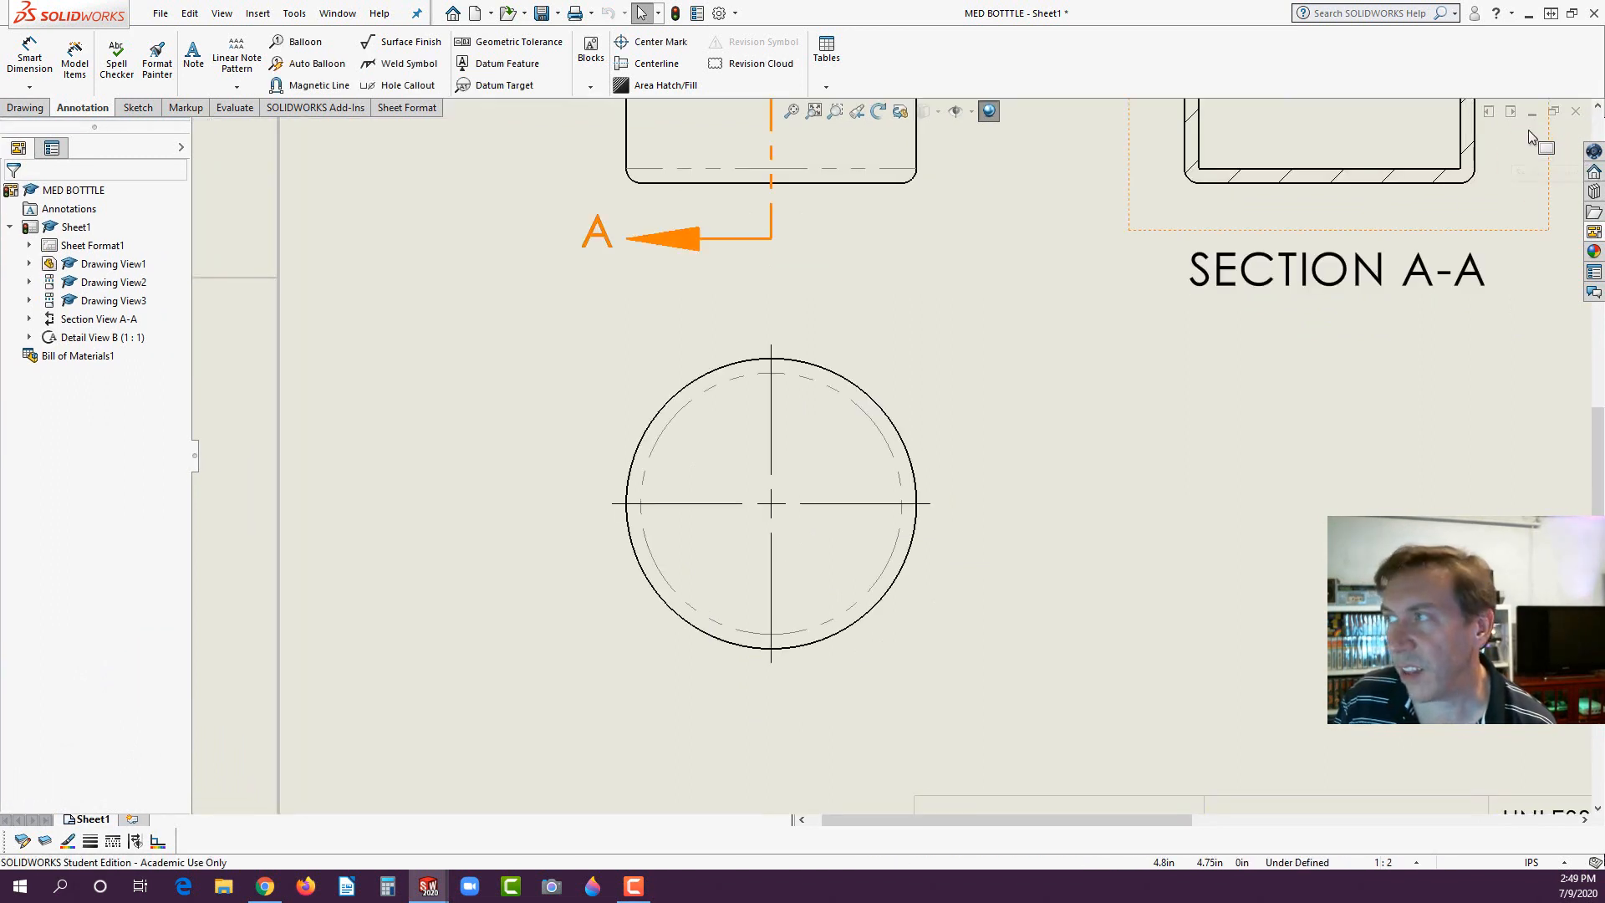
- Change Sheet1's type of projection to First angle in the sheet properties and apply the change
right_click(96, 821)
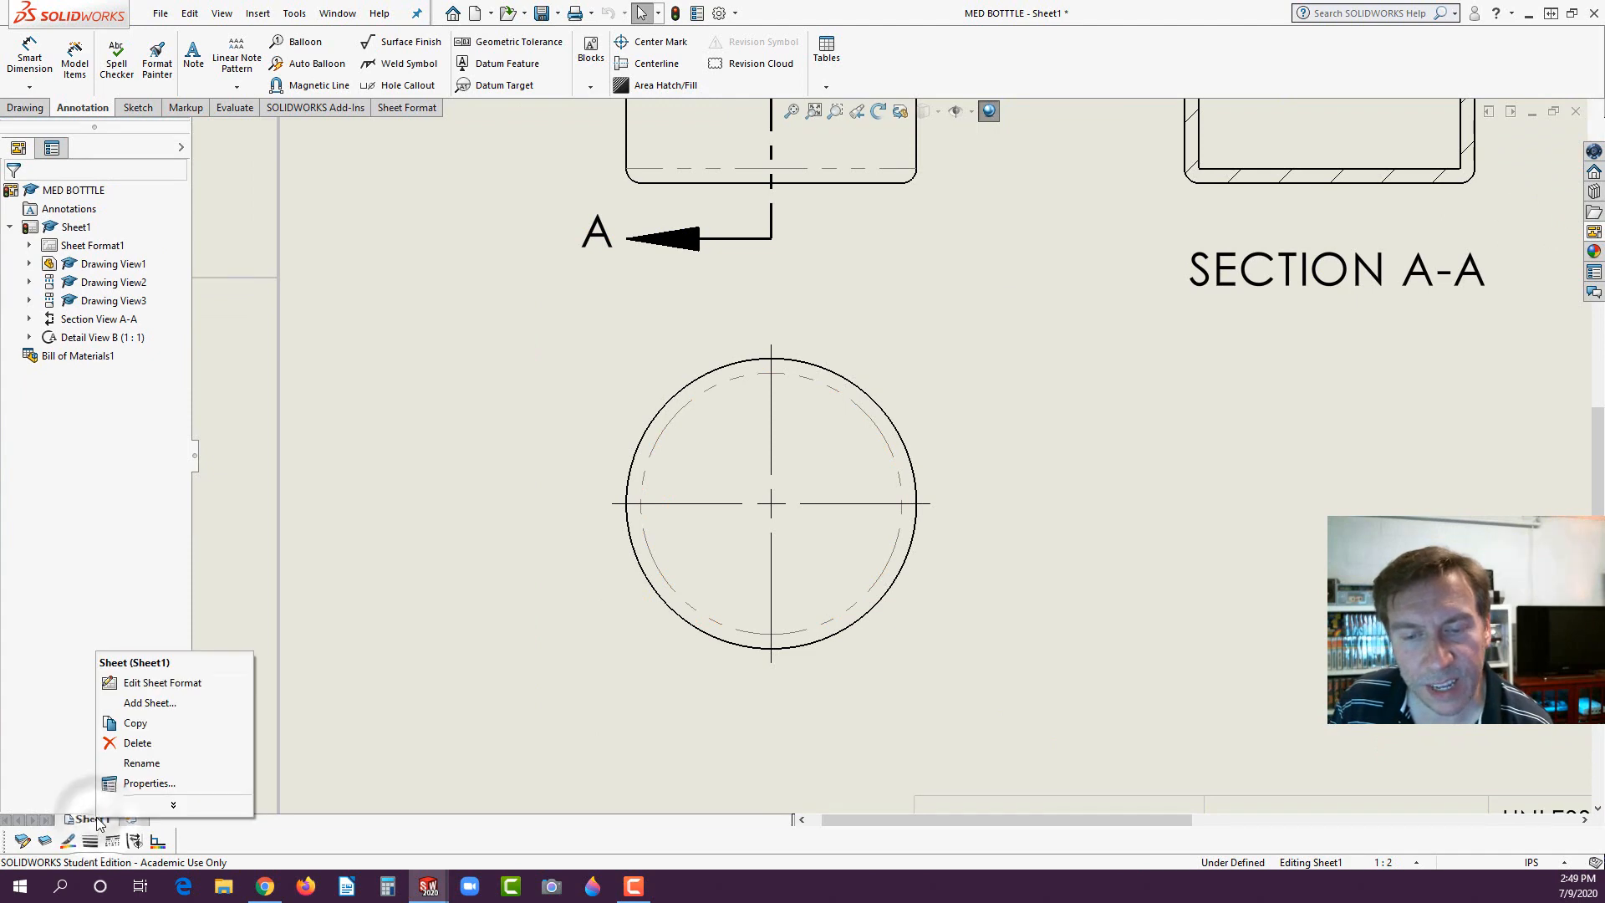
click(125, 783)
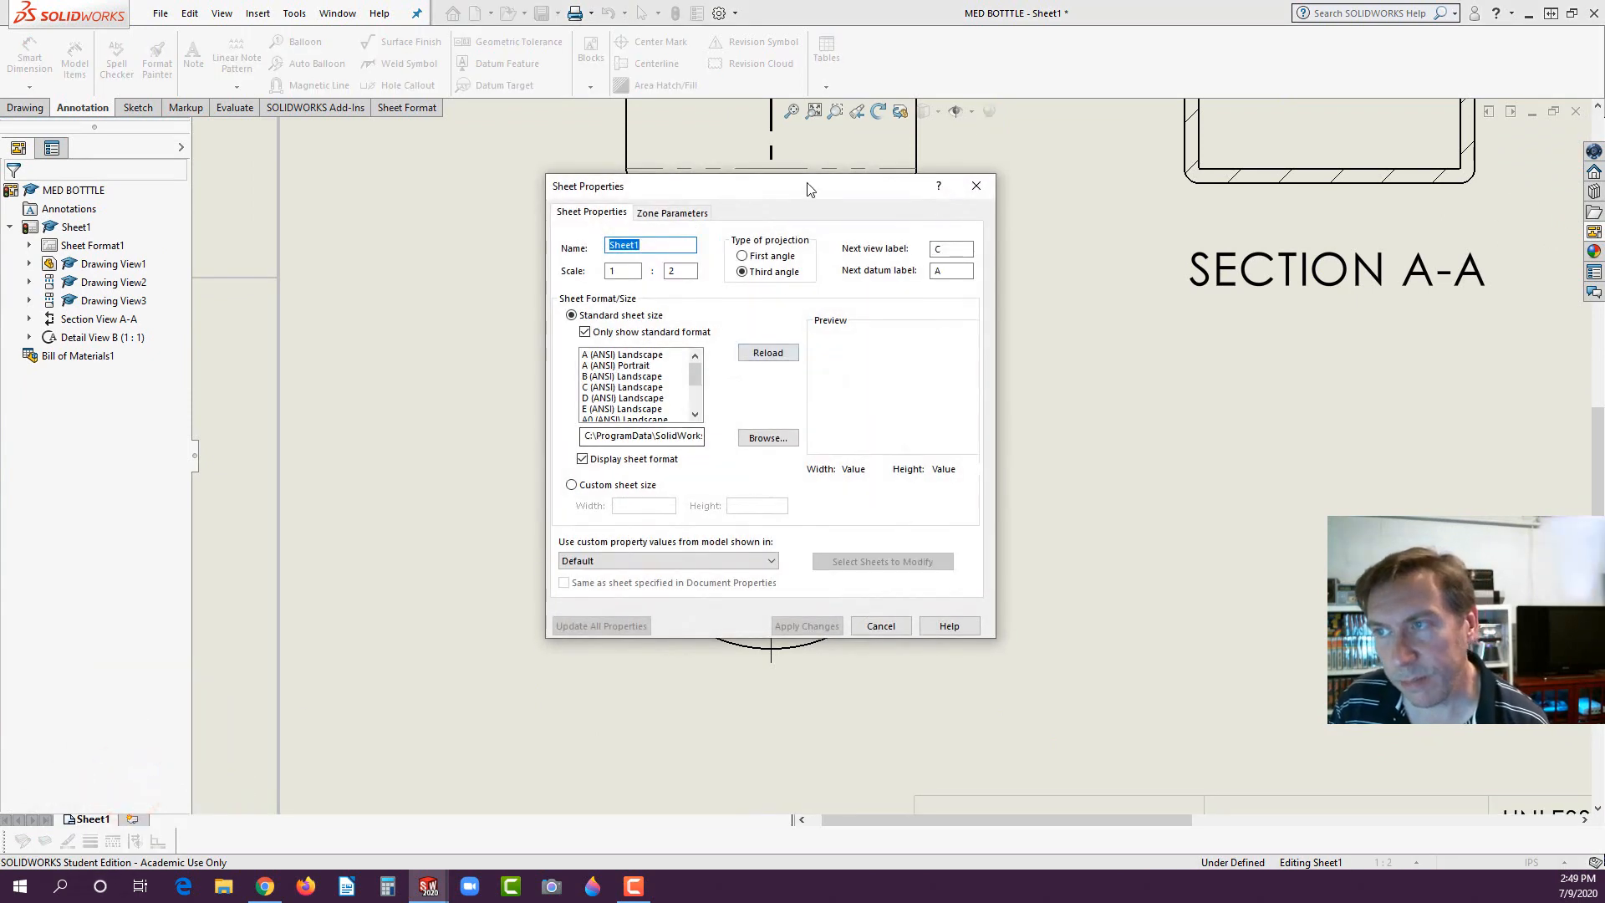
drag(801, 187, 397, 237)
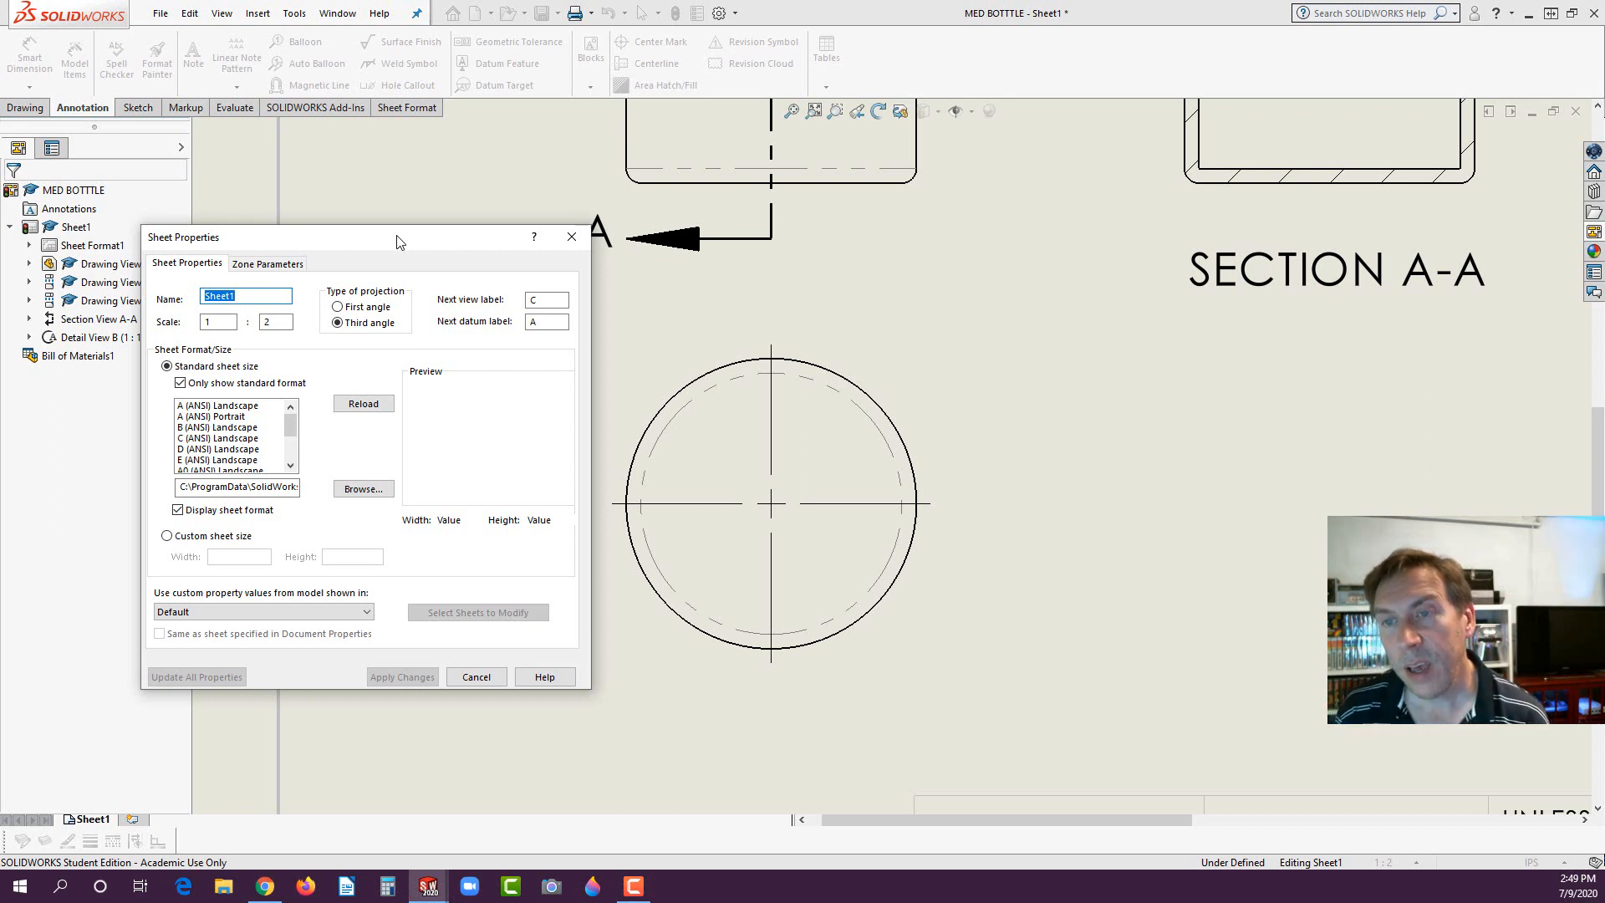
click(338, 307)
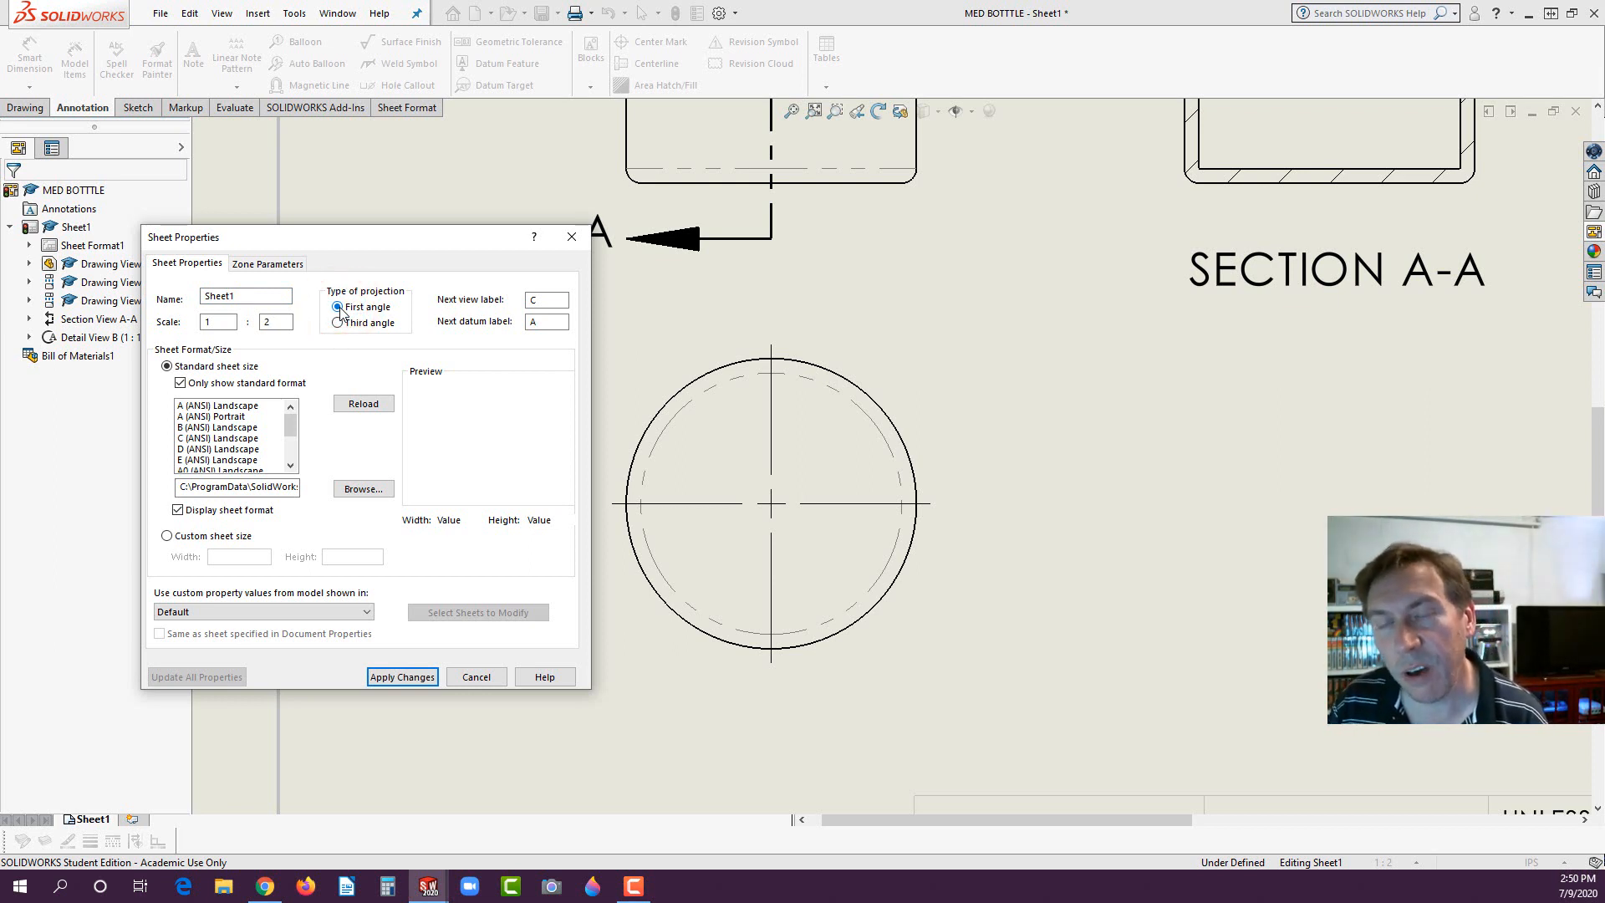
click(405, 676)
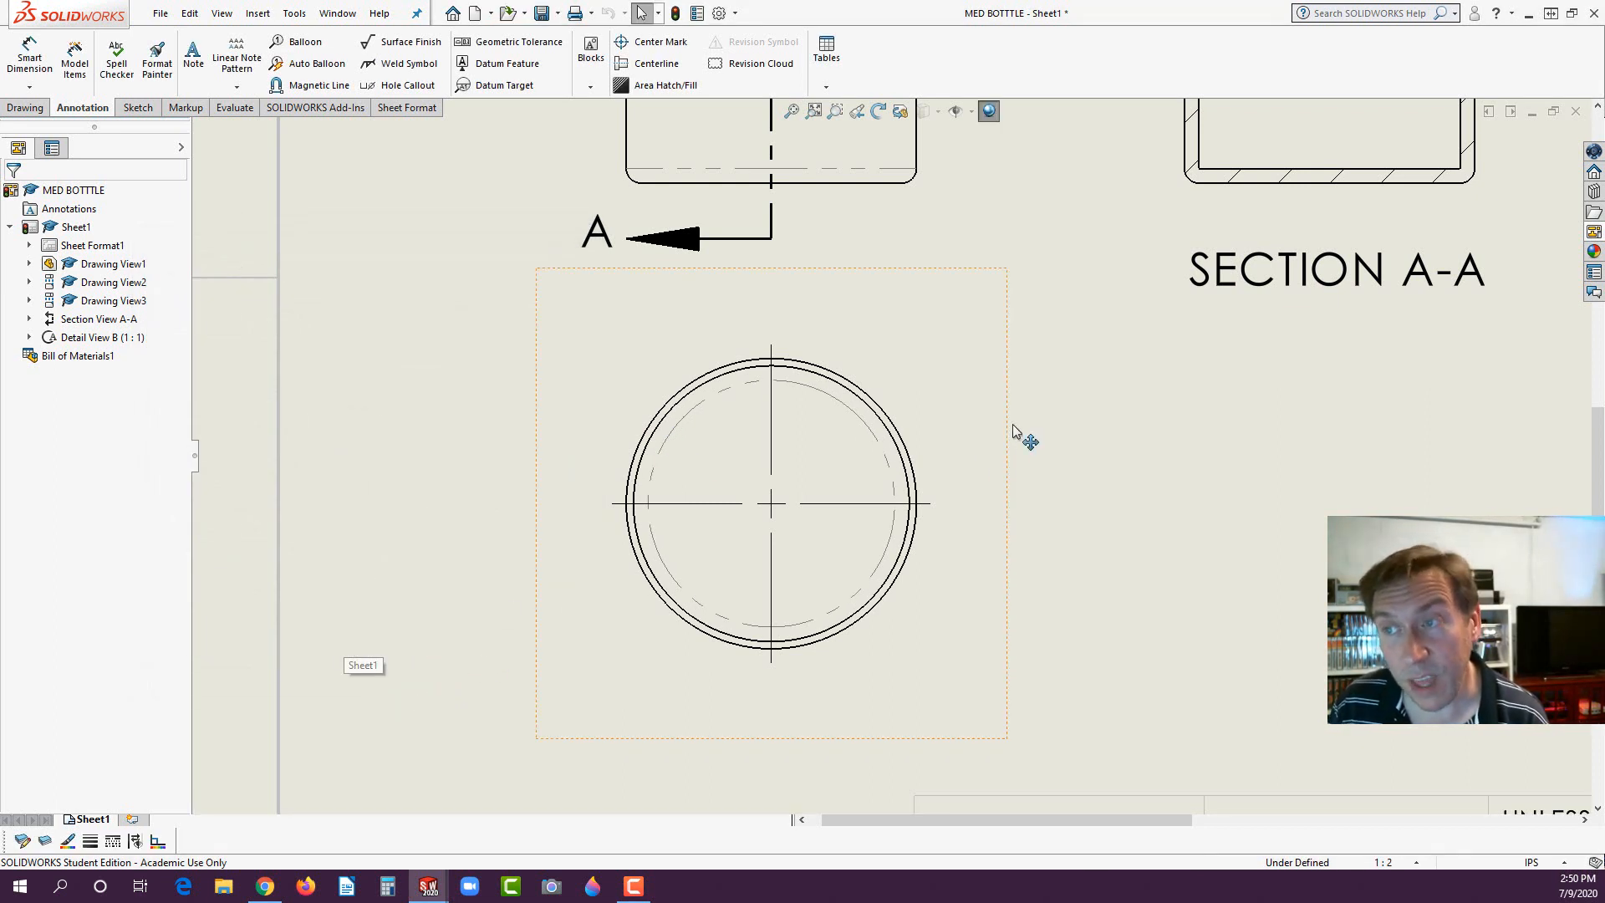
- Add circular item-number balloons to the cap and the bottle in the exploded isometric view
scroll(897, 459, up, 7)
scroll(998, 293, down, 4)
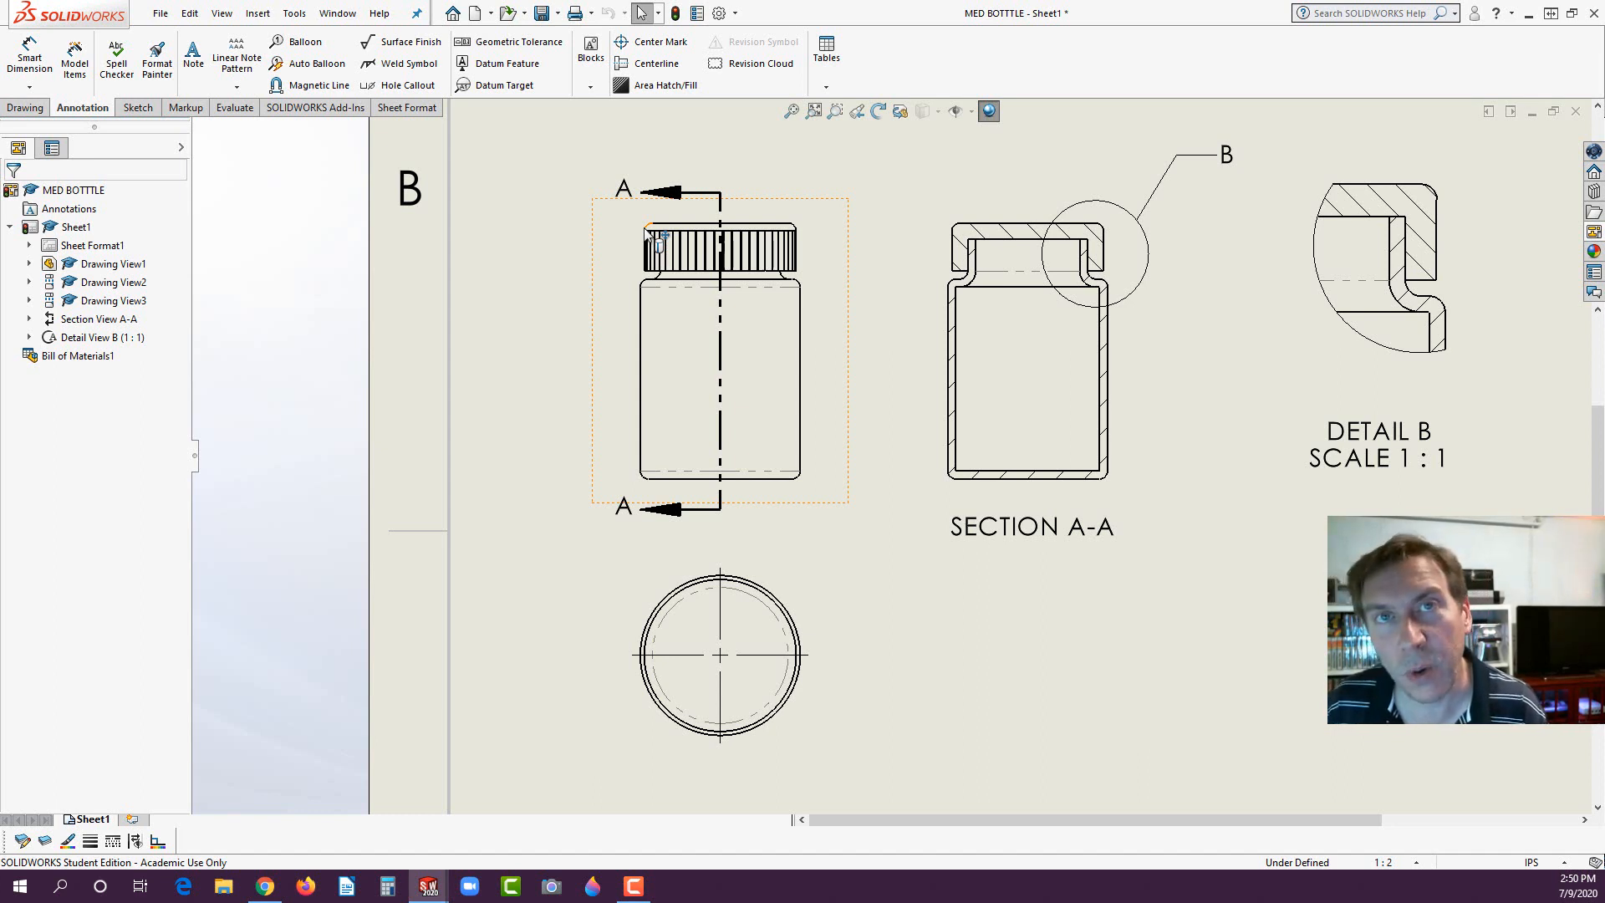
scroll(569, 400, down, 6)
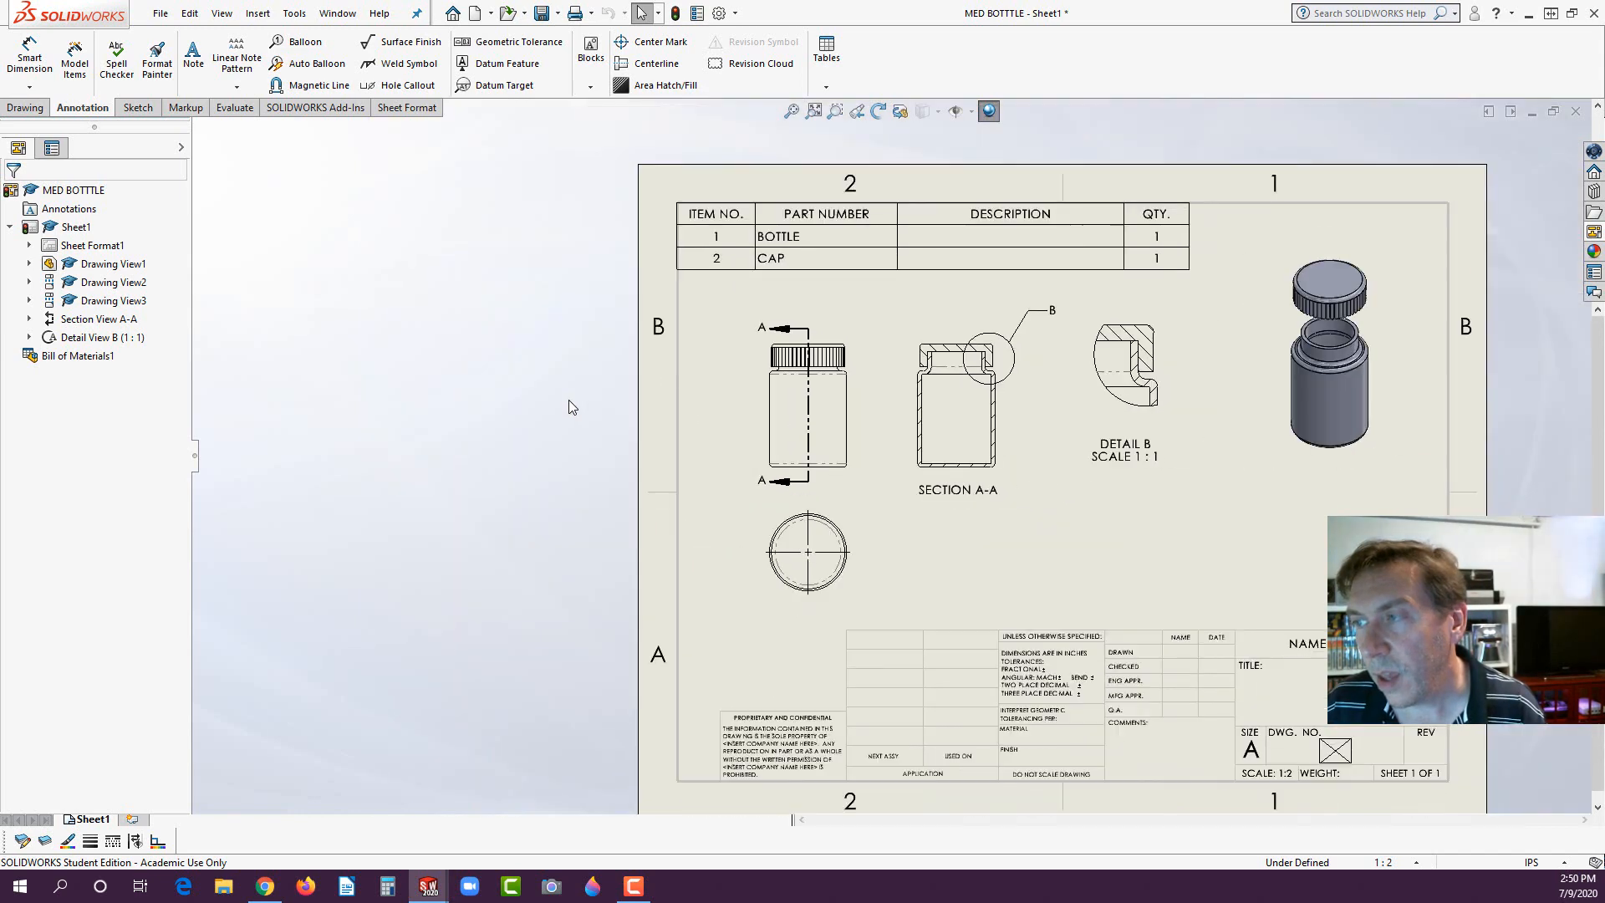
key(f)
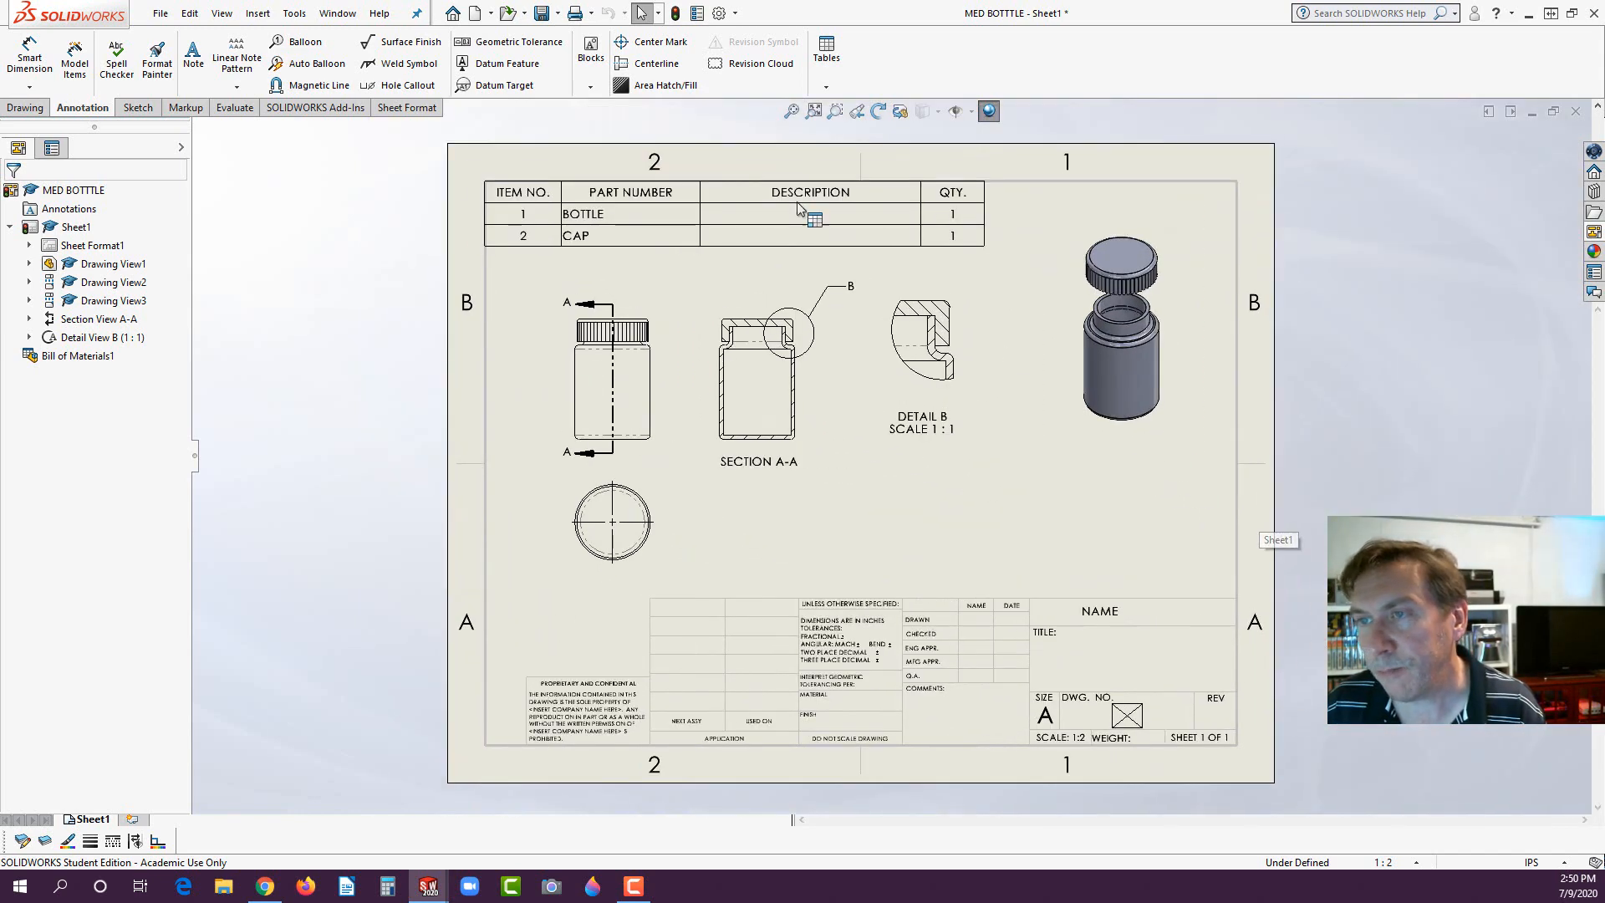
scroll(1155, 316, up, 3)
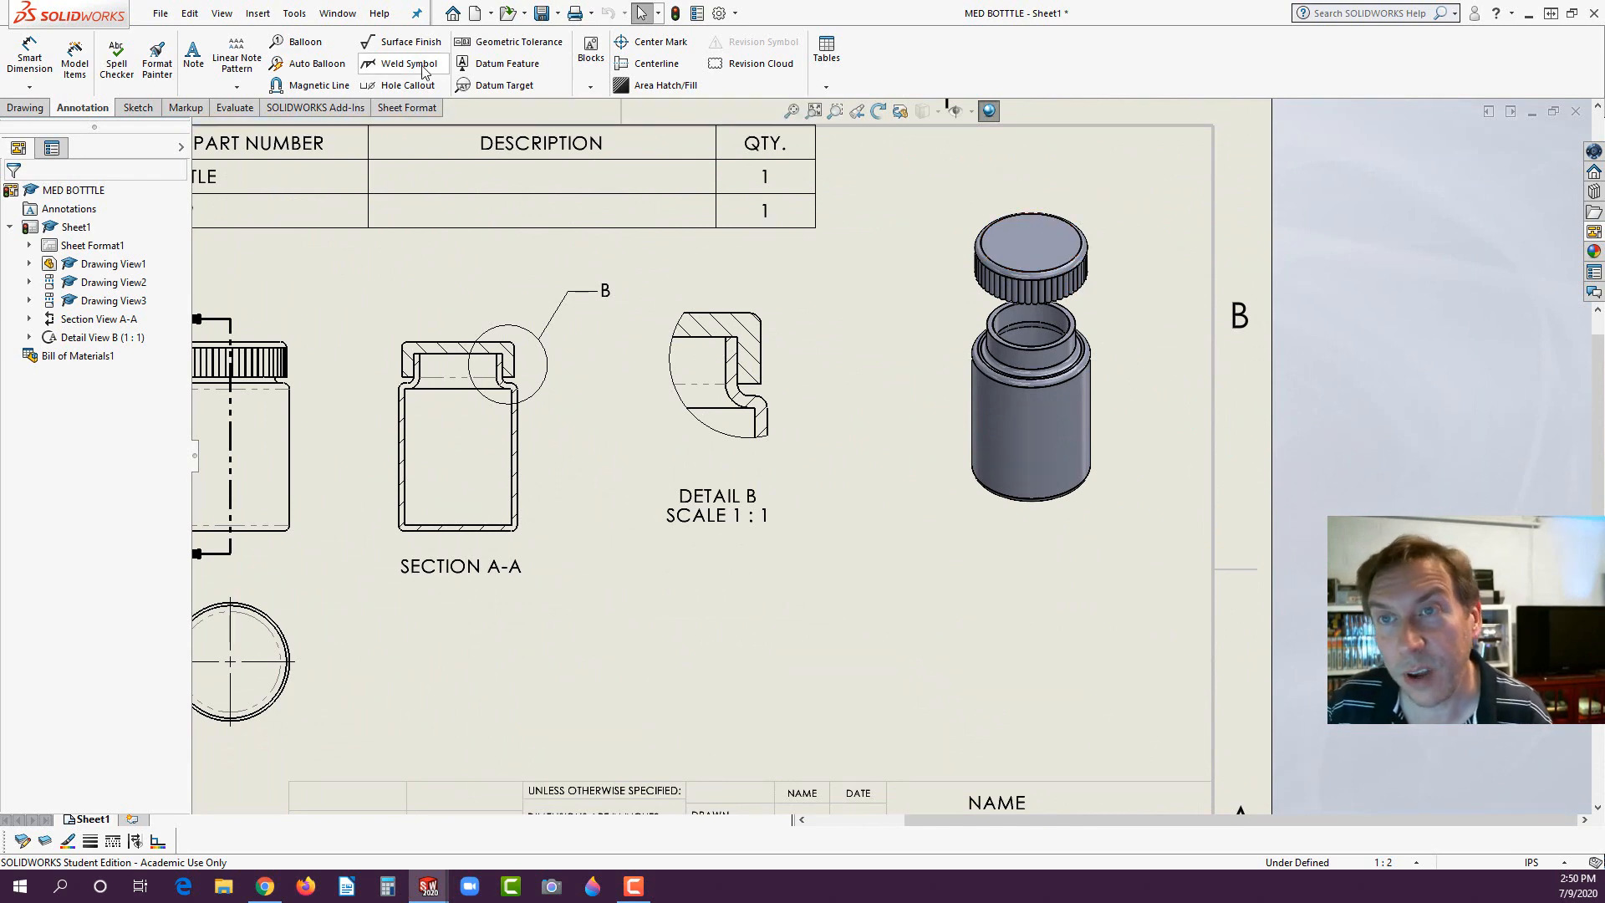
click(303, 43)
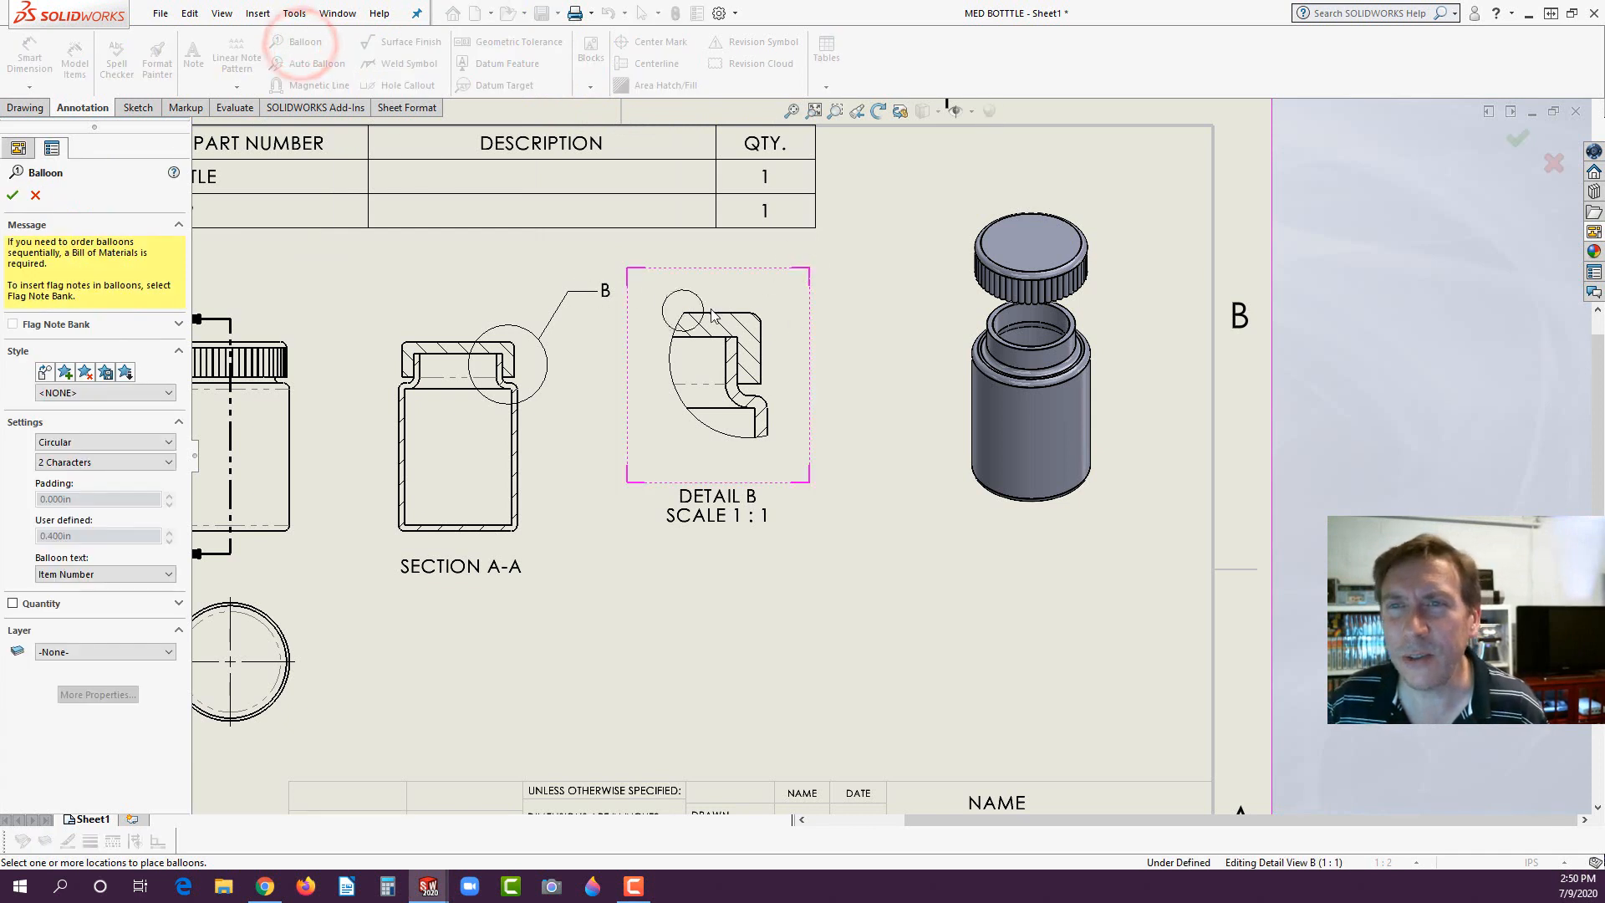
click(1076, 225)
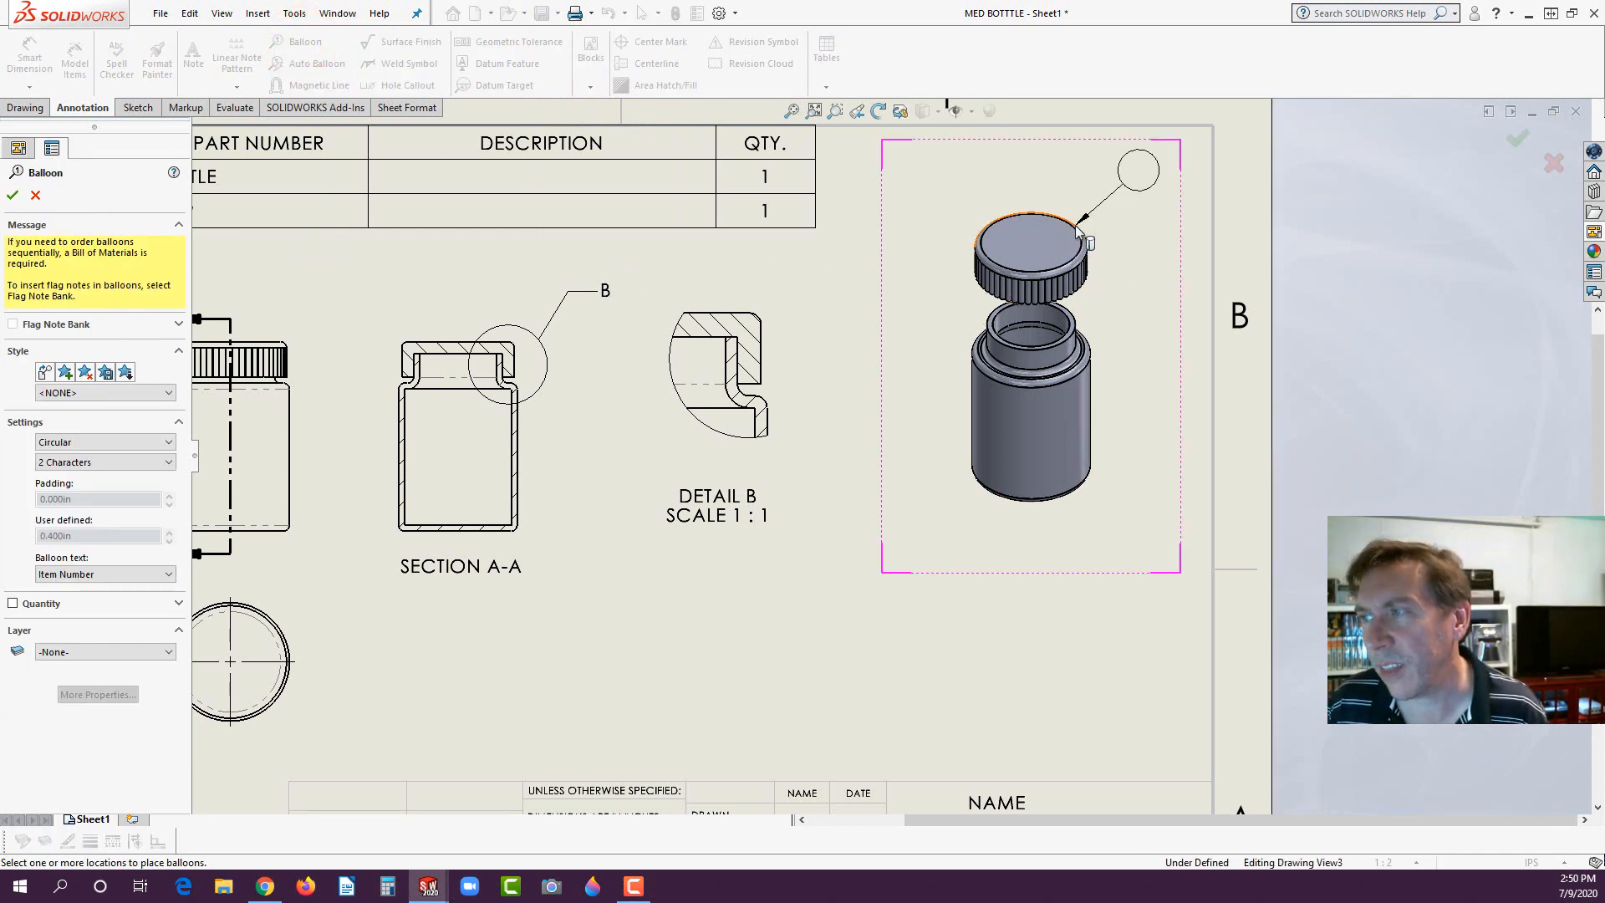
click(1134, 172)
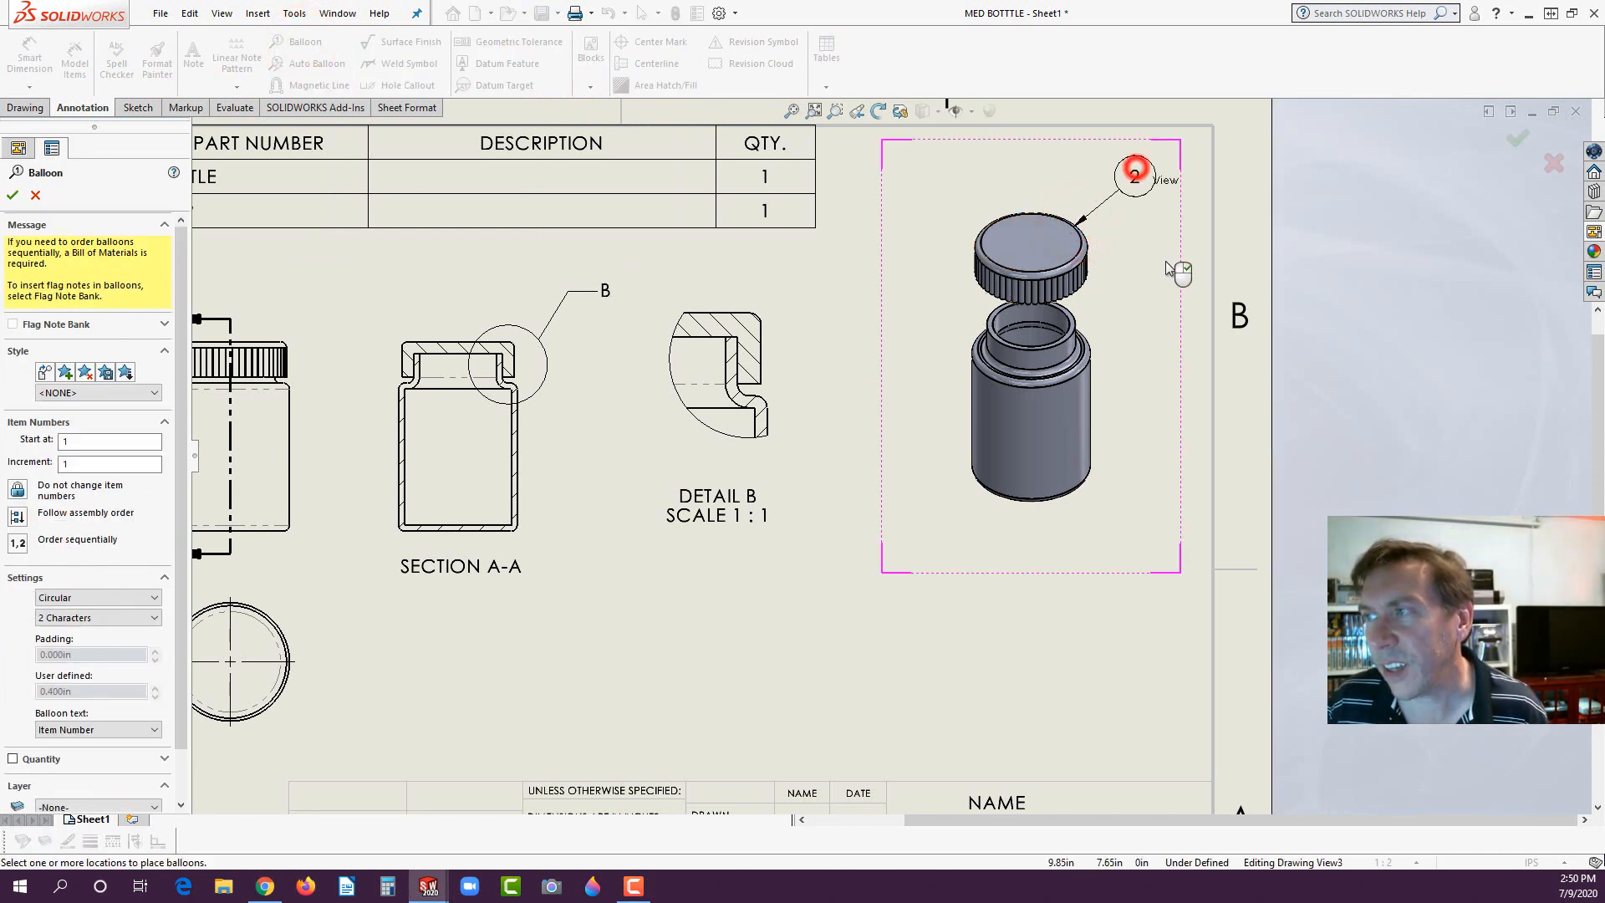
click(1076, 493)
click(1133, 523)
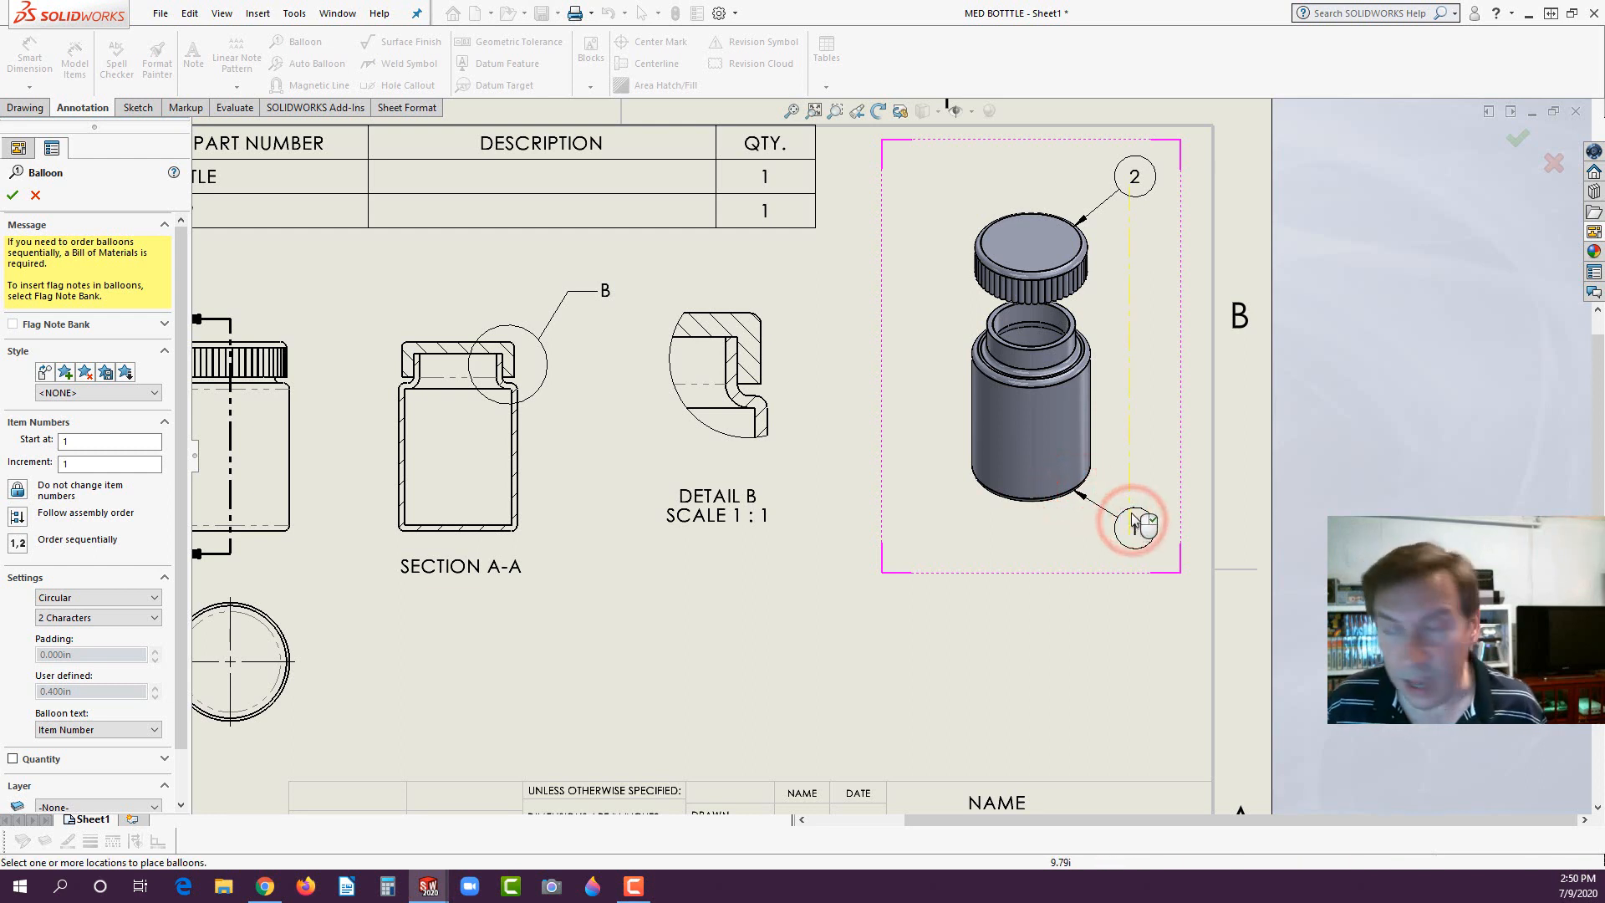
key(Escape)
- Move the ballooned exploded isometric view into the open area beside Detail B, clear of the sheet border
drag(1148, 577, 1172, 575)
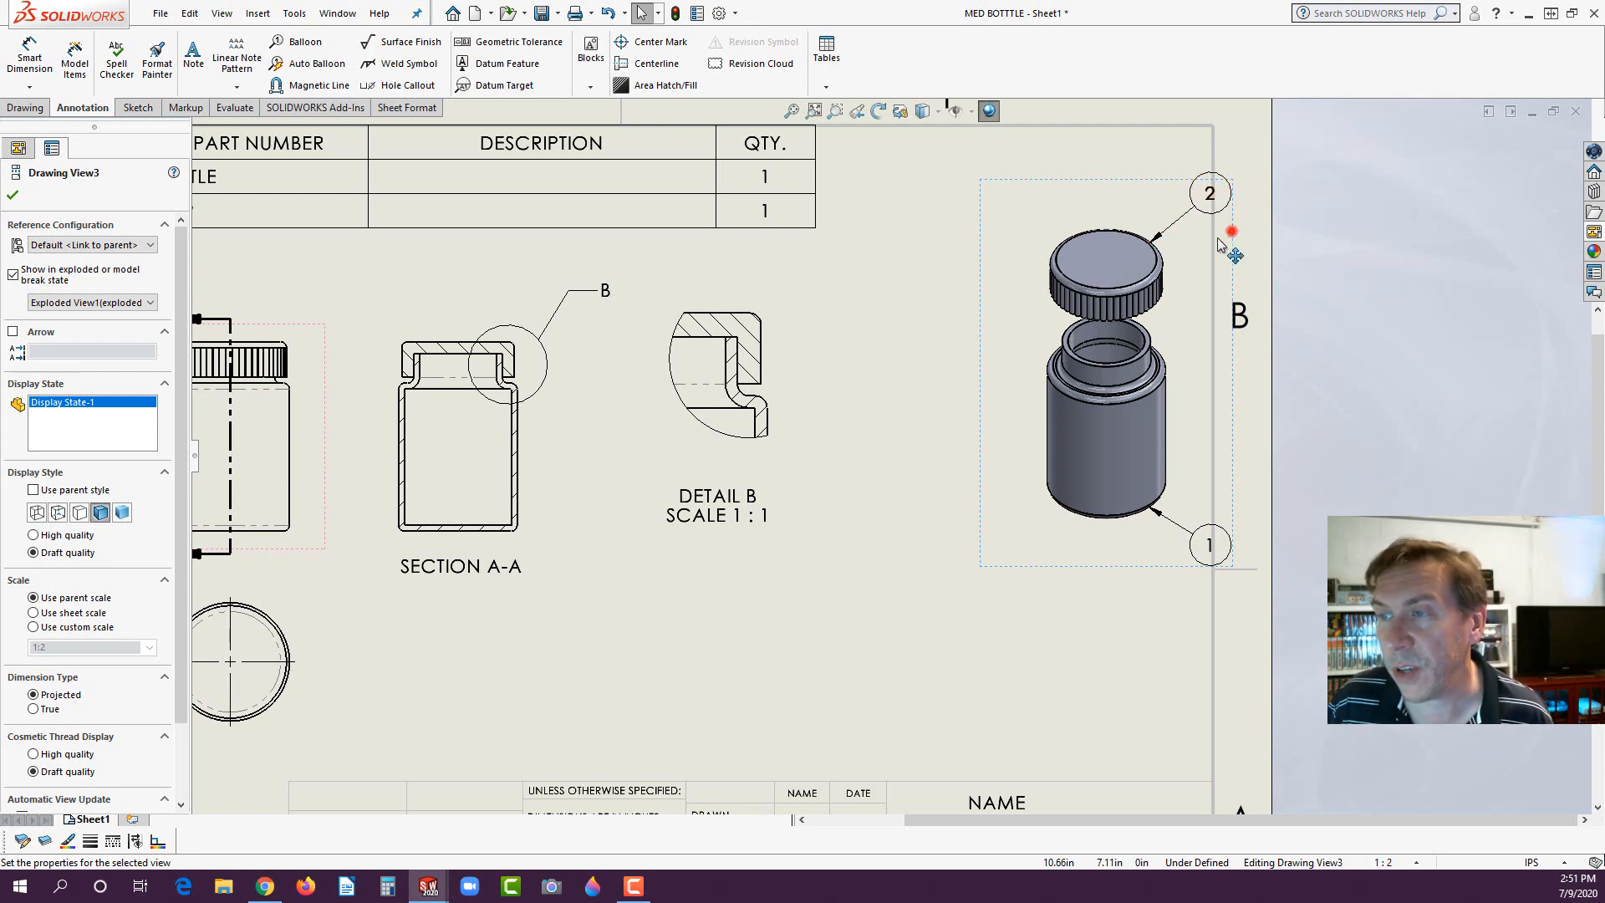
mouse_move(1231, 232)
mouse_down()
mouse_move(1079, 341)
mouse_move(1111, 347)
mouse_up()
click(611, 653)
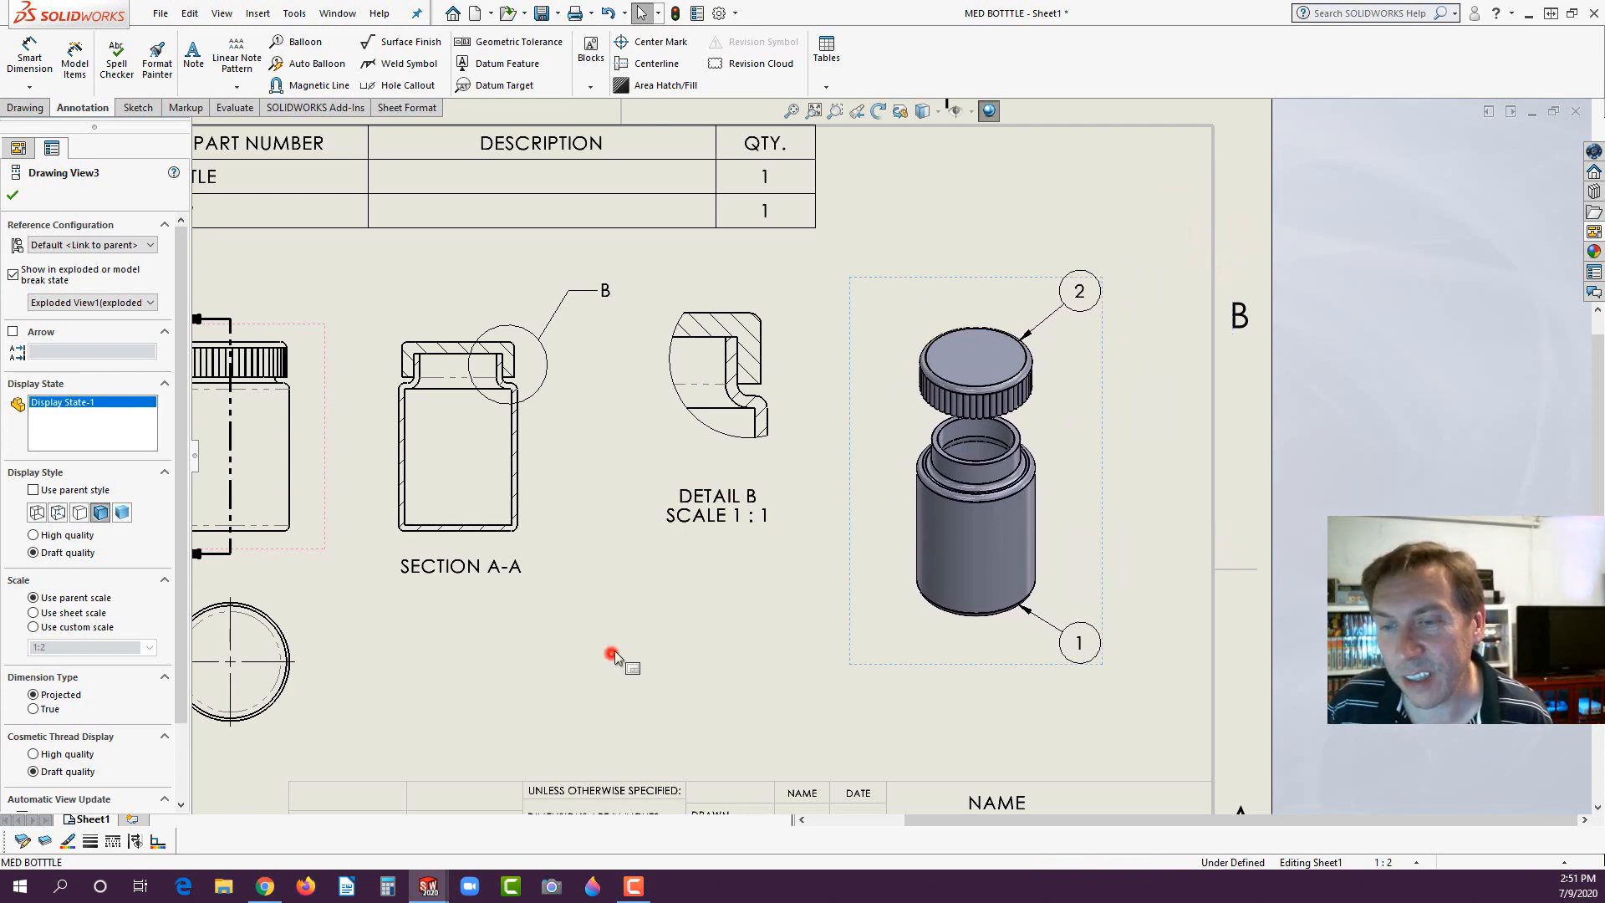
key(f)
scroll(803, 592, up, 2)
scroll(803, 577, down, 1)
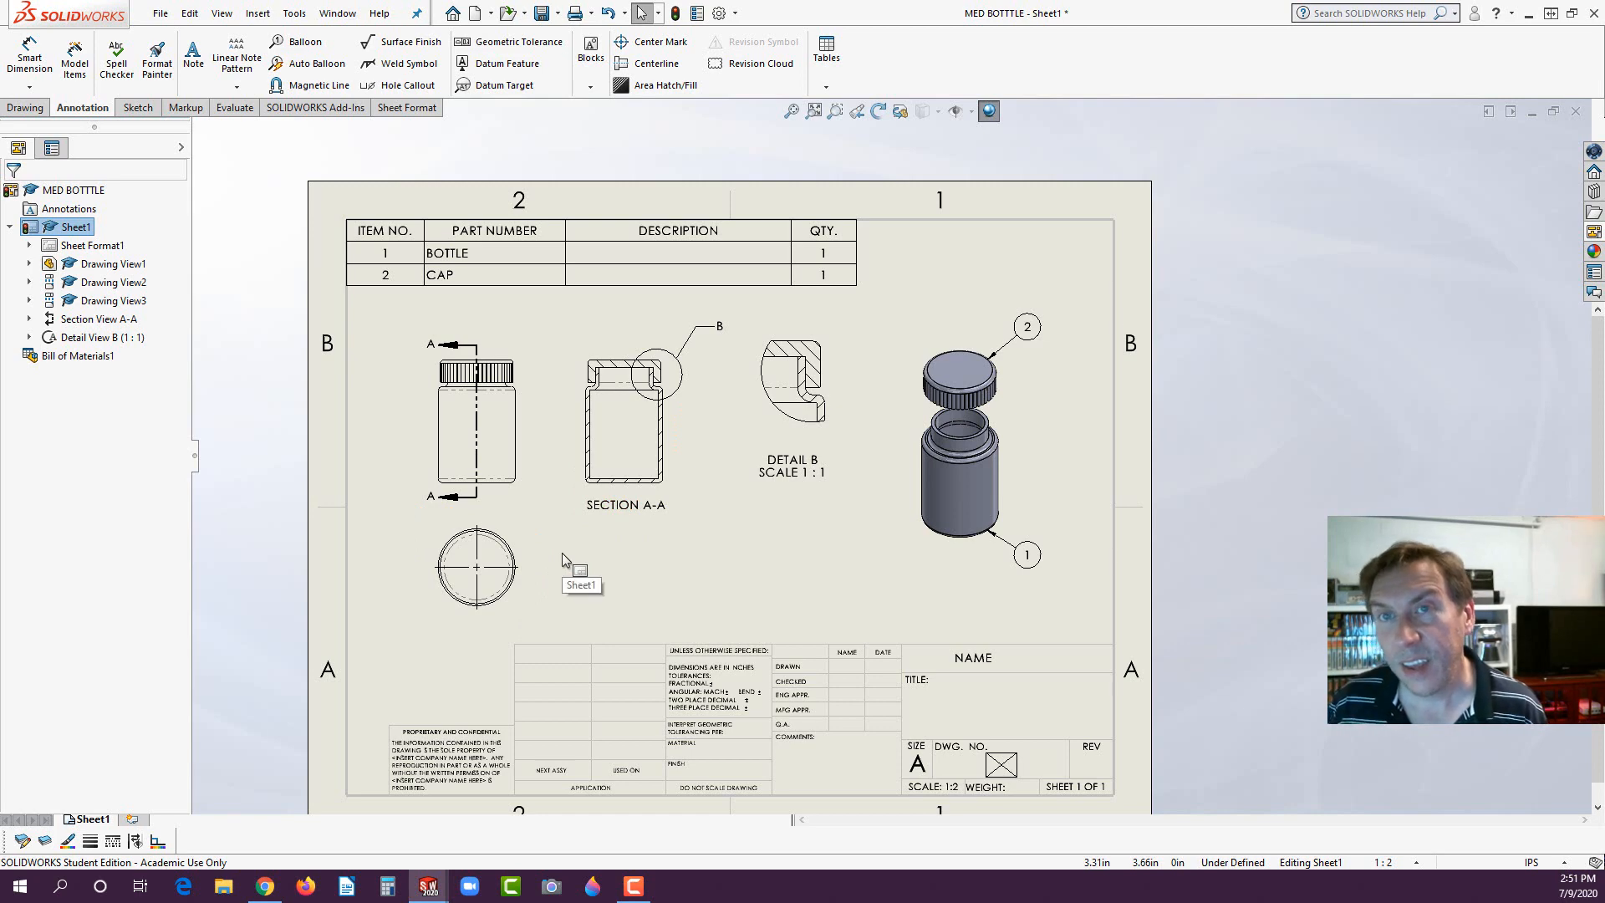
- Review the available printers in the print settings for the current sheet, and close them without printing
click(160, 14)
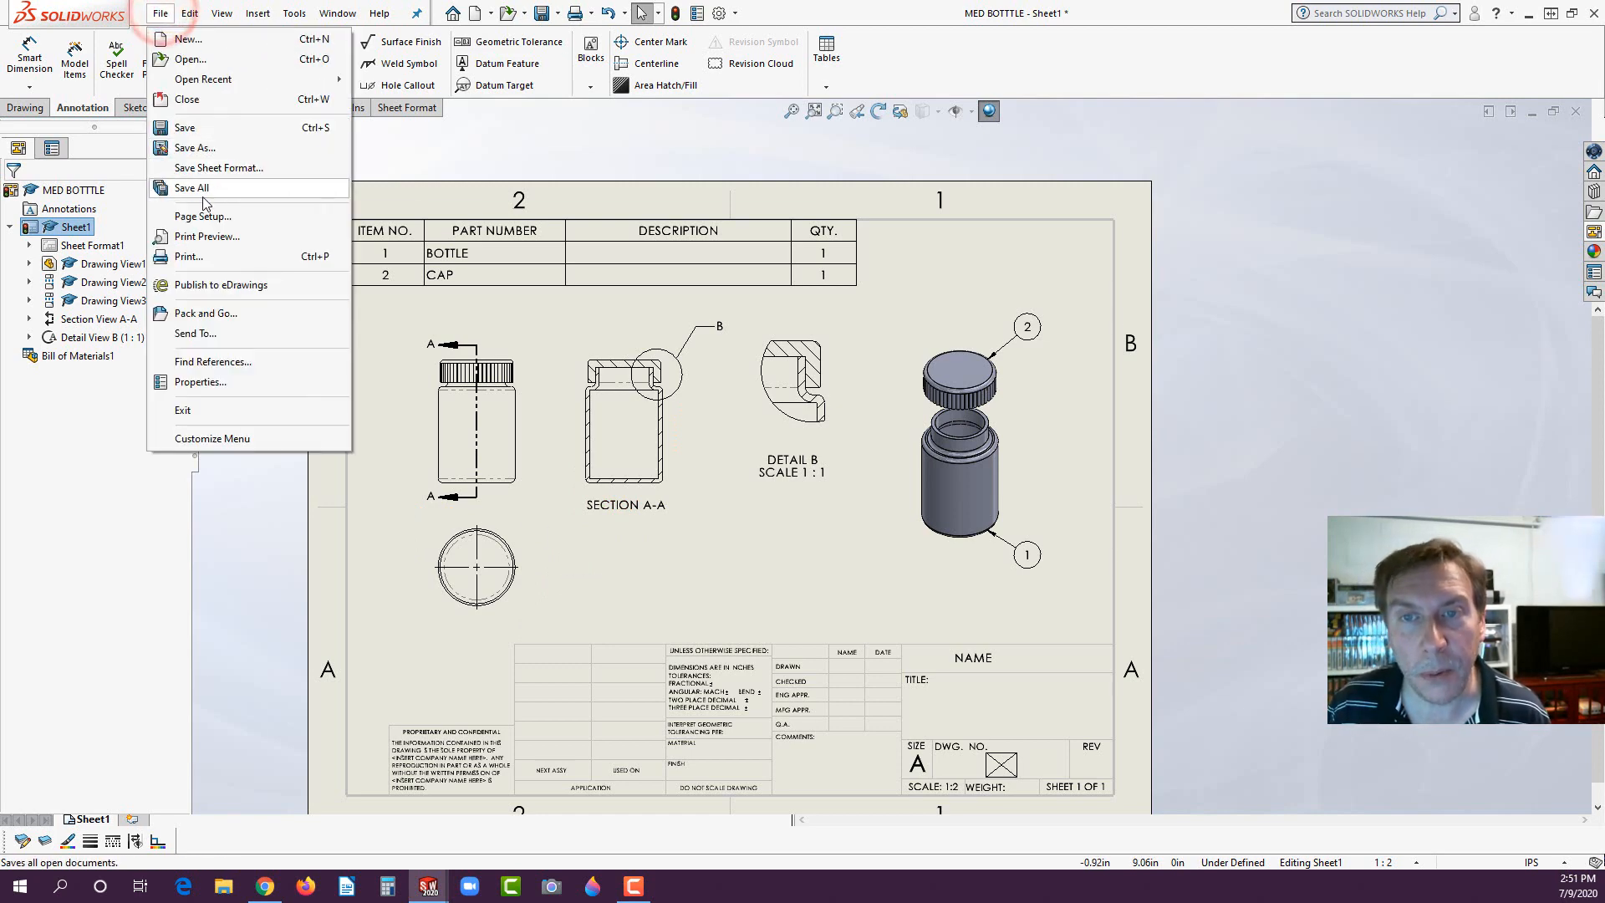
click(188, 257)
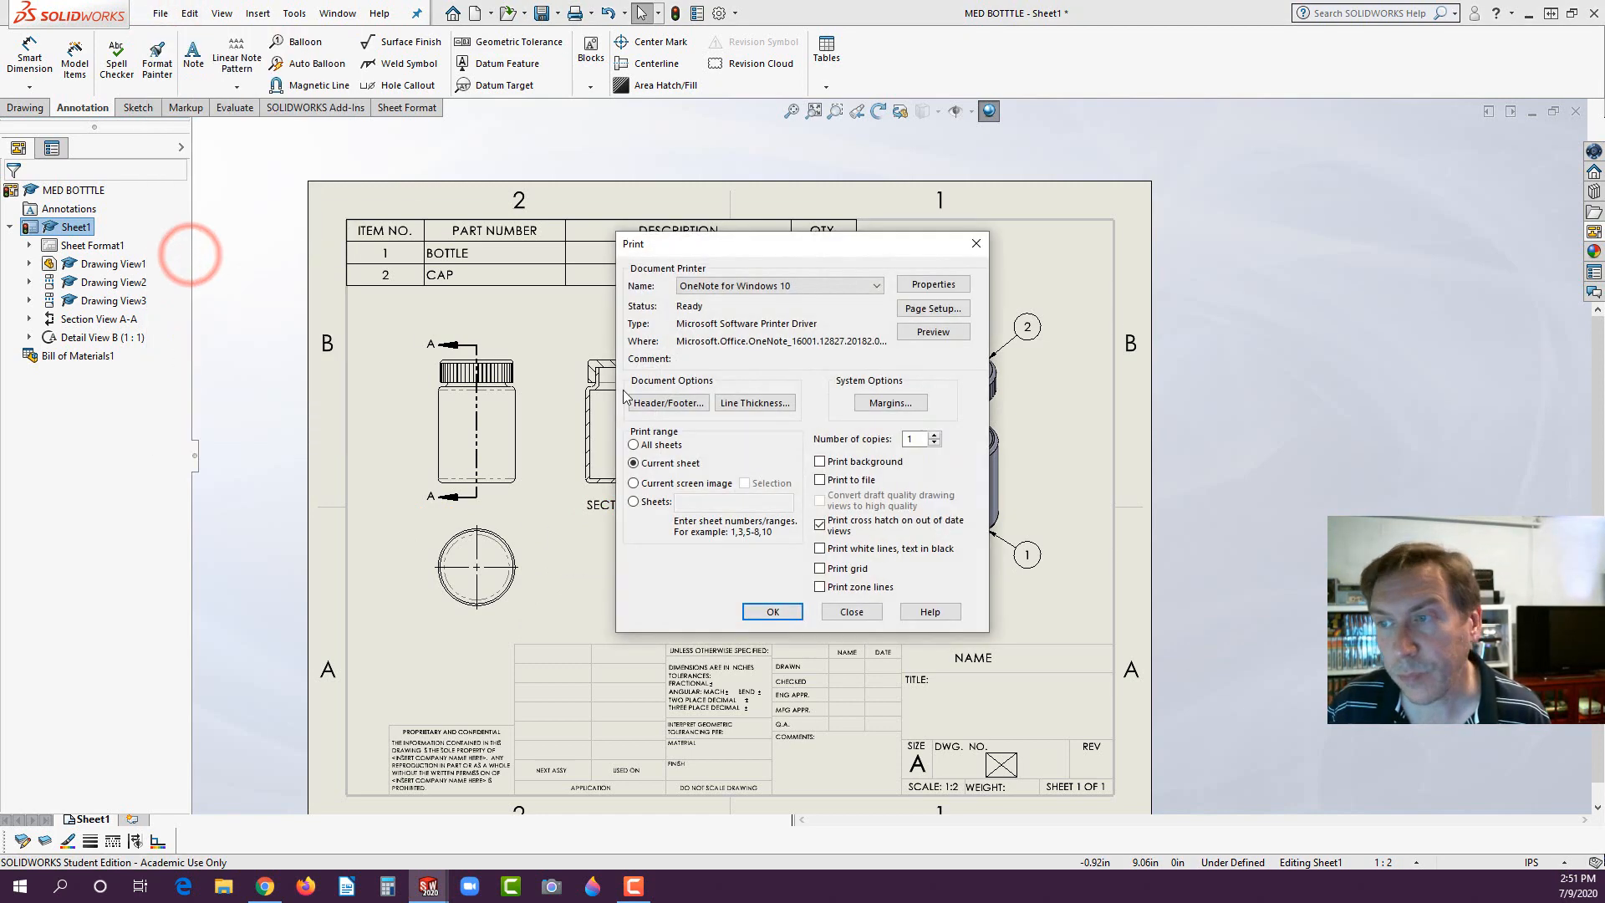
click(750, 289)
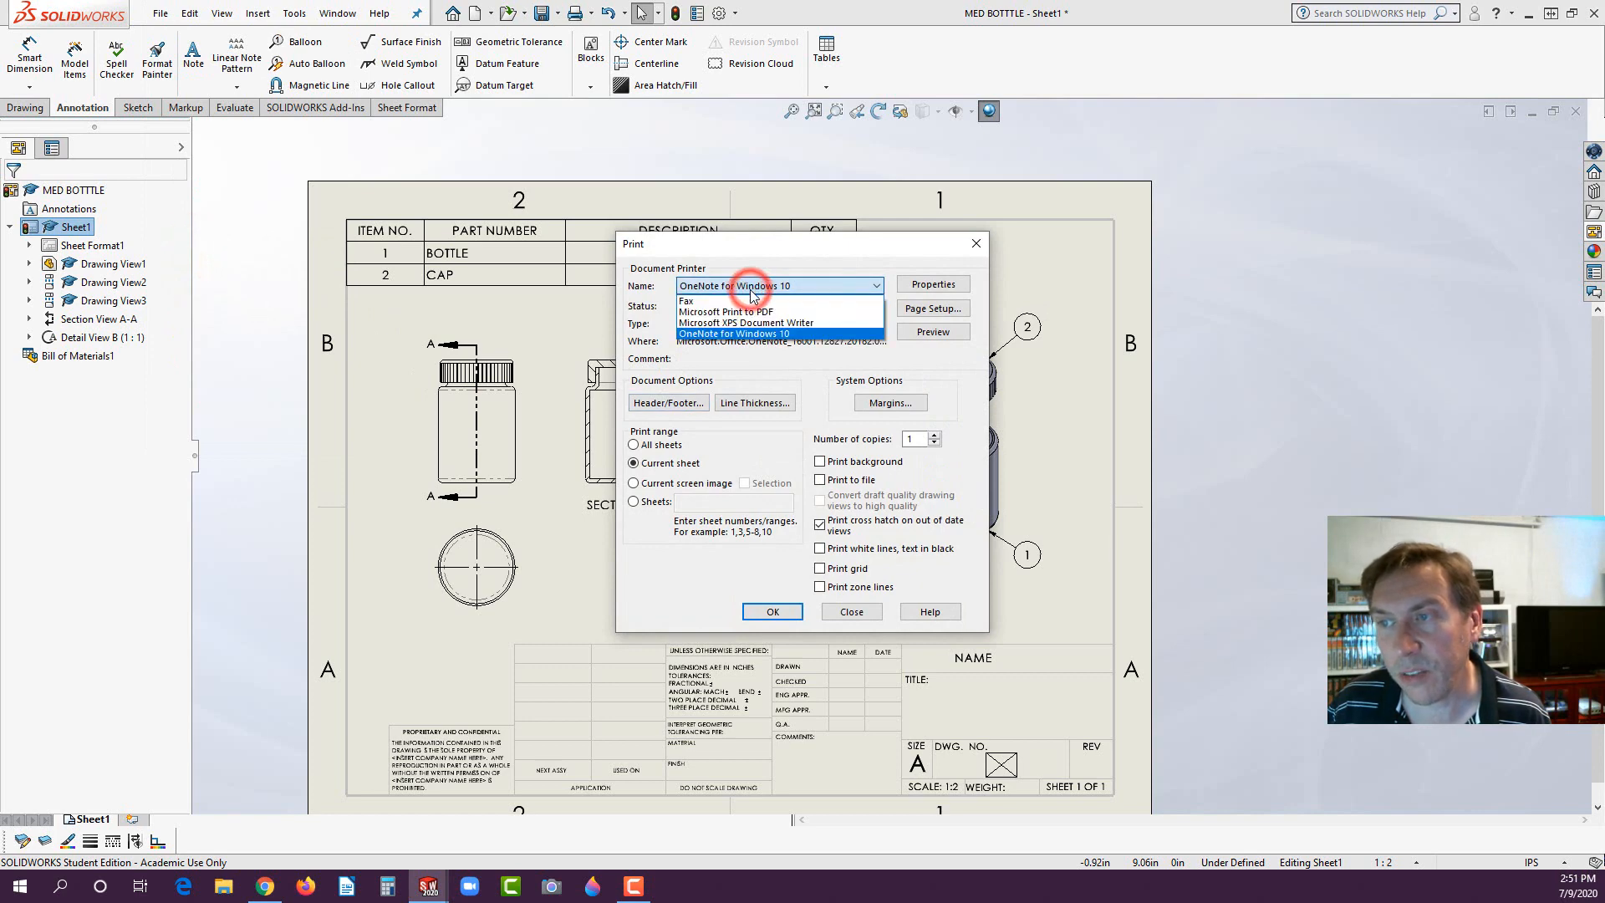
click(750, 288)
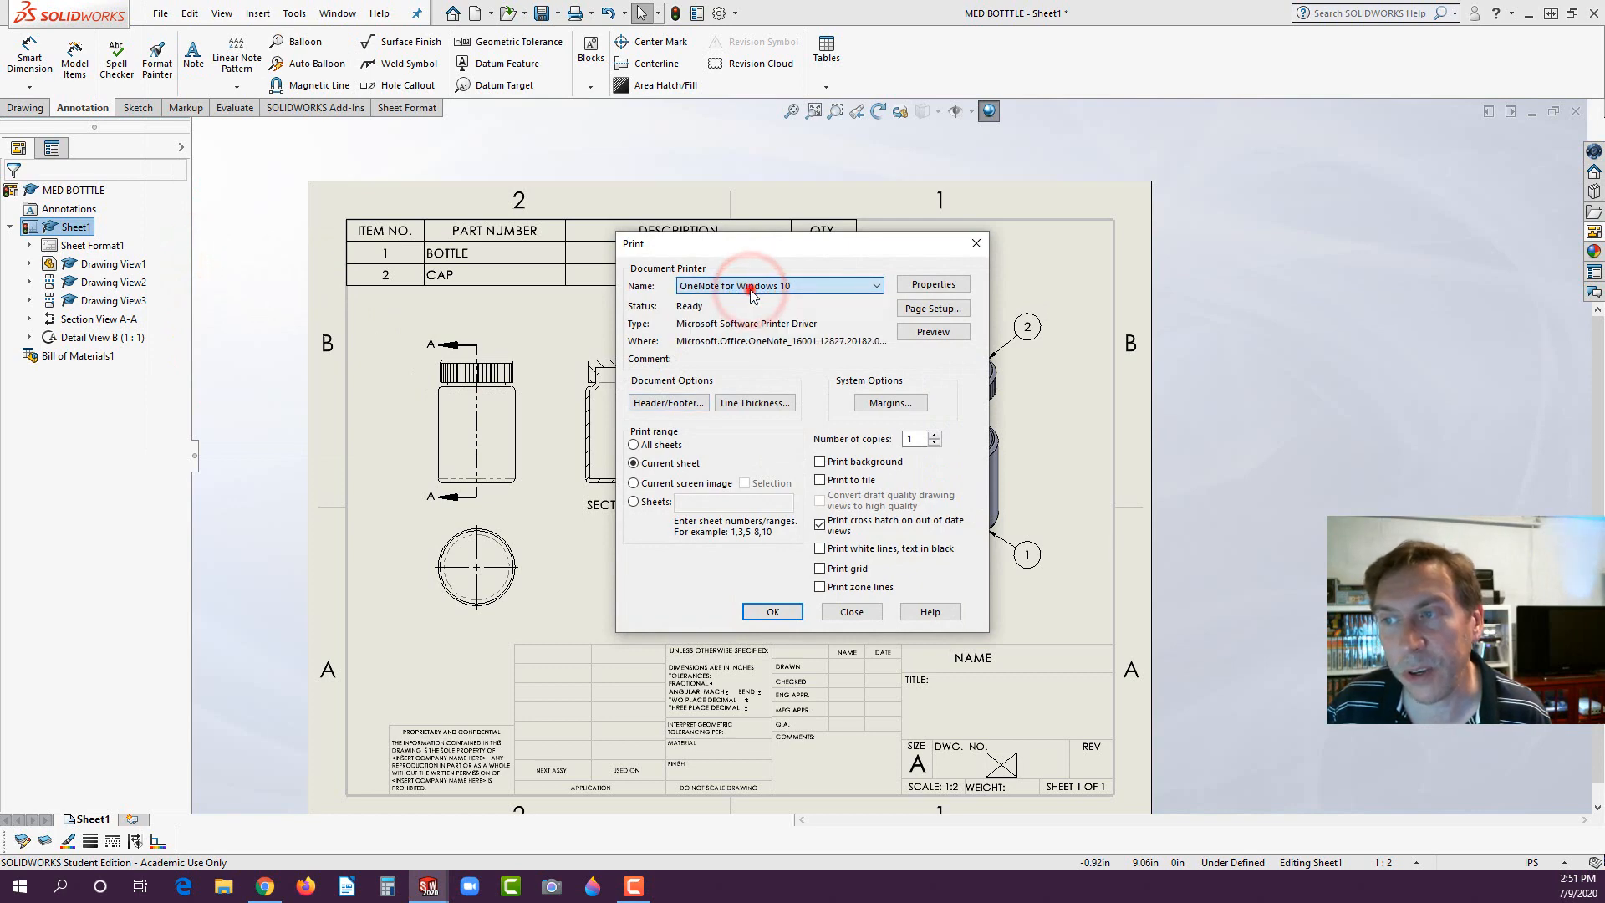
click(860, 611)
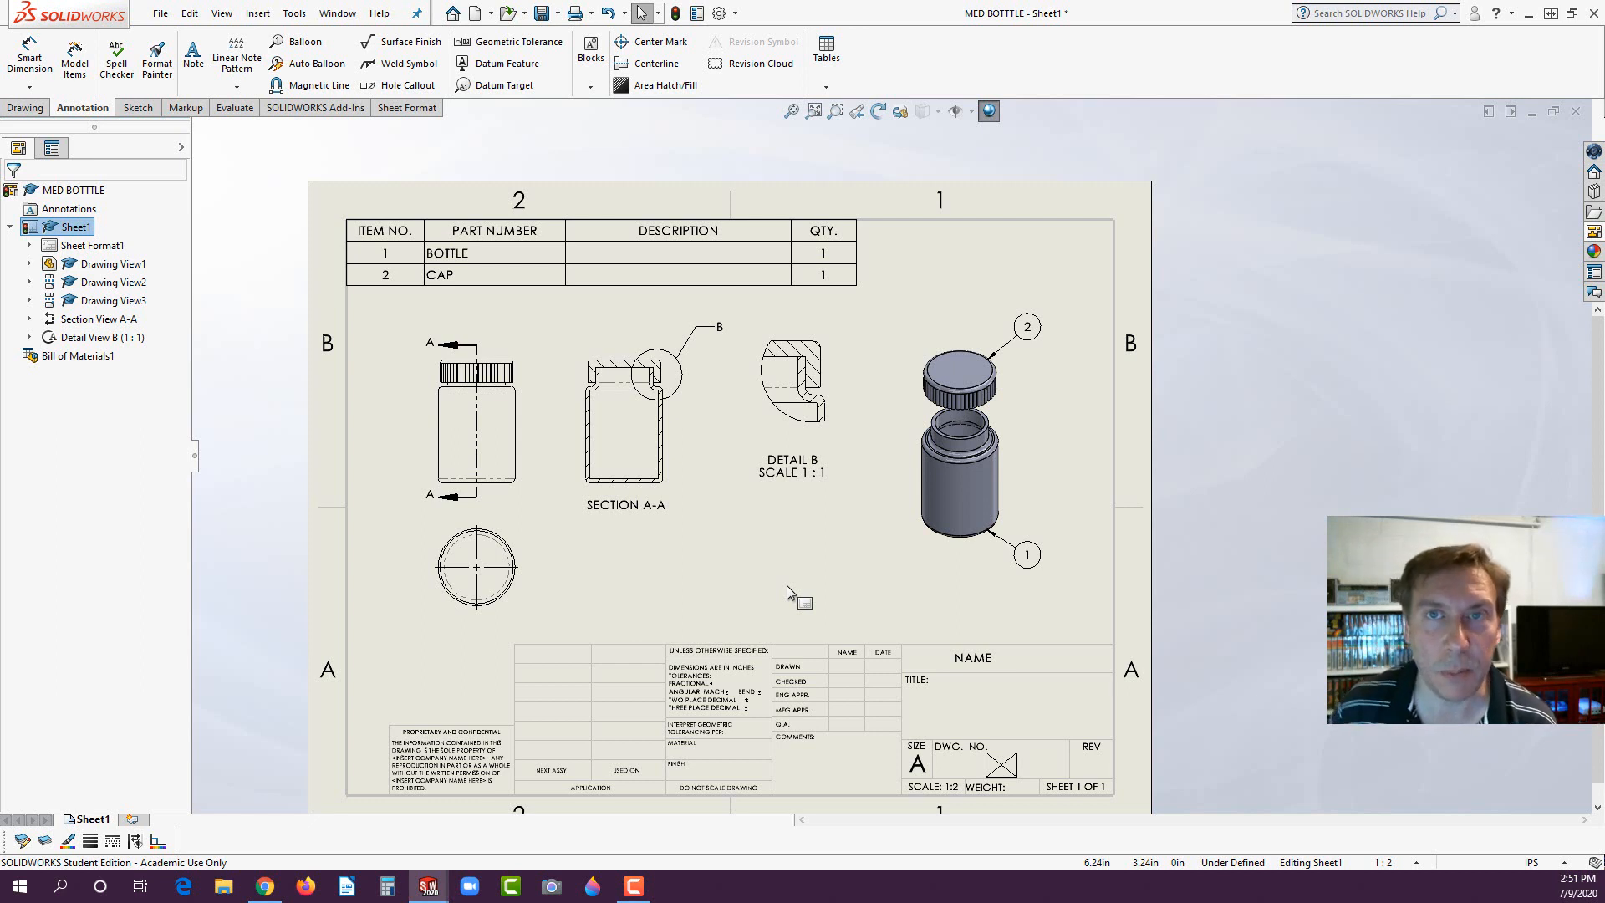
- Start a Save As of the drawing with its views updated, review the file types including Adobe Portable Document Format, and cancel
click(160, 14)
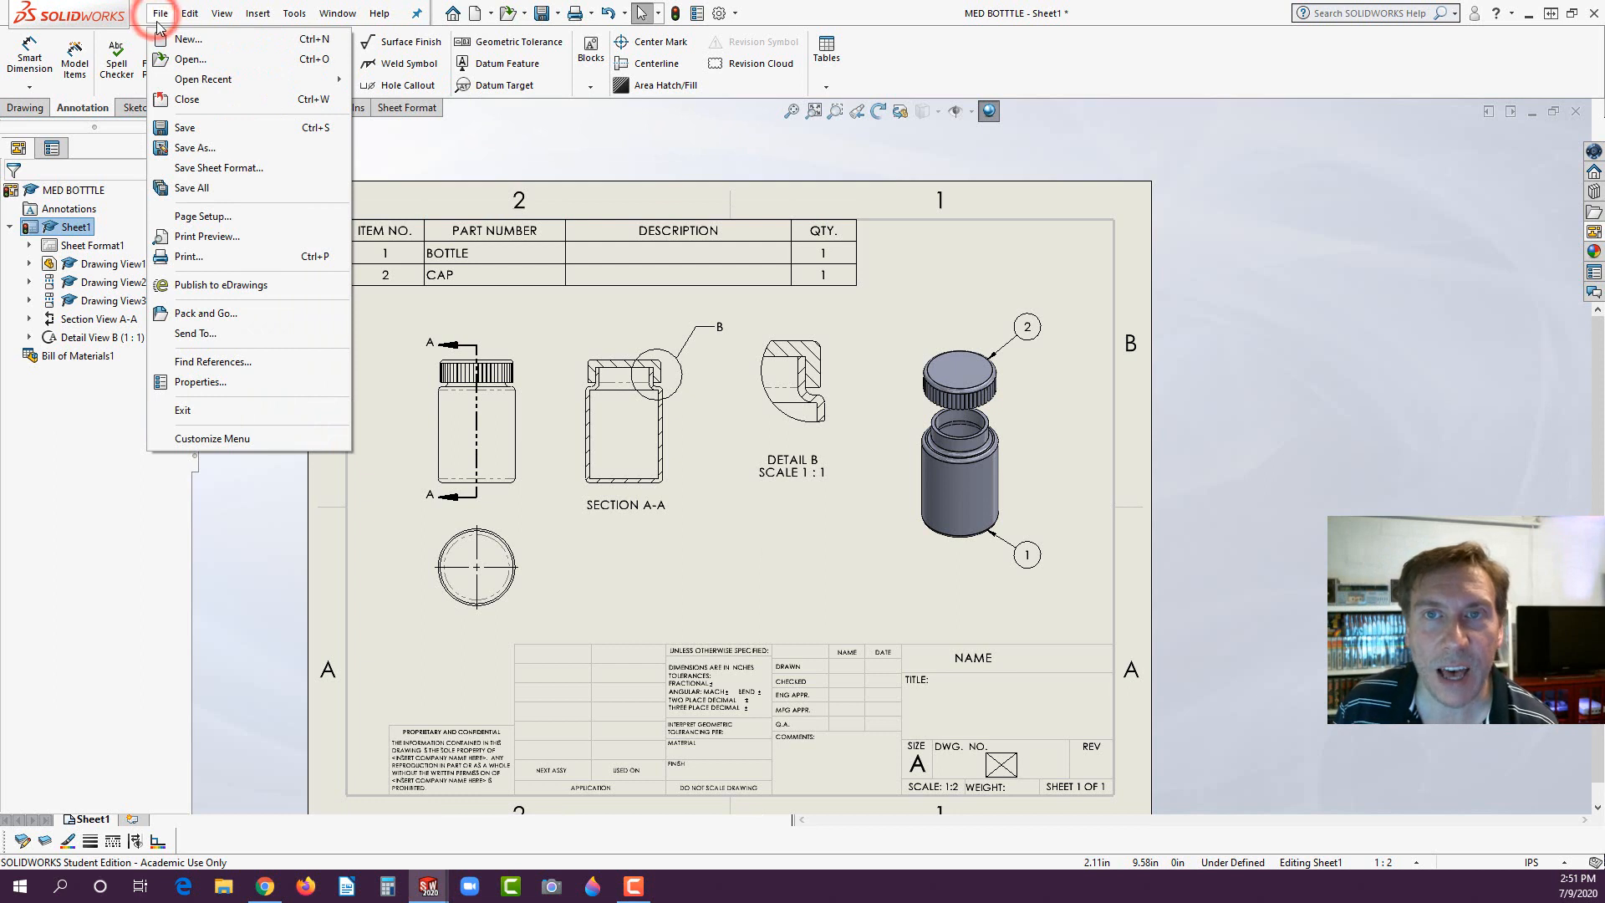
click(194, 148)
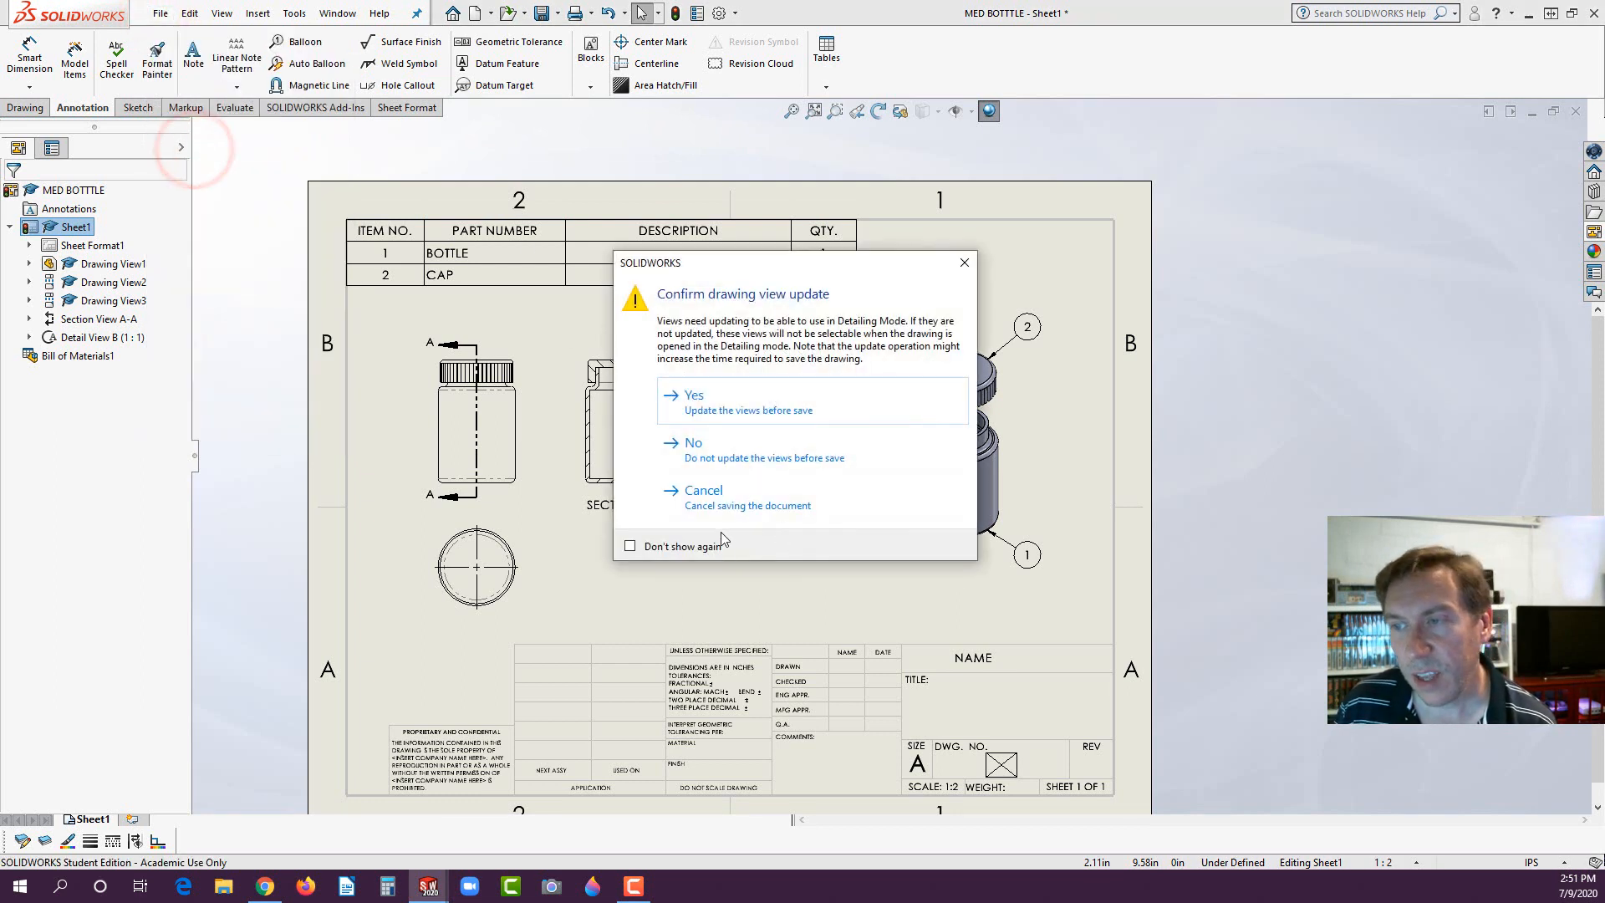
click(718, 412)
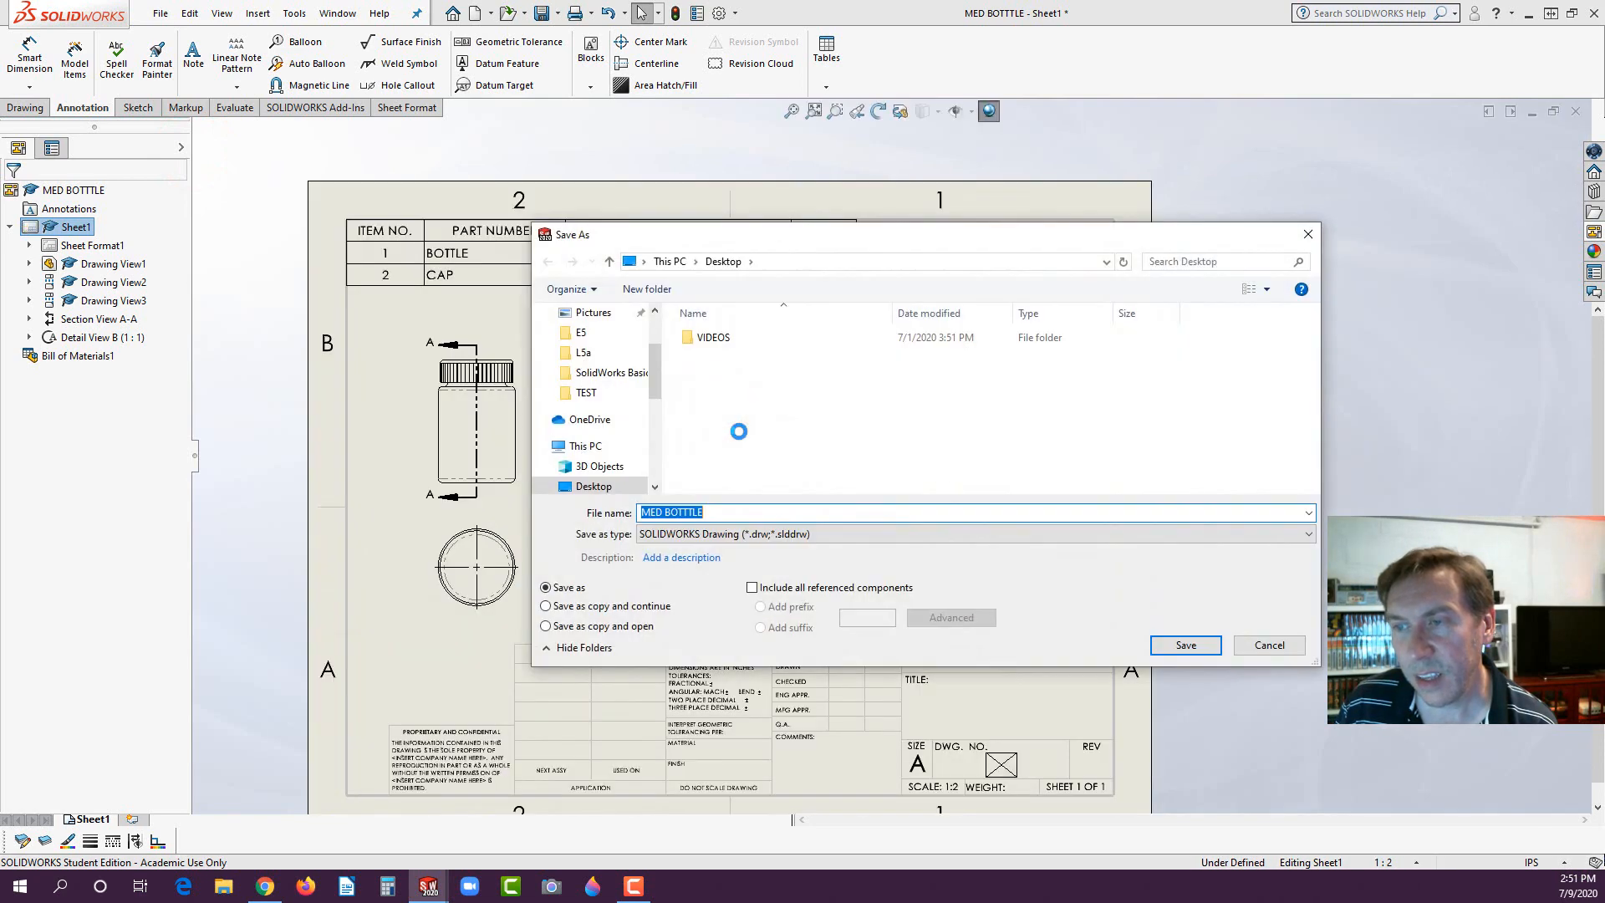
click(674, 535)
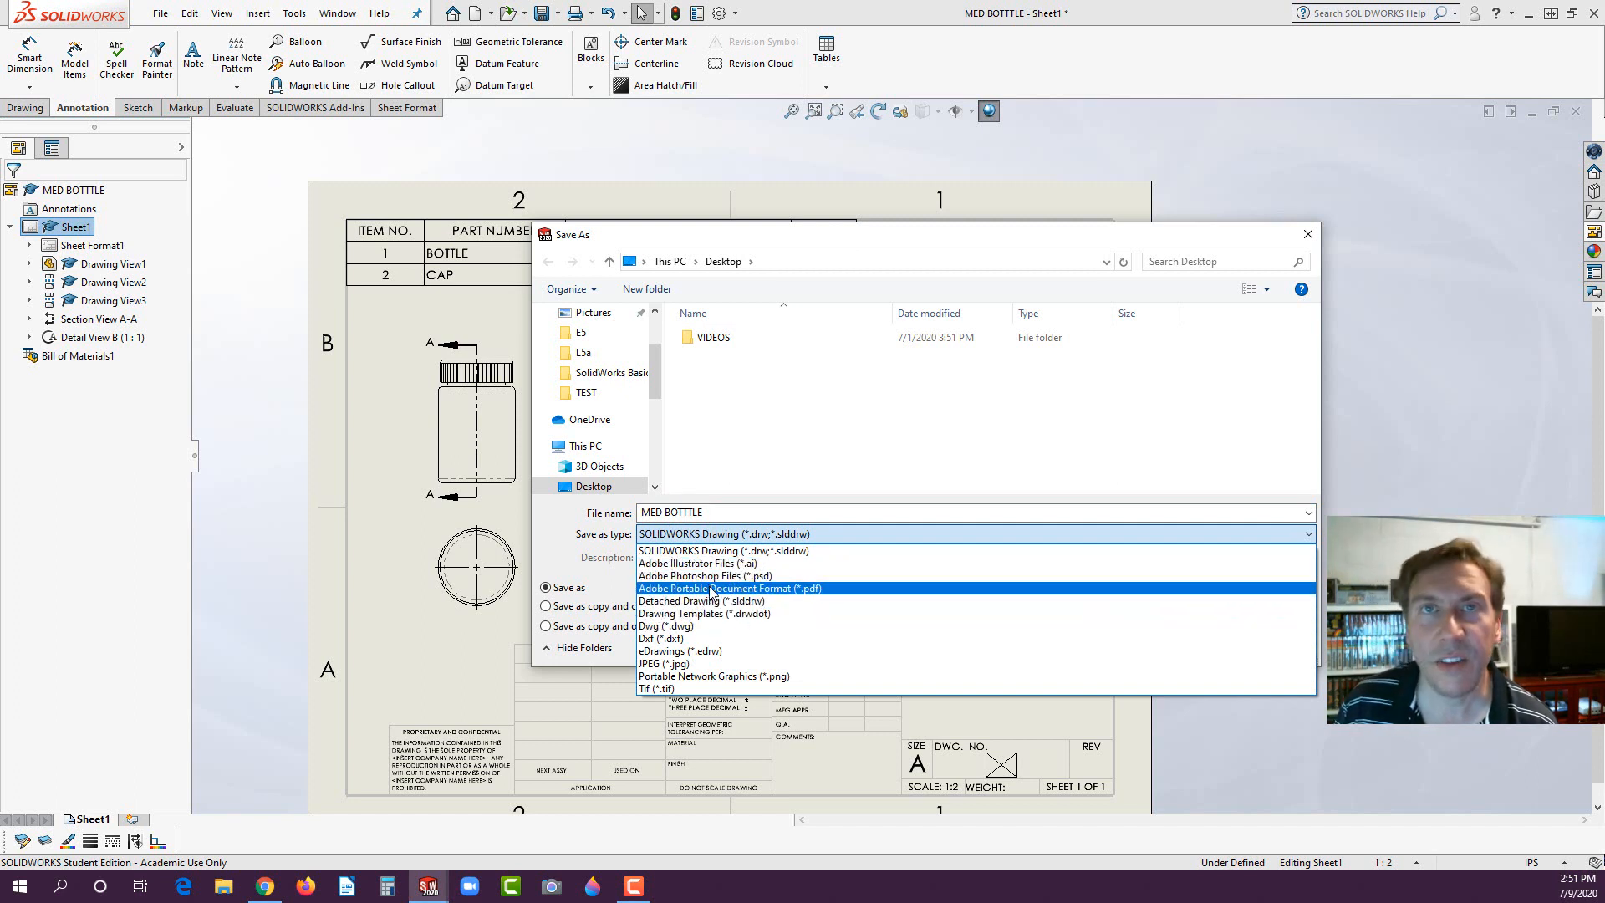
click(269, 485)
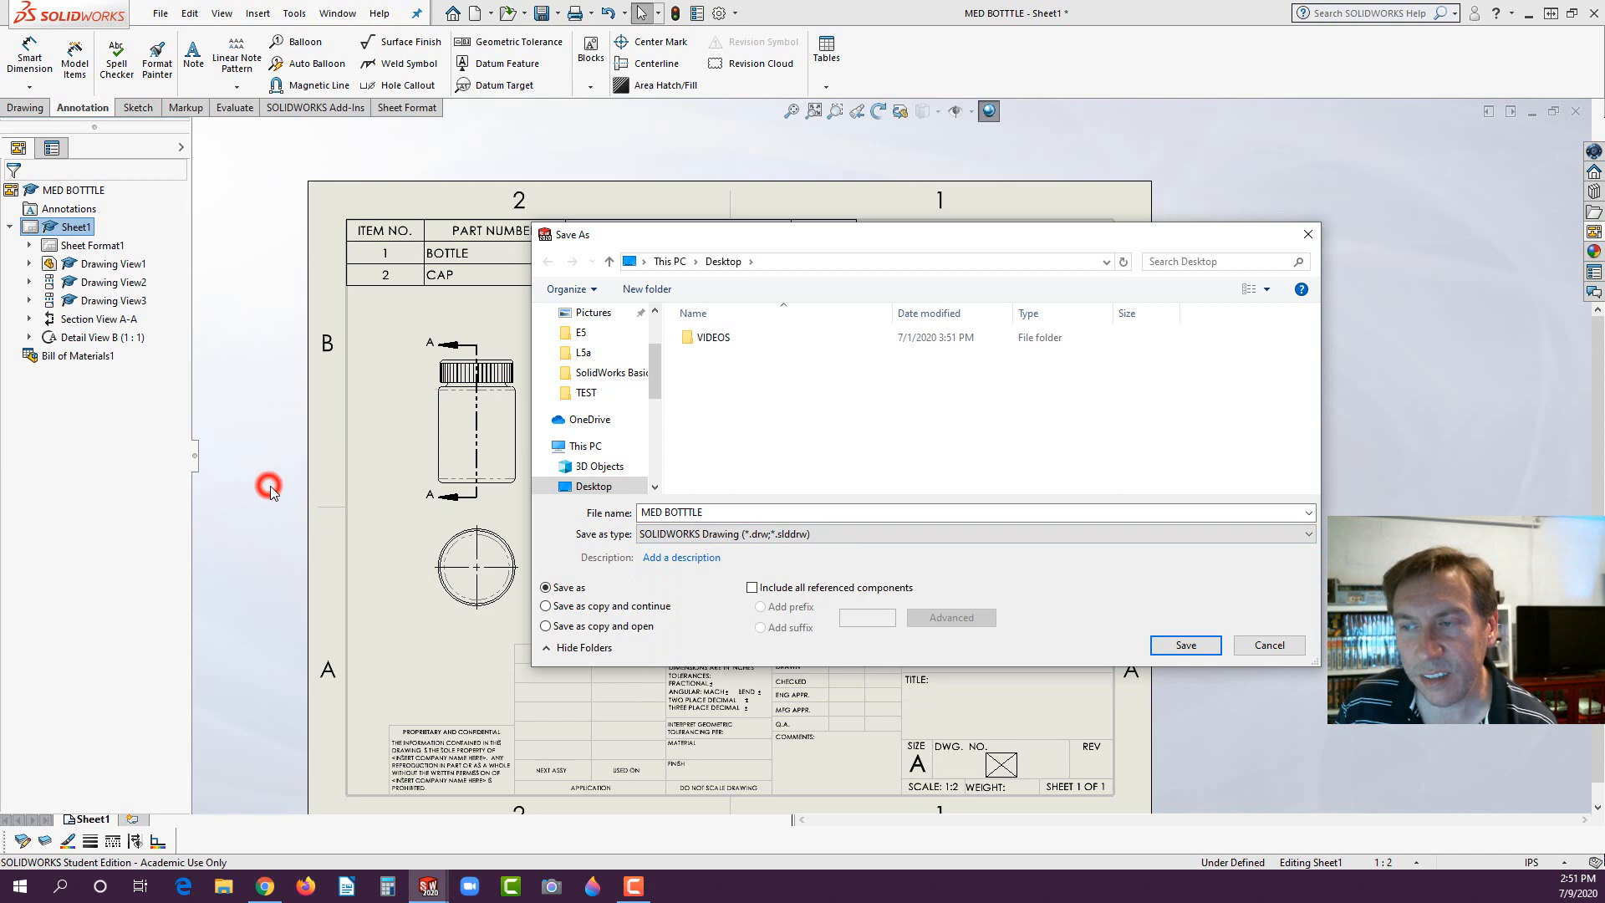
click(1267, 646)
scroll(878, 597, up, 1)
scroll(836, 634, down, 1)
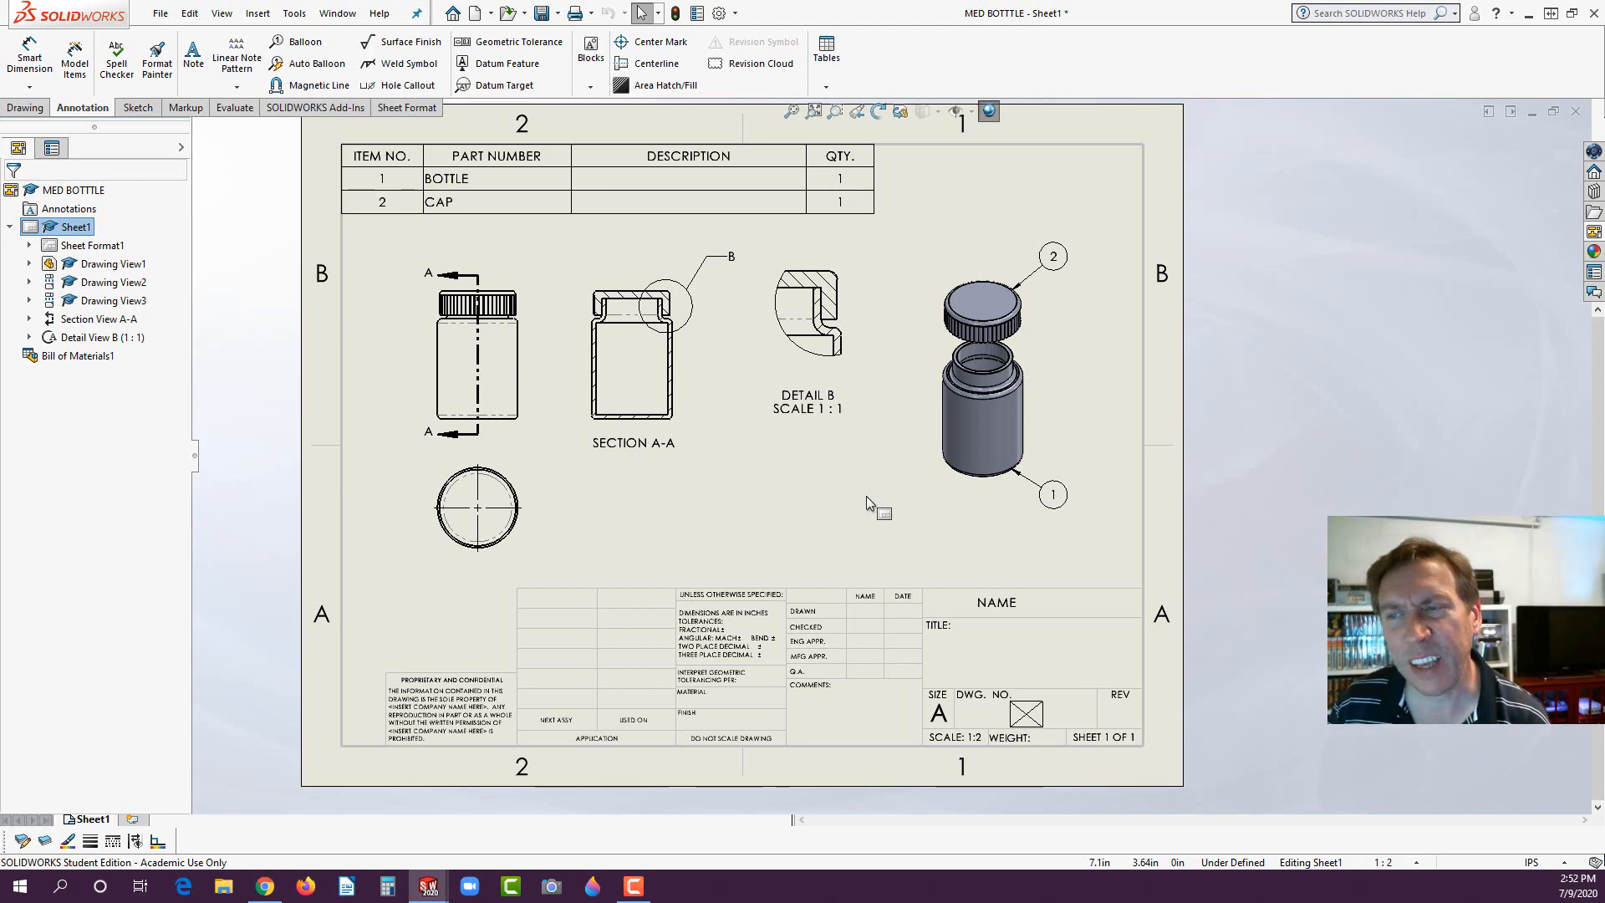
scroll(866, 495, up, 1)
scroll(839, 509, down, 2)
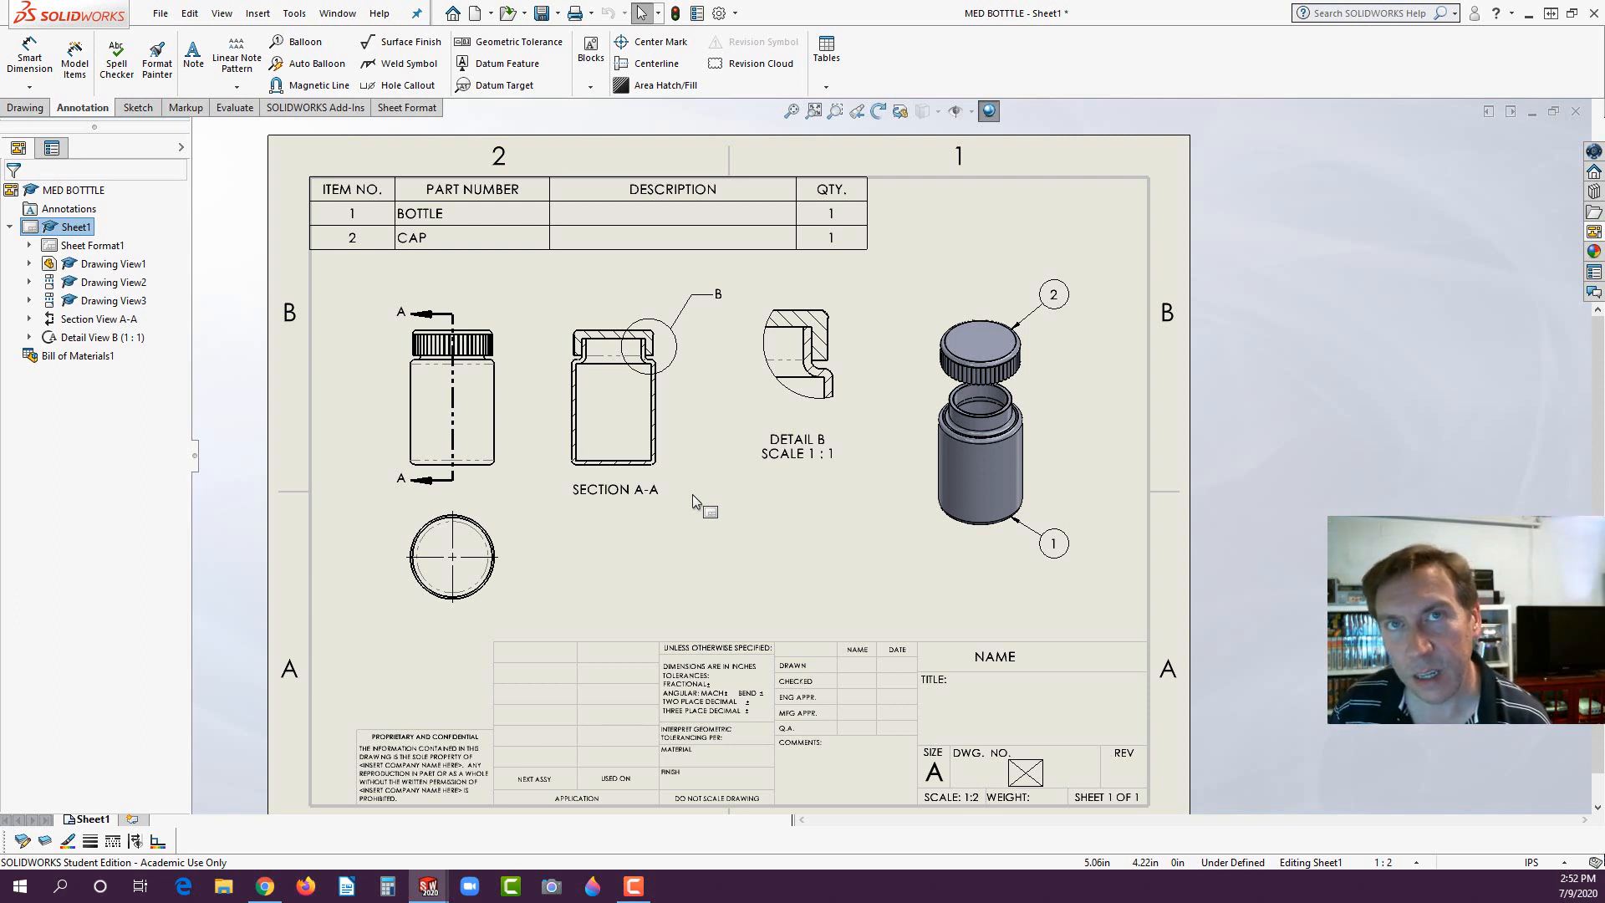
scroll(734, 498, up, 1)
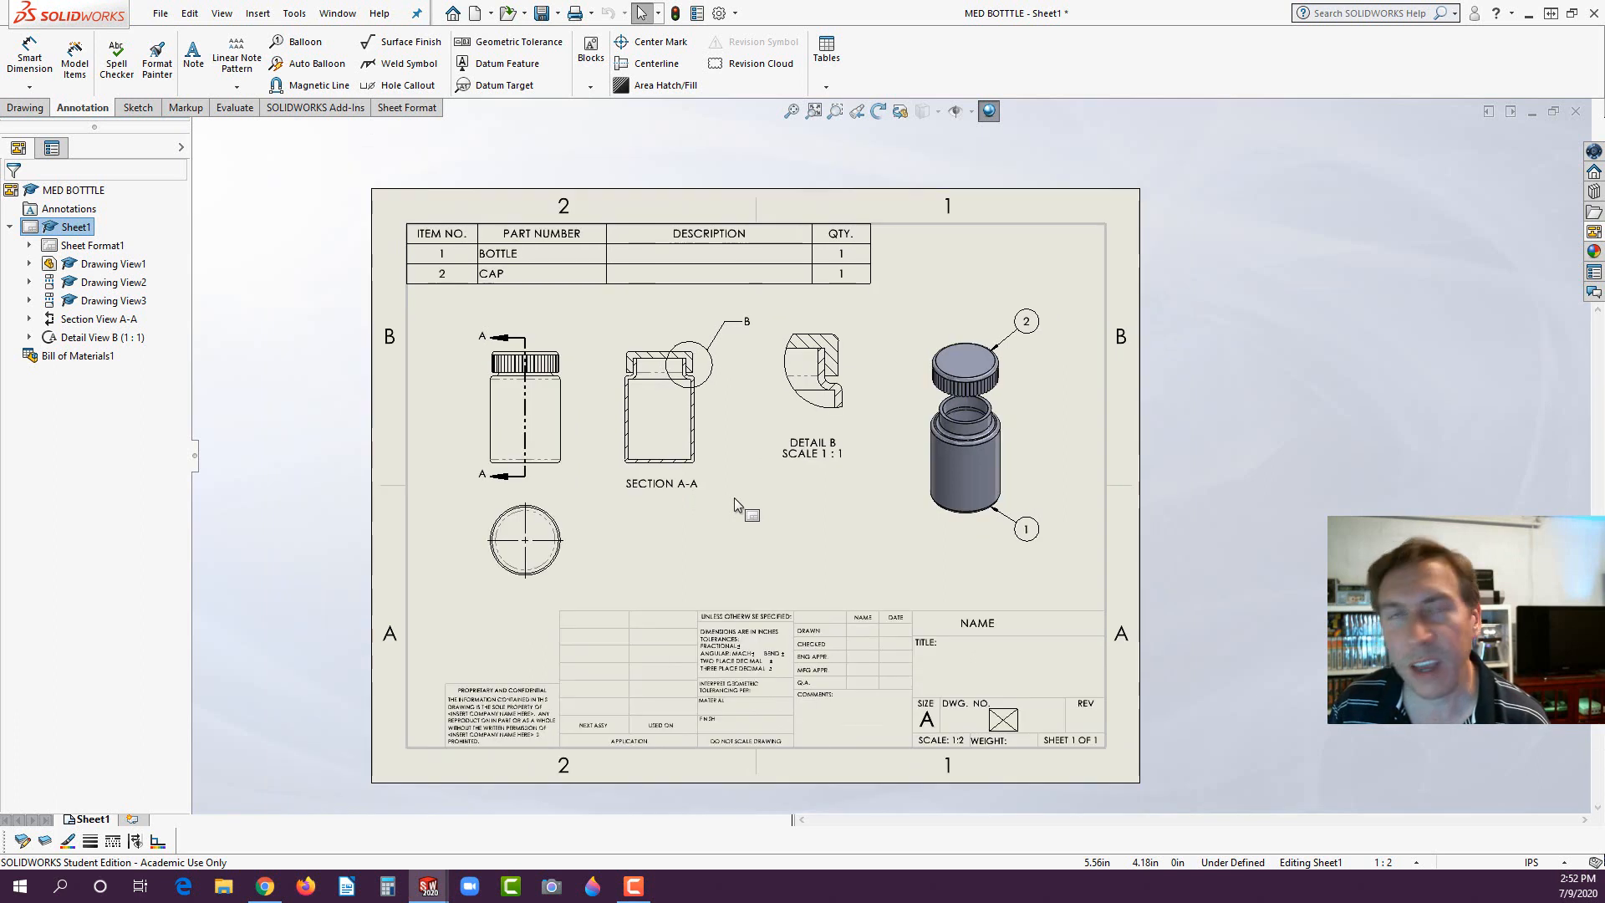